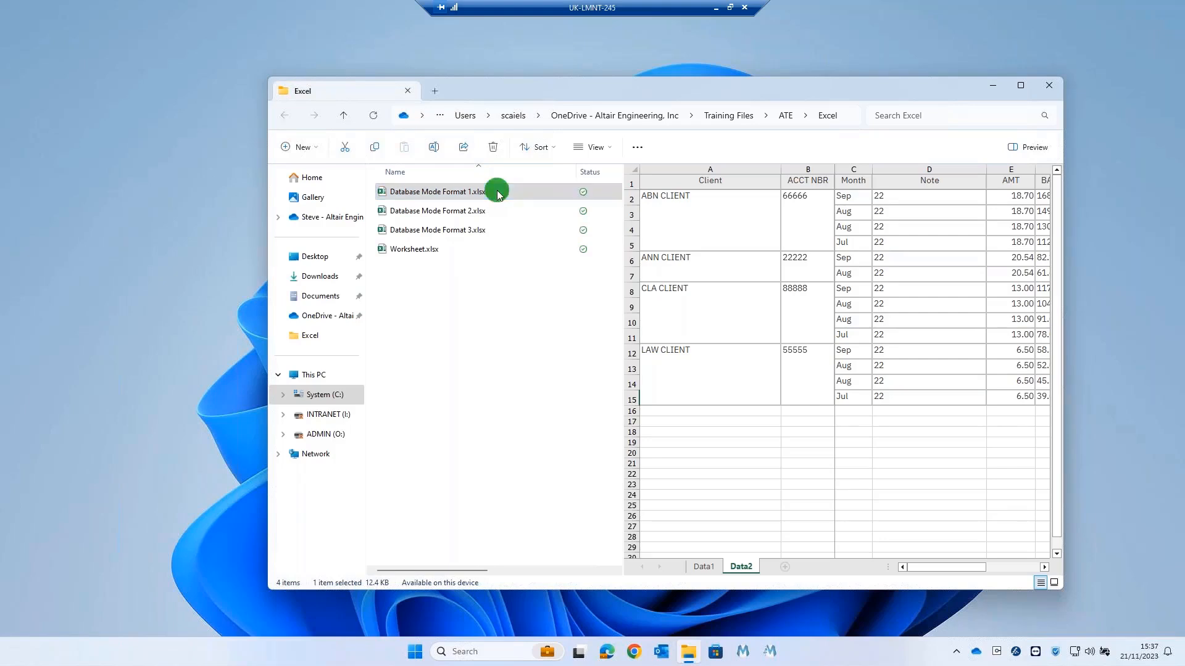
# Open Database Mode Format 1.xlsx with Altair Monarch Classic and dismiss the database import dialog.
pyautogui.rightClick(498, 194)
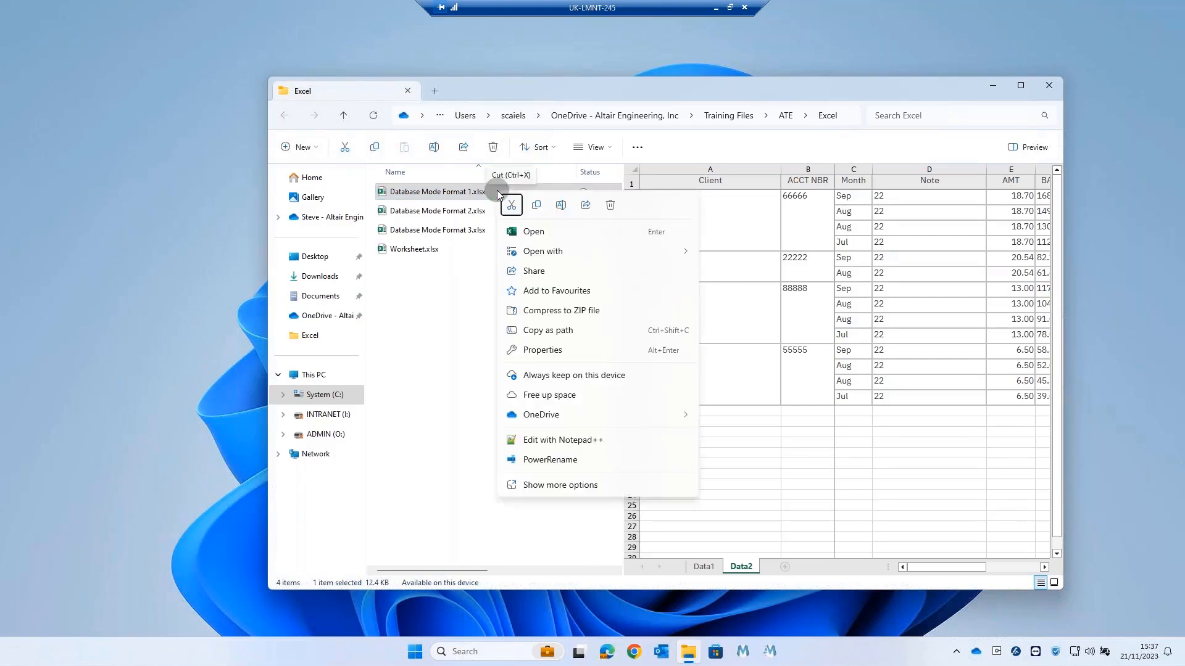
pyautogui.moveTo(565, 252)
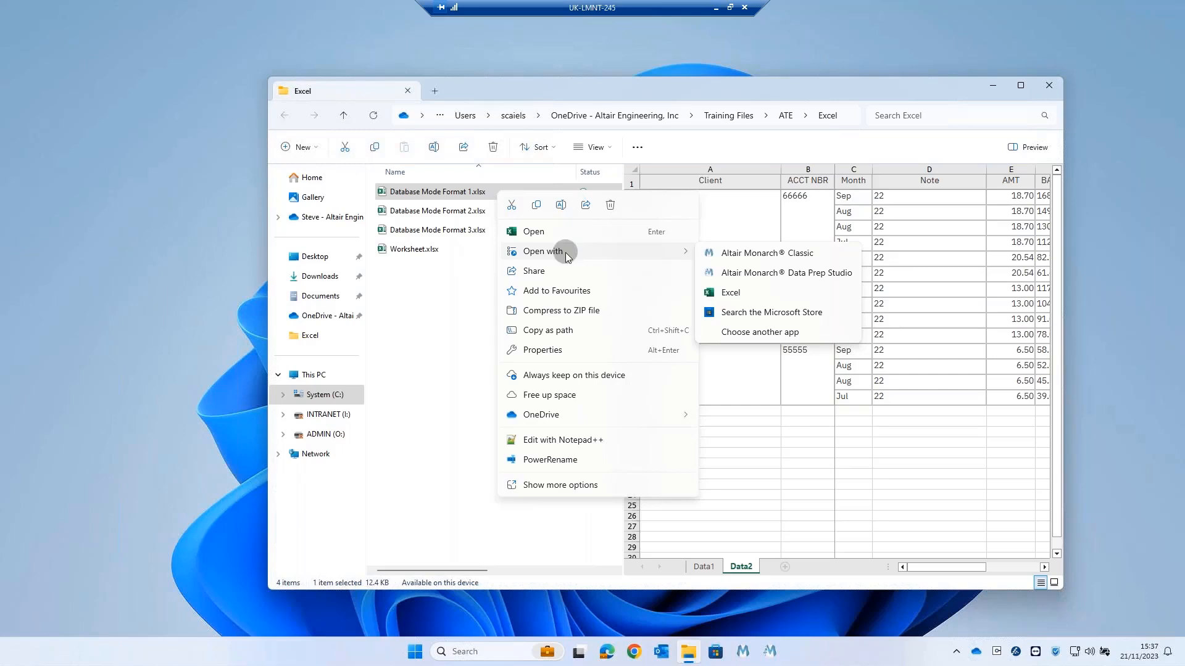
pyautogui.click(744, 255)
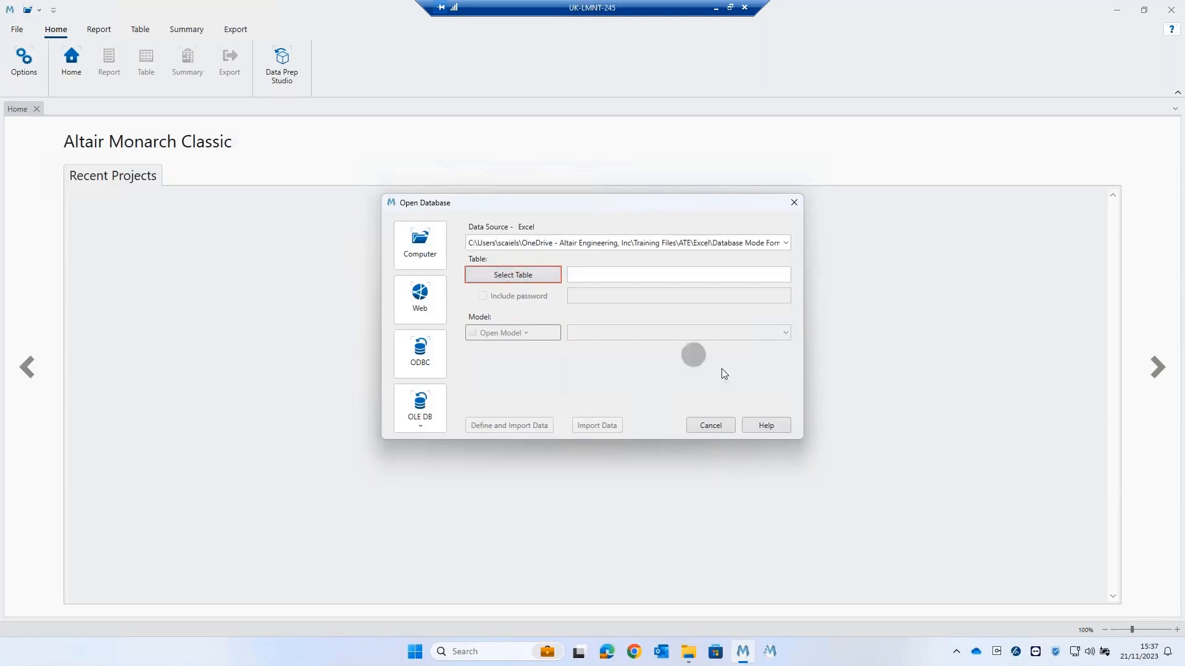
pyautogui.click(701, 424)
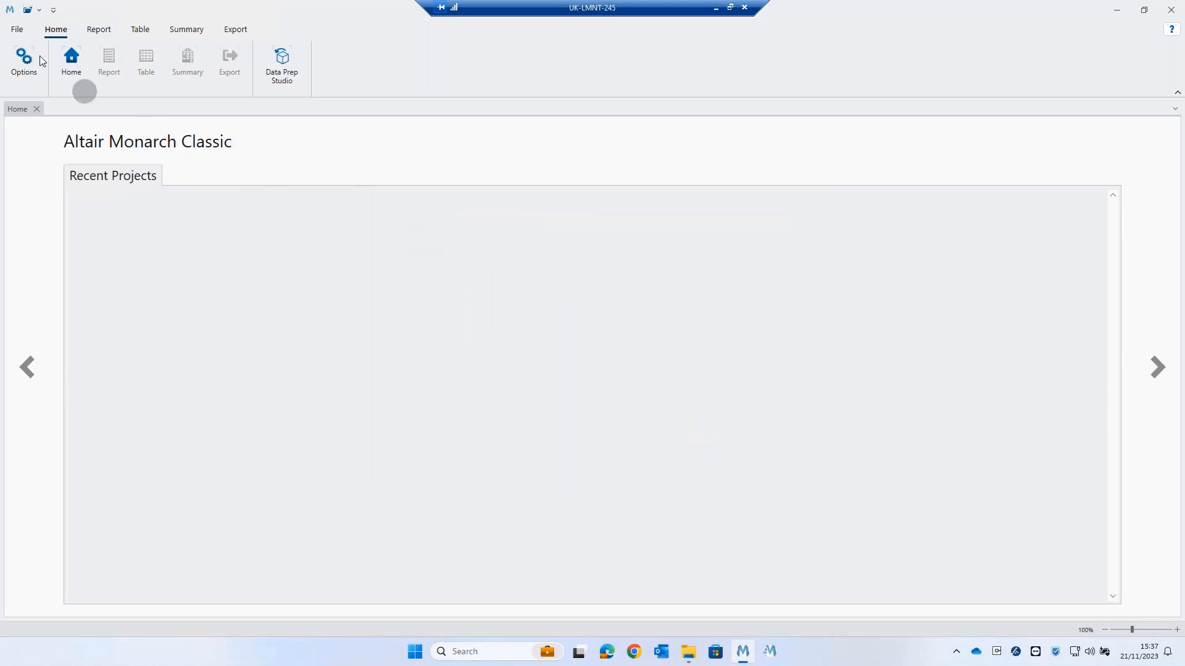
# Start opening a database, use the Database Mode Format 1.xlsx workbook as the data source, and bring up its list of tables.
pyautogui.click(14, 30)
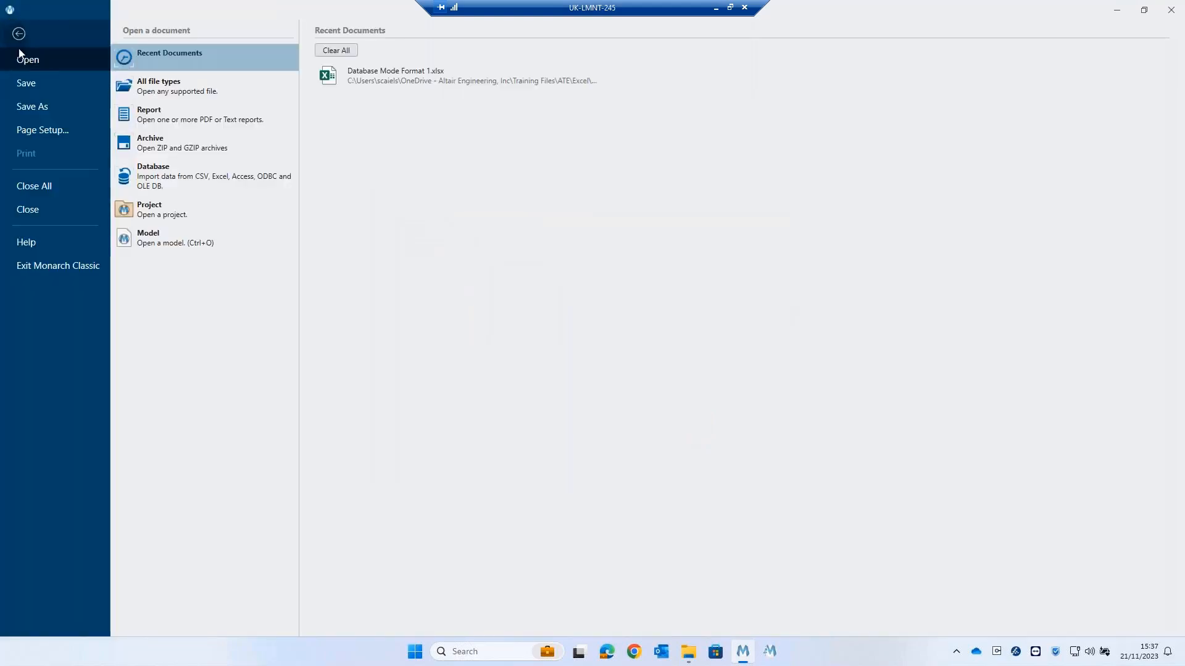
pyautogui.click(173, 180)
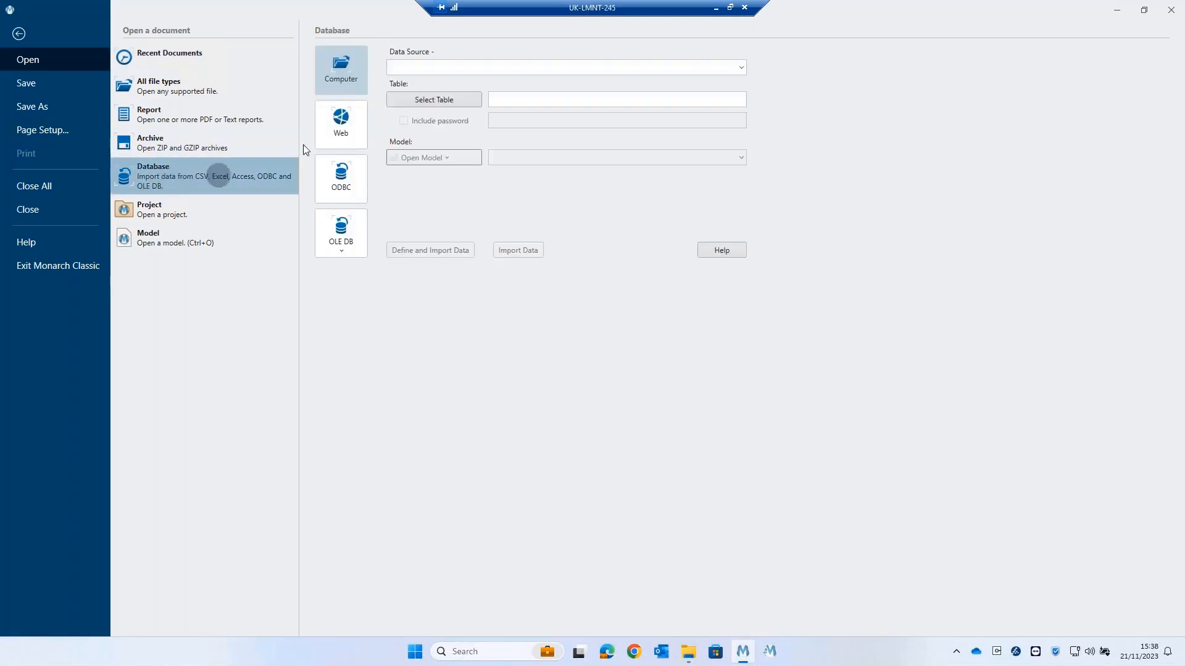
pyautogui.click(475, 67)
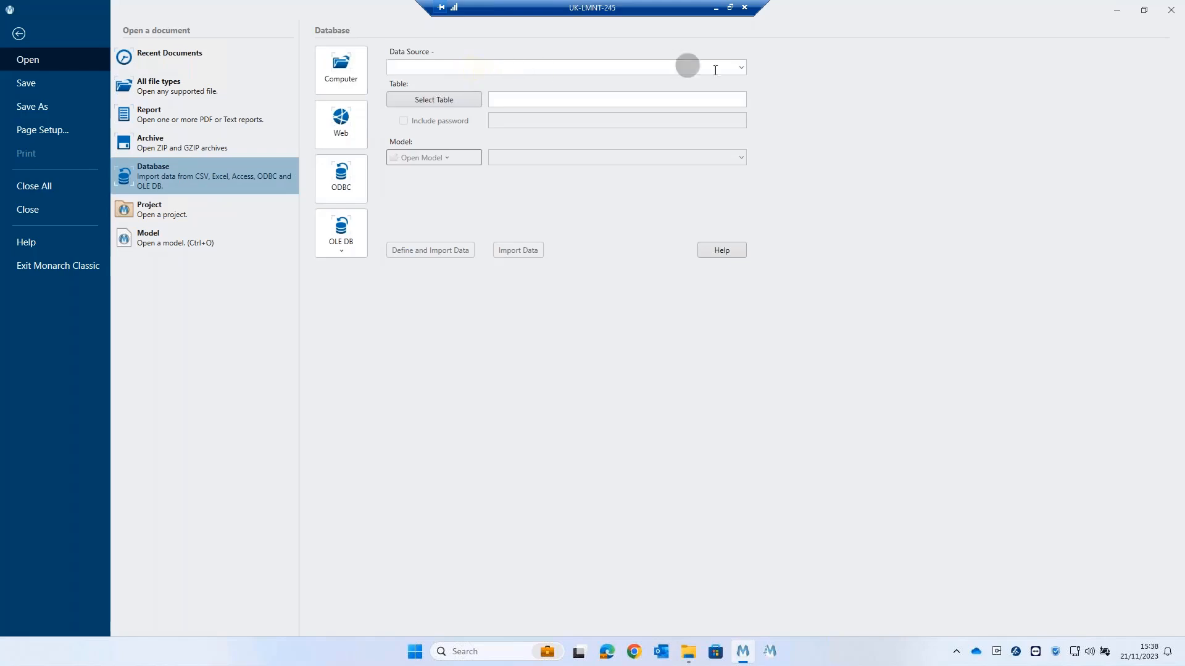
pyautogui.click(741, 67)
pyautogui.click(733, 82)
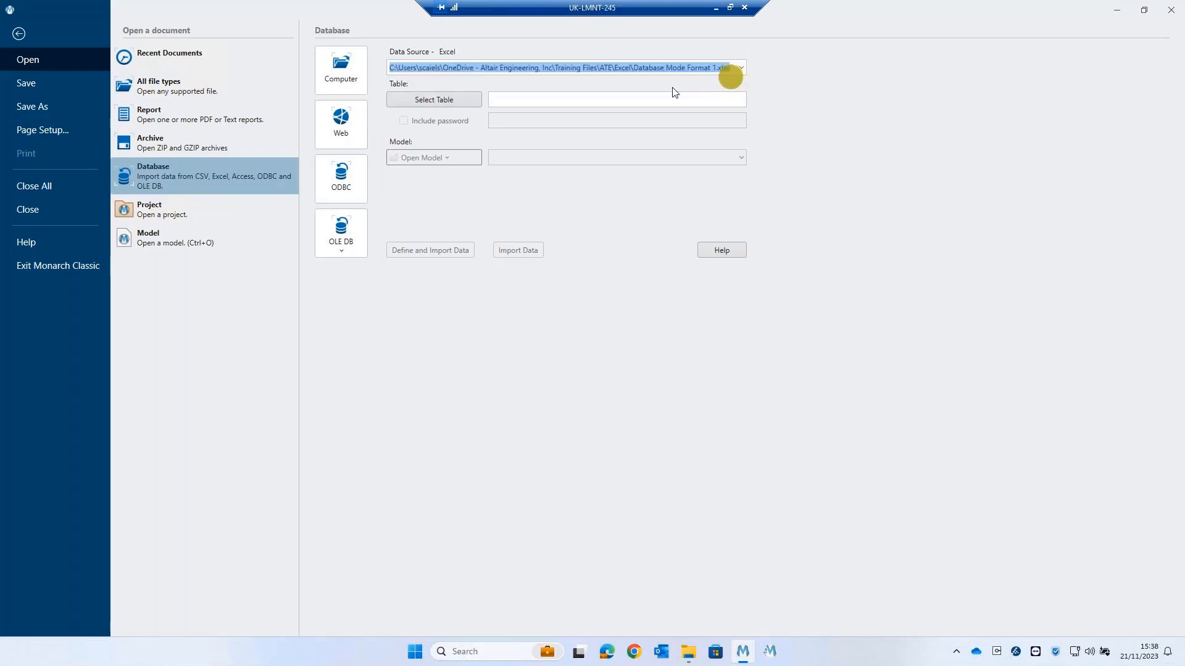
pyautogui.click(448, 99)
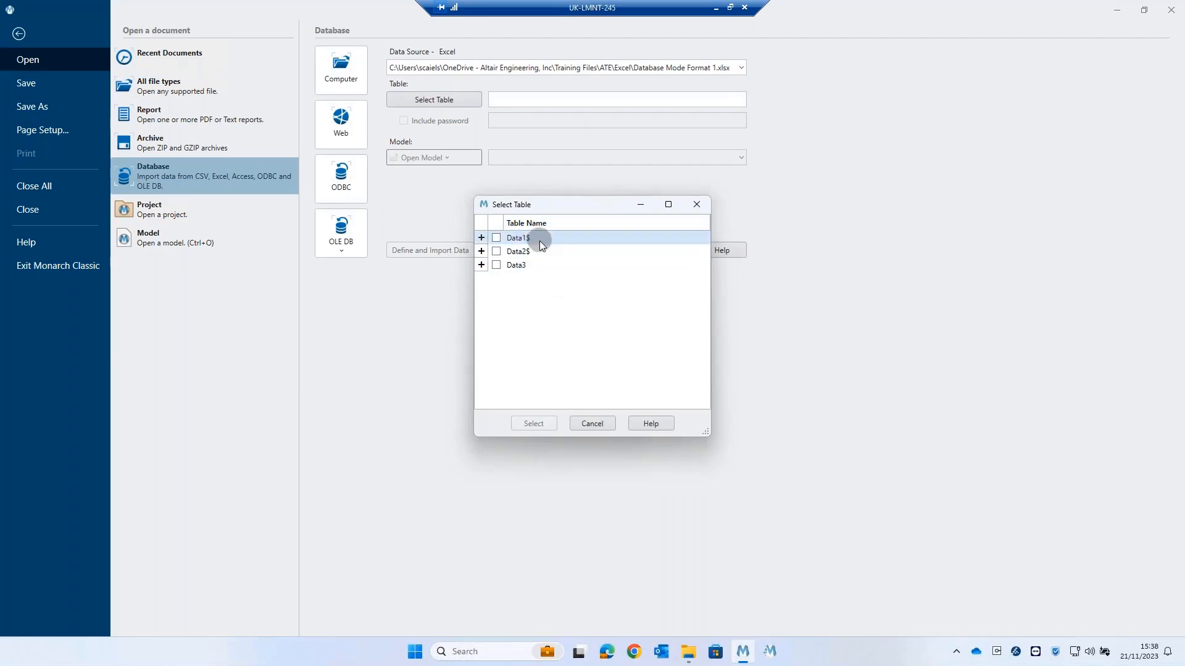
# Switch to File Explorer and compare the Data1 and Data2 sheets in the preview of Database Mode Format 1.xlsx.
pyautogui.click(687, 652)
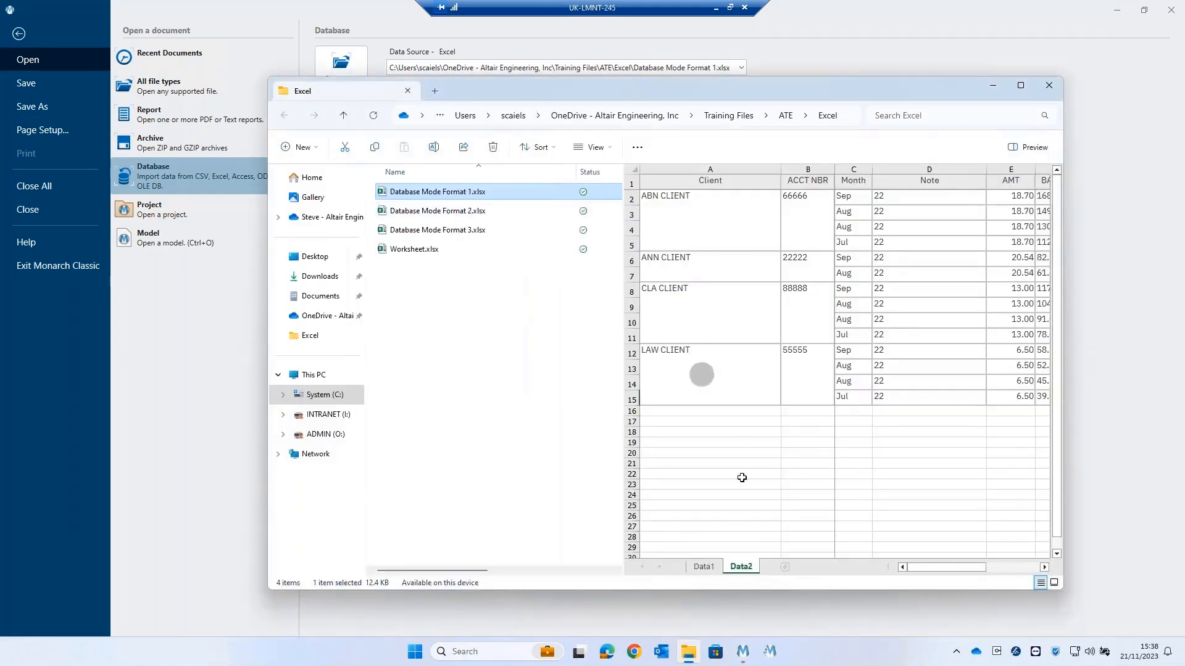
pyautogui.click(703, 566)
pyautogui.click(738, 566)
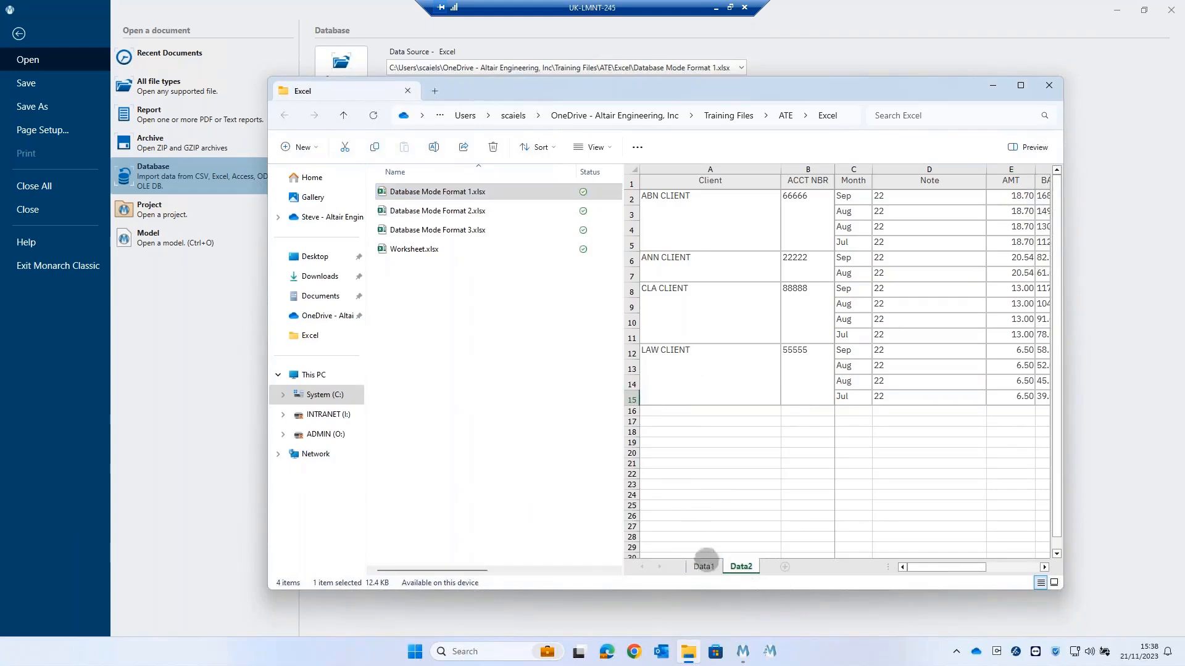
pyautogui.click(705, 566)
pyautogui.click(741, 567)
pyautogui.click(716, 566)
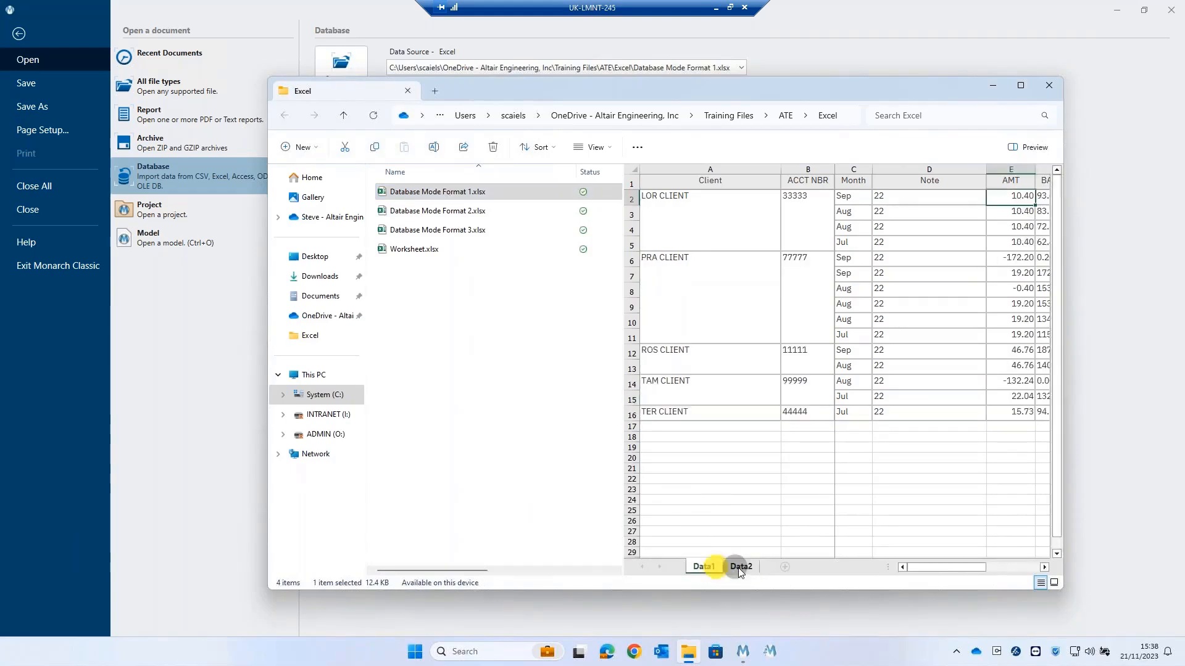
pyautogui.click(740, 566)
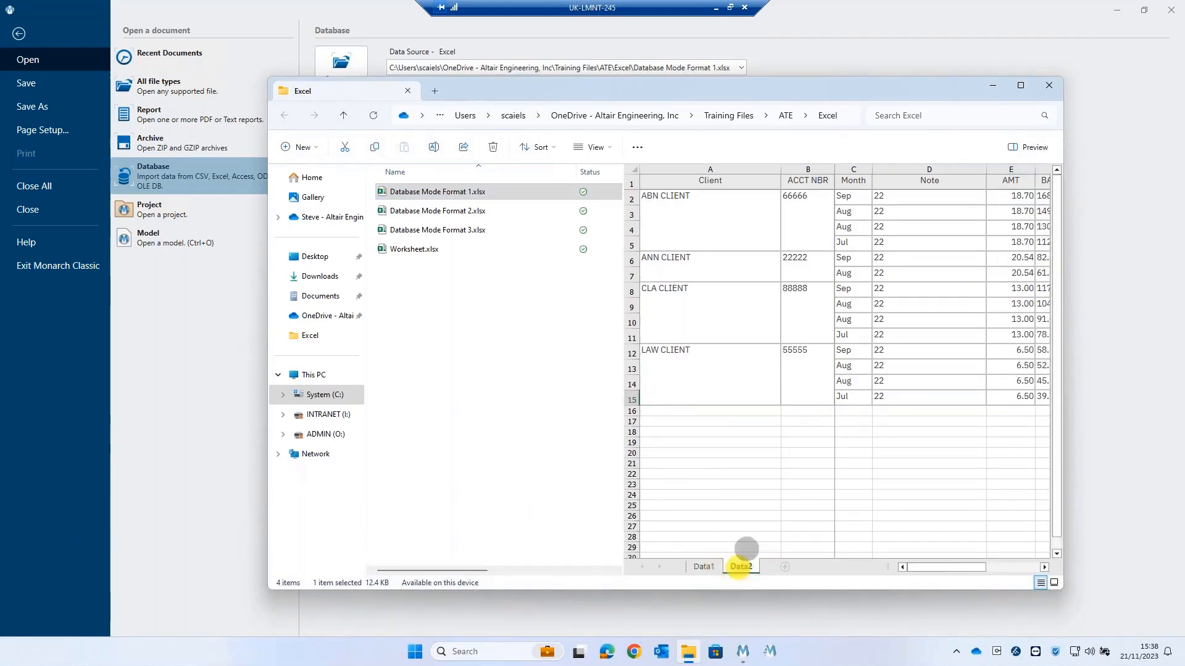
# Open Database Mode Format 1.xlsx in Excel, examine the cells covered by the named range Data3, and return to Monarch Classic.
pyautogui.doubleClick(447, 193)
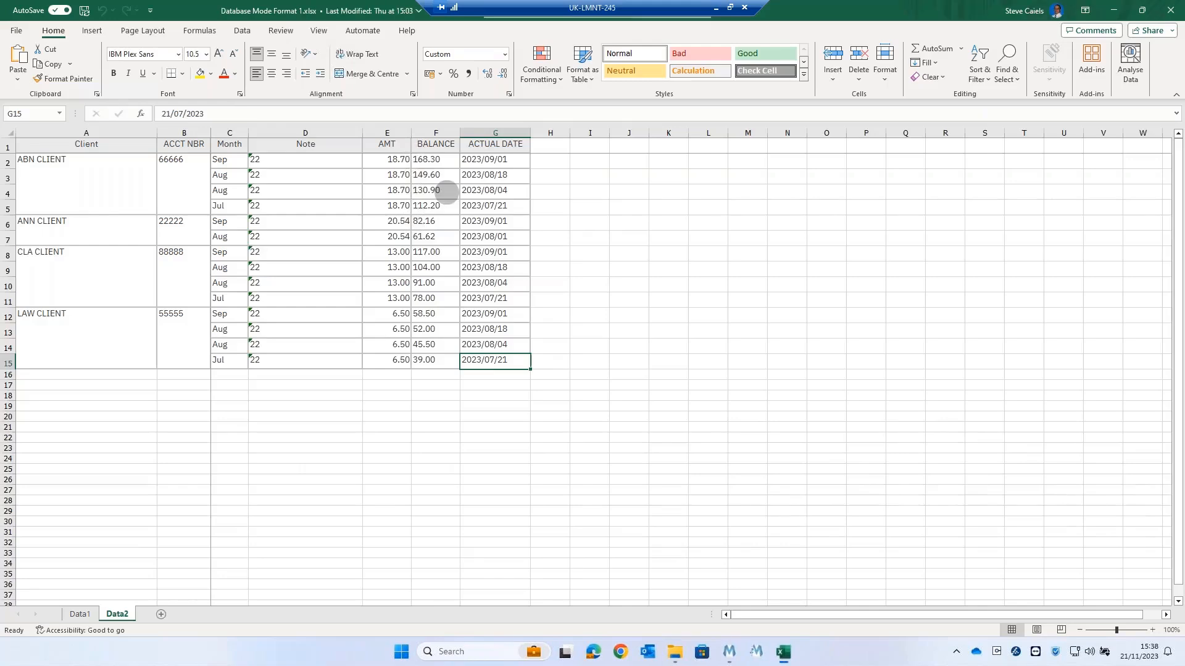
pyautogui.click(60, 113)
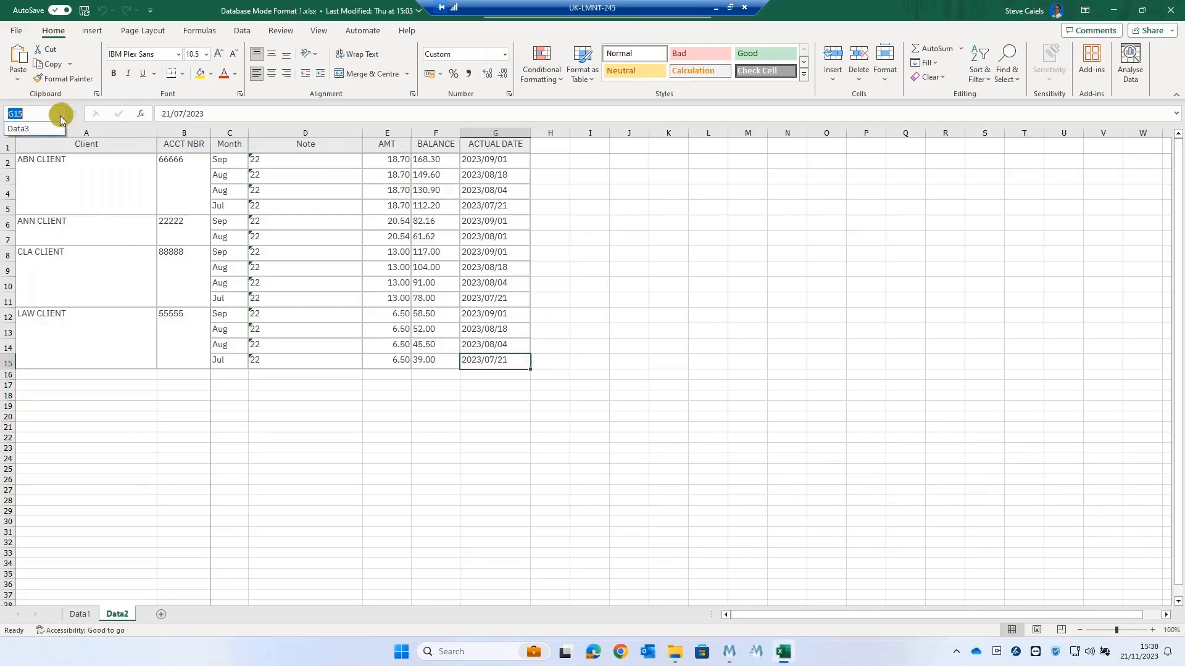
pyautogui.click(34, 135)
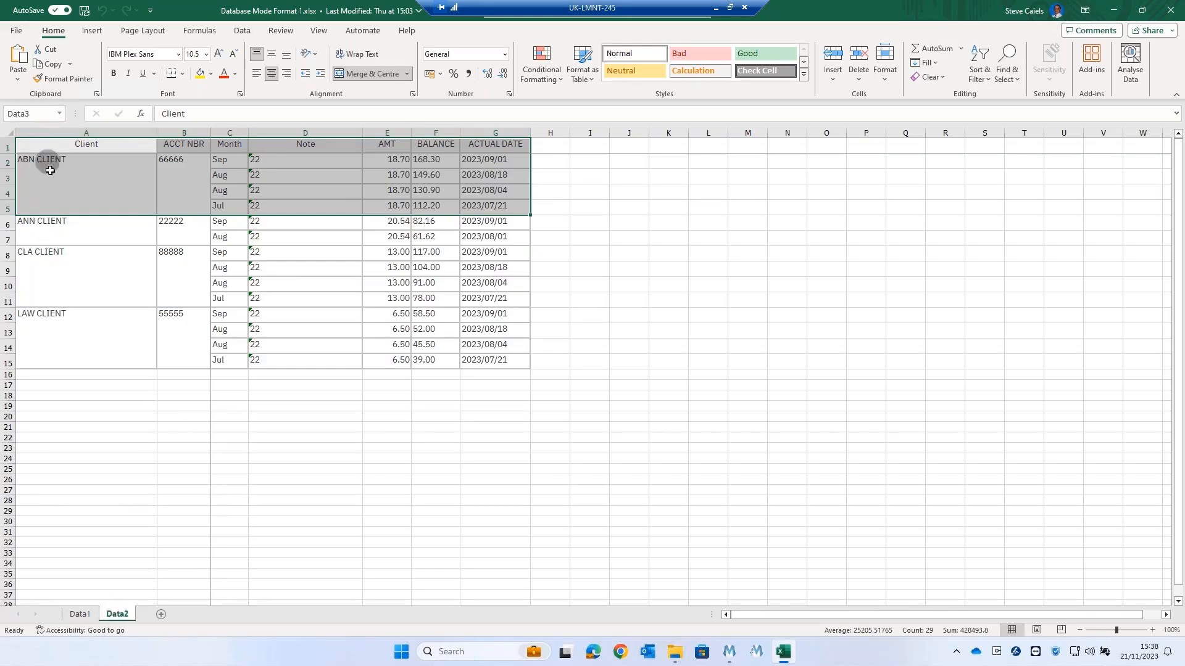
pyautogui.click(1170, 10)
pyautogui.click(166, 405)
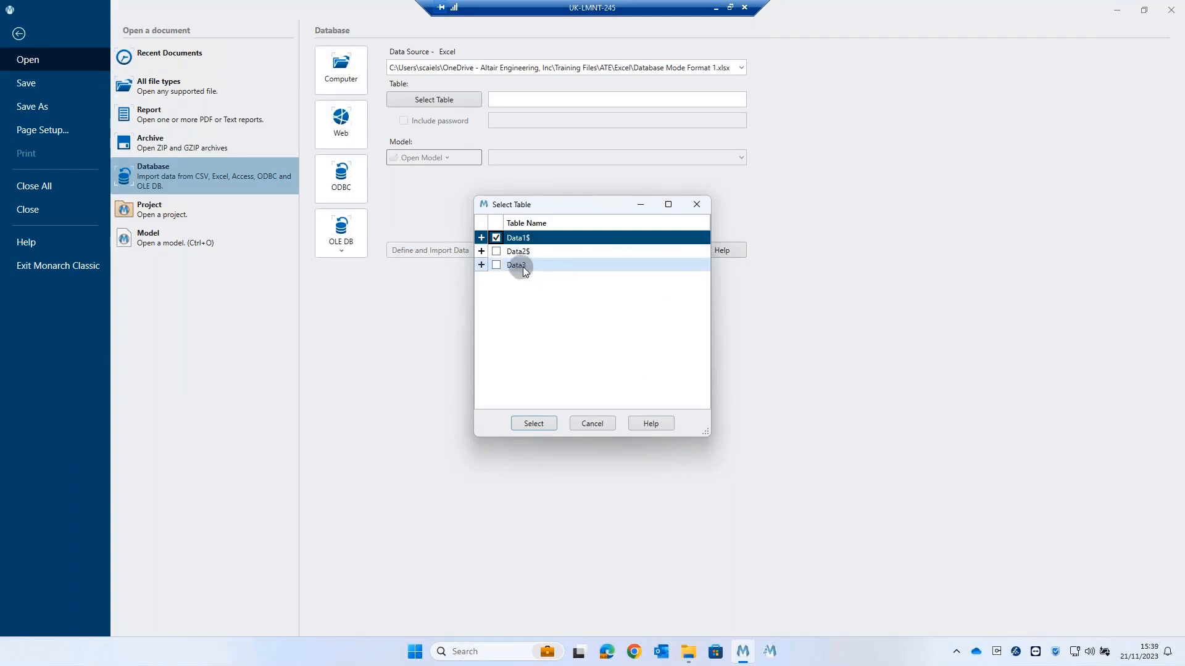
# Choose Data1$ as the only table for the import, checking its column names and data types first.
pyautogui.click(497, 252)
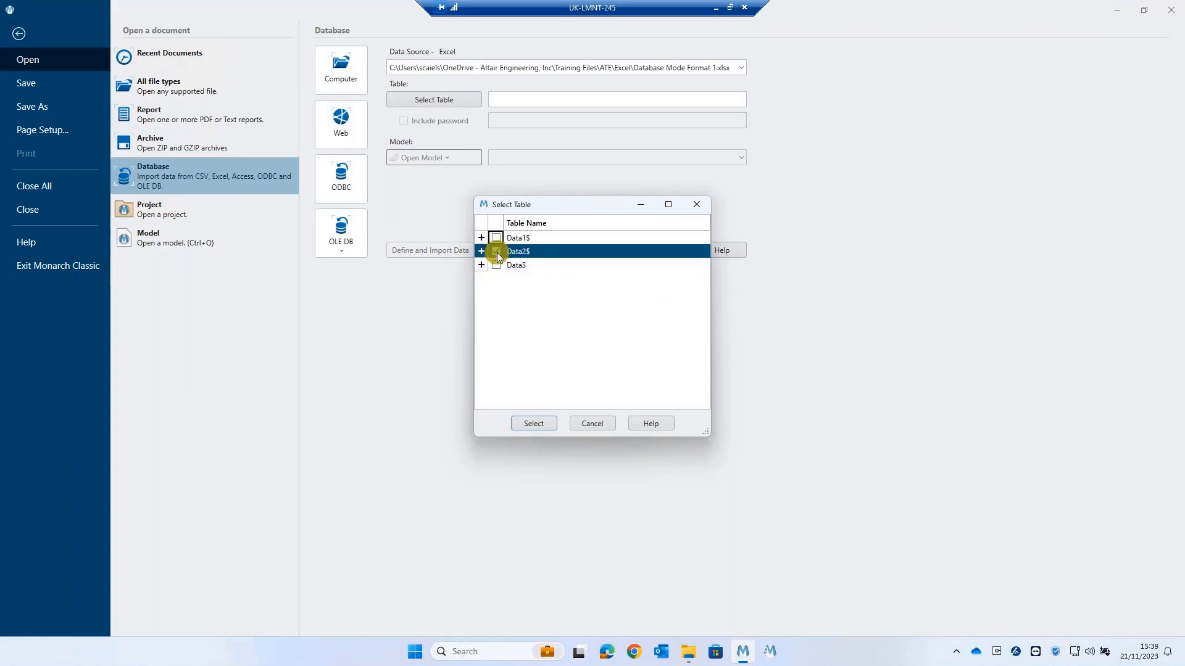
pyautogui.click(496, 239)
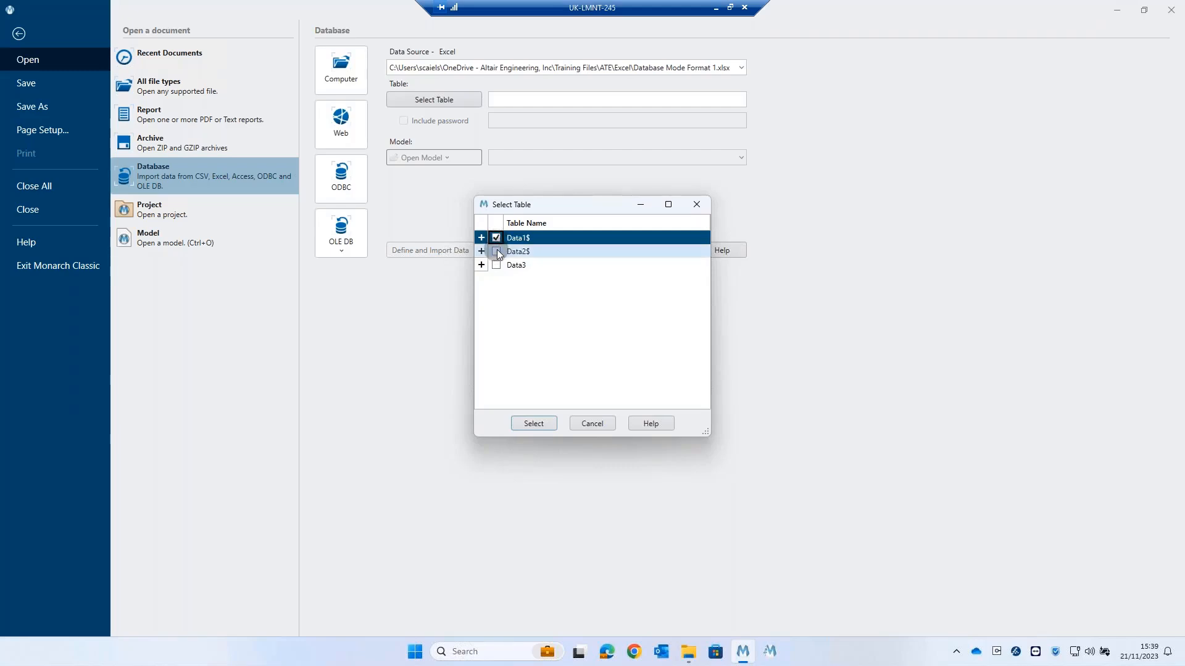
pyautogui.click(496, 250)
pyautogui.click(496, 239)
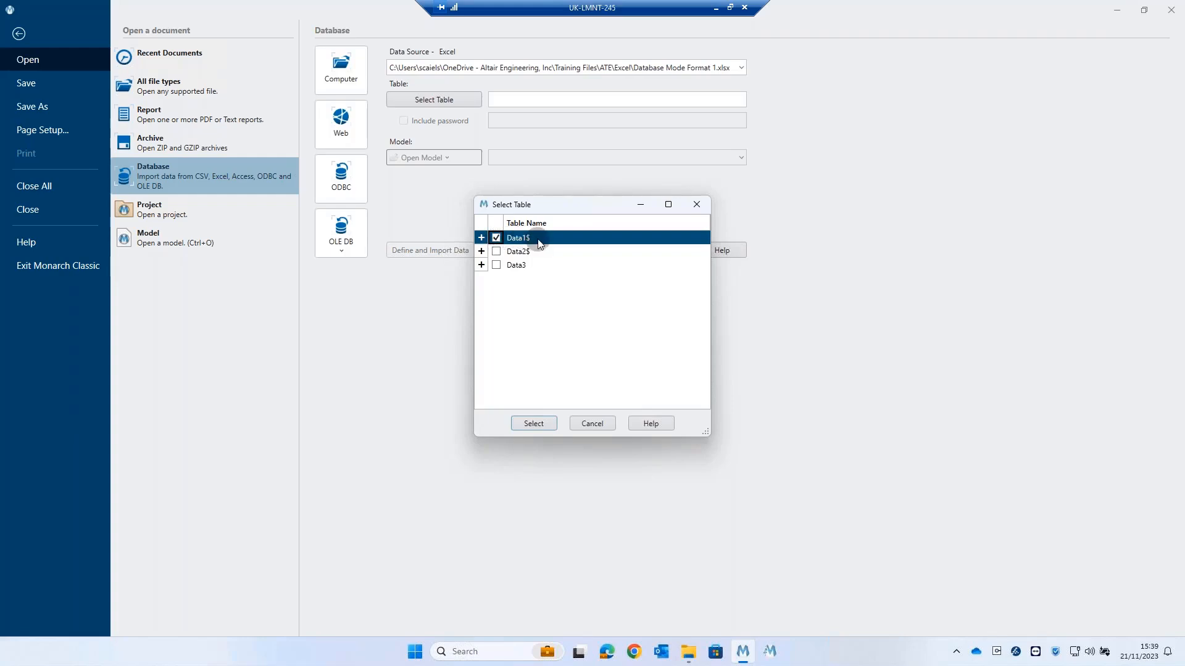
pyautogui.click(481, 237)
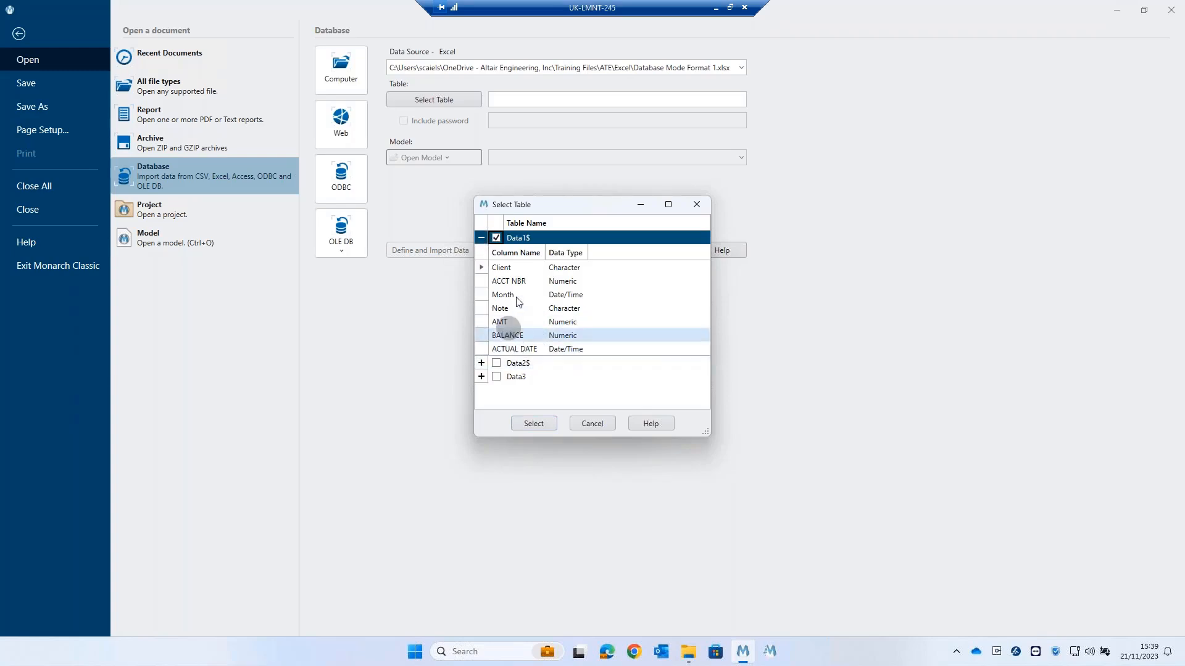
pyautogui.click(481, 238)
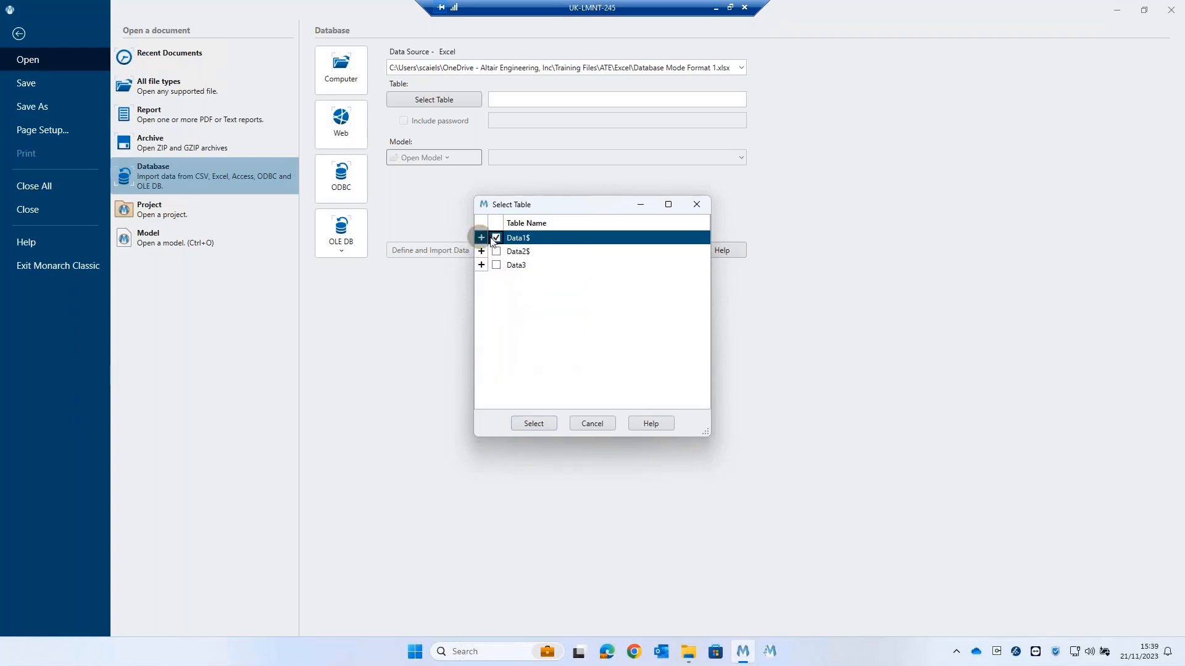
pyautogui.click(533, 423)
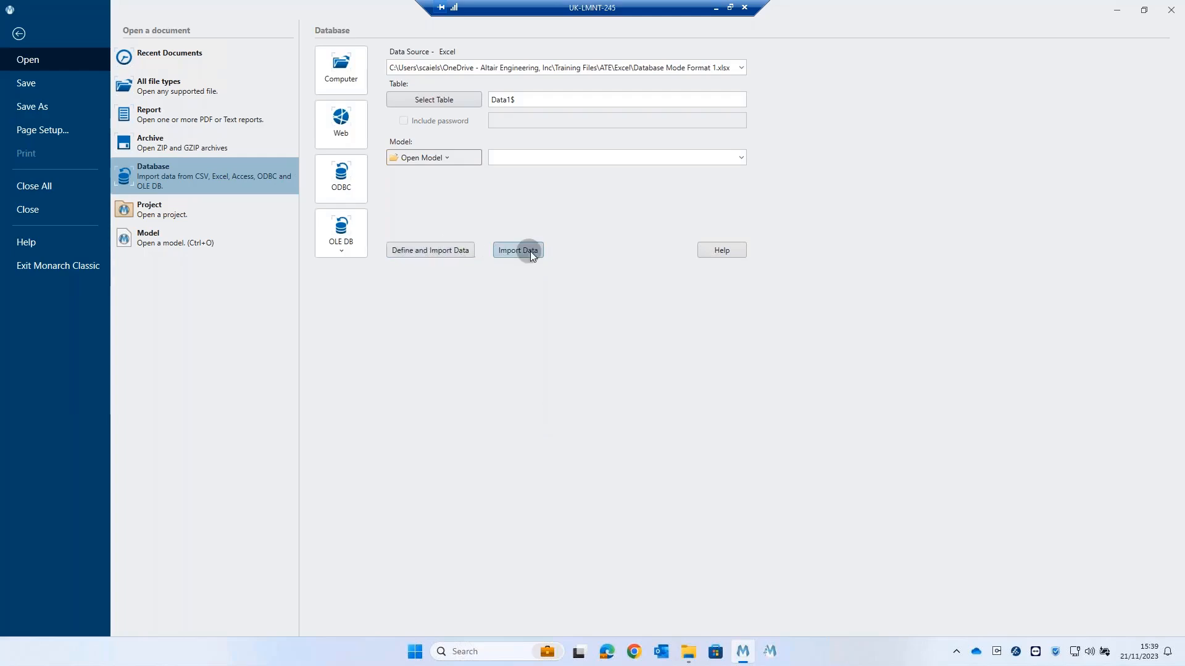
# Define the Data1$ import with all database fields kept selected, and accept it to load the table.
pyautogui.click(407, 251)
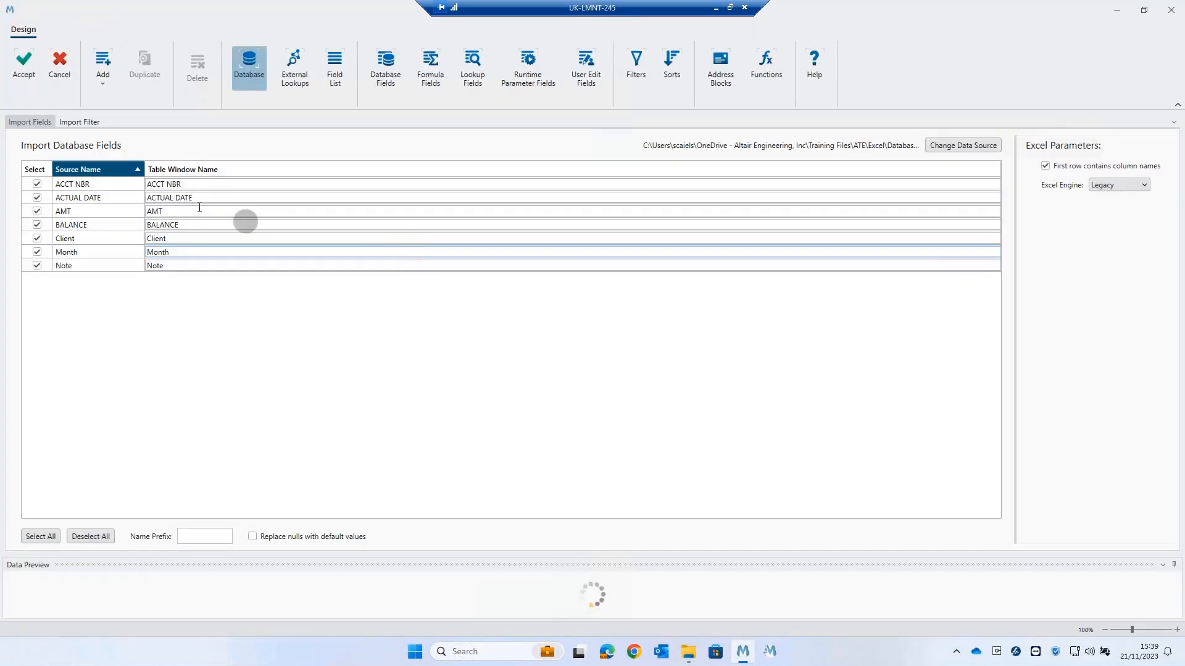
pyautogui.click(37, 211)
pyautogui.click(37, 211)
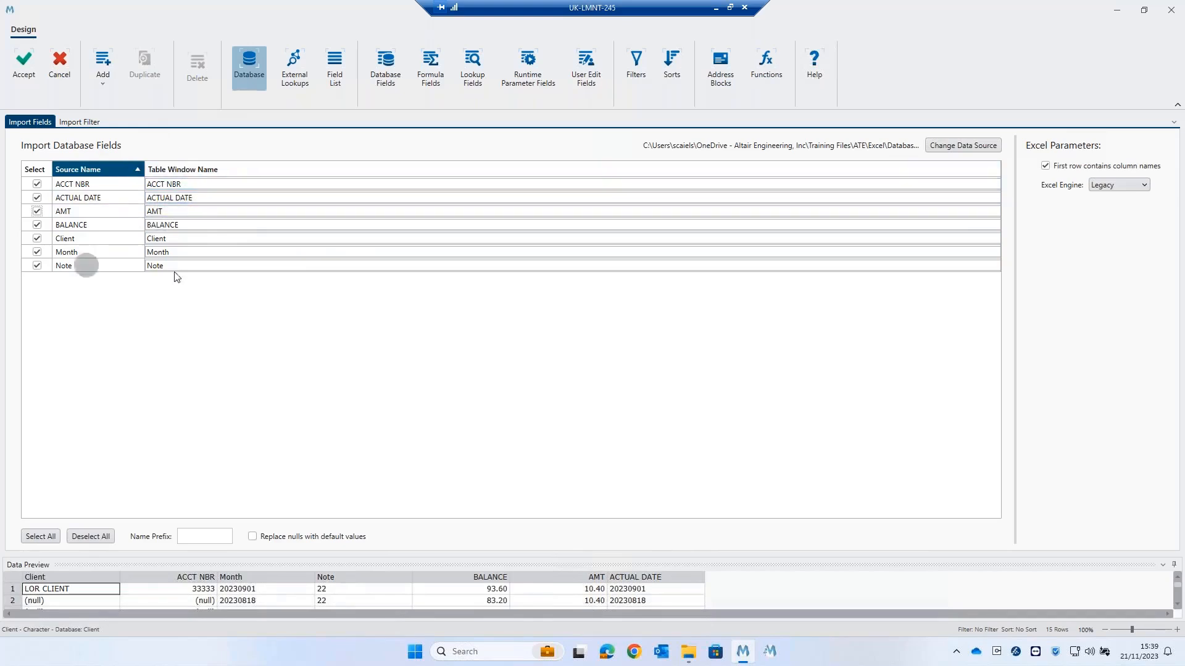
pyautogui.click(23, 65)
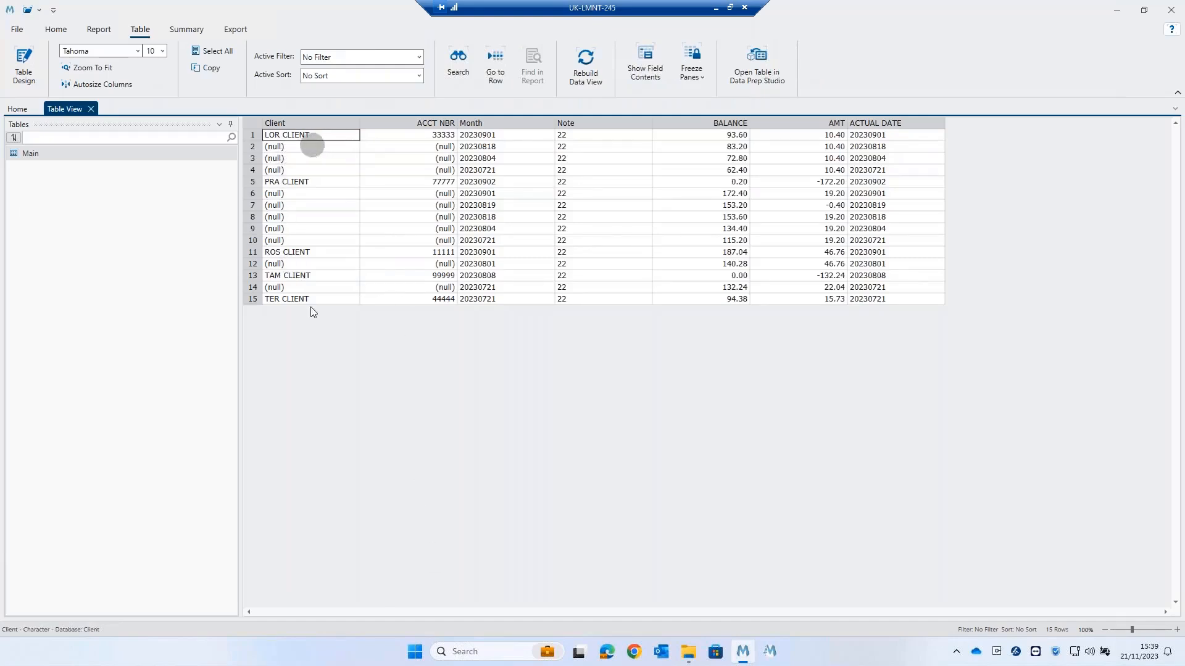
# Switch to File Explorer, examine the merged Client cells on the workbook's Data2 sheet, and return to the Monarch table.
pyautogui.click(696, 653)
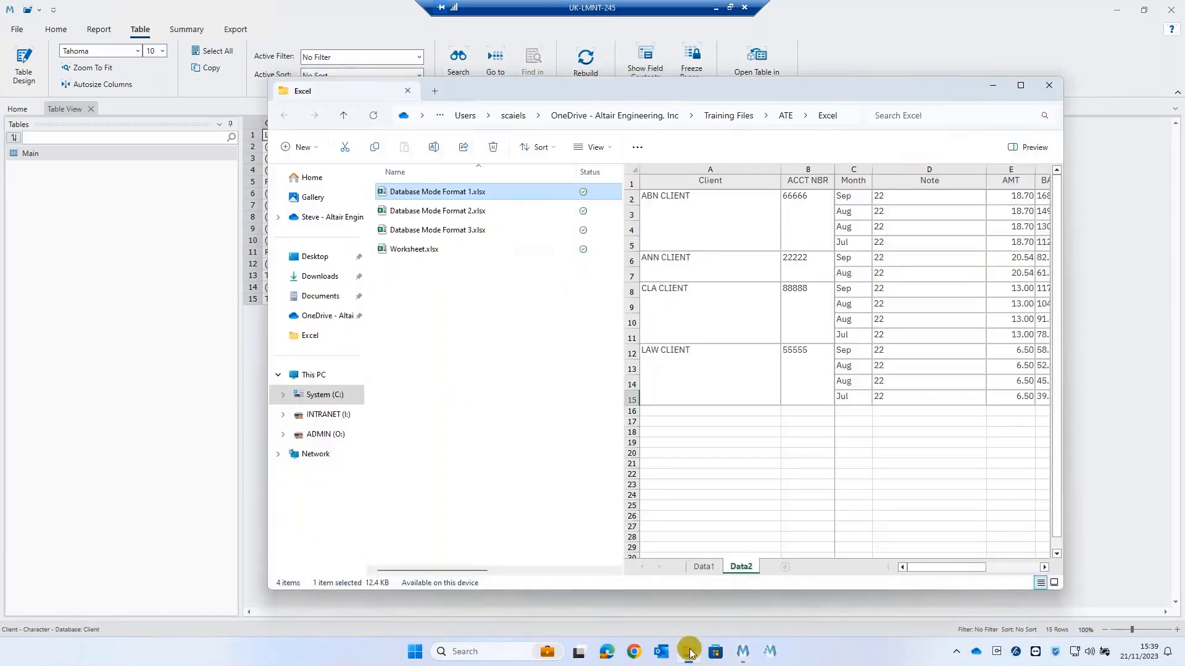
pyautogui.click(690, 230)
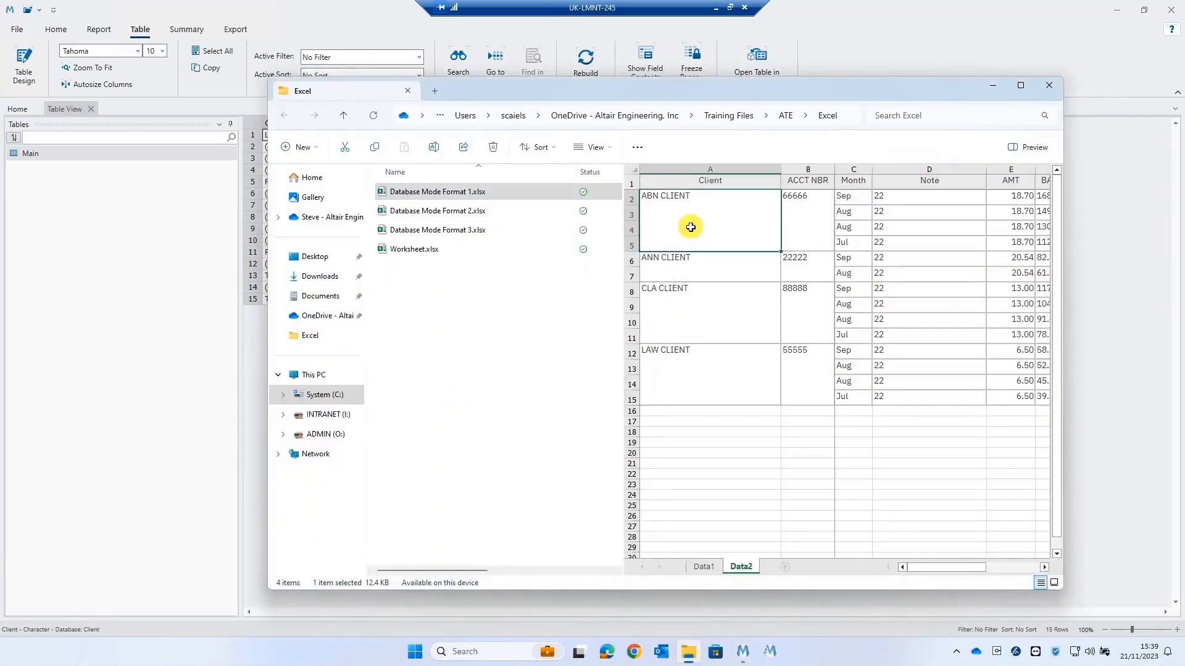
pyautogui.click(693, 267)
pyautogui.click(691, 316)
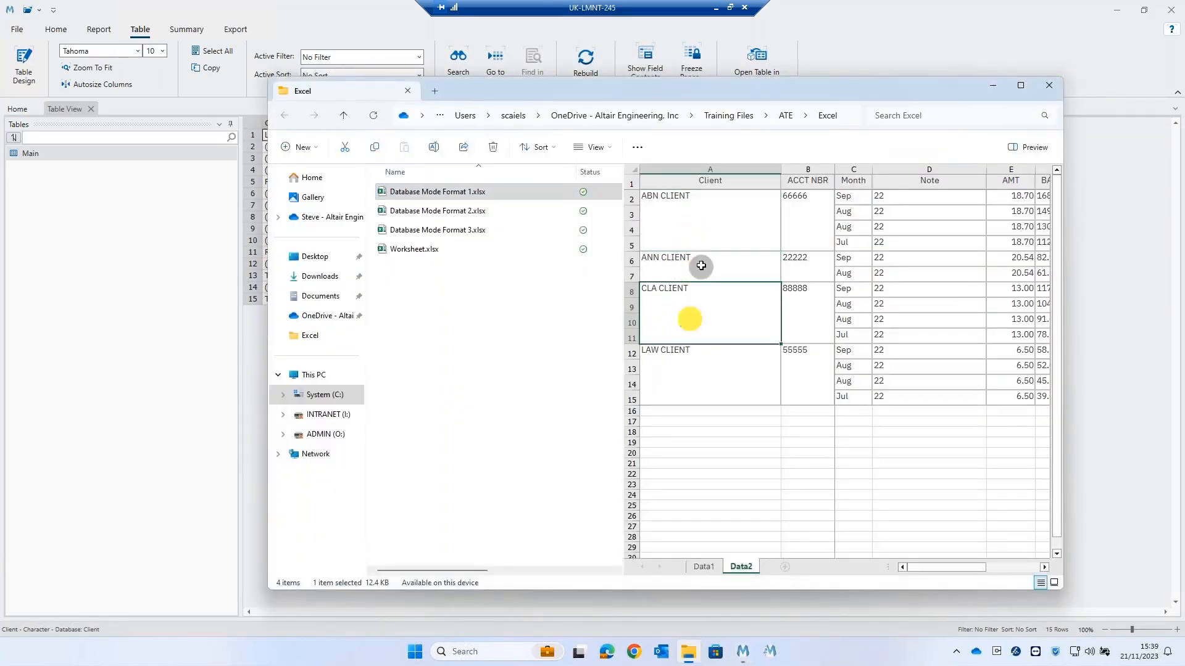
pyautogui.click(702, 267)
pyautogui.click(704, 227)
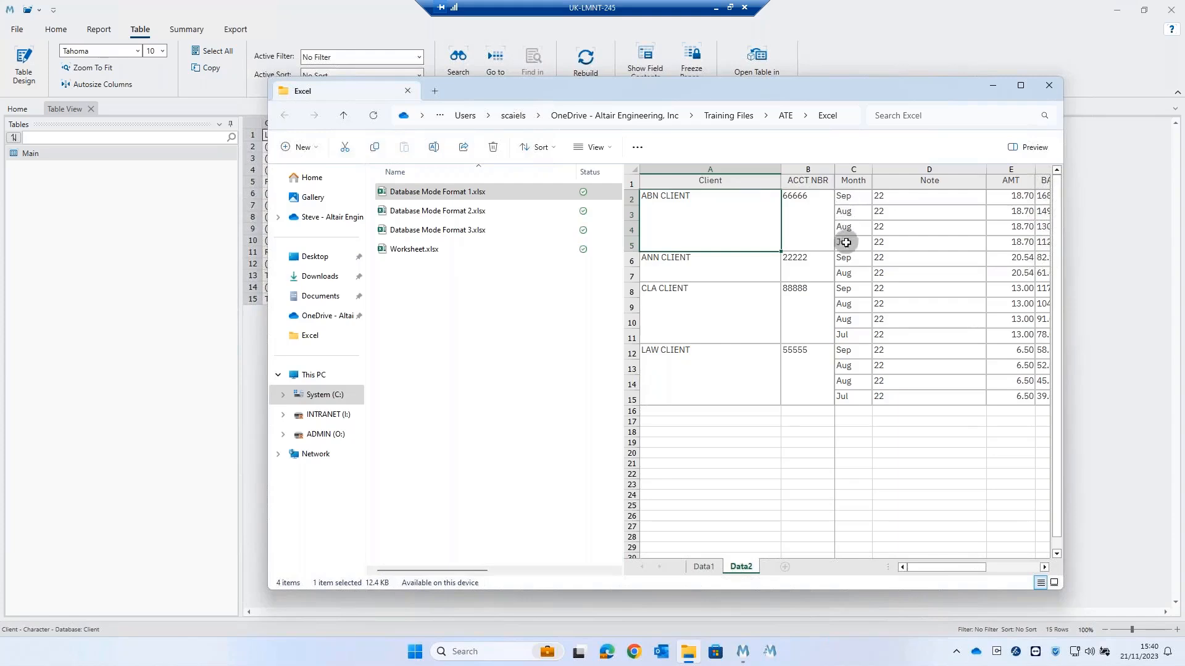
pyautogui.click(209, 436)
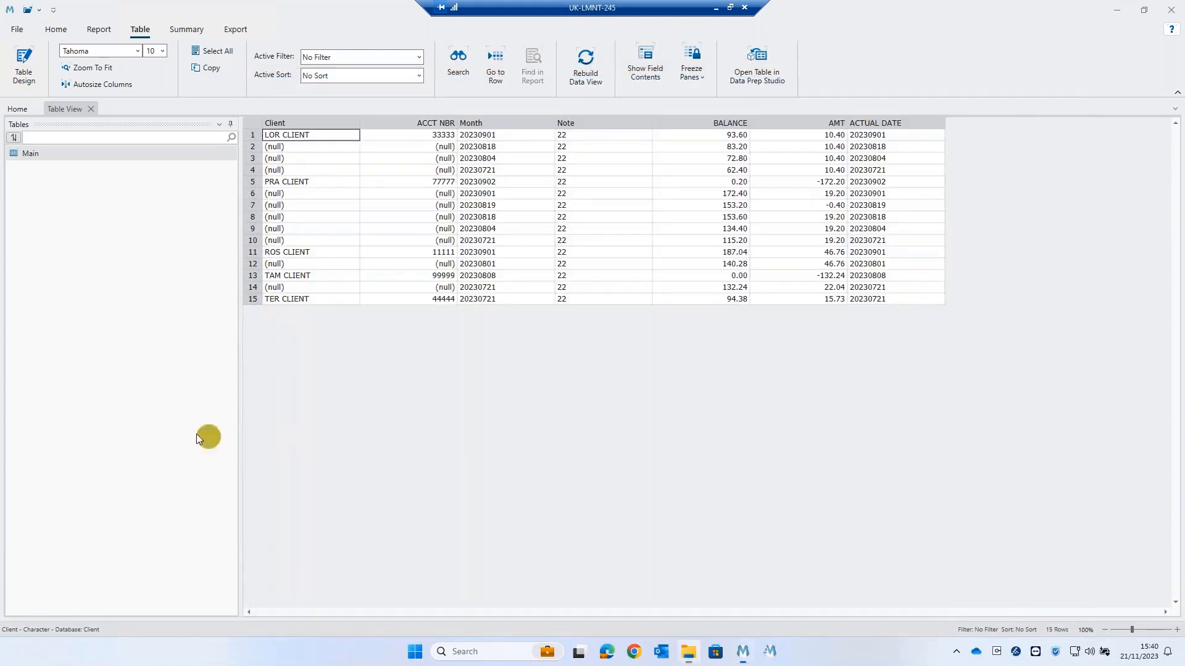
# Fill empty cells of the Client and ACCT NBR fields by copying the value from the previous record, and accept the design.
pyautogui.doubleClick(299, 157)
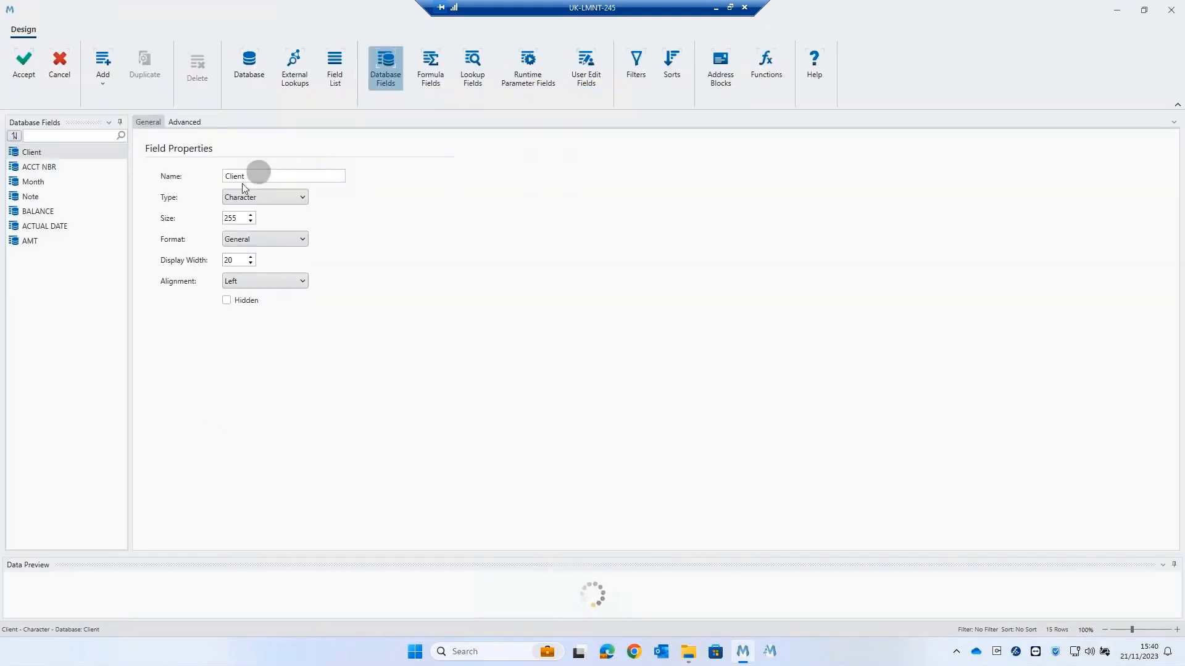
pyautogui.click(174, 123)
pyautogui.click(161, 174)
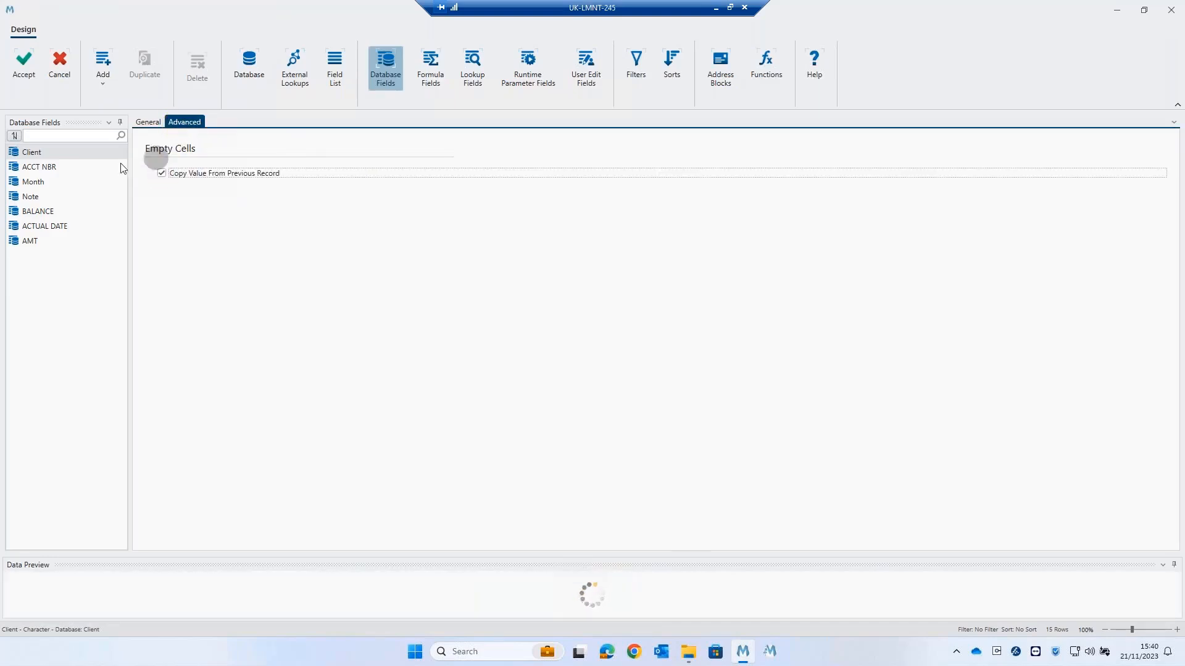
pyautogui.click(49, 168)
pyautogui.click(161, 173)
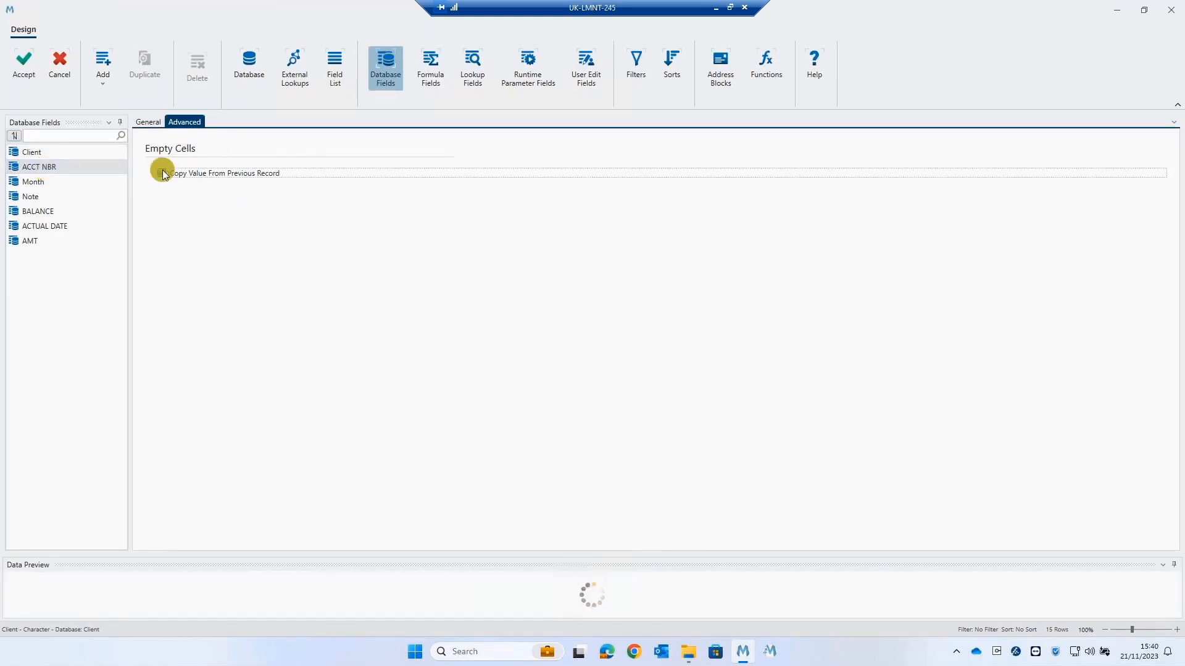
pyautogui.click(25, 62)
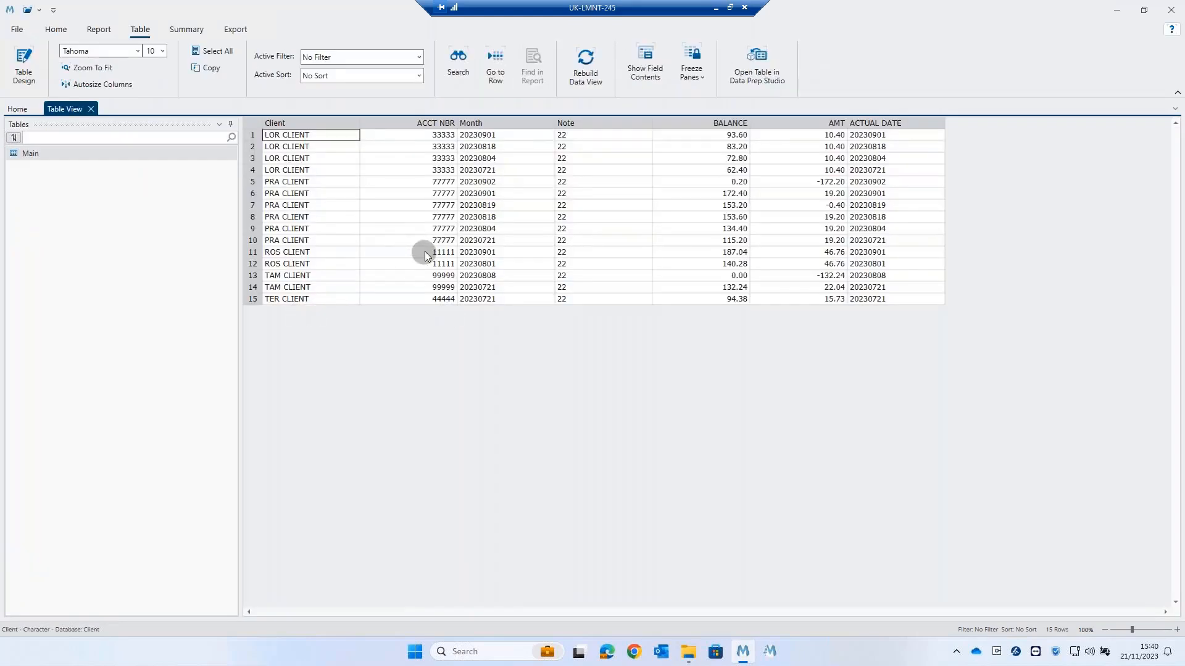
# Switch to File Explorer, compare the workbook's Data1 and Data2 sheets in the preview, and return to the Monarch table.
pyautogui.moveTo(690, 660)
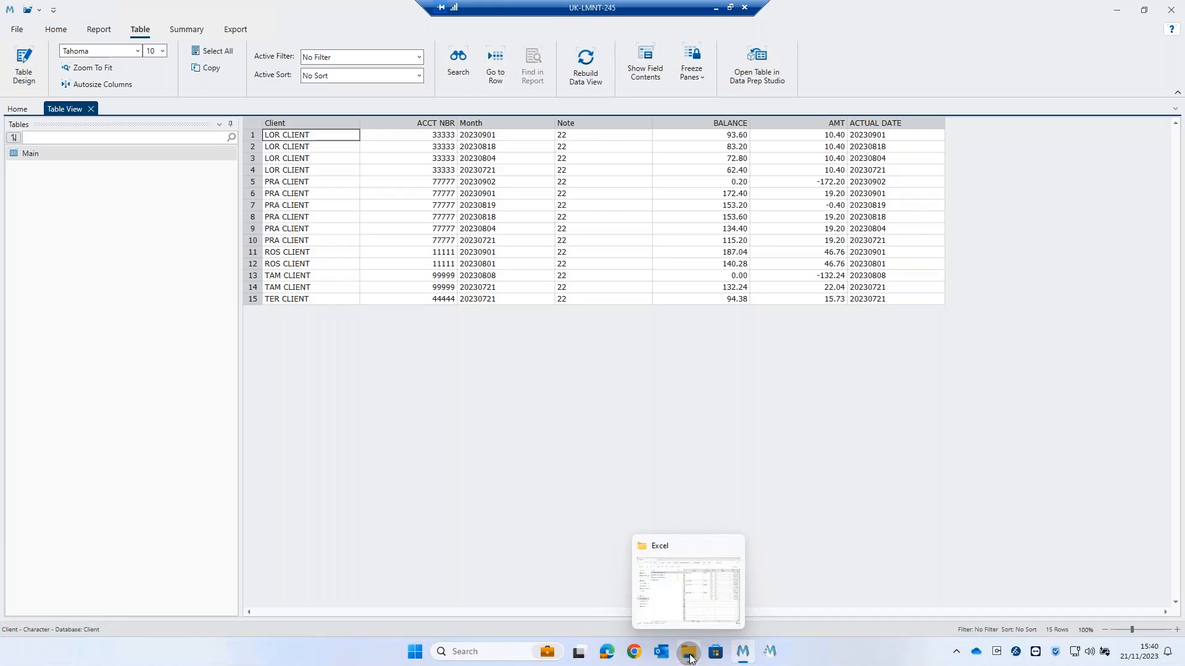
pyautogui.click(690, 659)
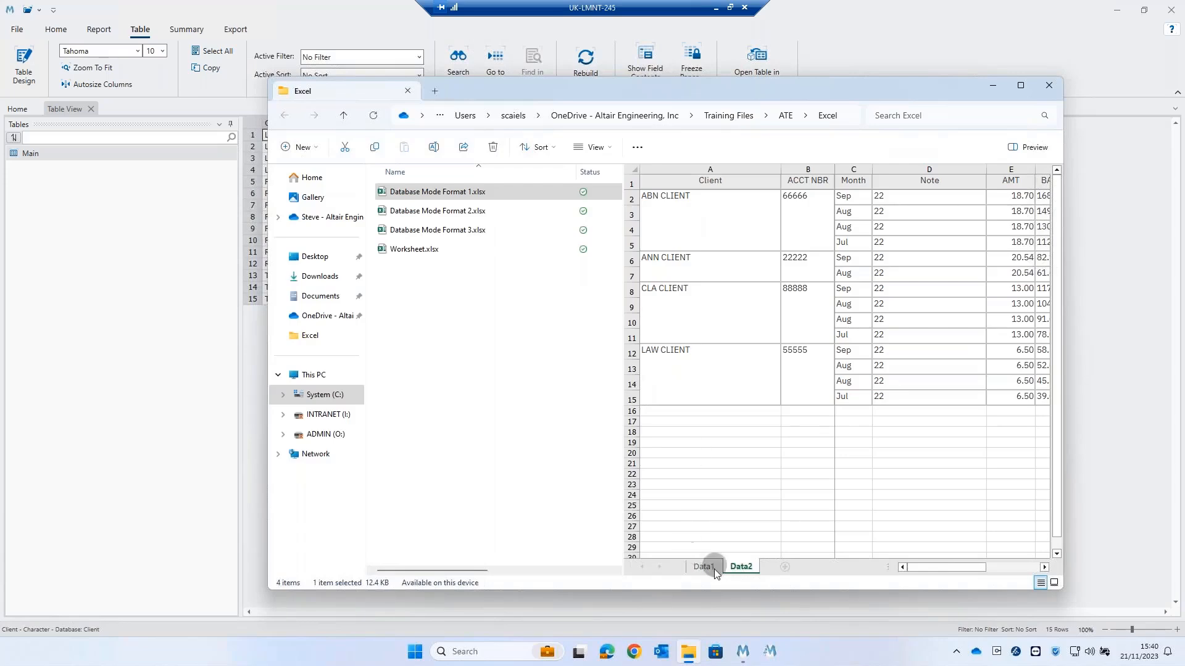
pyautogui.click(698, 568)
pyautogui.click(738, 568)
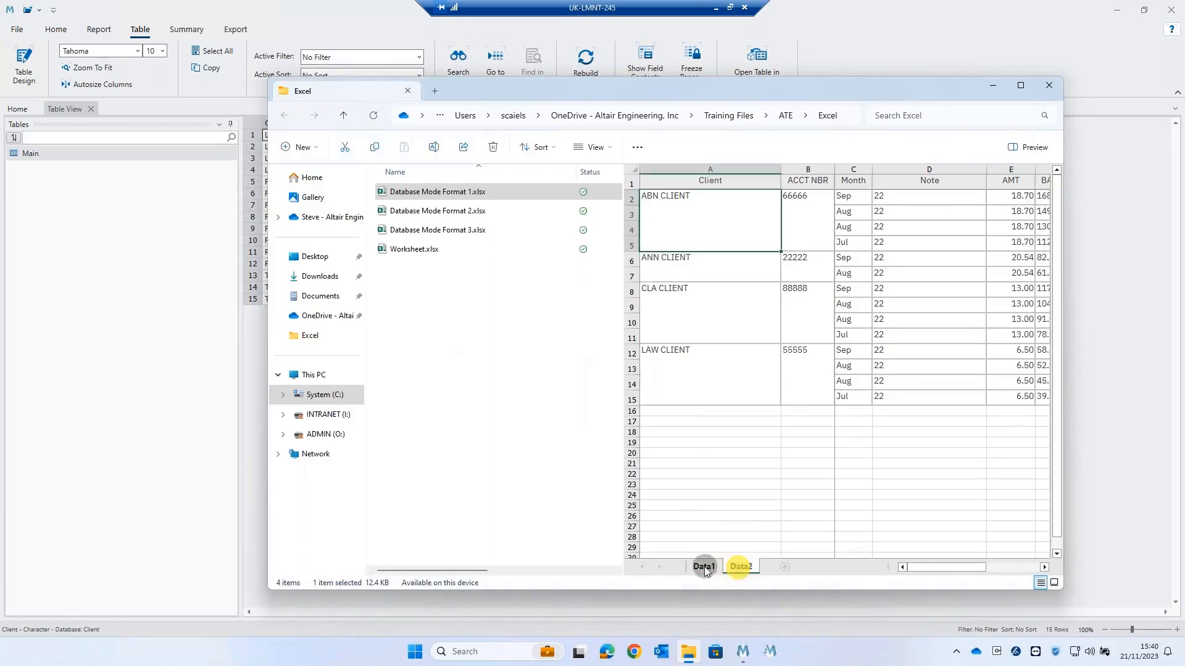
pyautogui.click(703, 567)
pyautogui.click(740, 568)
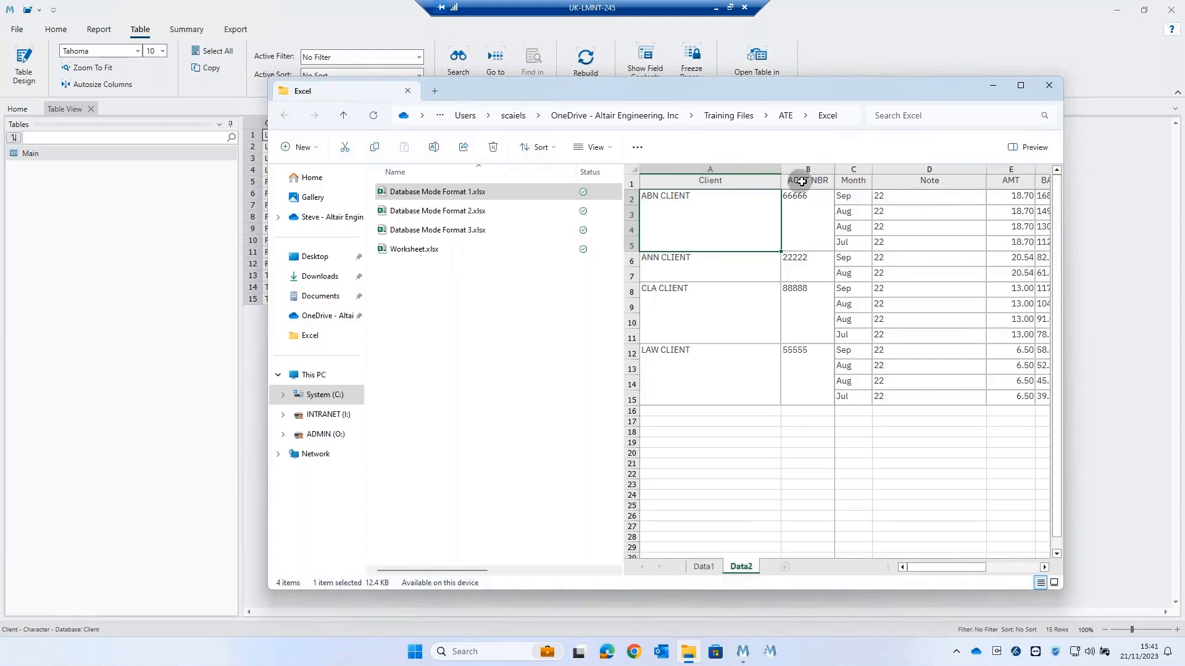
pyautogui.click(995, 84)
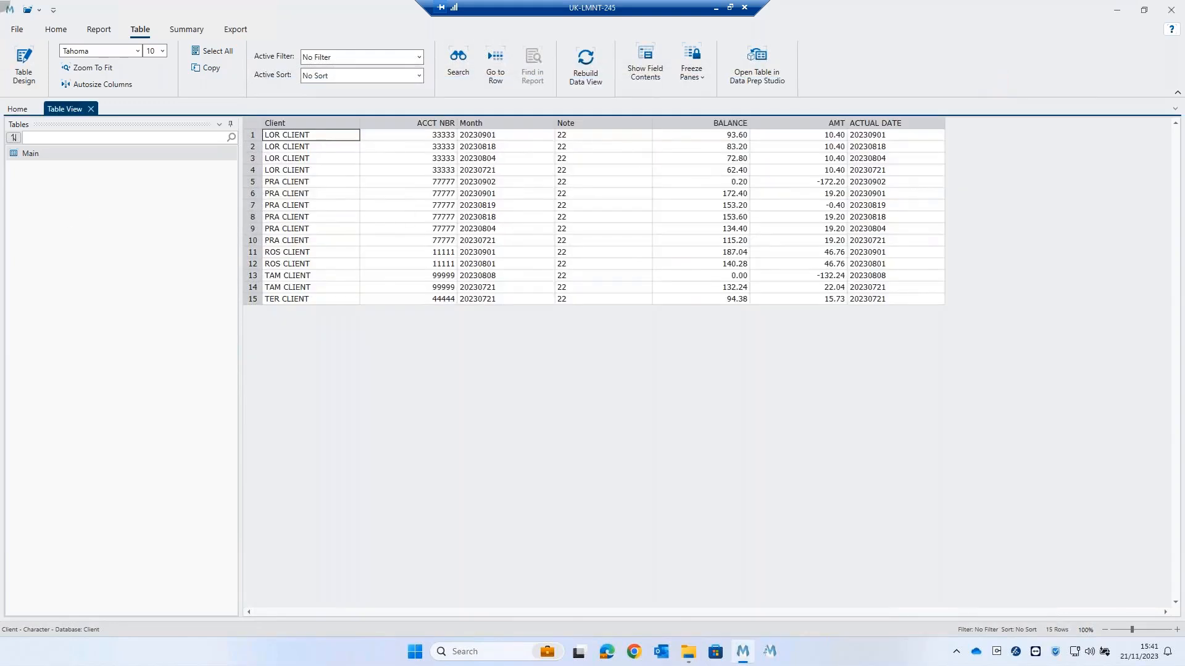
# Save the current model as database in the Excel training folder.
pyautogui.click(17, 29)
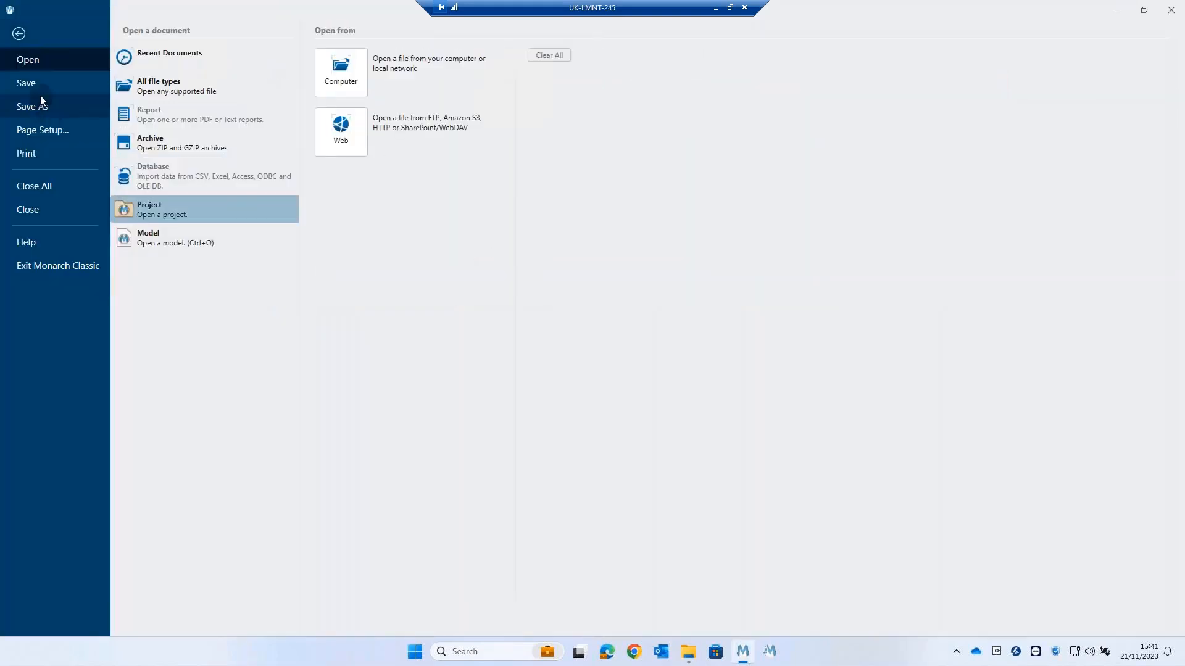
pyautogui.click(38, 87)
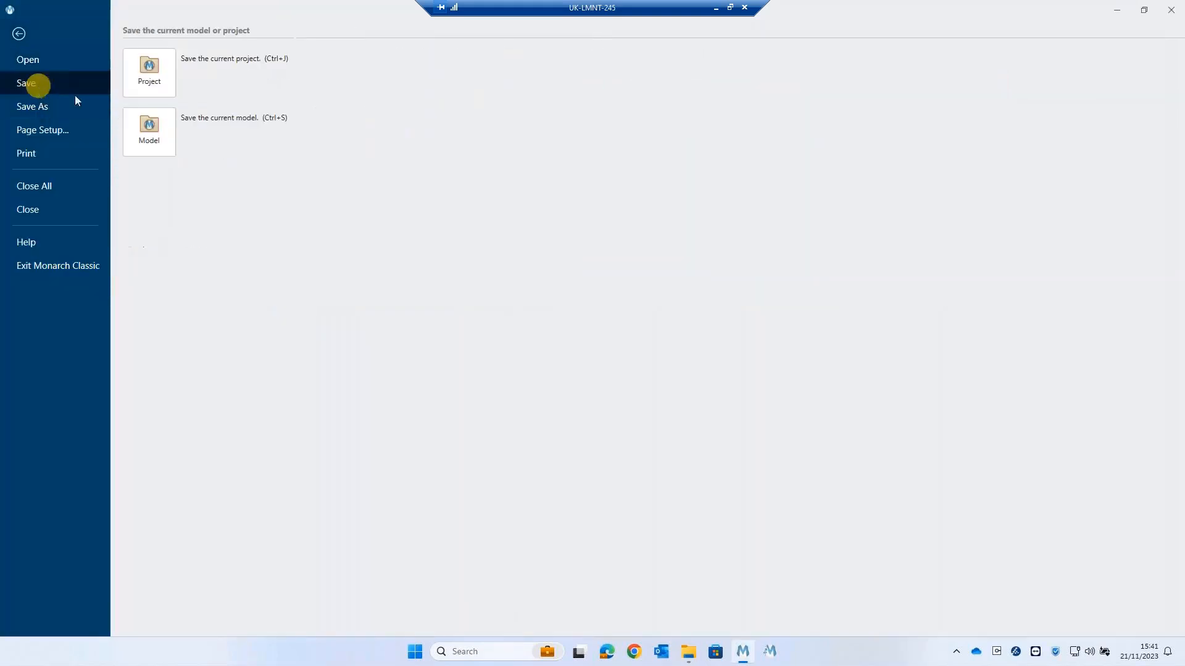
pyautogui.click(151, 117)
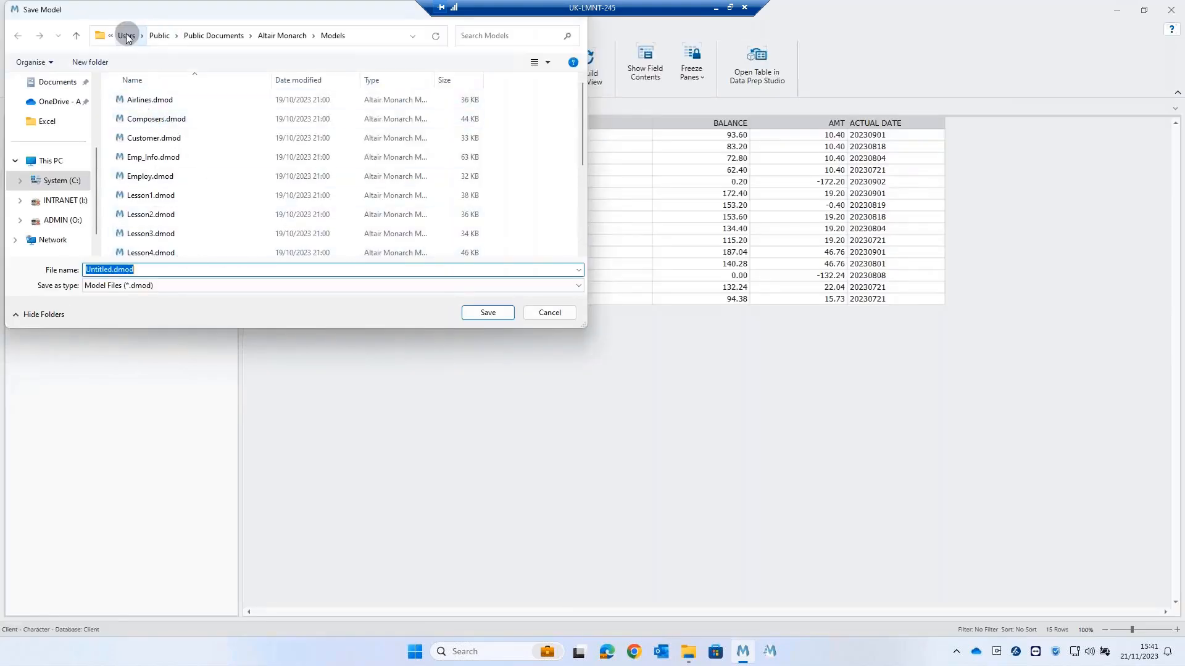
pyautogui.click(127, 35)
pyautogui.click(54, 161)
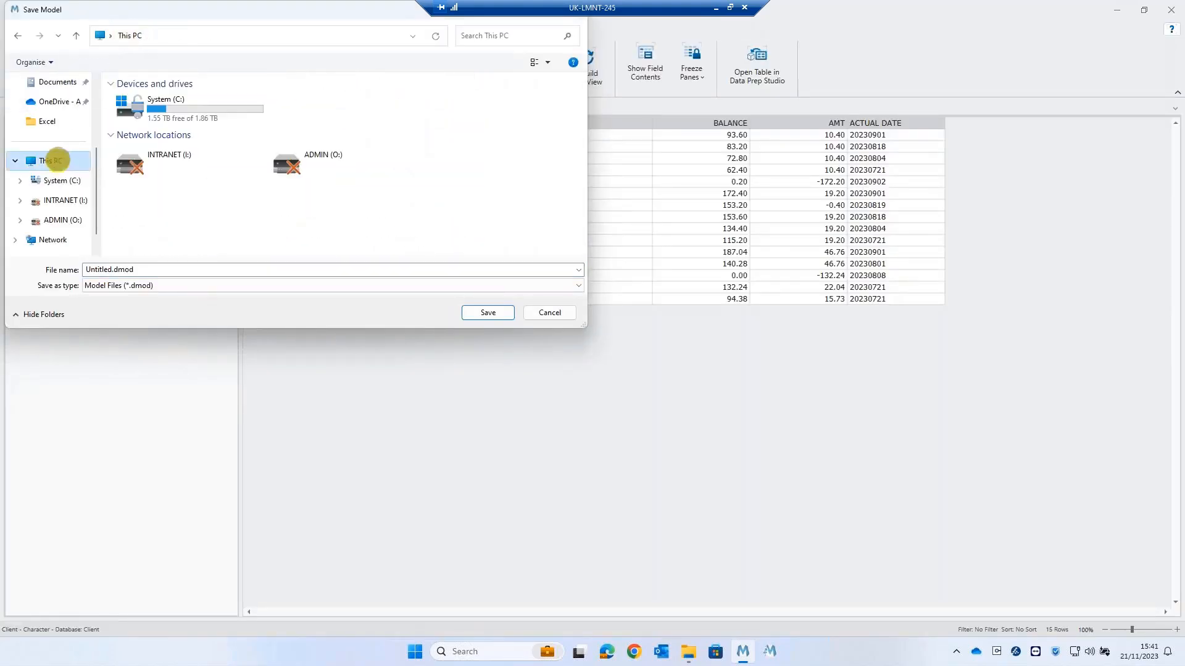
pyautogui.doubleClick(139, 105)
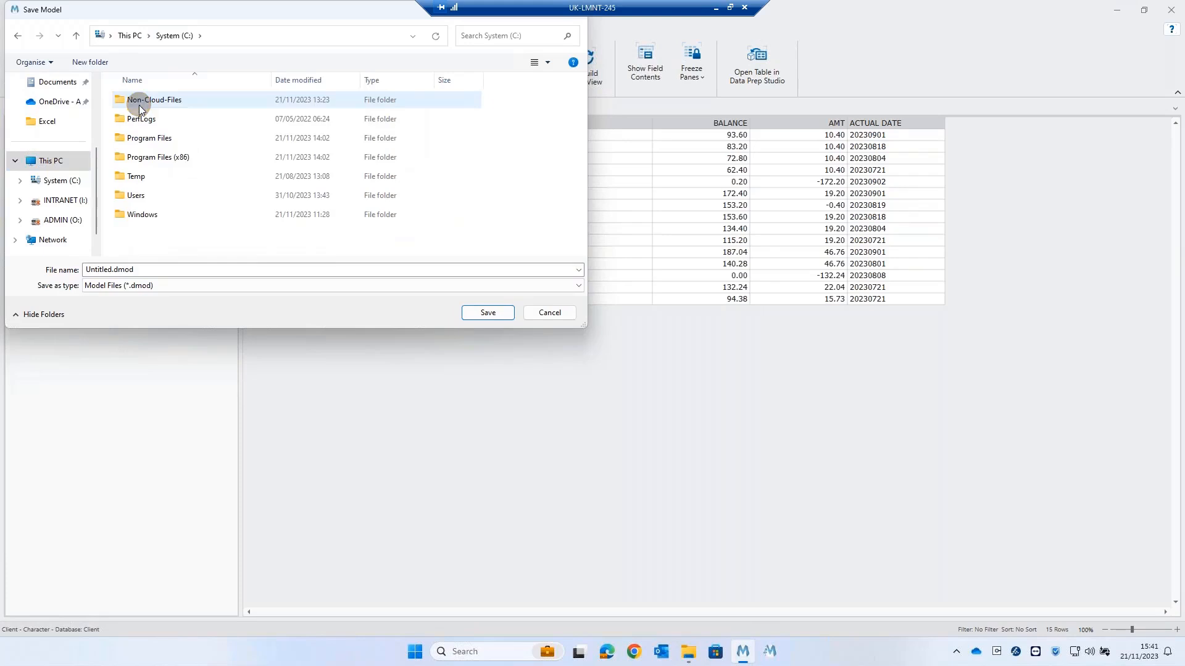
pyautogui.click(50, 121)
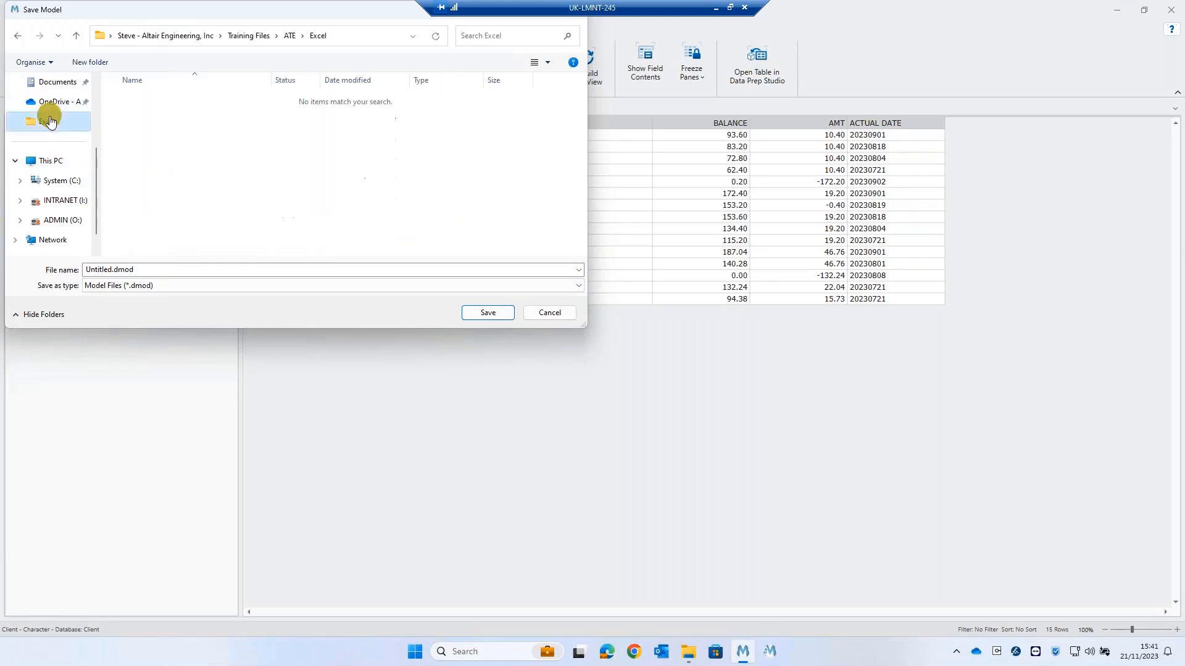
pyautogui.click(154, 268)
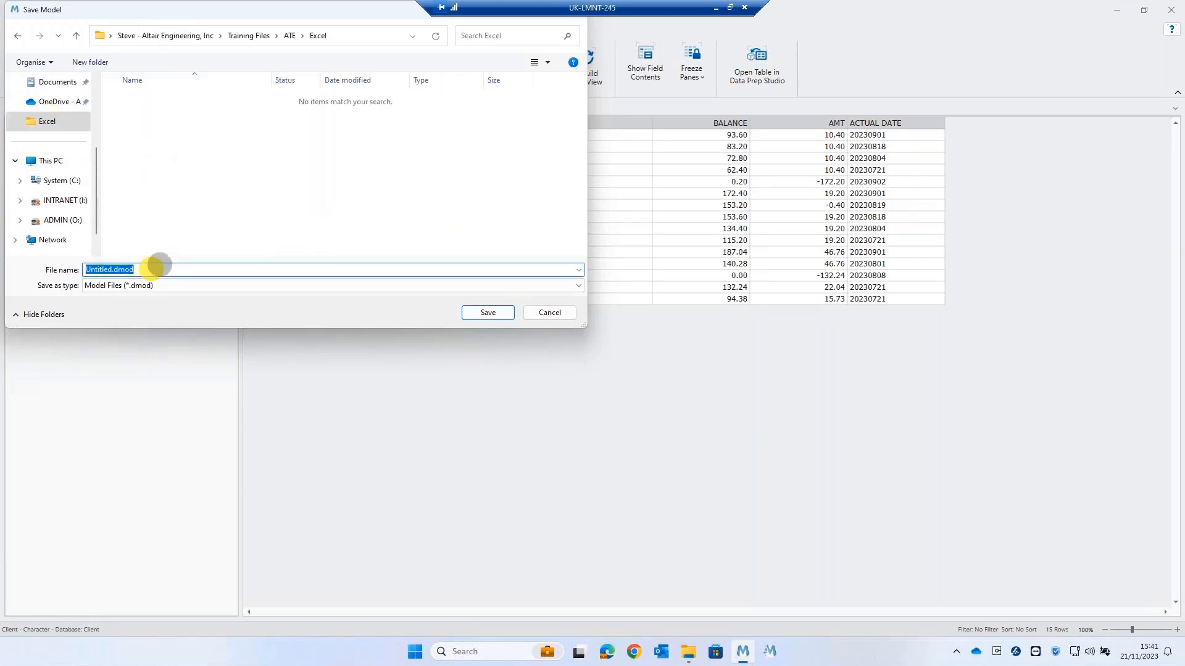
pyautogui.write('databas')
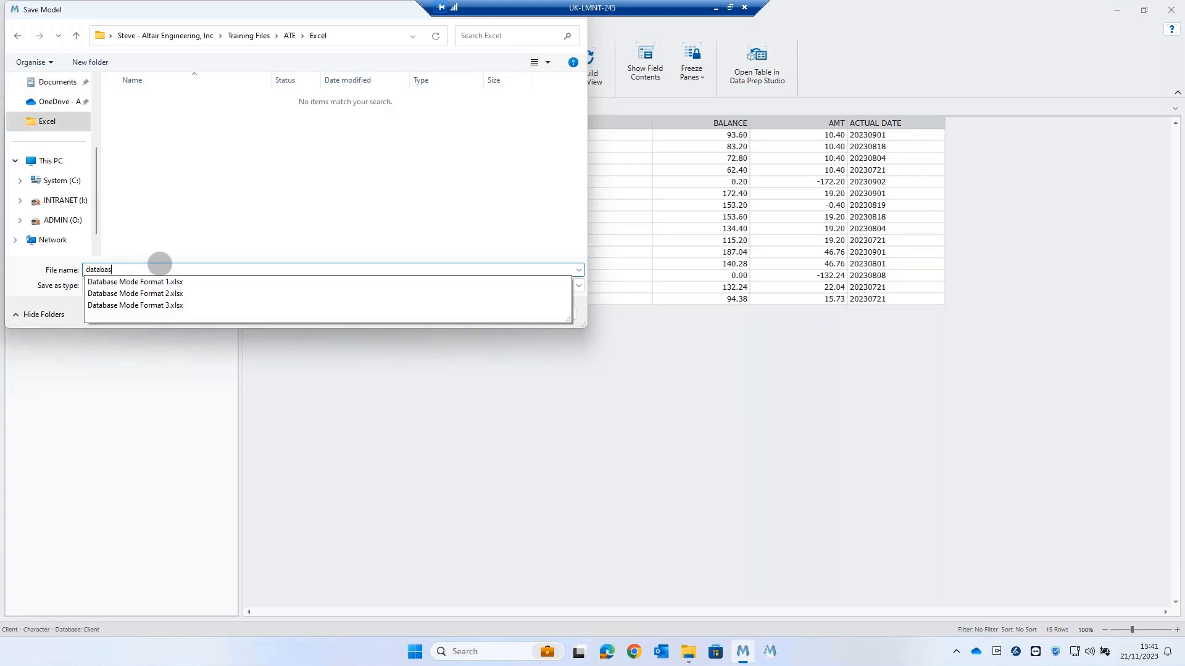
pyautogui.write('e')
pyautogui.press('Return')
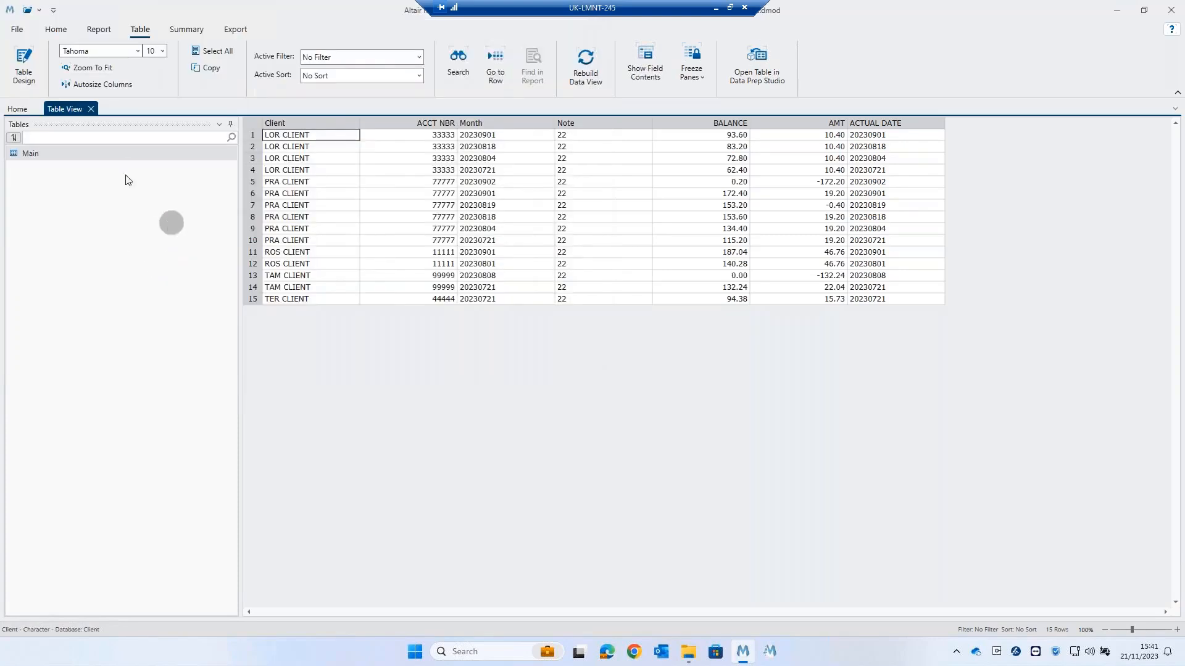
# Save the current project as database in the same Excel folder.
pyautogui.click(16, 29)
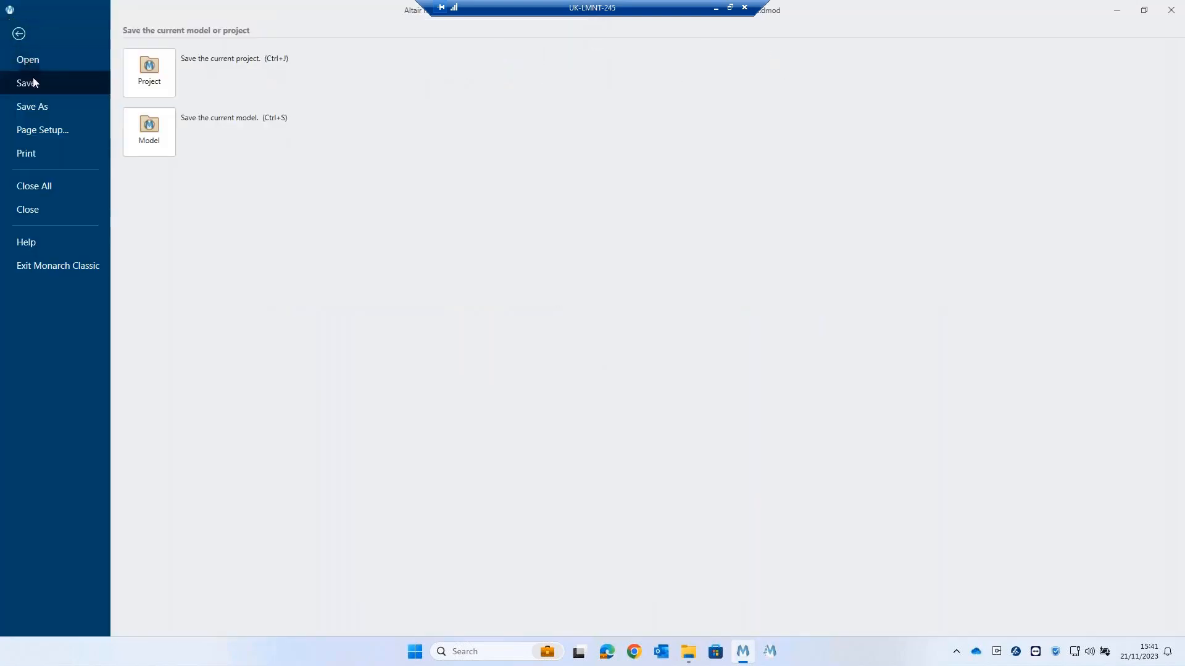
pyautogui.click(150, 77)
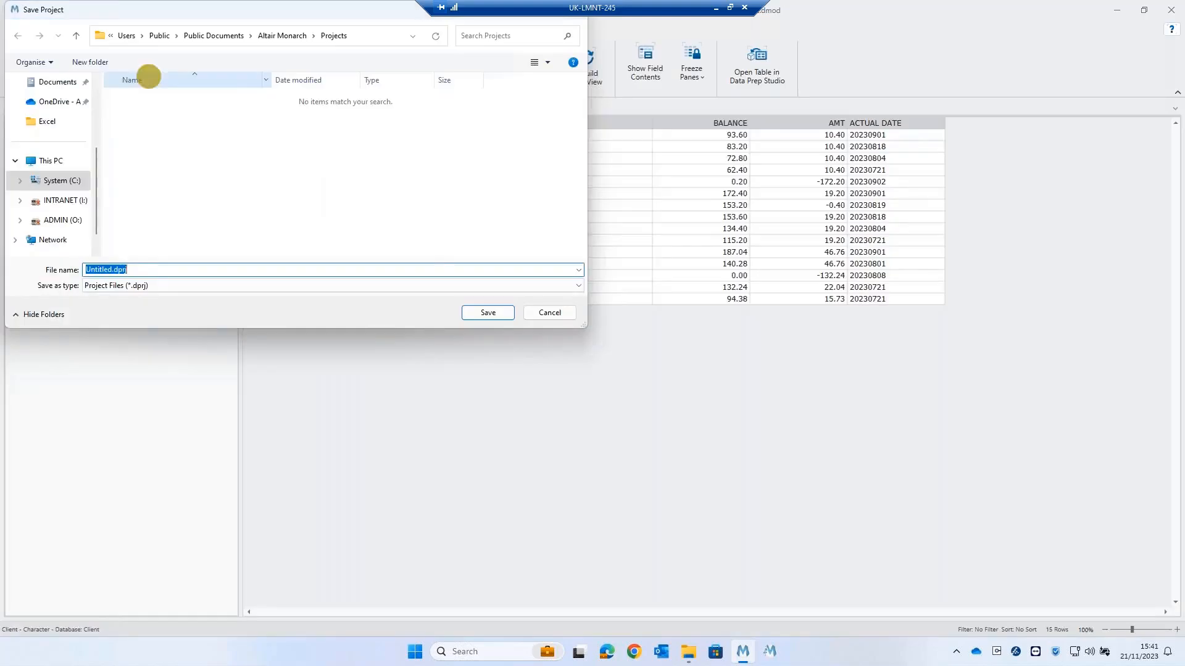
pyautogui.click(41, 121)
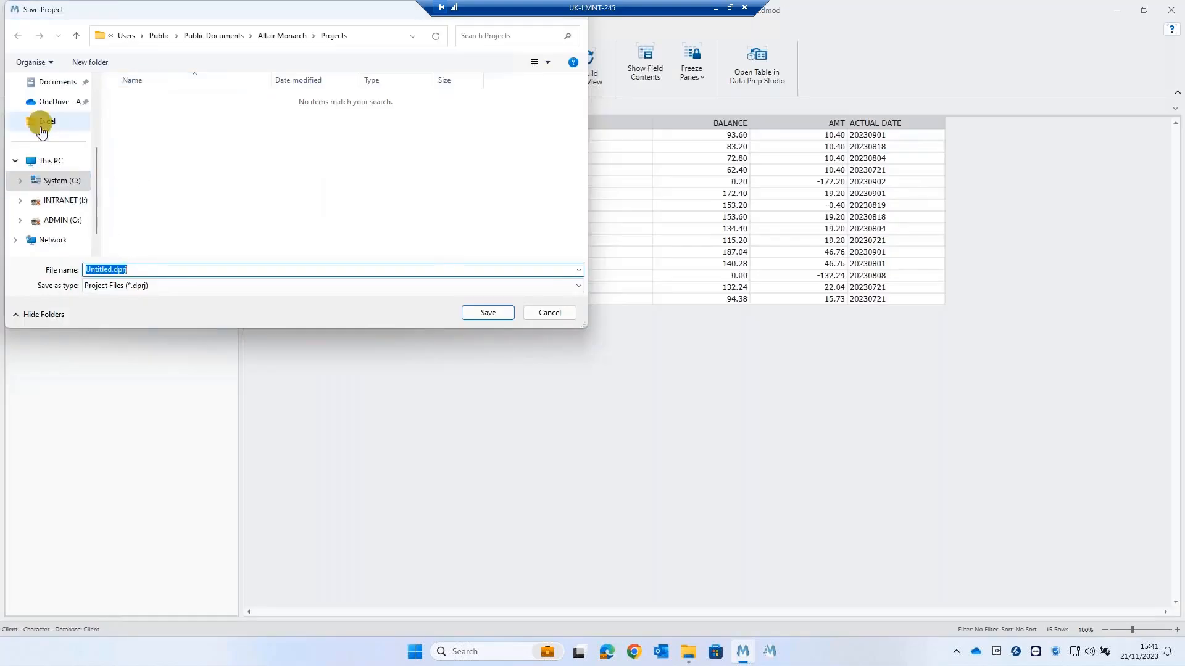
pyautogui.doubleClick(133, 268)
pyautogui.write('da')
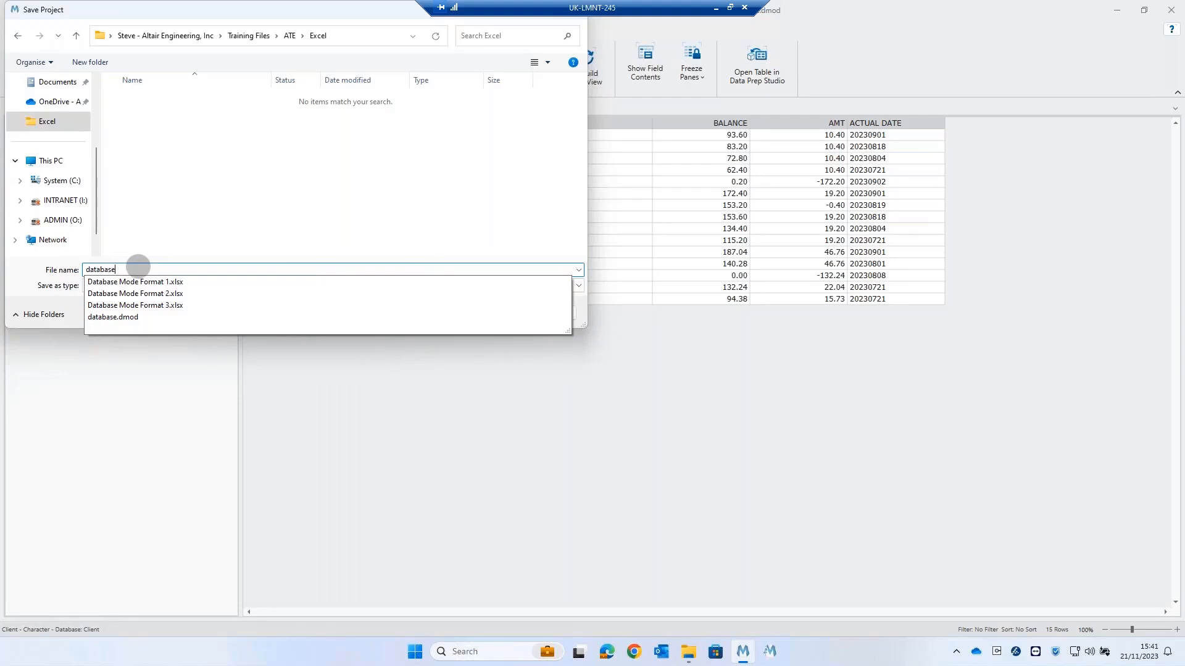
pyautogui.write('tabase')
pyautogui.press('Return')
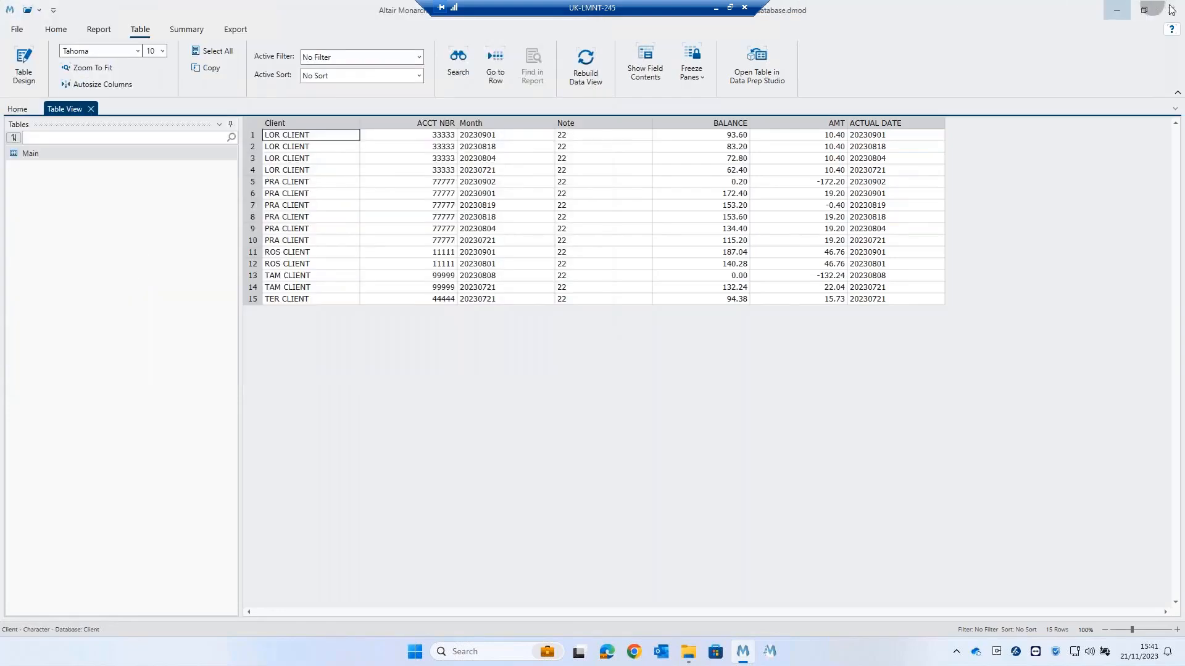
# Close Monarch Classic and reopen the saved project database.dprj from the Excel folder in File Explorer.
pyautogui.click(1170, 8)
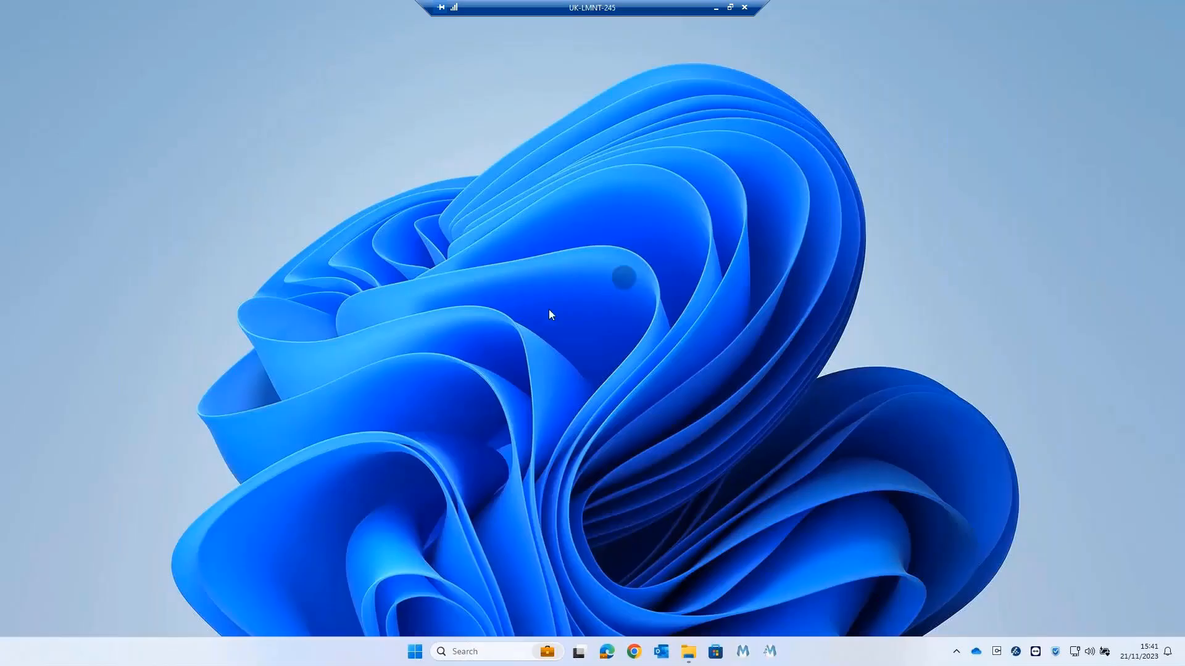
pyautogui.click(687, 655)
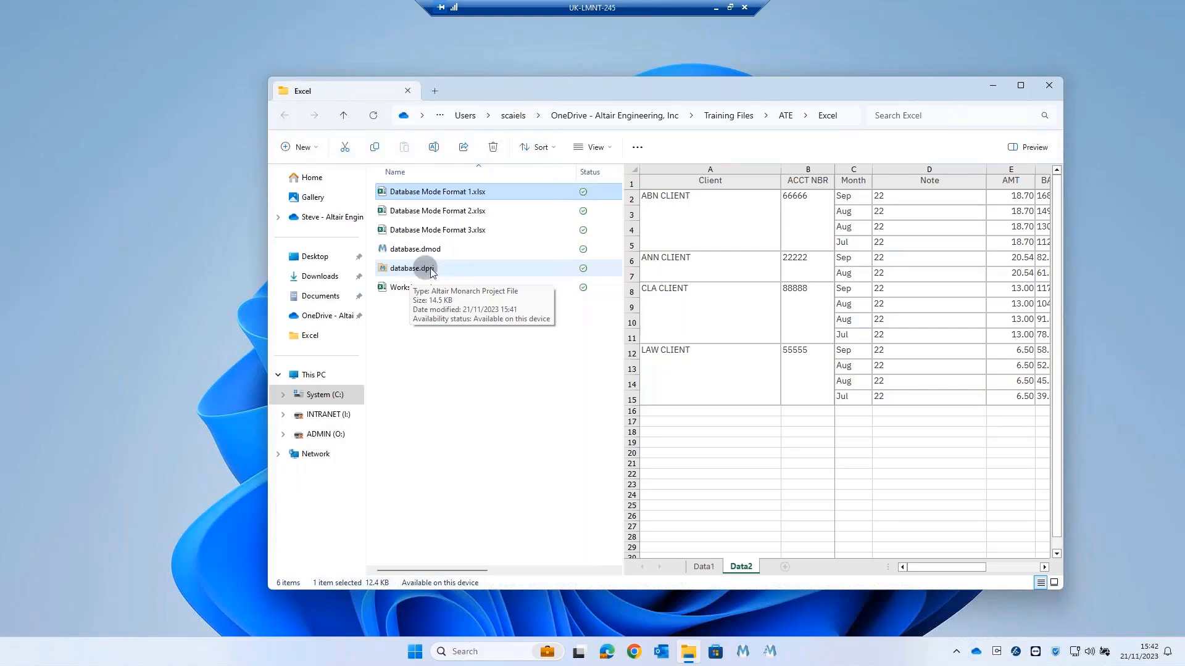
pyautogui.doubleClick(385, 269)
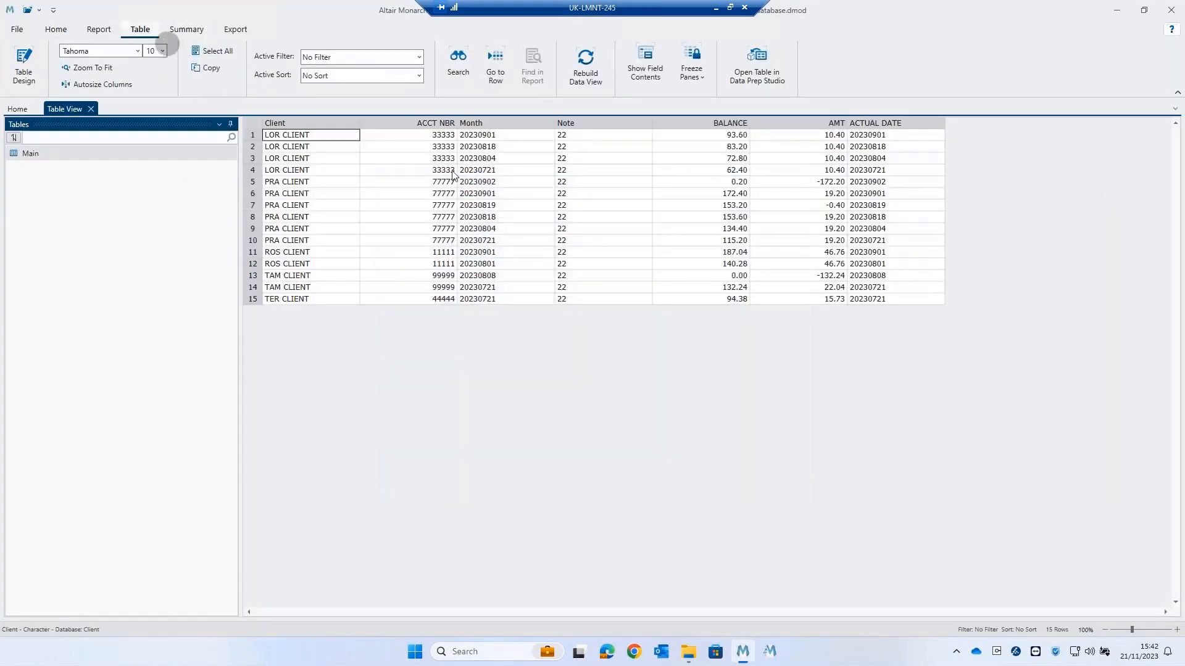
# Create a filter on the AMT field with the expression AMT > 0, accept it, and make it the table's active filter.
pyautogui.rightClick(783, 160)
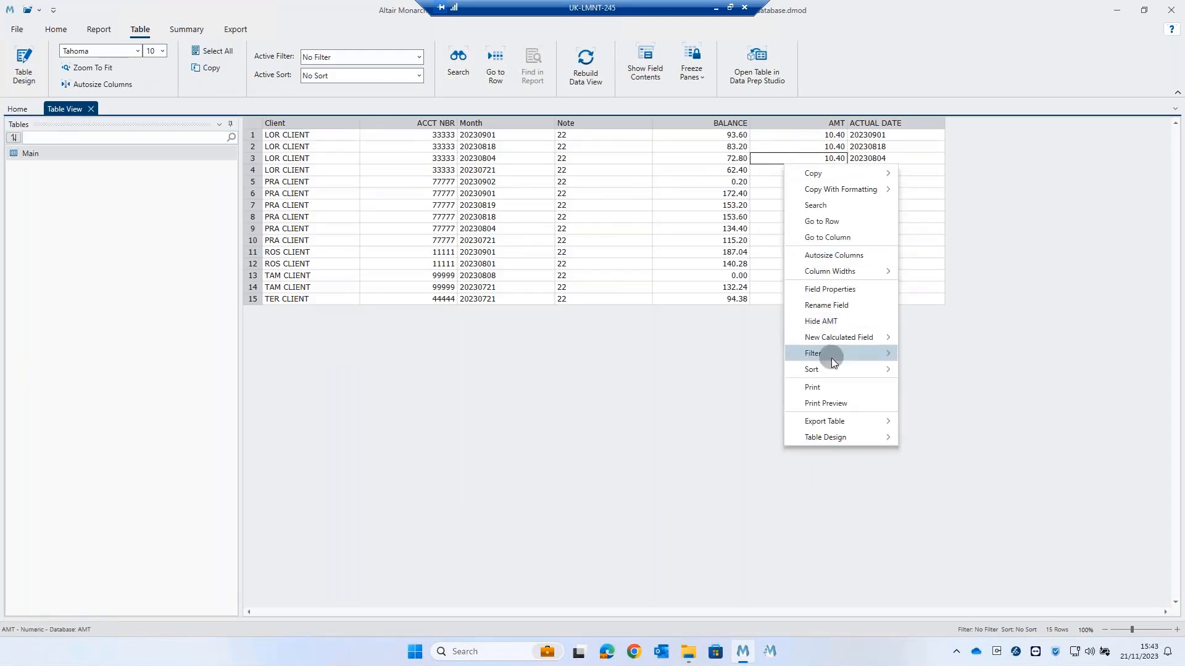
pyautogui.moveTo(826, 353)
pyautogui.click(941, 374)
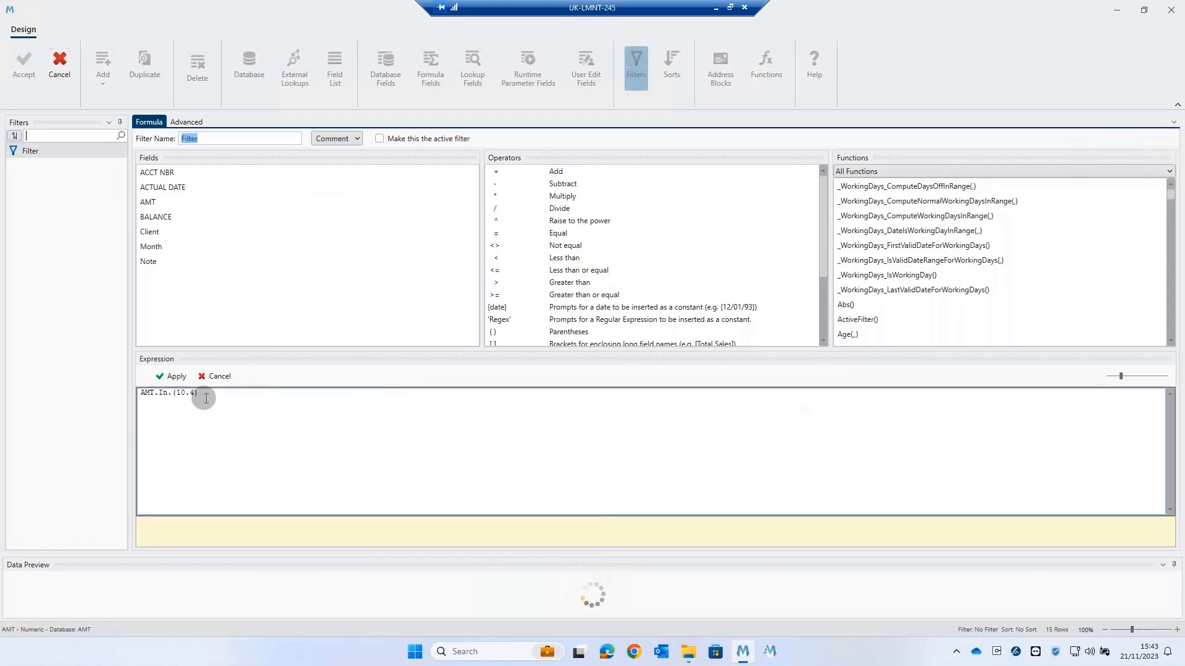
pyautogui.moveTo(206, 398); pyautogui.dragTo(115, 398)
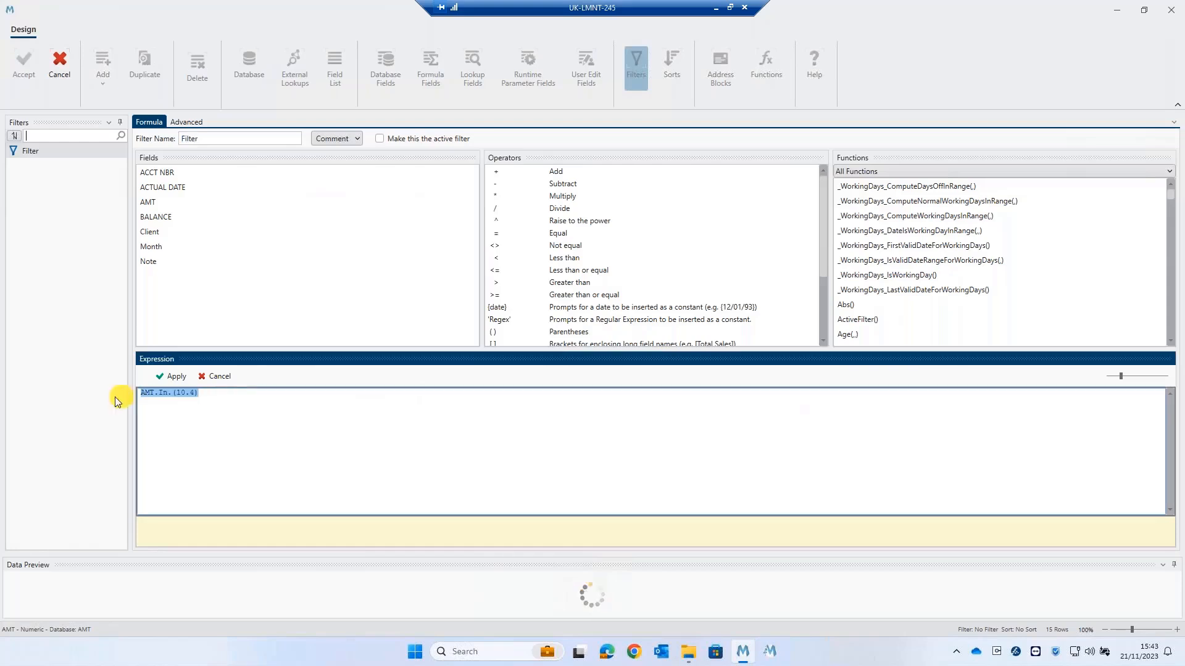
pyautogui.write('AMT')
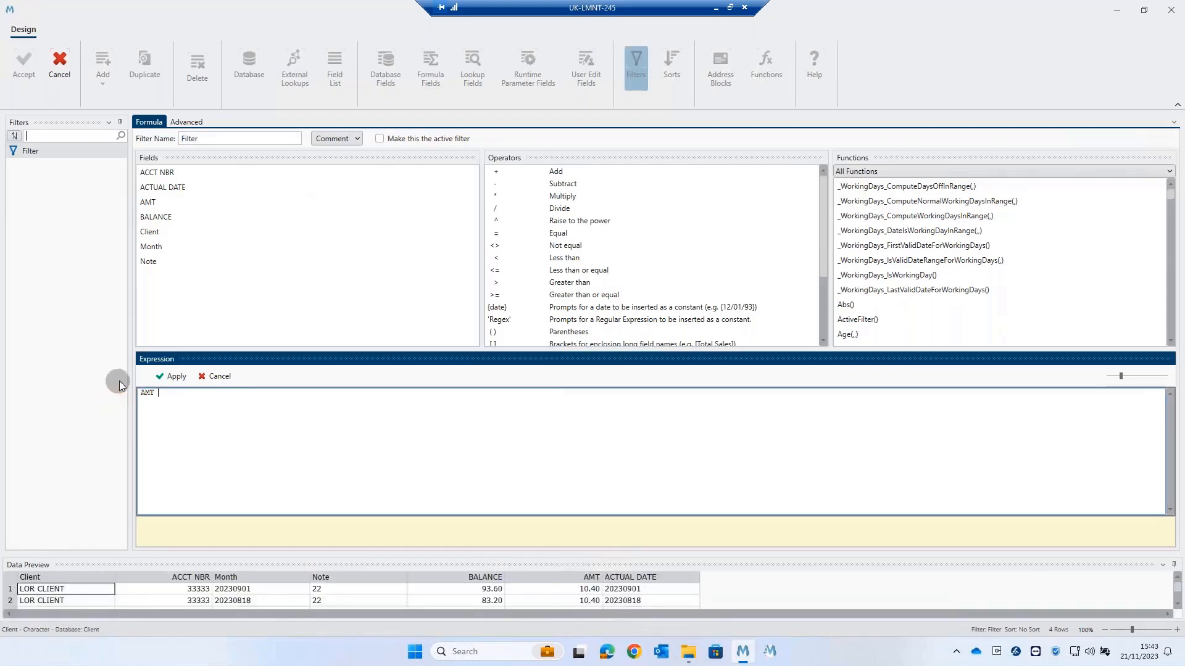
pyautogui.write(' > 0')
pyautogui.click(160, 376)
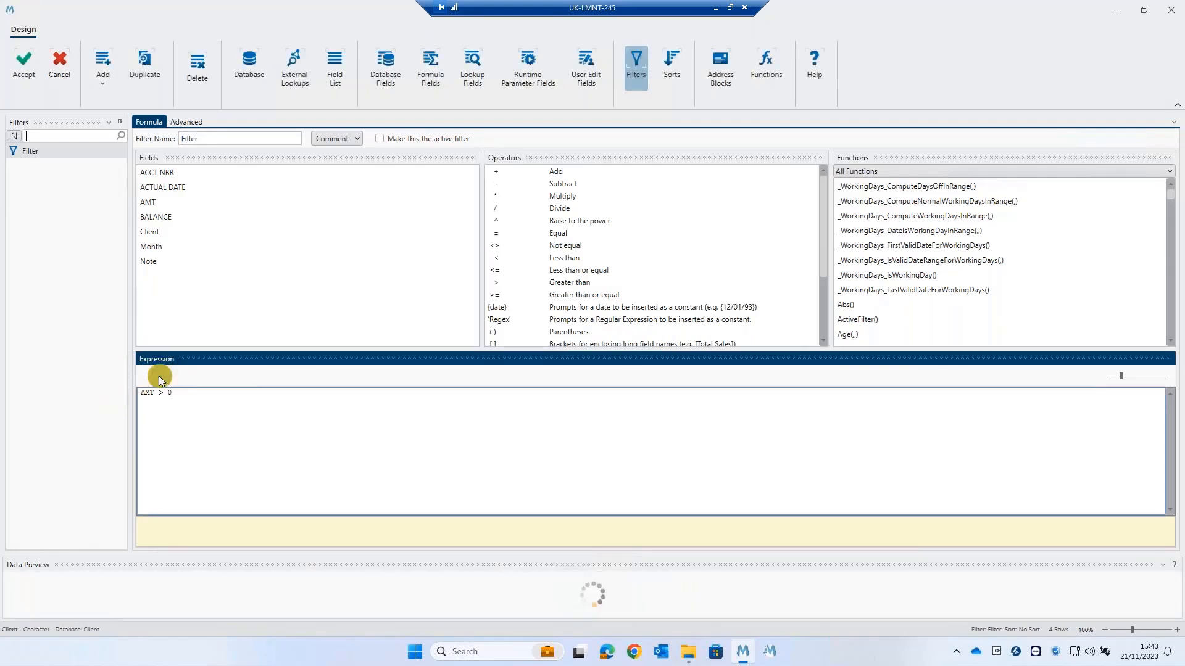
pyautogui.click(20, 54)
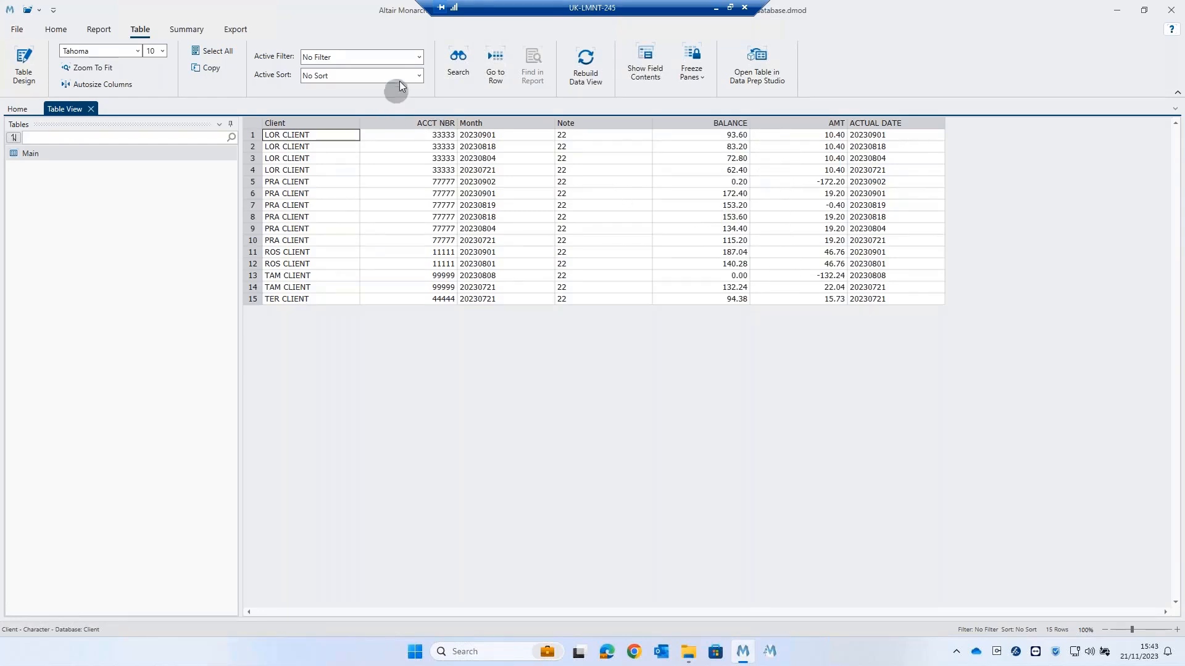
pyautogui.click(417, 58)
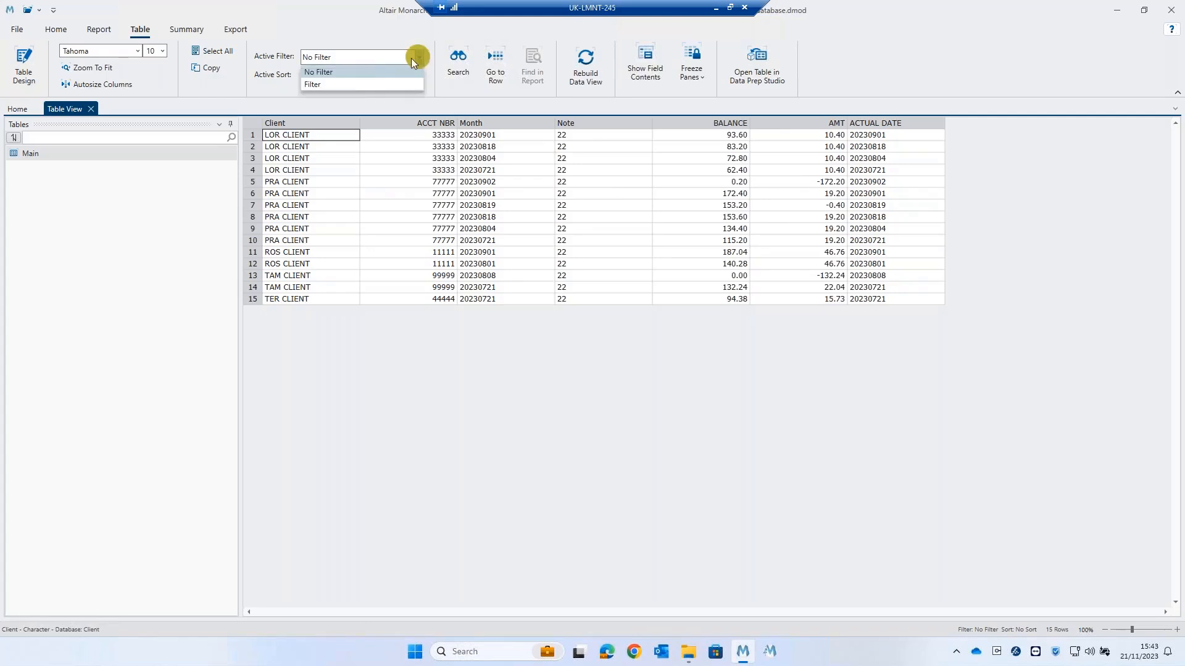
pyautogui.click(328, 86)
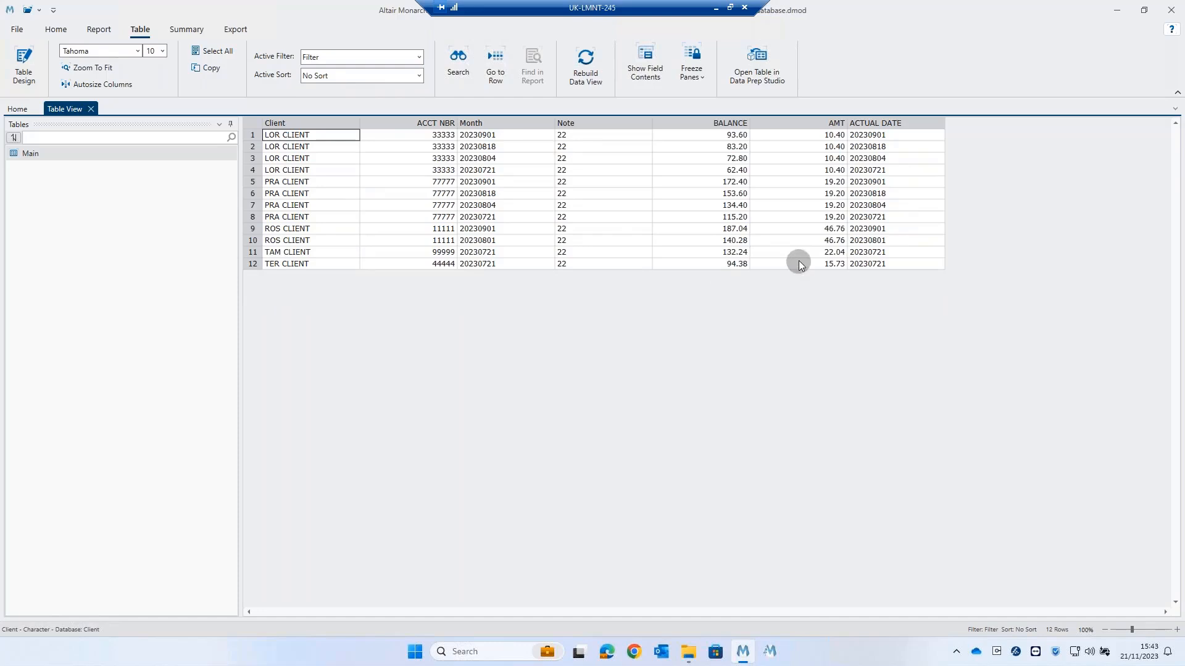
# Save the changes to both the current model and the current project, and close Monarch Classic.
pyautogui.click(17, 31)
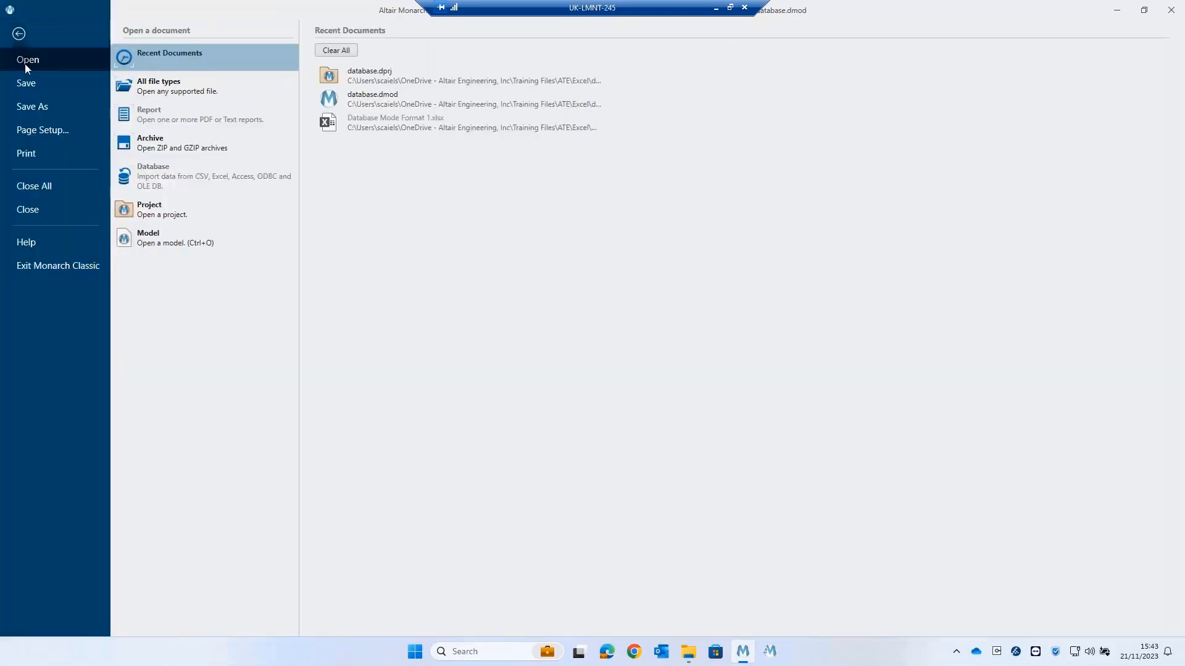
pyautogui.click(27, 84)
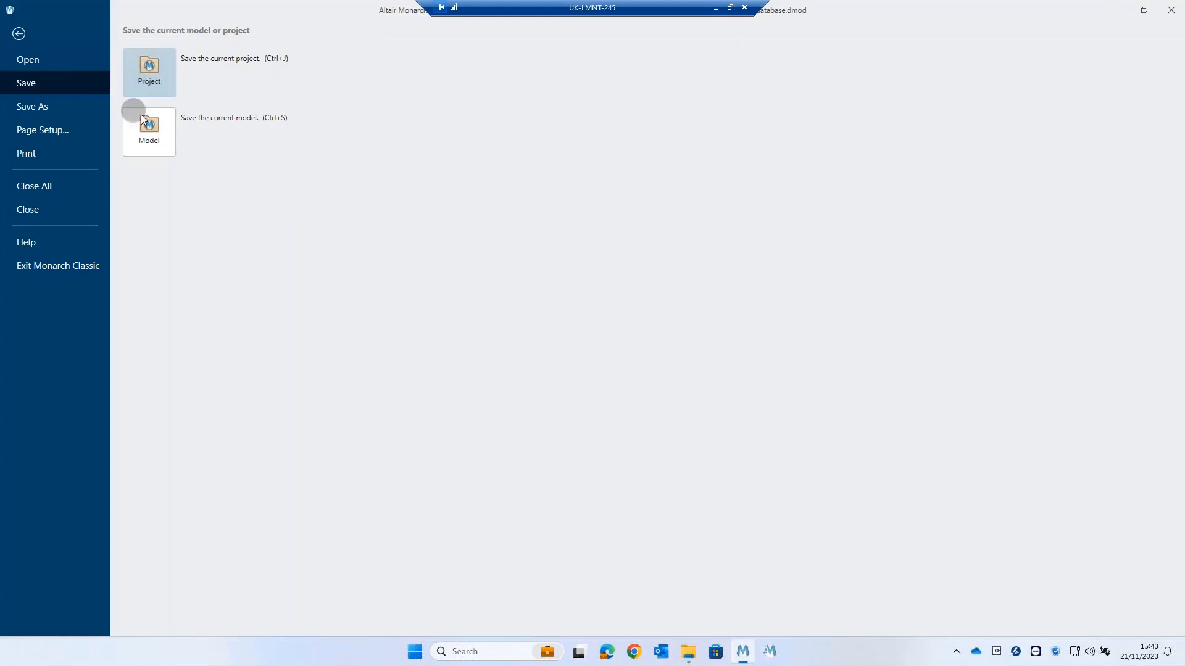
pyautogui.click(146, 129)
pyautogui.click(18, 31)
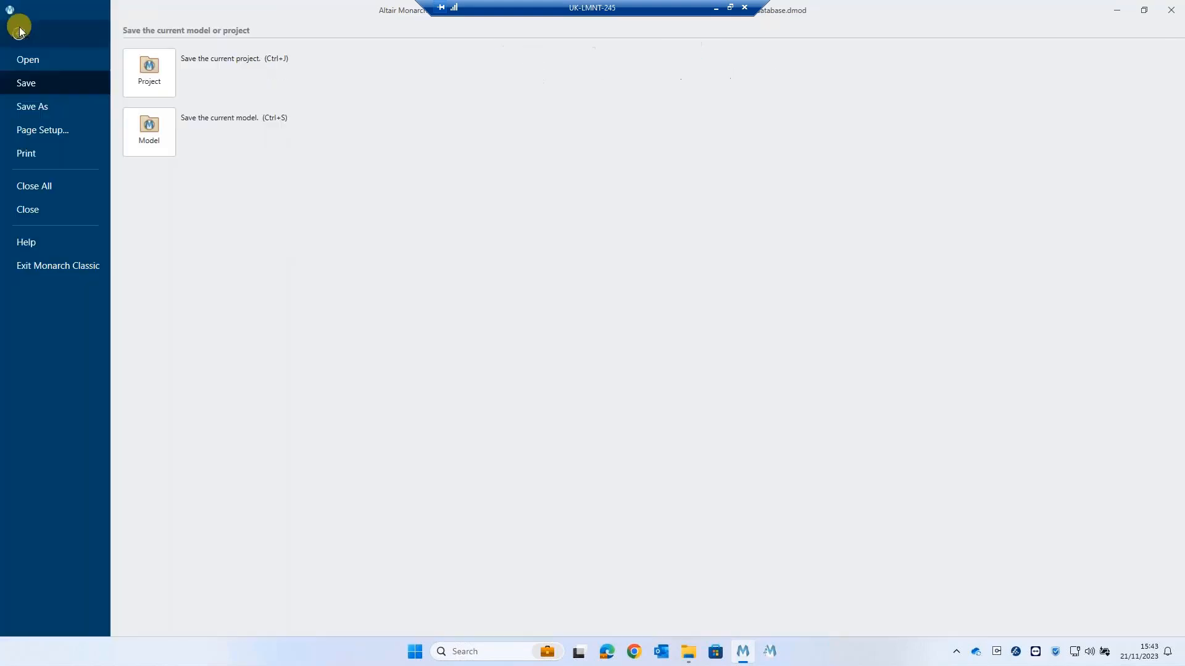
pyautogui.click(150, 76)
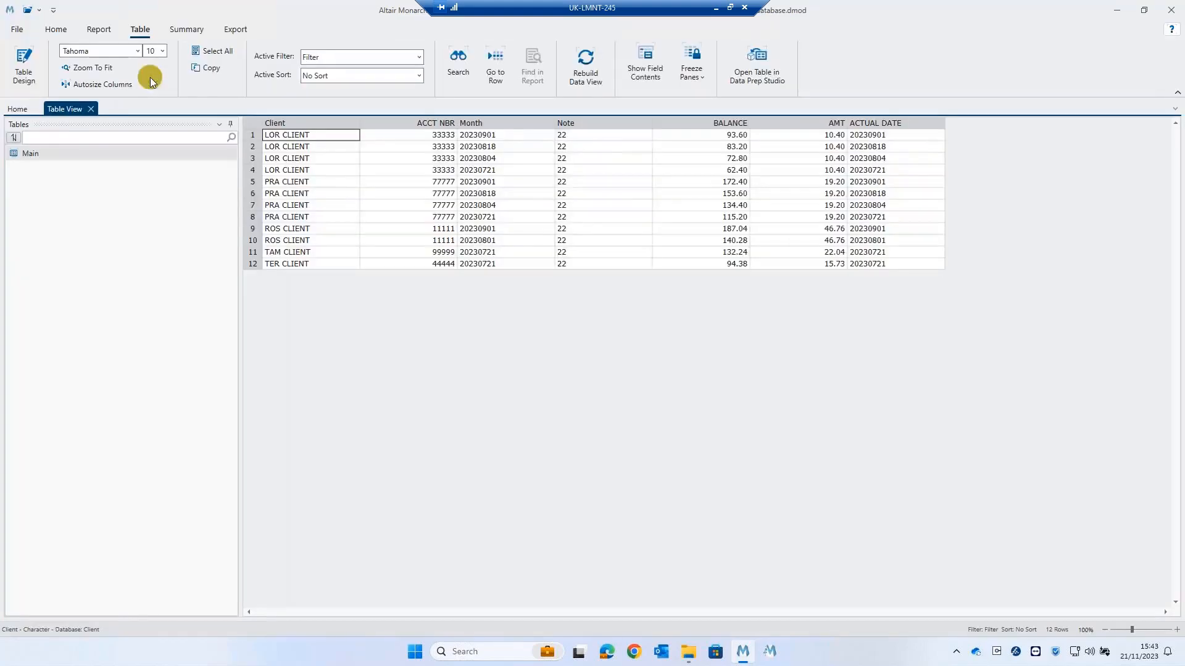
pyautogui.click(1171, 11)
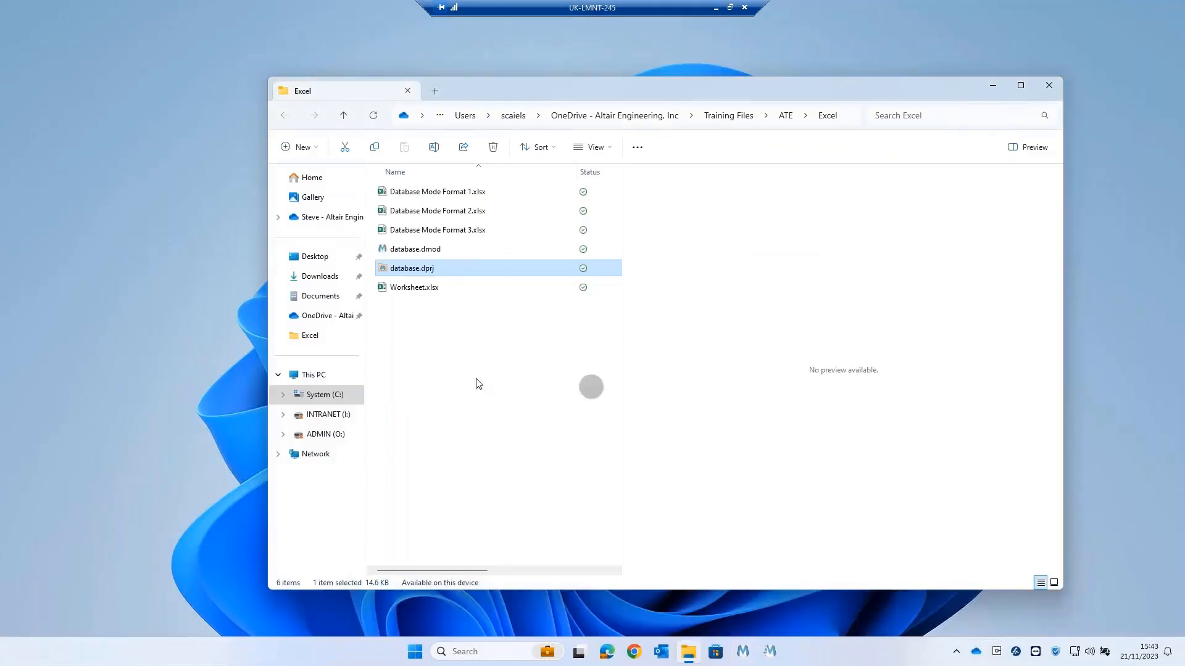
# Preview Database Mode Format 1.xlsx and Database Mode Format 2.xlsx, and rename the first file to xDatabase Mode Format 1.xlsx.
pyautogui.click(401, 193)
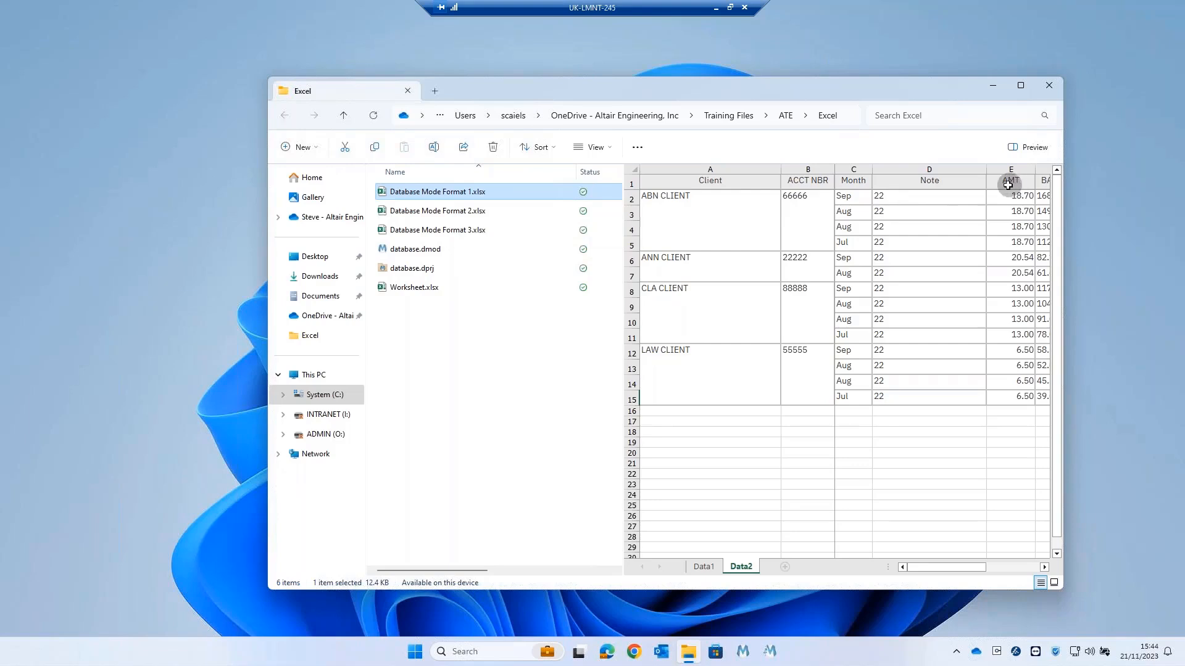
pyautogui.click(444, 213)
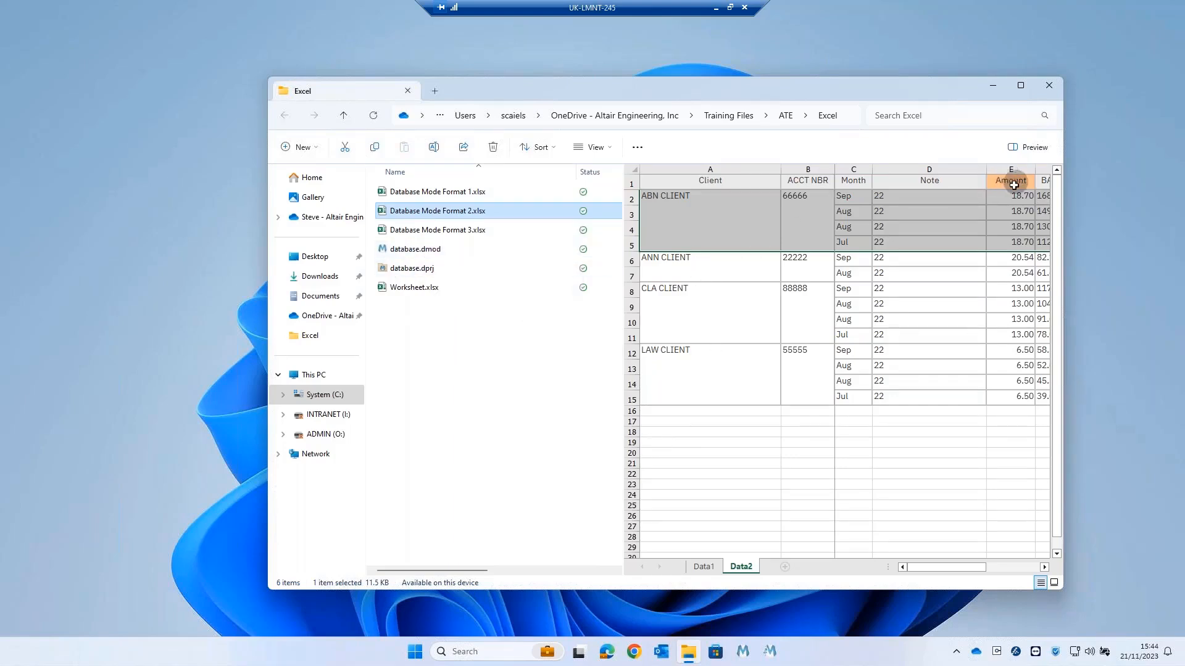
pyautogui.click(422, 193)
pyautogui.click(422, 193)
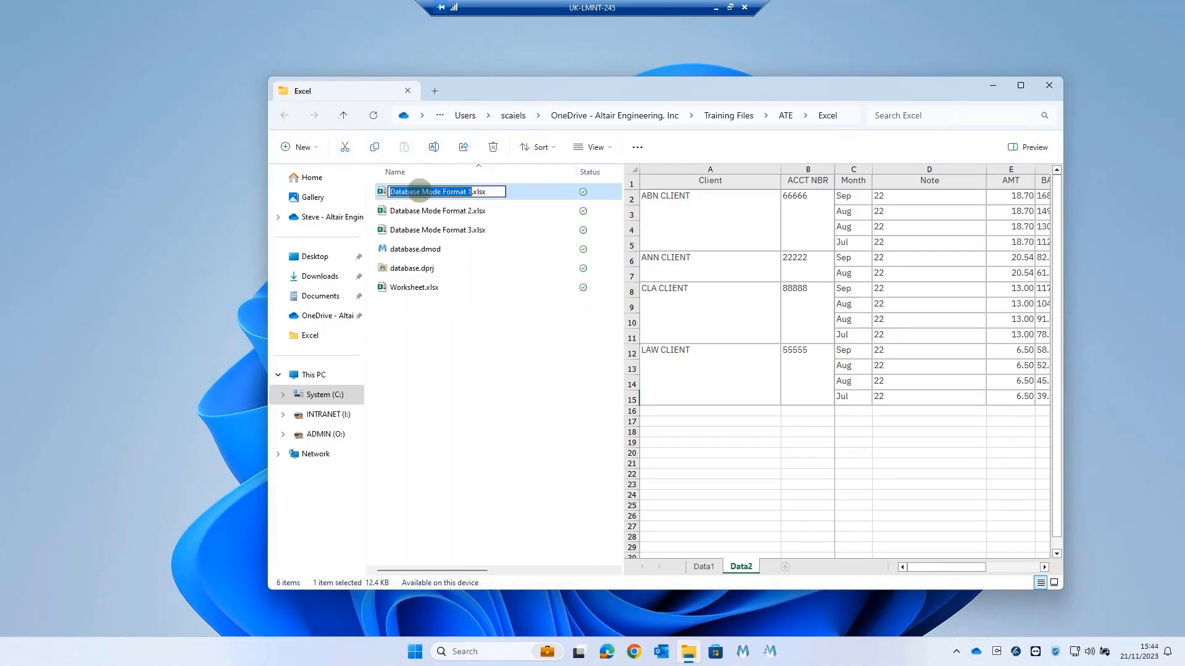
pyautogui.press('Home')
pyautogui.write('x')
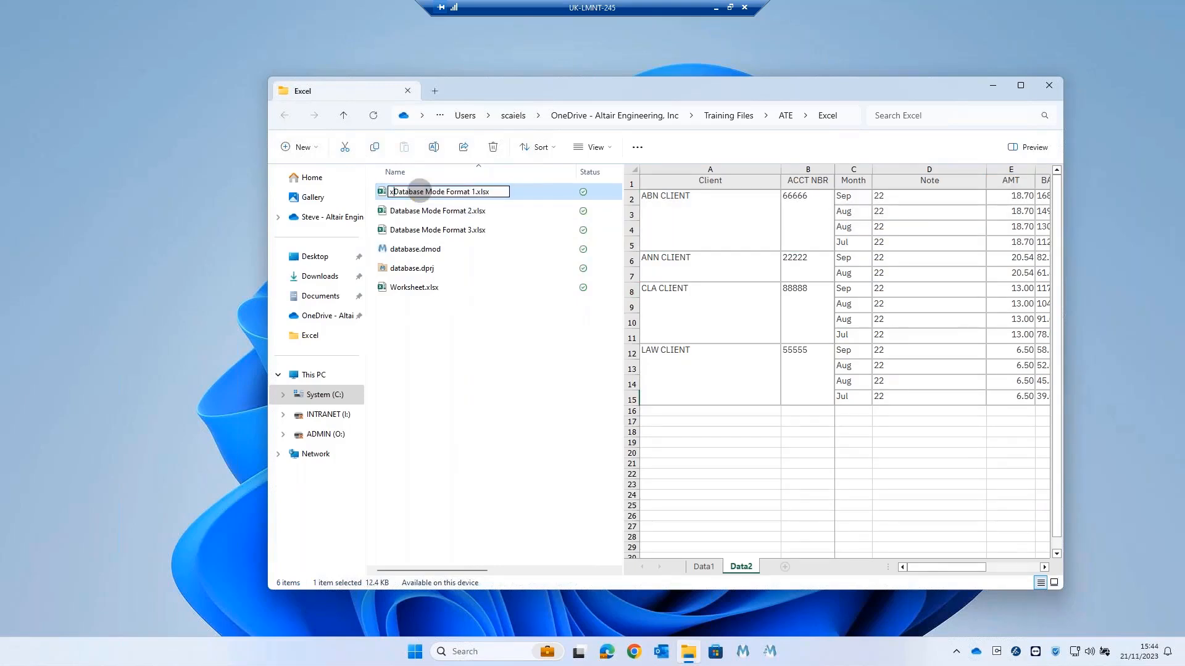
pyautogui.press('Return')
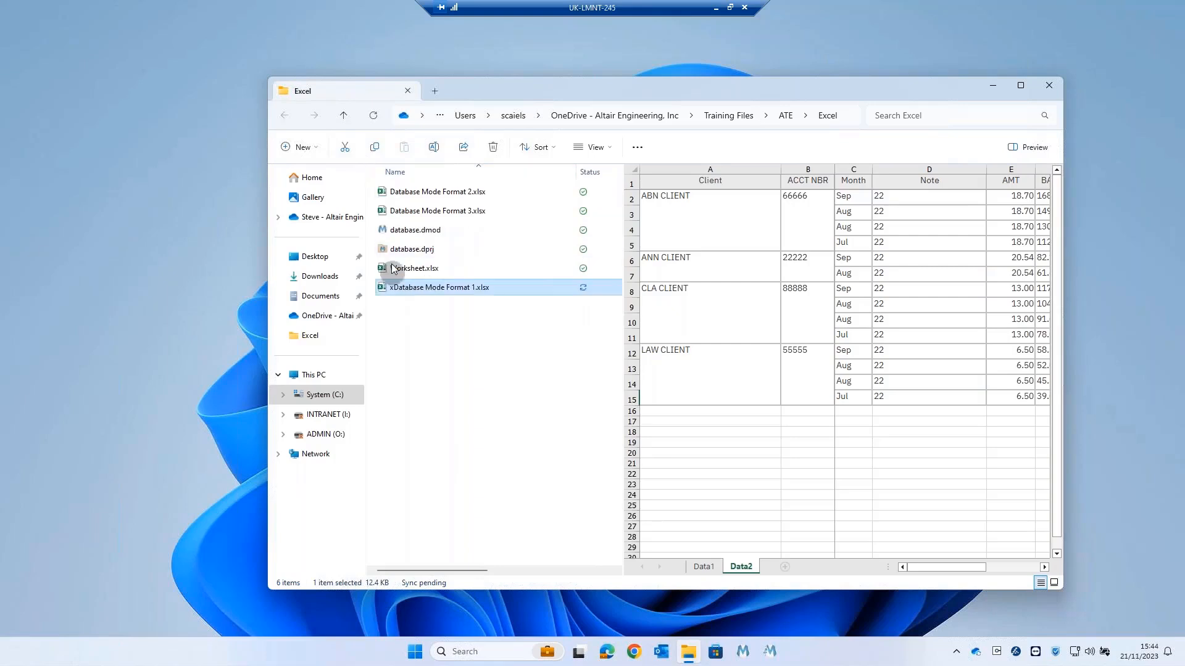
# Open database.dprj in Monarch Classic and resolve its missing database file by substituting Database Mode Format 2.xlsx.
pyautogui.click(391, 248)
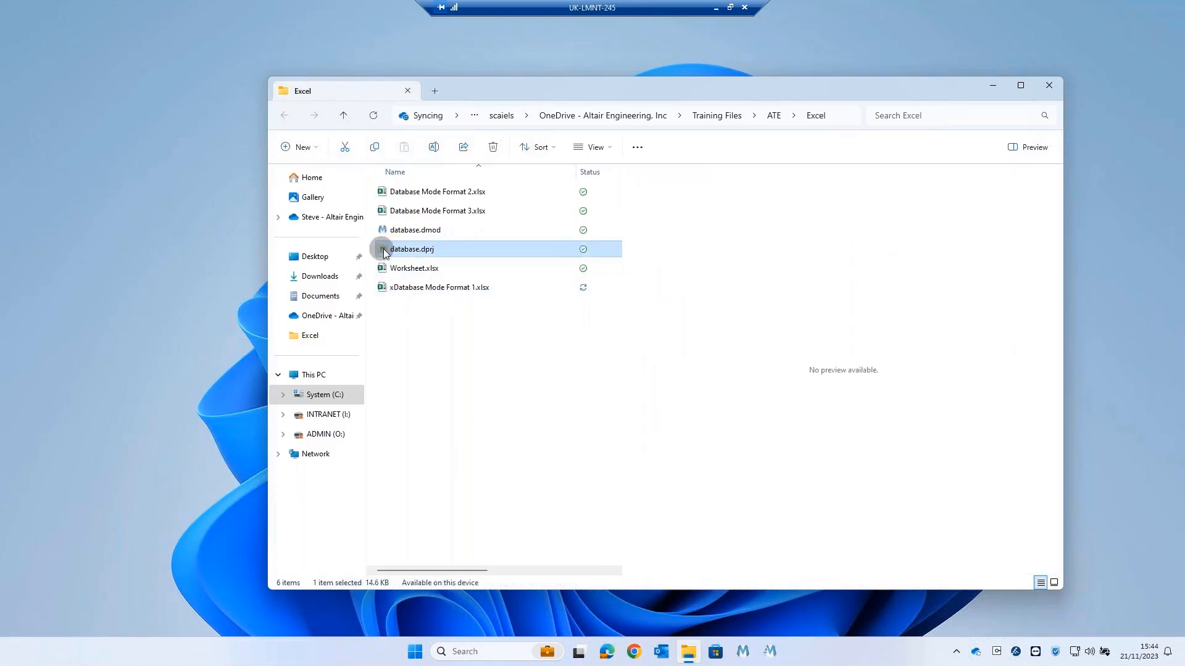
pyautogui.doubleClick(384, 252)
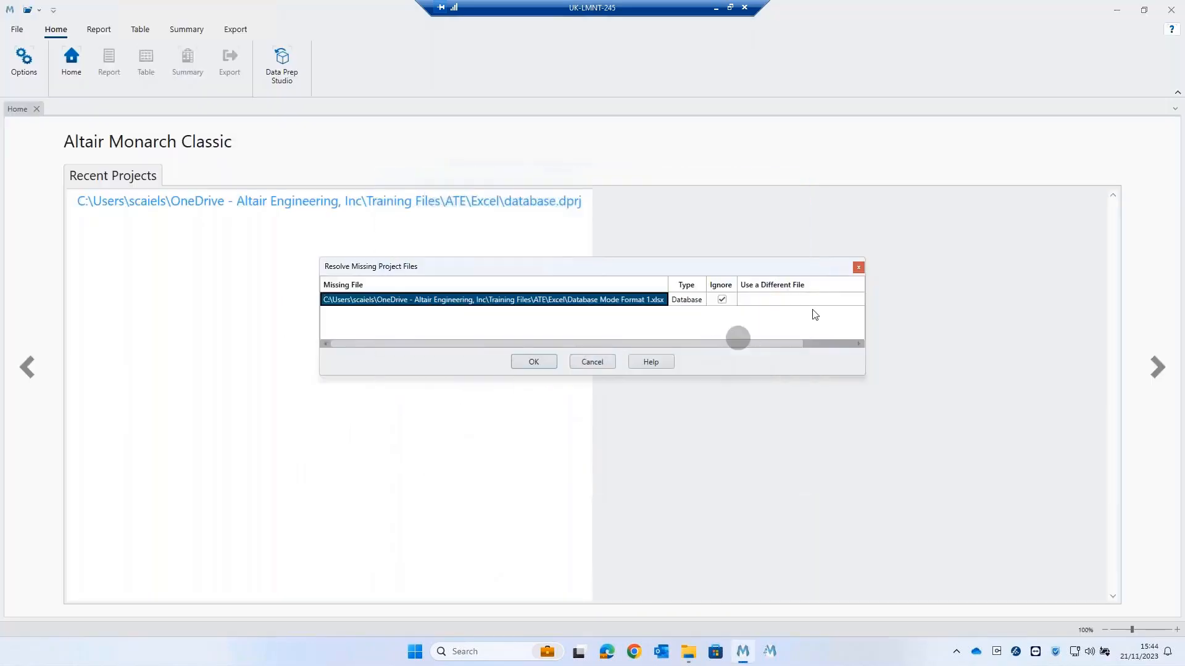
pyautogui.click(806, 300)
pyautogui.click(797, 298)
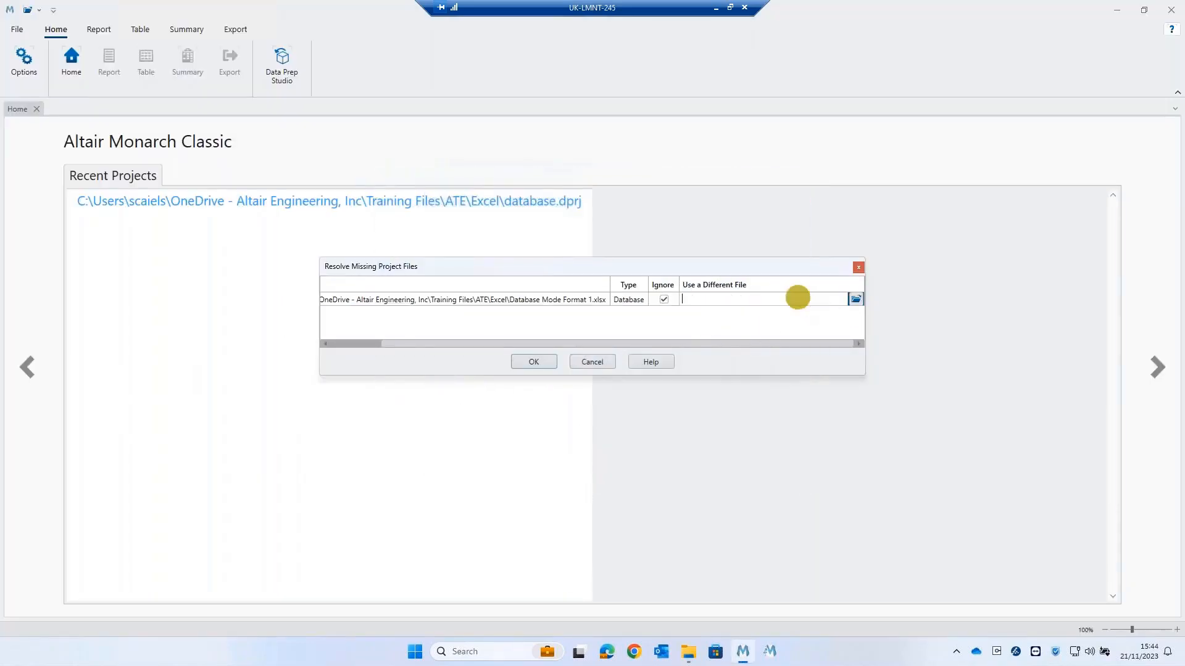
pyautogui.click(855, 299)
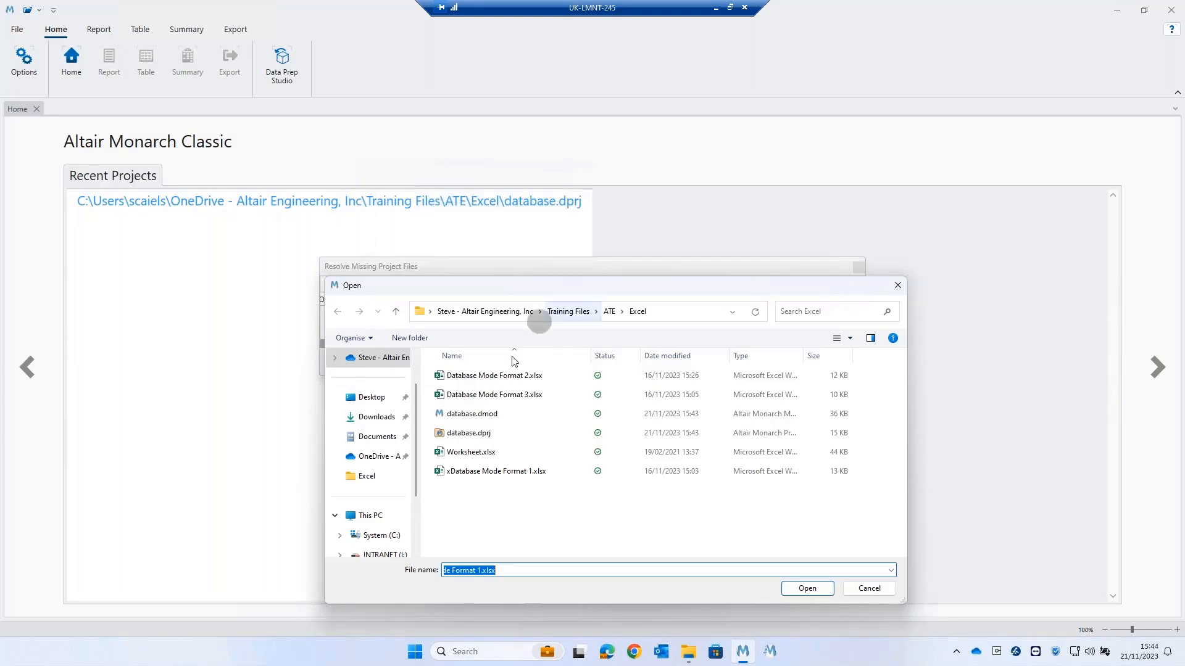
pyautogui.click(516, 375)
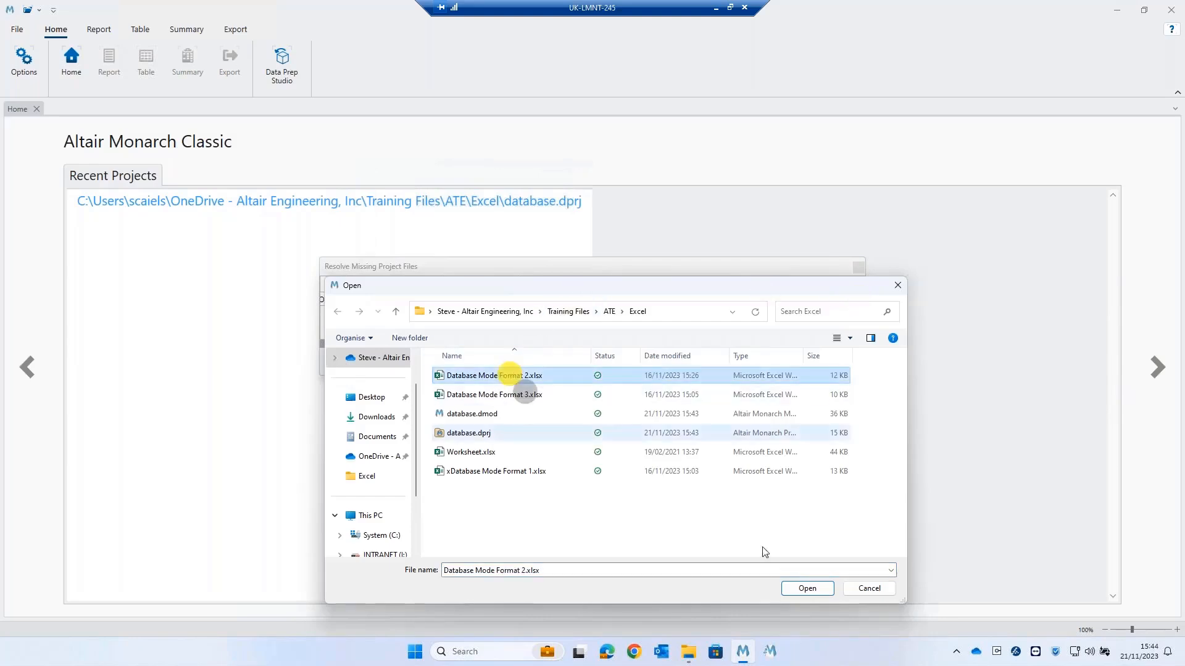
pyautogui.click(804, 590)
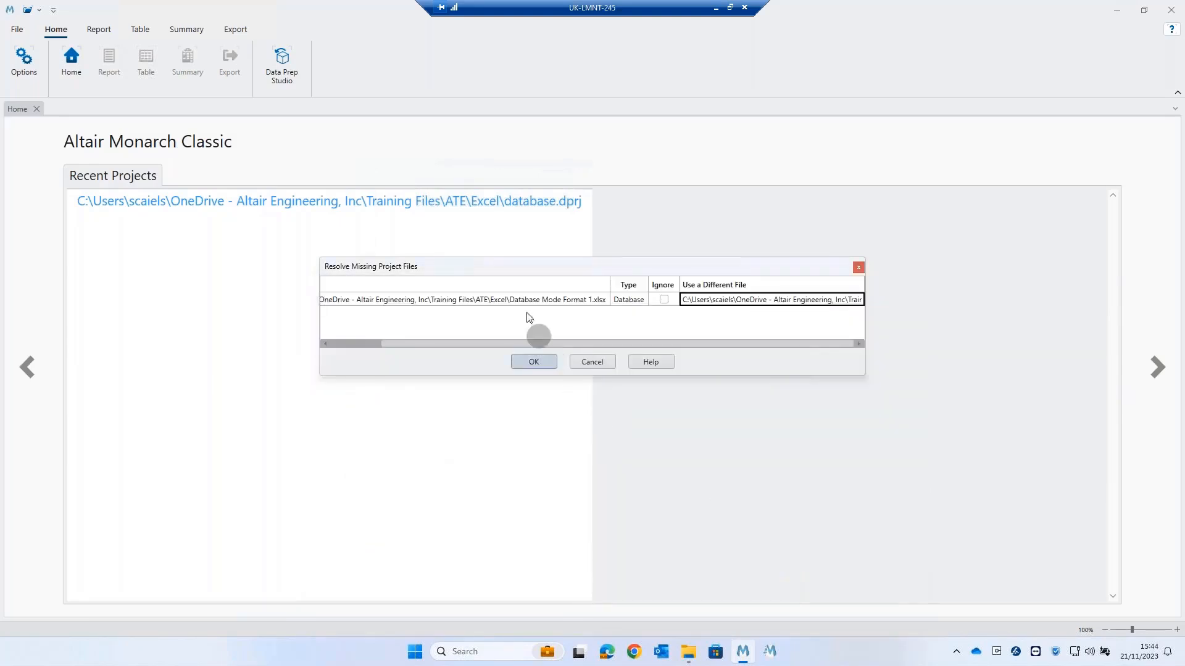
pyautogui.click(534, 362)
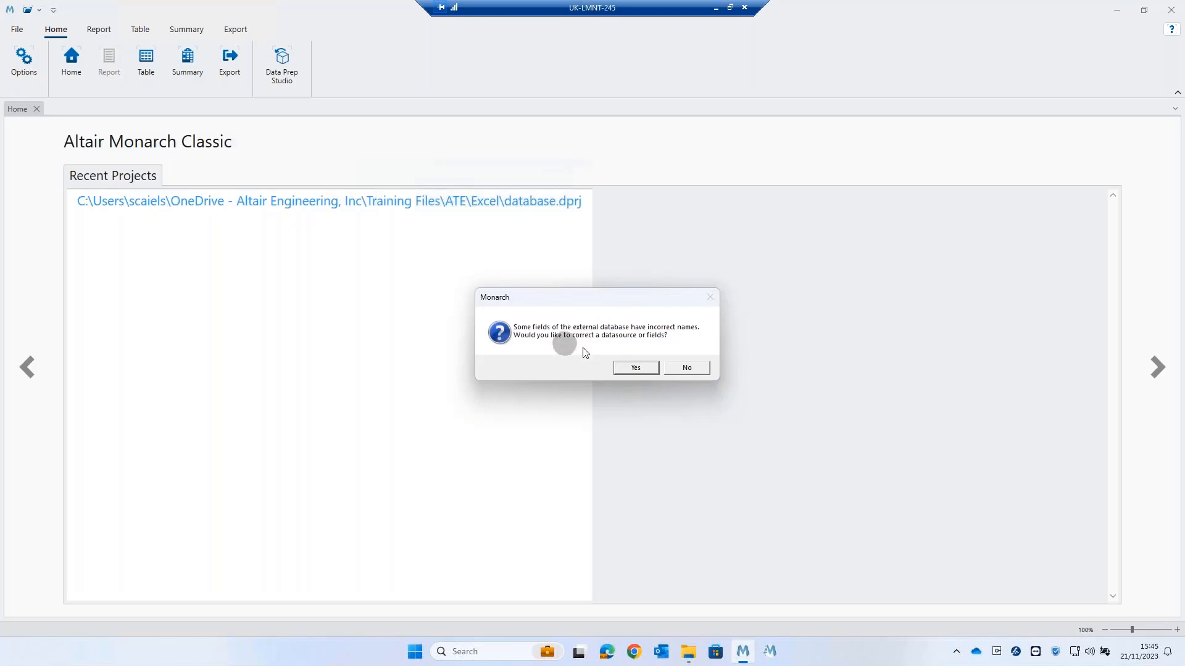
# Choose to correct the external database's mismatched fields and include the Amount source field in the import.
pyautogui.click(634, 368)
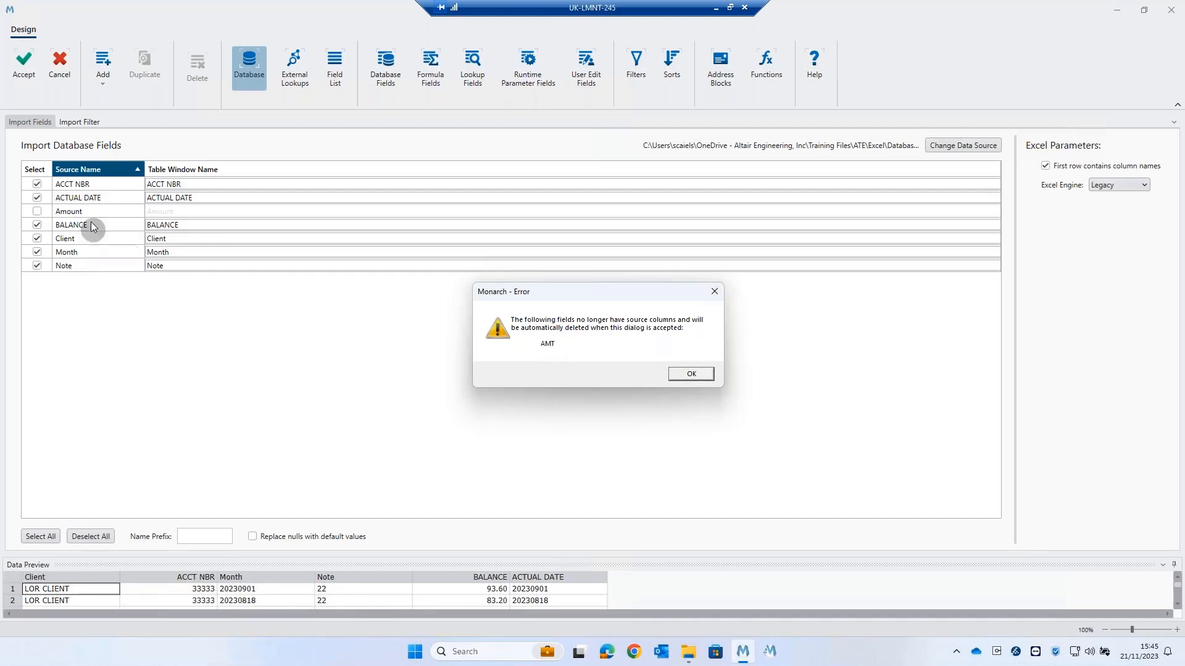
pyautogui.click(688, 374)
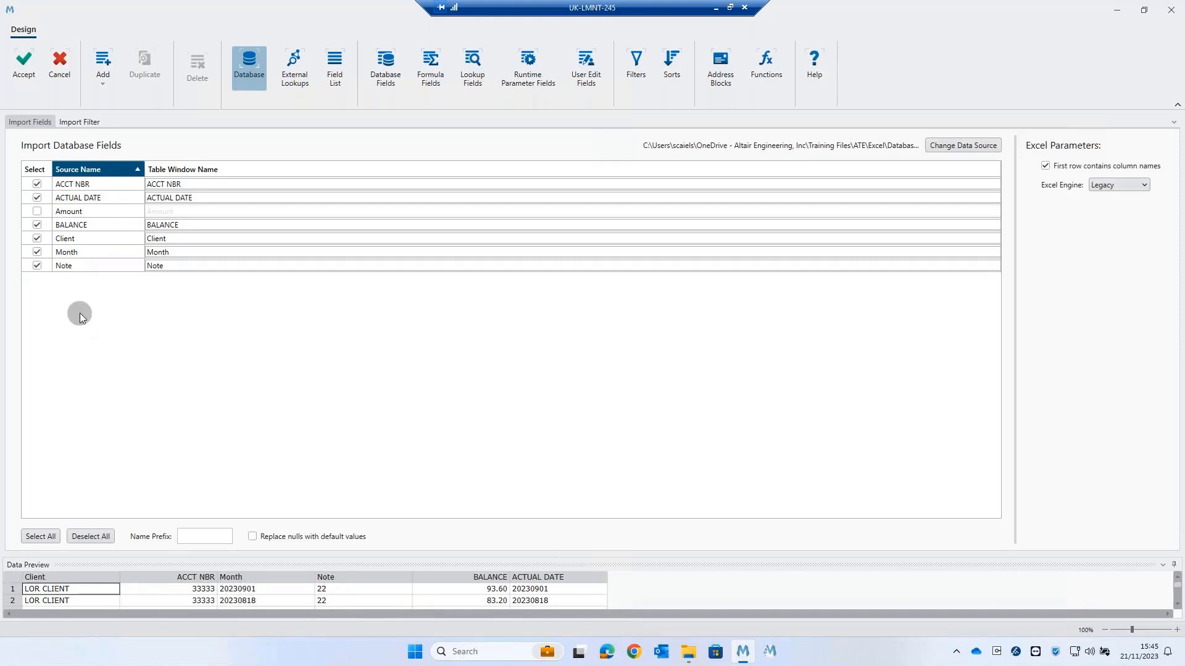
pyautogui.click(37, 212)
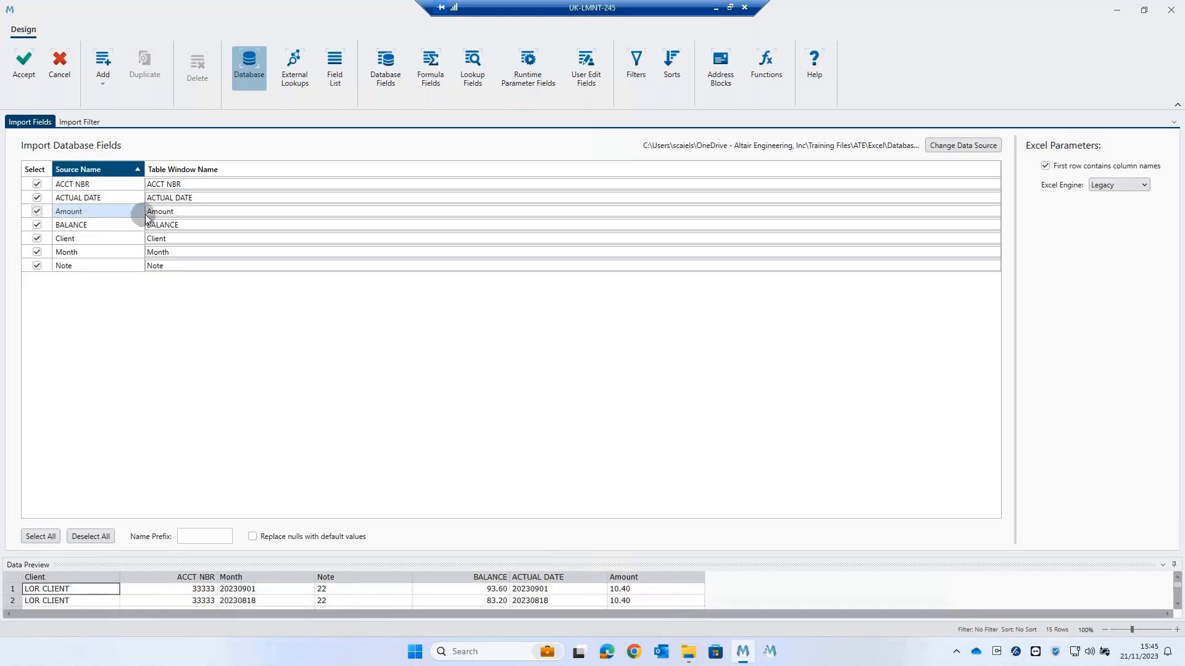
pyautogui.click(181, 212)
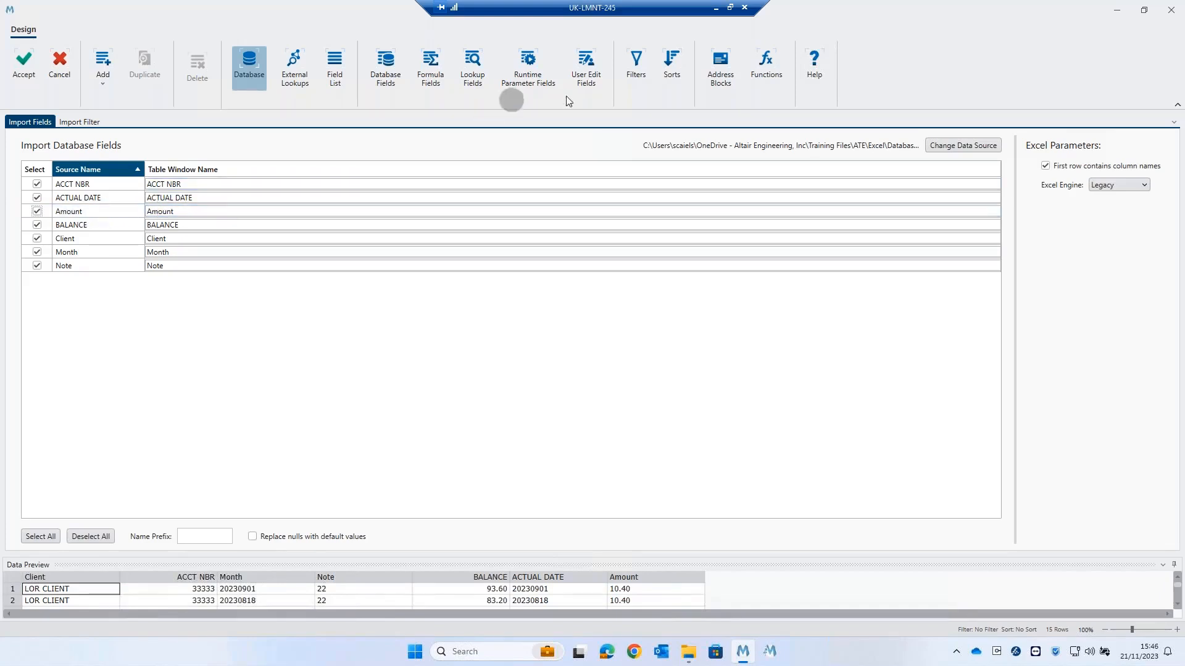
# Examine the existing filter's expression and compare its field name with the available fields.
pyautogui.click(634, 62)
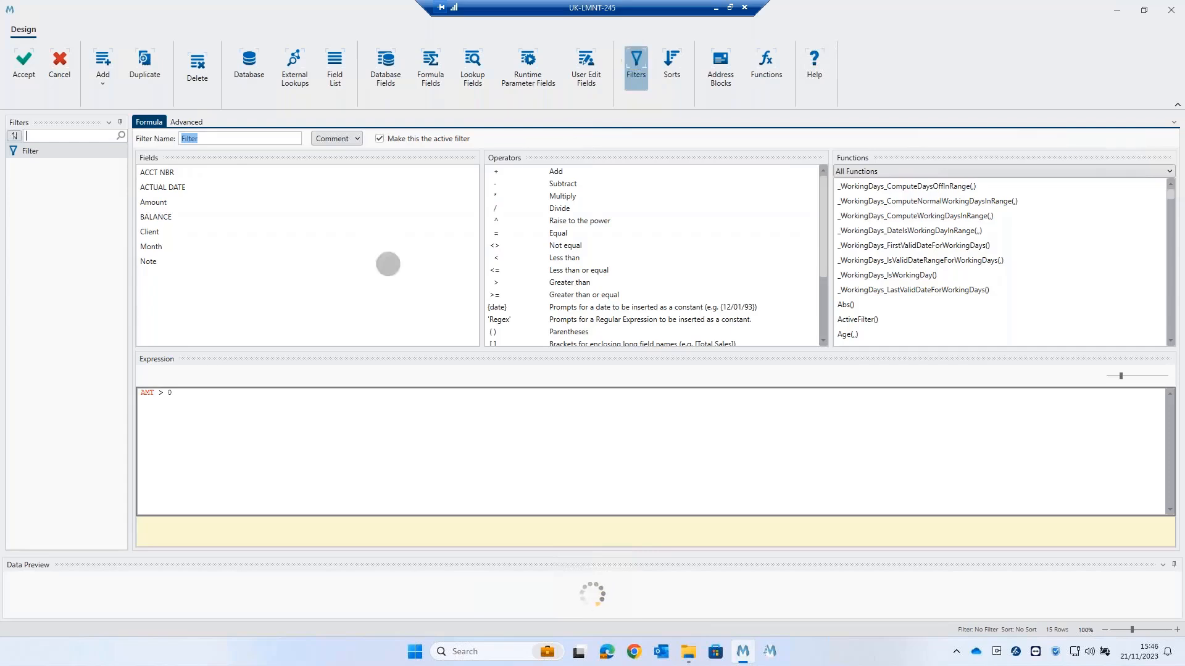
pyautogui.doubleClick(151, 392)
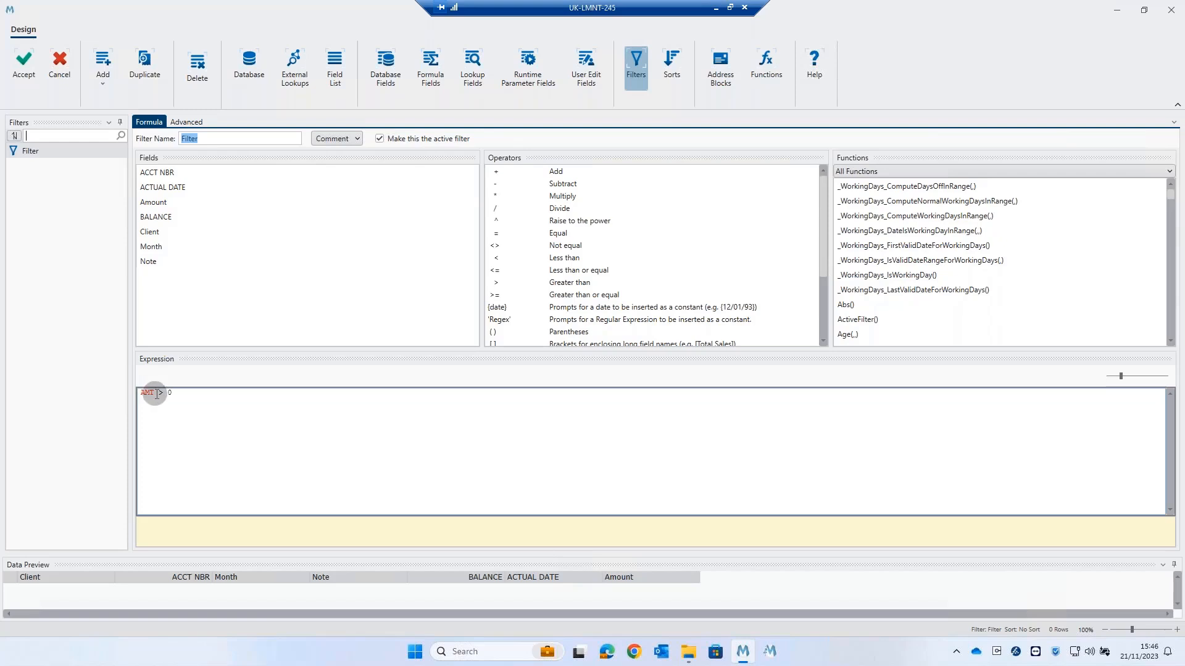
pyautogui.click(166, 206)
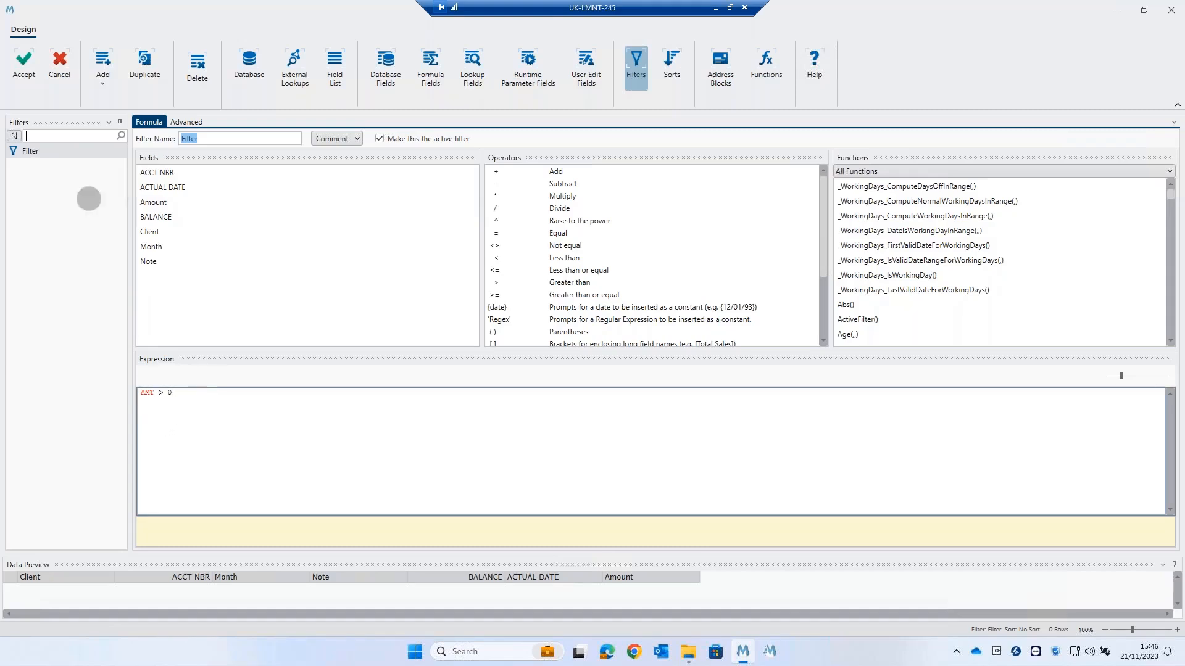
# Set the table window name of the Amount source field to AMT in the database import fields.
pyautogui.click(250, 66)
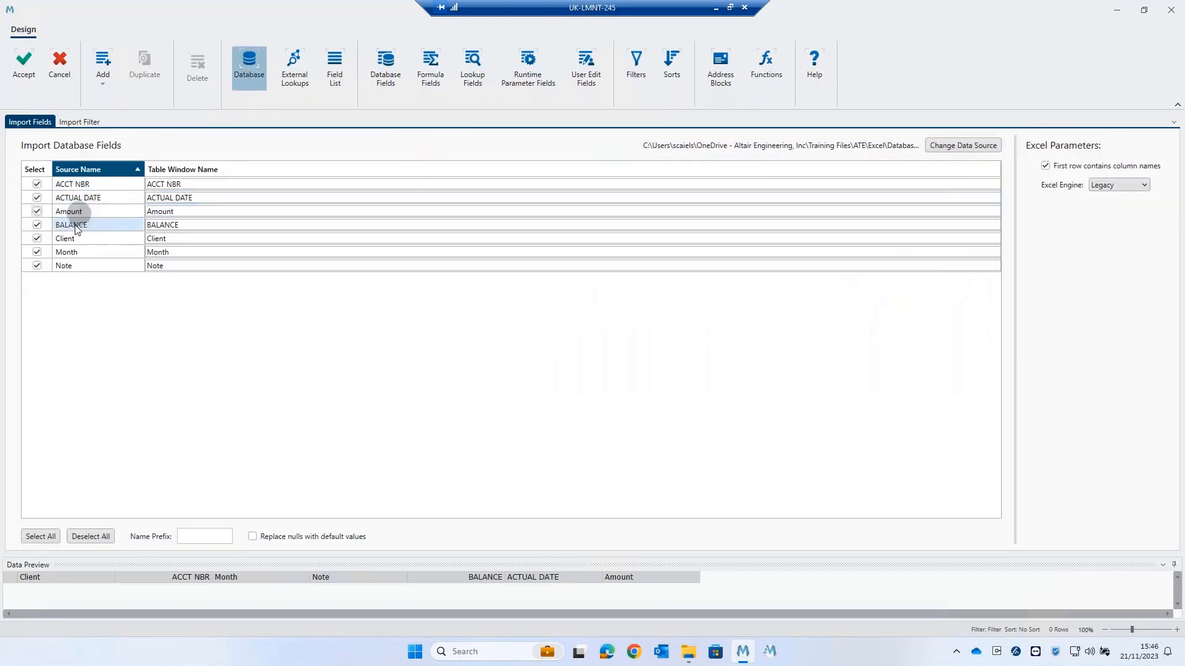
pyautogui.click(110, 216)
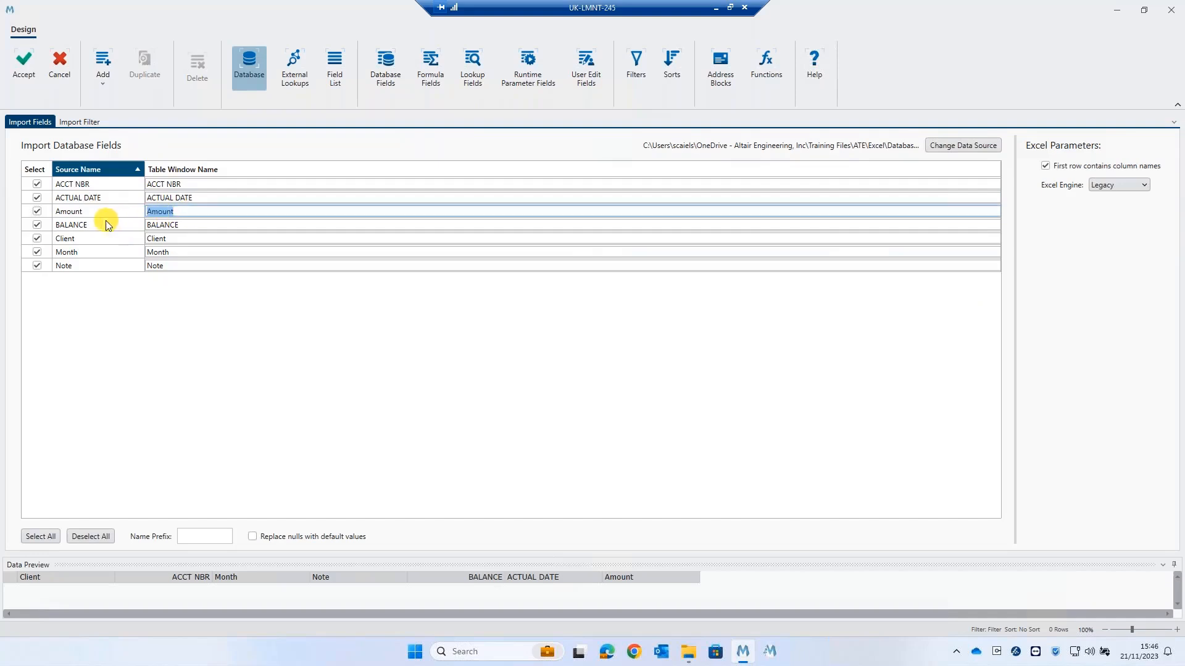
pyautogui.write('AMT')
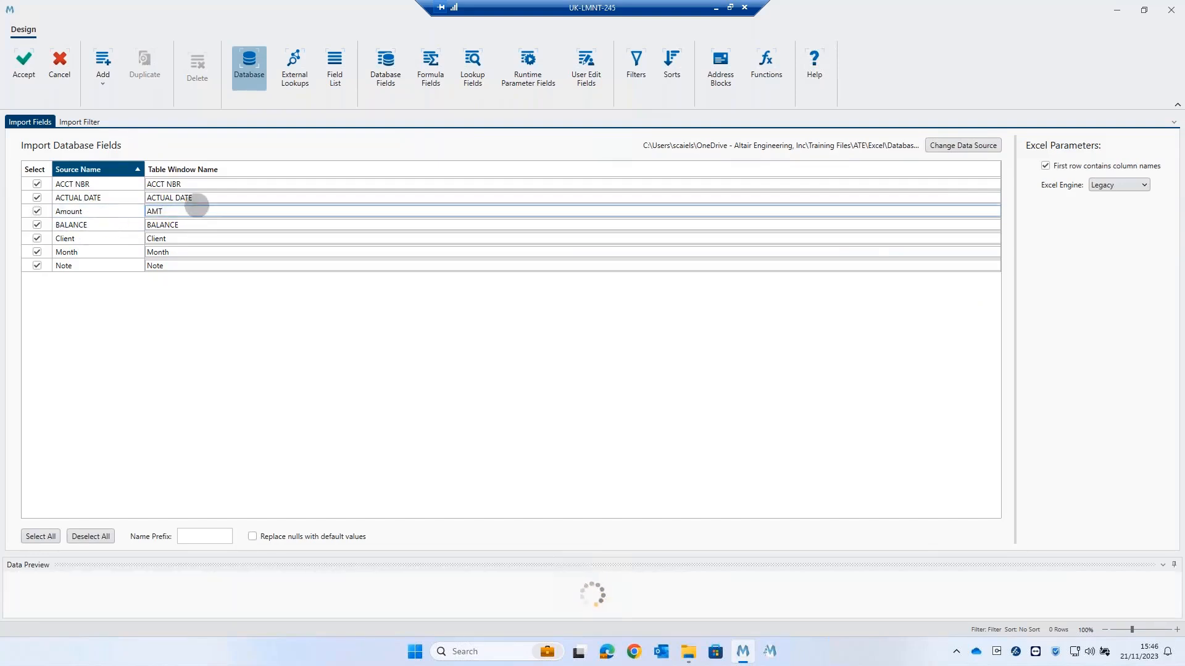
pyautogui.click(195, 225)
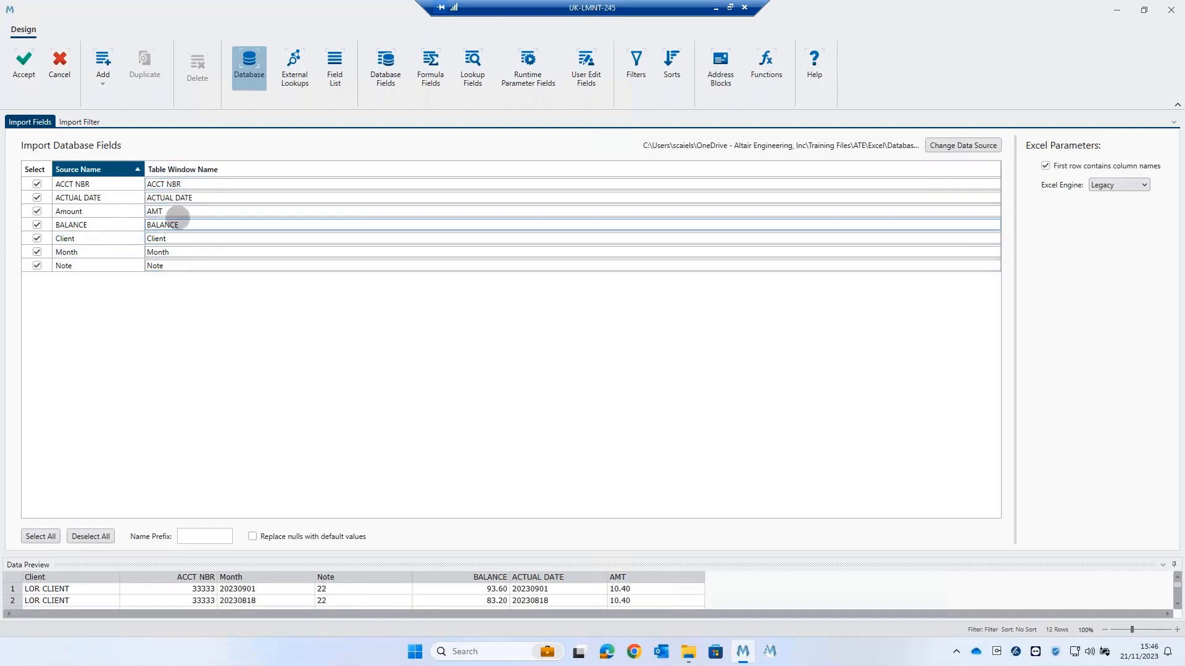
# Recheck the filter's AMT > 0 expression and accept the table design changes.
pyautogui.click(640, 59)
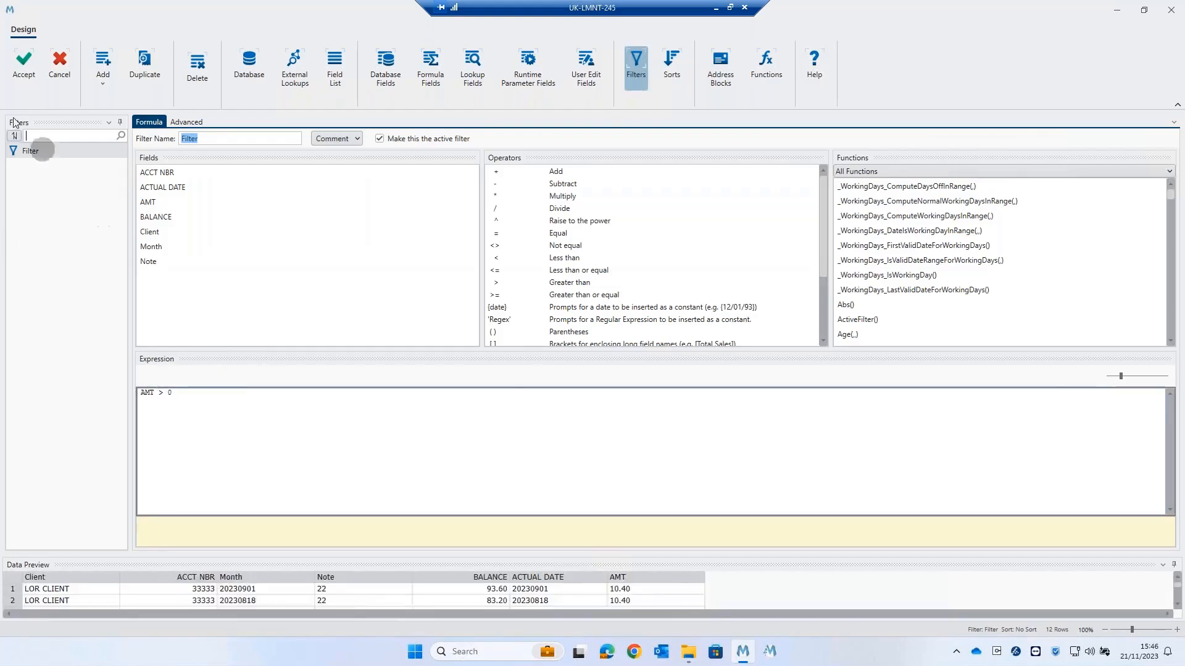
pyautogui.click(22, 58)
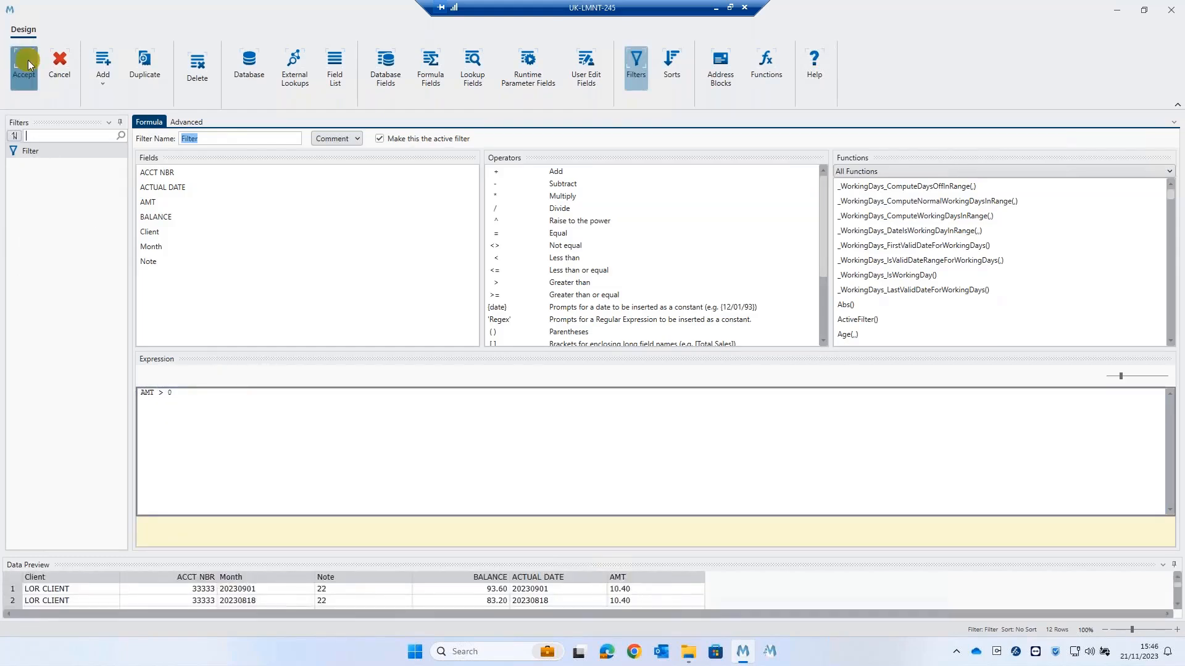
pyautogui.click(26, 67)
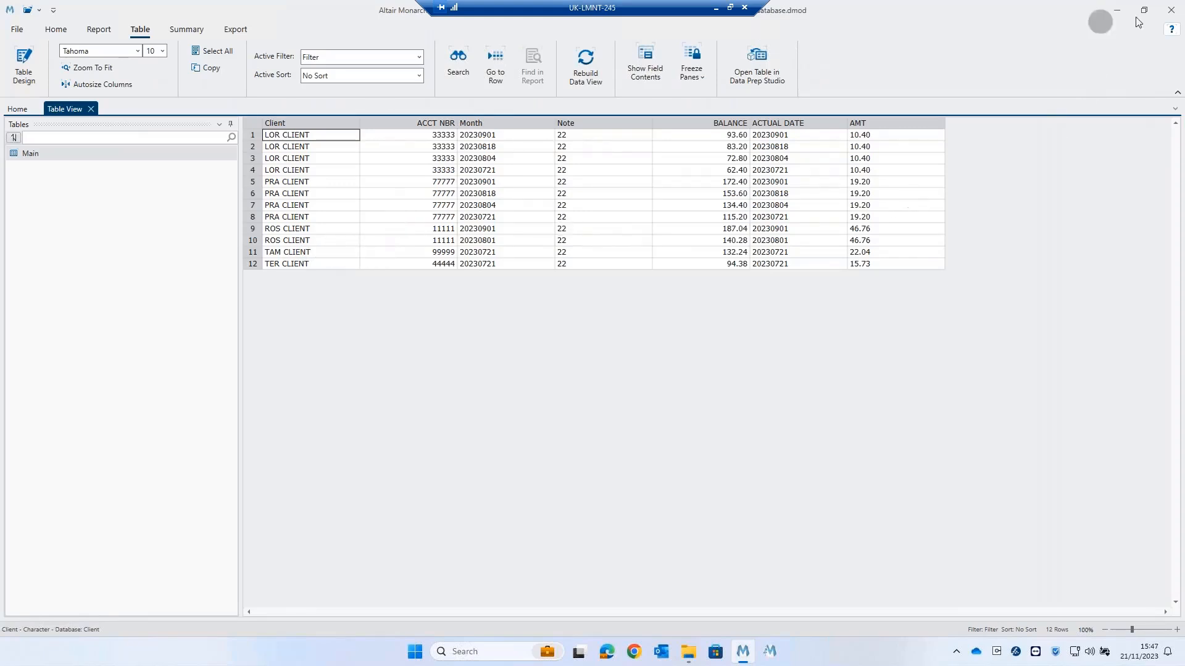
# Close Monarch Classic without saving the model changes, and preview the Data4 sheet of Database Mode Format 3.xlsx in File Explorer.
pyautogui.click(1174, 15)
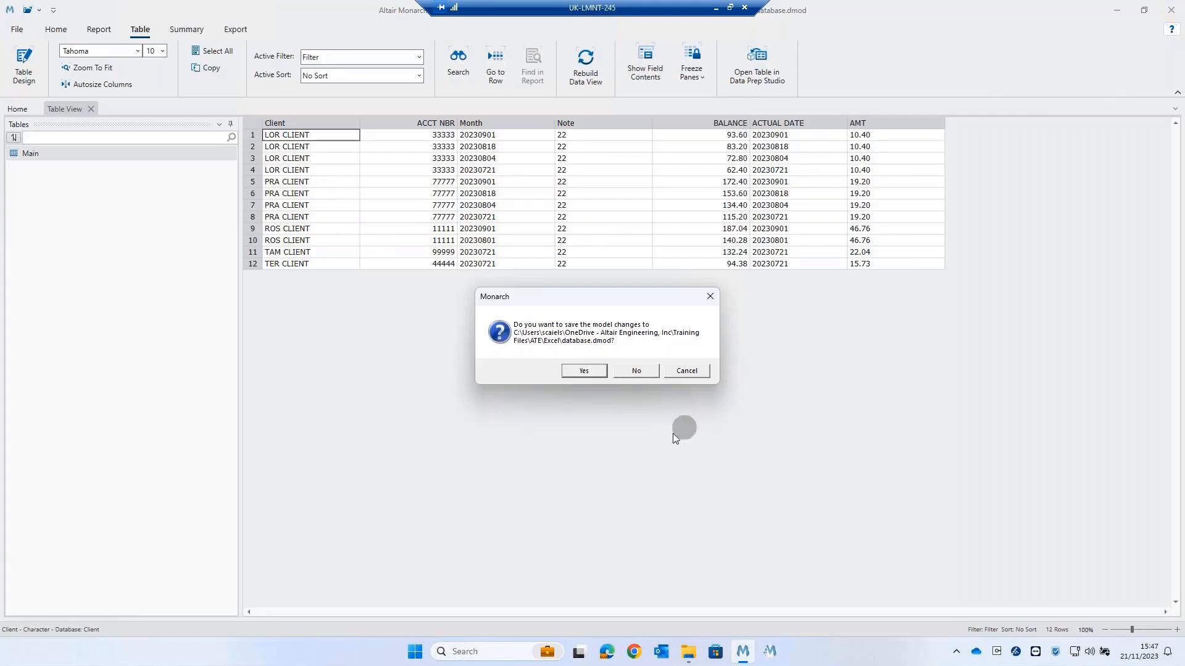
pyautogui.click(636, 370)
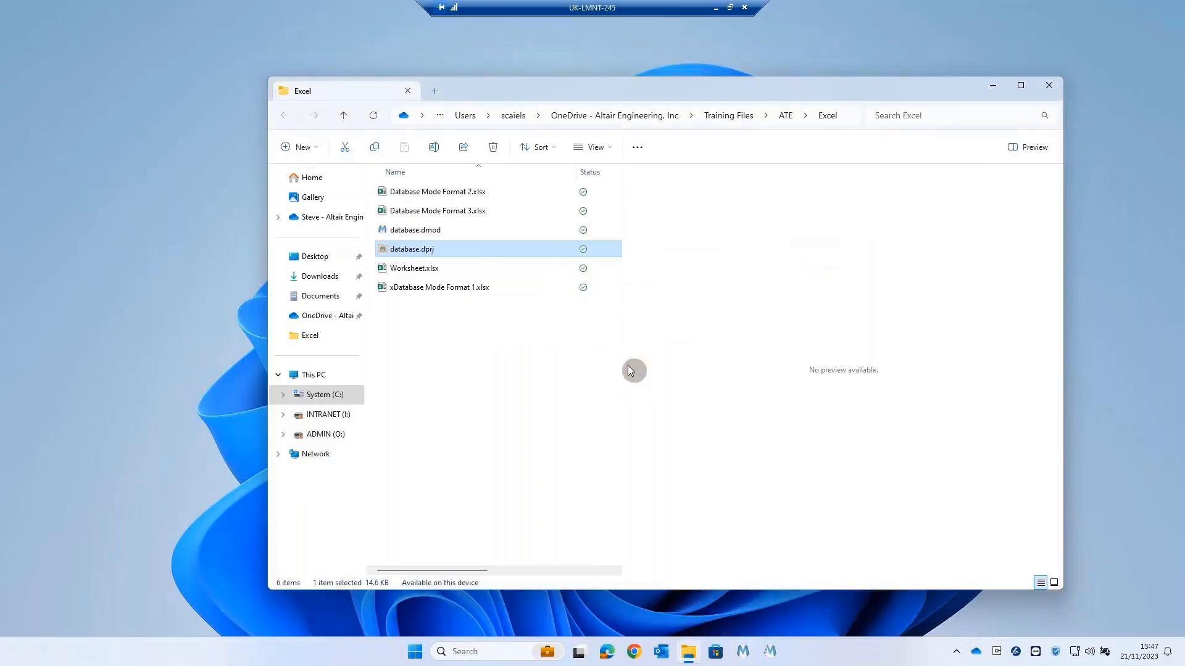
pyautogui.click(430, 219)
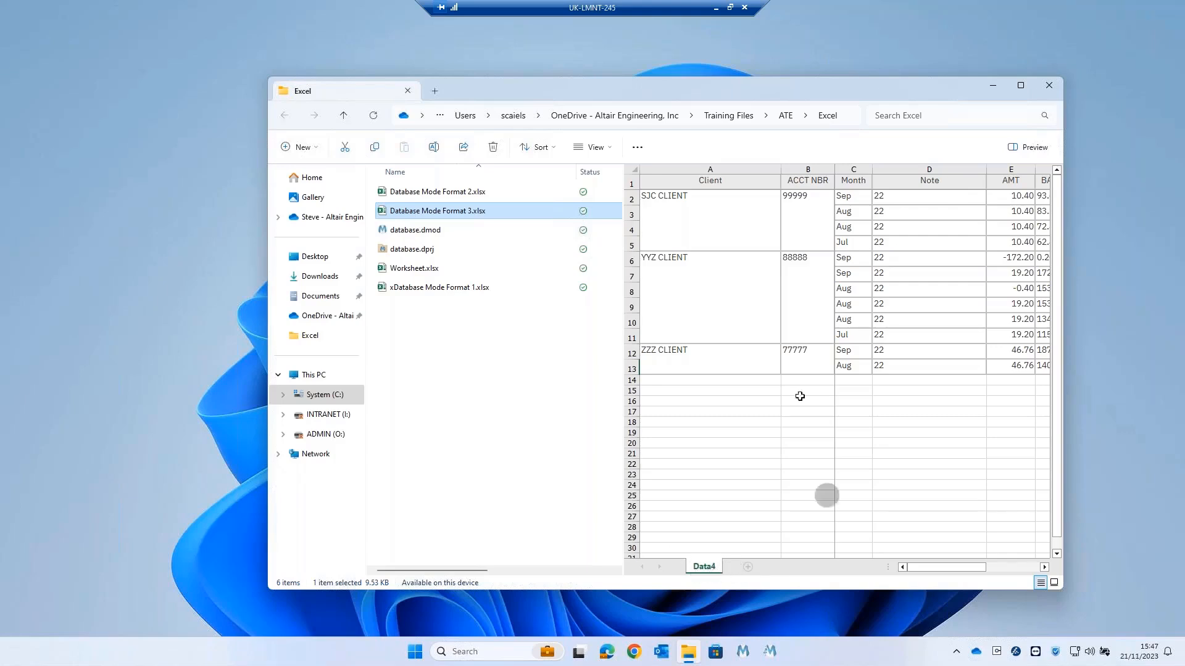
pyautogui.click(703, 568)
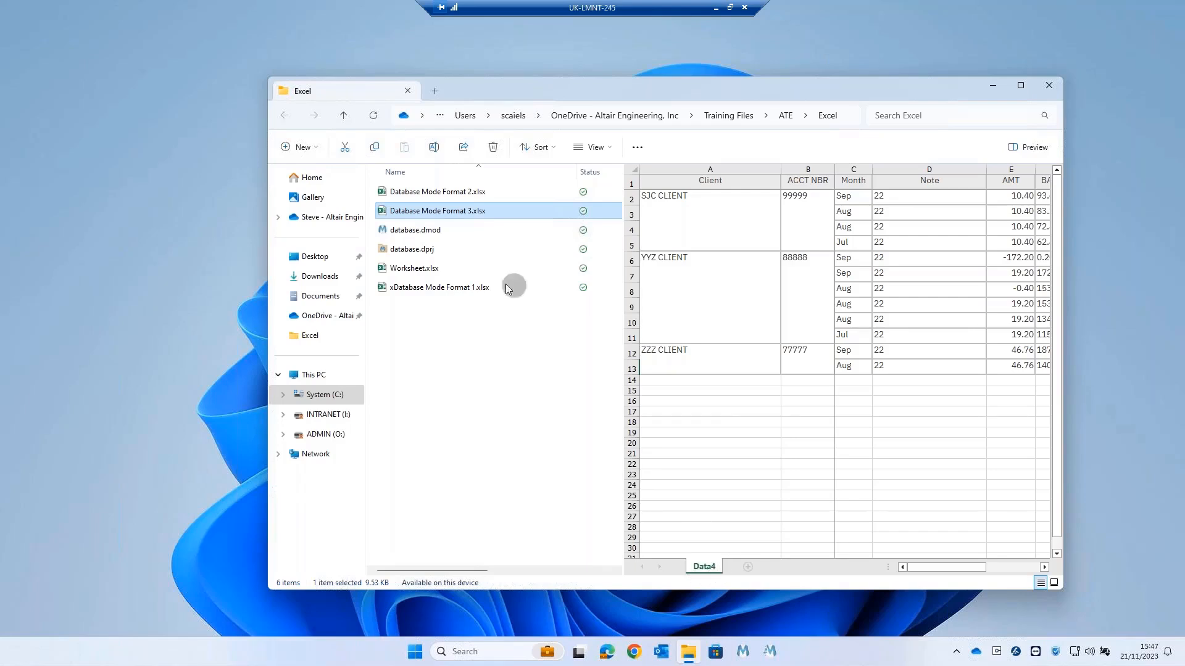
# Open the database.dprj project with Database Mode Format 3.xlsx replacing the missing source file, and agree to correct the data source fields.
pyautogui.doubleClick(411, 250)
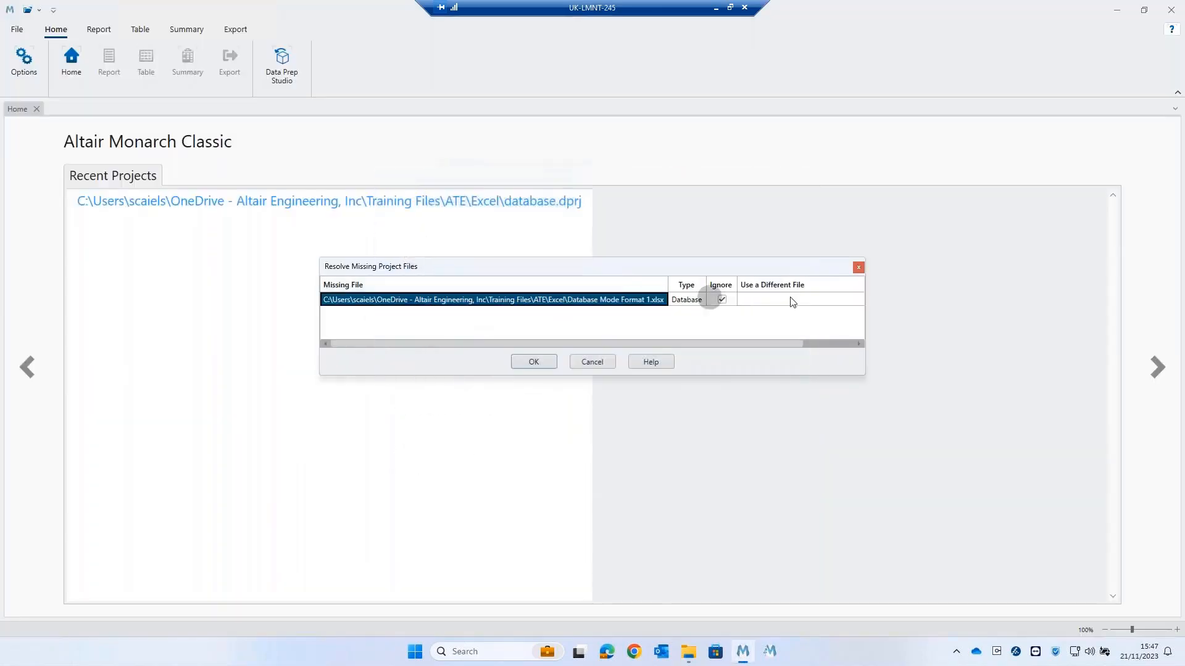
pyautogui.click(799, 300)
pyautogui.click(798, 298)
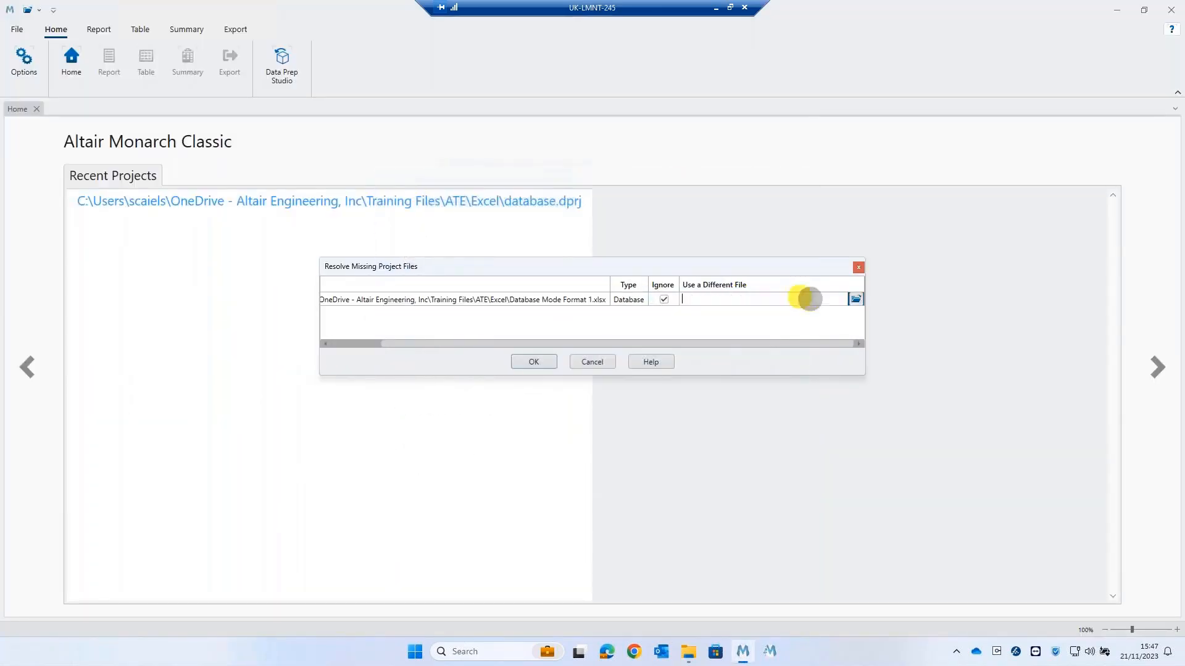
pyautogui.click(855, 300)
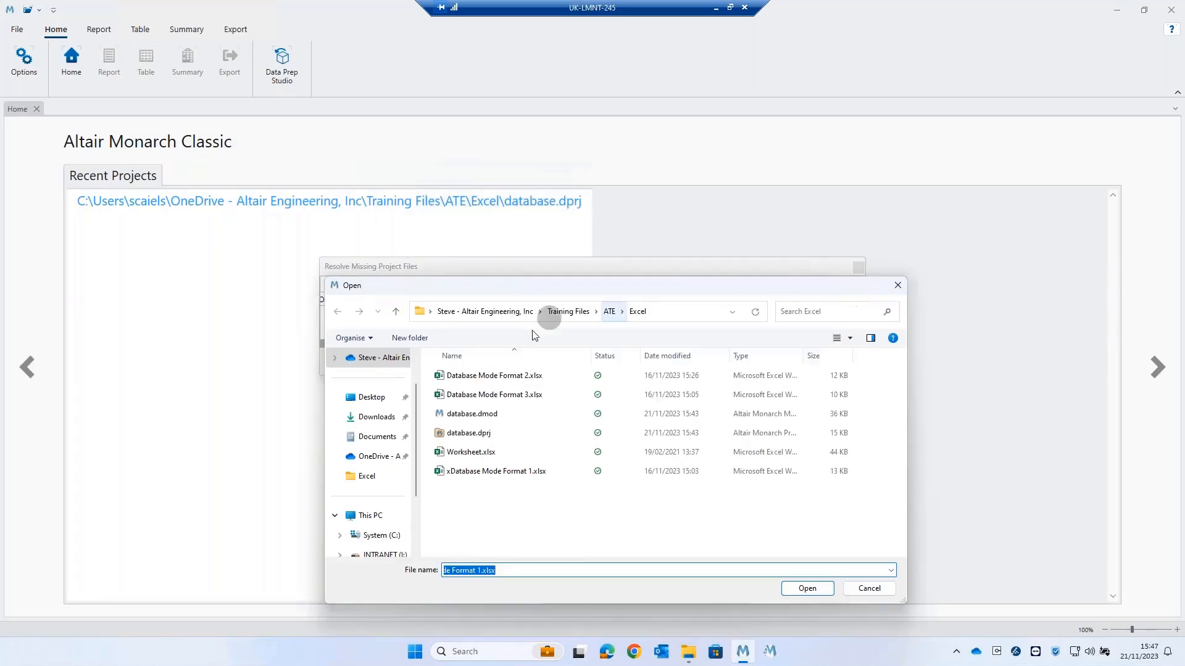
pyautogui.click(501, 395)
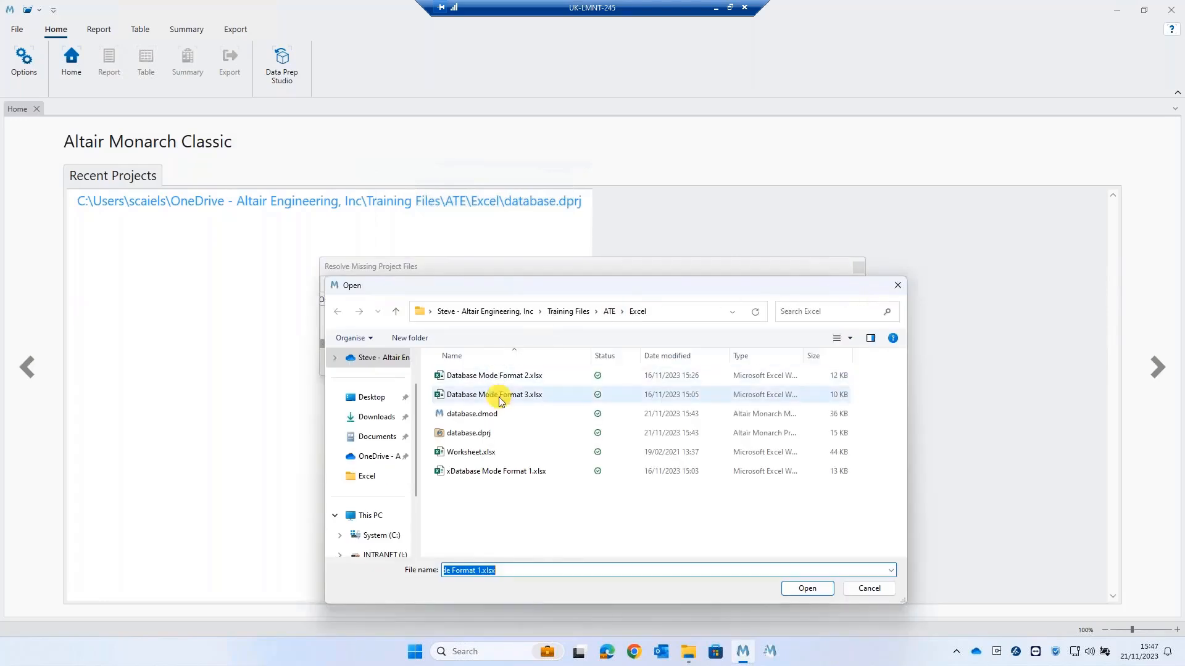
pyautogui.click(807, 588)
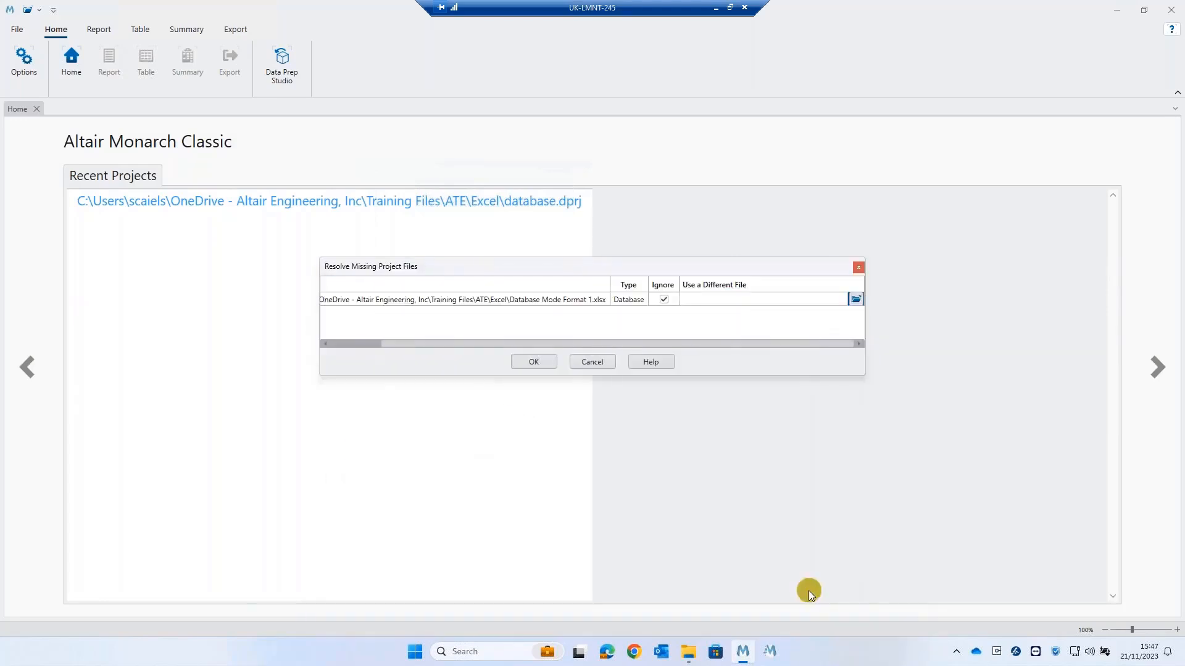
pyautogui.click(534, 362)
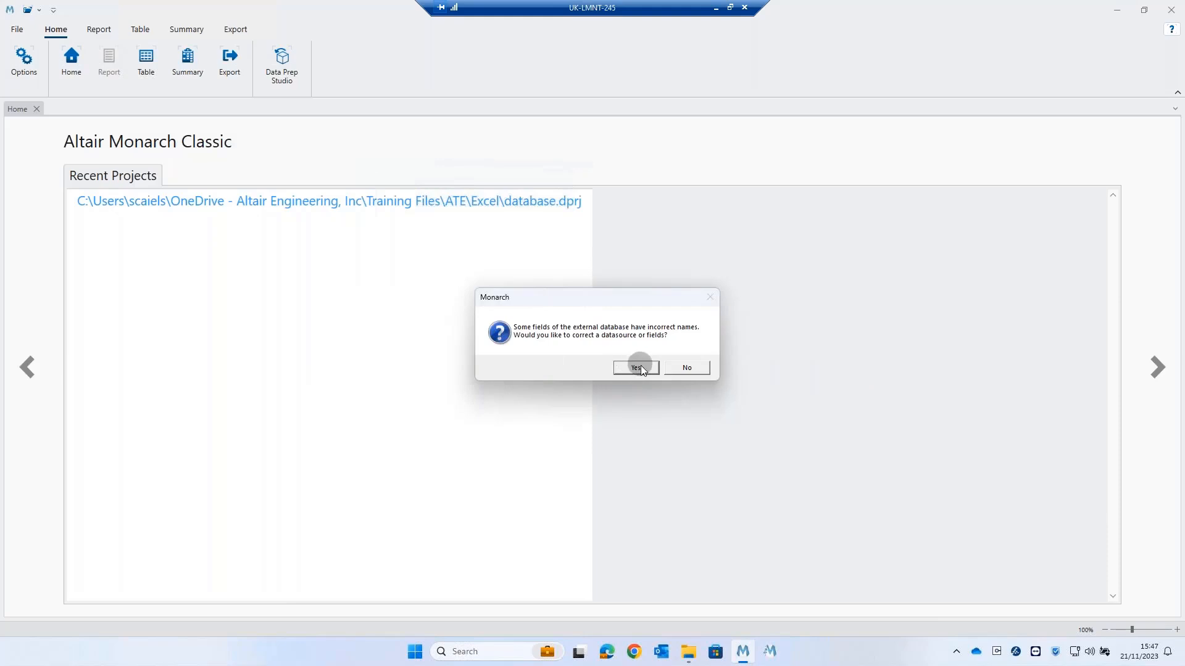
pyautogui.click(636, 367)
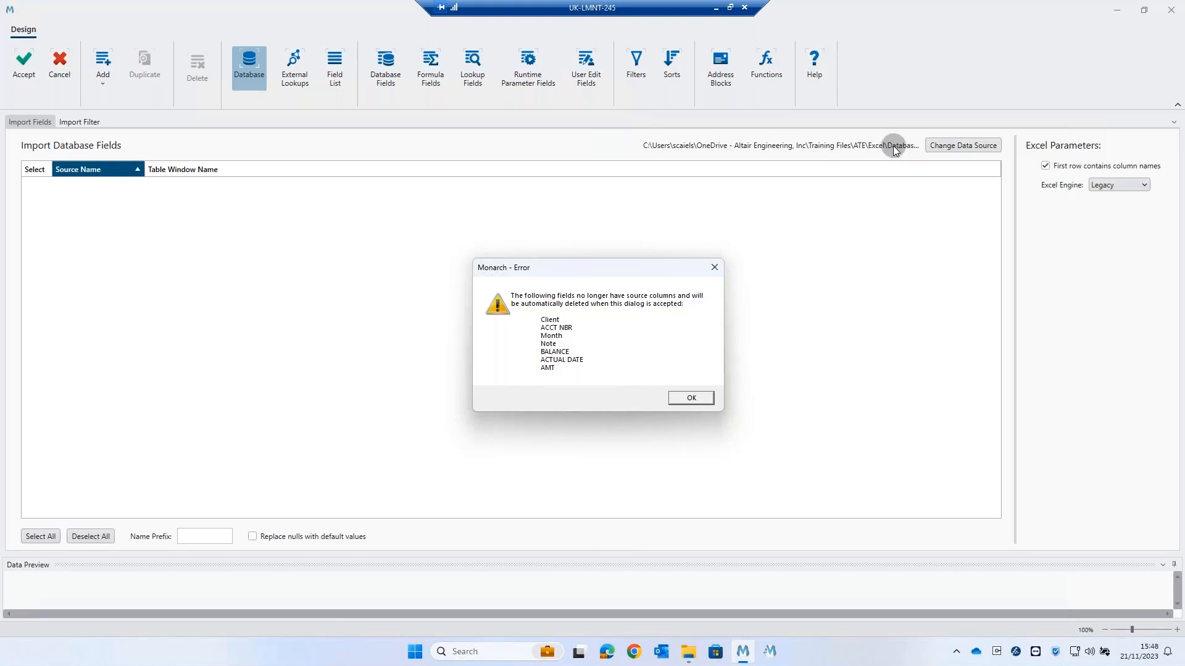
pyautogui.click(695, 400)
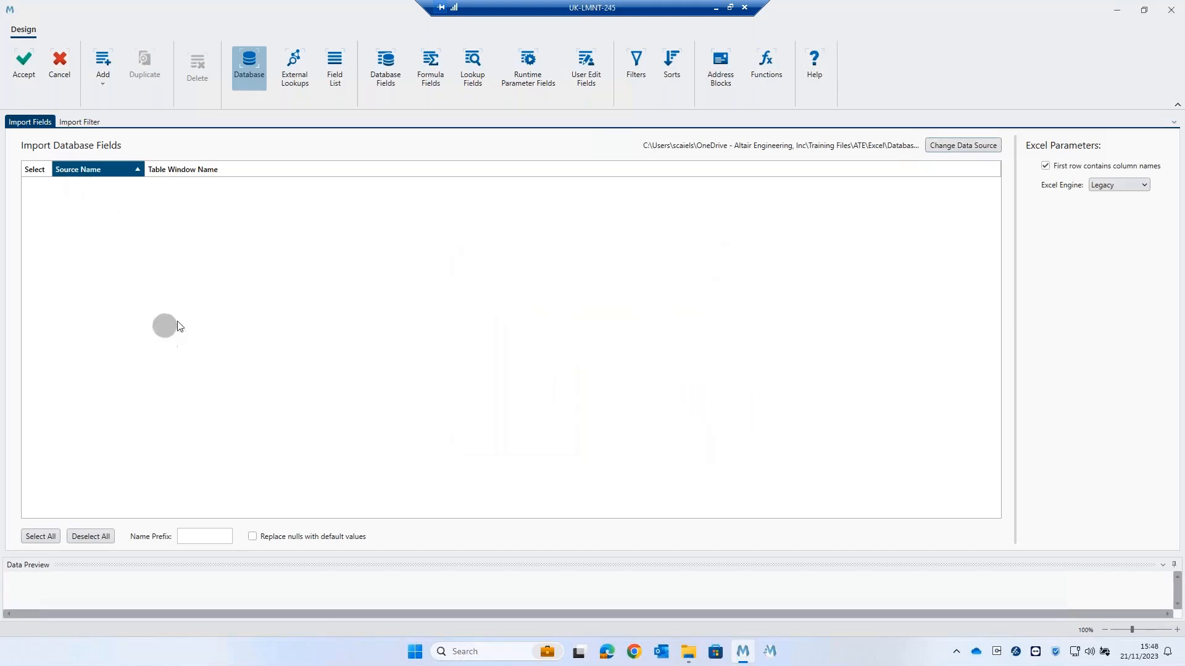
# Change the data source table to Data4$, import its data and accept the table design.
pyautogui.click(950, 146)
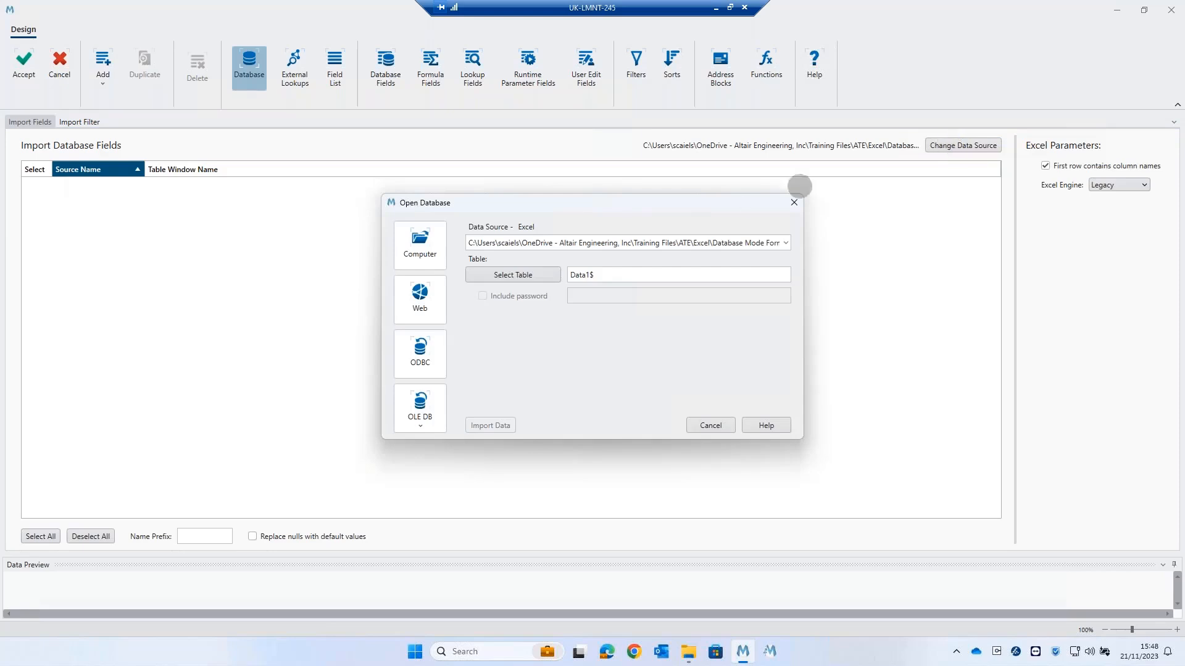
pyautogui.click(529, 275)
pyautogui.click(496, 239)
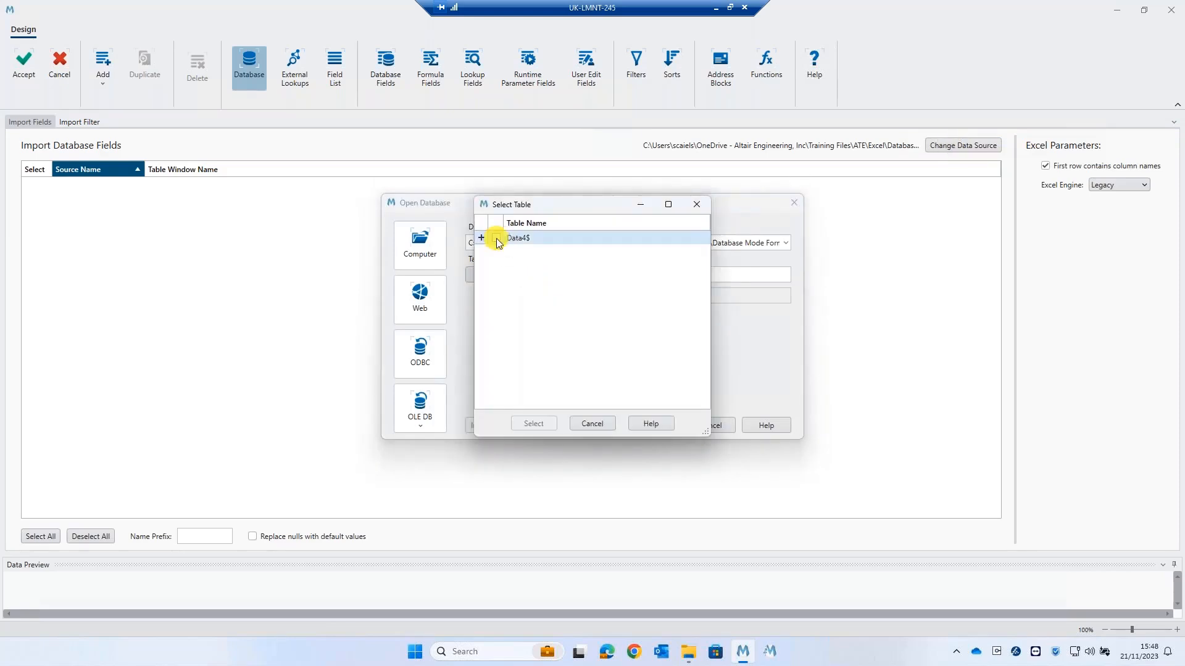
pyautogui.click(533, 423)
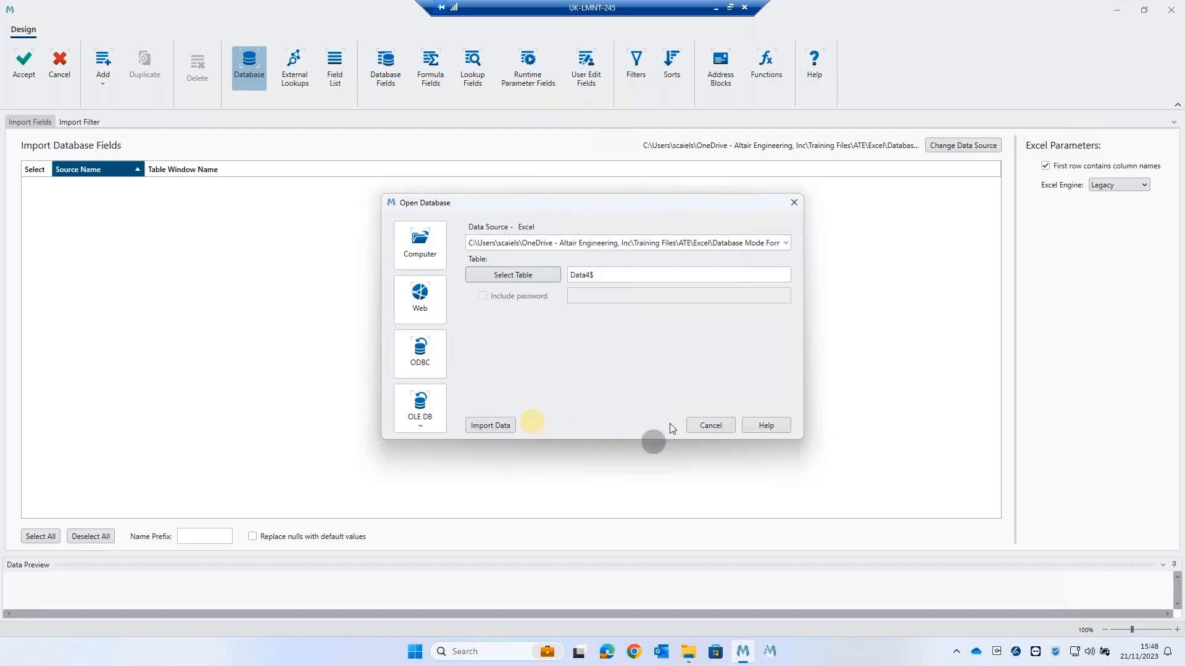
pyautogui.click(489, 425)
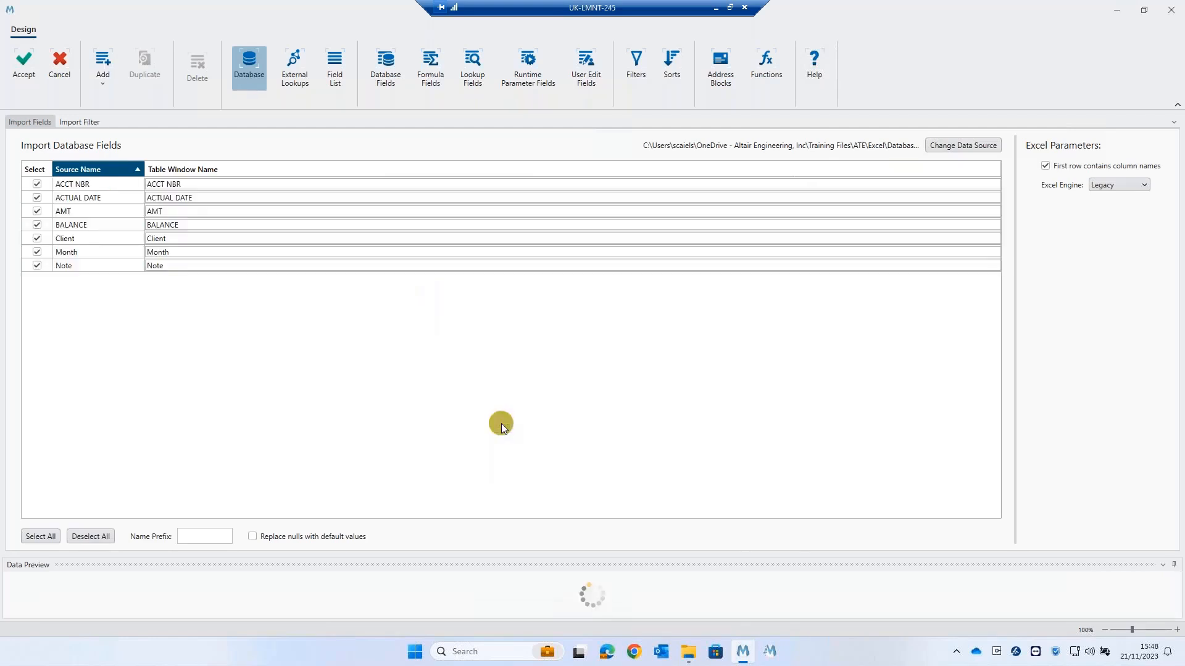
pyautogui.click(25, 59)
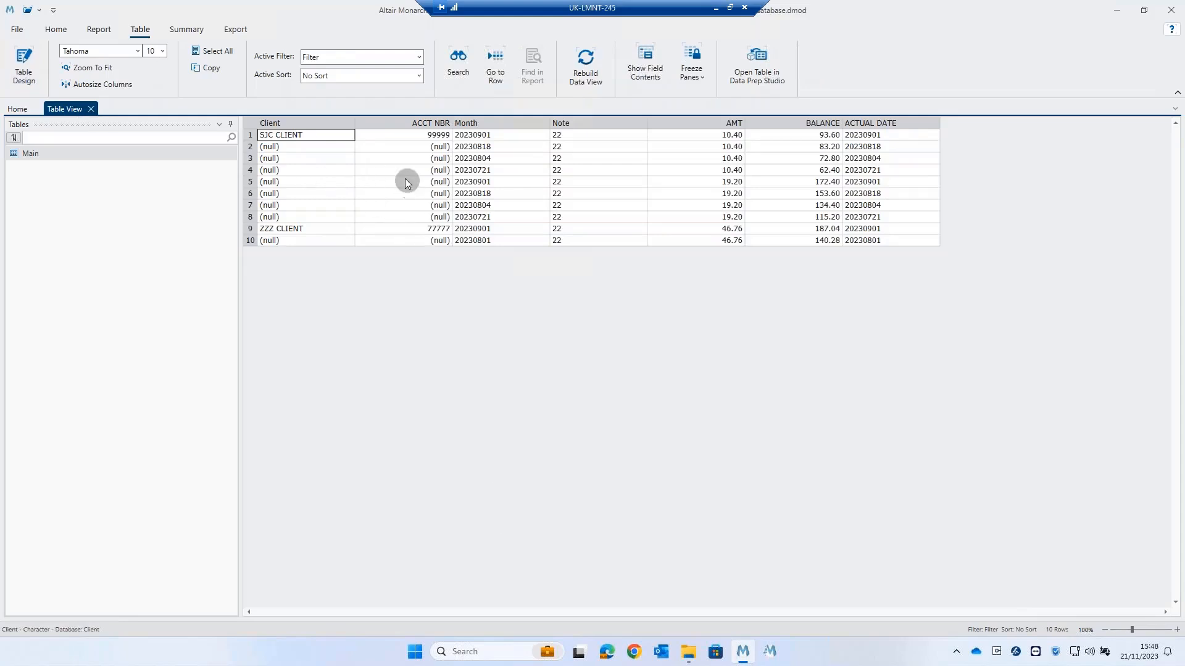
# Close Monarch Classic without saving the model or project changes.
pyautogui.click(1171, 10)
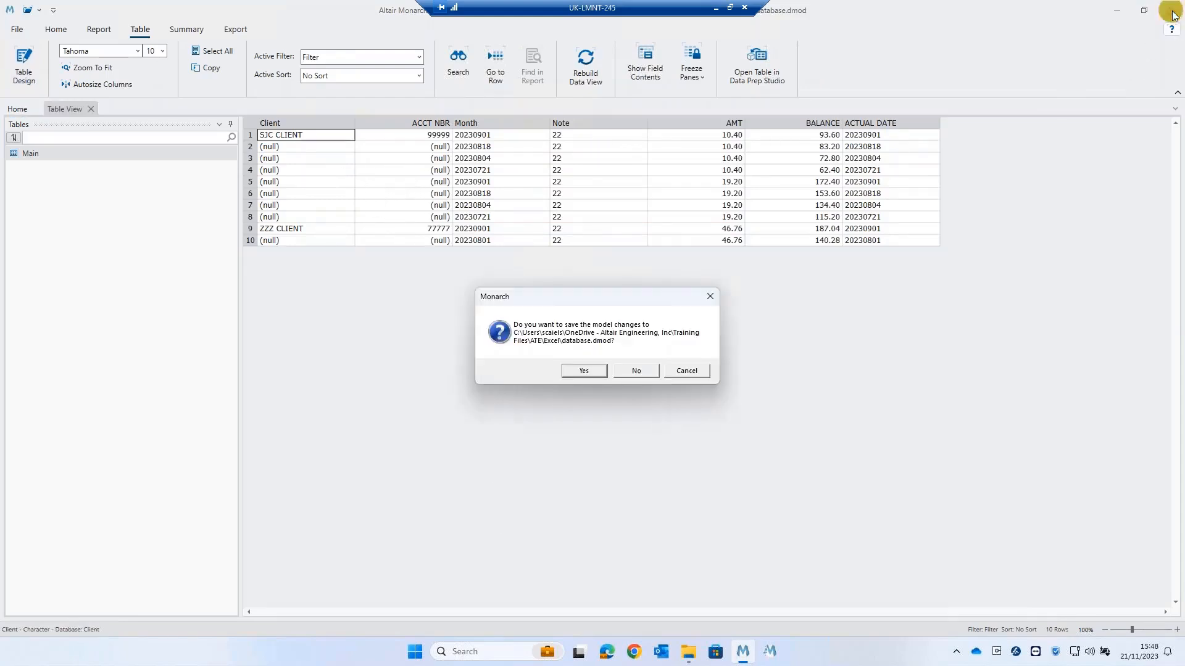
pyautogui.click(631, 372)
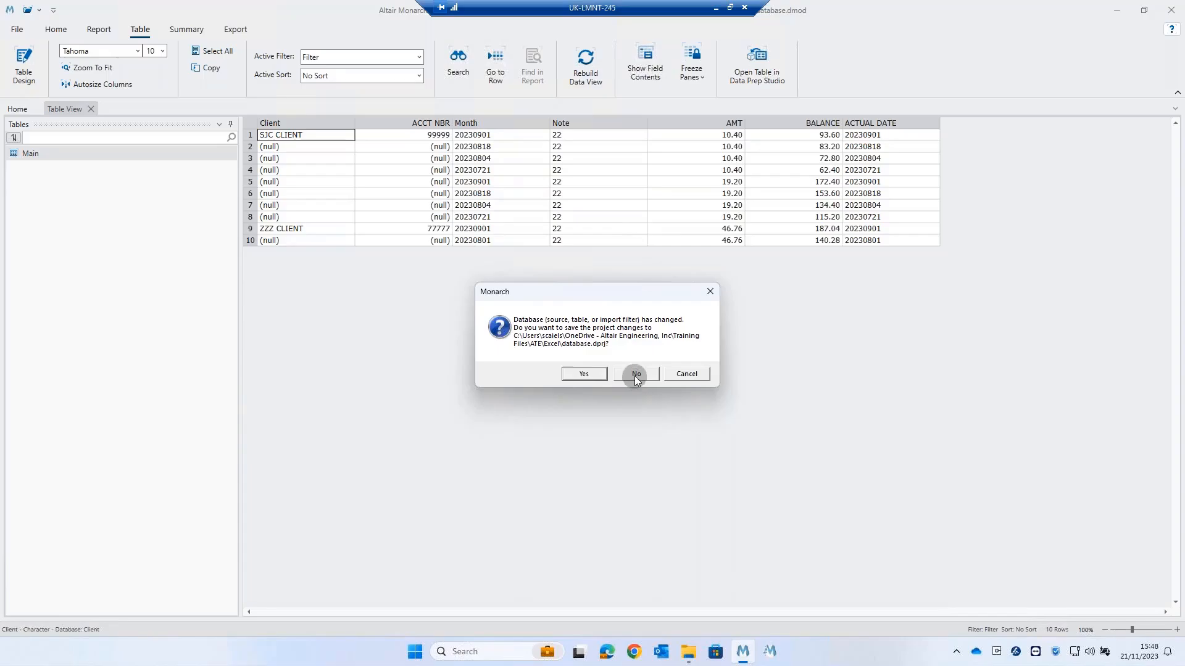
pyautogui.click(634, 376)
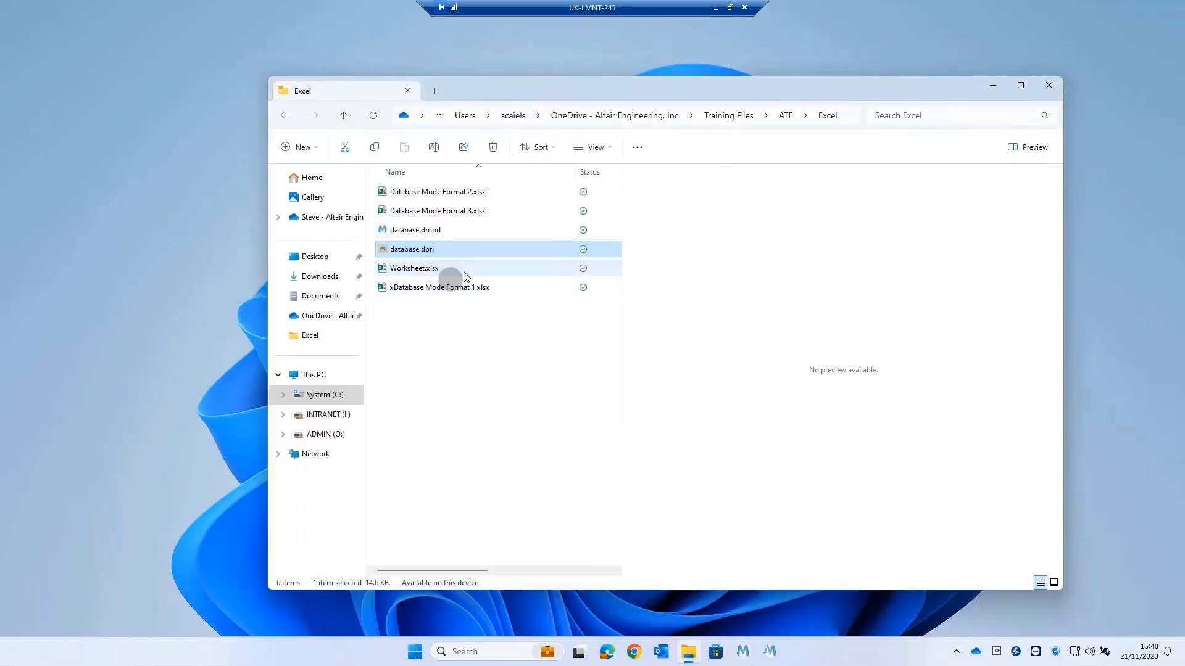
# Rename xDatabase Mode Format 1.xlsx in File Explorer as Database Mode Format 1.xlsx.
pyautogui.moveTo(460, 265)
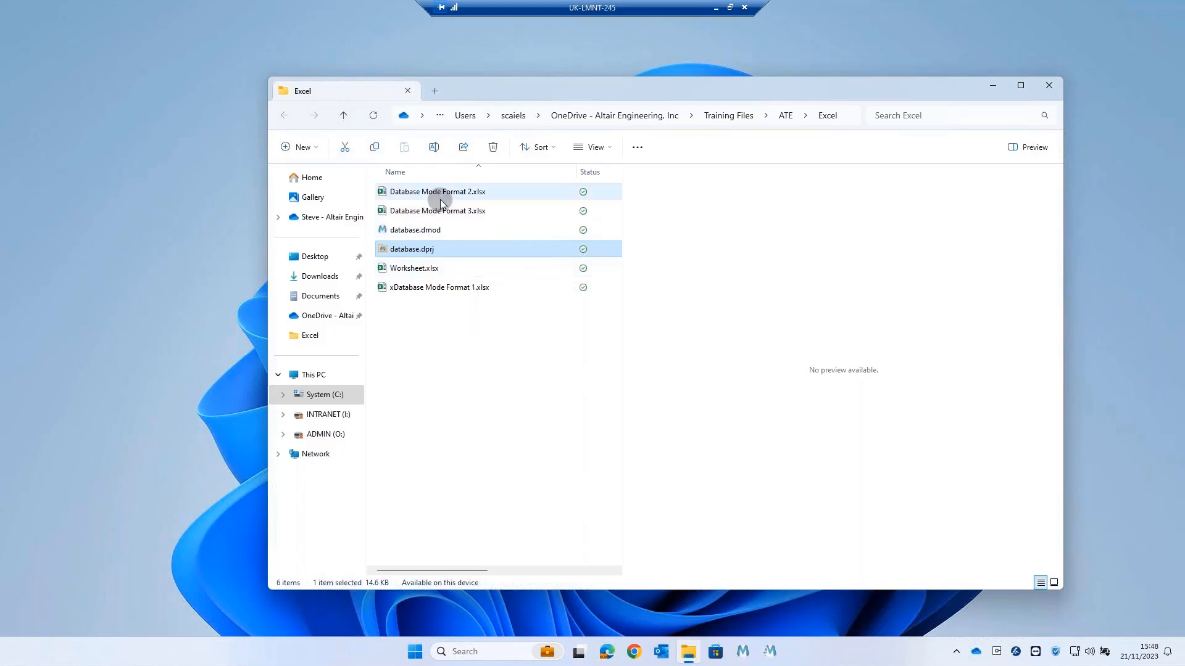
pyautogui.moveTo(435, 194)
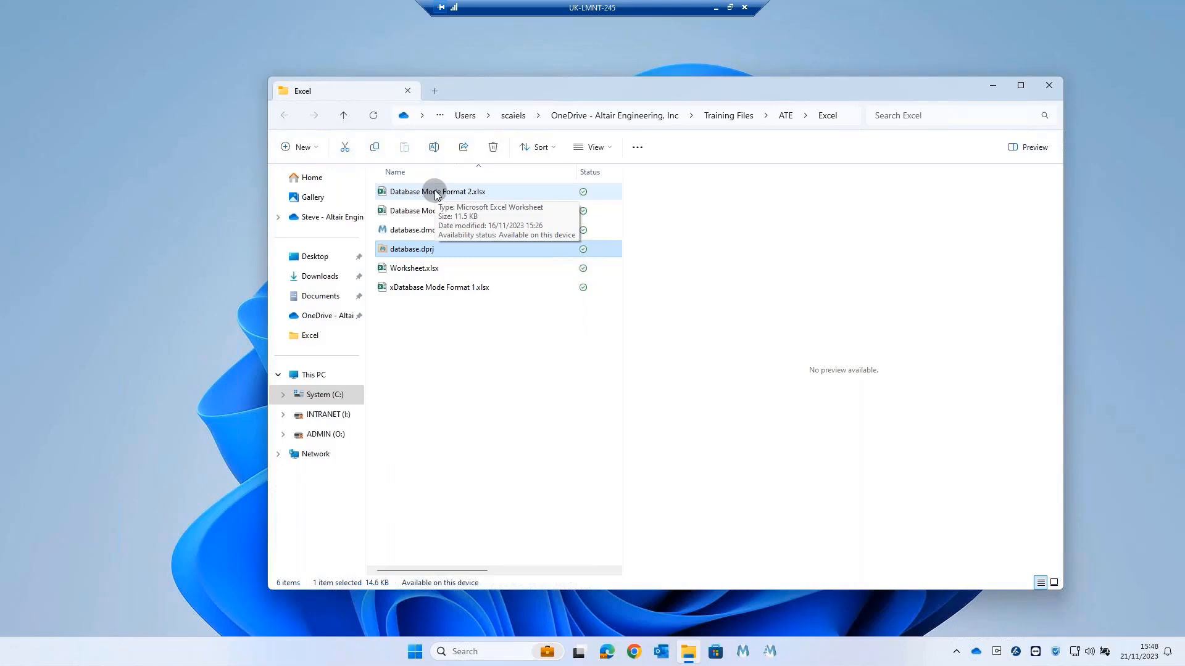
pyautogui.click(431, 289)
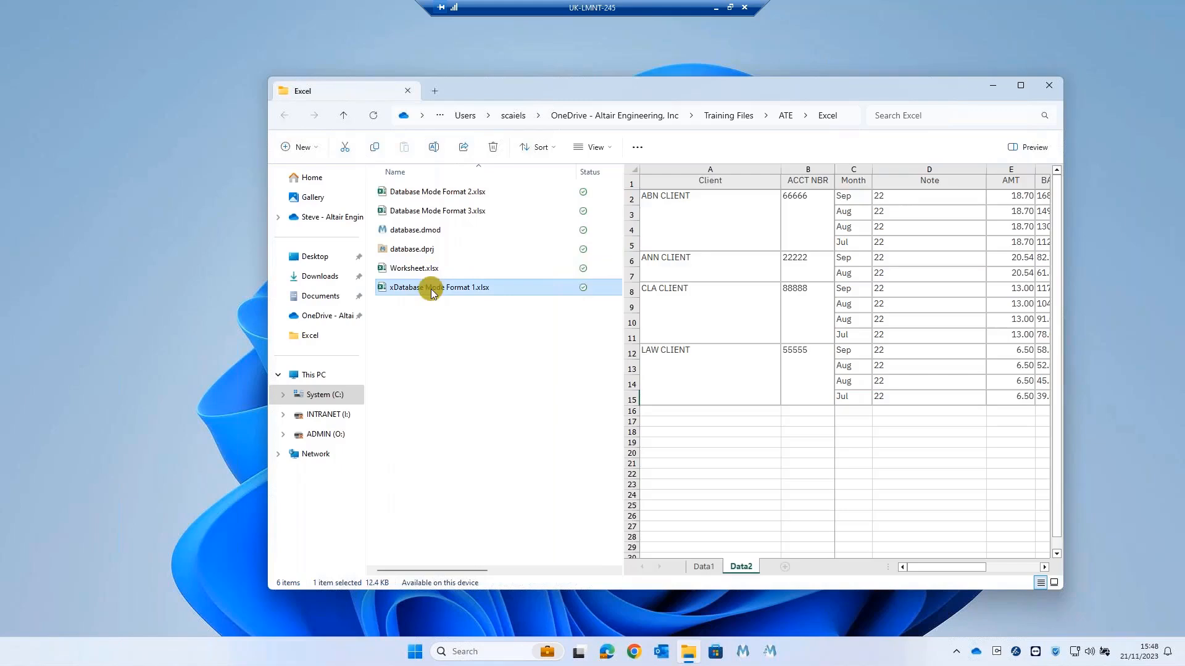
pyautogui.click(431, 289)
pyautogui.press('Home')
pyautogui.press('Delete')
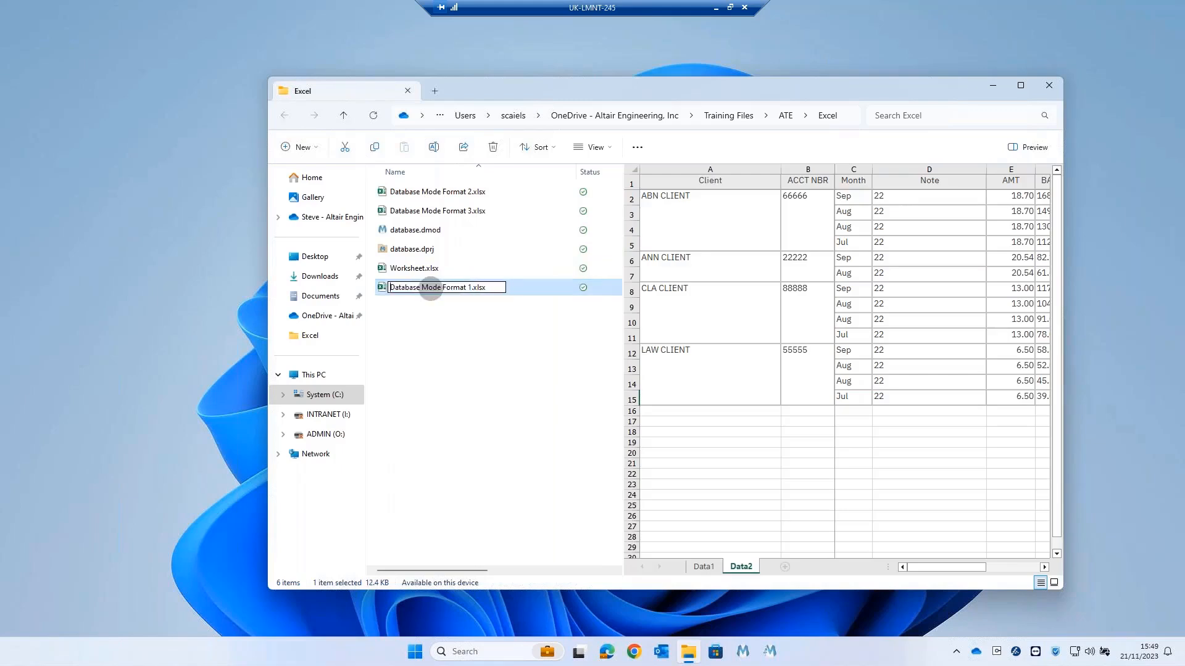
pyautogui.press('Return')
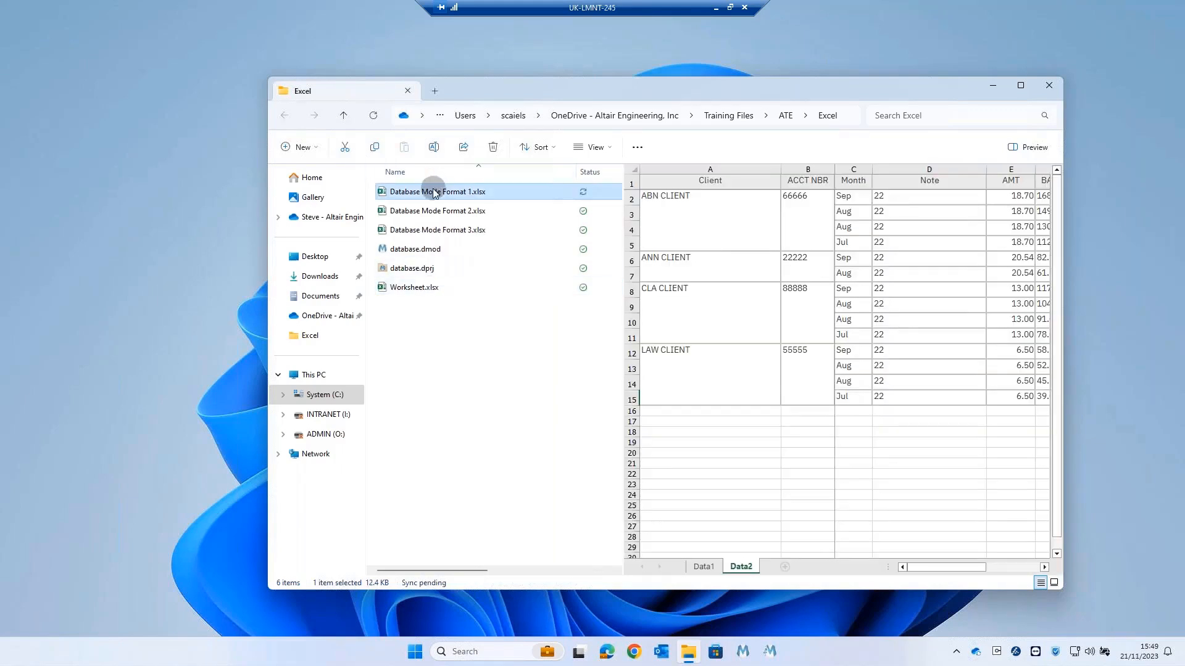
# Open Database Mode Format 1.xlsx with Altair Monarch Data Prep Studio from File Explorer, and cancel the Excel import.
pyautogui.rightClick(432, 189)
pyautogui.moveTo(501, 251)
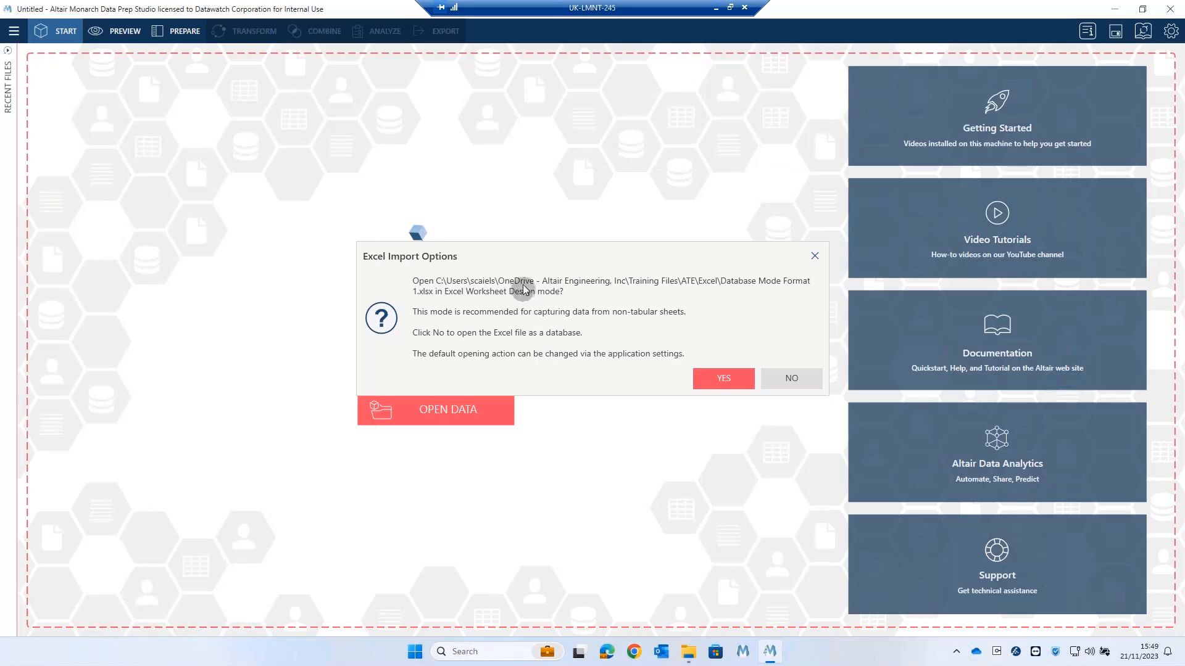
pyautogui.click(815, 257)
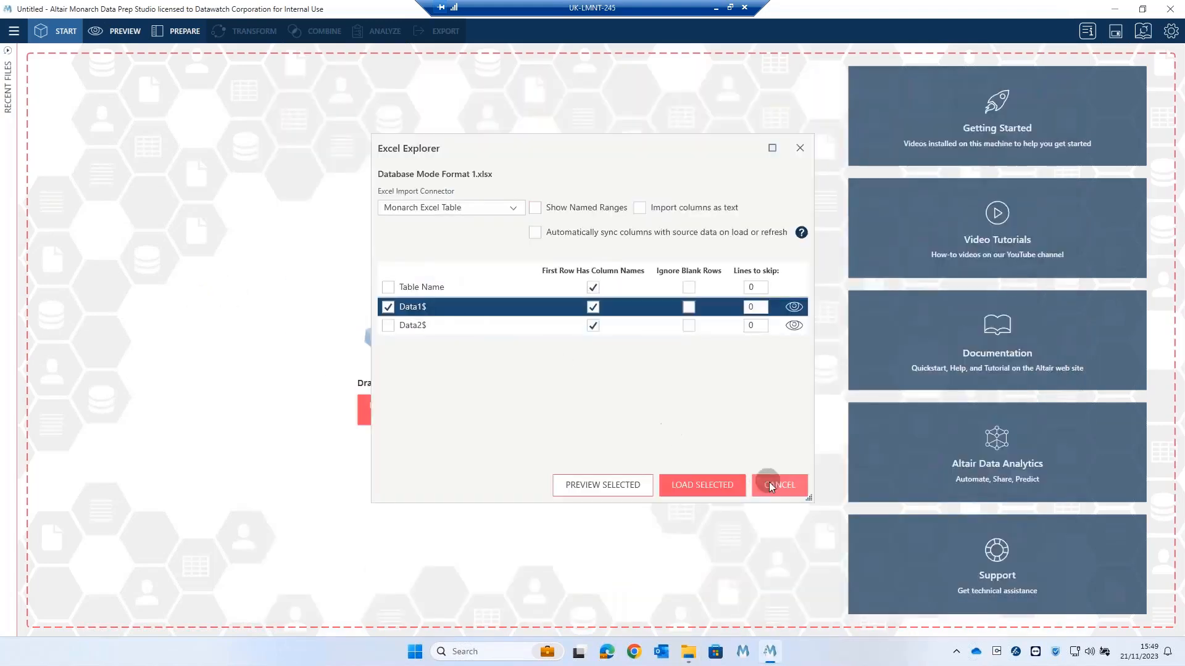
pyautogui.click(771, 484)
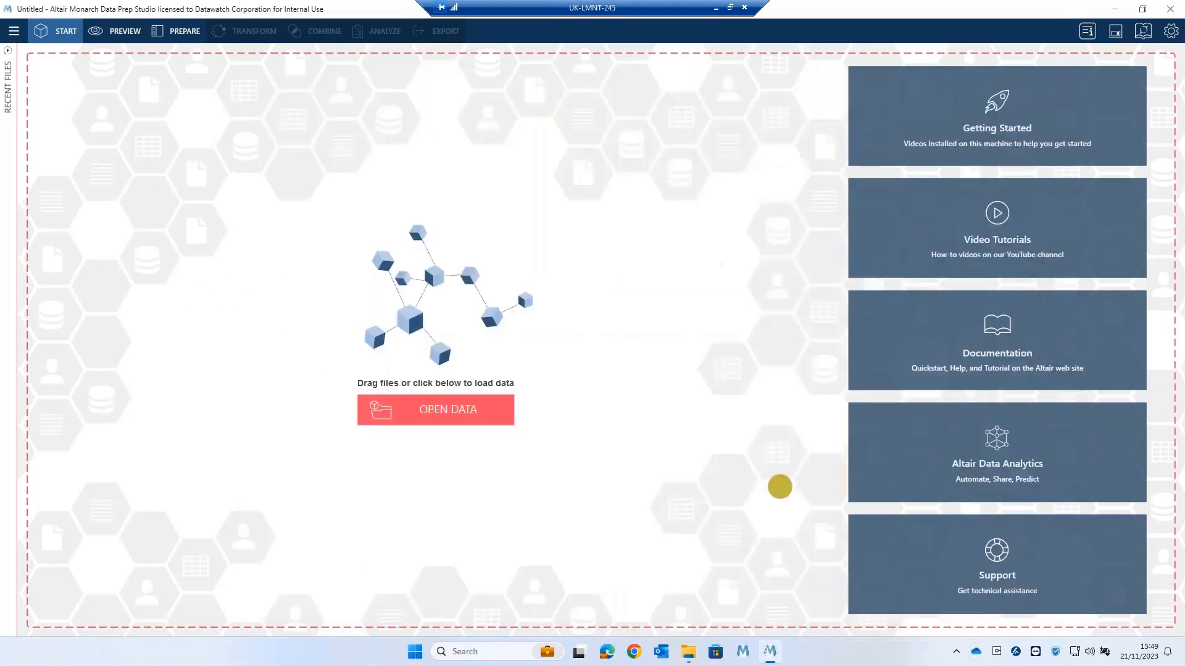
pyautogui.click(149, 248)
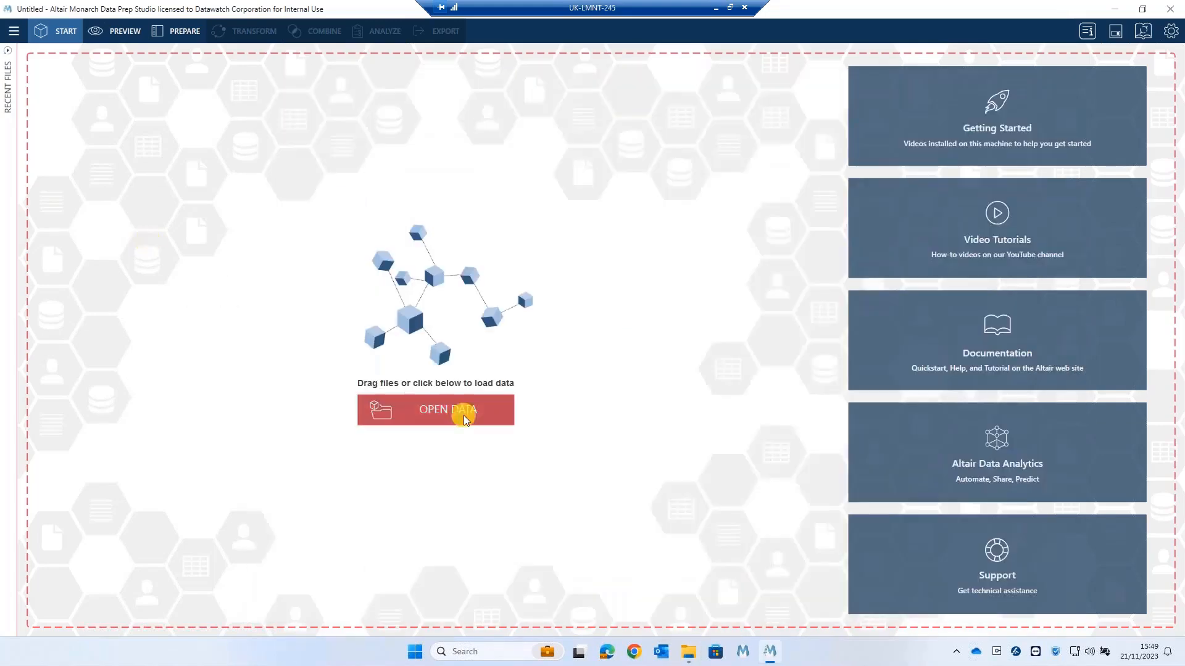
# Review the spreadsheet data source options, including Excel Worksheet Design and Microsoft Excel, and close the source selection.
pyautogui.click(464, 416)
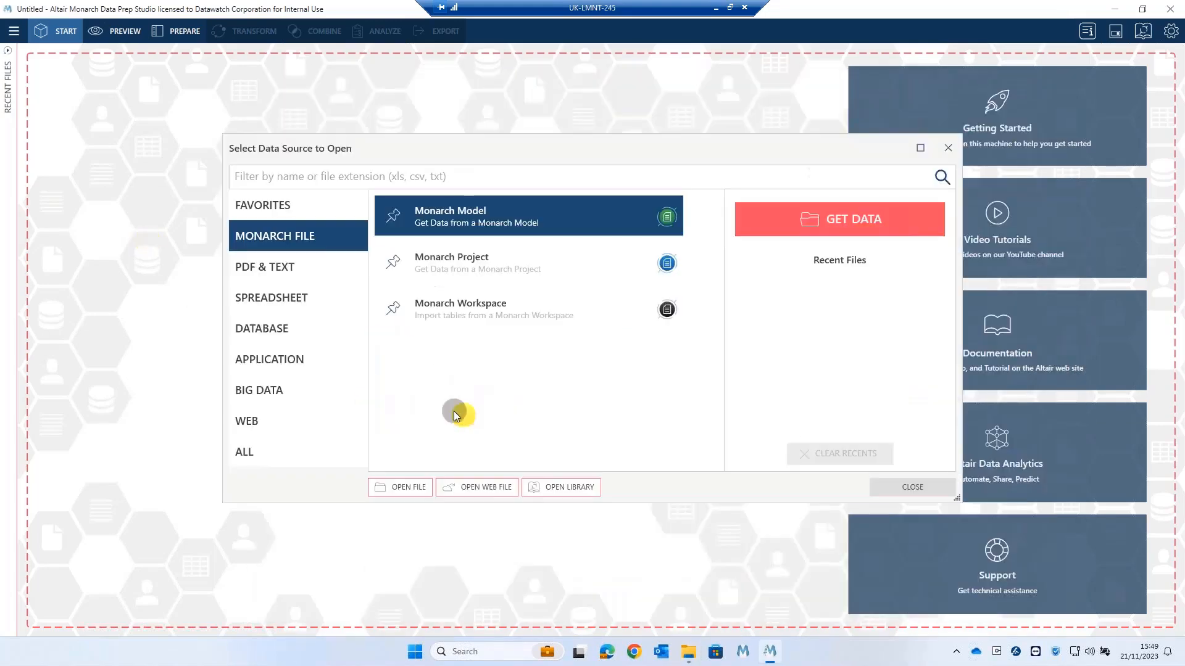
pyautogui.click(264, 305)
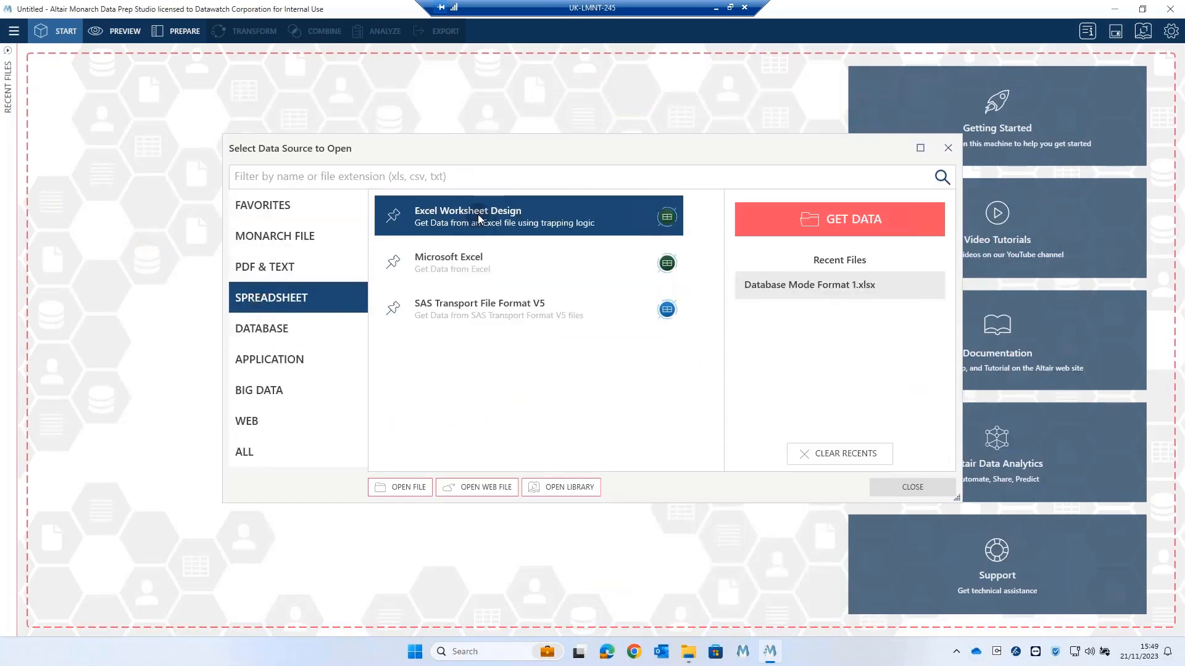
pyautogui.click(423, 275)
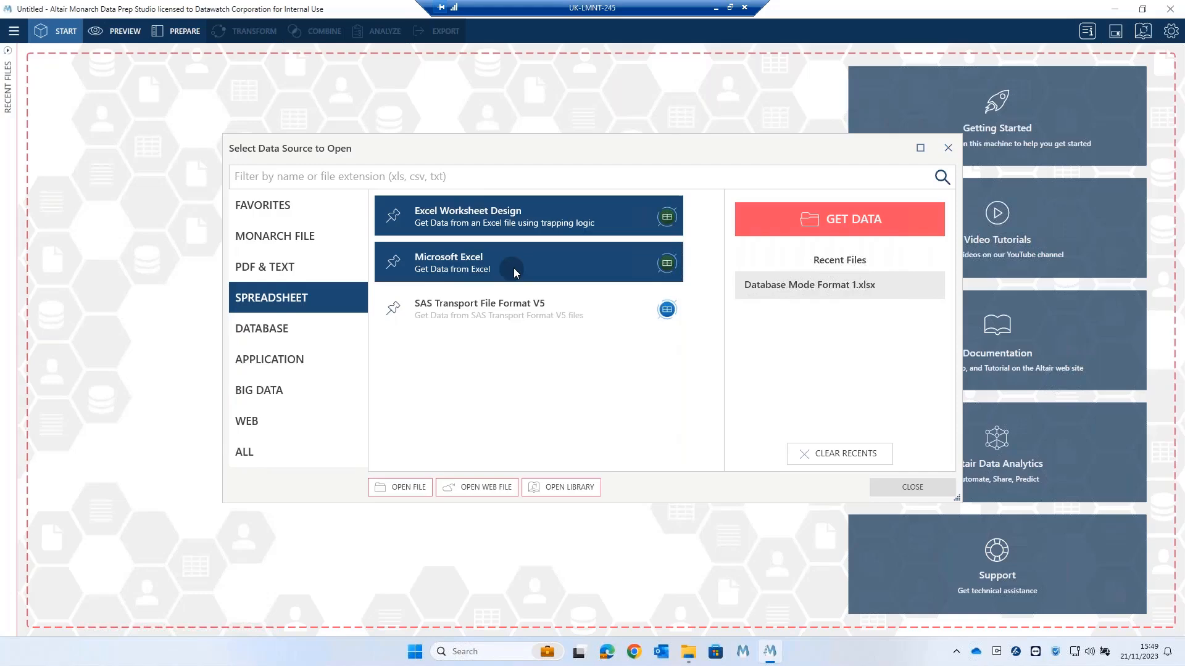
pyautogui.click(949, 149)
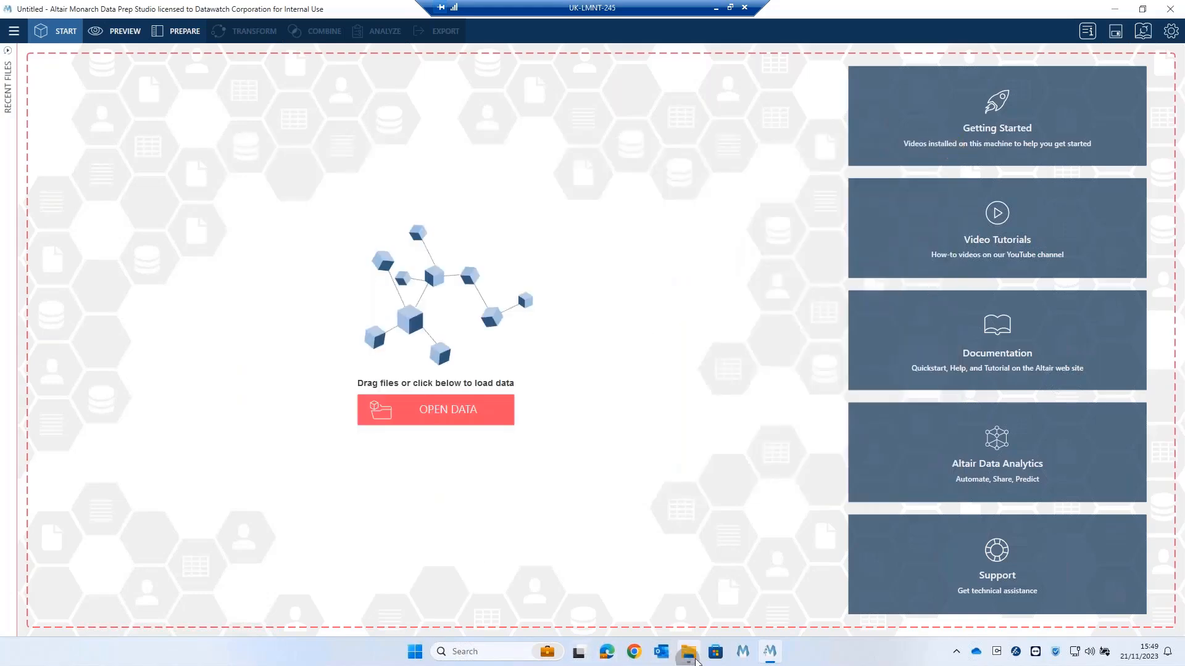
# Bring Database Mode Format 1.xlsx from File Explorer into Data Prep Studio and choose to open it as a database.
pyautogui.click(688, 654)
pyautogui.click(381, 194)
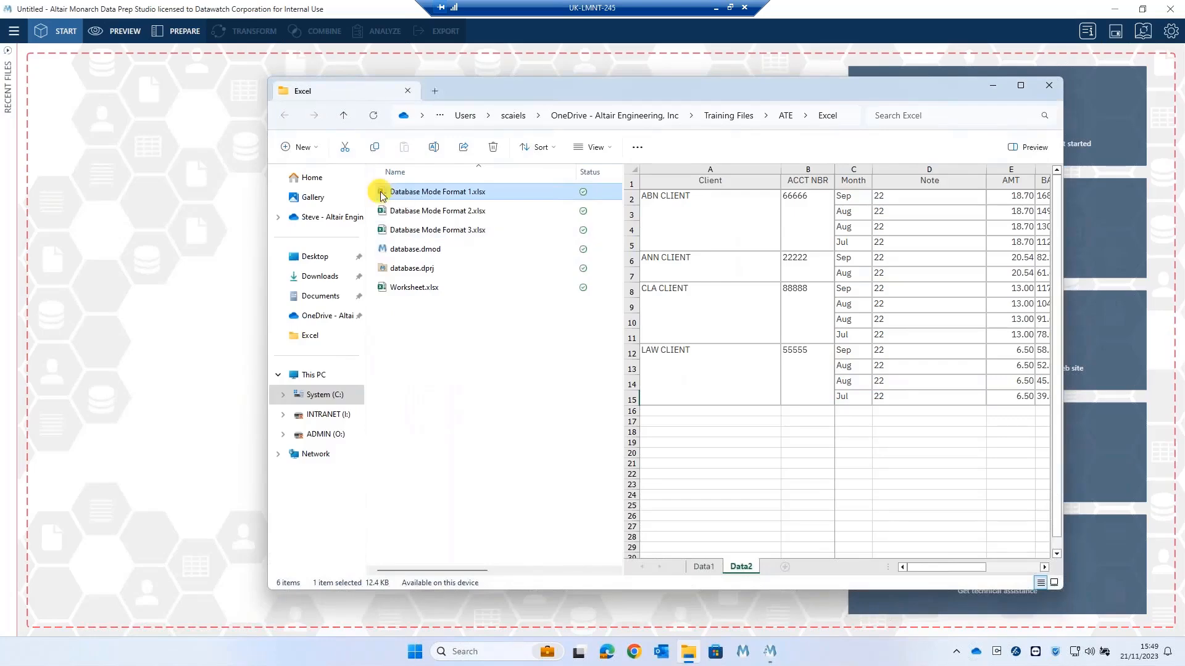
pyautogui.moveTo(380, 195)
pyautogui.mouseDown()
pyautogui.moveTo(157, 225)
pyautogui.moveTo(184, 329)
pyautogui.mouseUp()
pyautogui.click(184, 328)
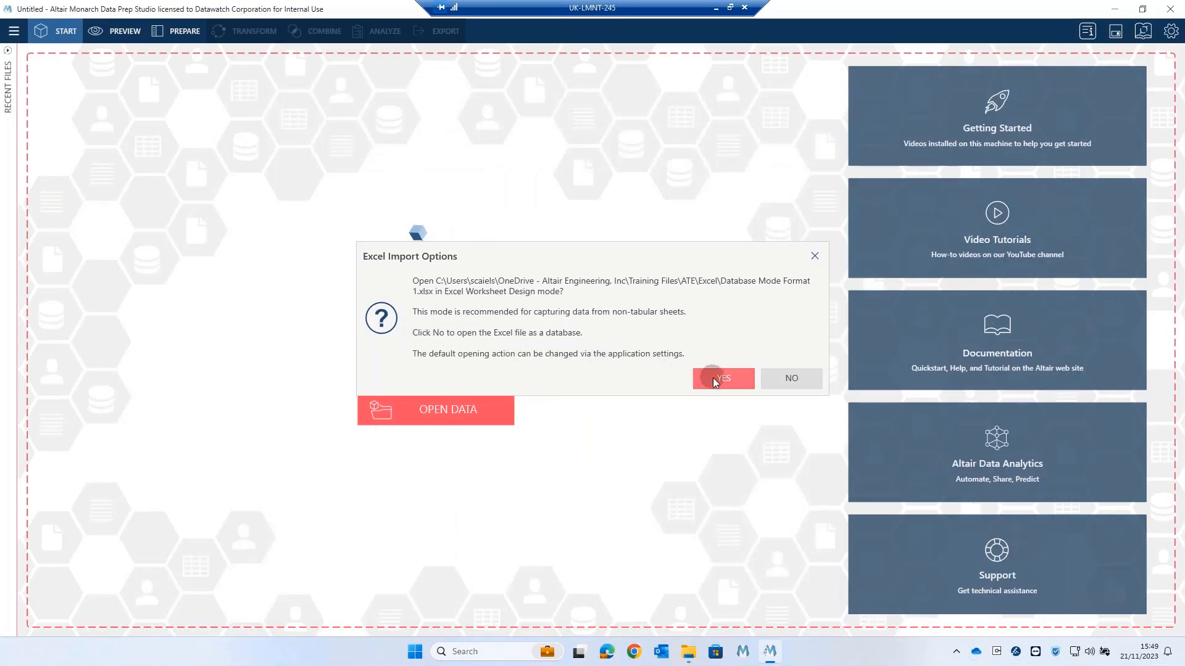
pyautogui.click(793, 380)
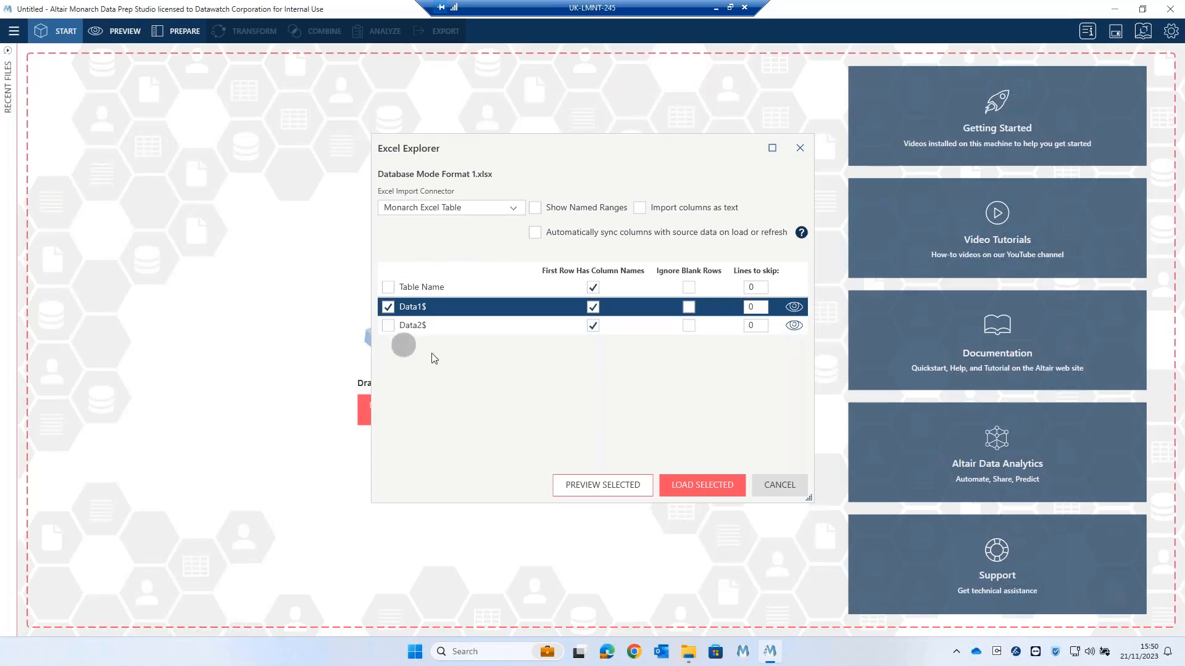
# Include the workbook's named ranges in the list of importable tables.
pyautogui.click(535, 208)
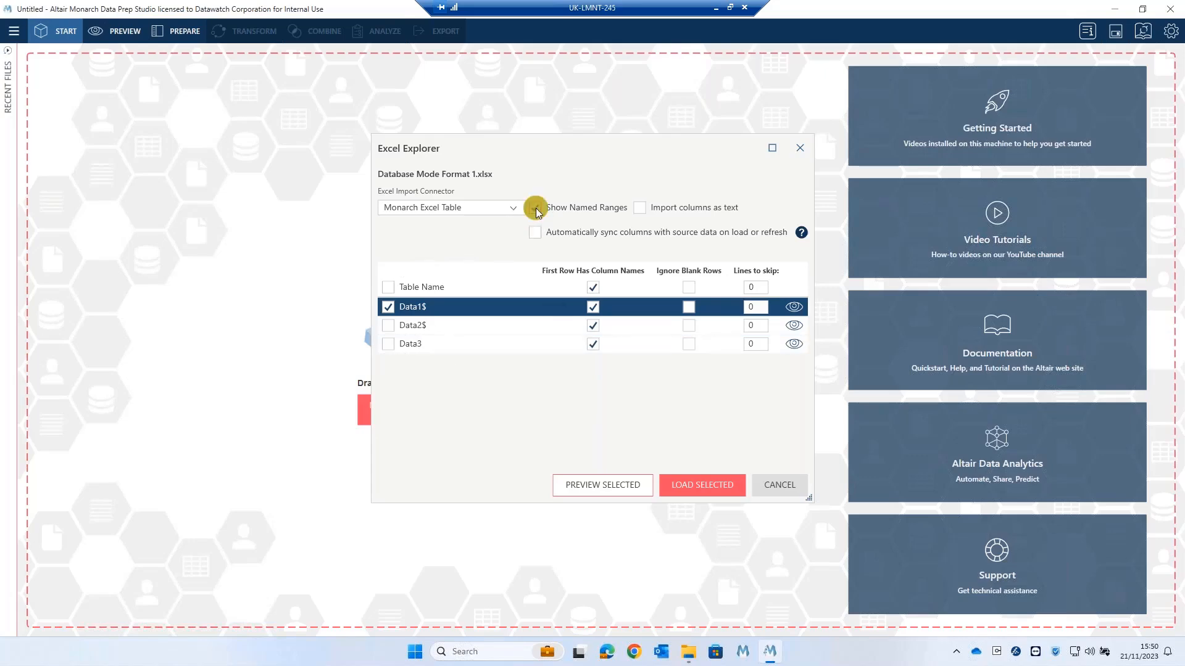
pyautogui.click(432, 349)
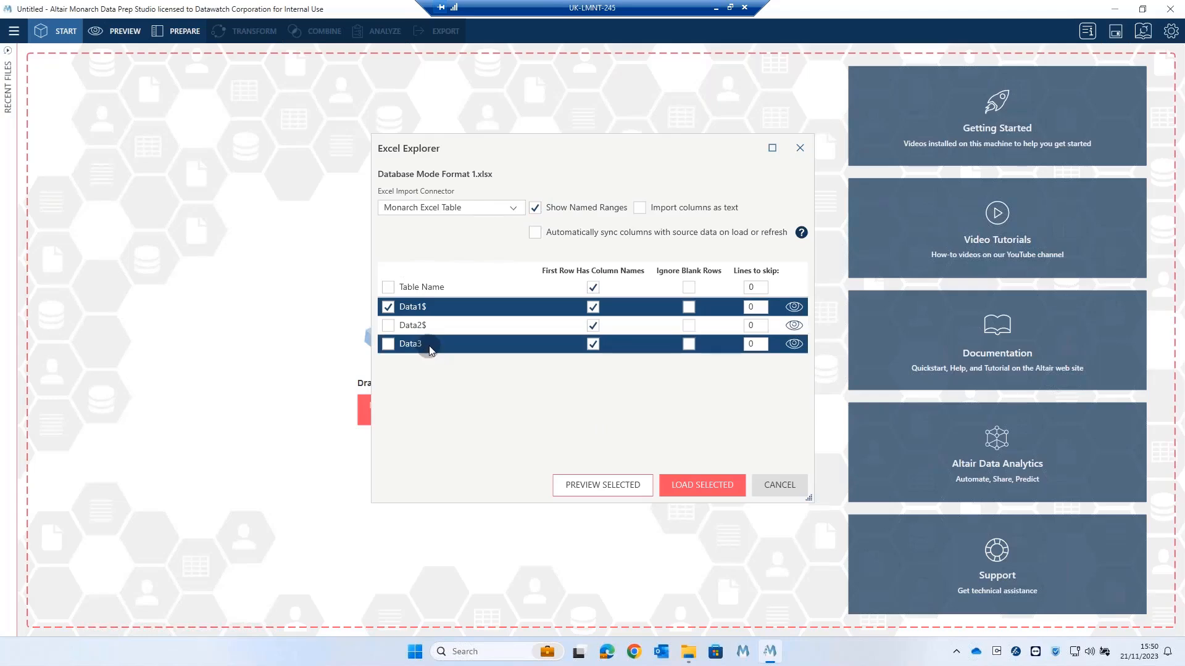
pyautogui.click(431, 360)
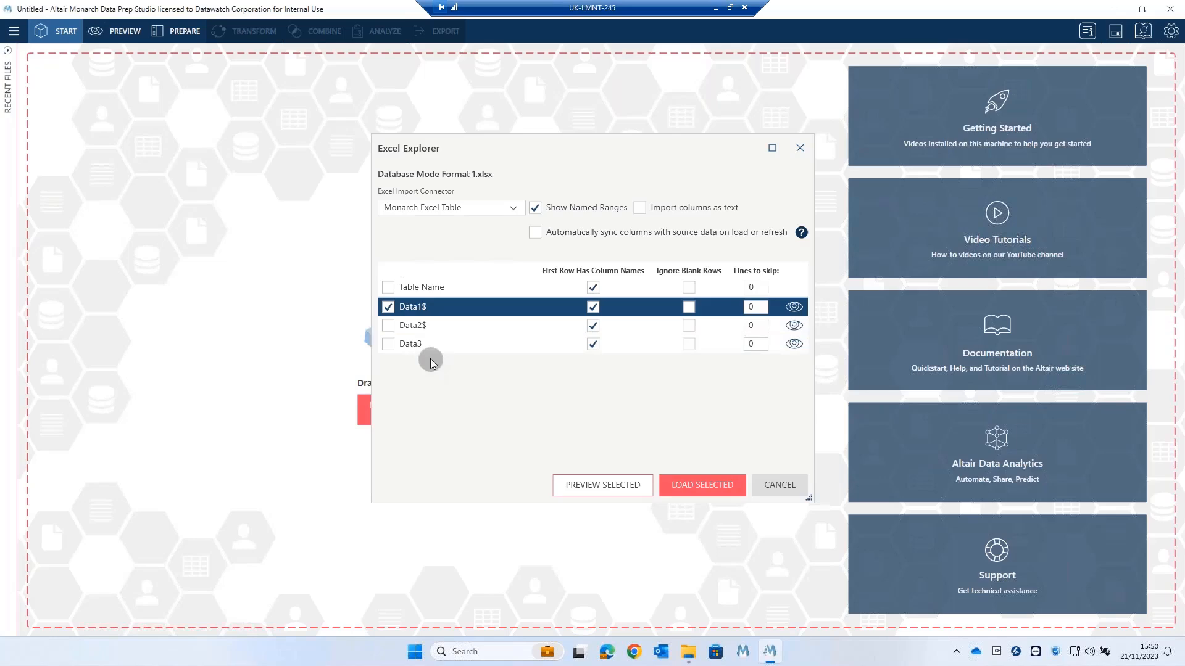
# Add Data2$ and Data3 to the tables selected for import from Database Mode Format 1.xlsx.
pyautogui.click(388, 325)
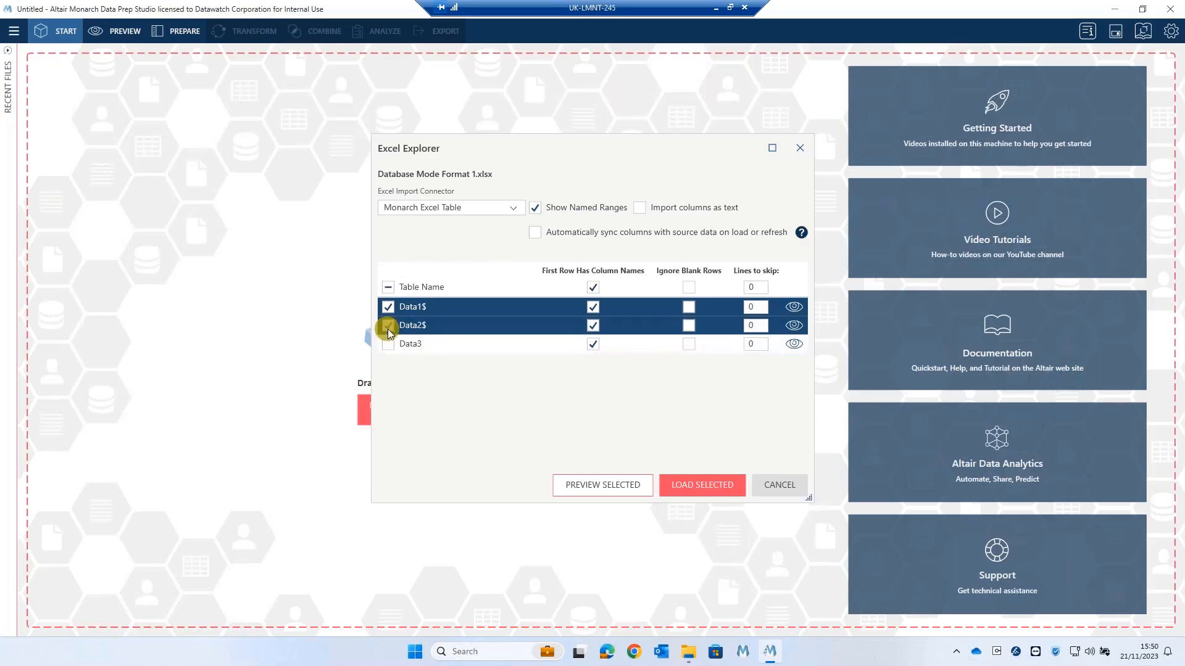
pyautogui.click(388, 345)
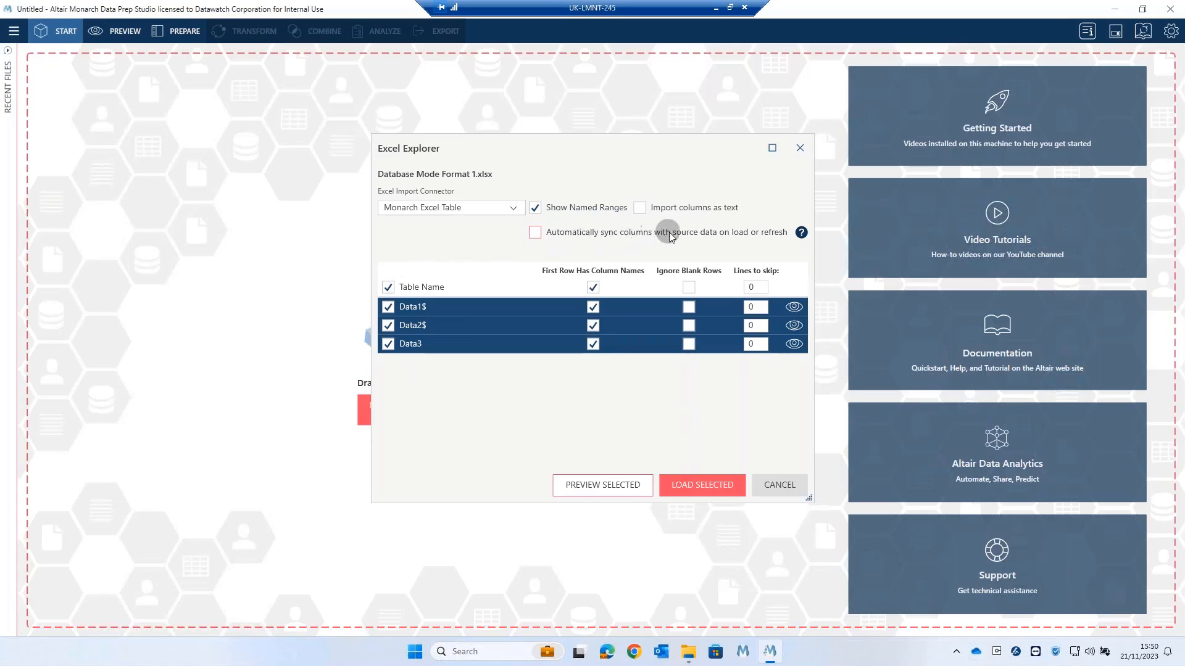
# Try the automatic column sync option for load or refresh and read its help explanation.
pyautogui.click(535, 233)
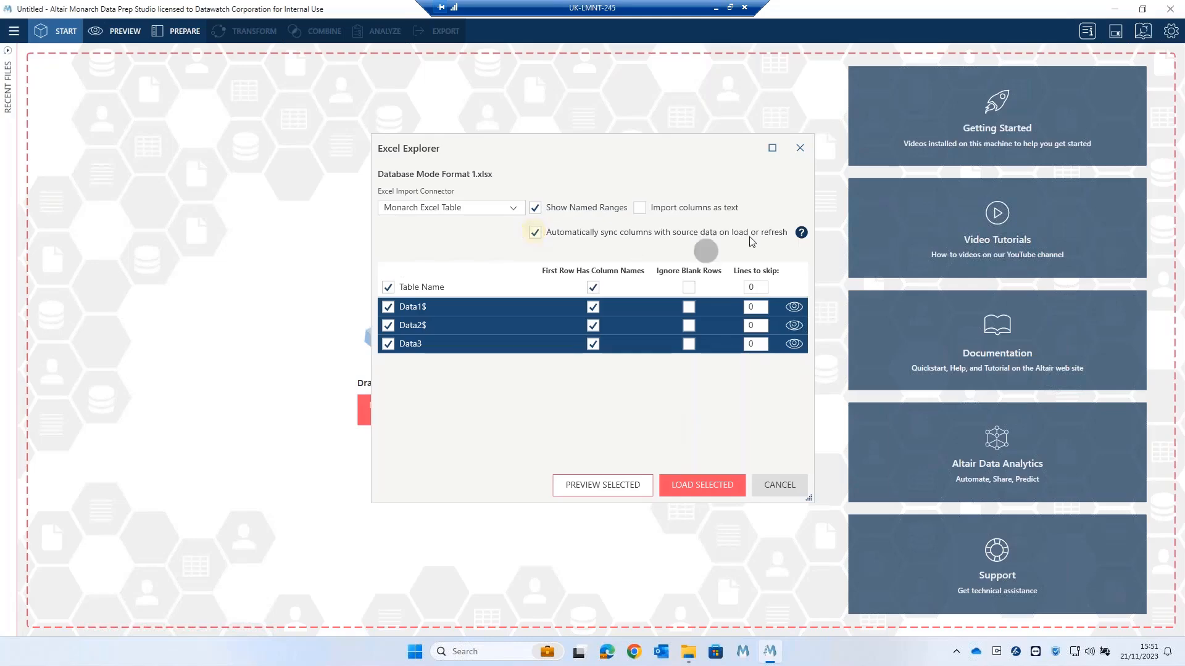
pyautogui.moveTo(801, 233)
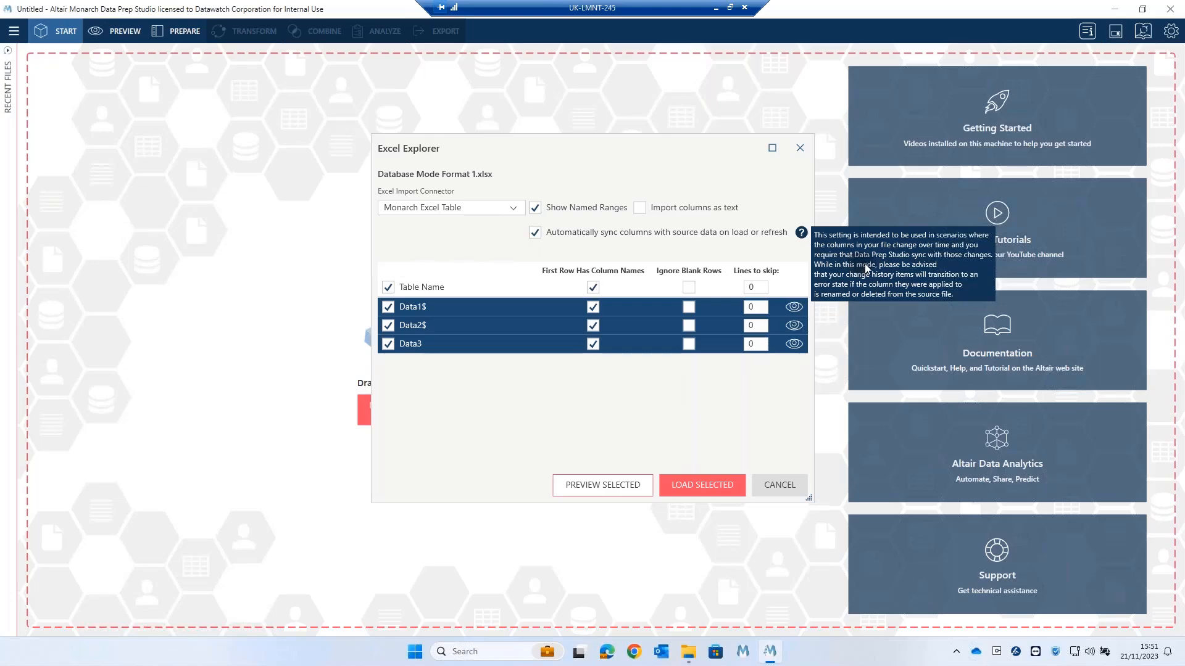
pyautogui.click(534, 233)
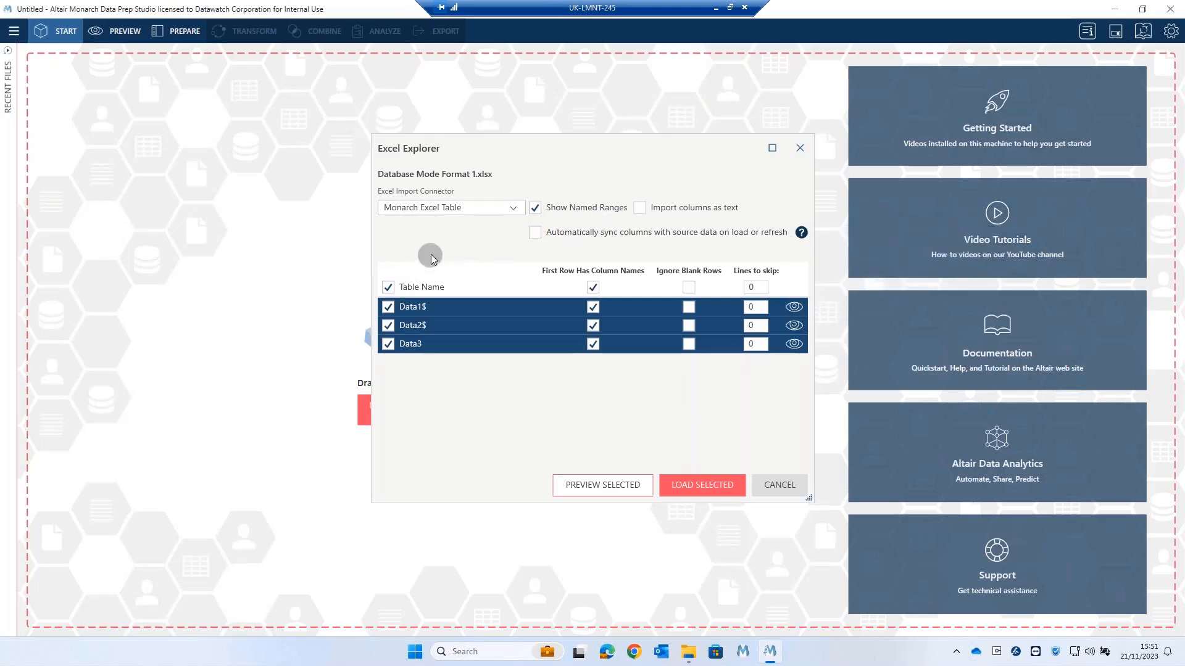
# Load the three selected tables into the workspace and view the data in Data2$ and Data3.
pyautogui.click(691, 485)
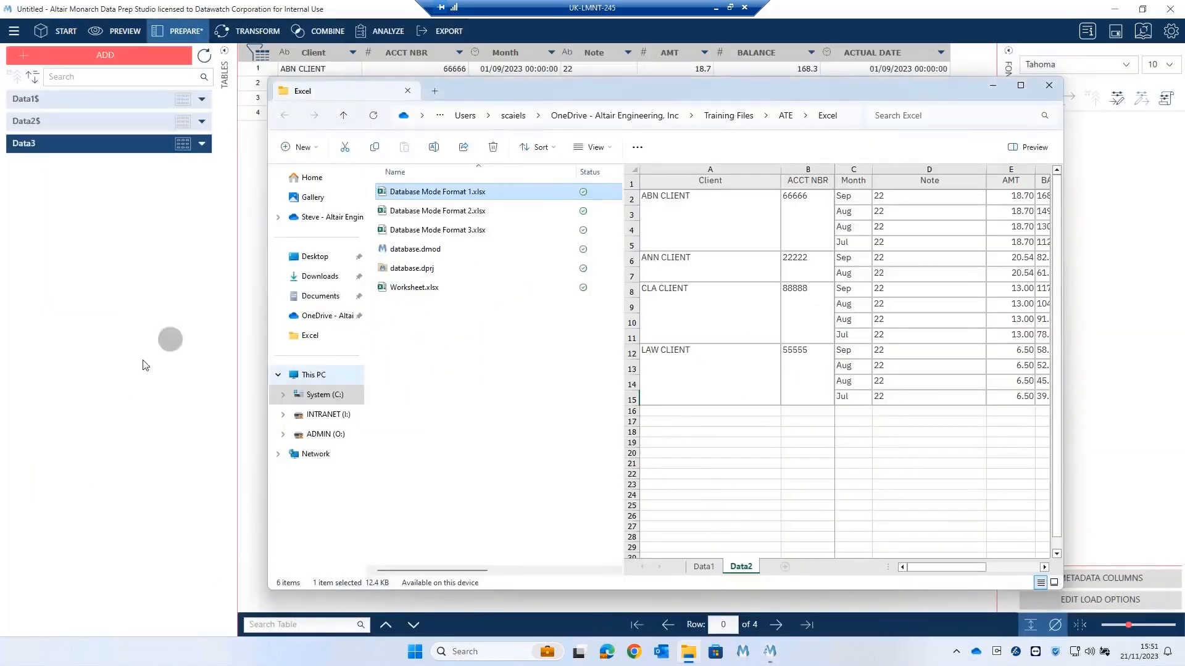
pyautogui.click(118, 368)
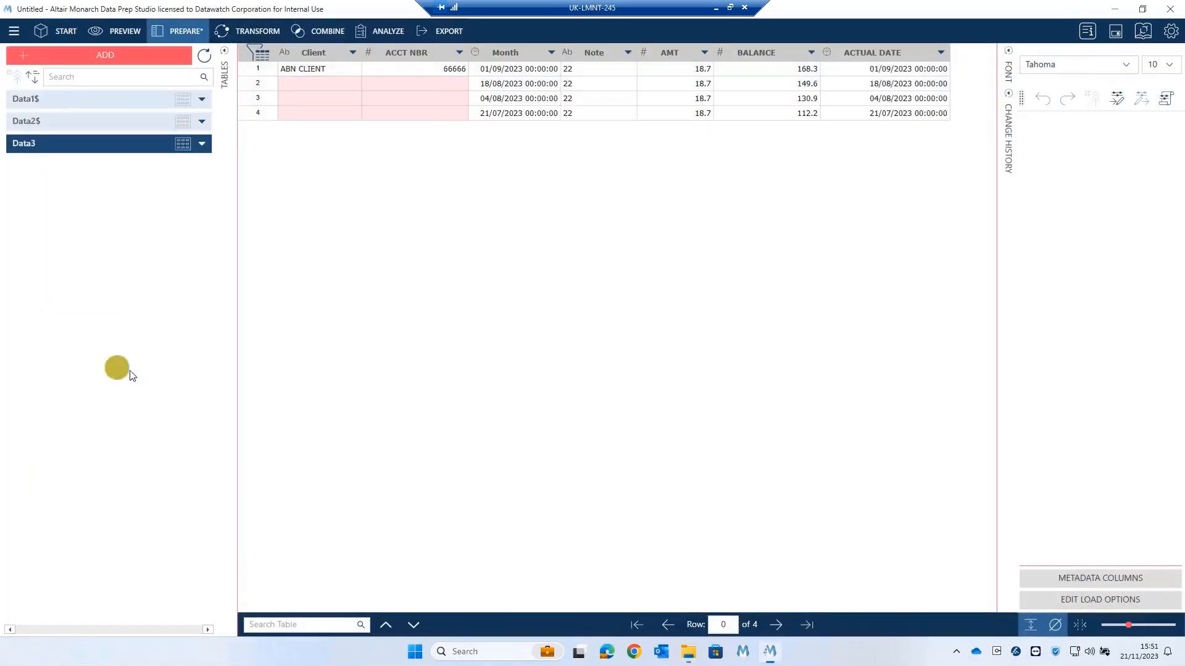
pyautogui.click(69, 119)
pyautogui.click(69, 142)
# Append the Data1$, Data2$ and Data3 tables, matching columns on name.
pyautogui.click(70, 101)
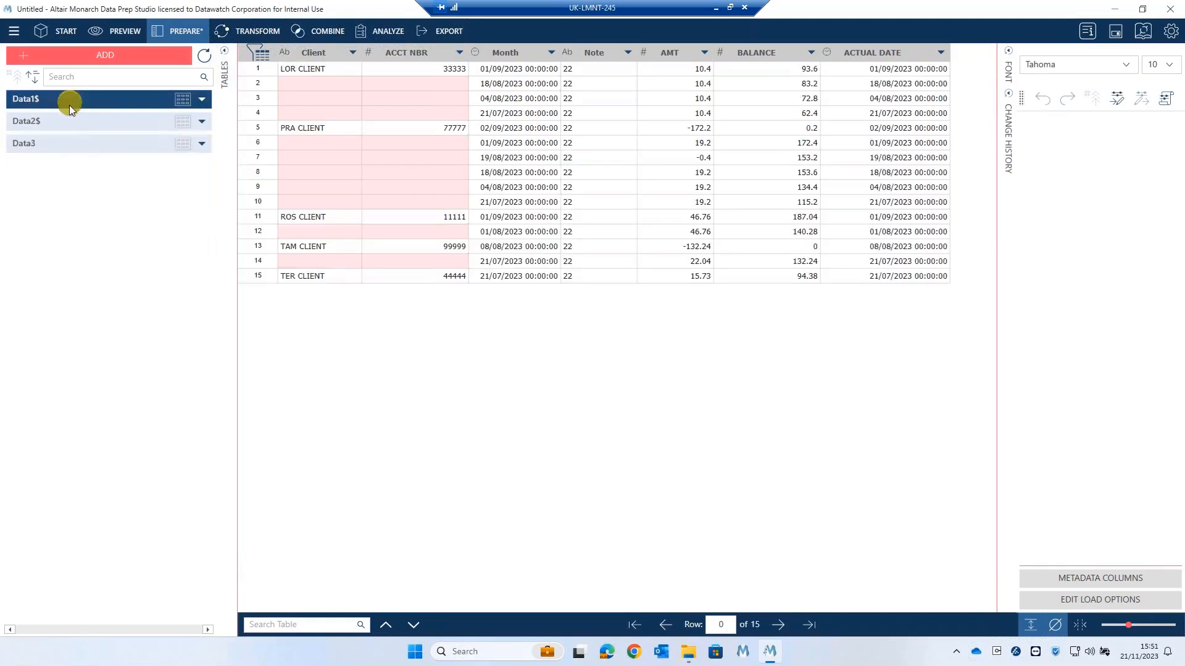
pyautogui.keyDown('shift'); pyautogui.click(71, 143); pyautogui.keyUp('shift')
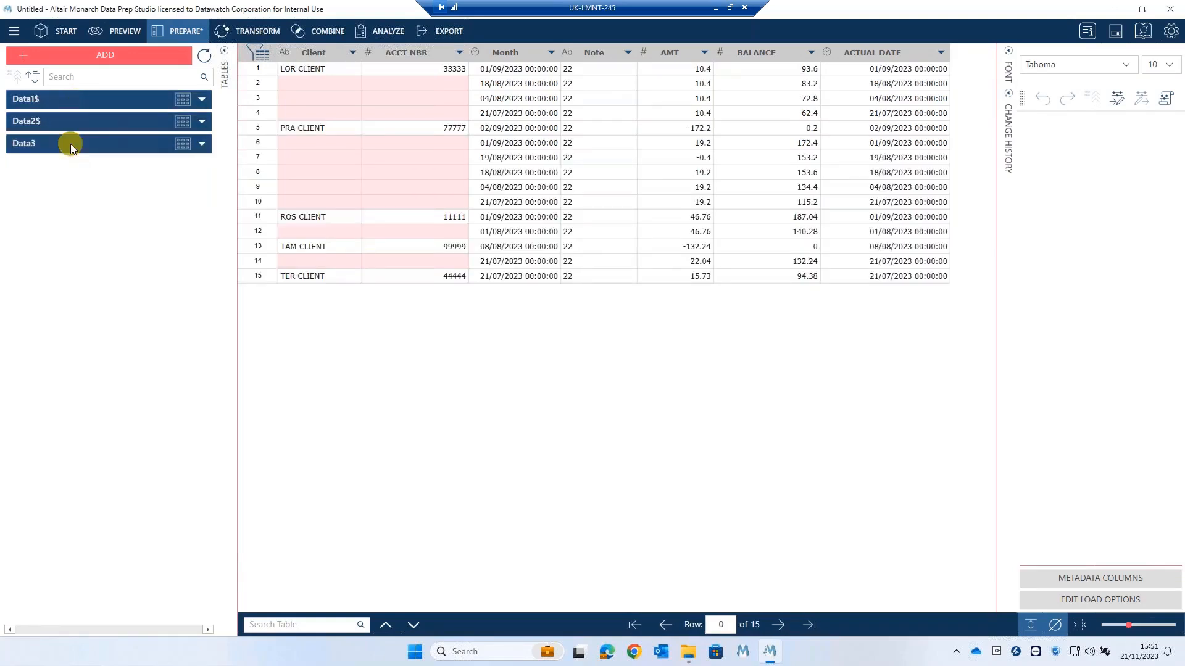
pyautogui.rightClick(86, 102)
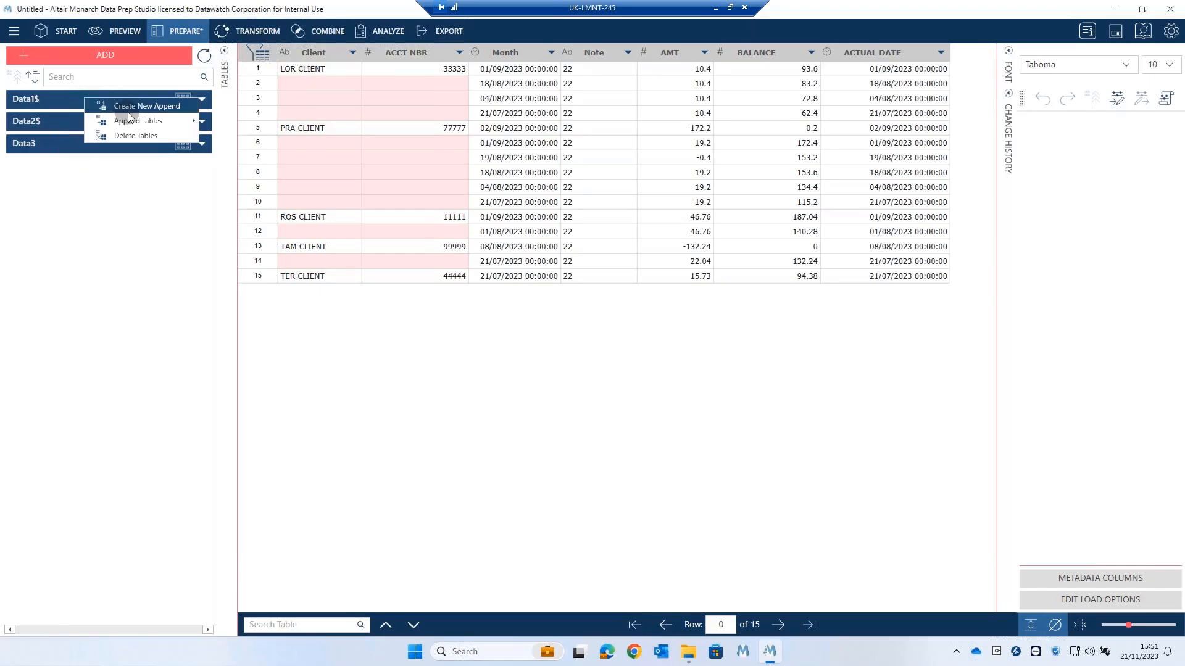
pyautogui.moveTo(136, 126)
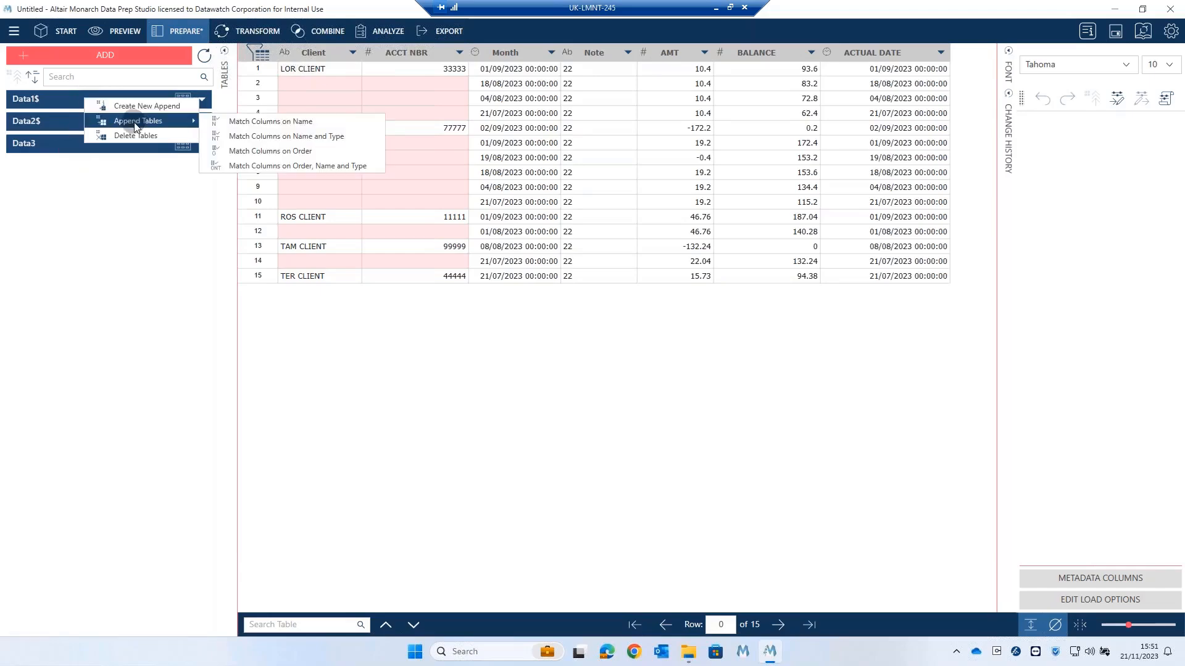
pyautogui.click(233, 121)
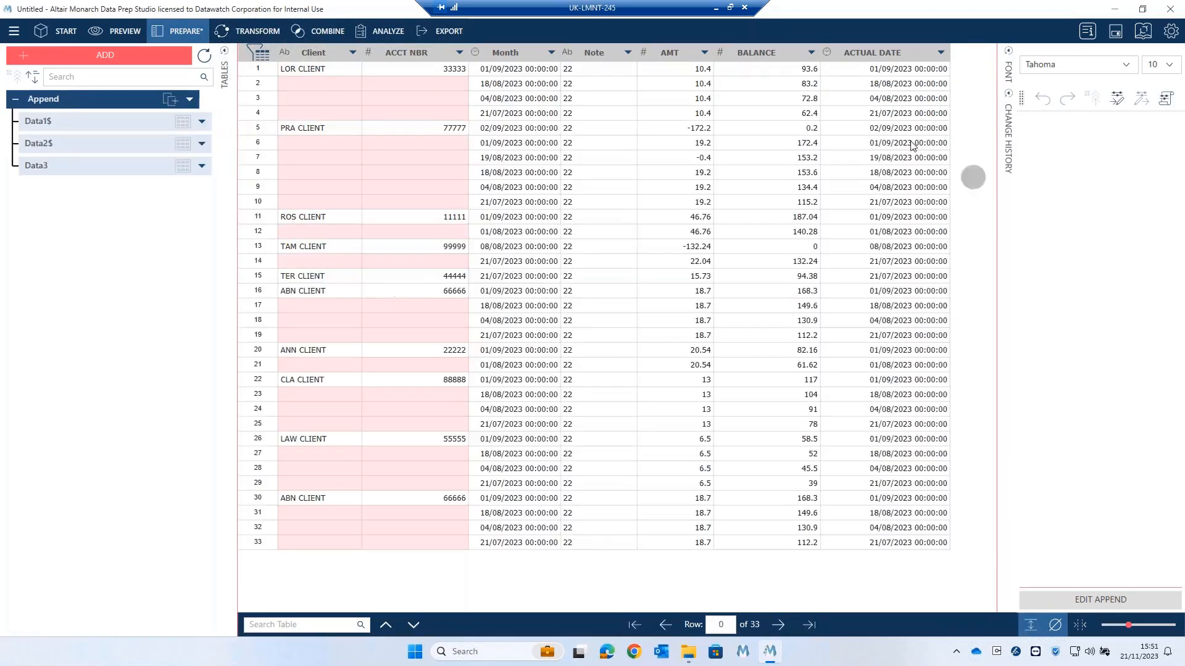
# Fill the nulls in the Client and ACCT NBR columns of the appended table using the previous row.
pyautogui.rightClick(323, 87)
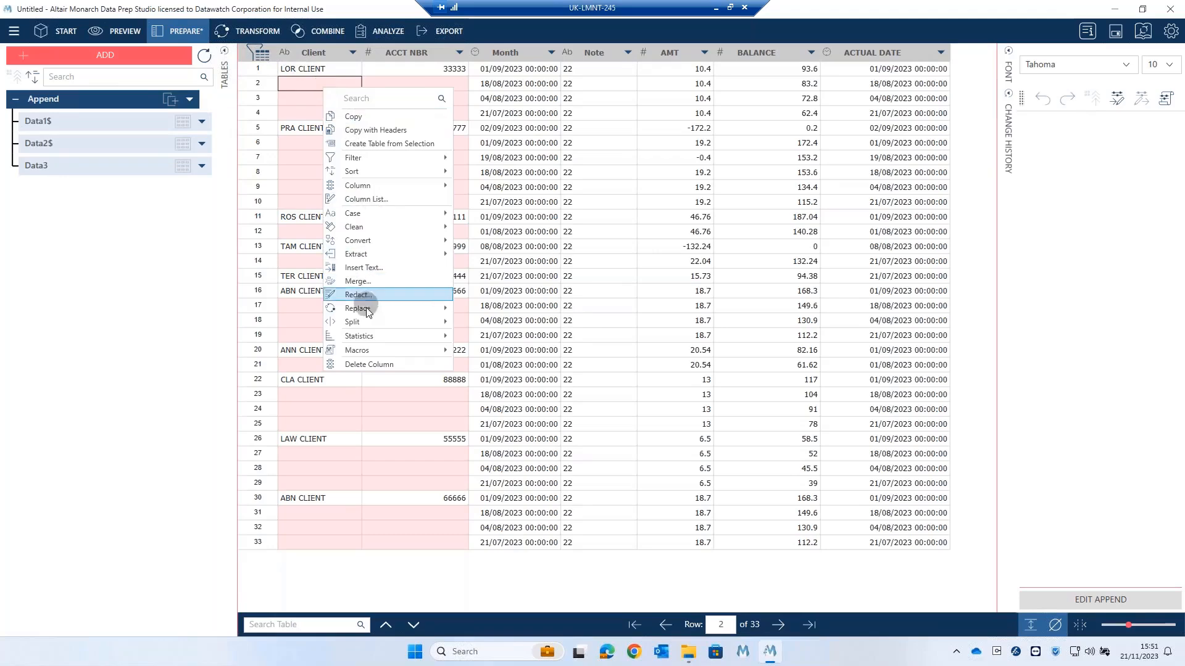
pyautogui.moveTo(358, 308)
pyautogui.click(492, 310)
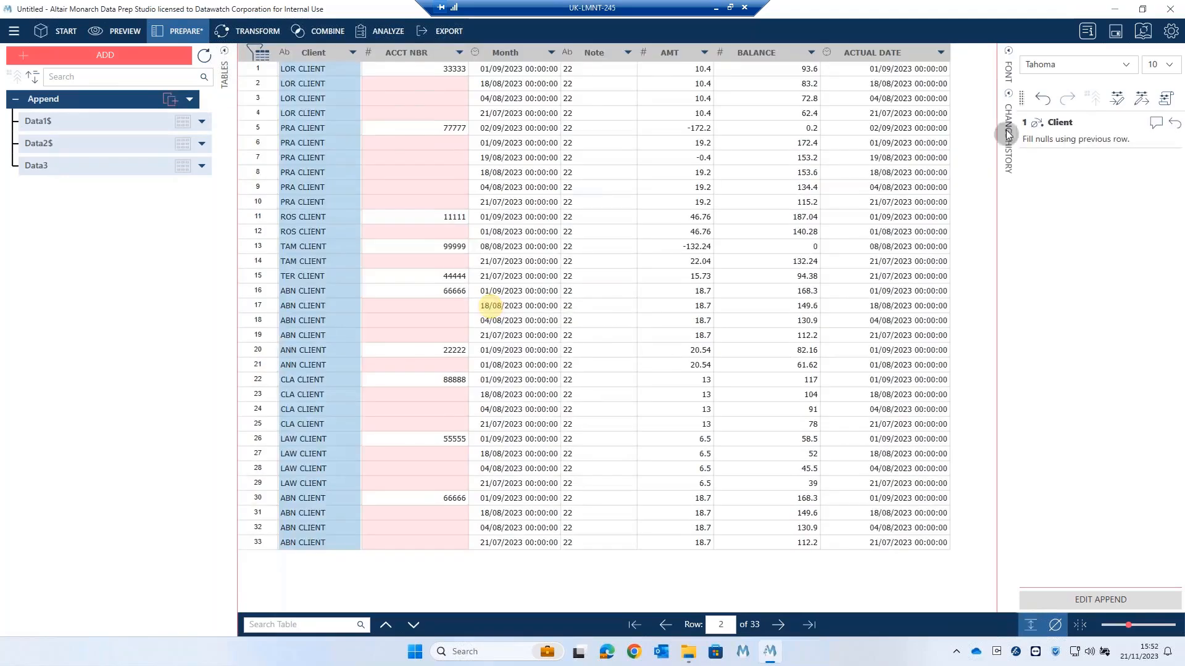
pyautogui.moveTo(412, 196); pyautogui.dragTo(415, 193)
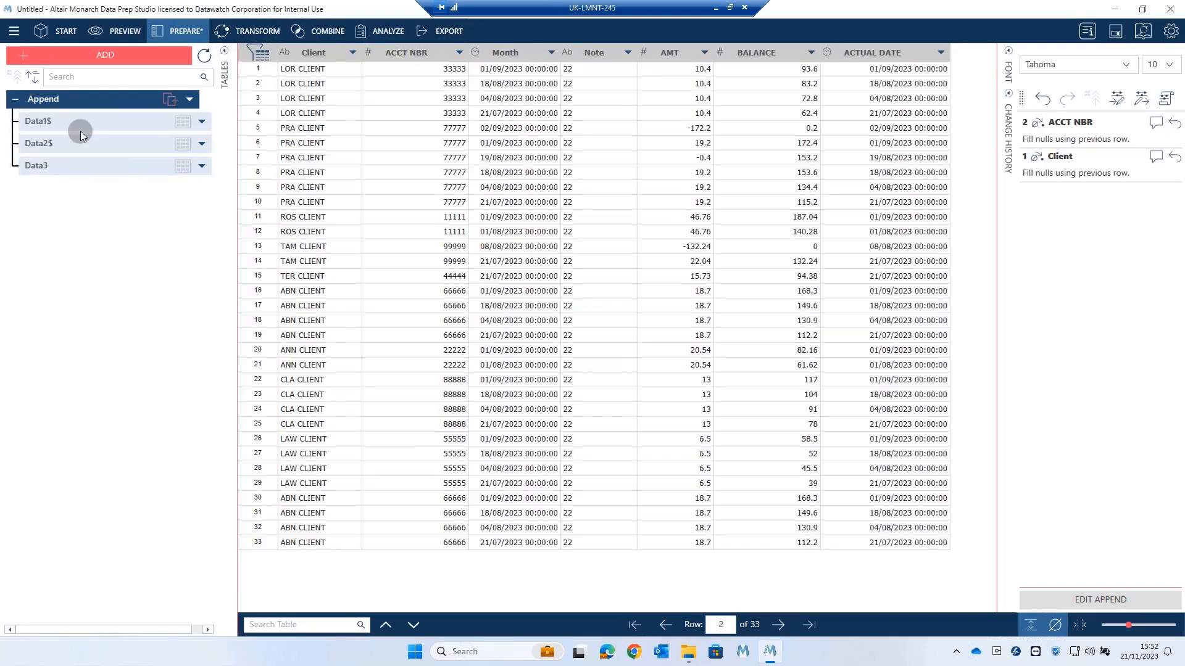
# Save the workspace as database, a Data Prep Workspace file, in the Excel training folder.
pyautogui.click(14, 31)
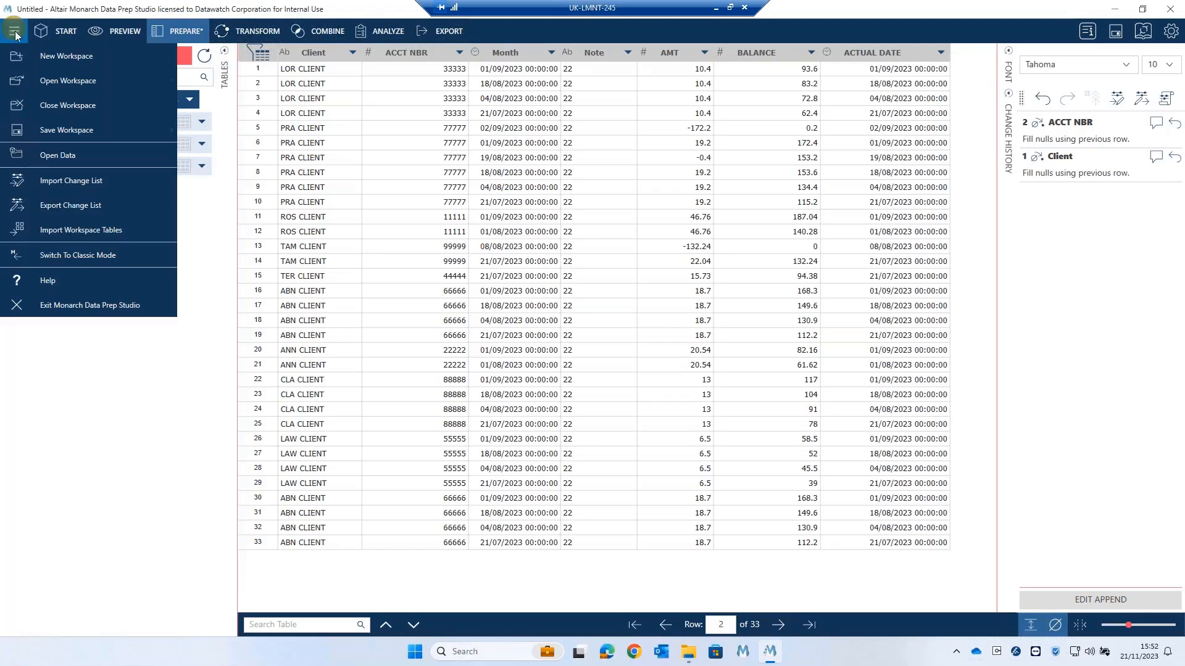
pyautogui.moveTo(69, 125)
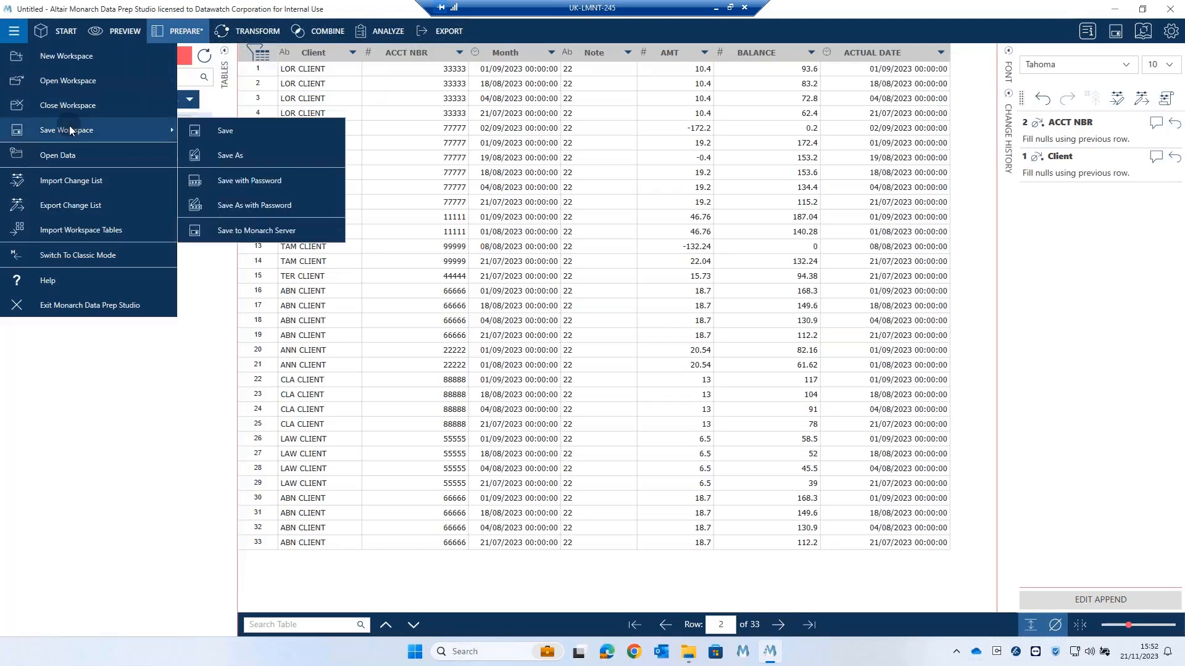
pyautogui.click(221, 132)
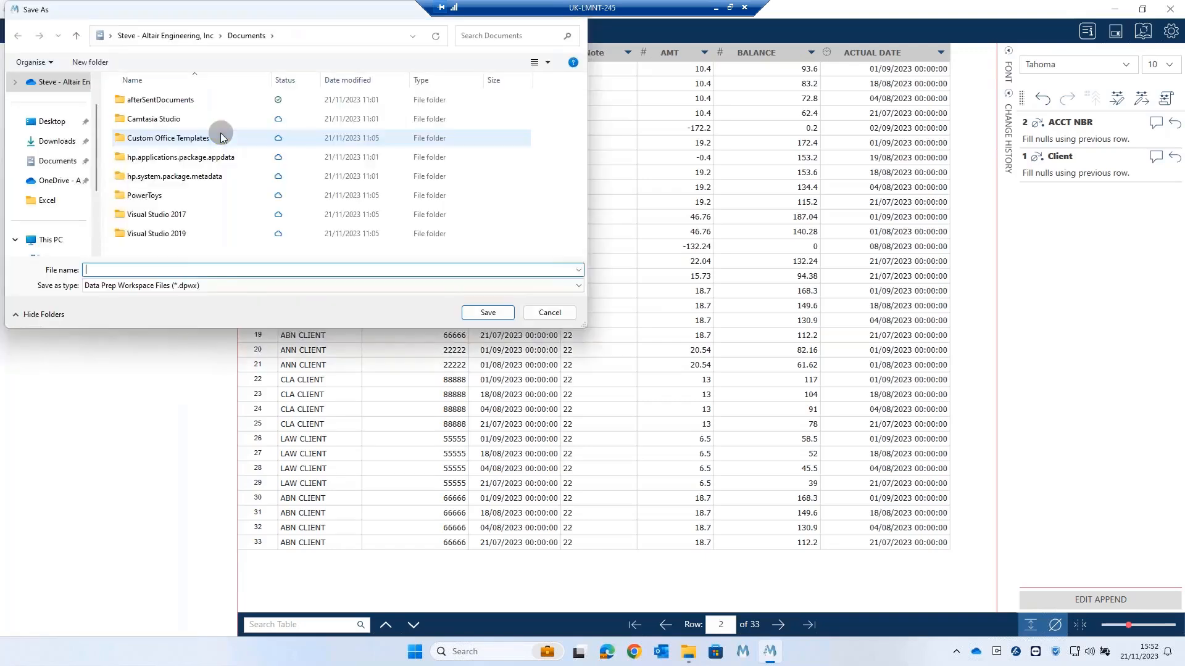
pyautogui.click(47, 200)
pyautogui.click(142, 269)
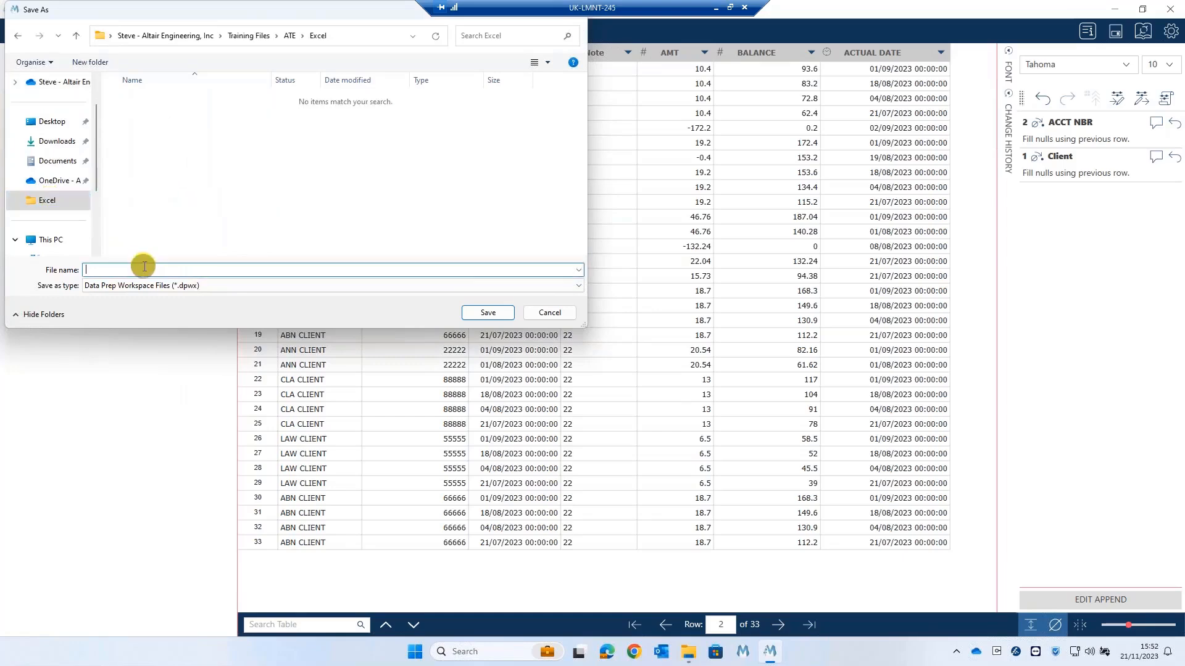
pyautogui.write('database')
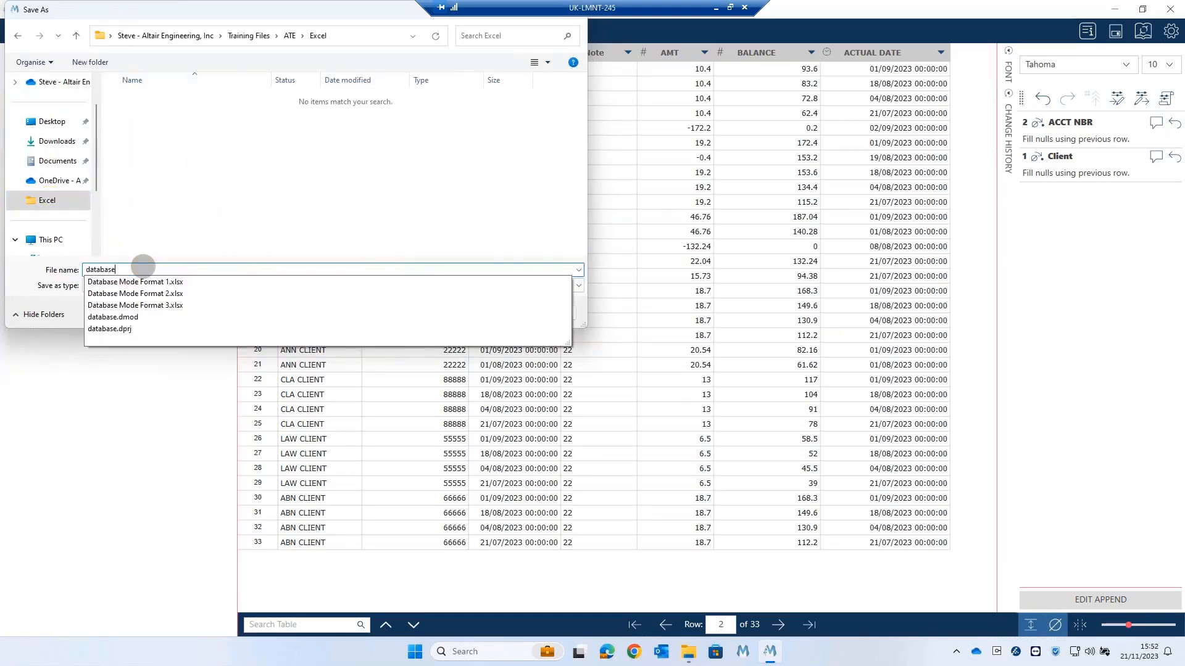
pyautogui.press('Return')
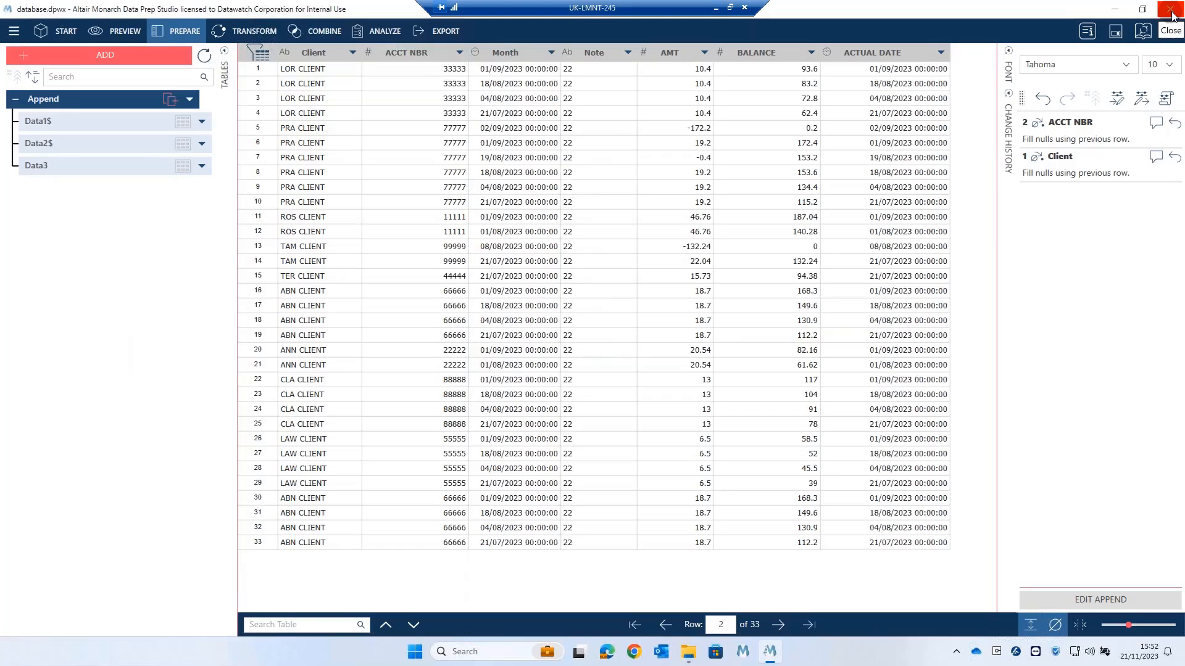
# Close Data Prep Studio and rename Database Mode Format 1.xlsx to xDatabase Mode Format 1.xlsx in File Explorer.
pyautogui.click(1171, 14)
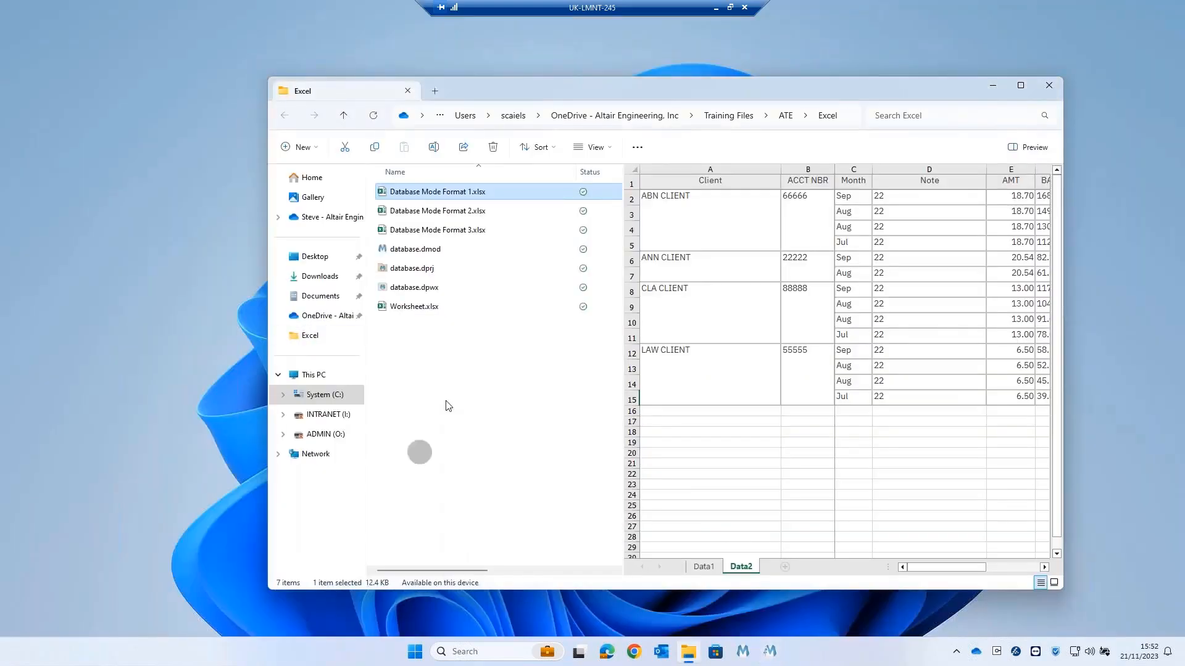
pyautogui.click(423, 194)
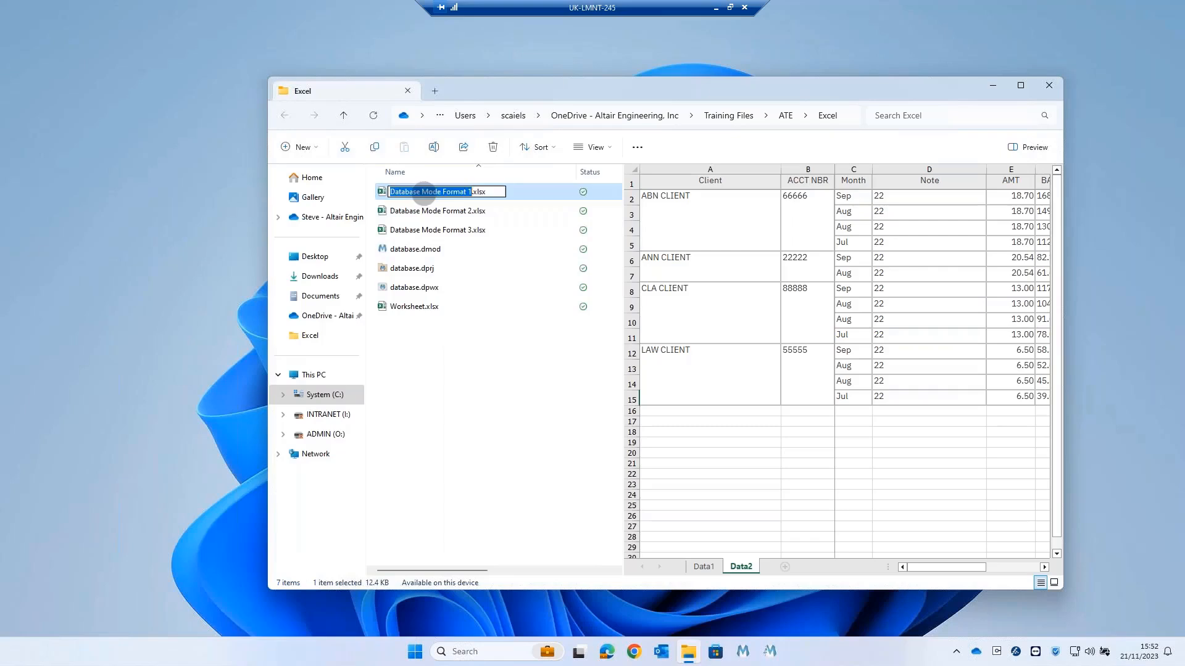
pyautogui.press('Home')
pyautogui.write('x')
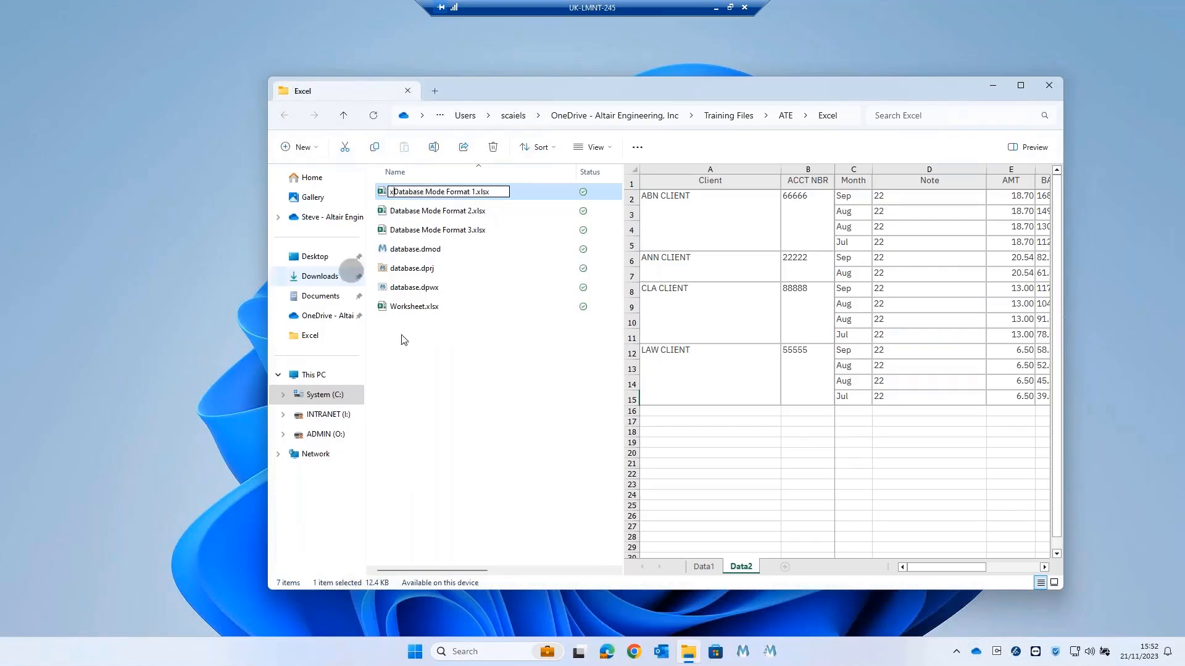
pyautogui.click(425, 364)
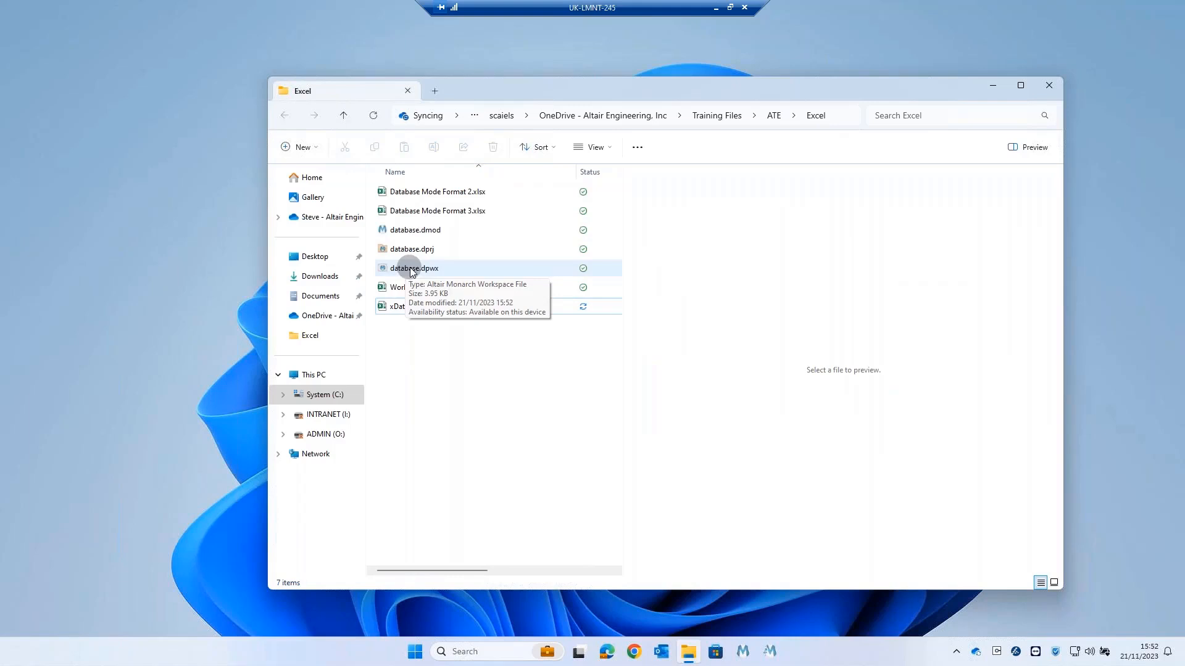
# Open database.dpwx from File Explorer in Data Prep Studio and point its missing source file to Database Mode Format 2.xlsx.
pyautogui.click(412, 270)
pyautogui.doubleClick(400, 270)
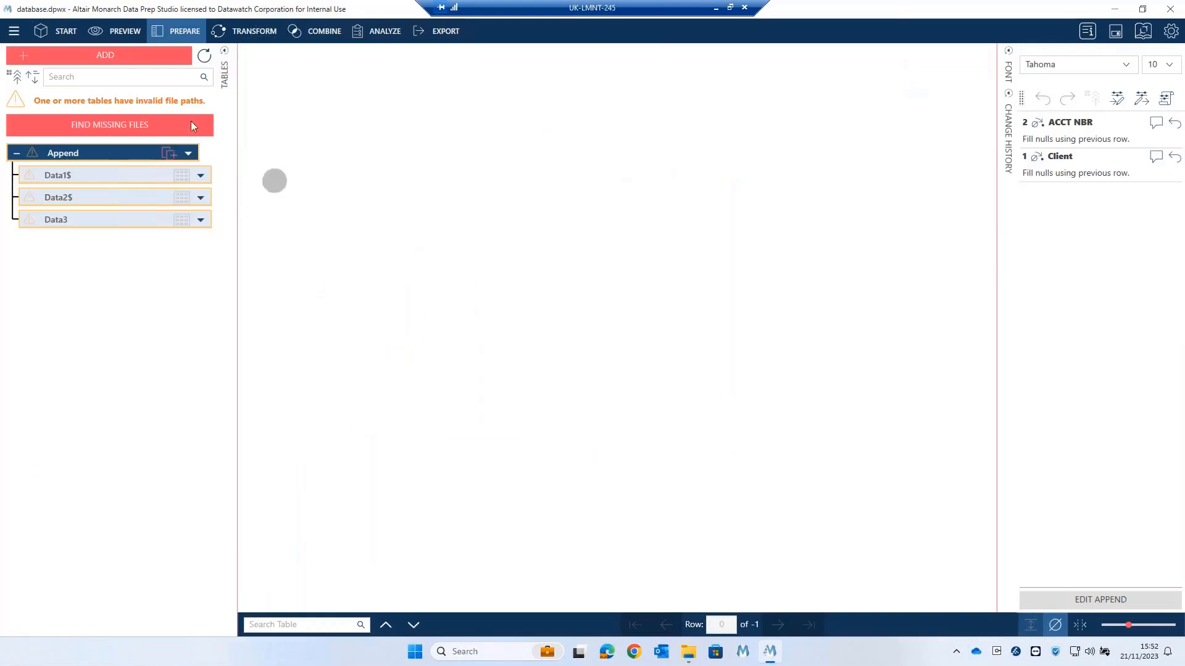
pyautogui.click(136, 124)
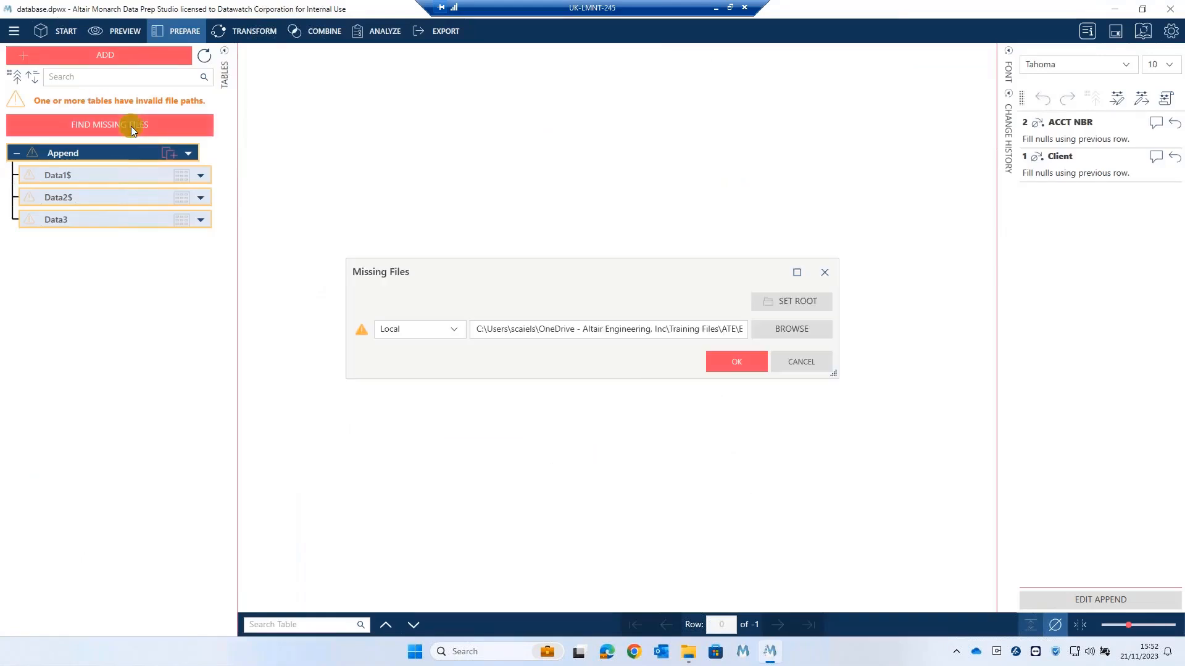
pyautogui.click(771, 327)
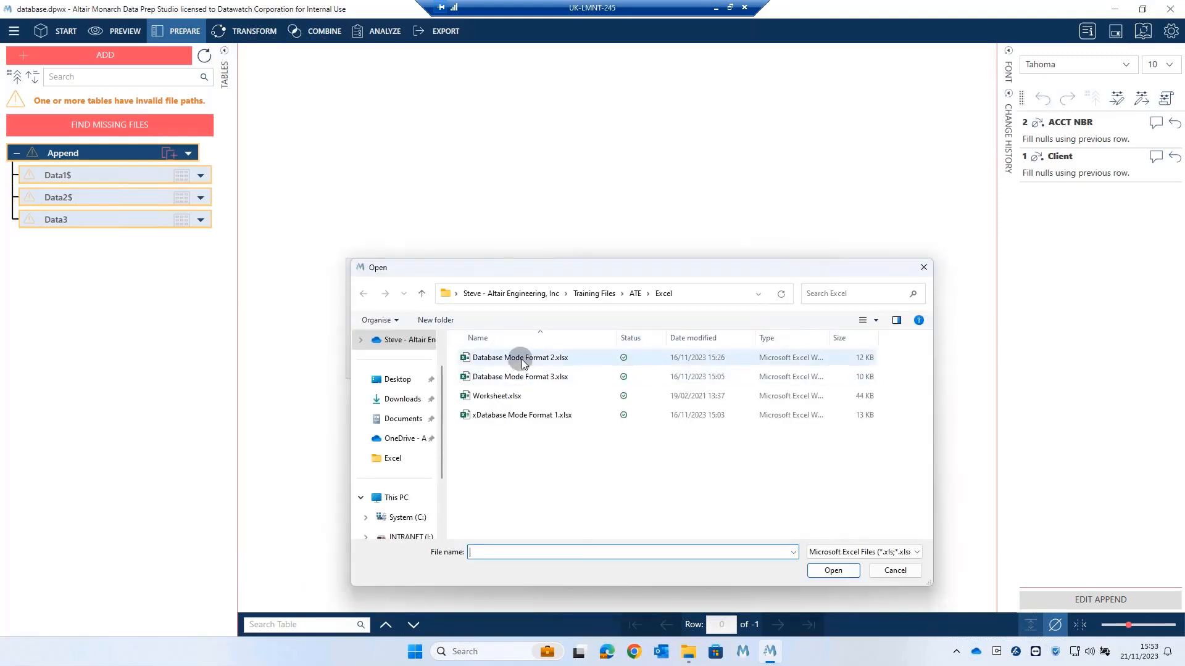
pyautogui.doubleClick(520, 358)
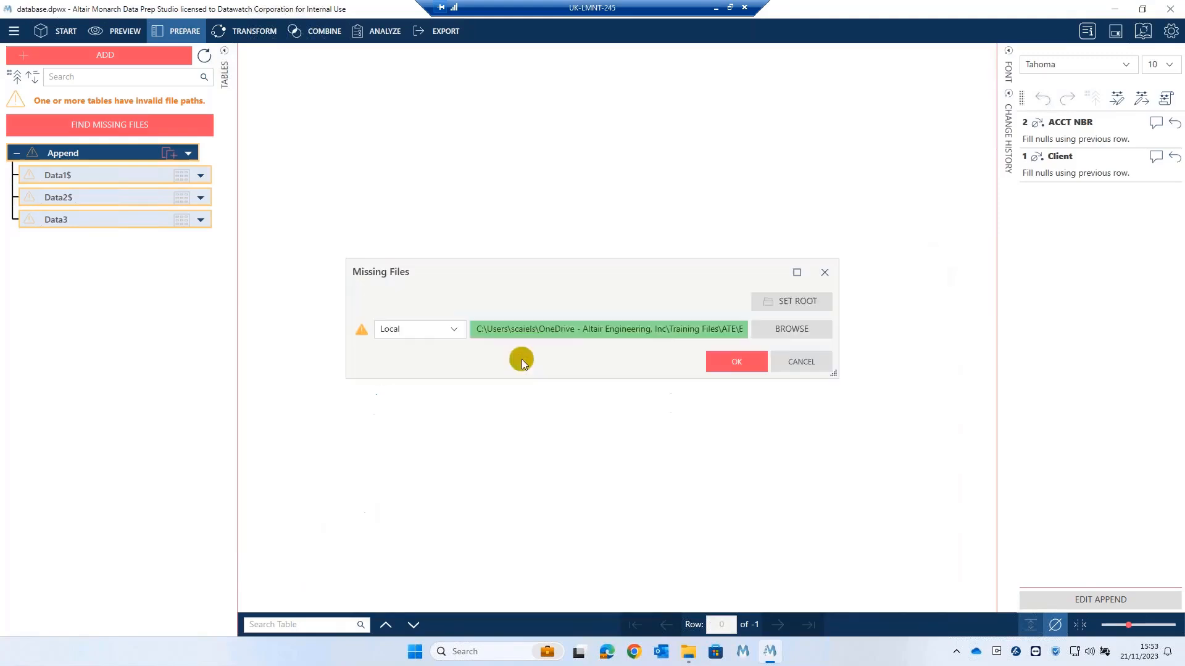
pyautogui.click(719, 362)
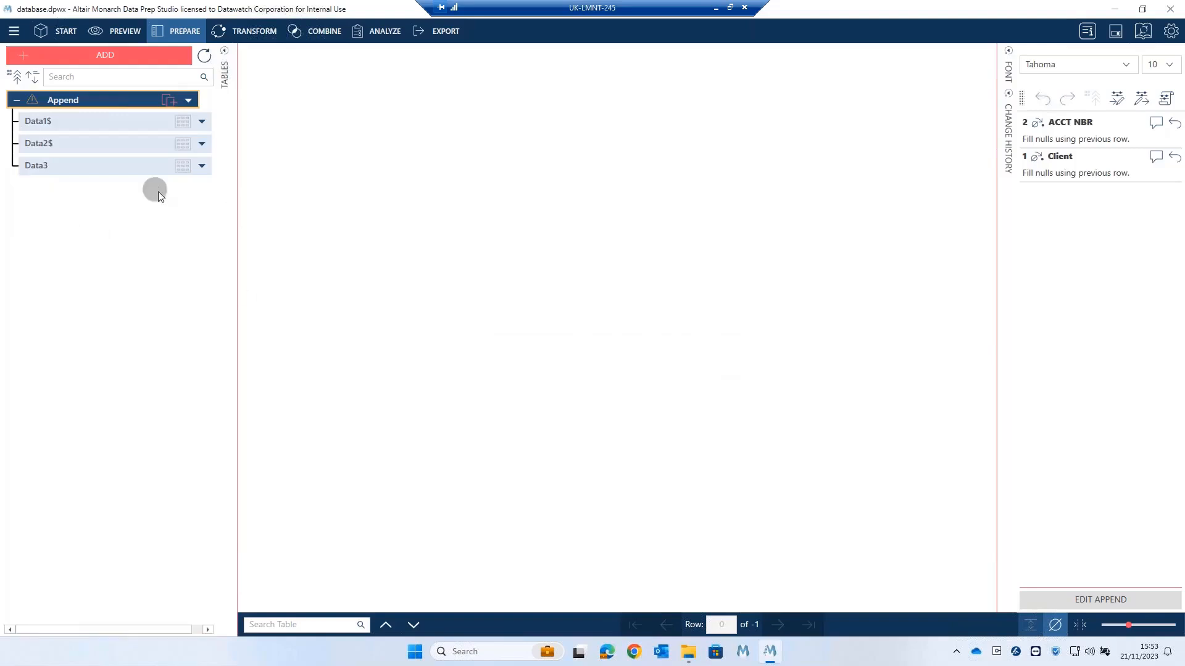
# Check the Append table and its source tables Data1$, Data2$ and Data3 for missing-column errors.
pyautogui.click(76, 100)
pyautogui.click(85, 165)
pyautogui.click(83, 145)
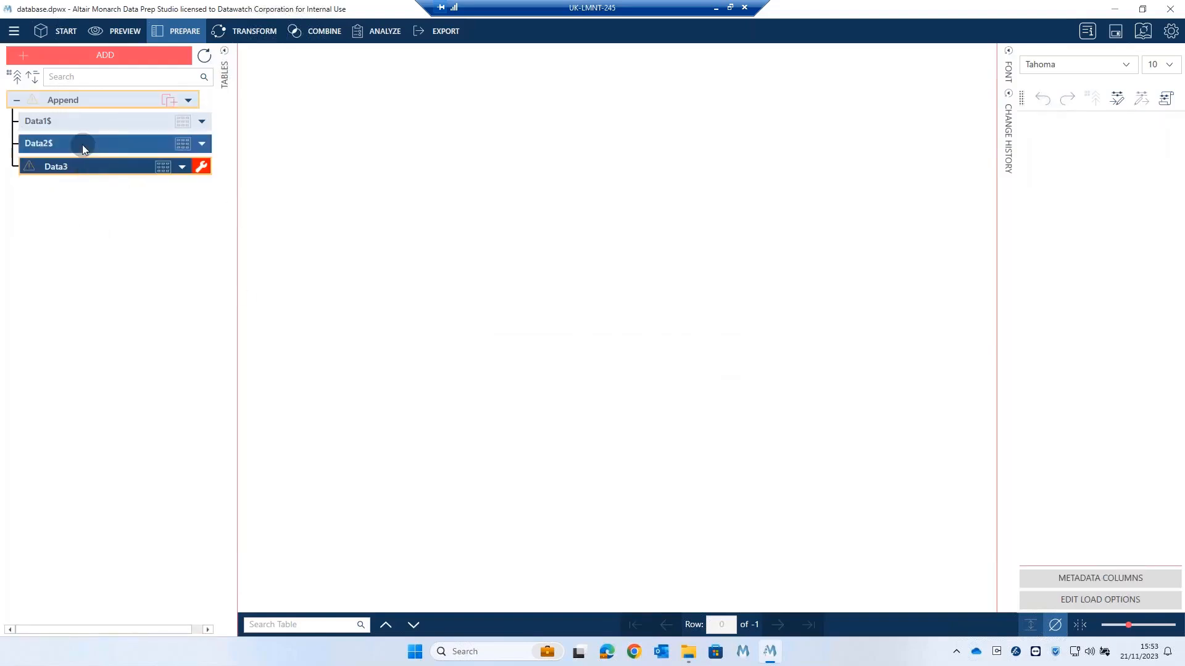
pyautogui.click(80, 123)
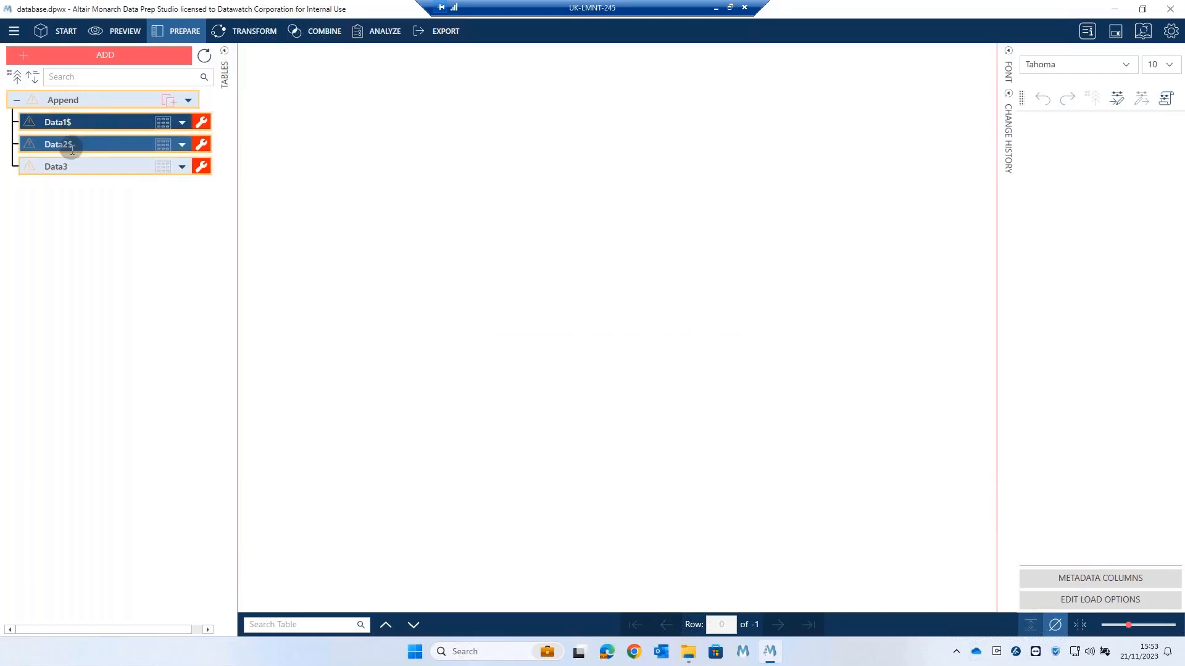
pyautogui.keyDown('ctrl'); pyautogui.click(78, 169); pyautogui.keyUp('ctrl')
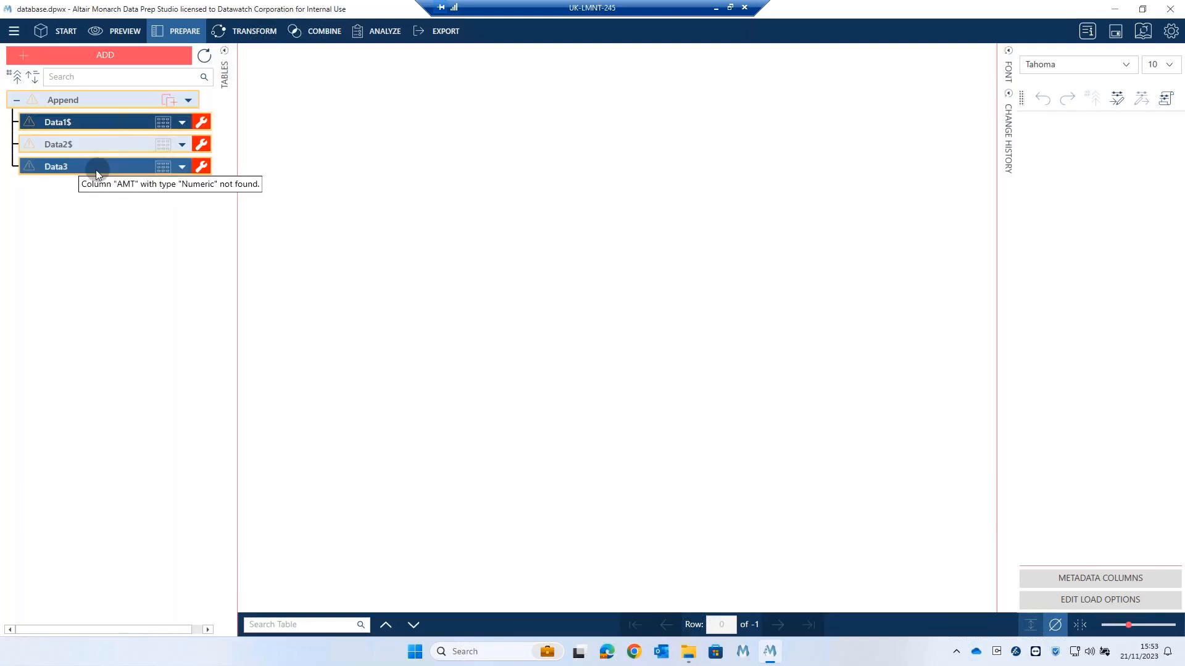
# Rescan and redefine the columns of the Data3 table in its load options.
pyautogui.click(182, 166)
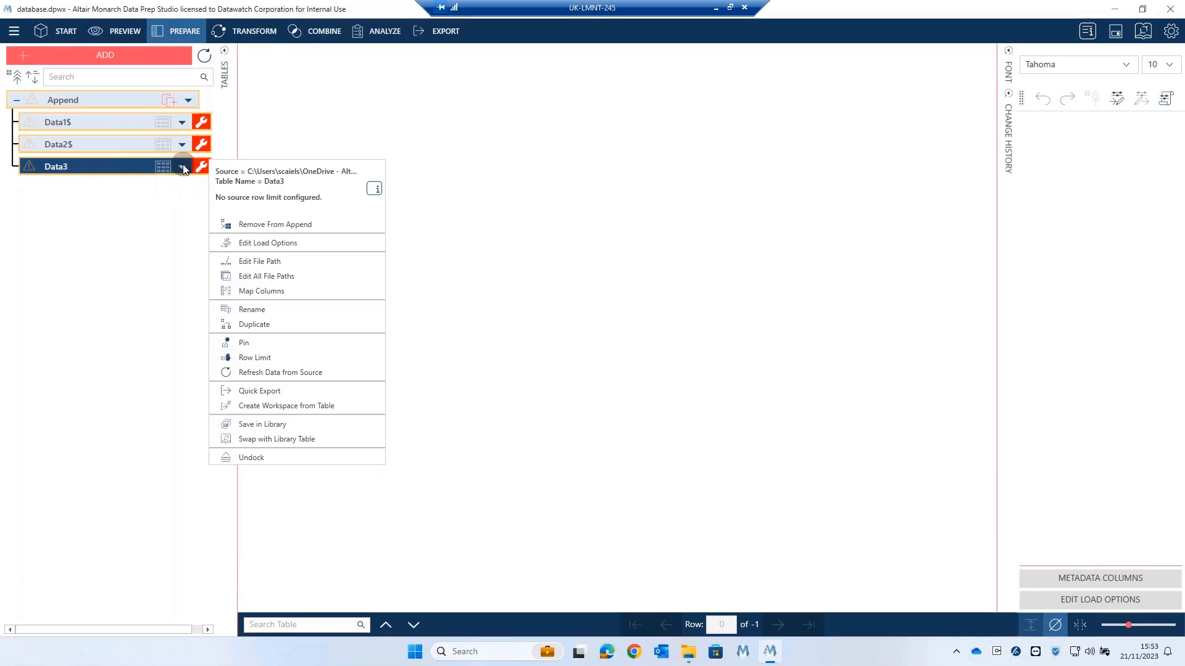
pyautogui.click(268, 243)
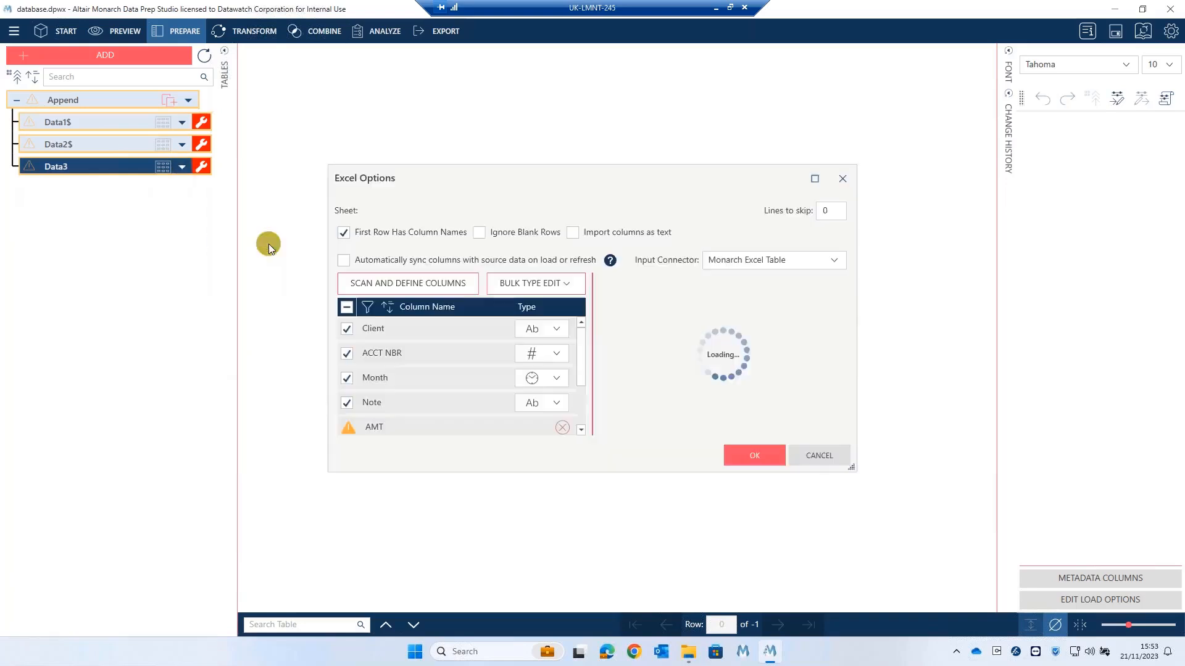
pyautogui.click(380, 282)
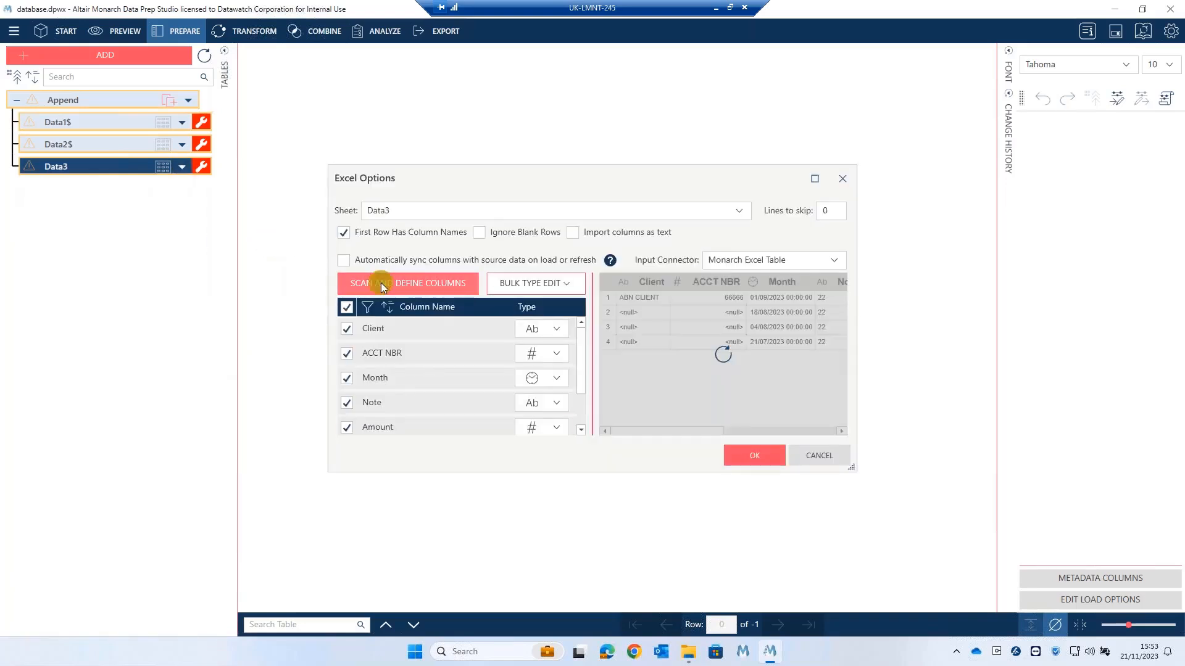
pyautogui.click(748, 460)
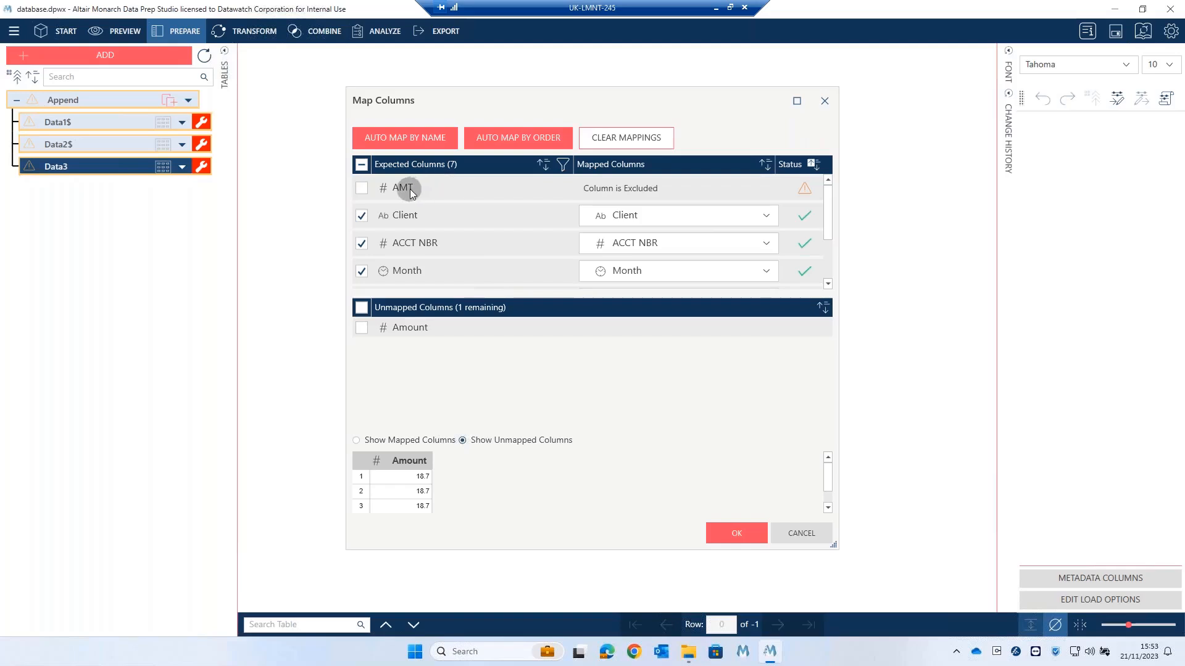
pyautogui.click(362, 328)
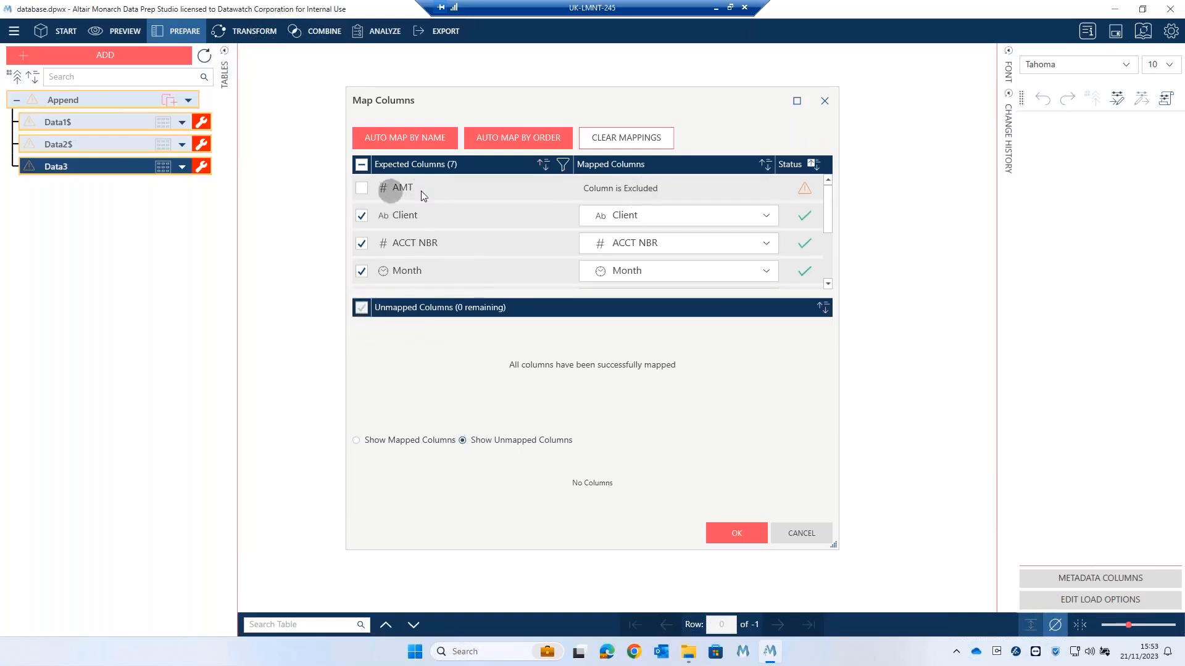
pyautogui.scroll(-3, 442, 213)
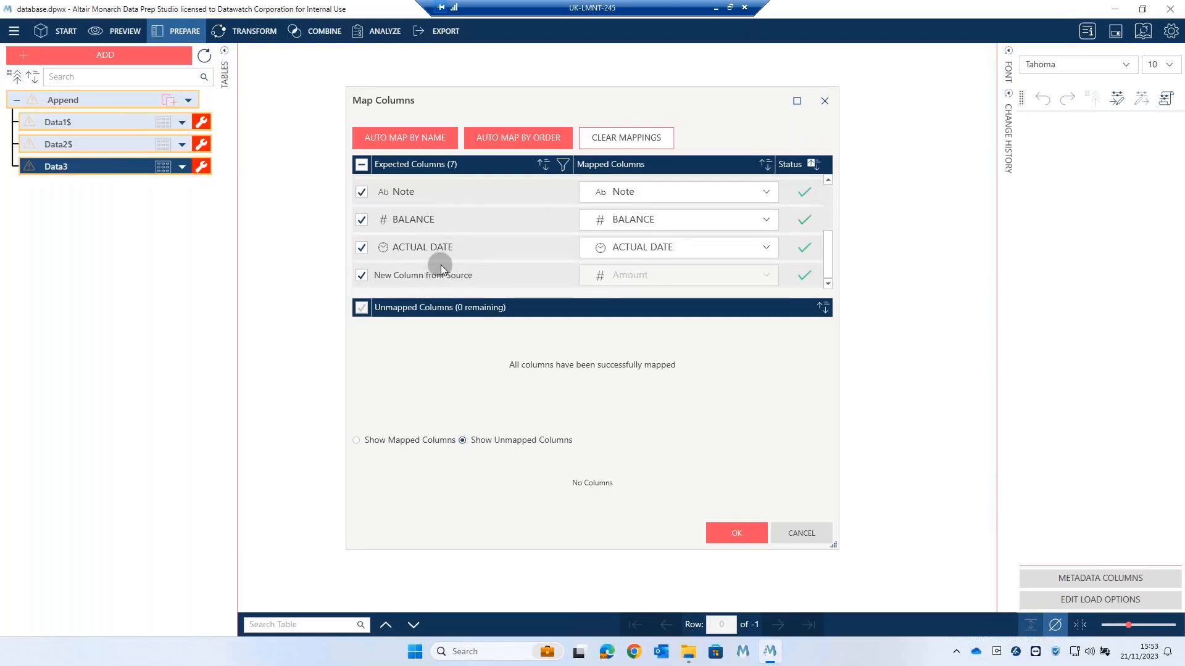
pyautogui.click(361, 275)
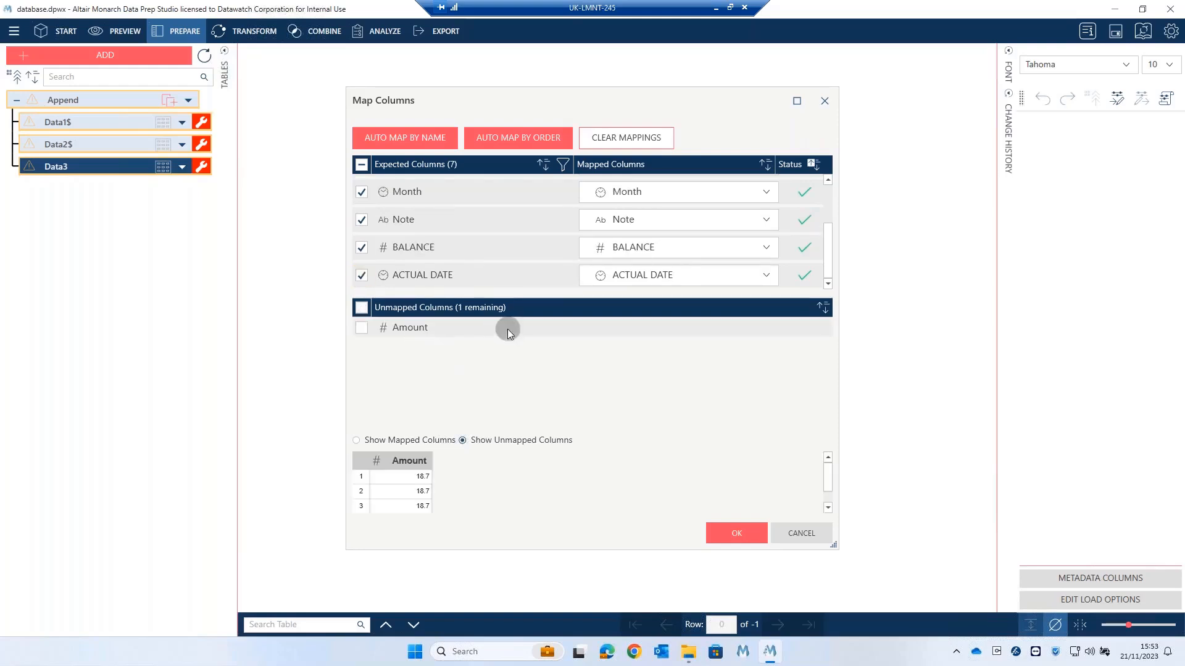
# Include the expected AMT column of Data3 and map it to the source column Amount.
pyautogui.scroll(3, 460, 250)
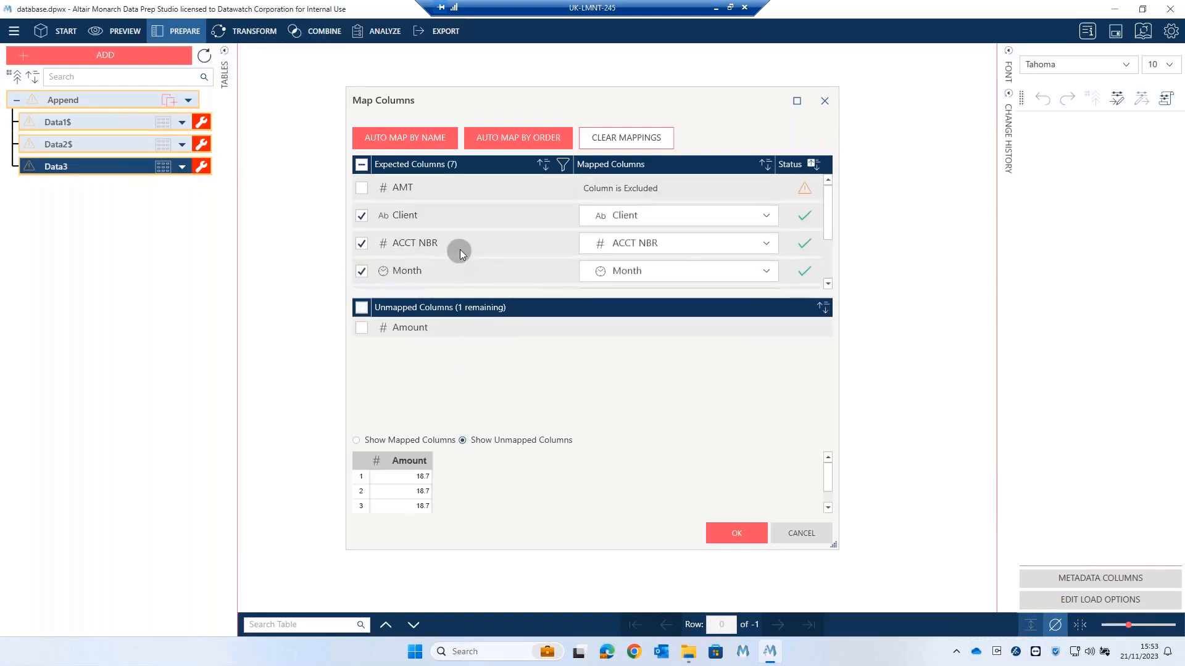
pyautogui.click(361, 188)
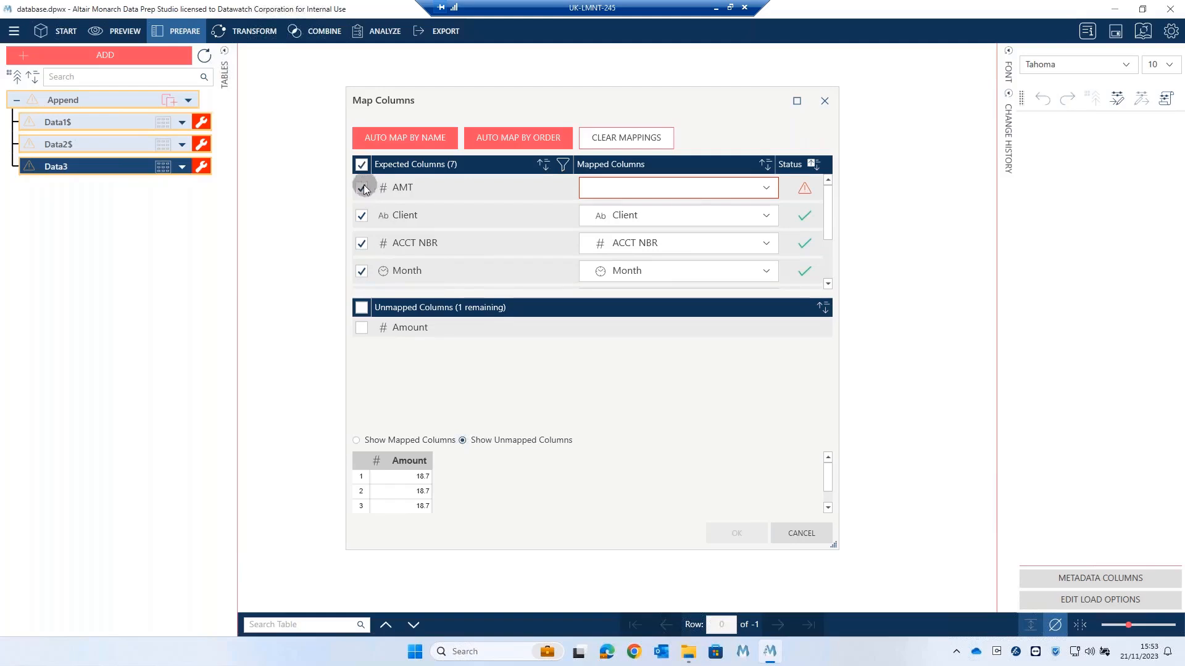
pyautogui.click(761, 191)
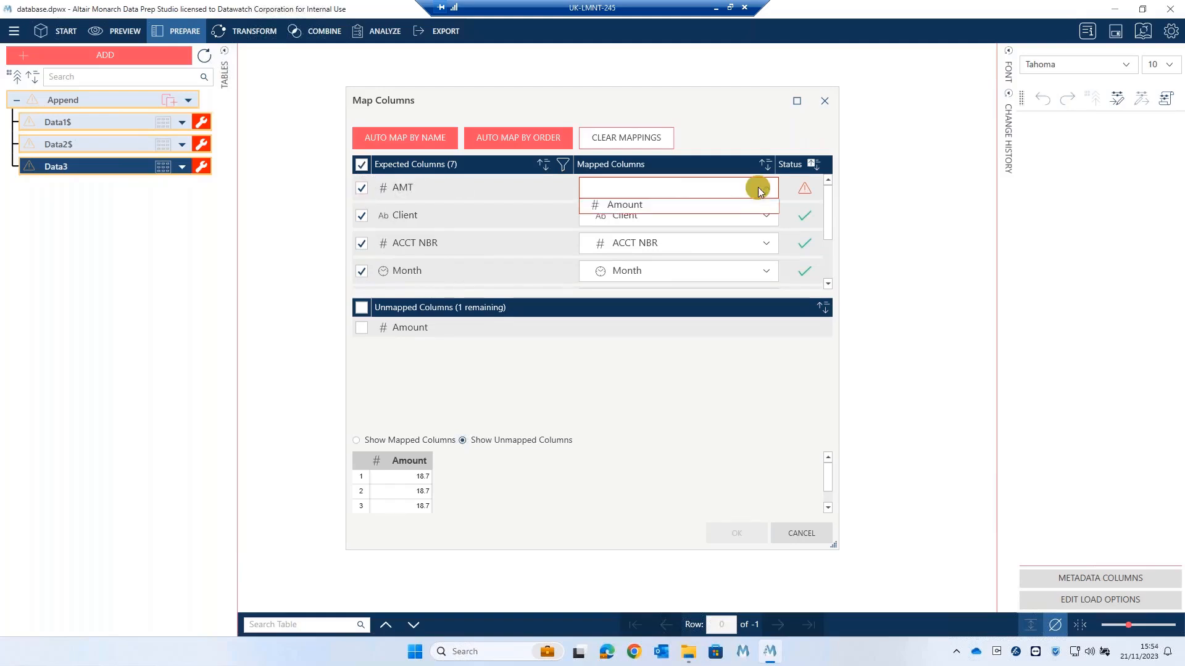
pyautogui.click(633, 209)
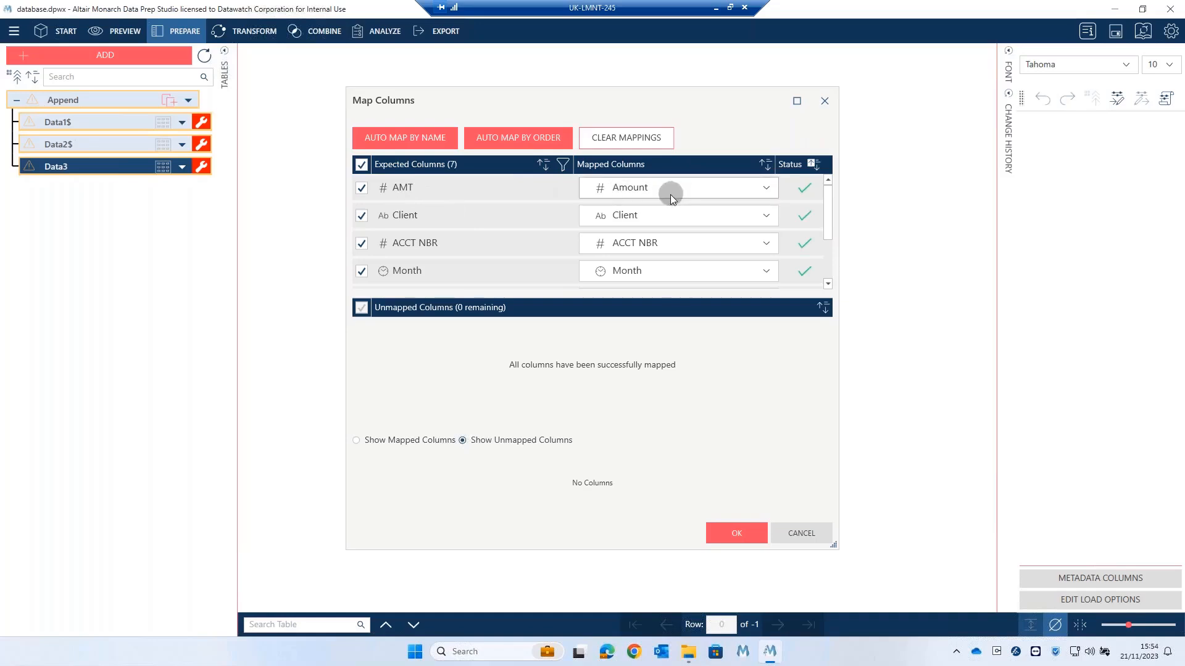
pyautogui.click(736, 530)
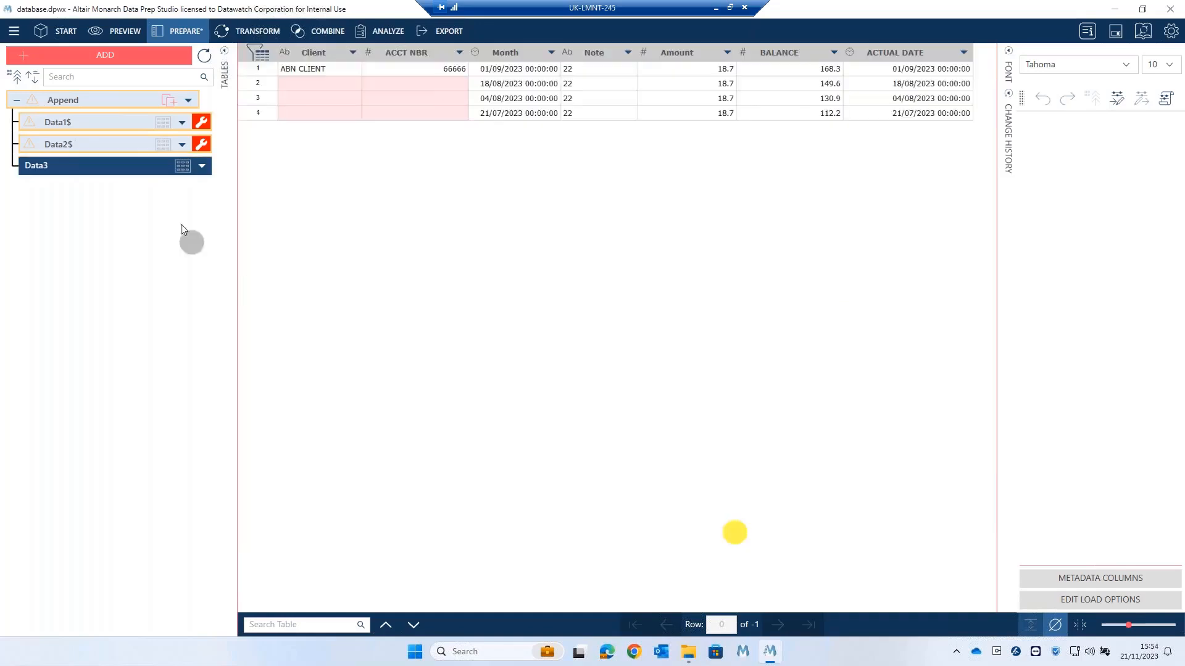
# Rescan the columns of Data2$ in its load options and map the expected AMT column to Amount.
pyautogui.click(183, 143)
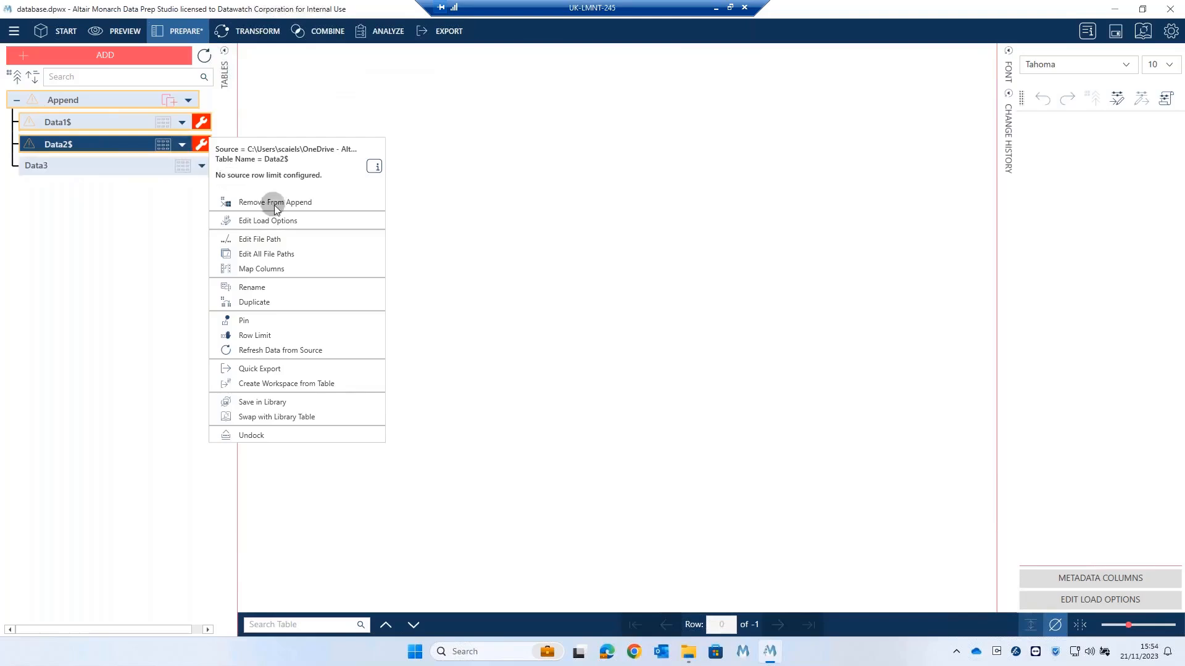
pyautogui.click(269, 221)
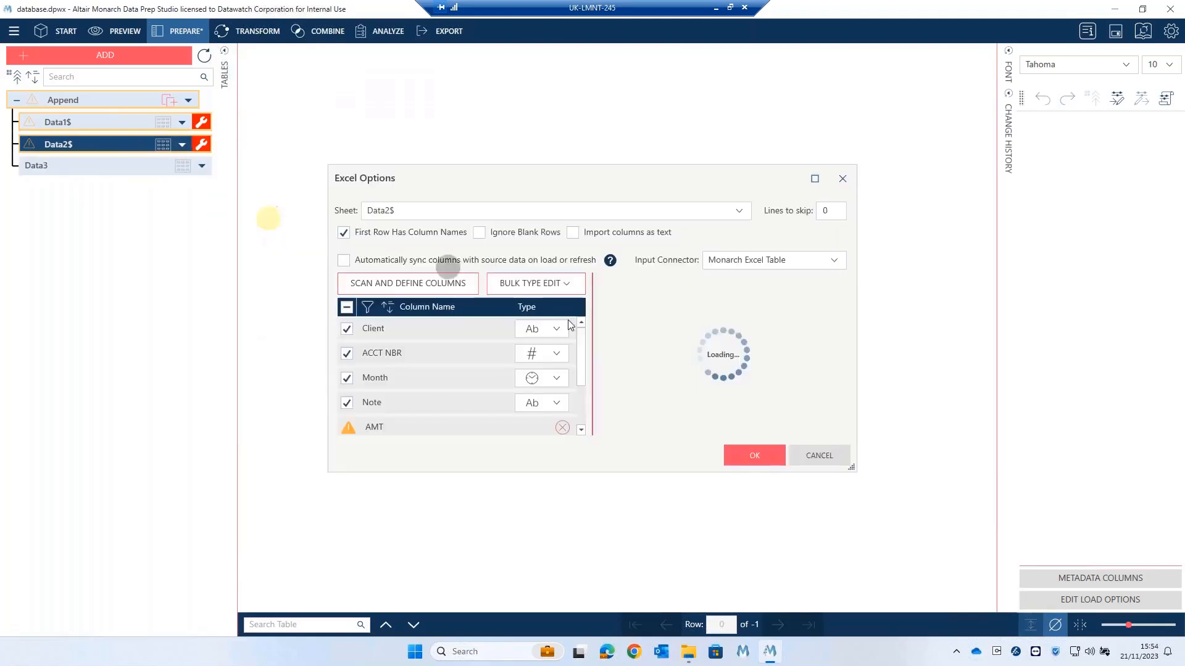
pyautogui.click(376, 283)
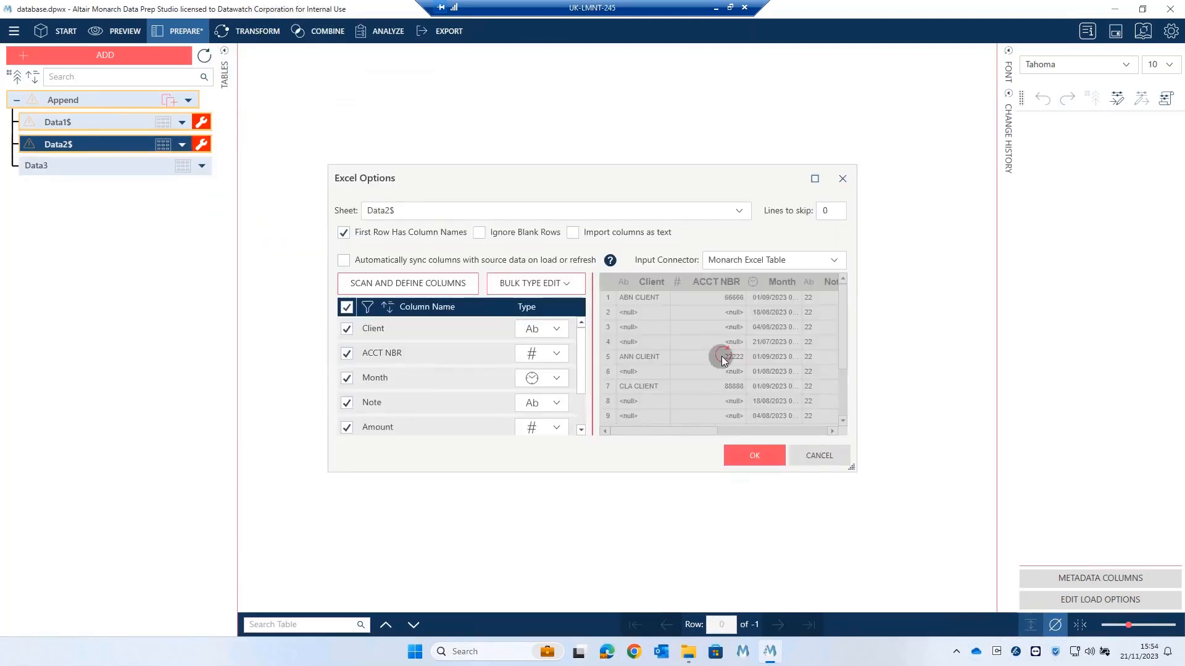
pyautogui.click(753, 454)
pyautogui.click(365, 185)
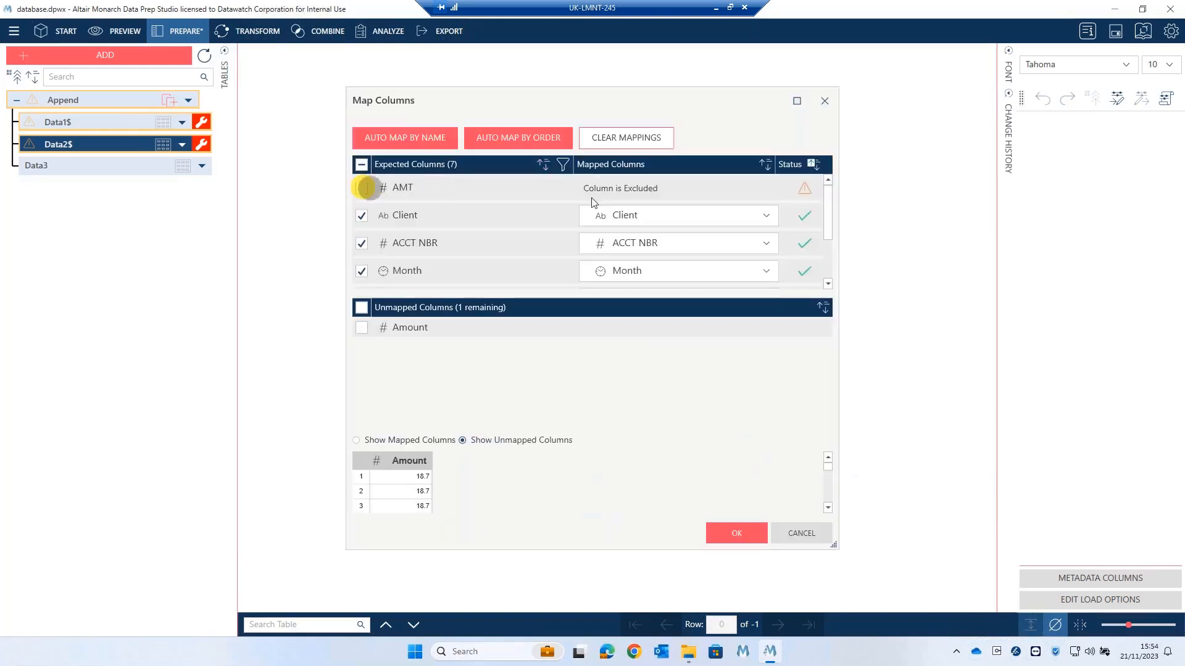
pyautogui.click(623, 190)
pyautogui.click(633, 208)
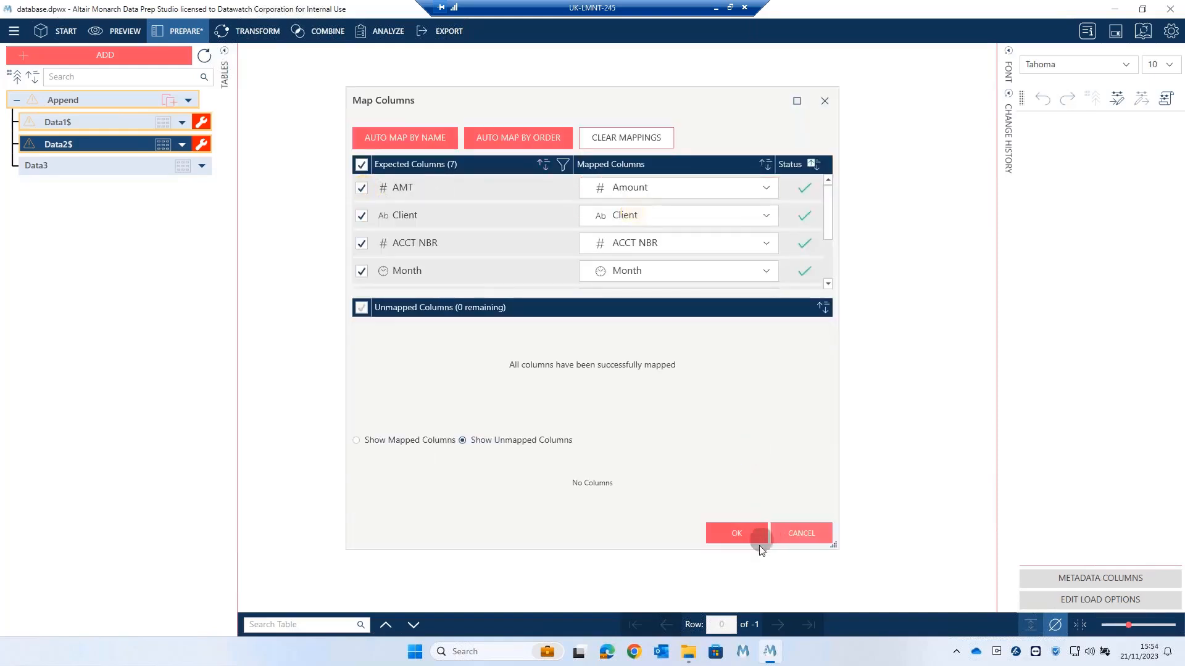
pyautogui.click(739, 534)
# Rescan the columns of Data1$ in its load options and map the expected AMT column to Amount.
pyautogui.click(100, 122)
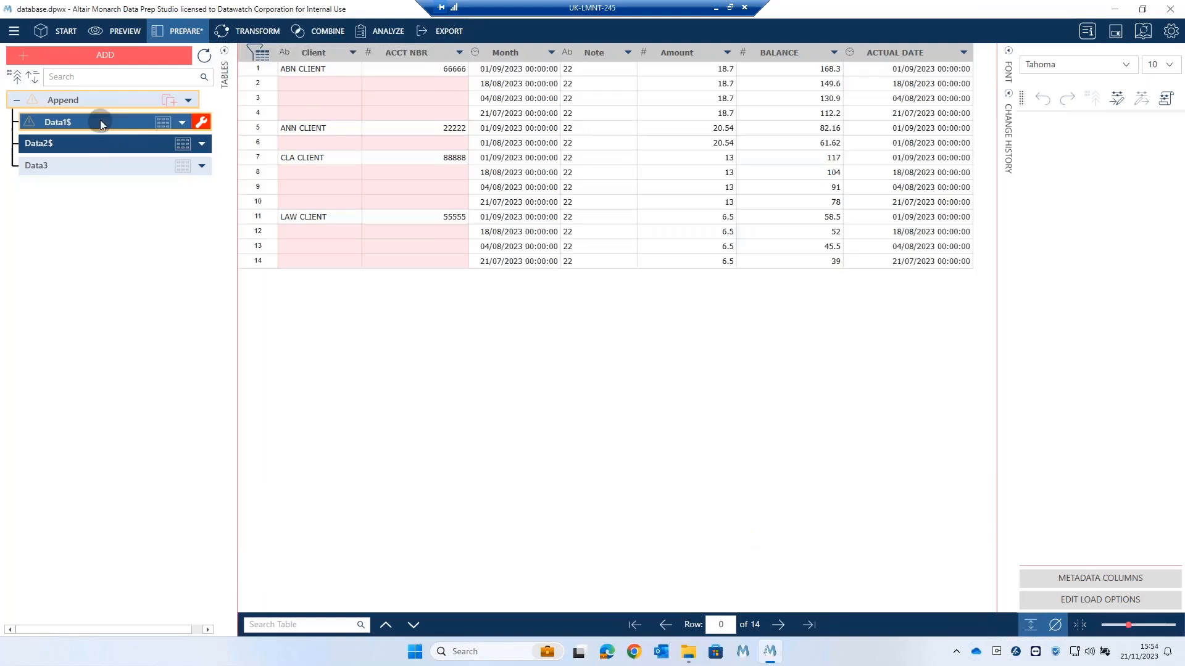
pyautogui.click(182, 123)
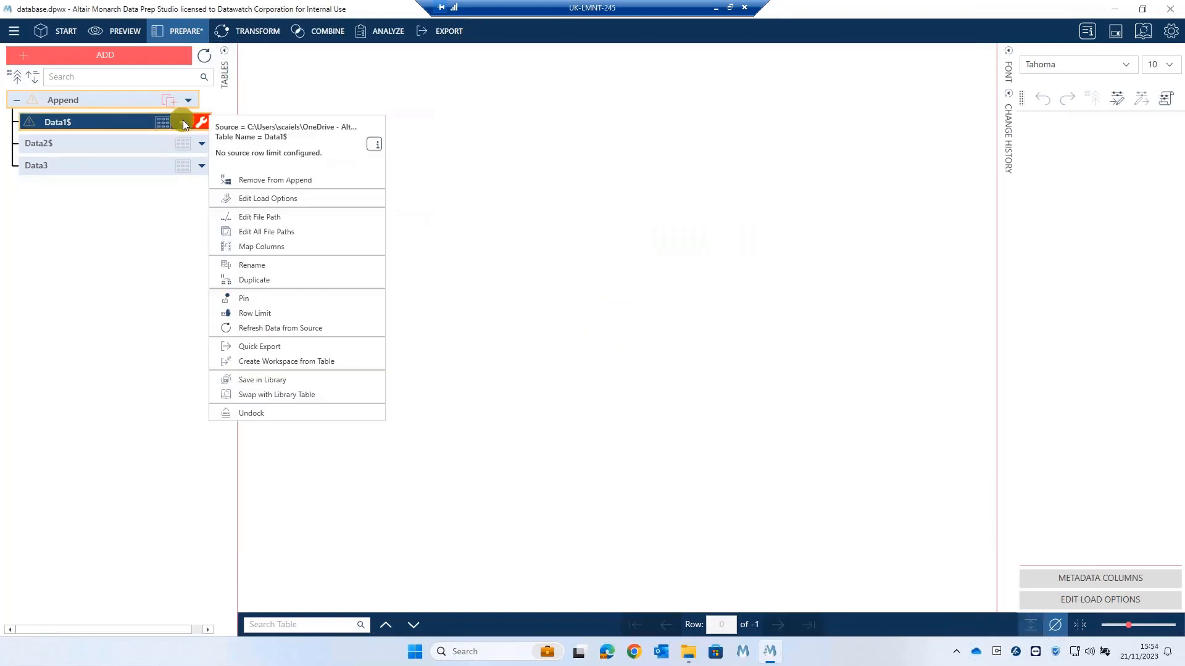
pyautogui.click(265, 198)
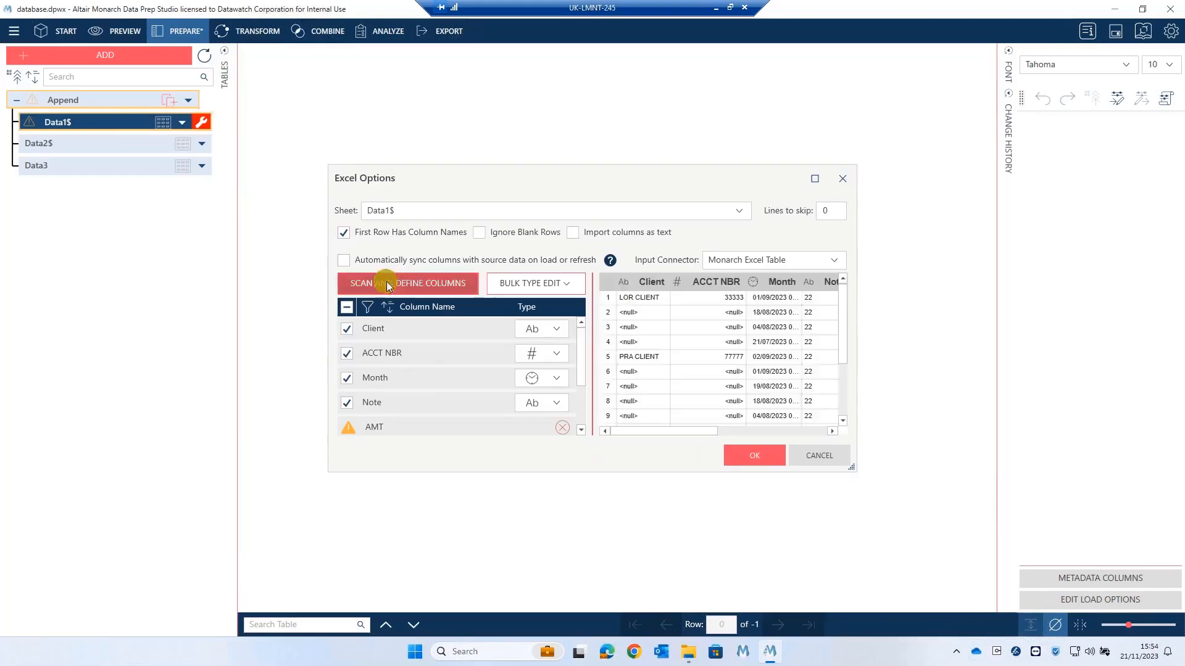
pyautogui.click(743, 453)
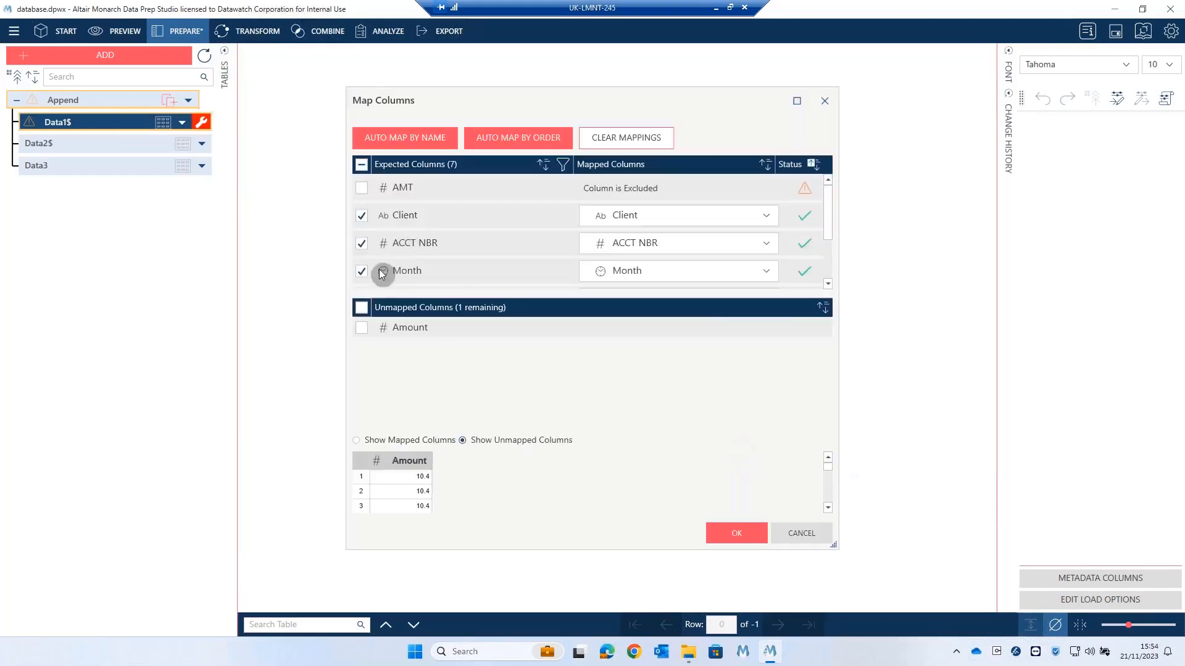
pyautogui.click(361, 187)
pyautogui.click(603, 190)
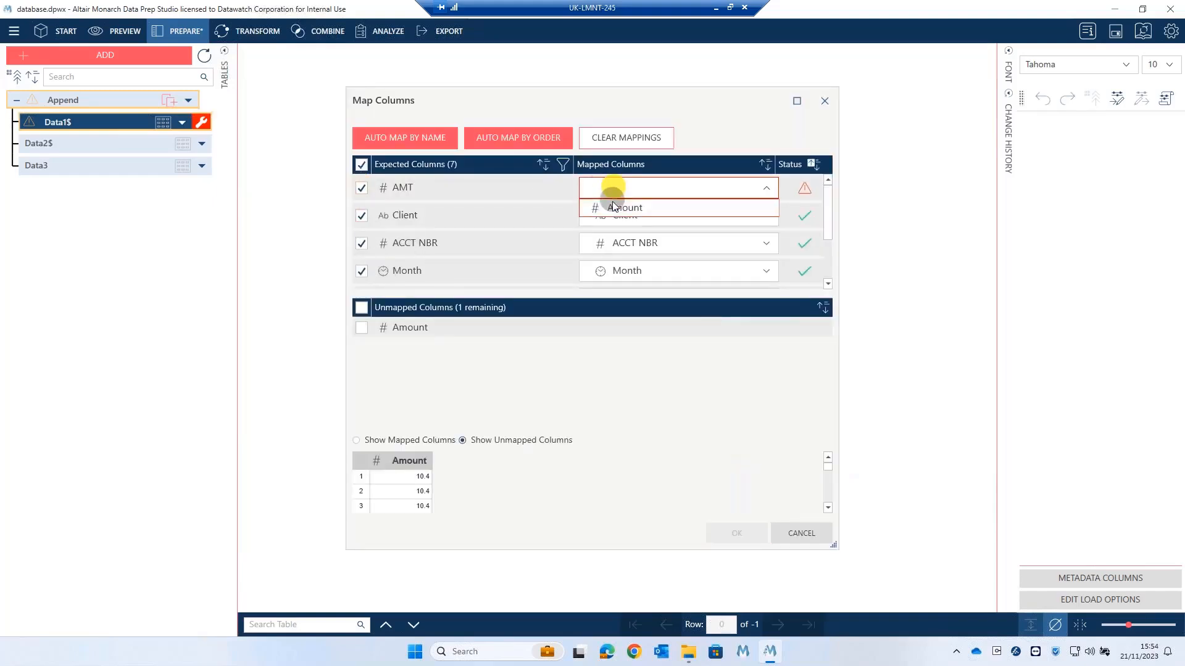
pyautogui.click(609, 206)
pyautogui.click(734, 535)
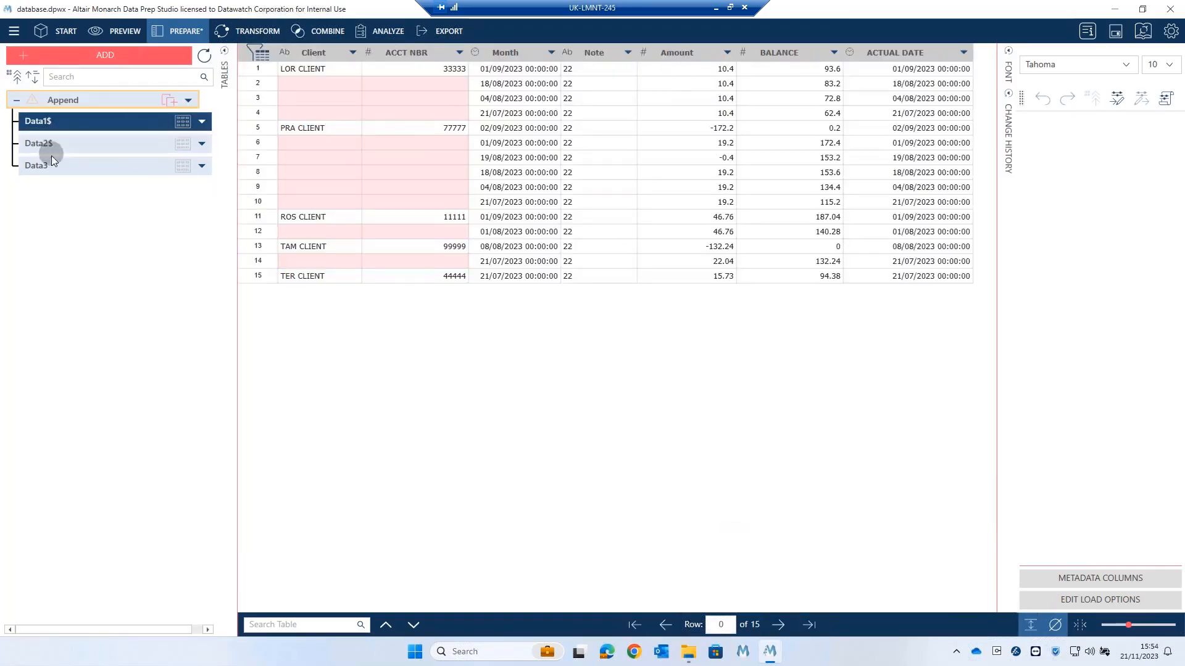
# Review the repaired Append table and its column matches across Data1$, Data2$ and Data3, keeping the matches as they are.
pyautogui.click(74, 100)
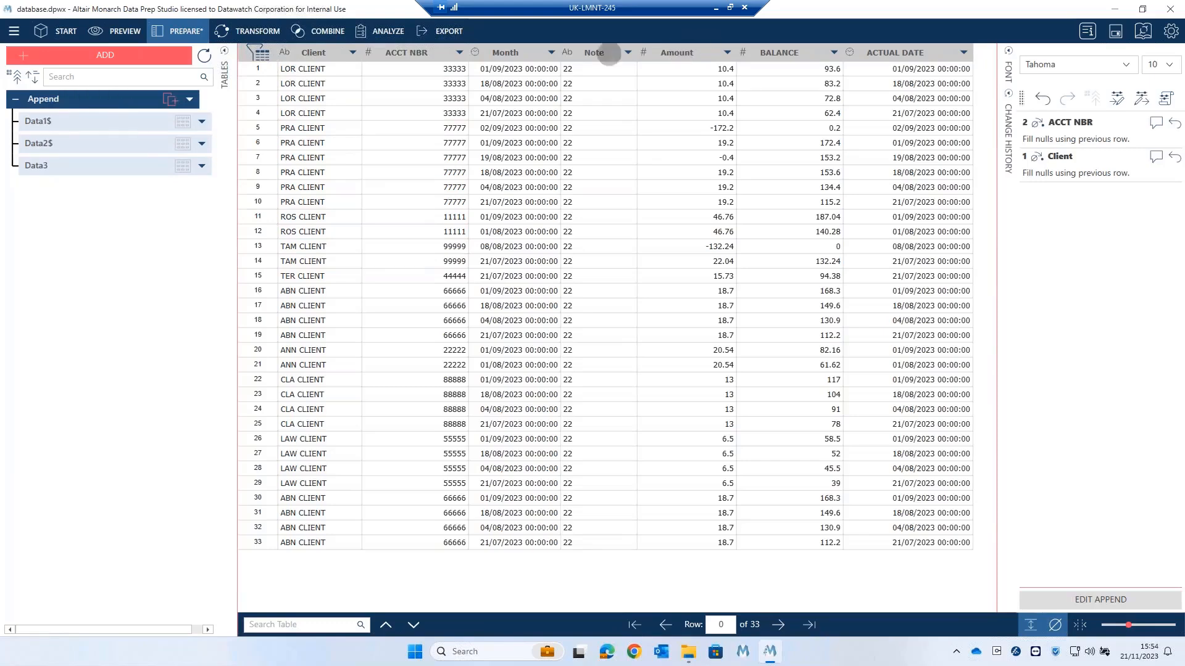
pyautogui.click(188, 101)
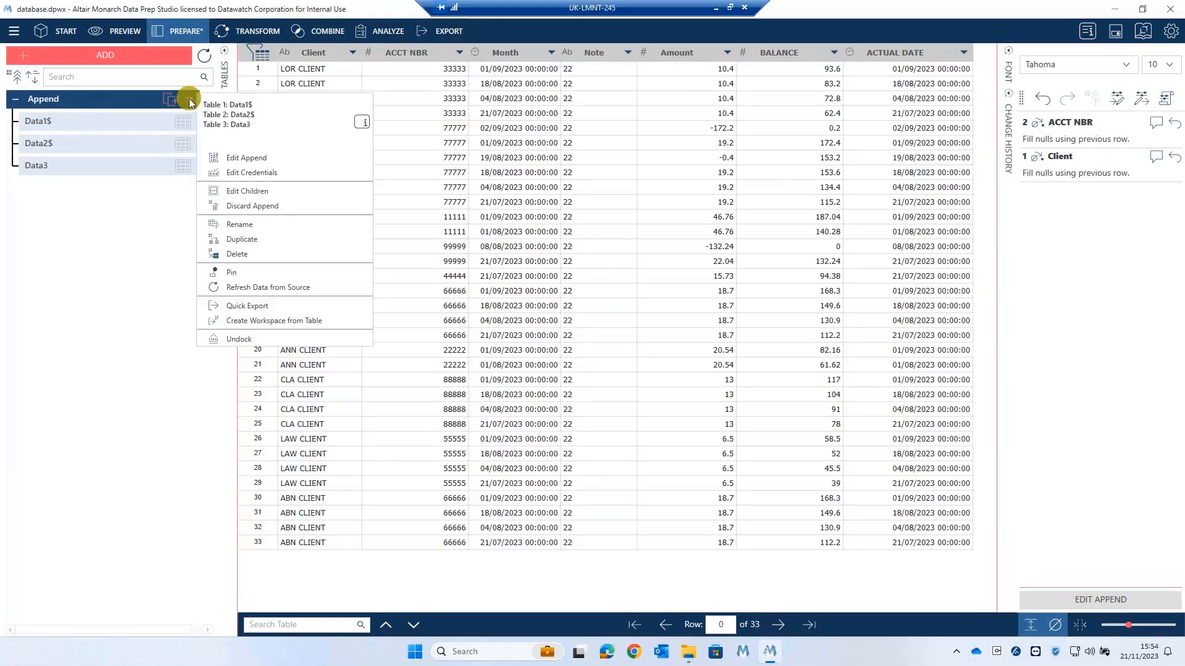
pyautogui.click(238, 162)
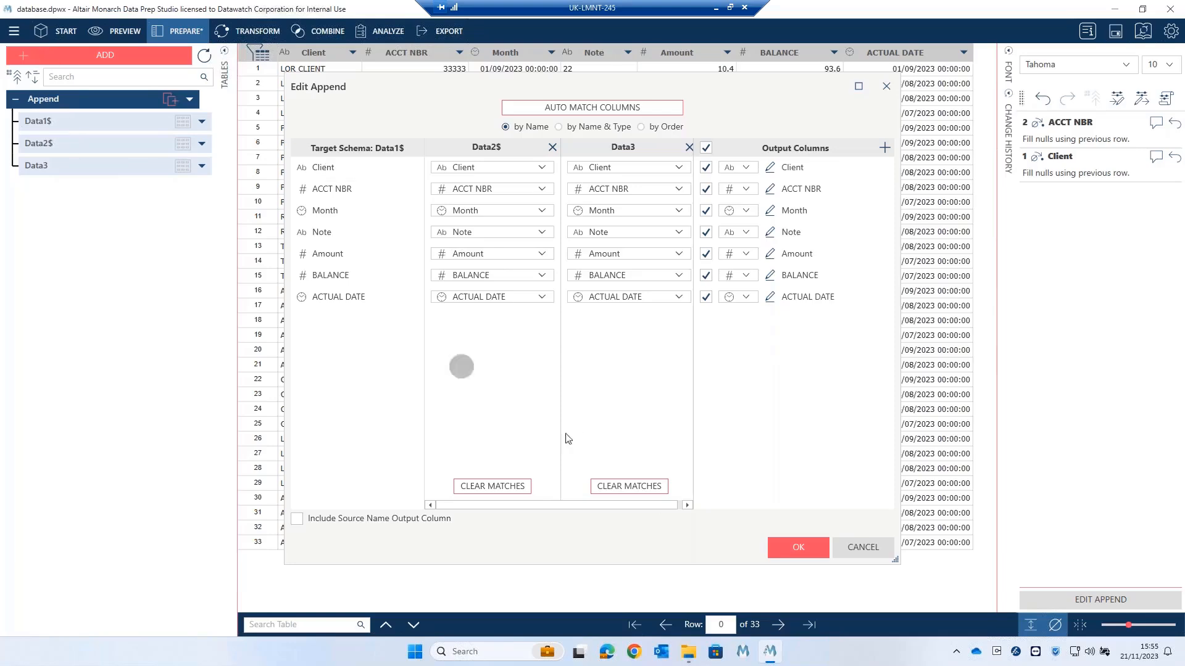
pyautogui.click(797, 548)
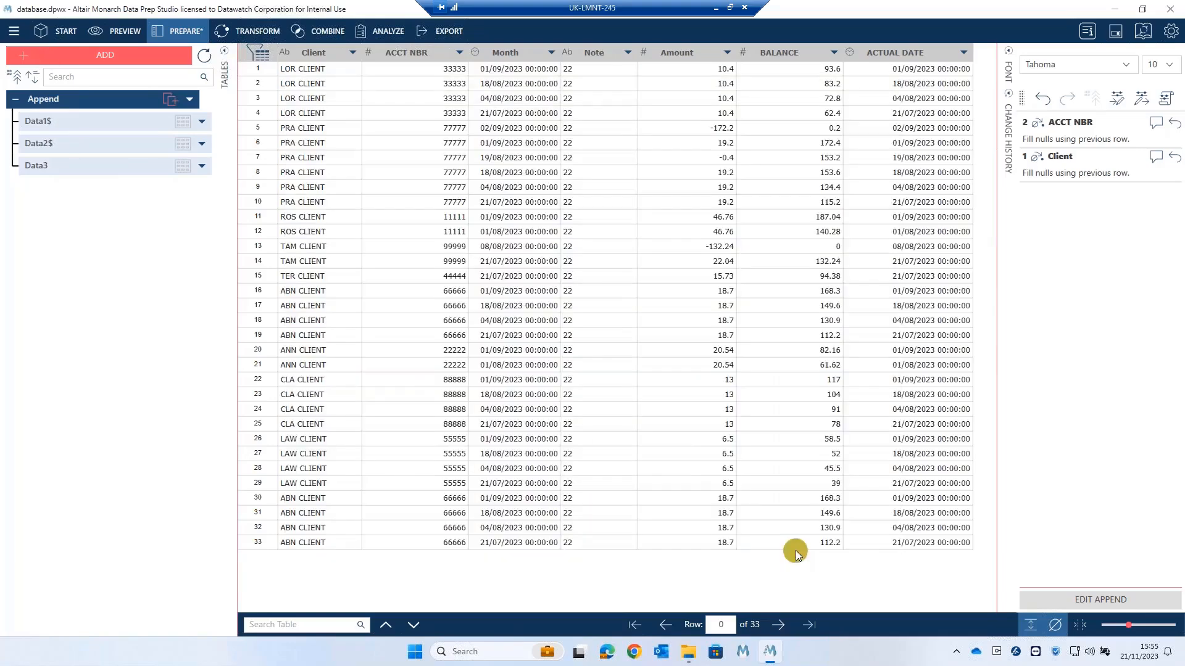
# Close Data Prep Studio, saving the changes to the database workspace.
pyautogui.click(1171, 11)
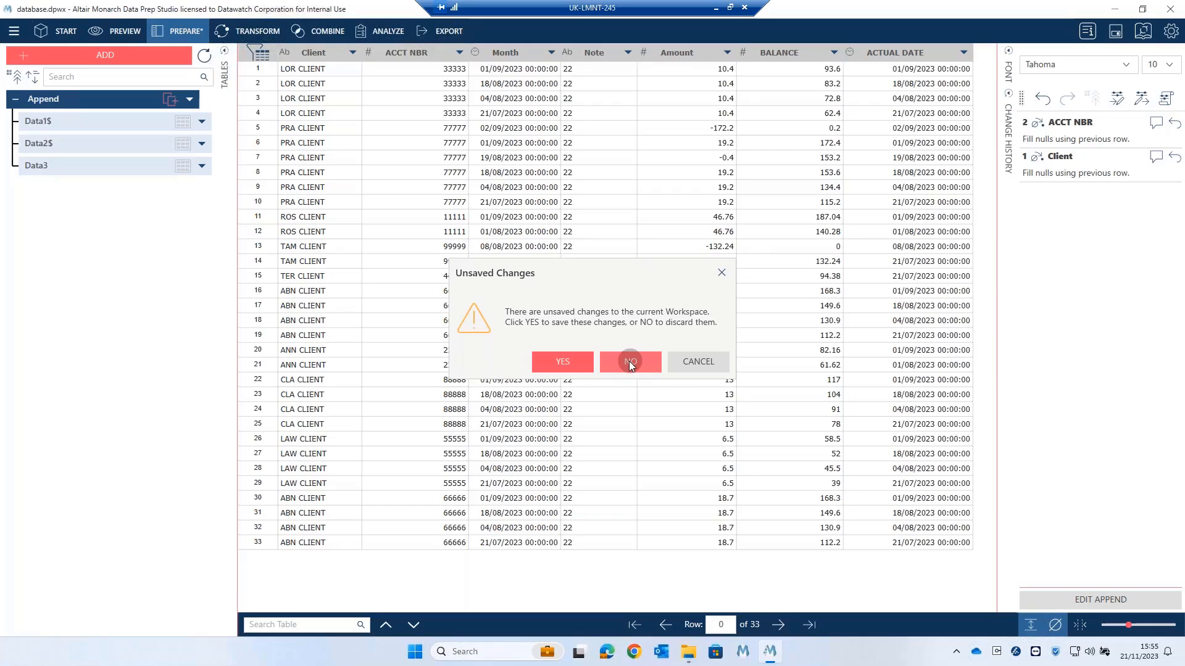
pyautogui.click(561, 363)
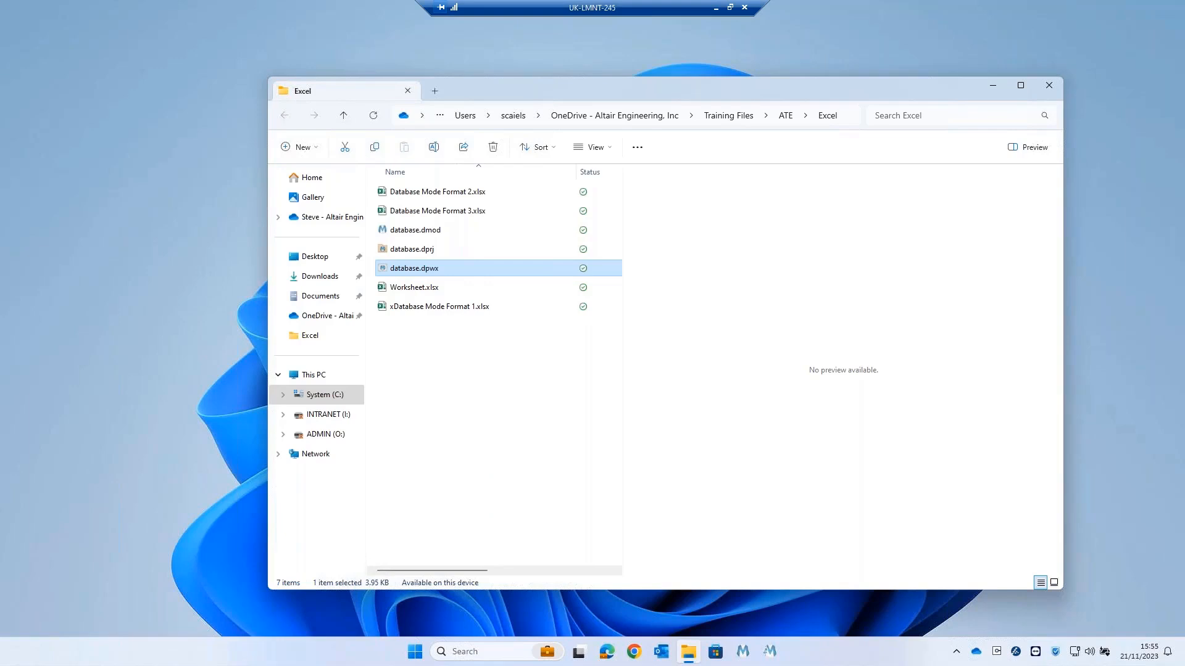
pyautogui.click(527, 342)
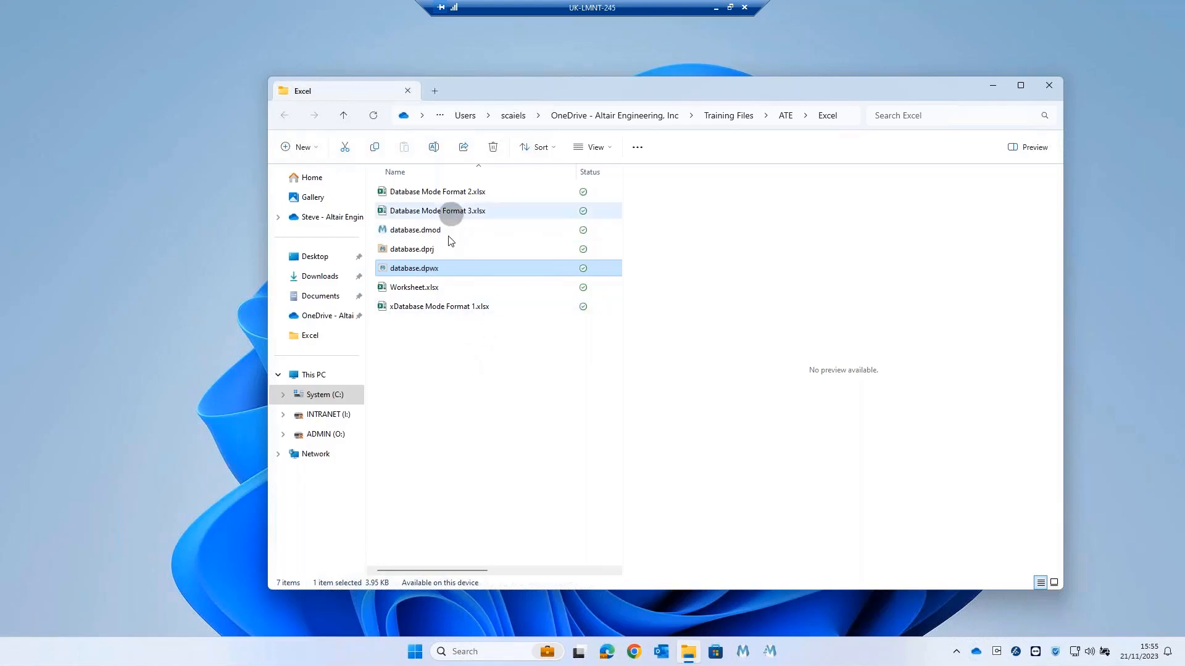
# Rename xDatabase Mode Format 1.xlsx in the Excel folder as Database Mode Format 1.xlsx.
pyautogui.click(420, 307)
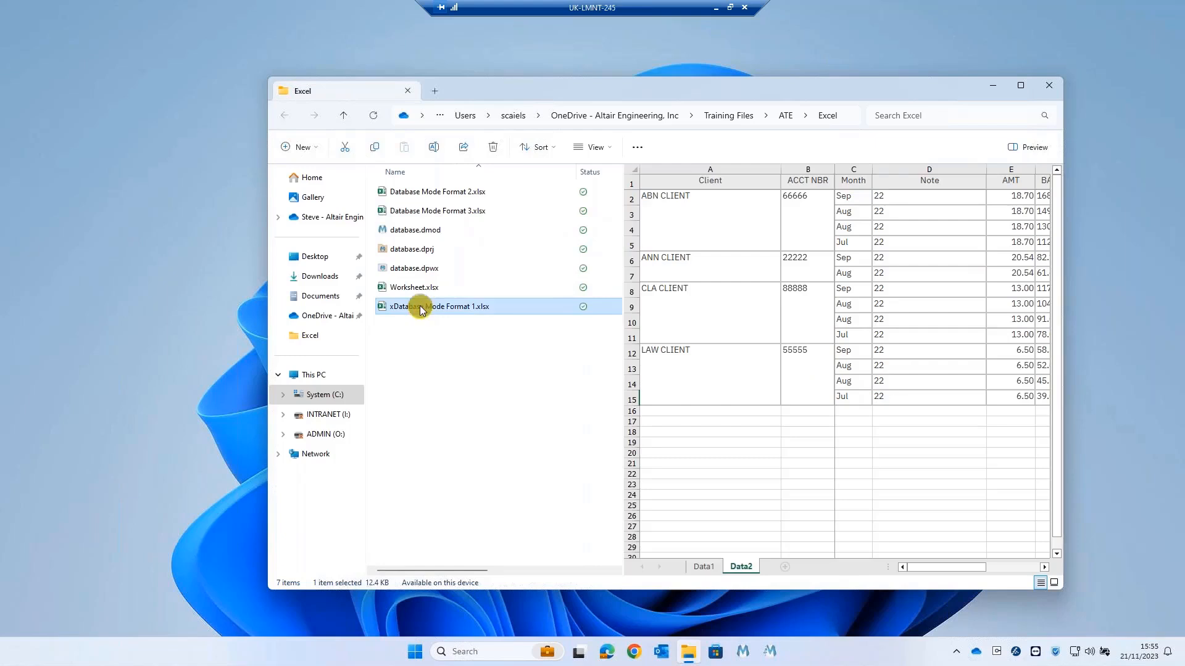
pyautogui.click(420, 307)
pyautogui.press('Home')
pyautogui.press('Delete')
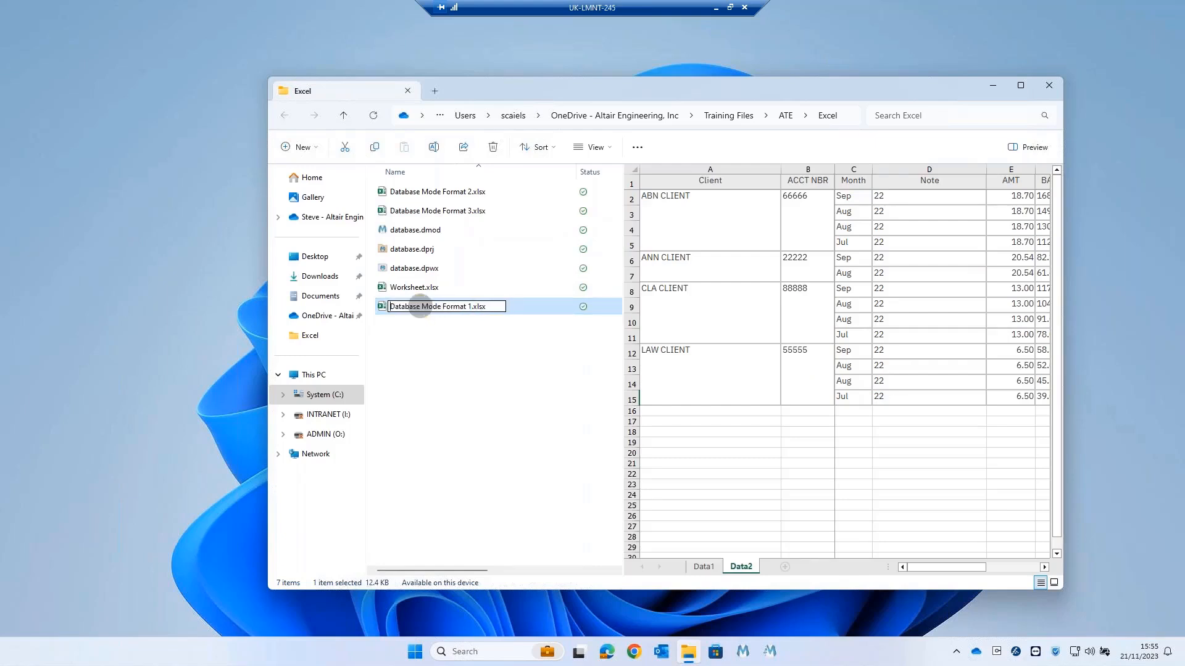
pyautogui.press('Return')
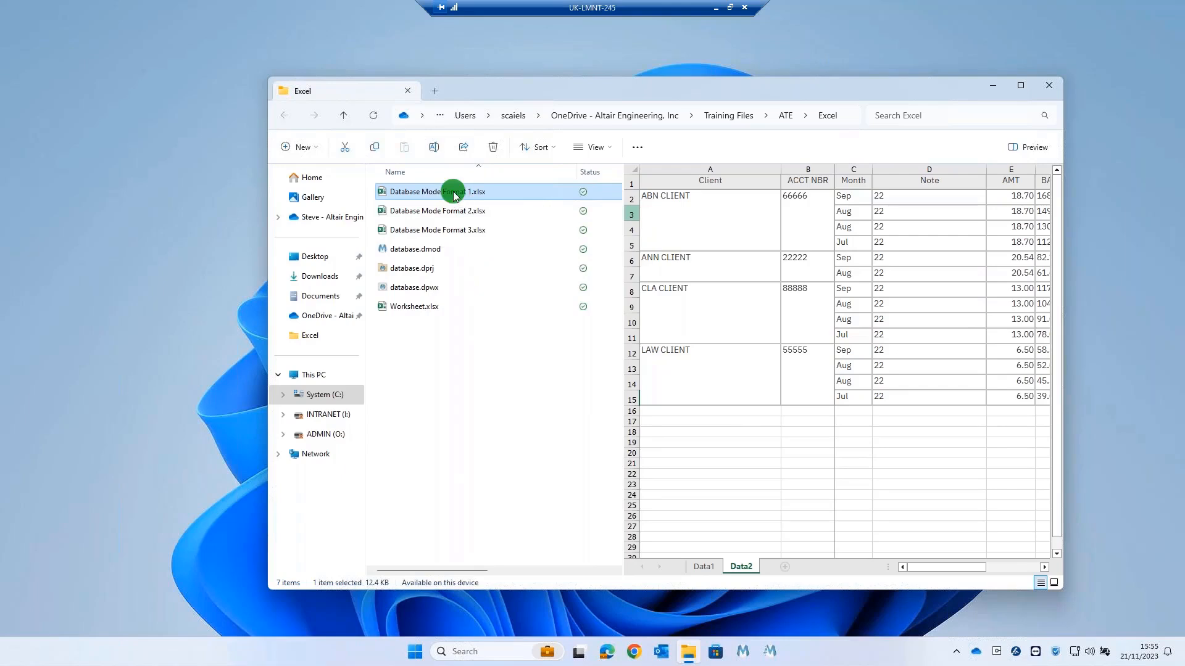
# Open Database Mode Format 1.xlsx with Altair Monarch Data Prep Studio in Excel Worksheet Design mode.
pyautogui.rightClick(453, 191)
pyautogui.click(509, 254)
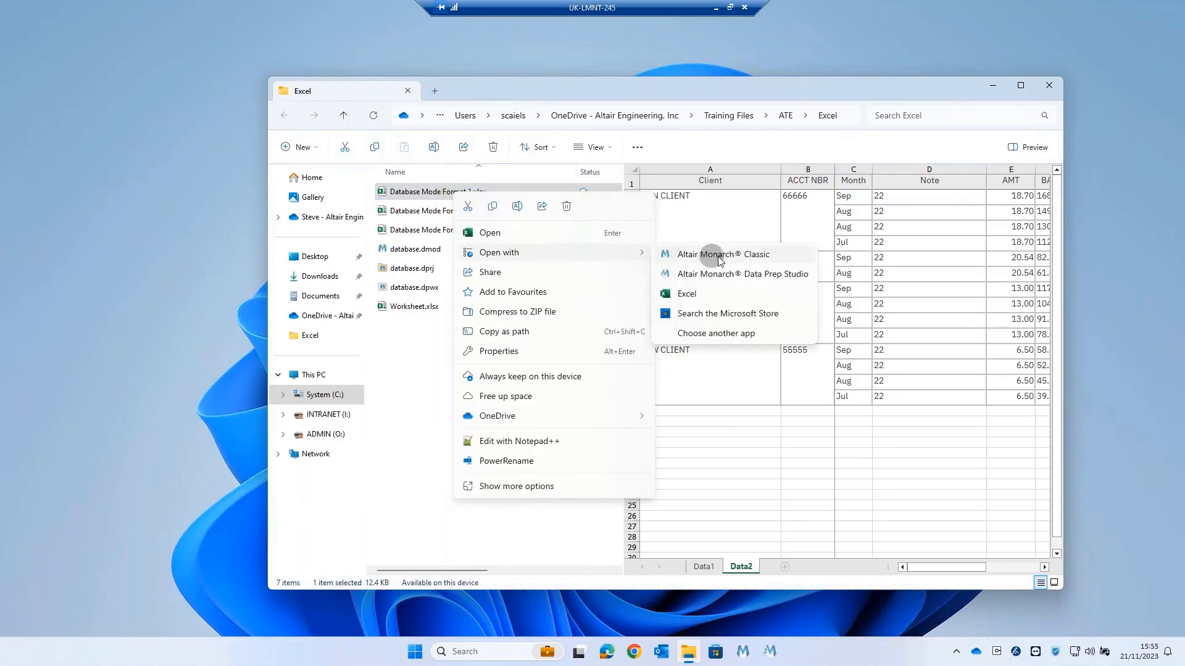
pyautogui.click(717, 279)
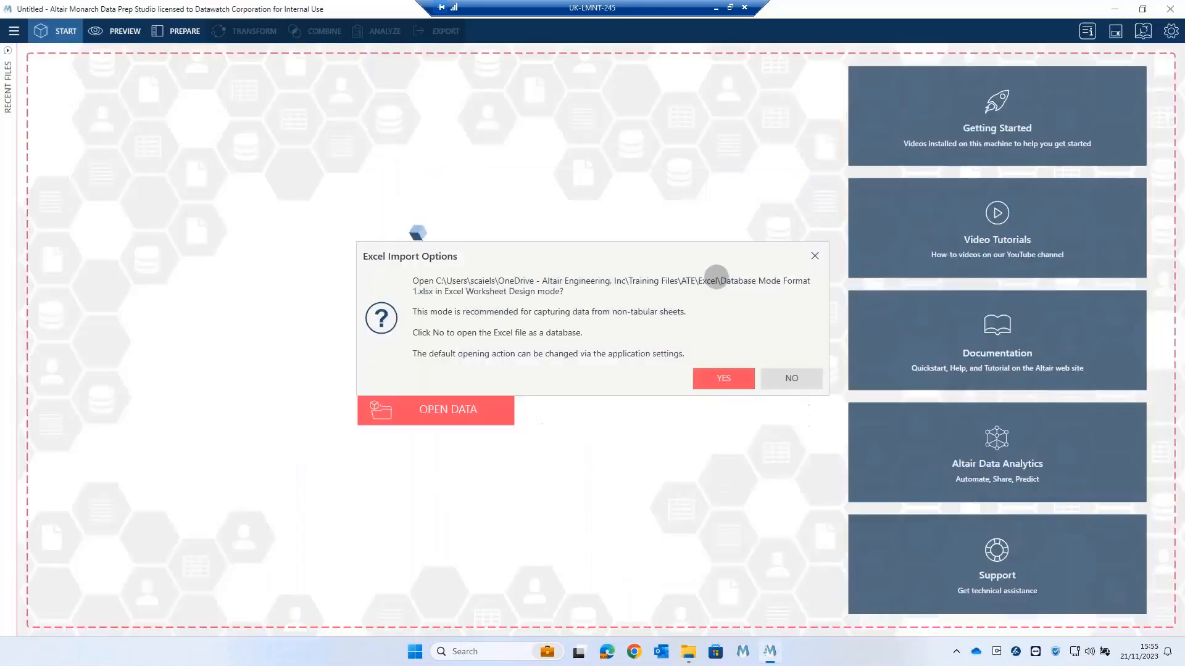
pyautogui.click(719, 379)
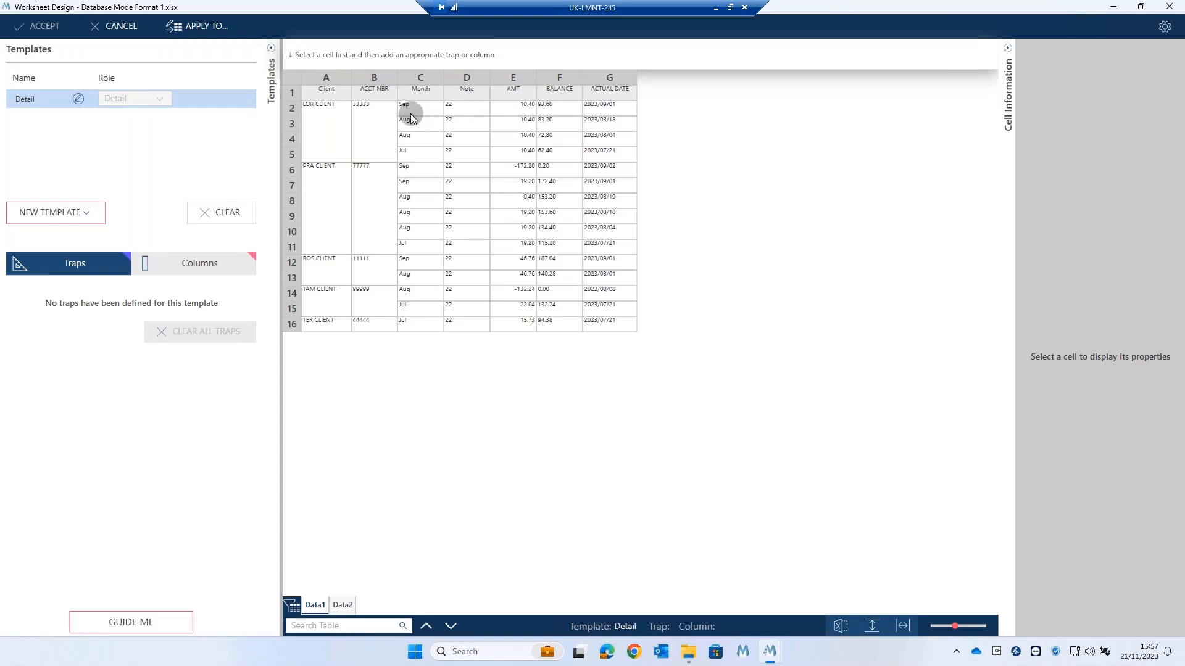
# Add a trap on the first BALANCE value in cell F2 of Data1 and open the trap's value rules.
pyautogui.rightClick(553, 110)
pyautogui.click(595, 133)
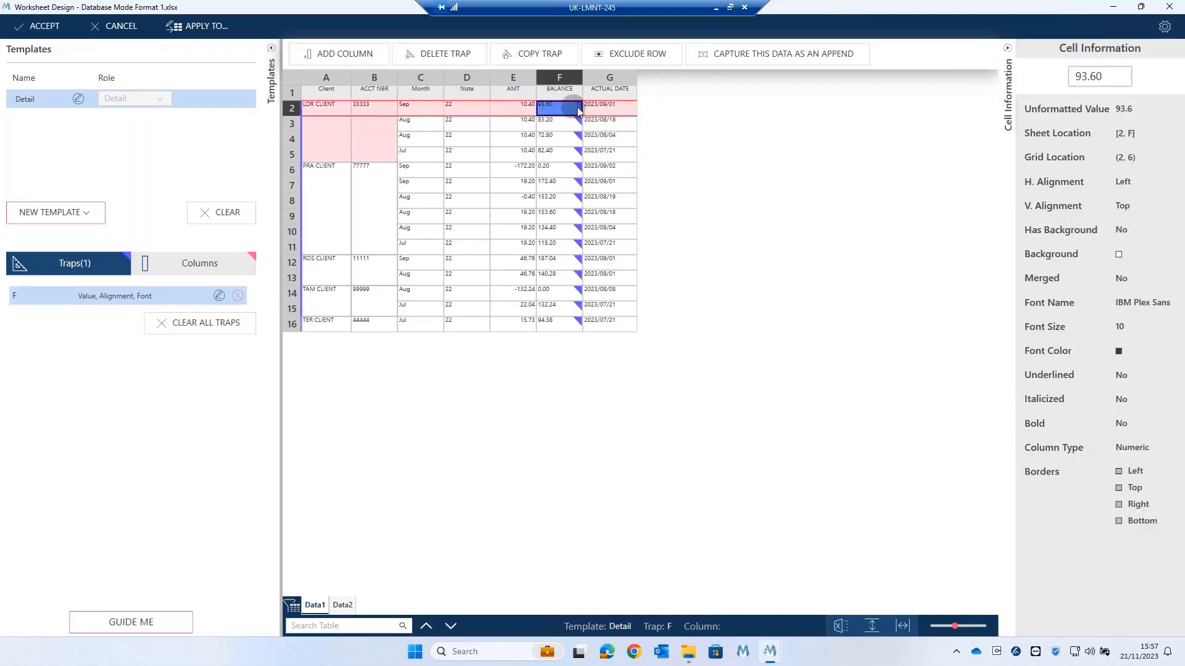
pyautogui.moveTo(579, 116)
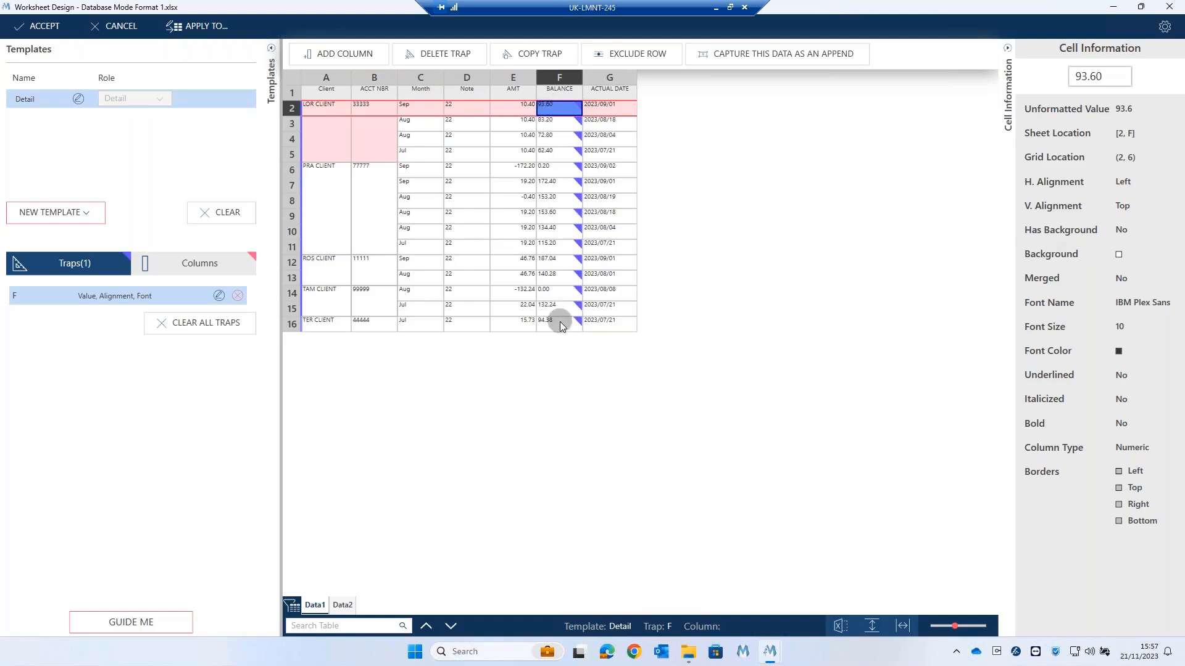
pyautogui.click(219, 296)
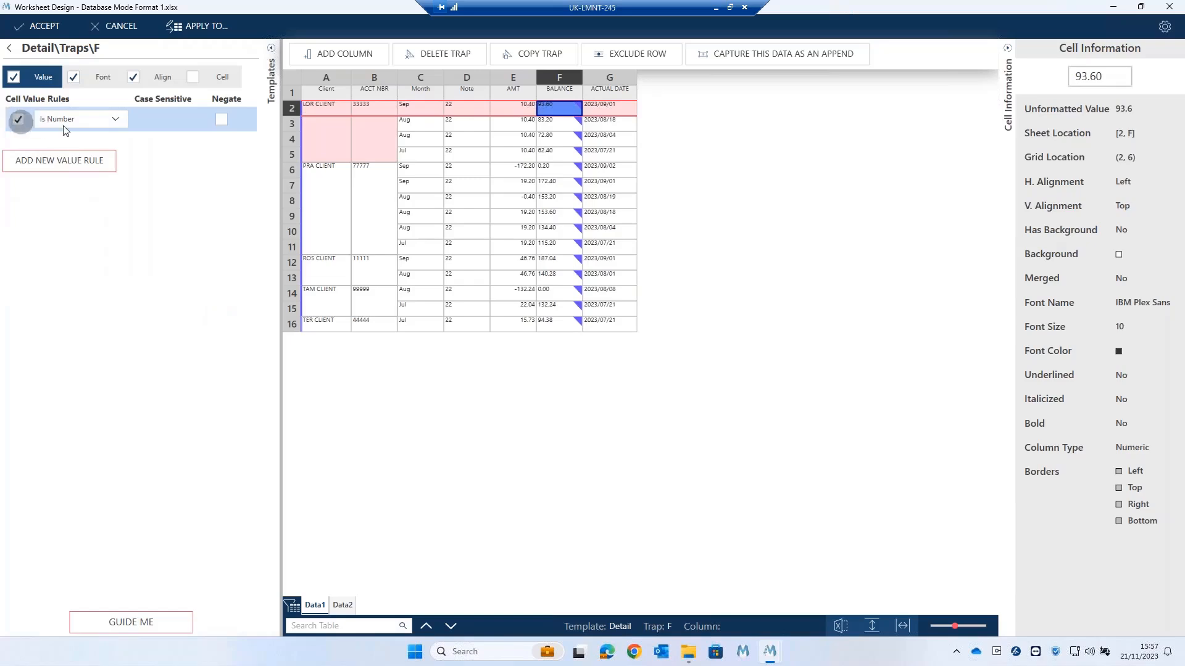
# Add row 2 of Data1, from column A to G, as columns of the Detail template.
pyautogui.click(564, 109)
pyautogui.moveTo(323, 106); pyautogui.dragTo(617, 107)
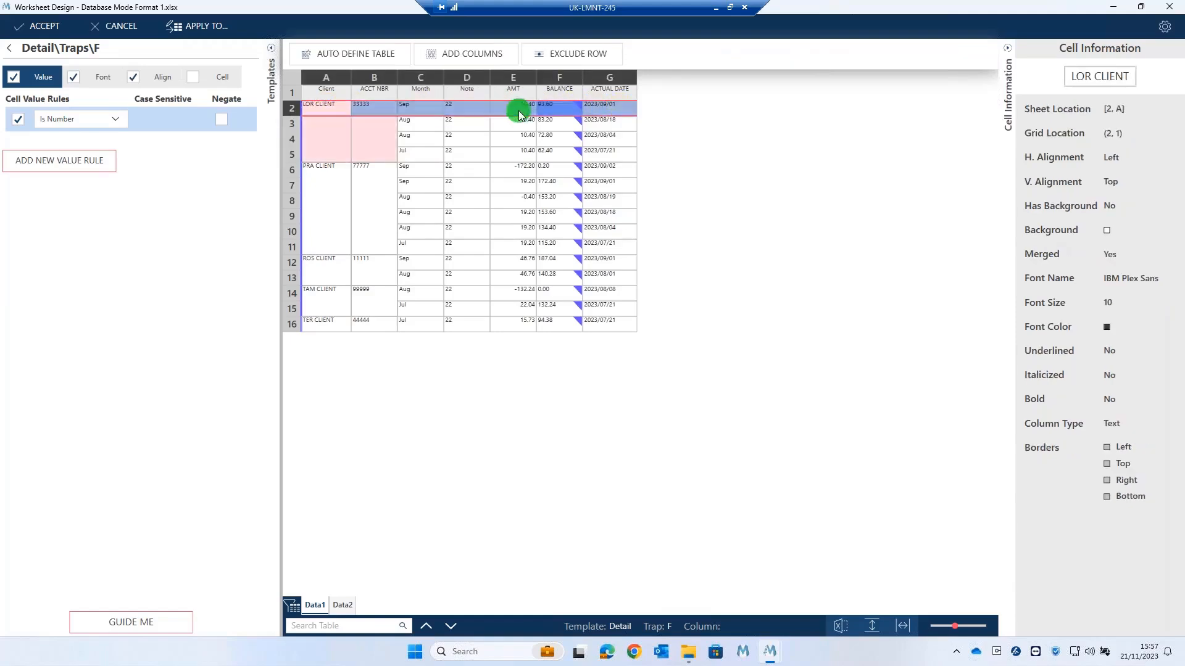
pyautogui.rightClick(520, 111)
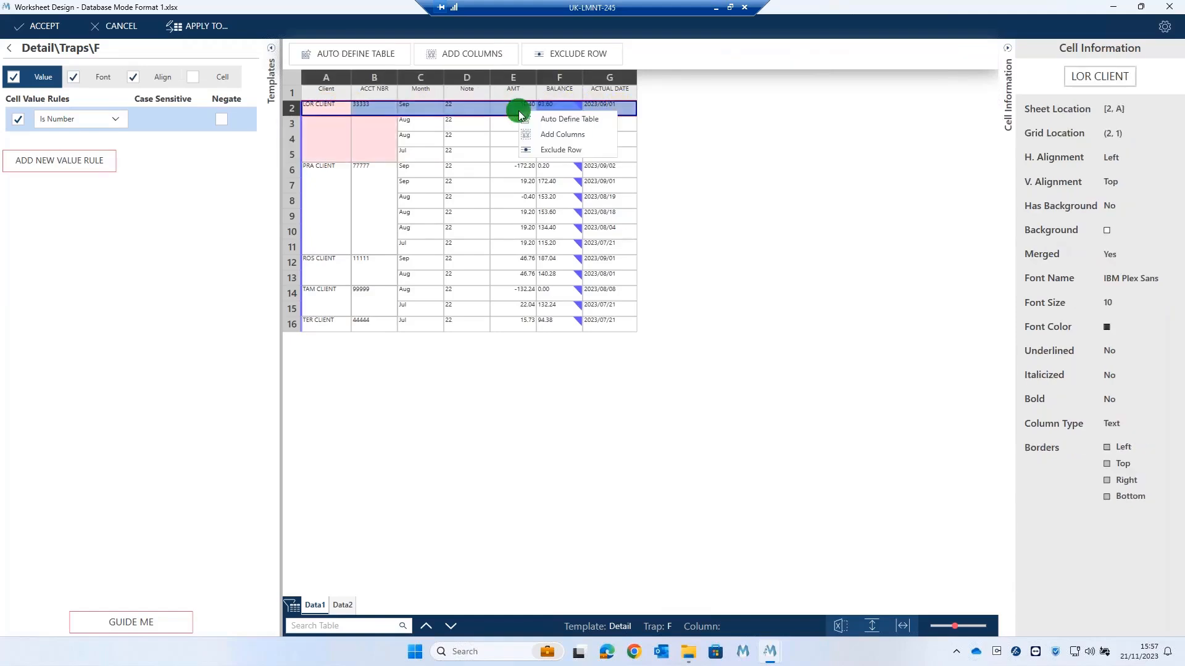
pyautogui.click(546, 135)
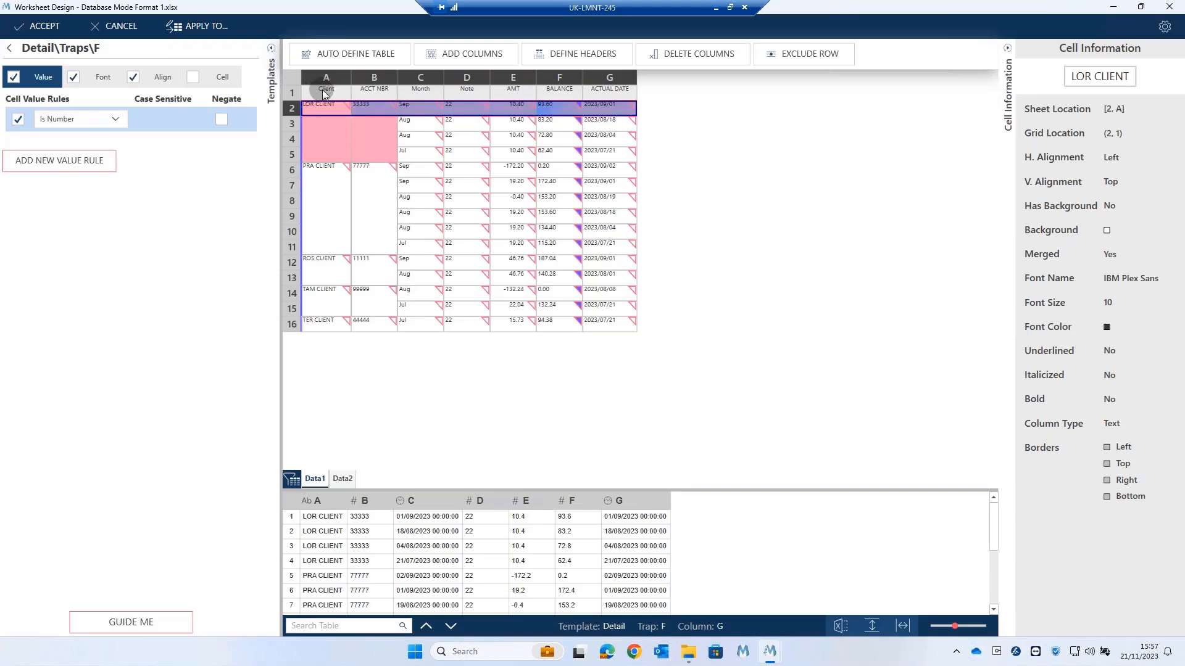
# Define the row 1 cells from Client to ACTUAL DATE as the headers of the captured columns.
pyautogui.moveTo(322, 90); pyautogui.dragTo(617, 90)
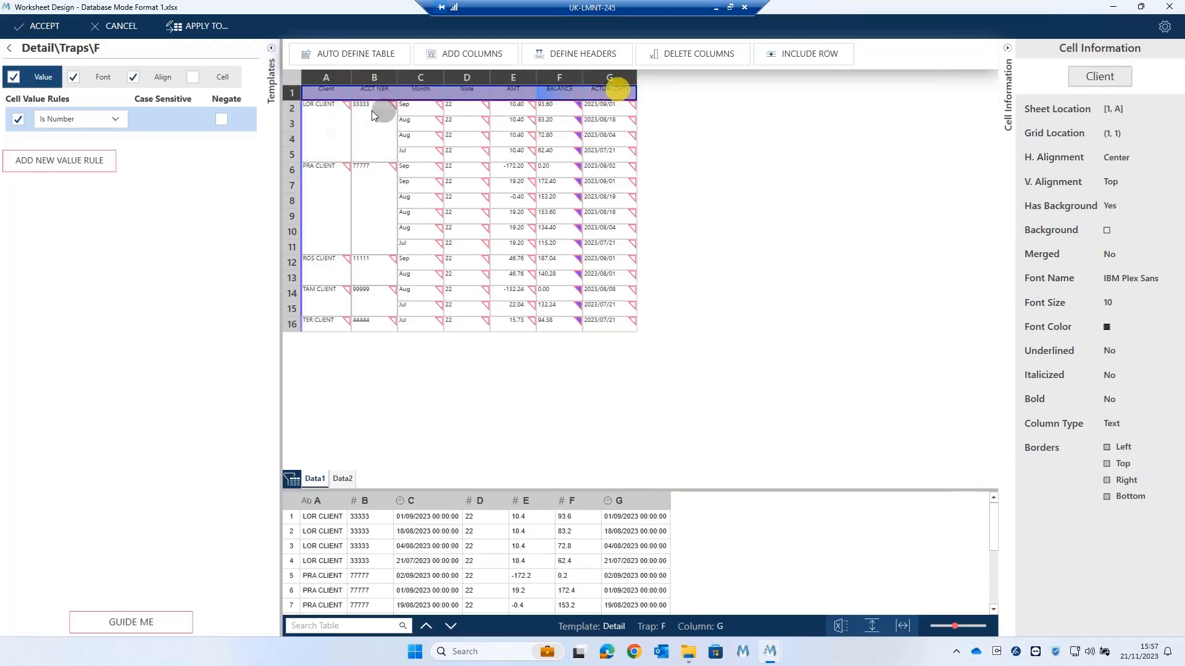
pyautogui.rightClick(332, 91)
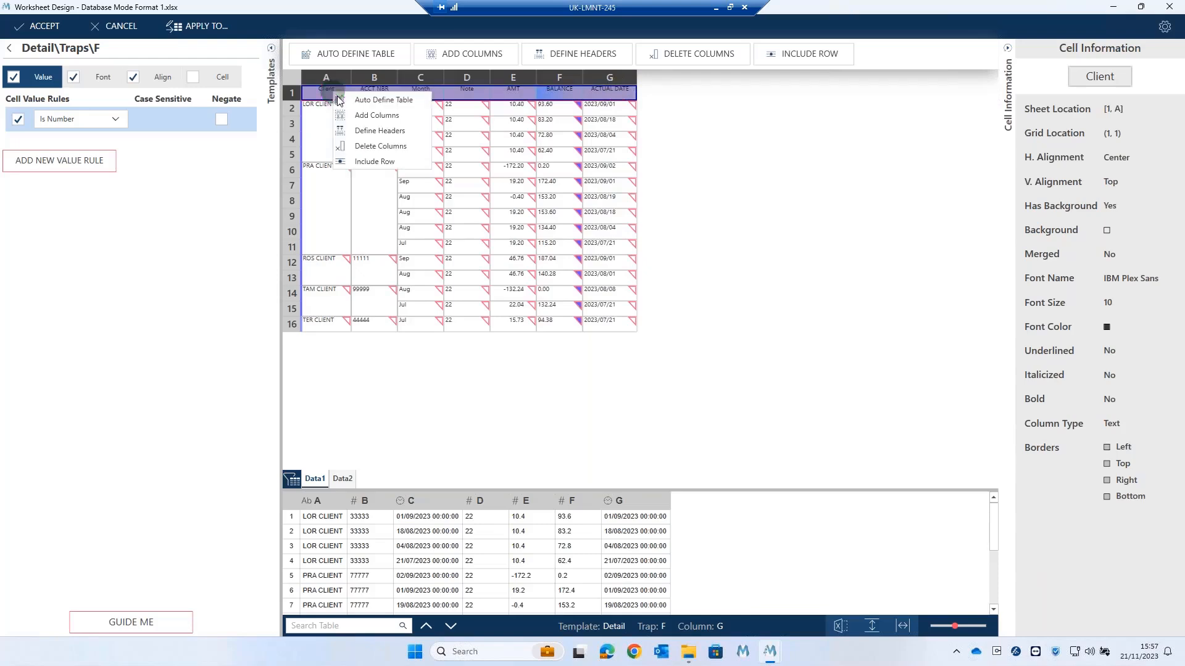
pyautogui.click(369, 130)
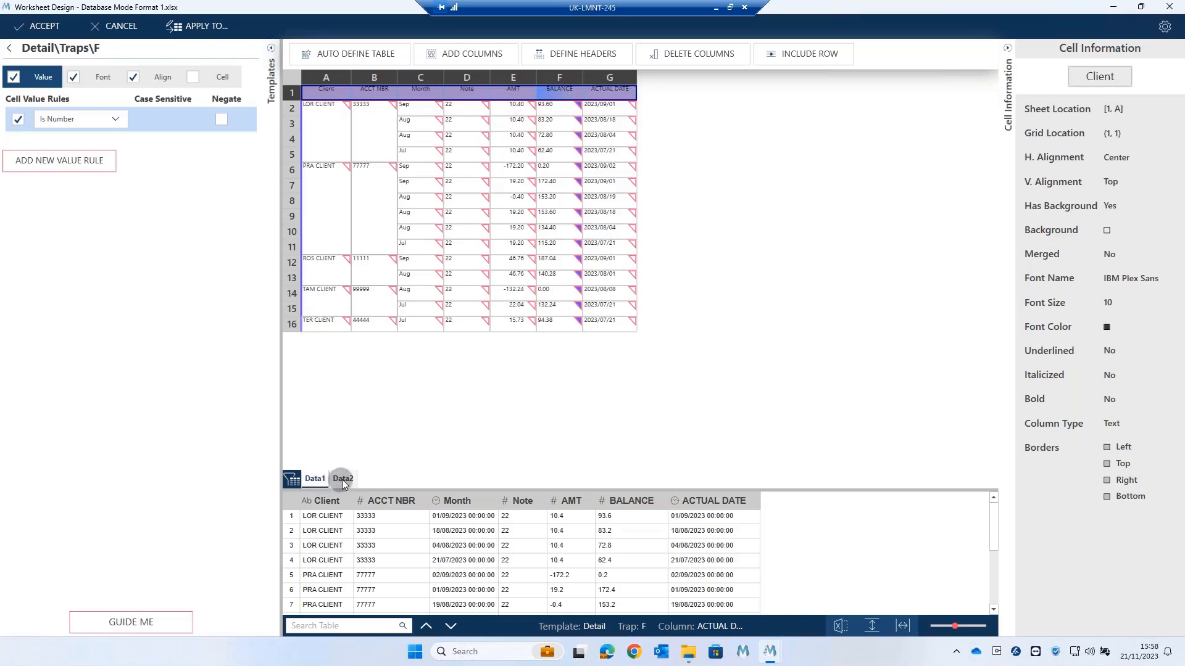
# Set the worksheet design to apply to All Worksheets and accept the design.
pyautogui.click(204, 27)
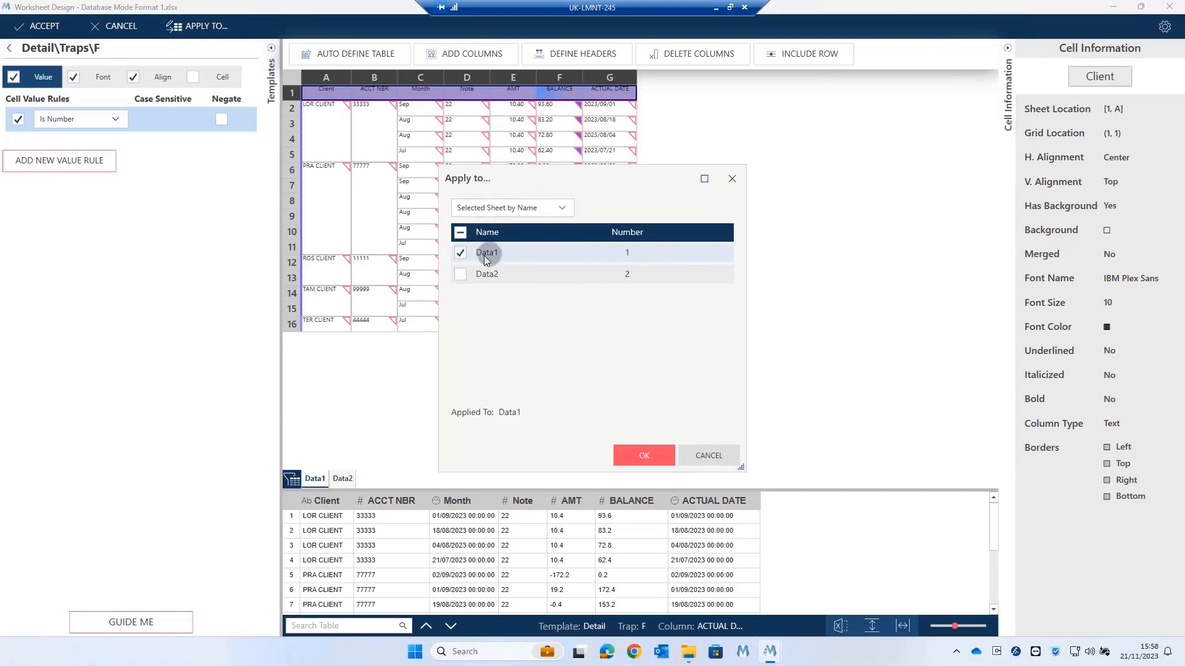
pyautogui.click(462, 254)
pyautogui.click(461, 274)
pyautogui.click(461, 254)
pyautogui.click(564, 207)
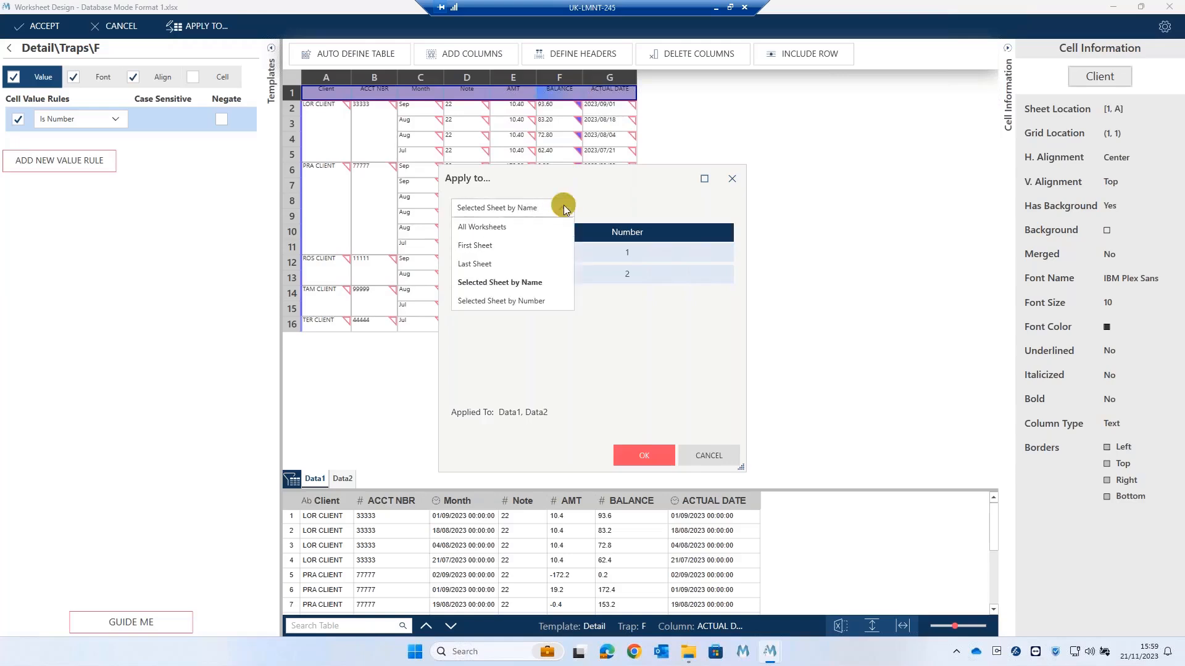
pyautogui.click(490, 226)
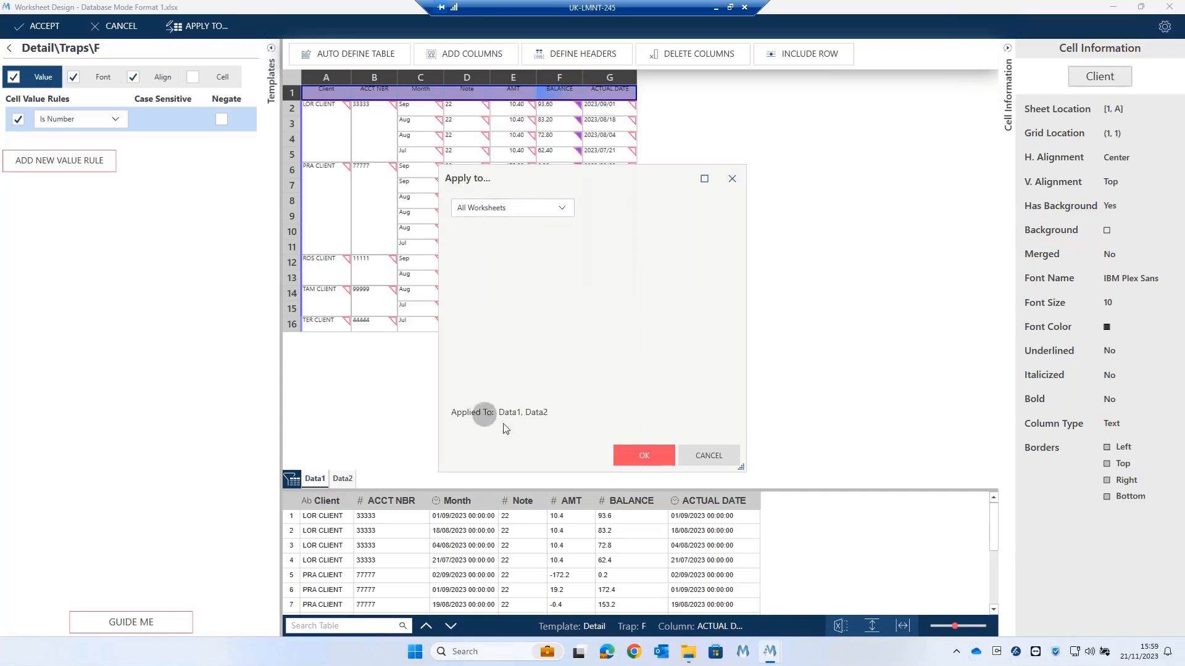
pyautogui.click(642, 456)
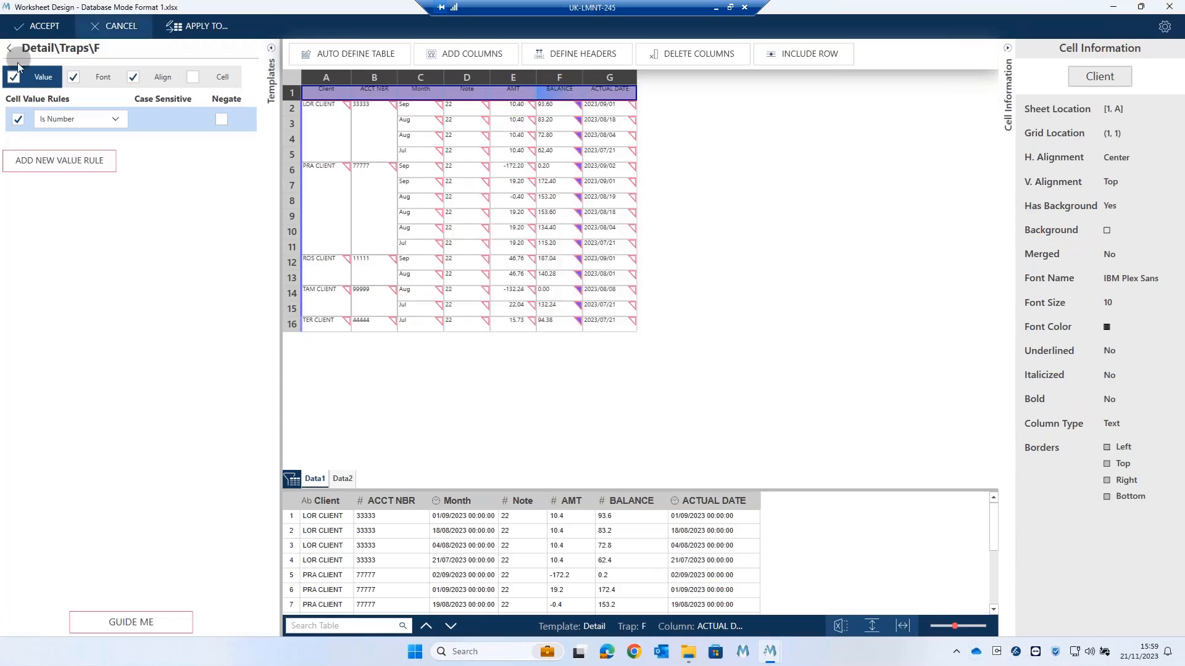
pyautogui.click(18, 28)
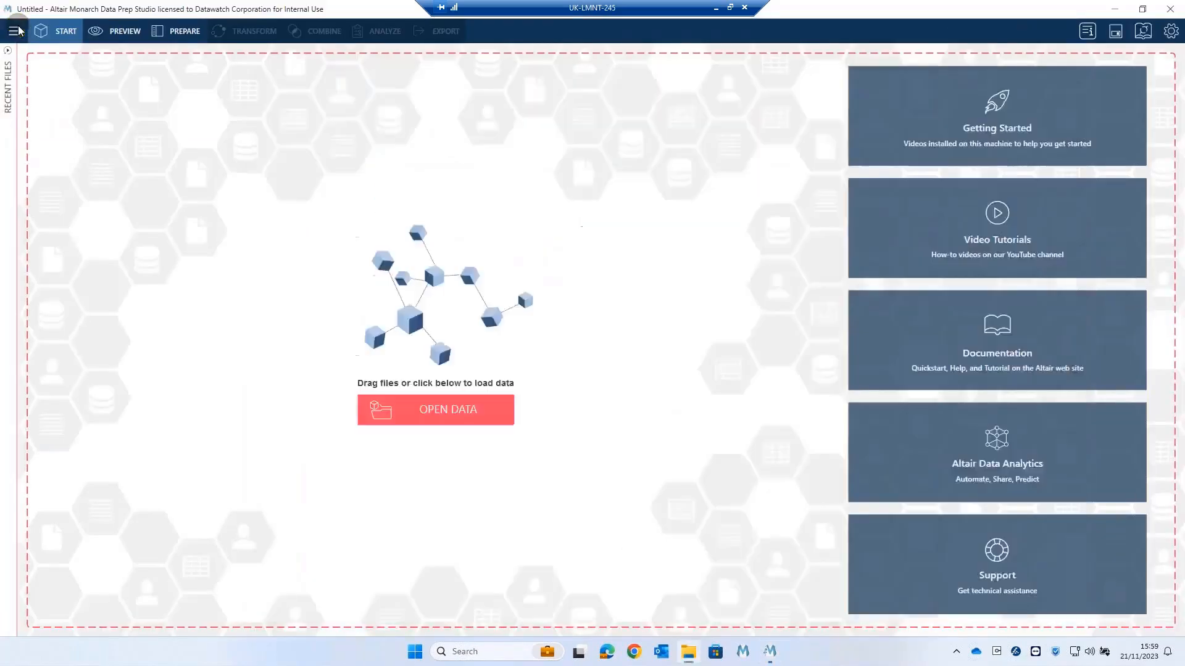
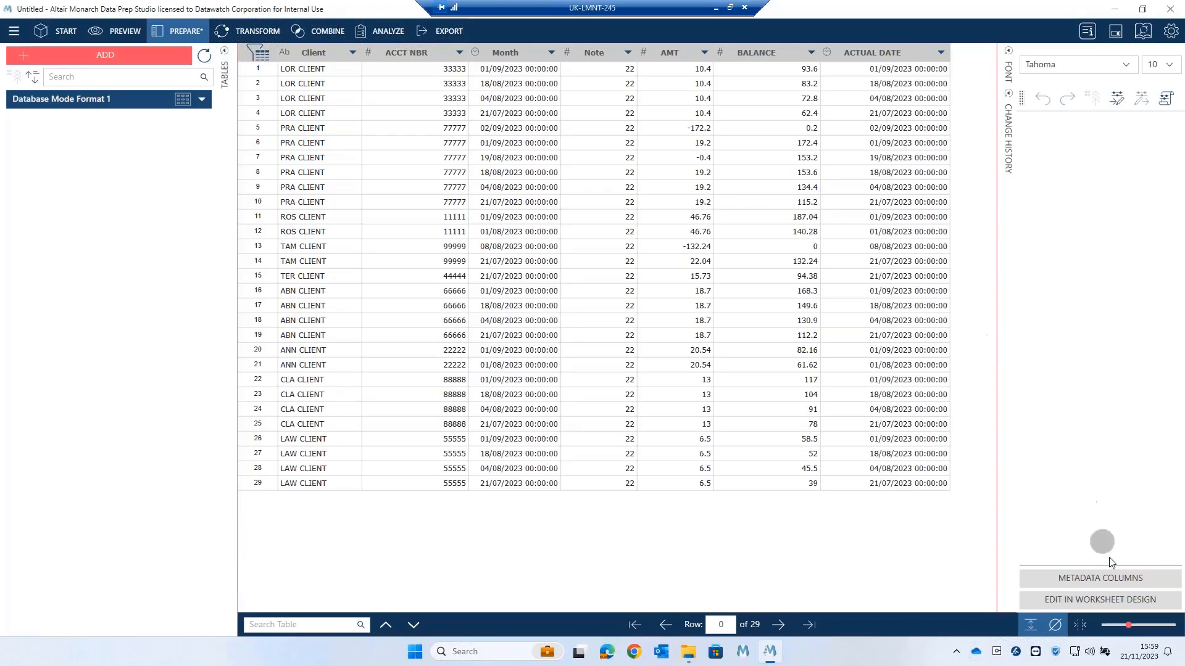
# Add the SourceTableName metadata column, named SheetName, to the Database Mode Format 1 table.
pyautogui.click(1096, 580)
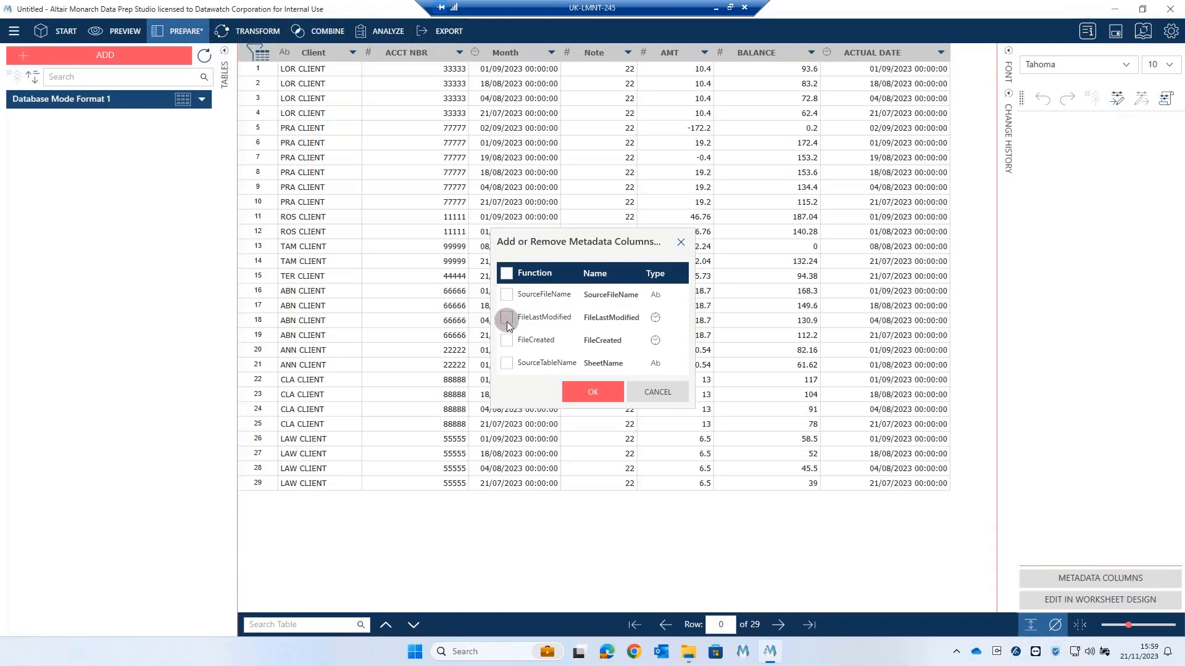
pyautogui.click(506, 363)
pyautogui.click(586, 392)
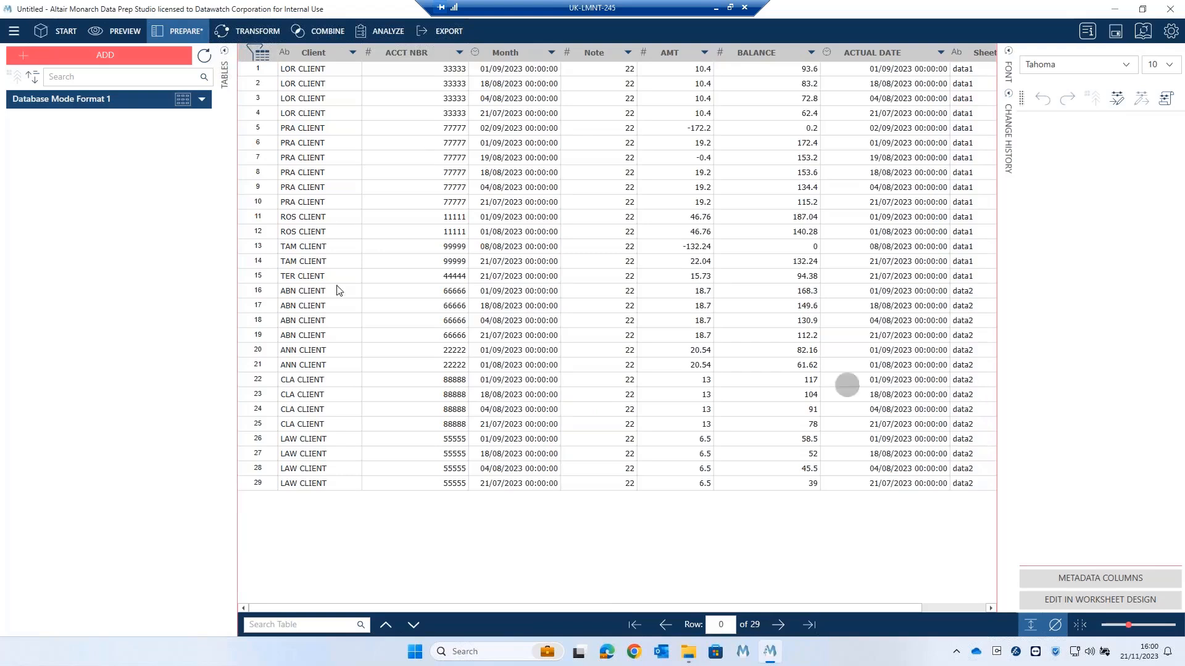
# Save the workspace as worksheet in the Excel folder and close Data Prep Studio.
pyautogui.click(15, 32)
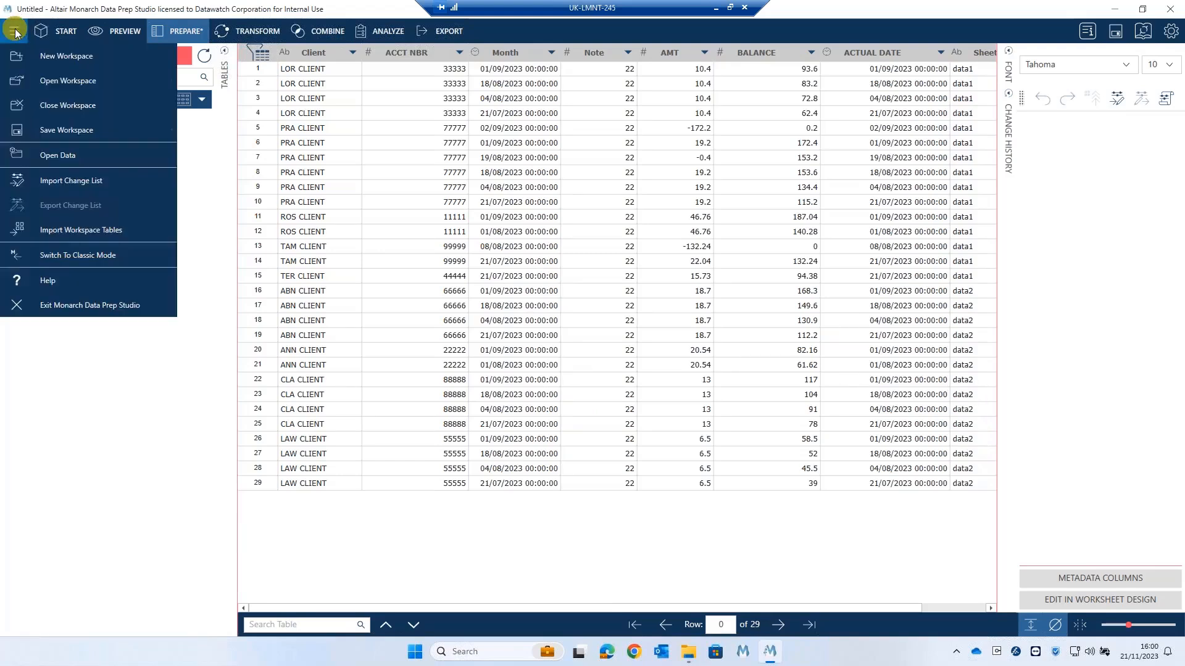
pyautogui.moveTo(57, 80)
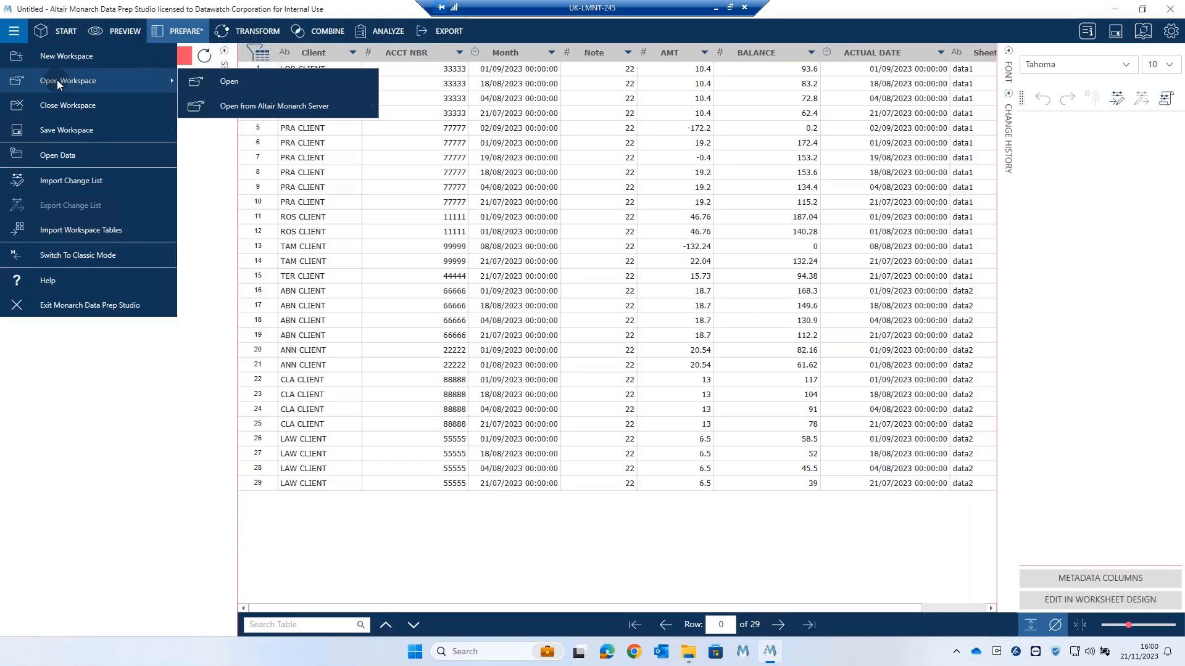
pyautogui.moveTo(64, 127)
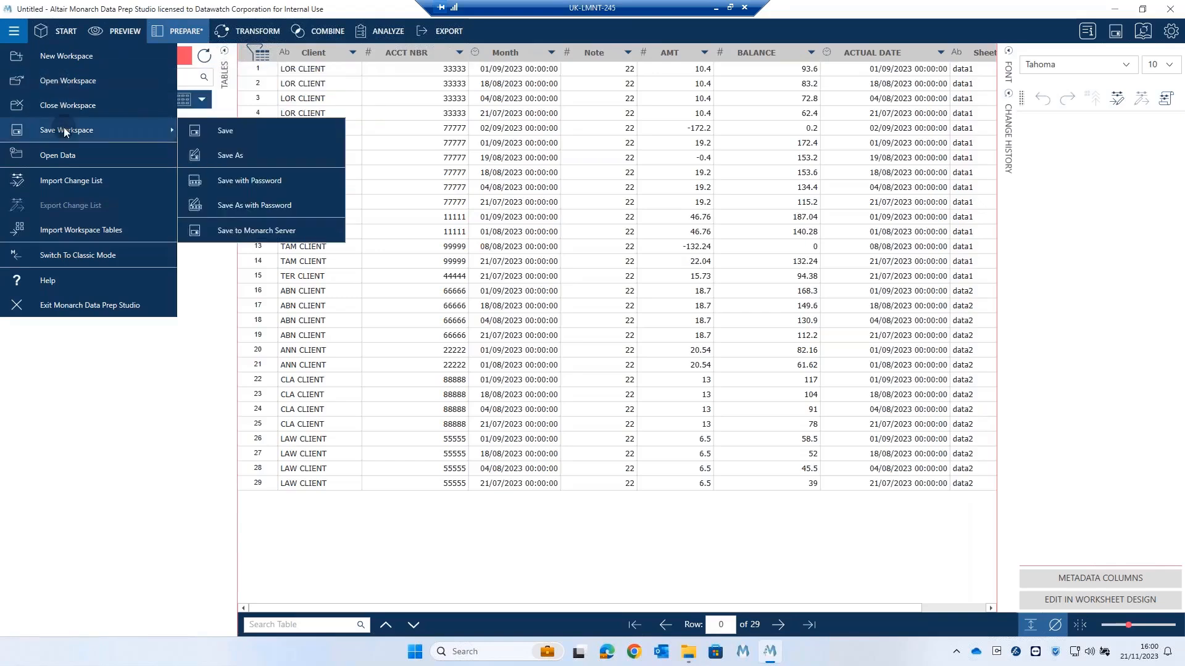
pyautogui.click(229, 132)
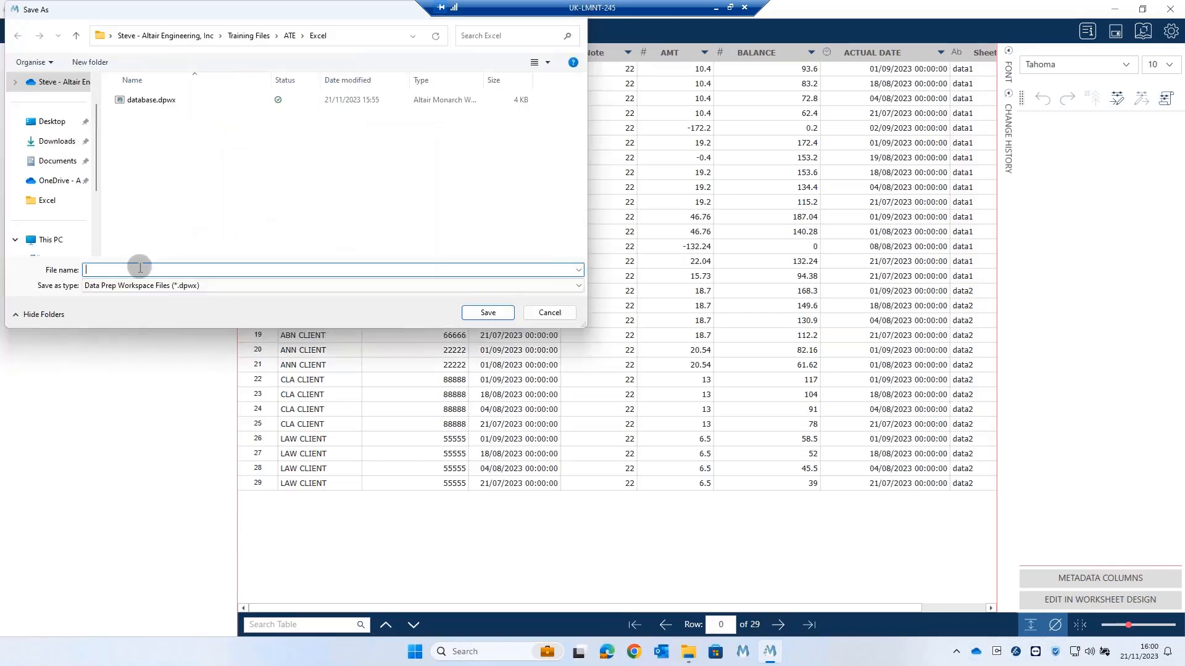
pyautogui.write('worksheet')
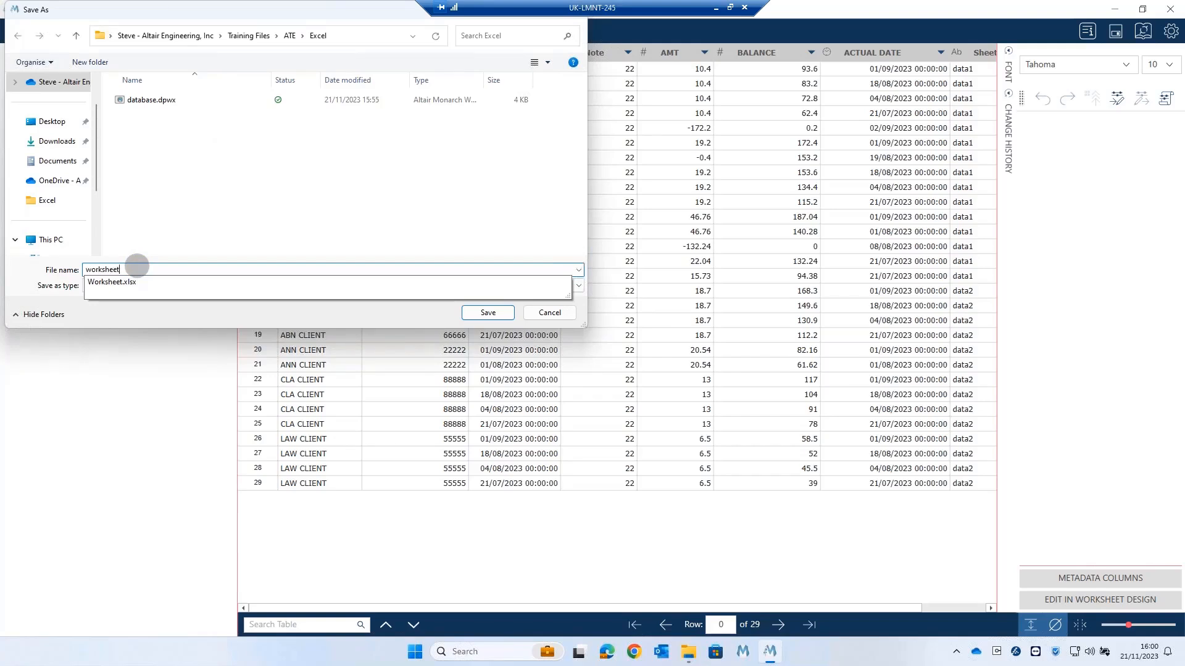
pyautogui.press('Return')
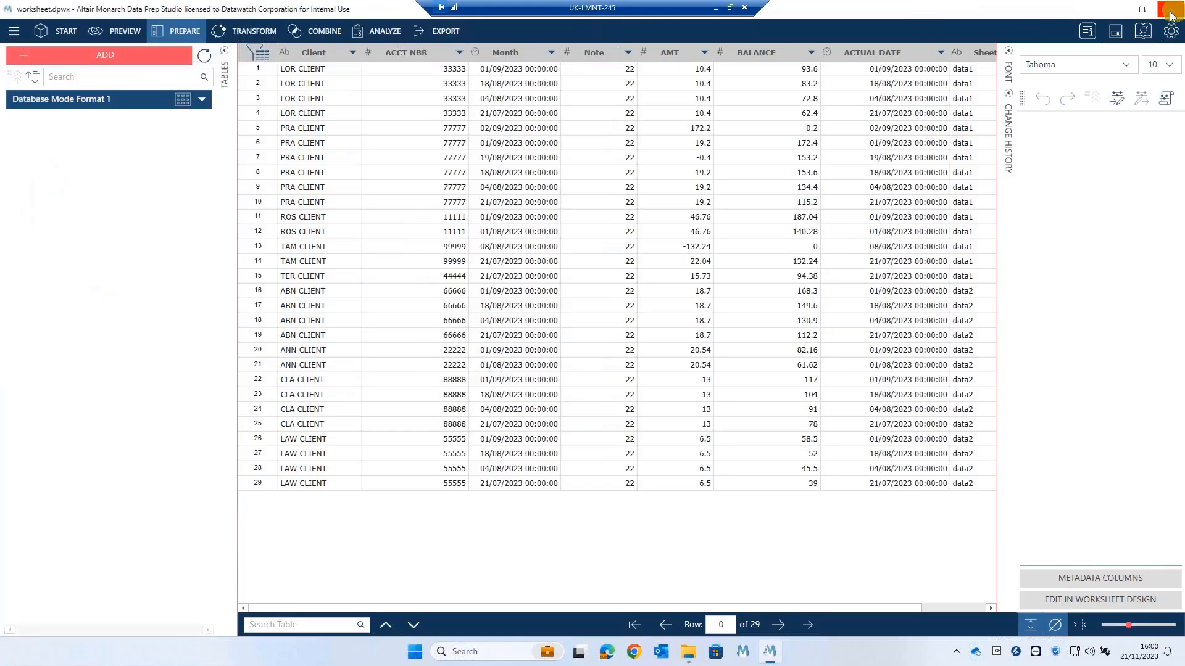
pyautogui.click(1170, 10)
# Rename Database Mode Format 1.xlsx in the Excel folder as xDatabase Mode Format 1.xlsx.
pyautogui.click(415, 198)
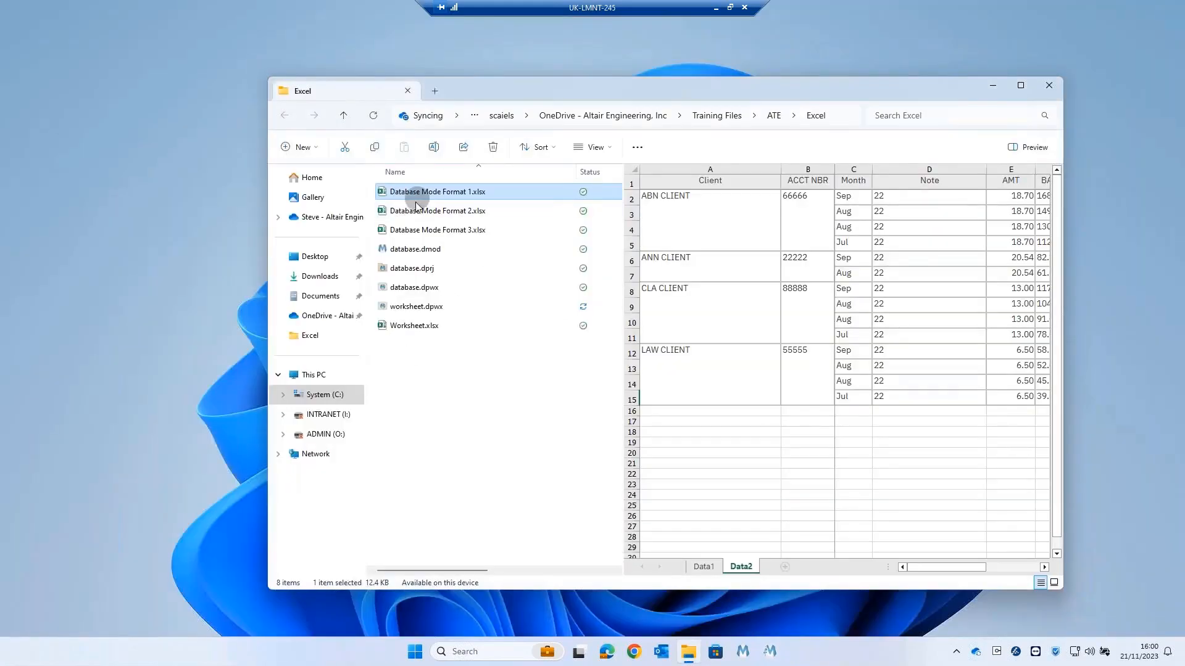
pyautogui.click(416, 197)
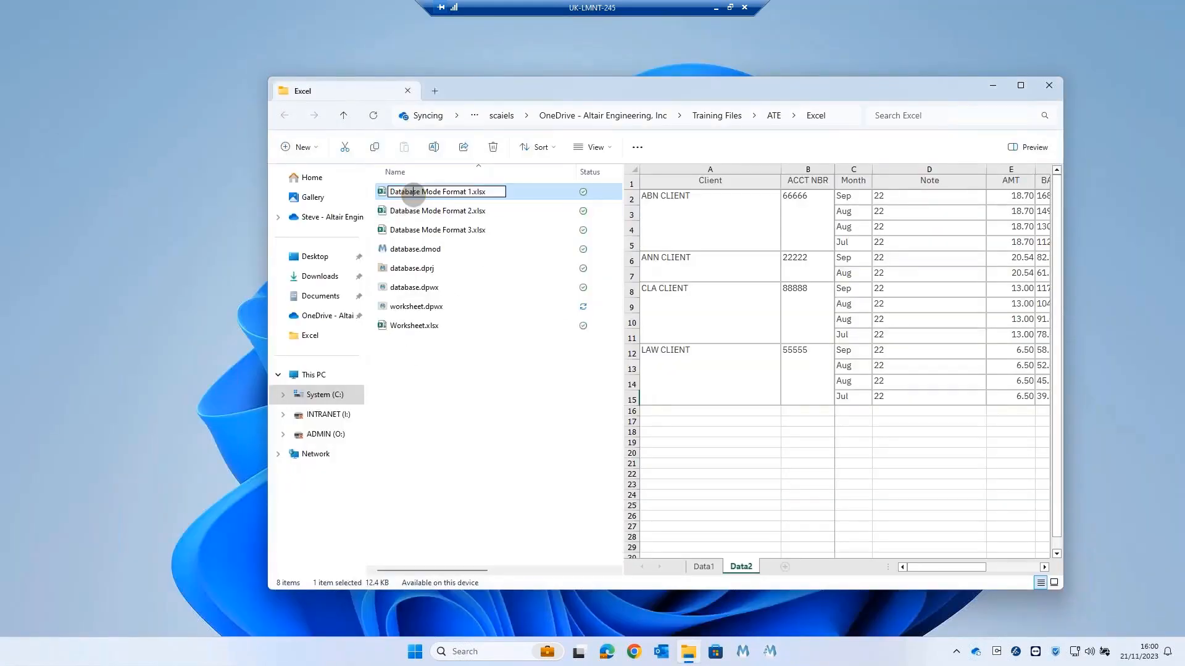
pyautogui.write('x')
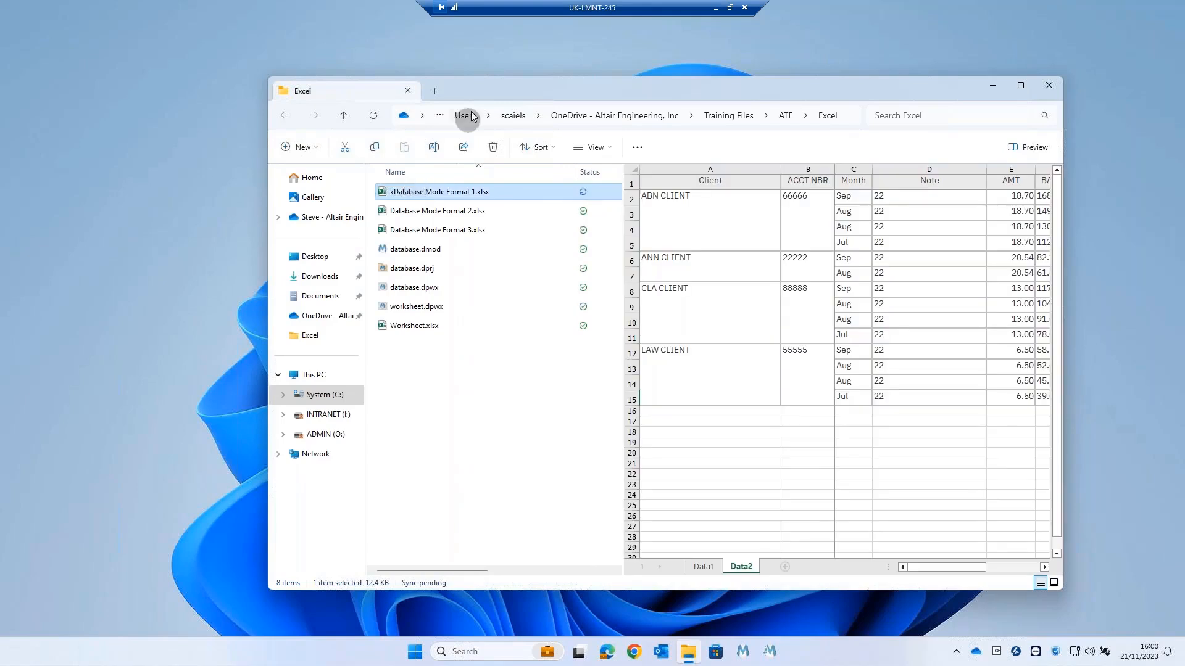
pyautogui.press('Return')
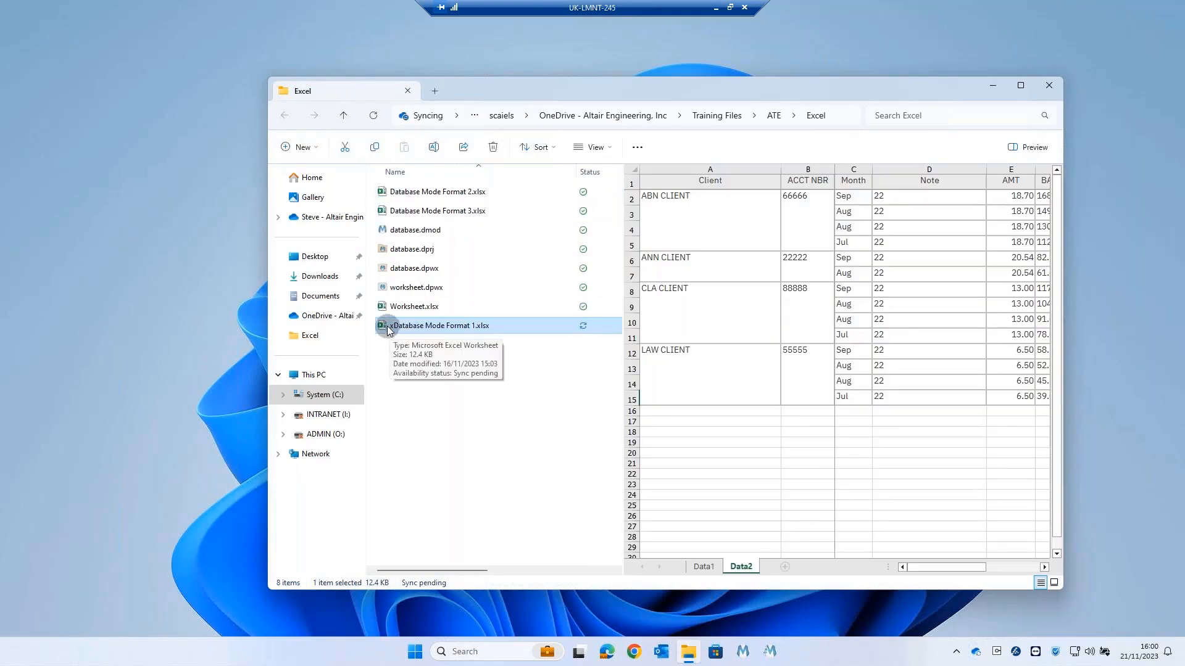
# Open the worksheet.dpwx workspace from the Excel folder in Data Prep Studio.
pyautogui.click(400, 290)
pyautogui.click(400, 290)
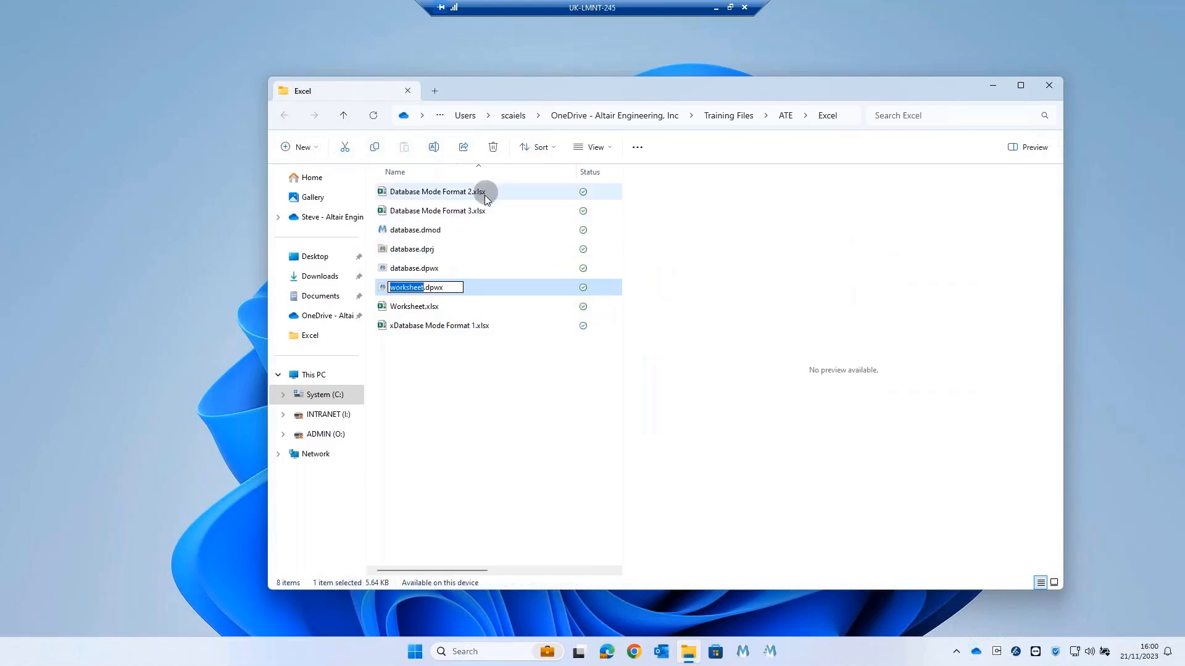
pyautogui.click(444, 379)
pyautogui.click(386, 290)
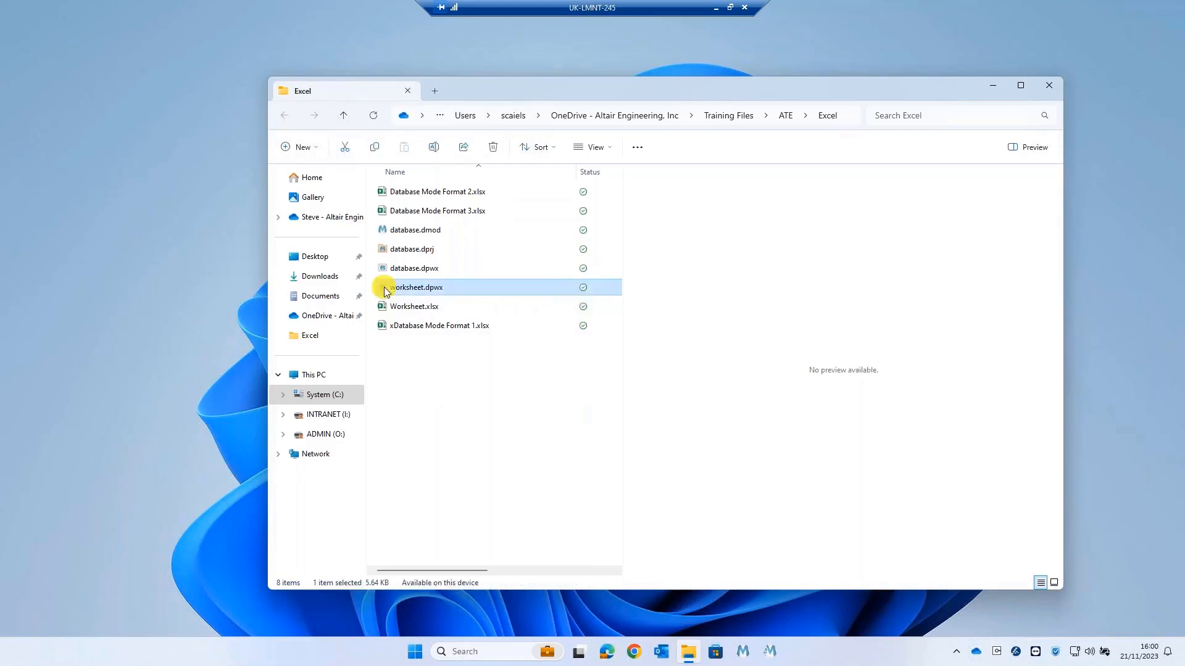
pyautogui.doubleClick(384, 287)
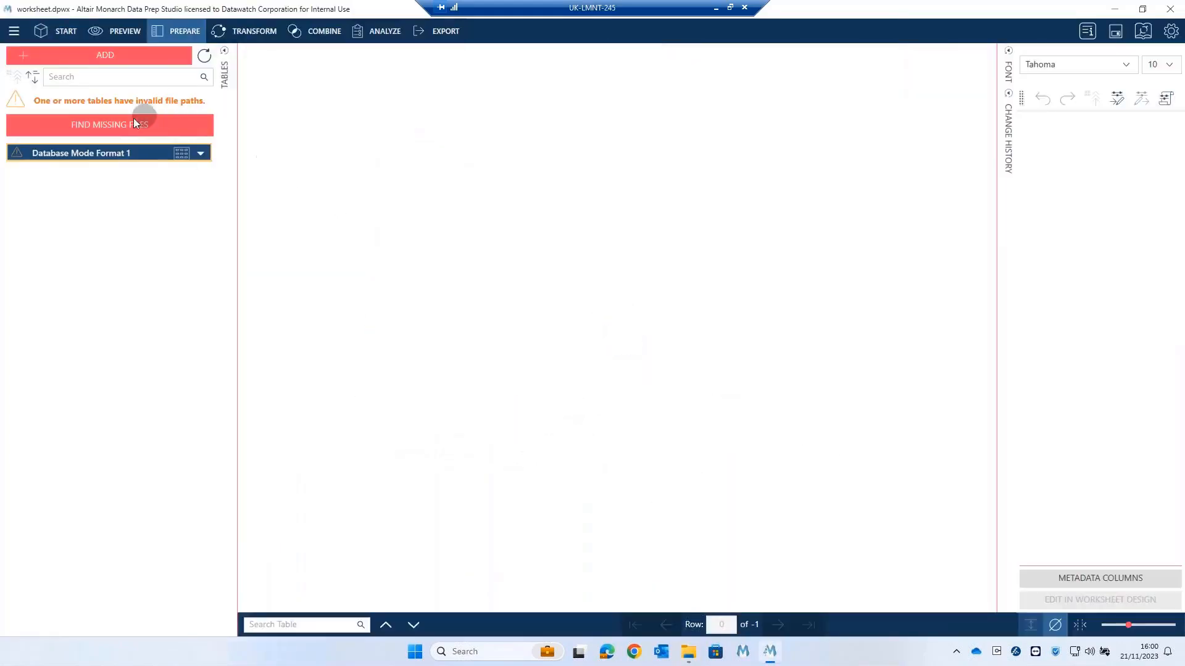
# Resolve the workspace's missing file by pointing it to Database Mode Format 2.xlsx in the Excel folder.
pyautogui.click(115, 124)
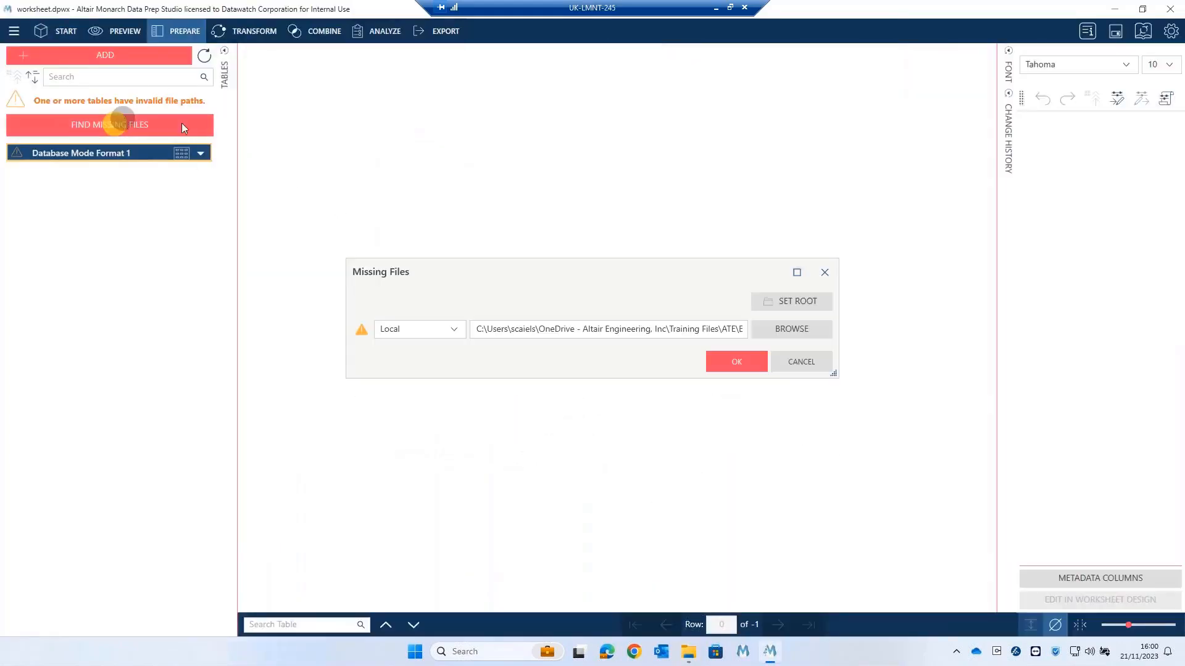
pyautogui.click(792, 329)
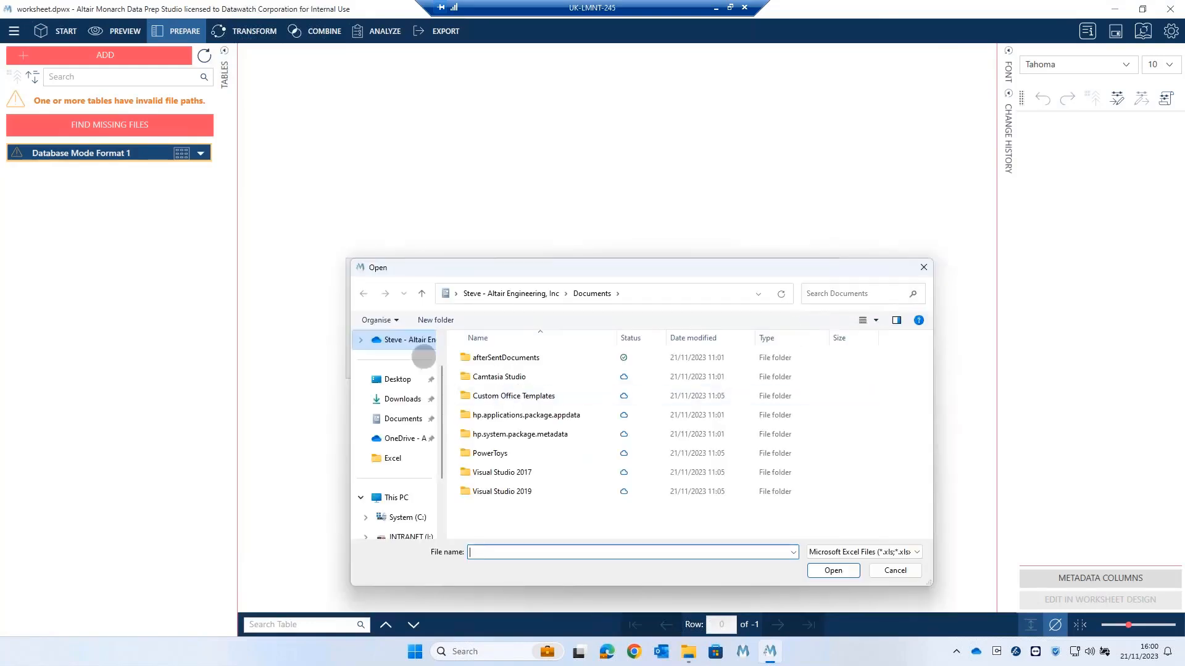
pyautogui.click(393, 459)
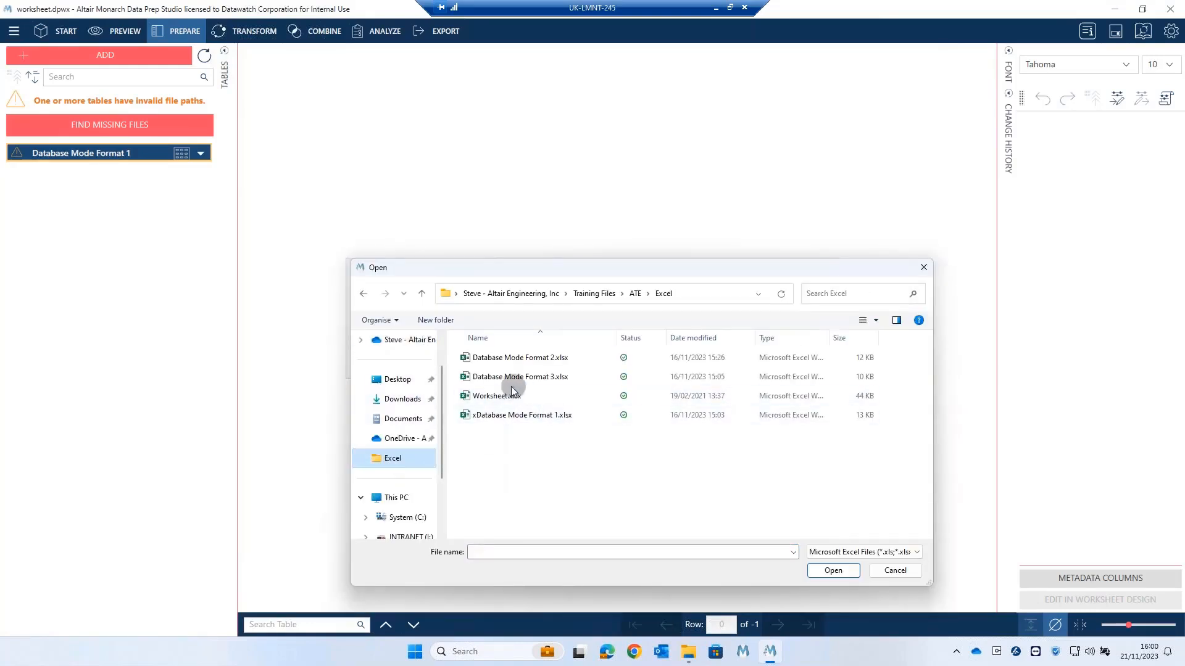
pyautogui.doubleClick(509, 365)
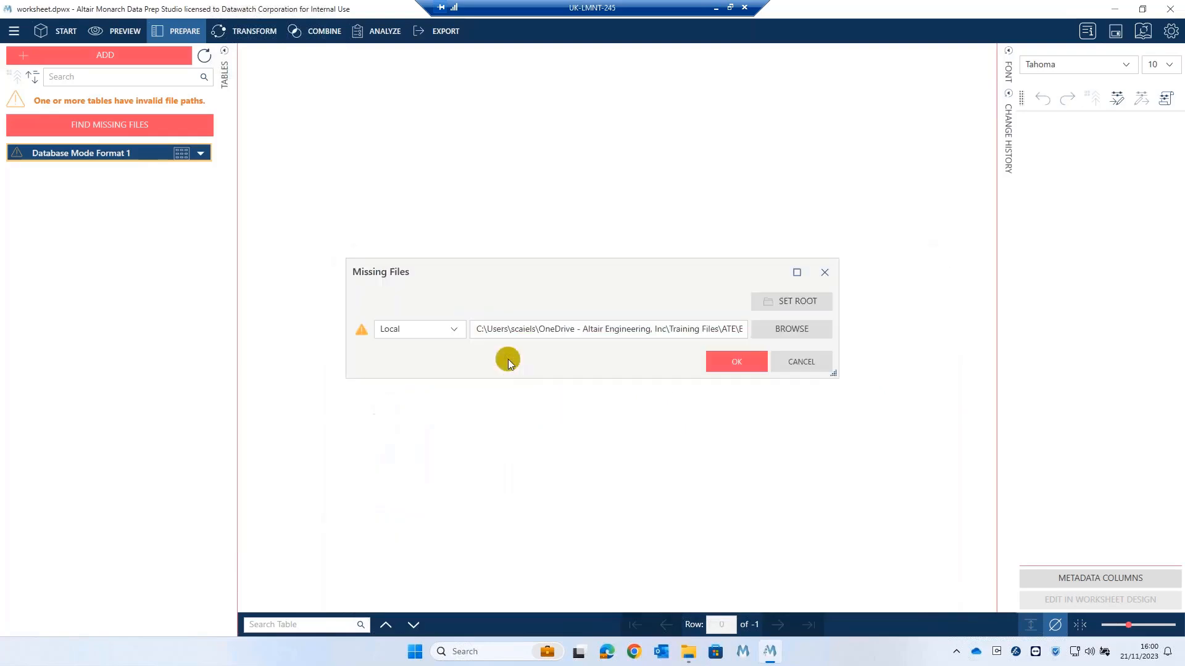
pyautogui.click(733, 363)
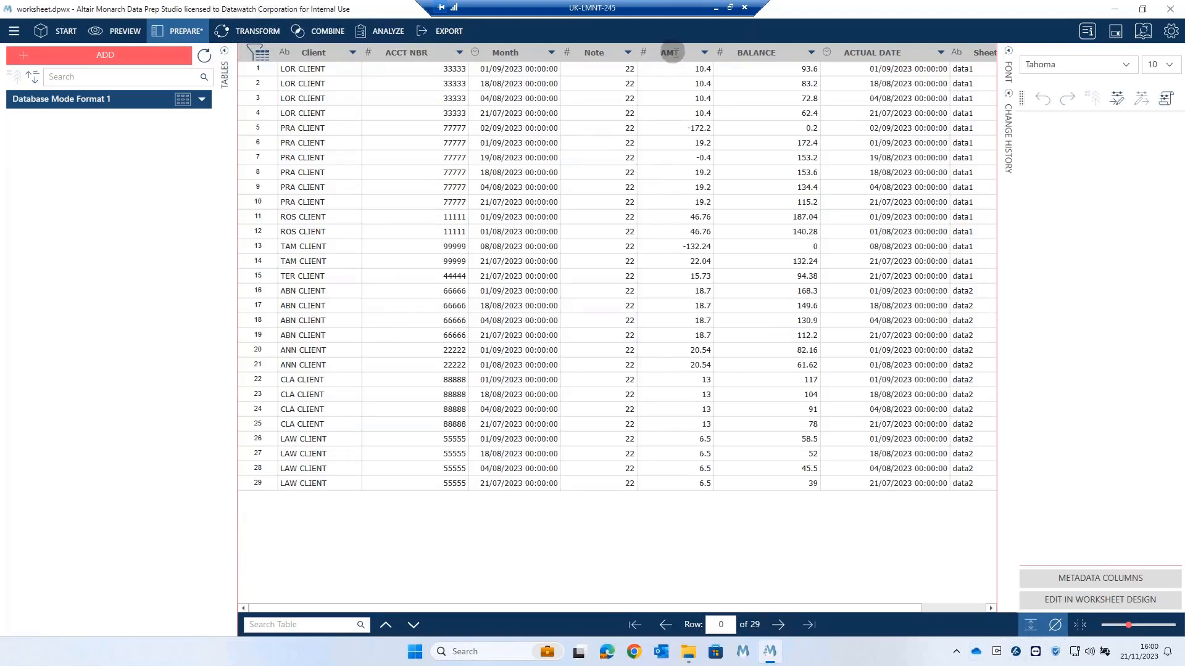
# Try redefining the column headers from row 1 in the table's worksheet design, and discard the changes.
pyautogui.click(202, 99)
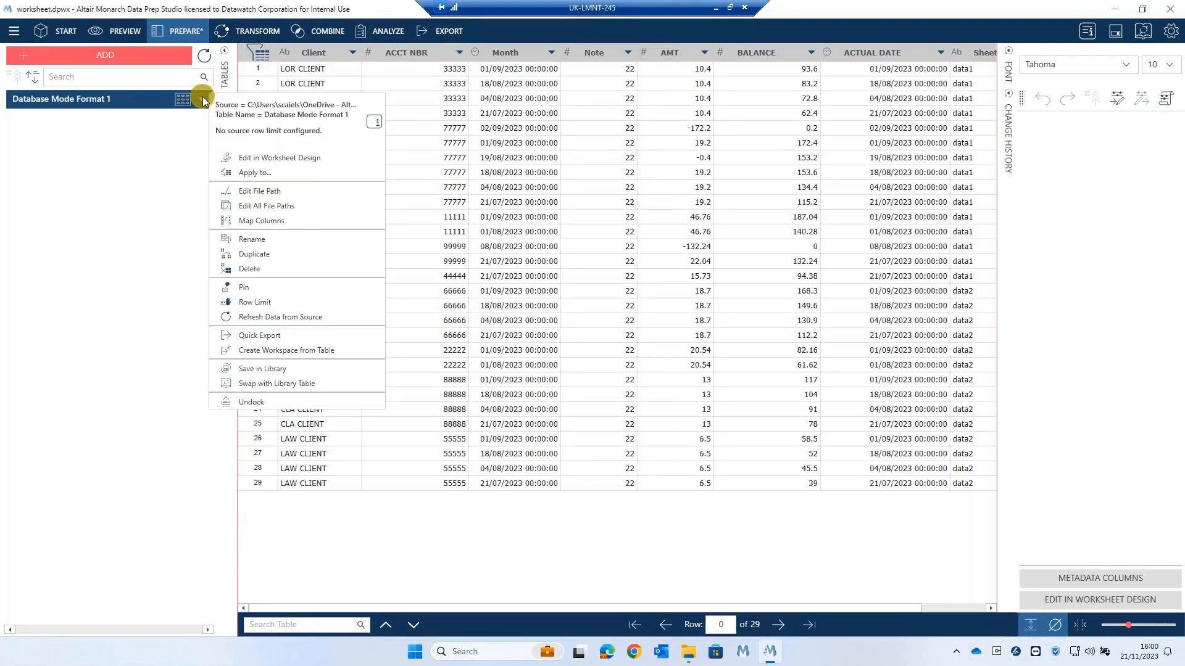
pyautogui.click(253, 158)
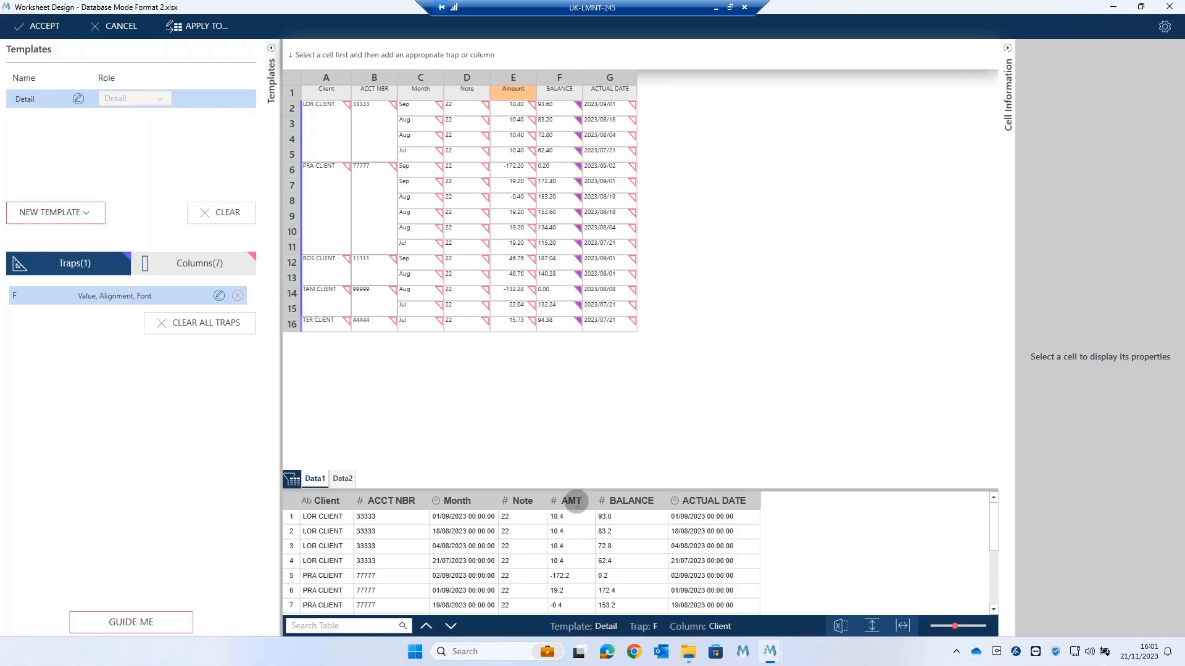
pyautogui.moveTo(315, 91); pyautogui.dragTo(623, 90)
pyautogui.rightClick(555, 92)
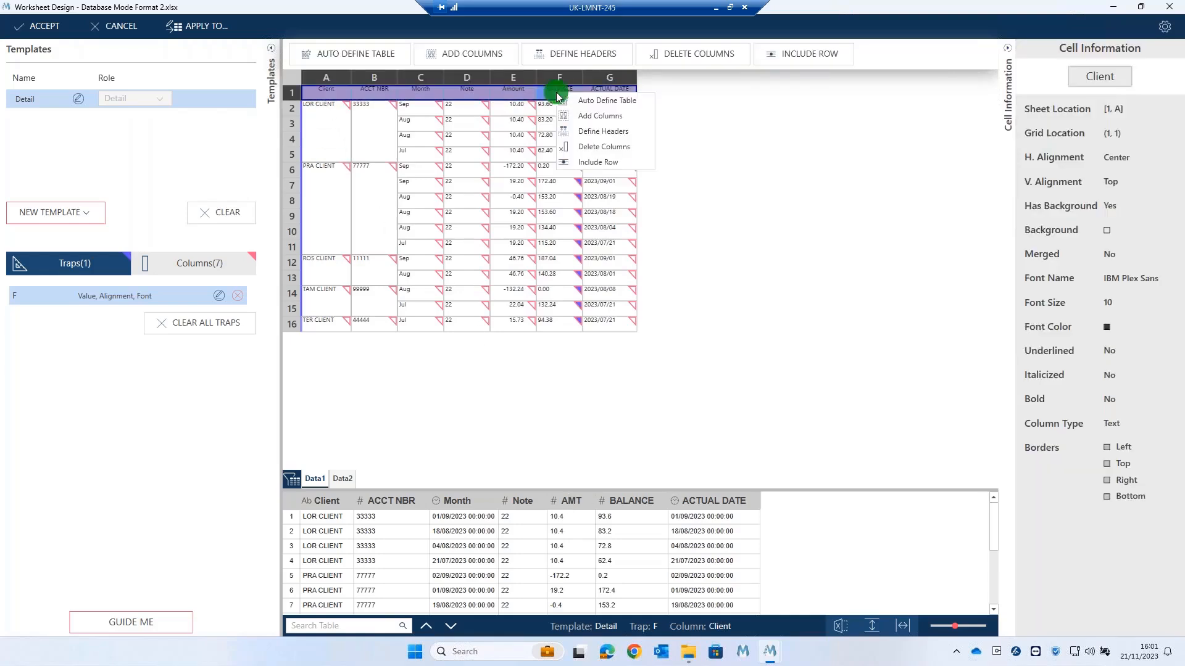
pyautogui.click(596, 147)
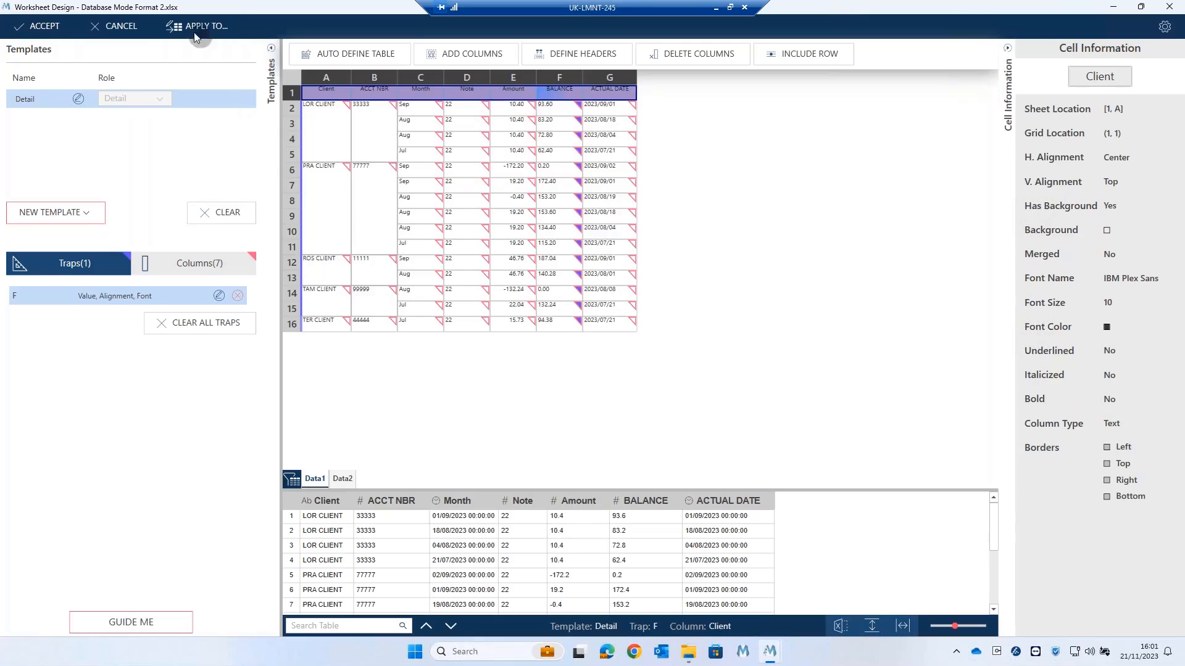
pyautogui.click(116, 26)
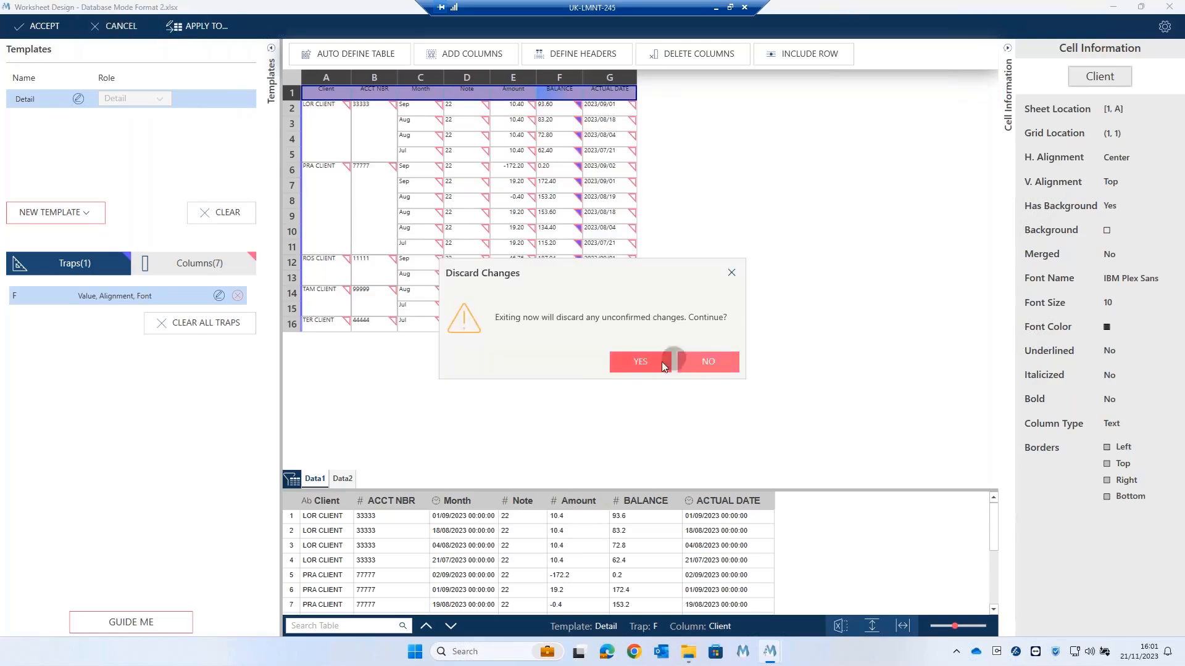
pyautogui.click(630, 367)
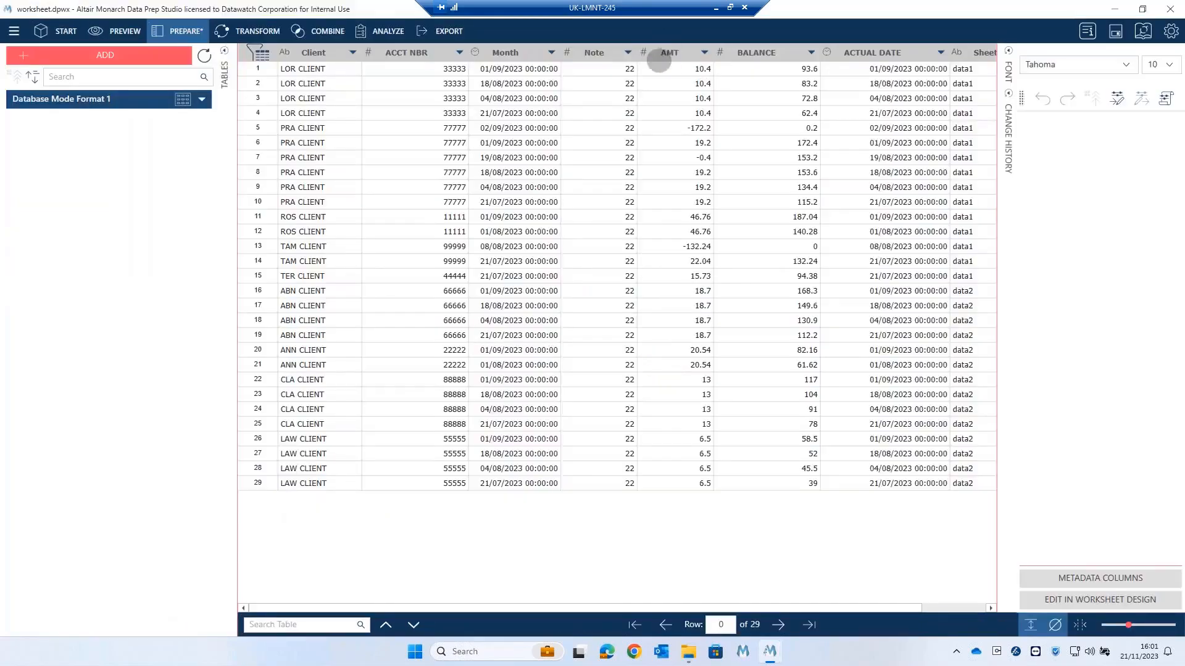
# In the table's worksheet design, set the column F trap's value rule to Is Non-Blank and turn off its Font and Align rules.
pyautogui.click(203, 100)
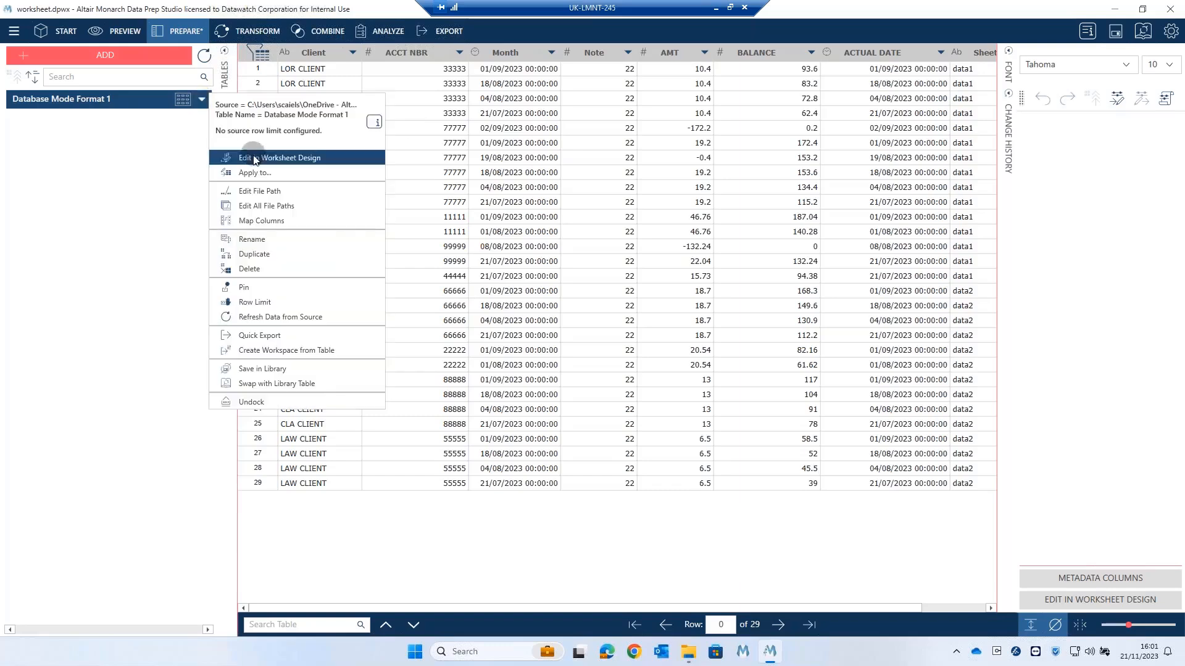
pyautogui.click(254, 158)
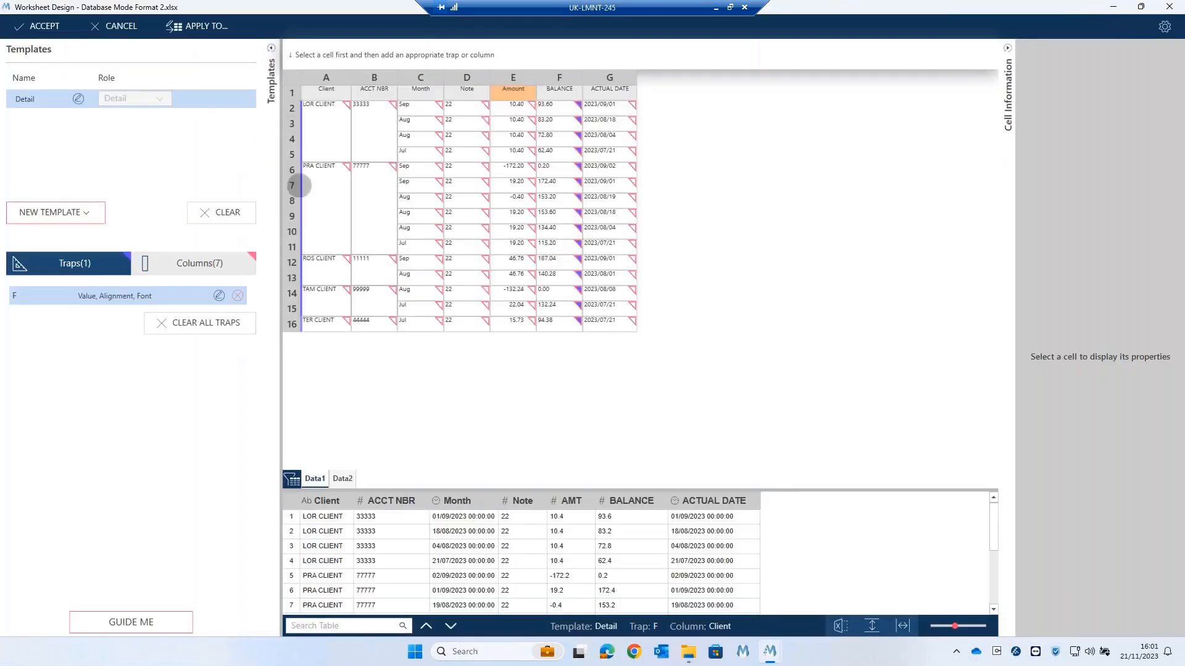
pyautogui.click(220, 294)
pyautogui.click(116, 119)
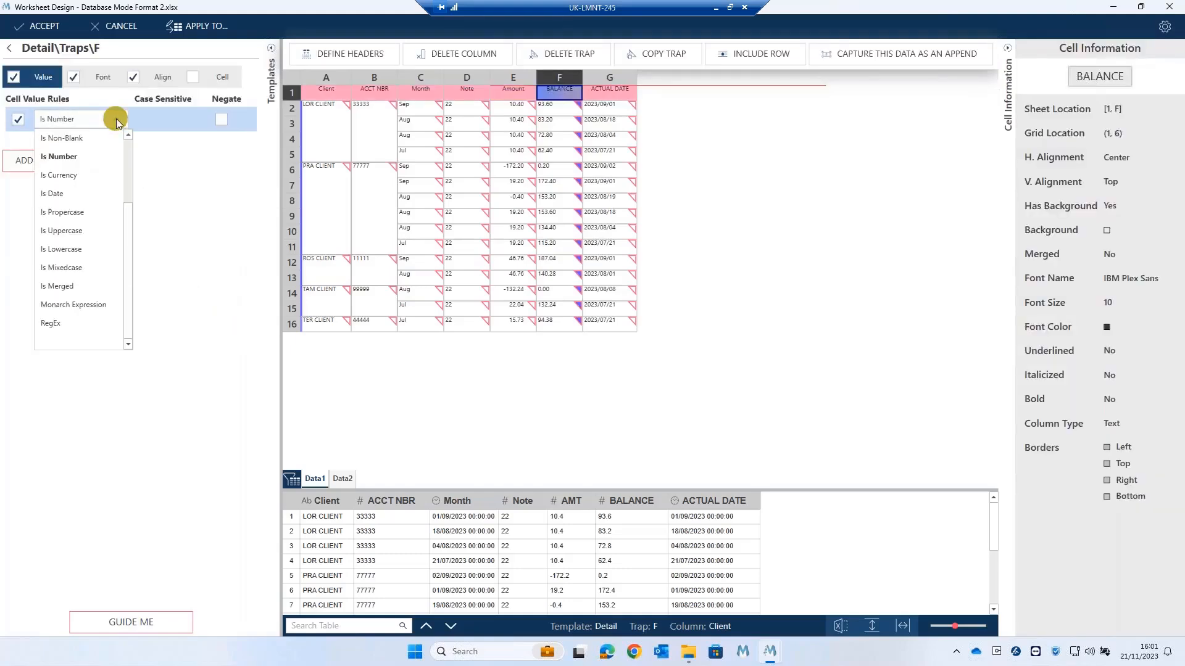
pyautogui.click(79, 137)
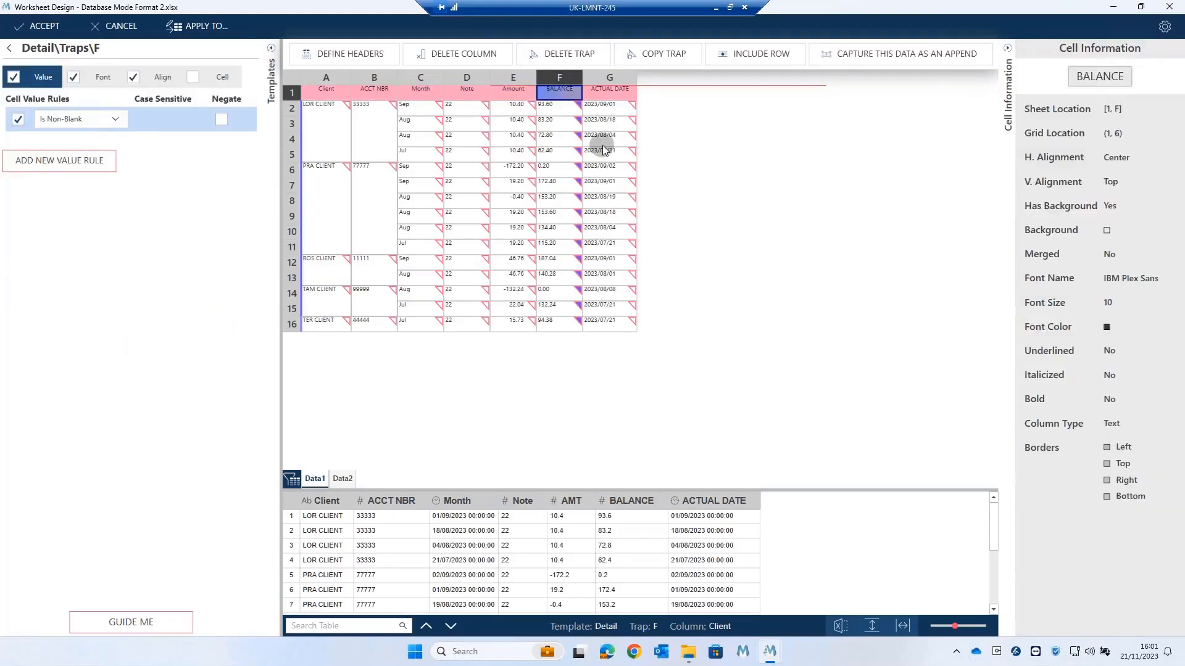
pyautogui.click(501, 242)
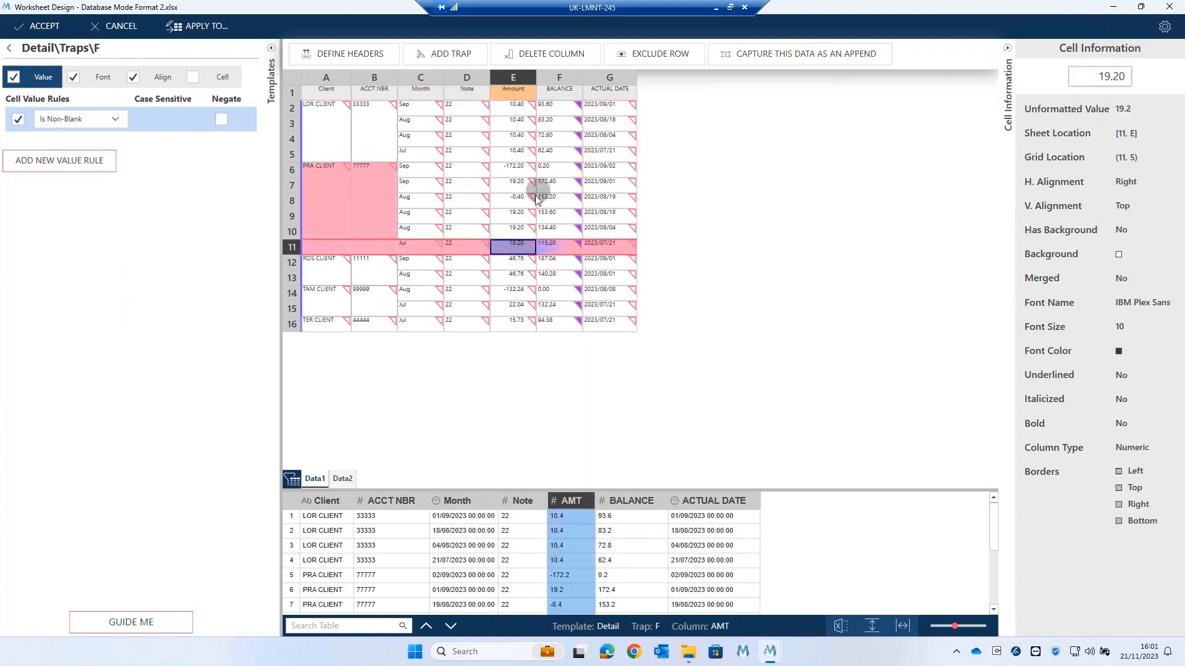
pyautogui.click(74, 77)
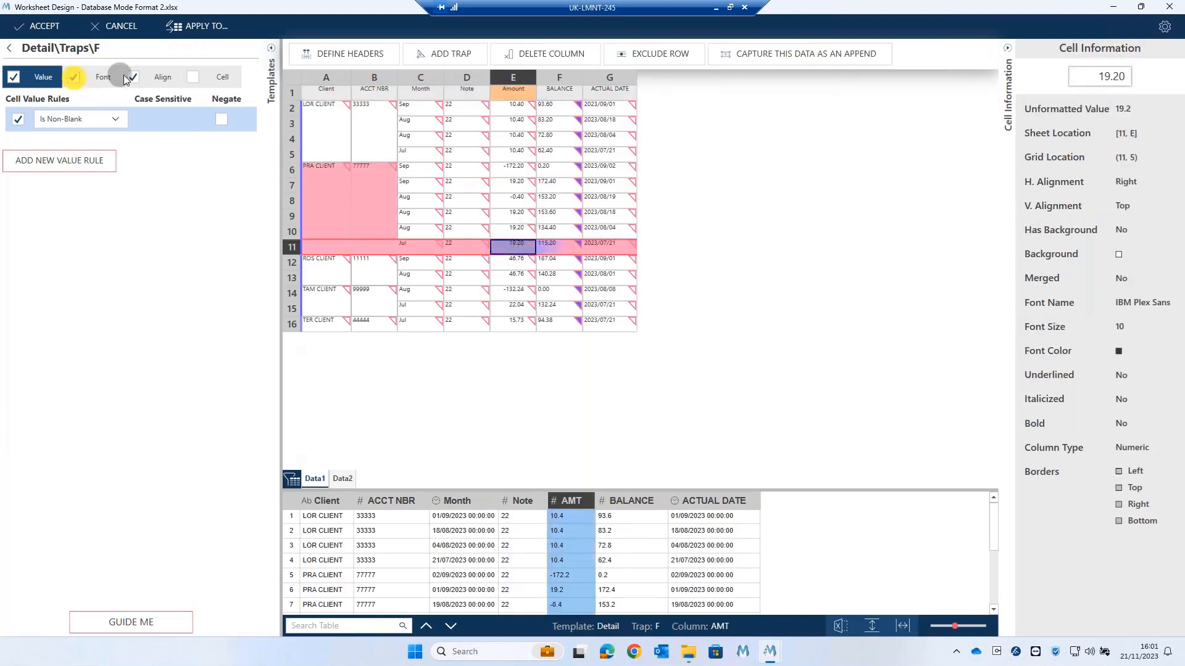
pyautogui.click(133, 76)
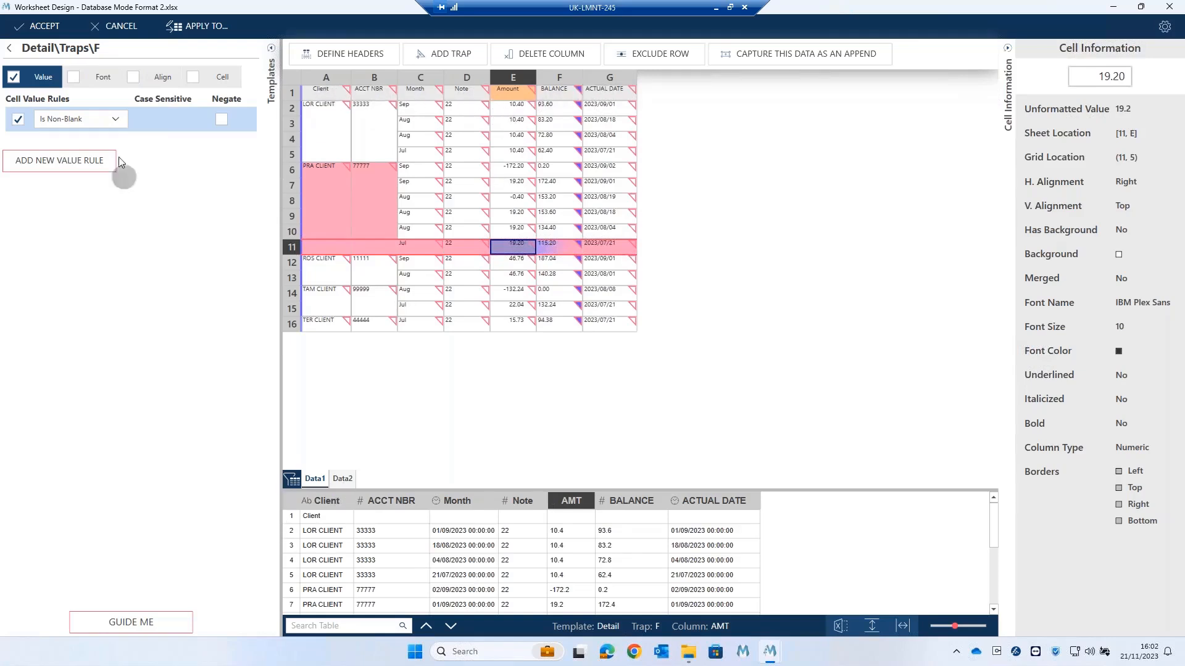
# Delete all seven columns, from Client to ACTUAL DATE, from the Detail template.
pyautogui.click(5, 52)
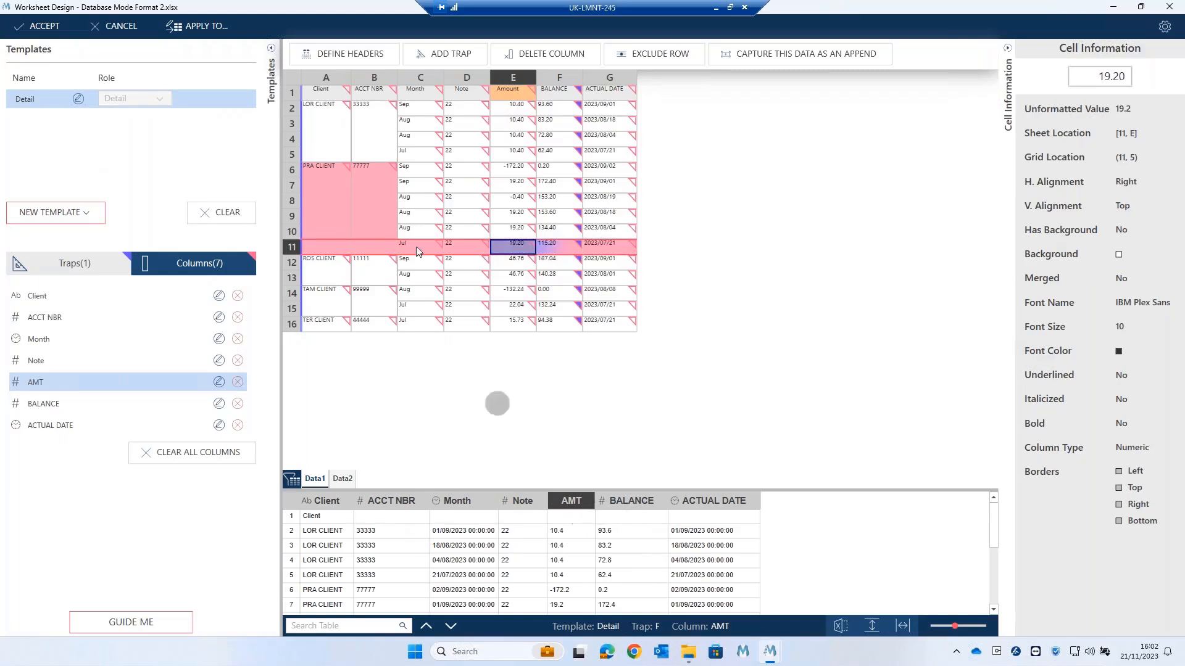
pyautogui.click(237, 296)
pyautogui.click(236, 296)
pyautogui.click(237, 297)
pyautogui.click(237, 296)
pyautogui.click(237, 296)
pyautogui.click(236, 296)
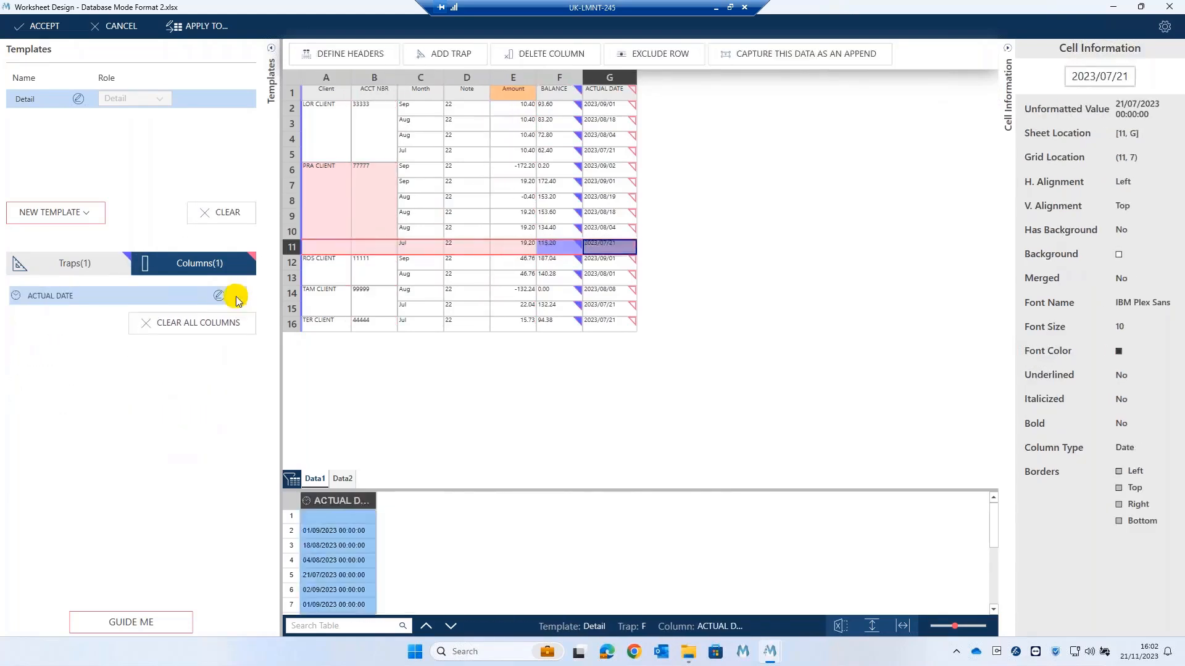
pyautogui.click(236, 296)
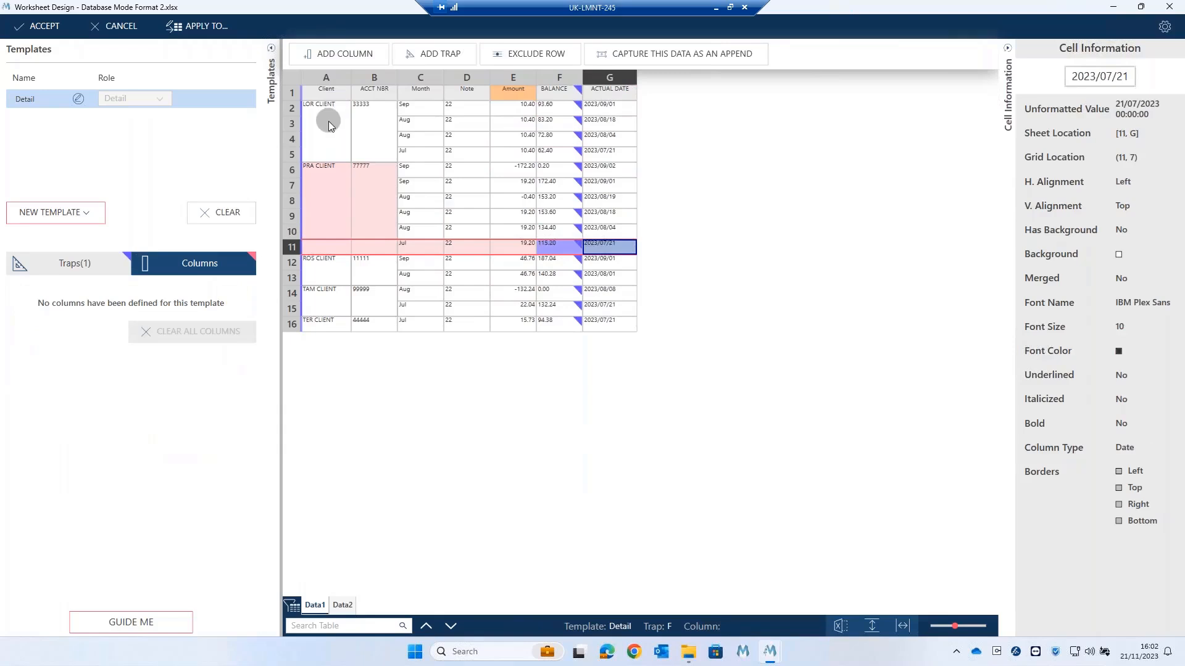
# Add a trap on the Amount header cell in column E of the Detail template.
pyautogui.rightClick(510, 94)
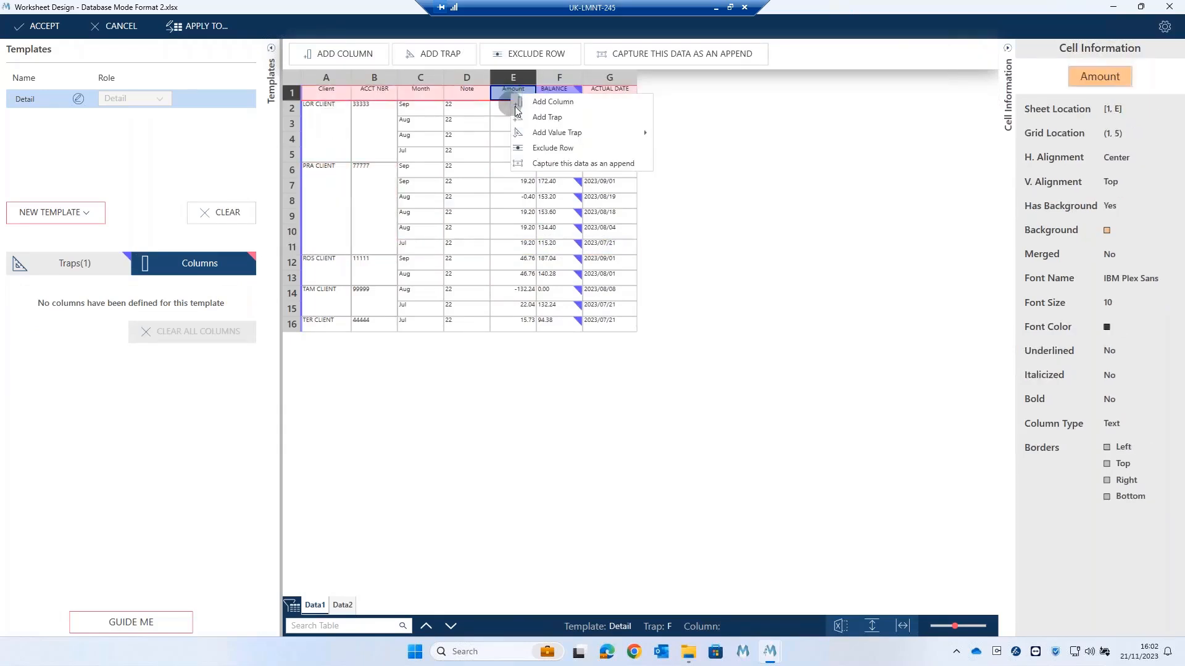
pyautogui.click(516, 119)
pyautogui.click(510, 107)
pyautogui.rightClick(509, 108)
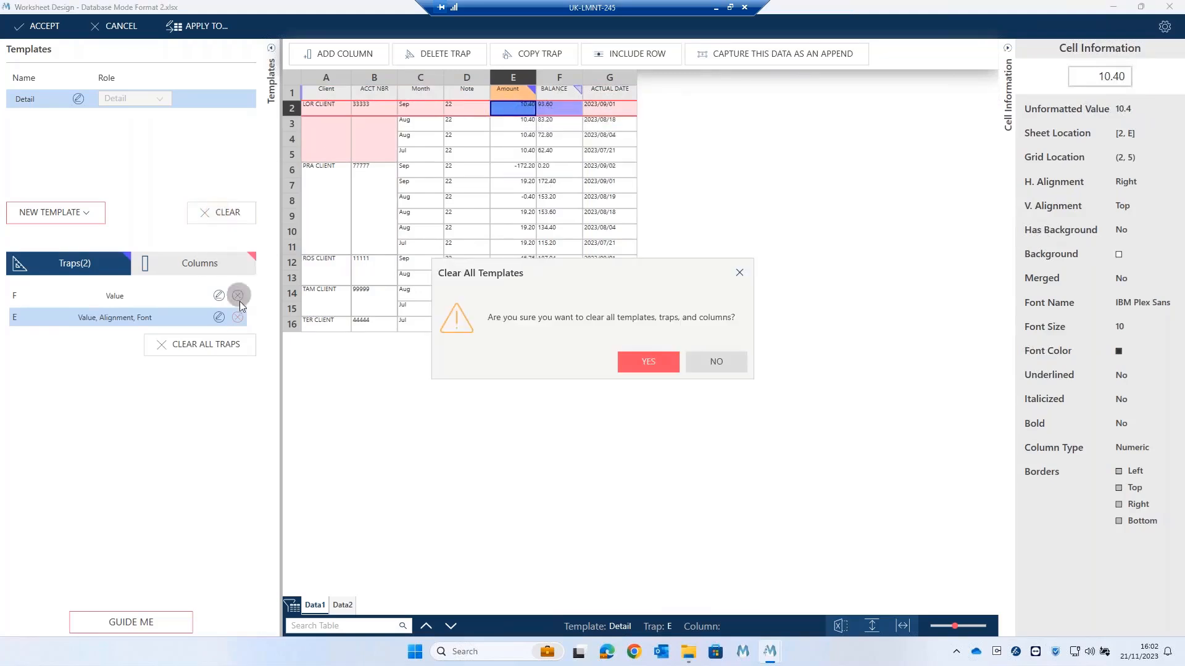
# Clear all templates, traps and columns from the worksheet design.
pyautogui.click(647, 359)
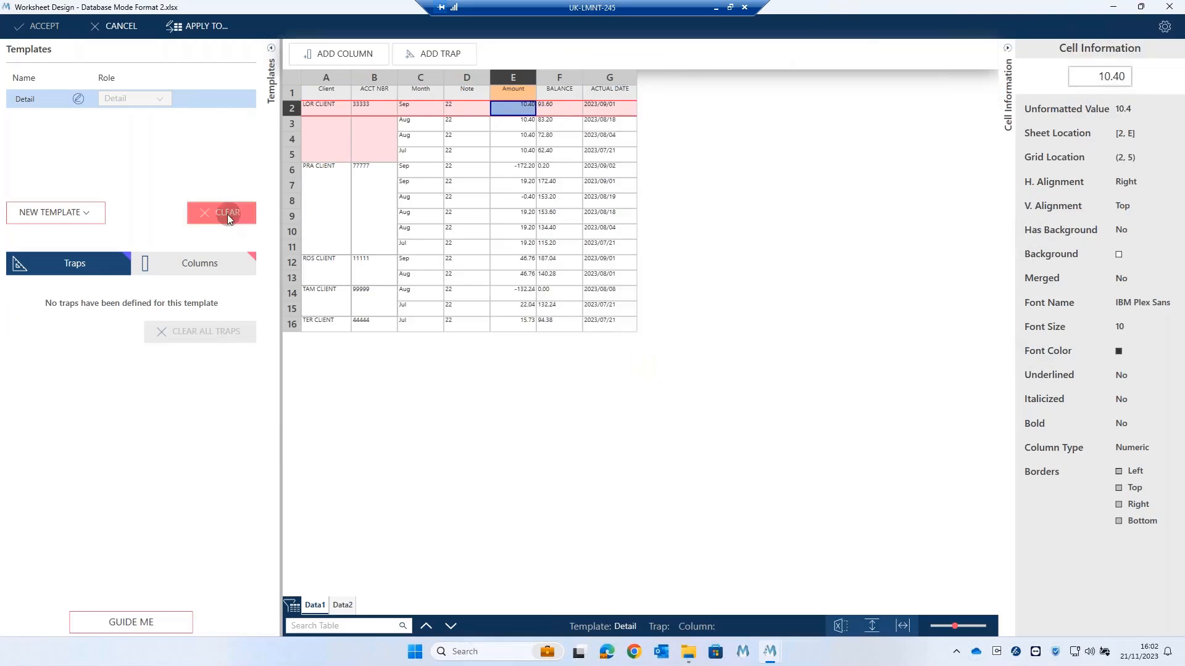
pyautogui.click(227, 213)
pyautogui.click(646, 359)
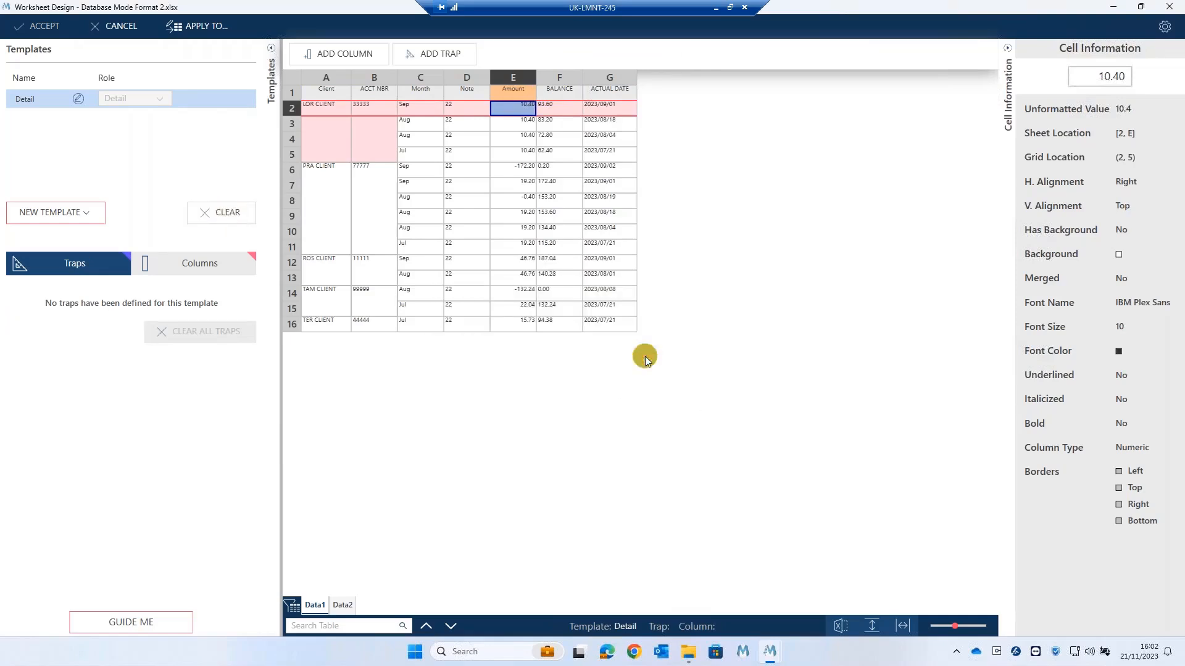
# Add a trap on the first Amount value, cell E2, of the Data1 sheet.
pyautogui.click(515, 112)
pyautogui.rightClick(515, 111)
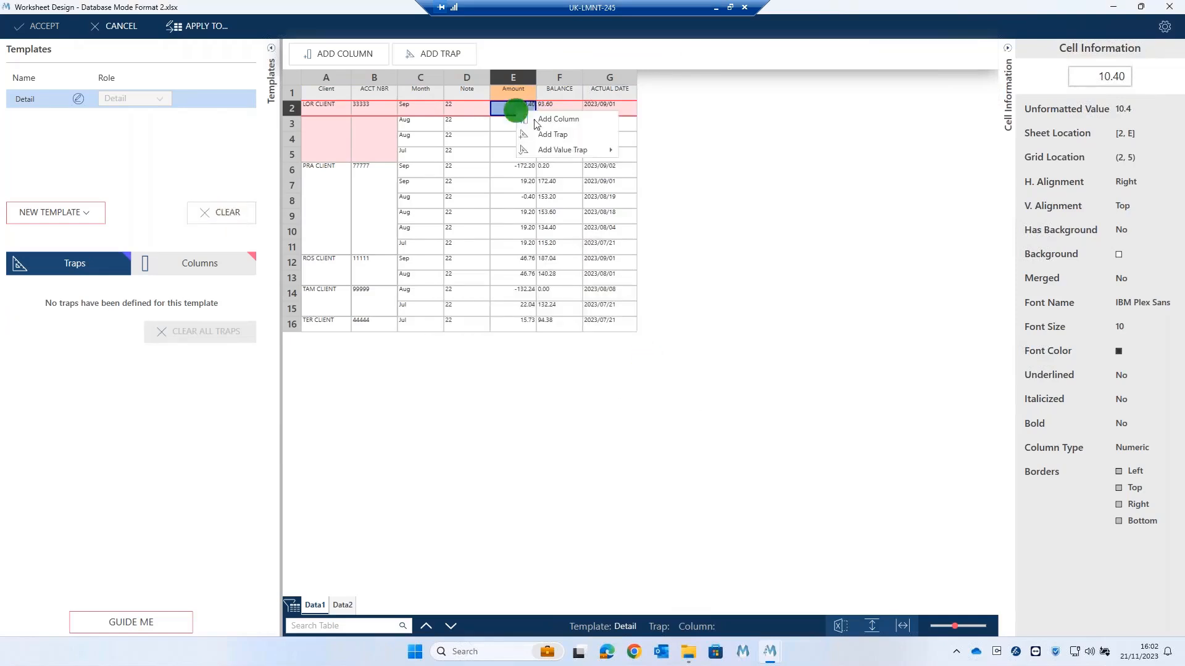
pyautogui.click(559, 134)
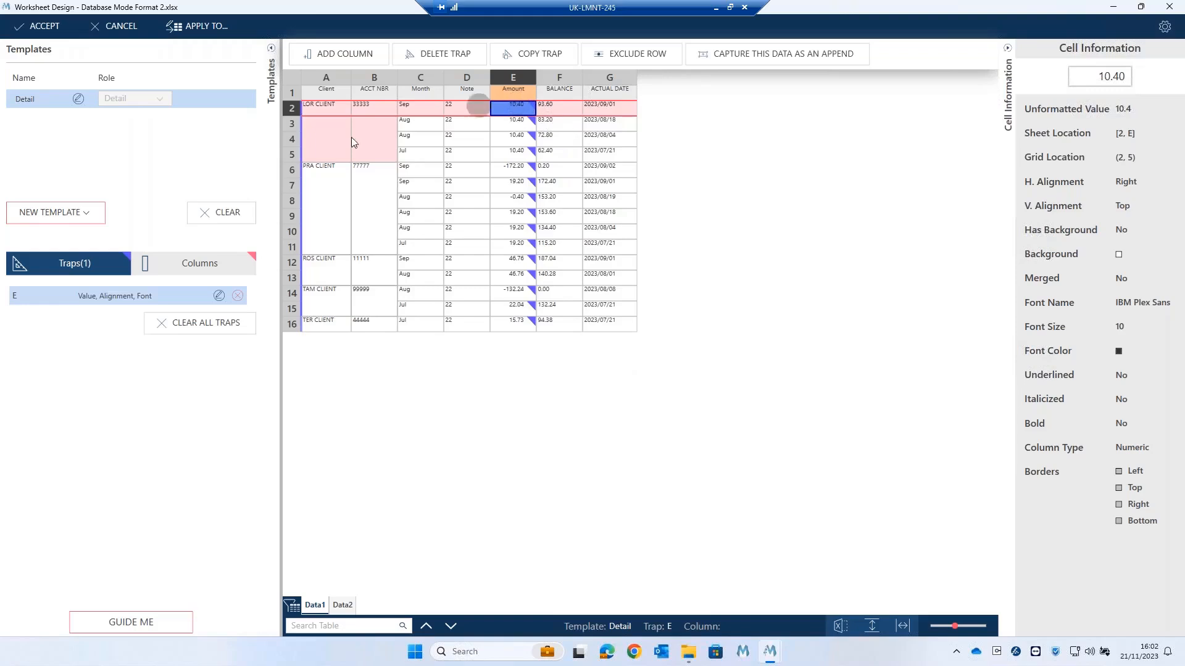
# Edit the column E trap to drop the Font and Align criteria and use the value rule Is Non-Blank.
pyautogui.click(220, 294)
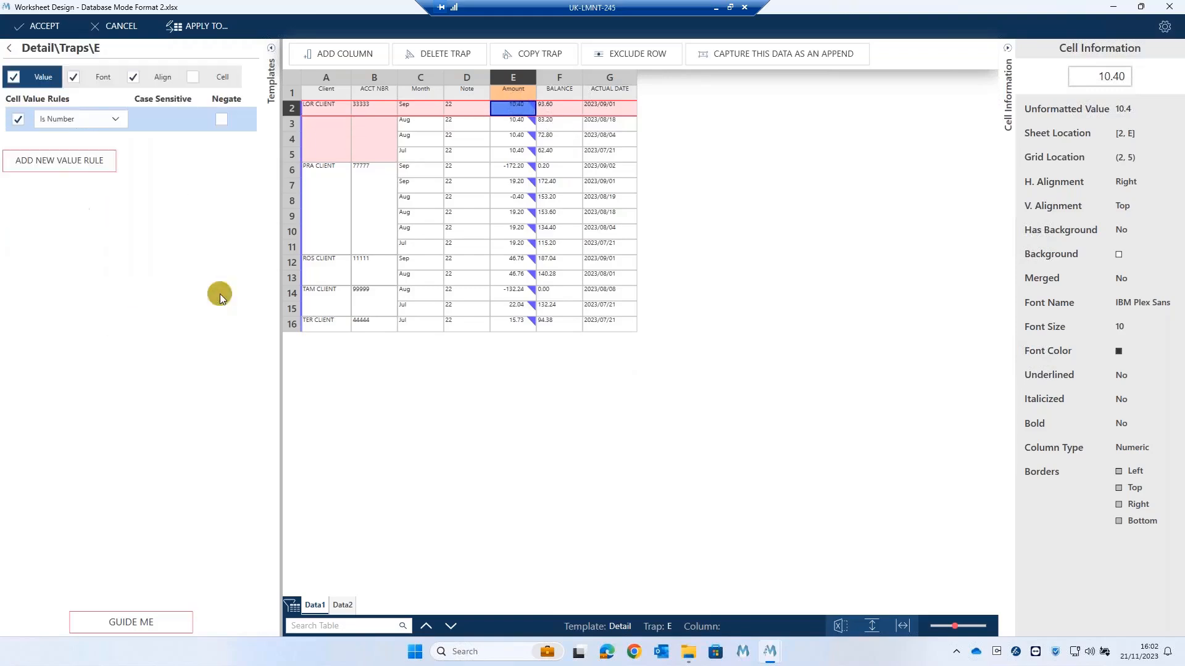
pyautogui.click(73, 77)
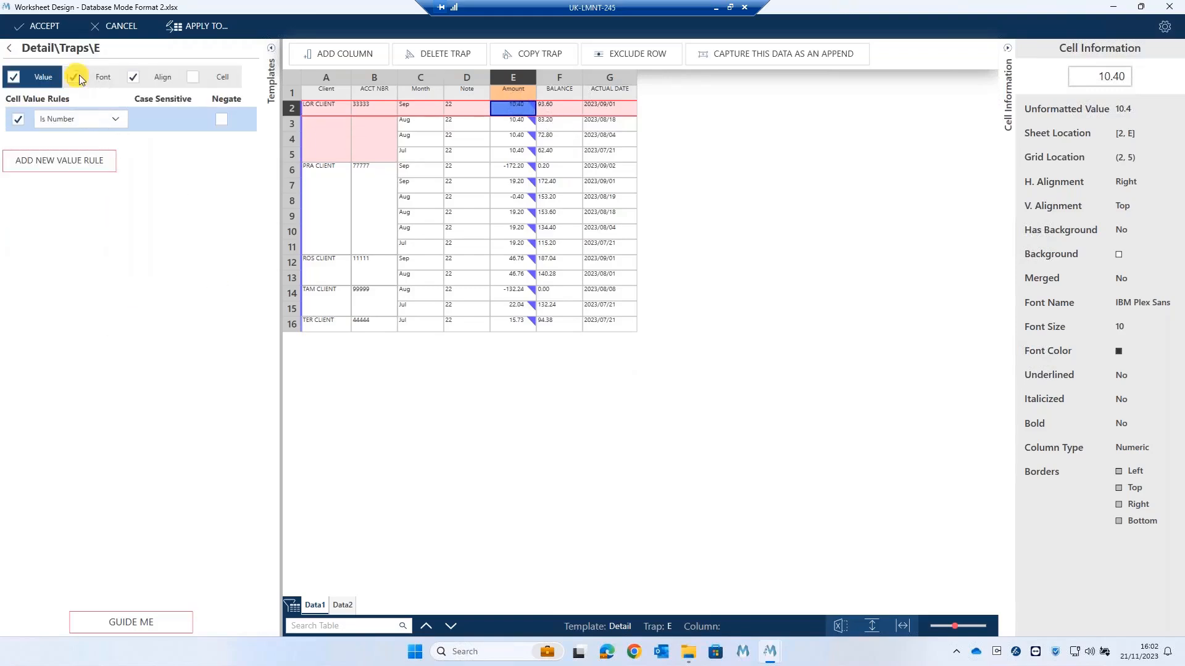
pyautogui.click(133, 77)
pyautogui.click(42, 118)
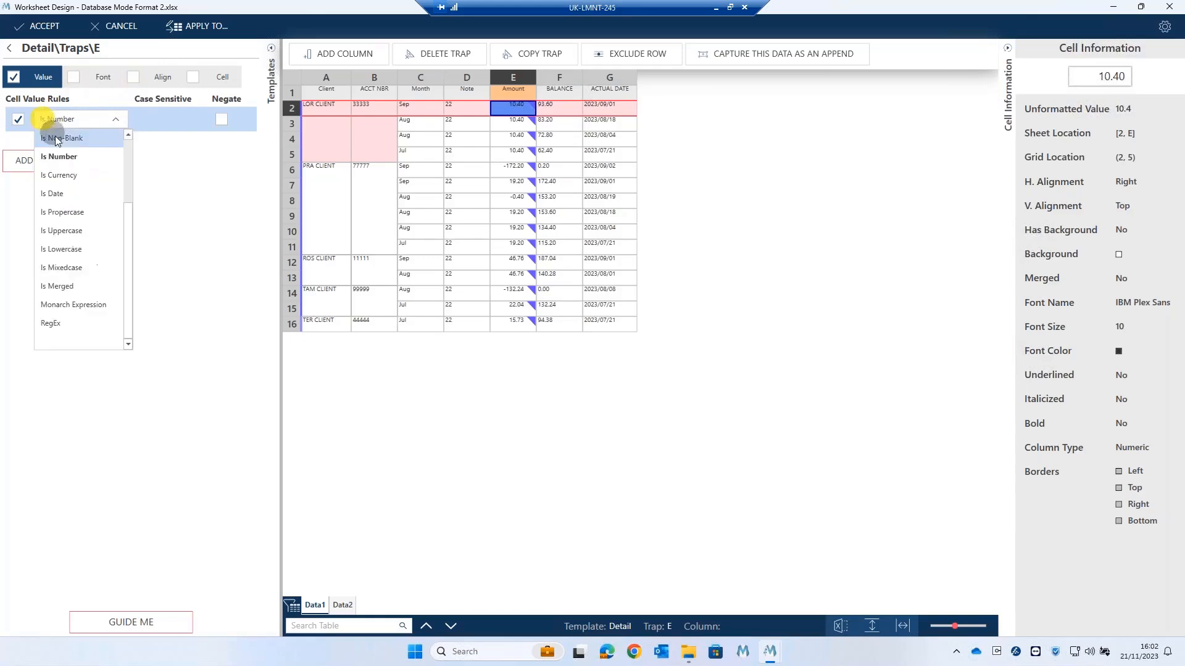
pyautogui.click(56, 138)
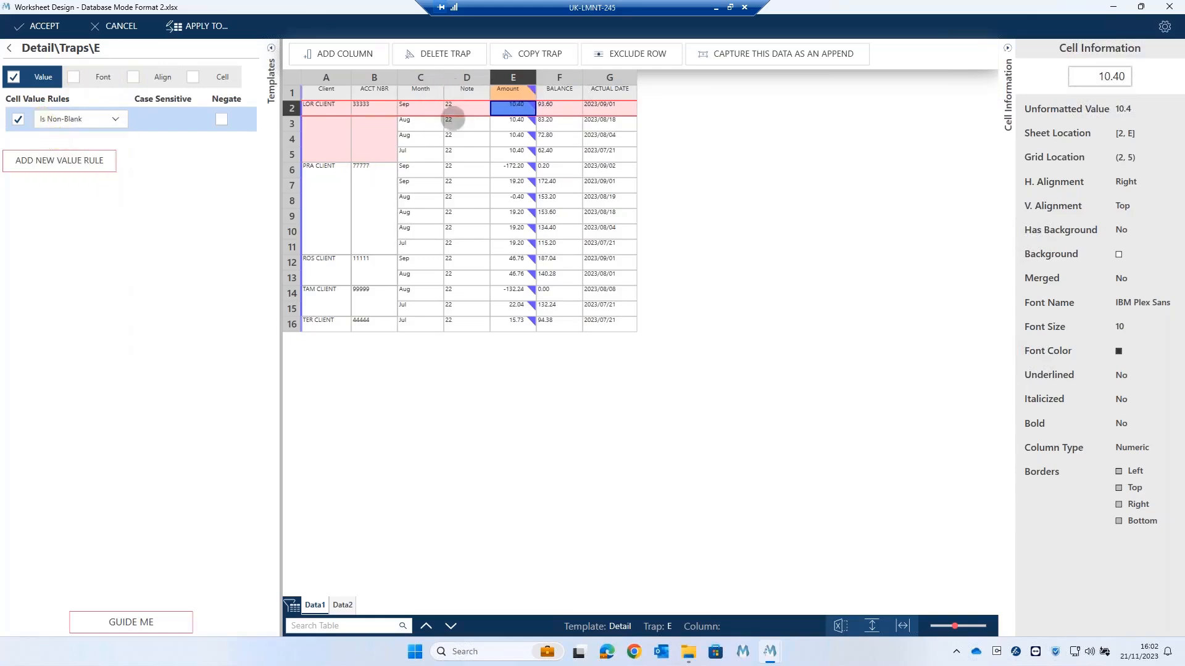
# Add columns A through G to the Detail template from the header row cells, Client to ACTUAL DATE.
pyautogui.click(446, 133)
pyautogui.moveTo(320, 99); pyautogui.dragTo(591, 100)
pyautogui.rightClick(591, 100)
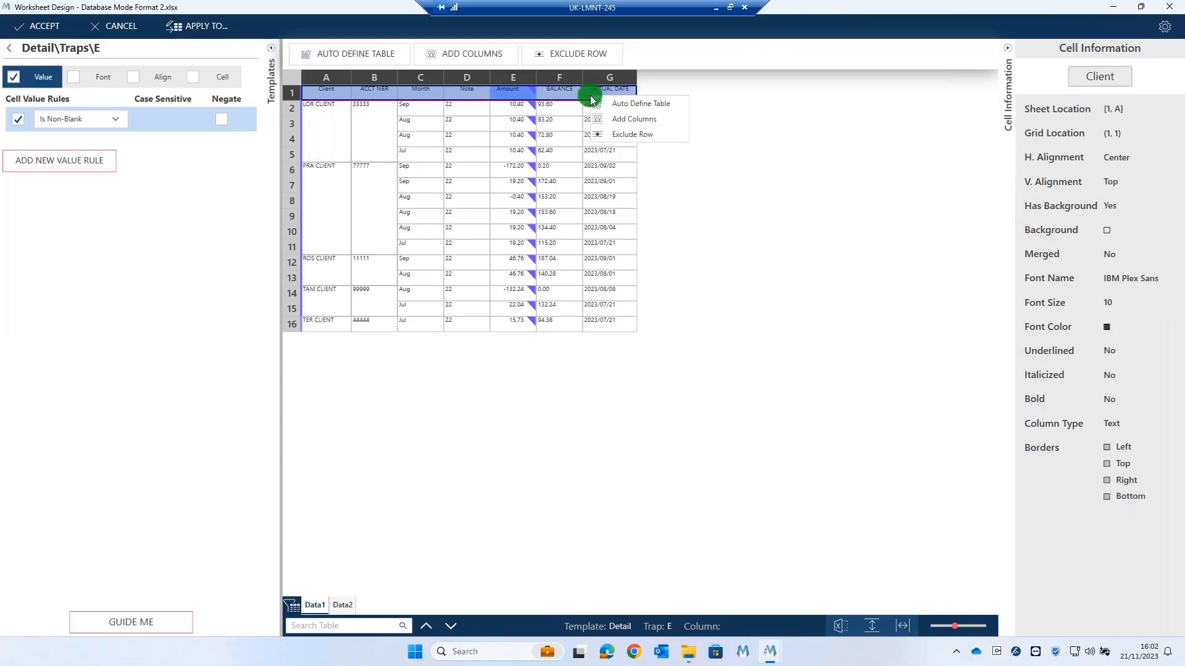
pyautogui.click(622, 117)
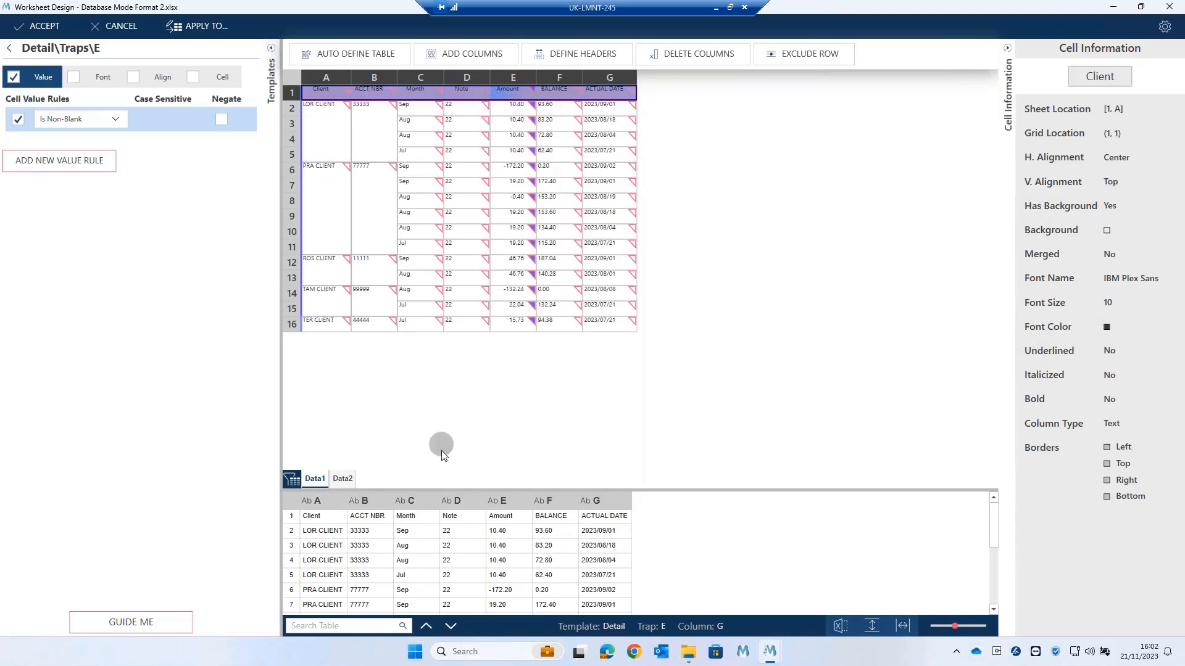
# Accept the worksheet design and apply it to All Worksheets.
pyautogui.click(18, 30)
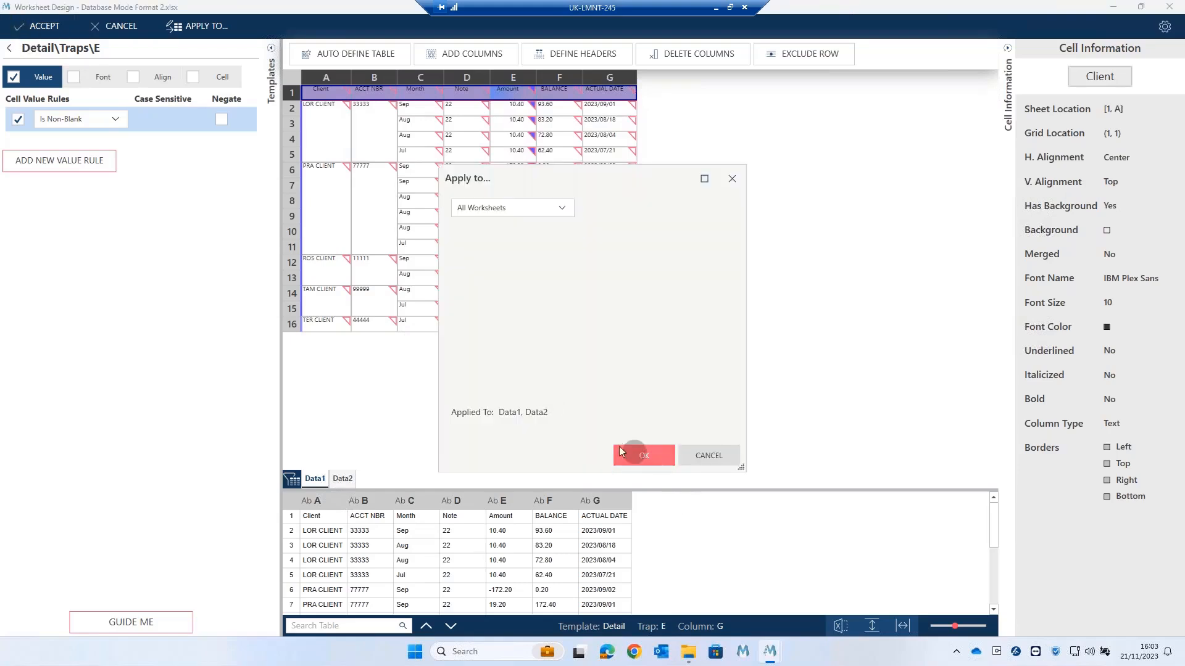
pyautogui.click(491, 209)
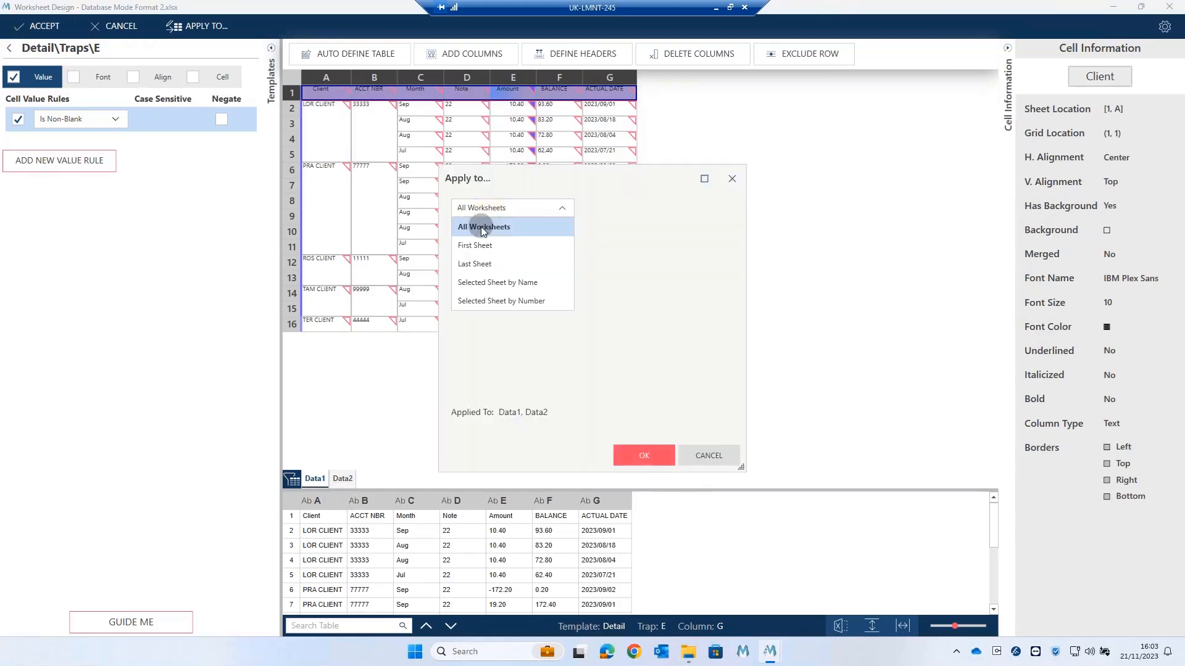
pyautogui.click(480, 227)
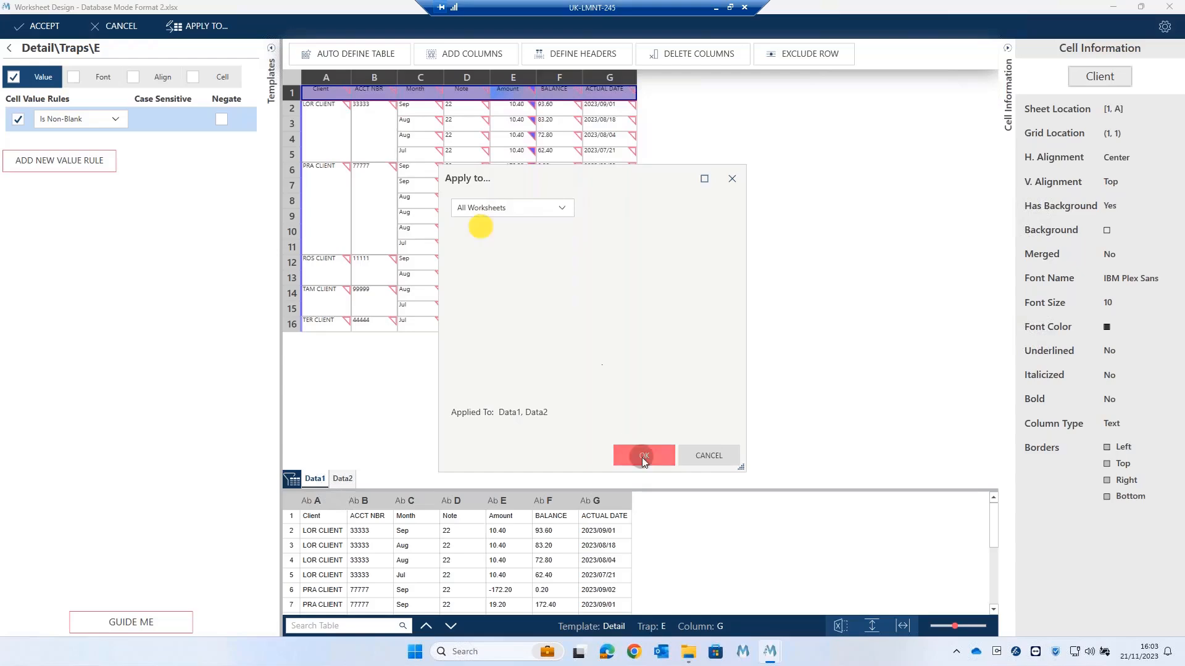
pyautogui.click(643, 458)
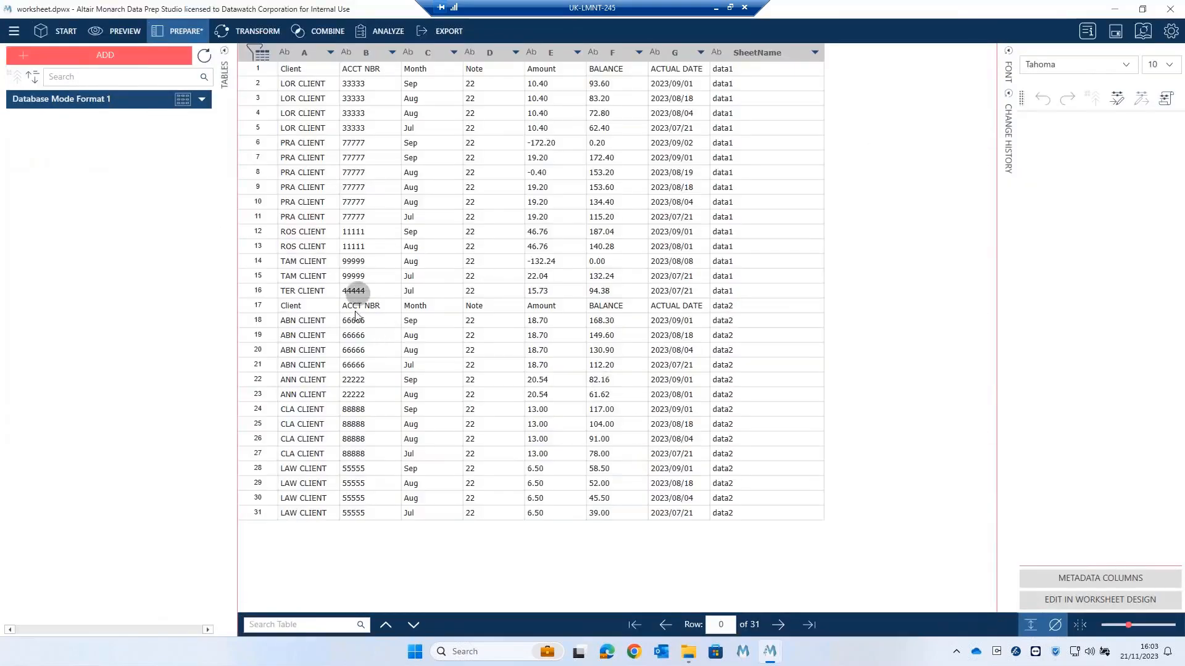
pyautogui.click(292, 70)
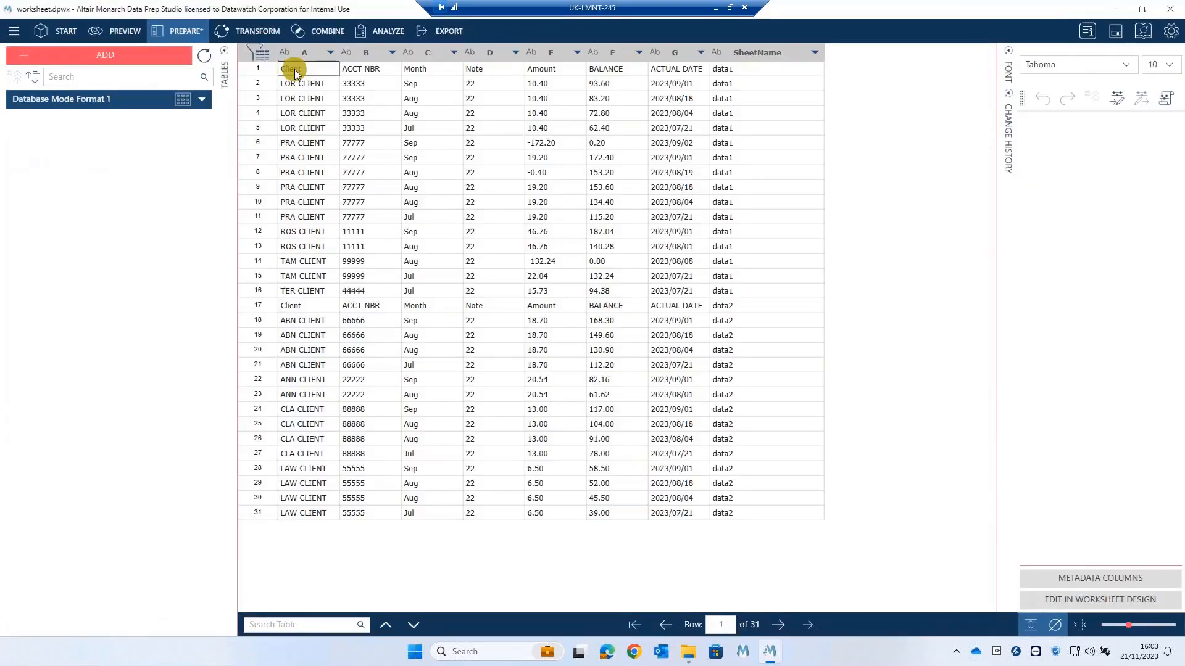
pyautogui.rightClick(295, 72)
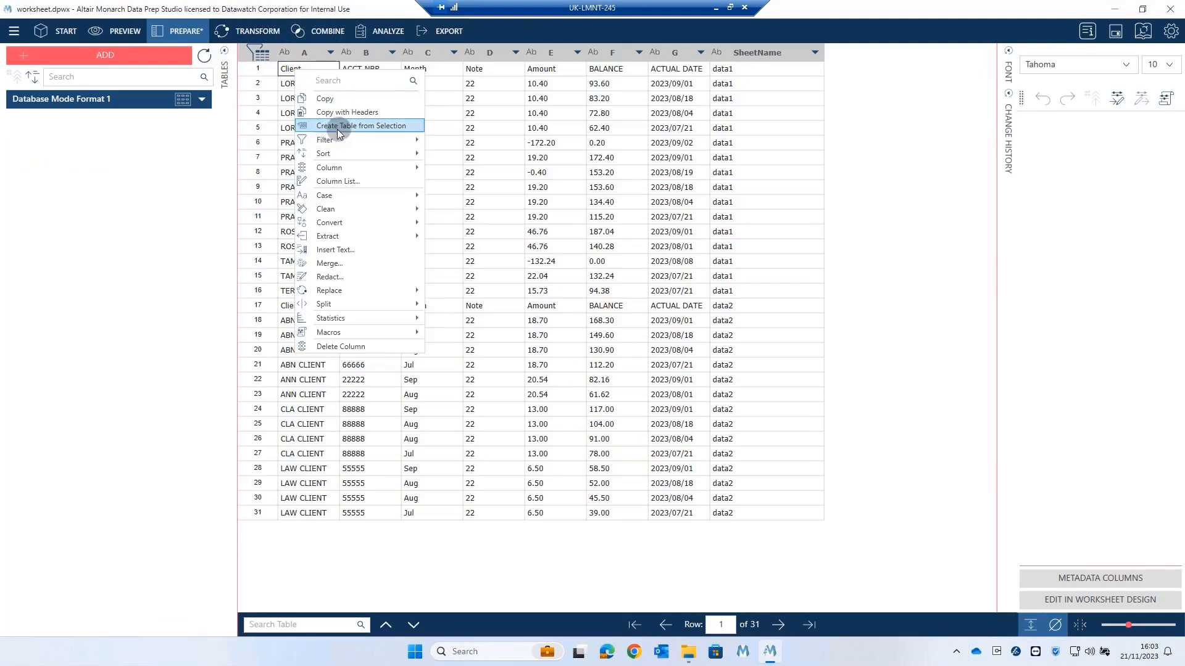
pyautogui.click(269, 72)
# Set the first row of the Database Mode Format 1 table as the column headers.
pyautogui.click(270, 72)
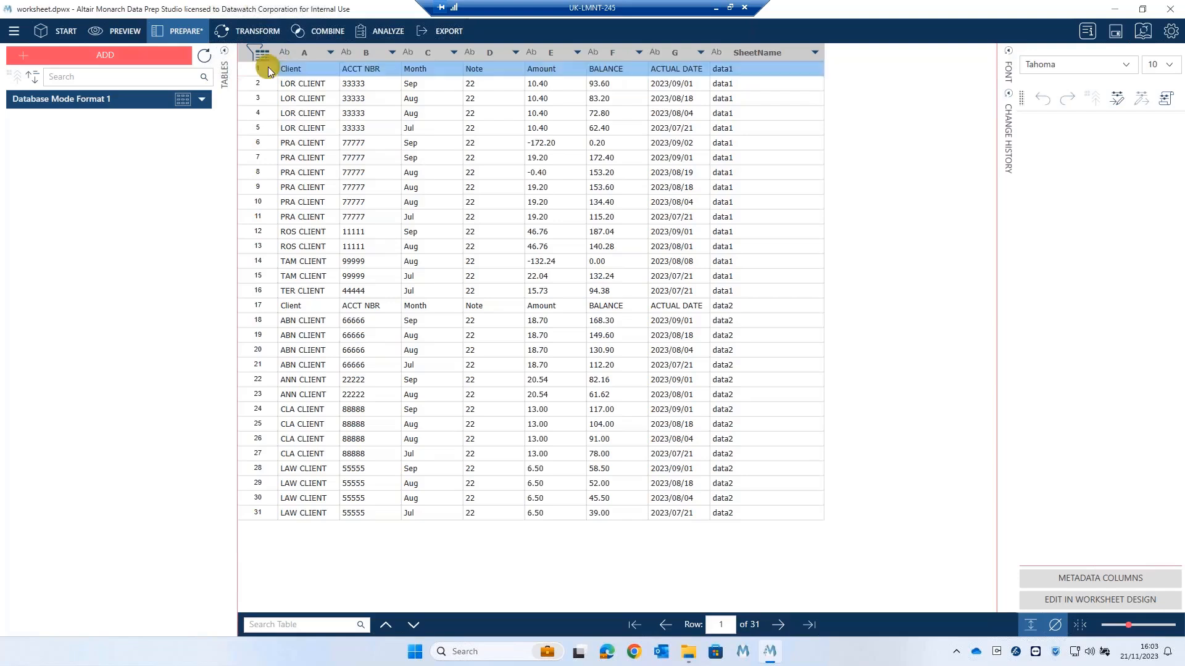
pyautogui.rightClick(269, 72)
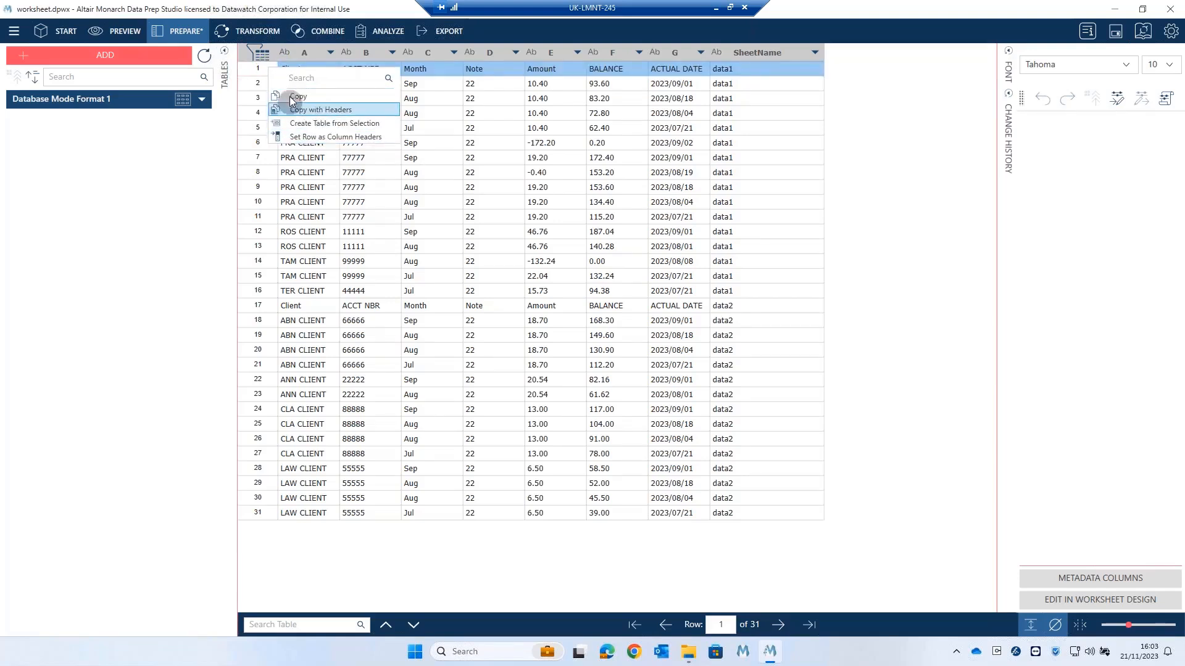
pyautogui.click(249, 71)
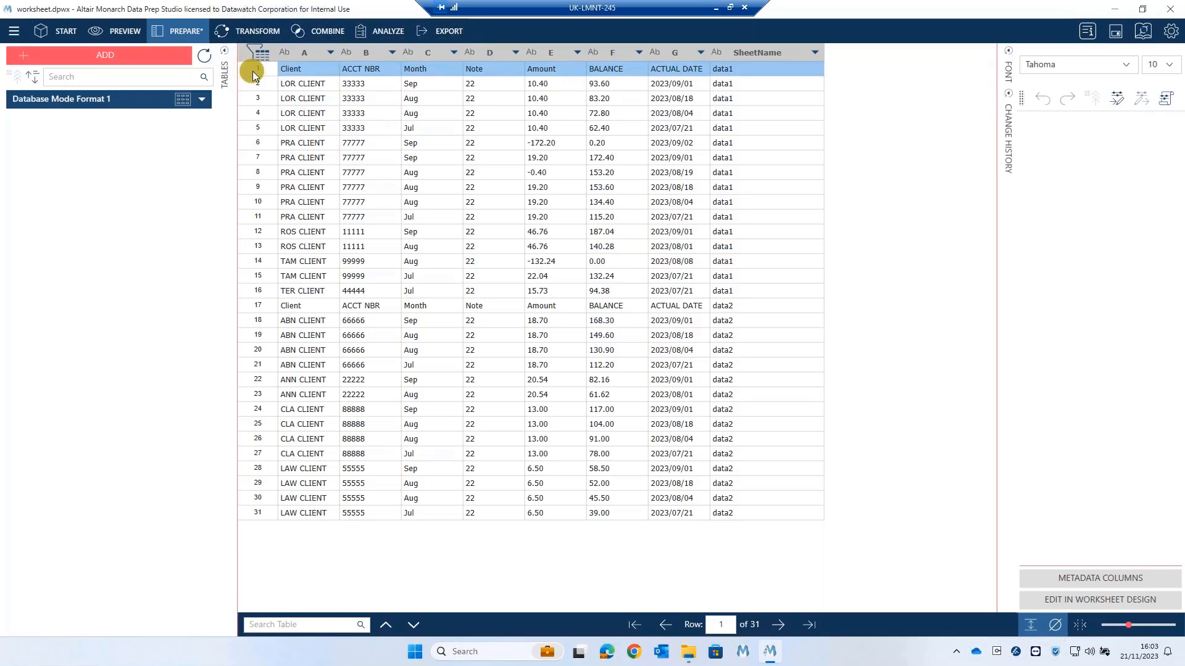
pyautogui.rightClick(250, 70)
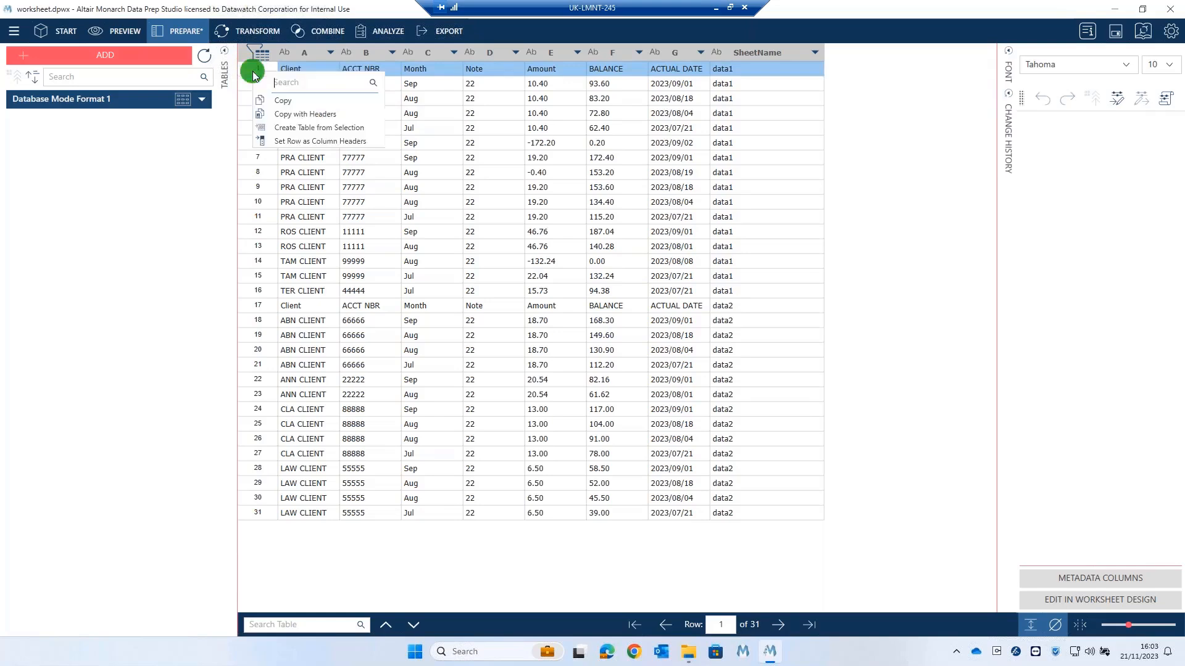
pyautogui.click(299, 141)
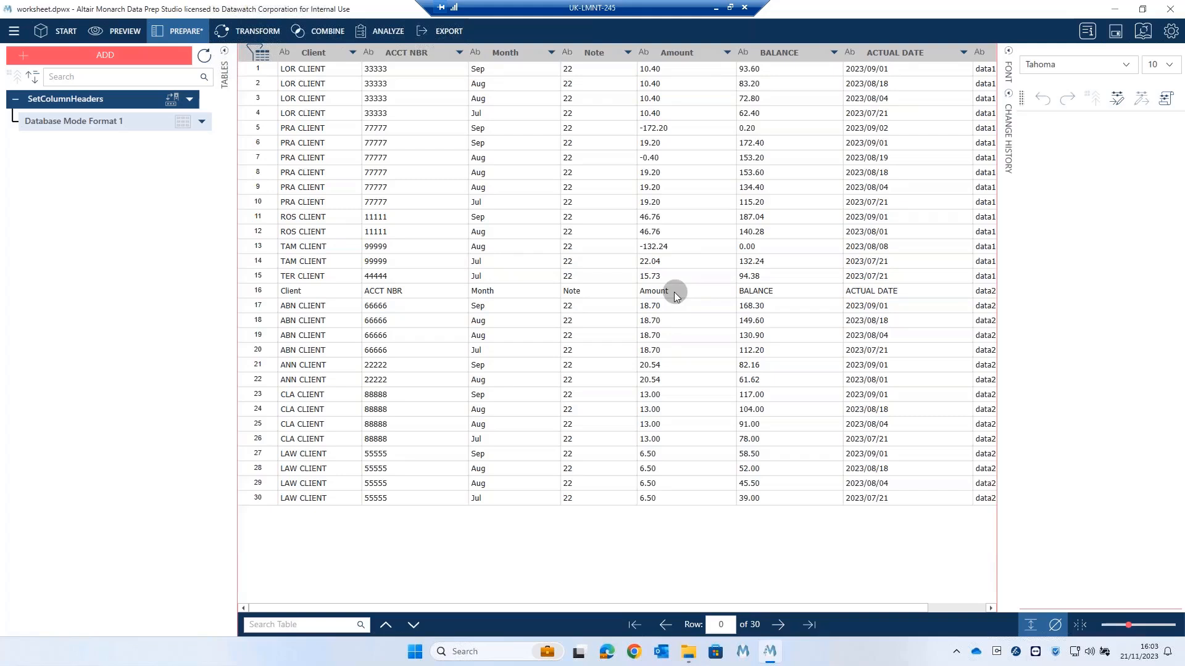
# Filter the Month column to exclude rows that contain "Month", removing the repeated header row.
pyautogui.click(482, 294)
pyautogui.rightClick(482, 295)
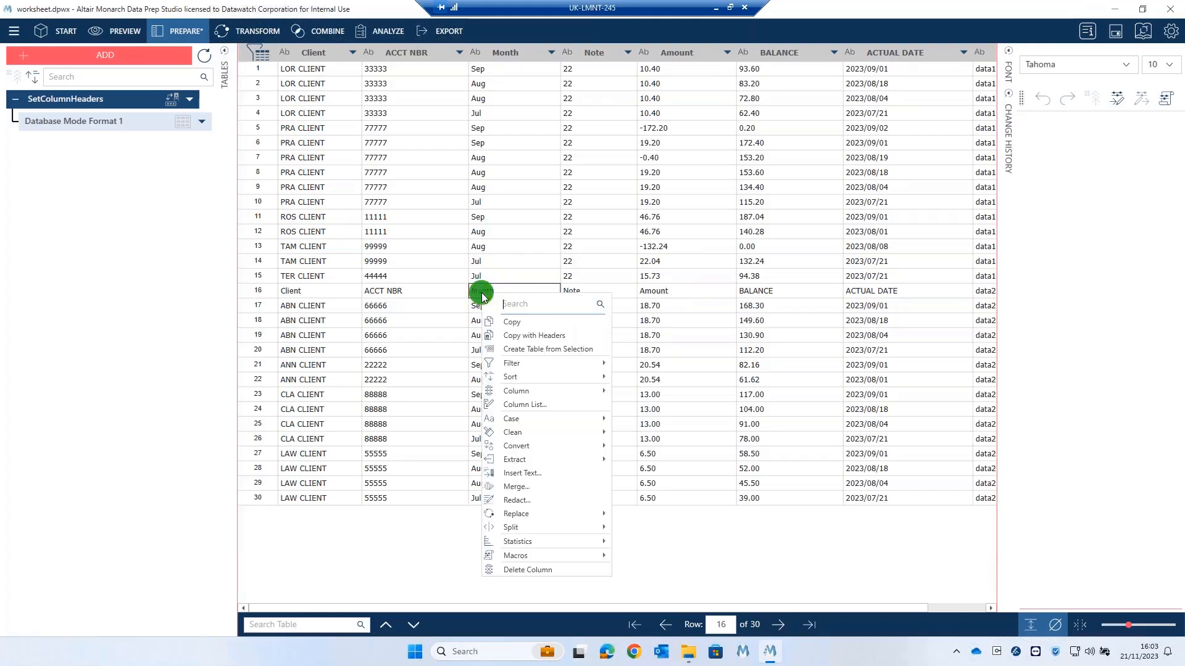
pyautogui.moveTo(539, 369)
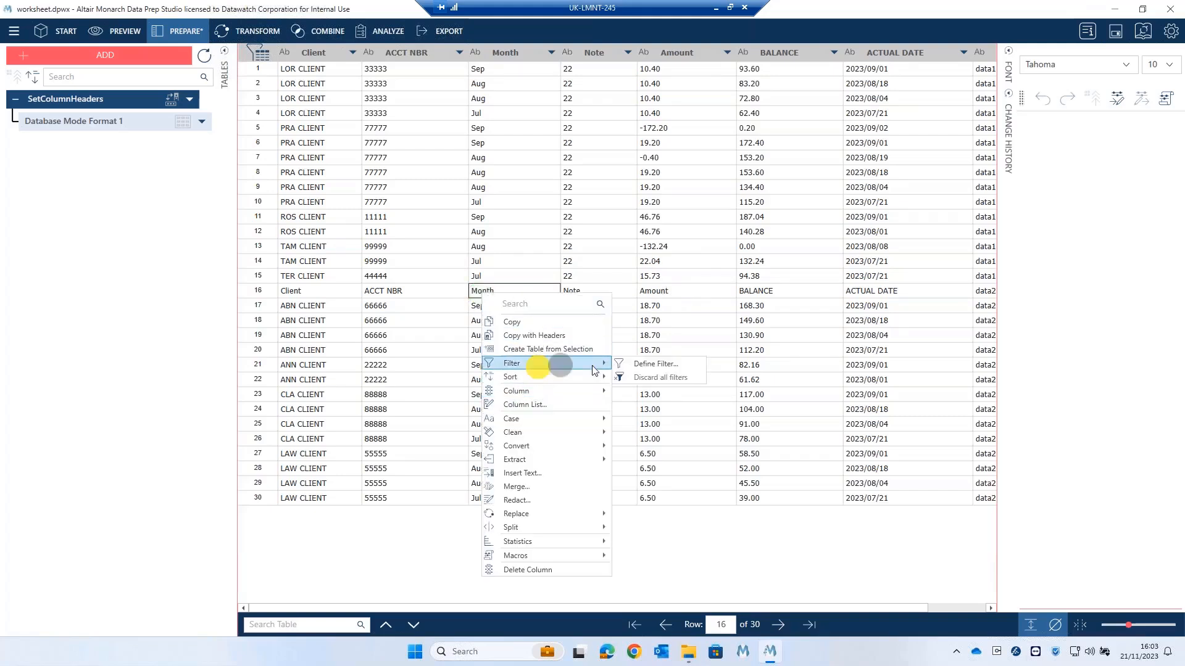
pyautogui.click(666, 369)
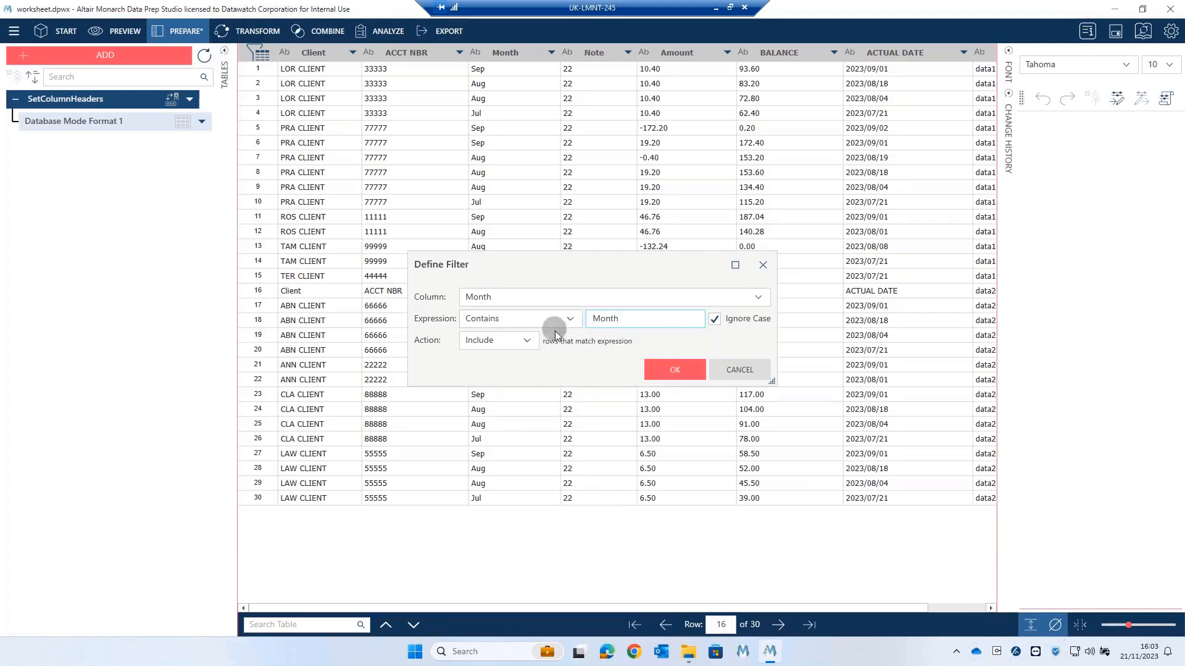
pyautogui.click(529, 343)
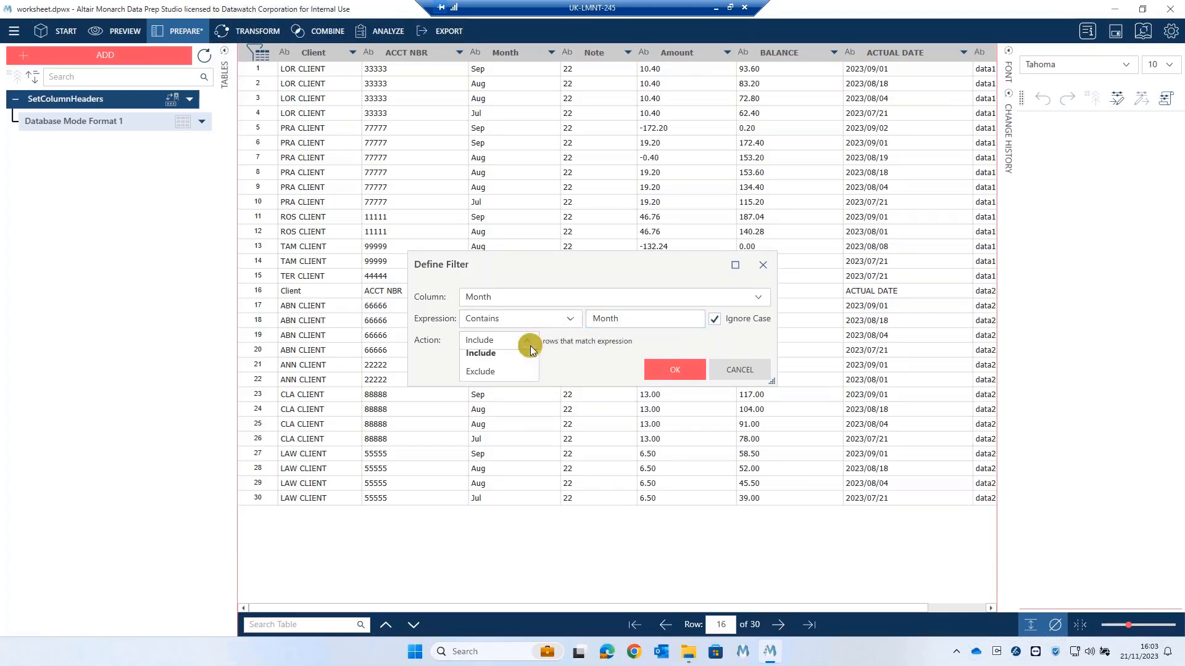
pyautogui.click(487, 376)
pyautogui.click(664, 369)
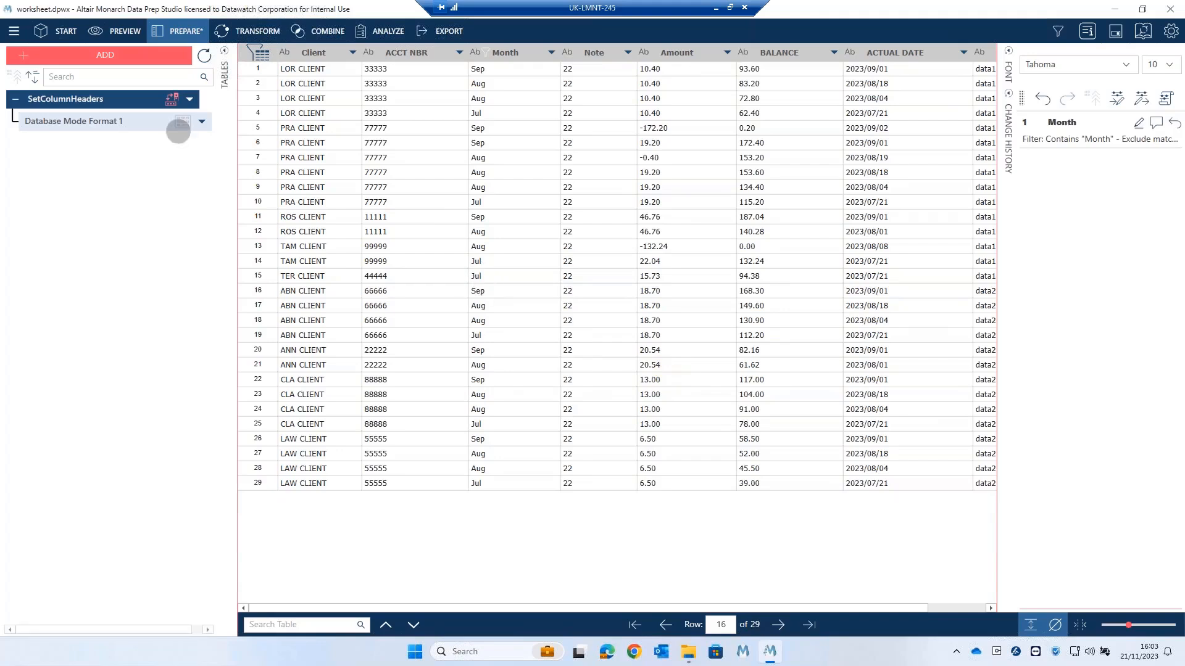
# Save the worksheet.dpwx workspace and exit Data Prep Studio.
pyautogui.click(13, 35)
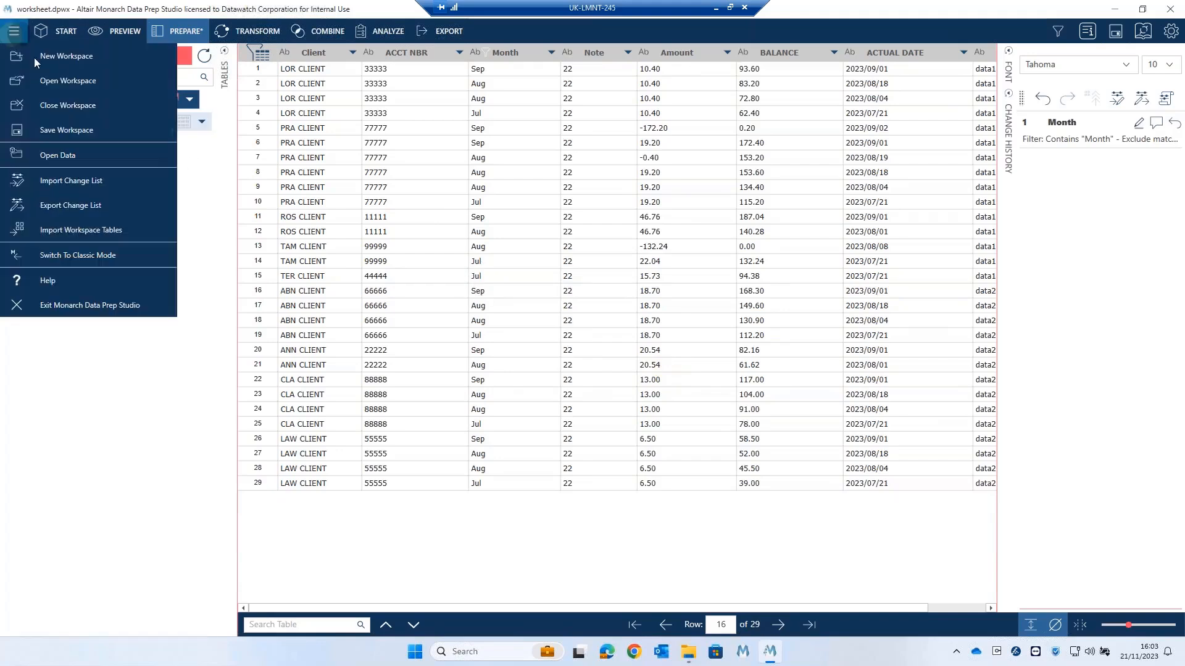
pyautogui.moveTo(65, 128)
pyautogui.click(246, 131)
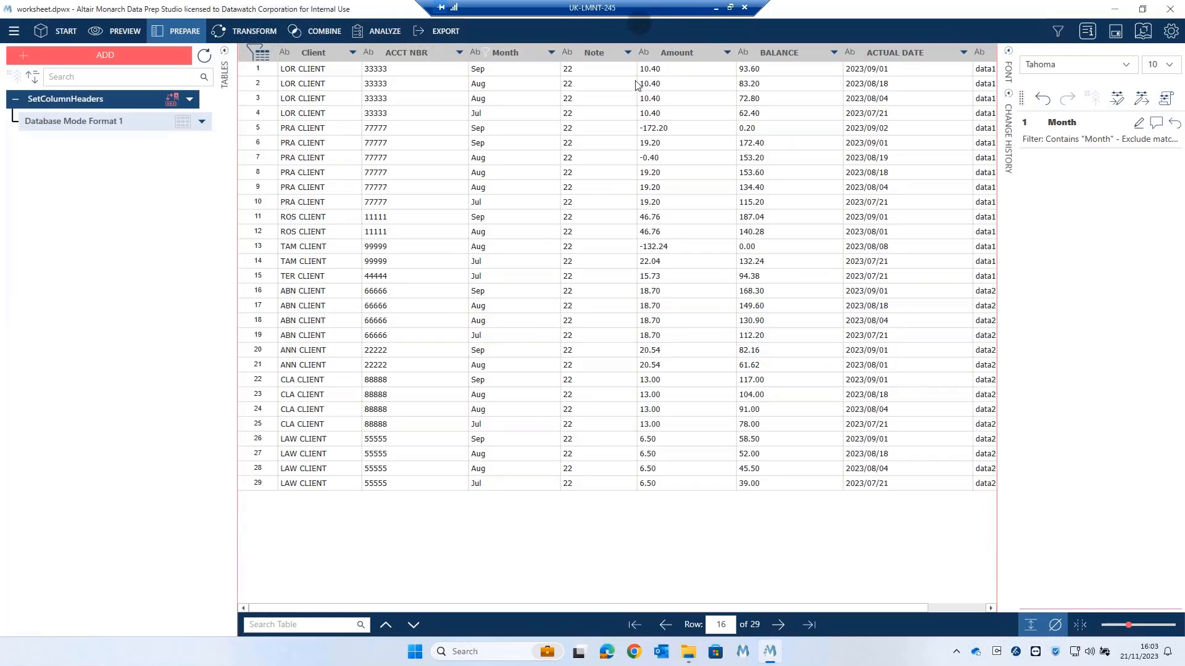
pyautogui.click(1177, 12)
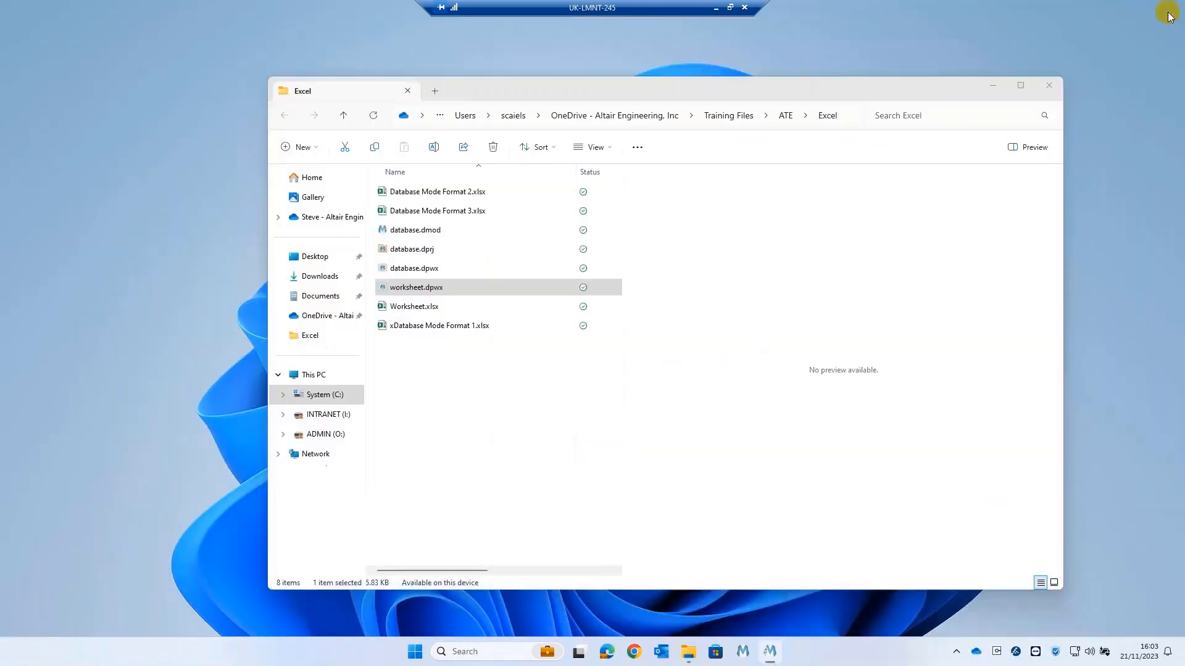
# In the Excel folder, rename Database Mode Format 2.xlsx as xDatabase Mode Format 2.xlsx.
pyautogui.click(417, 192)
pyautogui.press('F2')
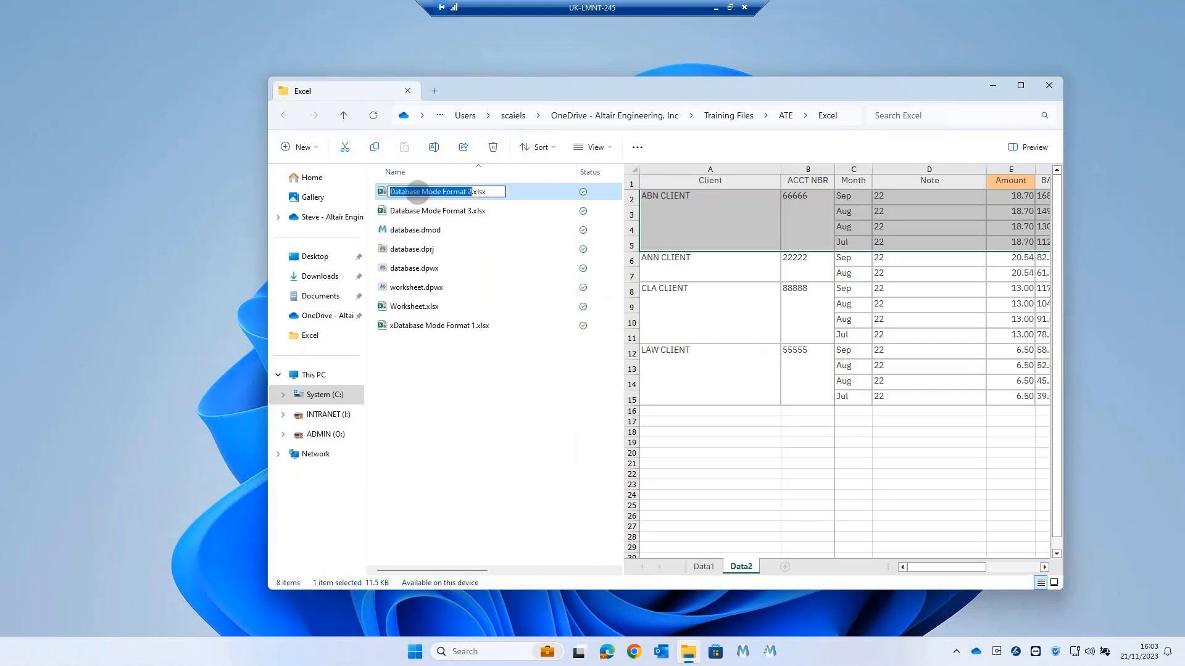
pyautogui.press('Home')
pyautogui.write('x')
pyautogui.press('Return')
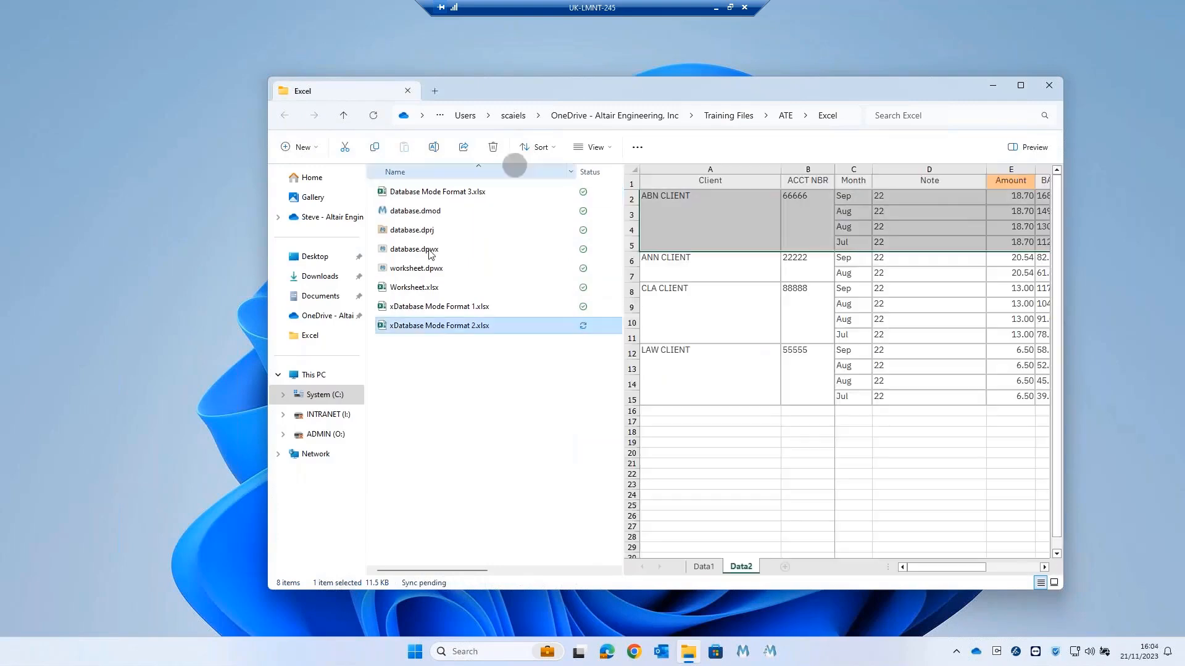
# Rename xDatabase Mode Format 1.xlsx as Database Mode Format 1.xlsx.
pyautogui.click(410, 307)
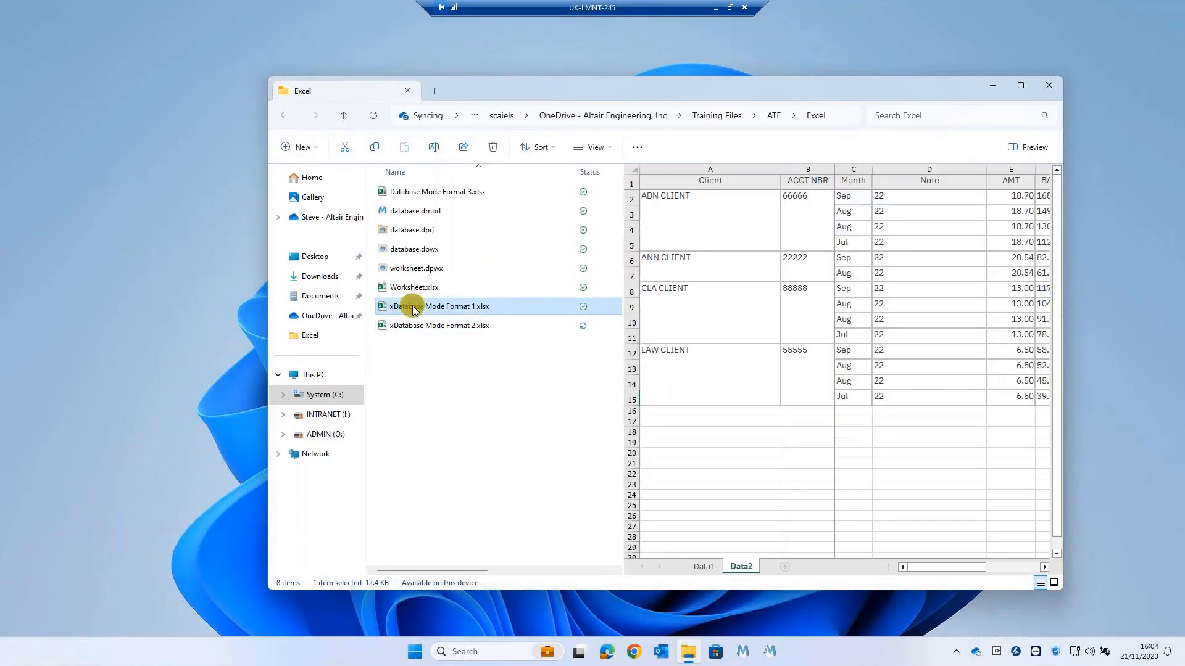
pyautogui.press('F2')
pyautogui.press('Home')
pyautogui.press('Delete')
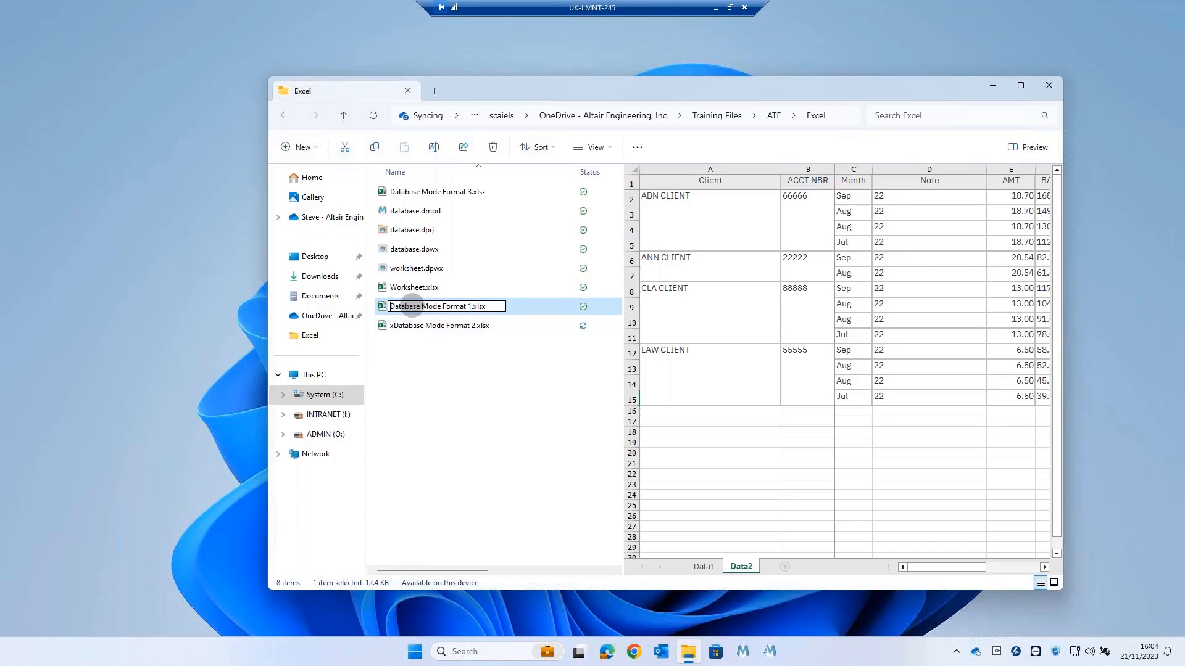
pyautogui.click(402, 401)
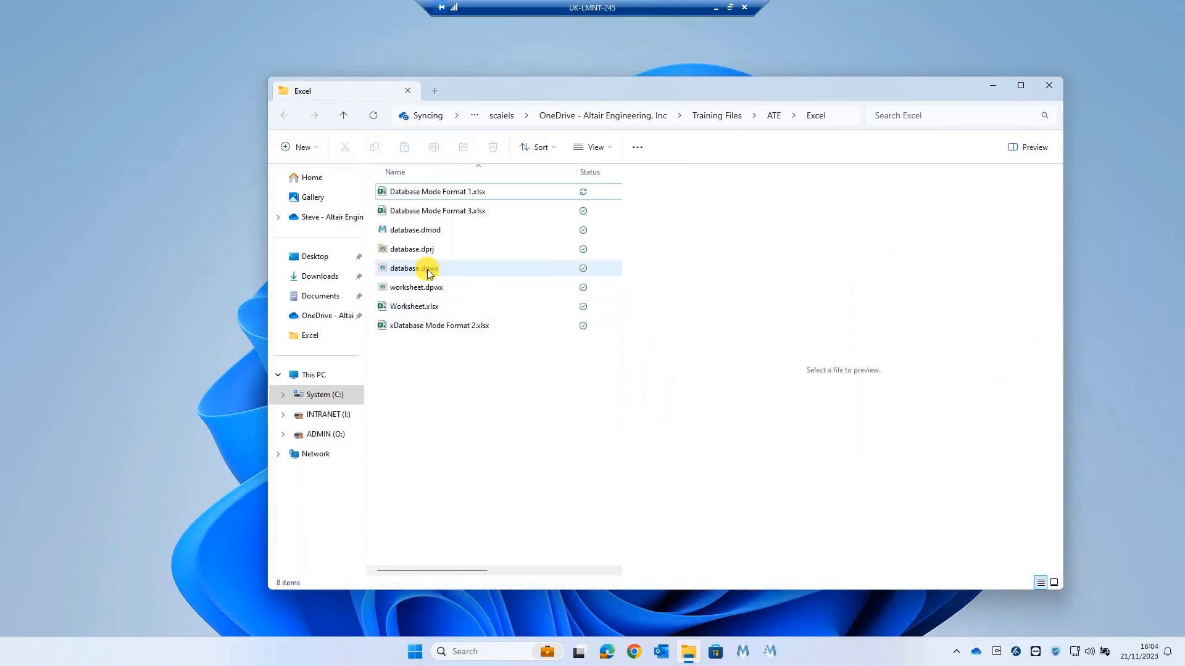
# Open the database.dpwx workspace in Data Prep Studio and point its missing file to Database Mode Format 1.xlsx.
pyautogui.doubleClick(430, 269)
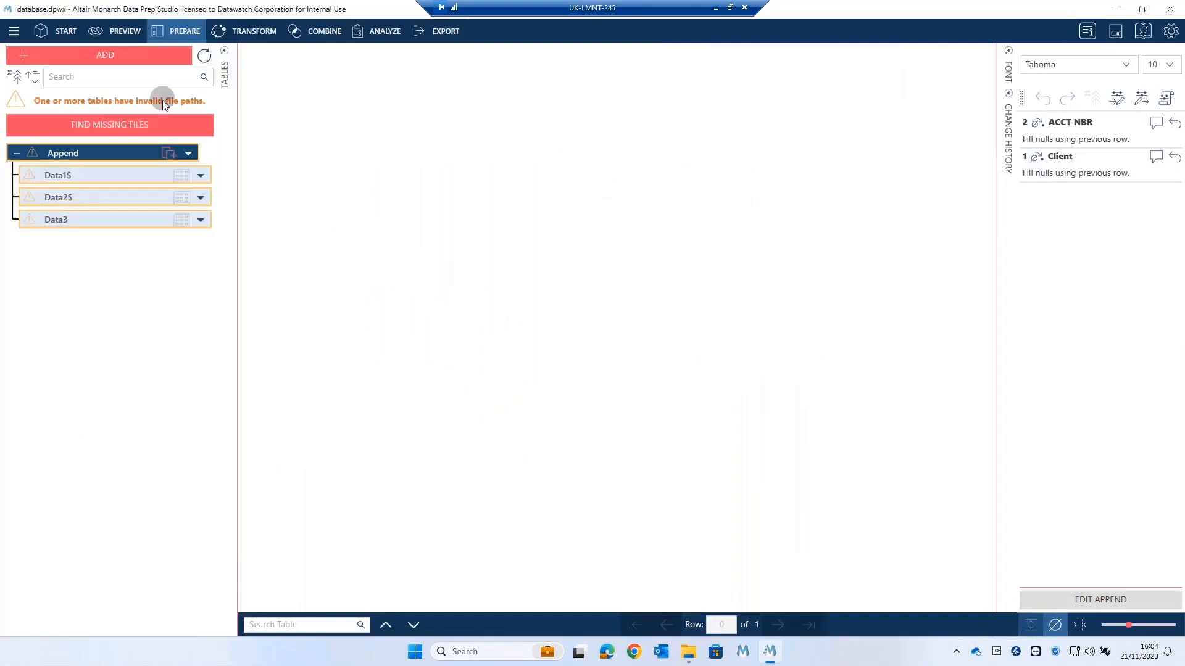
pyautogui.click(97, 120)
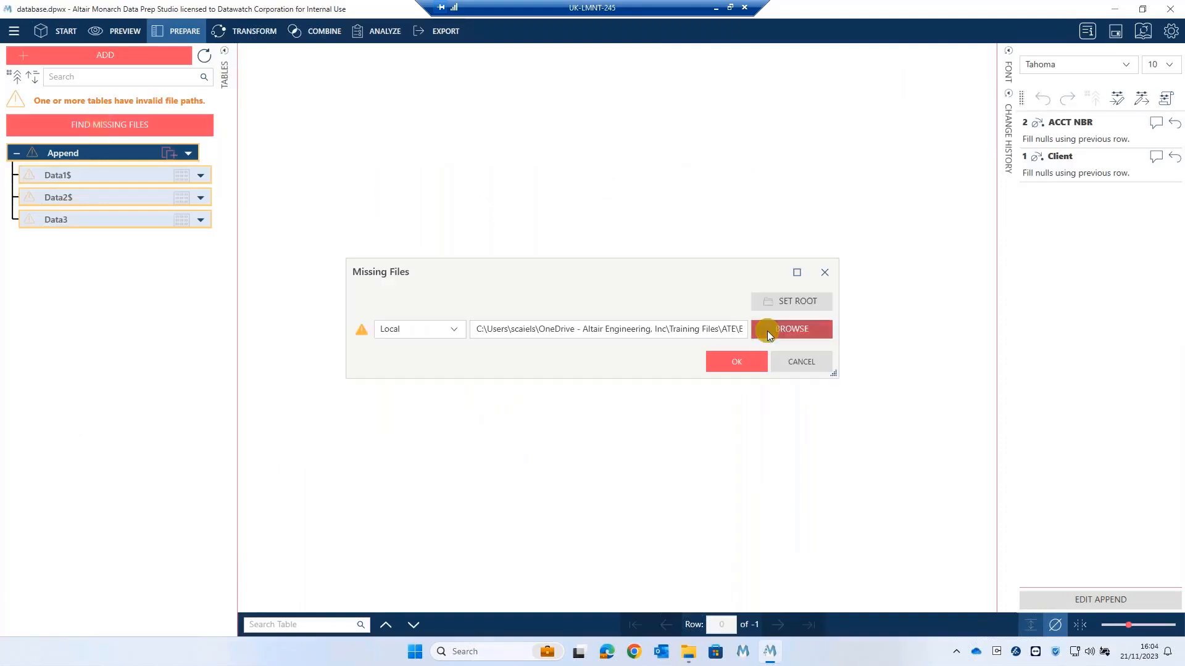
pyautogui.click(767, 331)
pyautogui.click(545, 357)
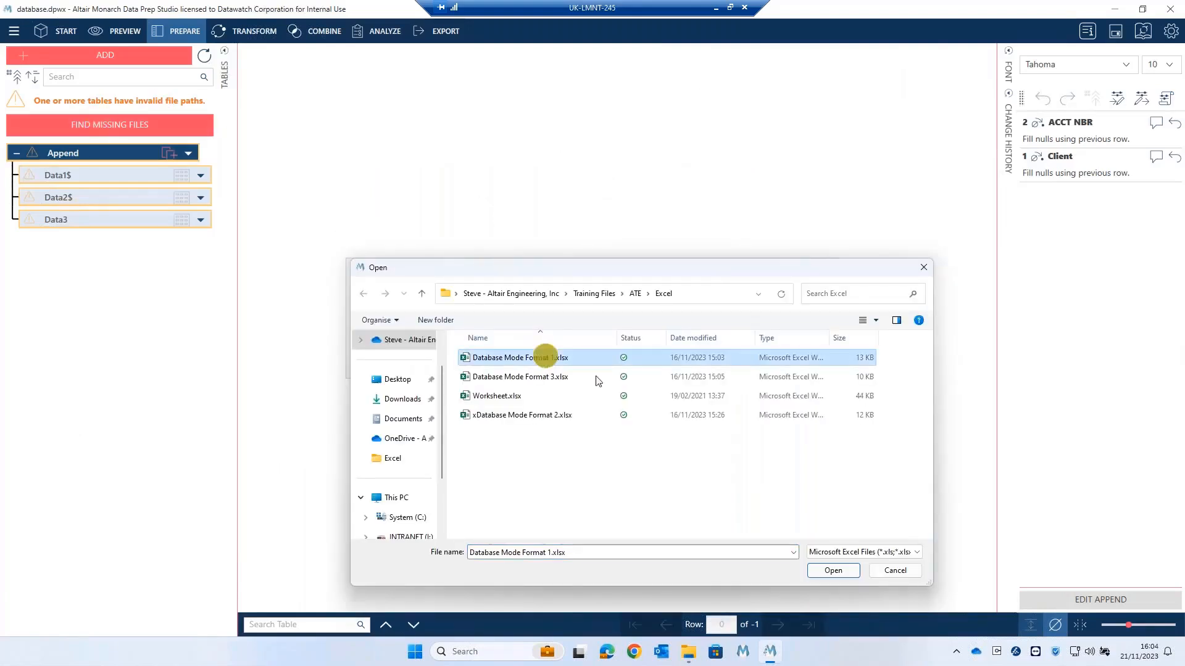
pyautogui.click(826, 570)
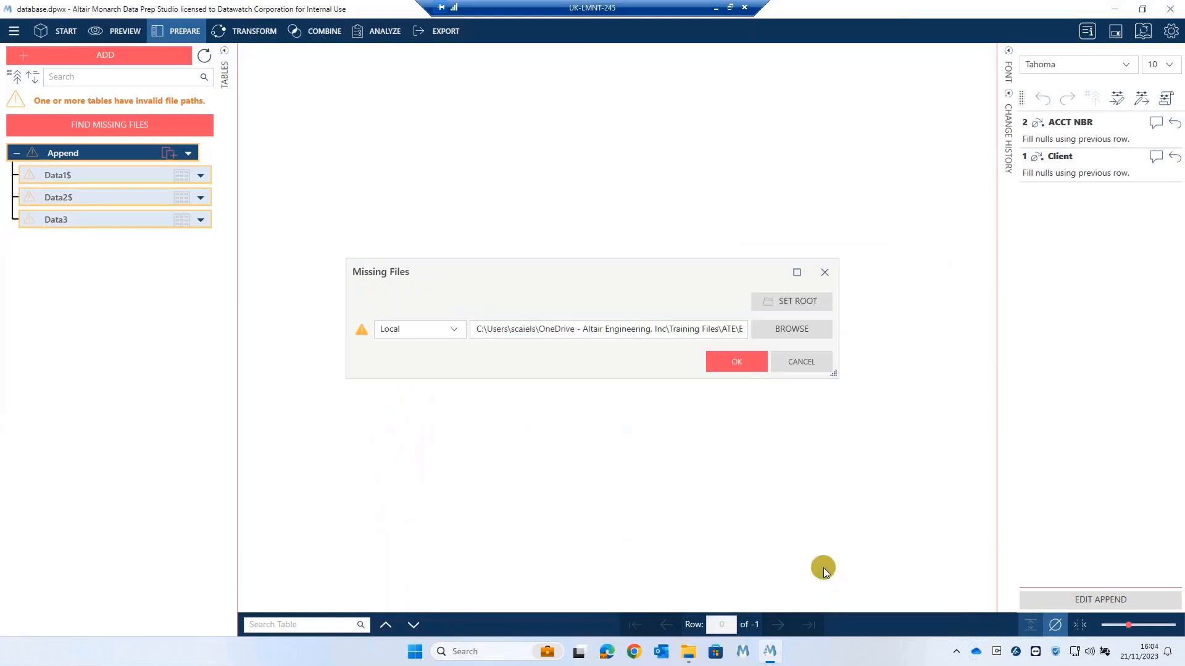
pyautogui.click(727, 358)
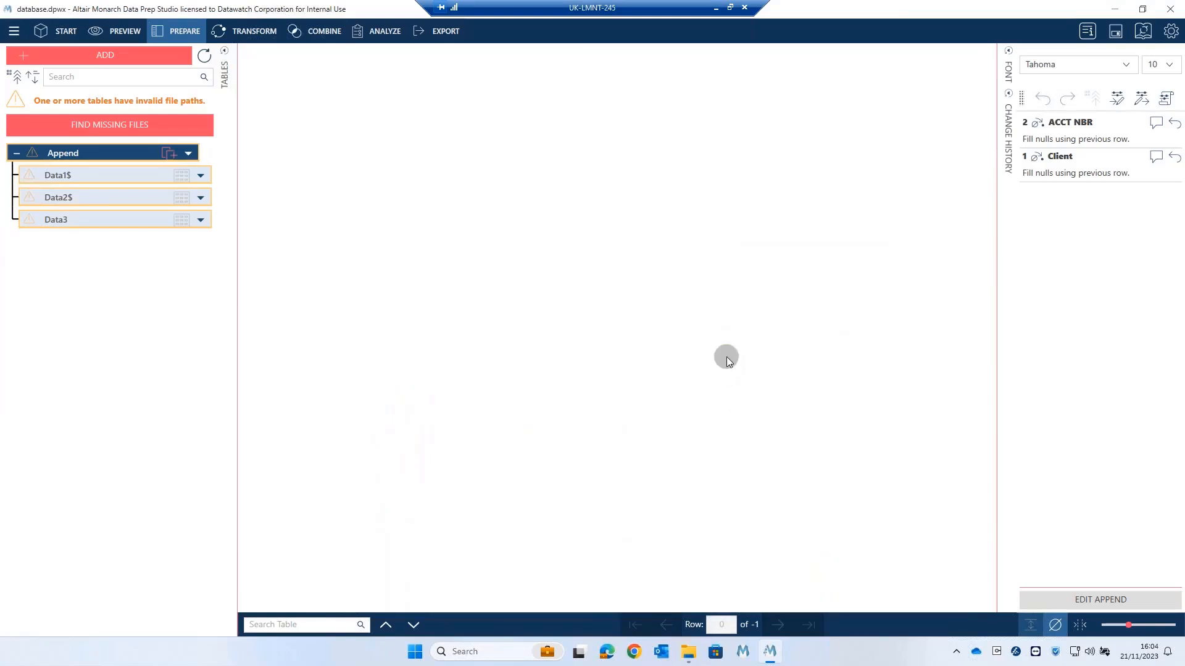
# Load the Data1$, Data2$ and Data3 tables and inspect the column mapping of Data3, leaving the mapping as it is.
pyautogui.click(80, 125)
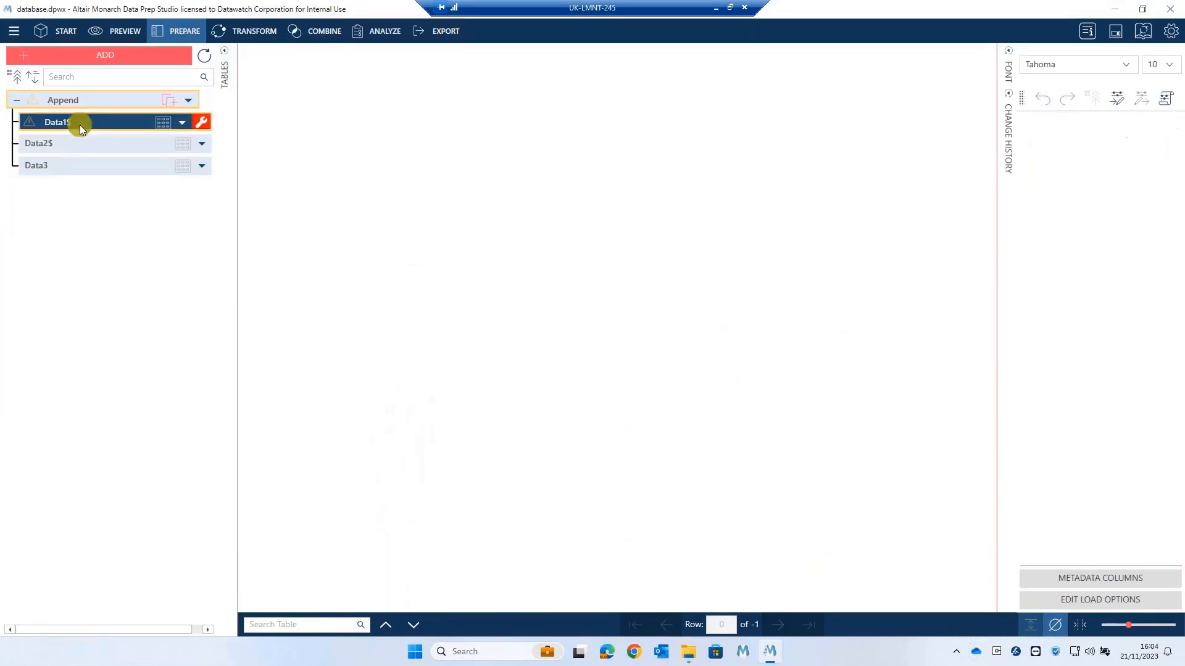
pyautogui.click(73, 143)
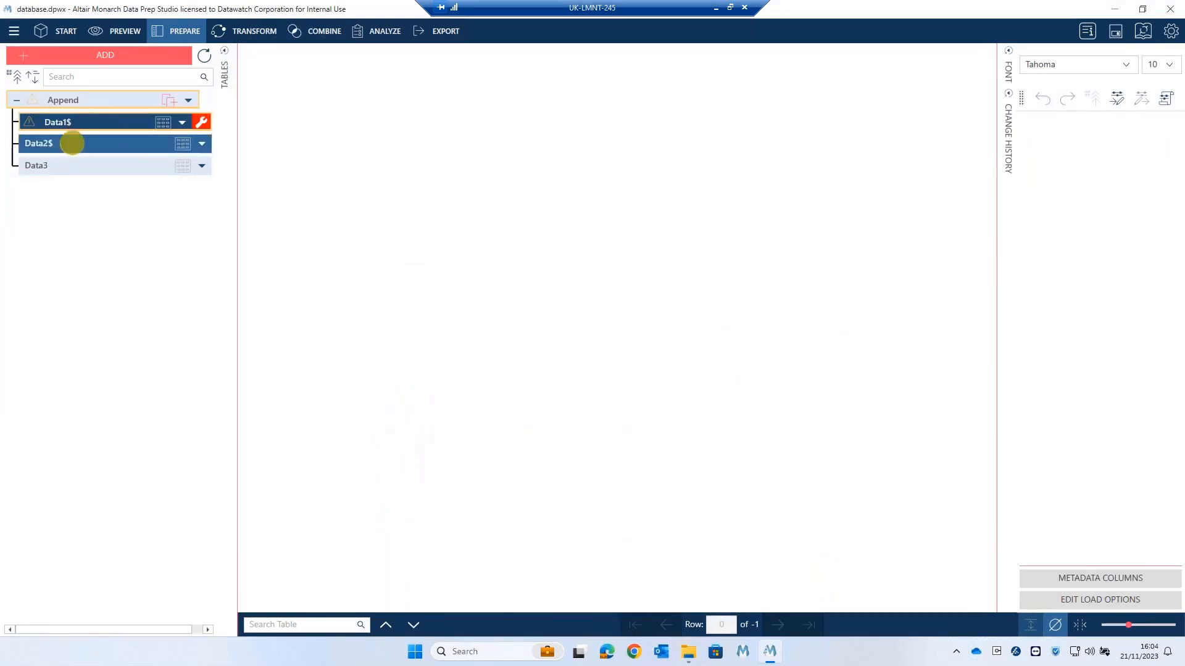
pyautogui.click(146, 164)
pyautogui.moveTo(198, 170)
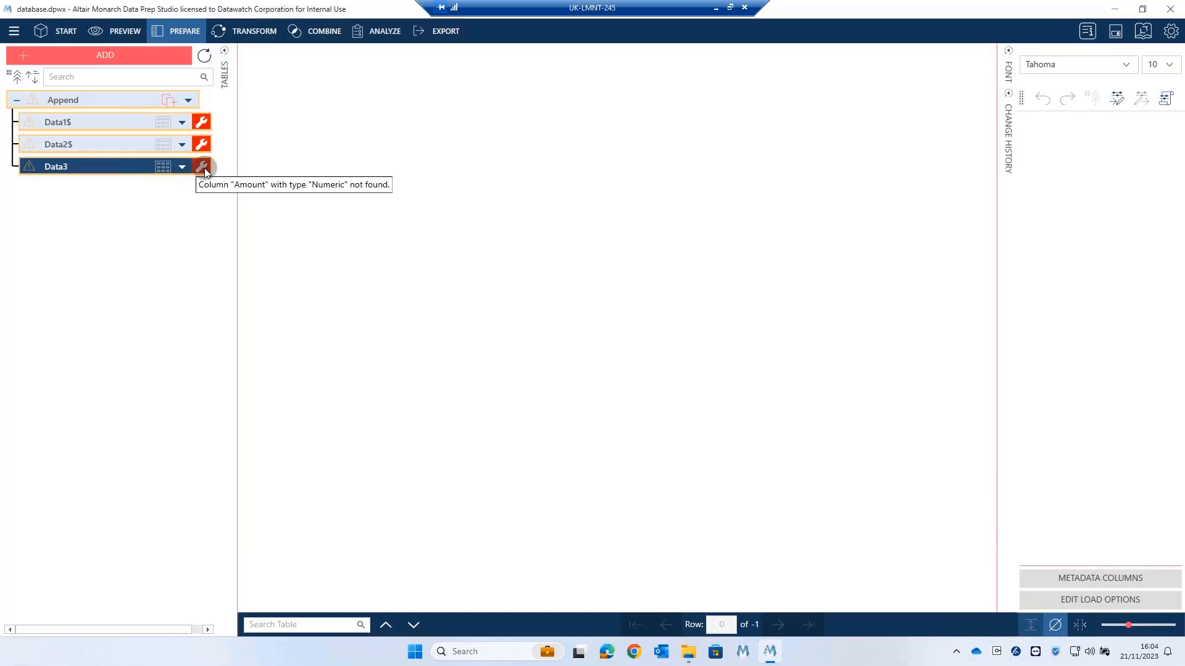
pyautogui.click(201, 168)
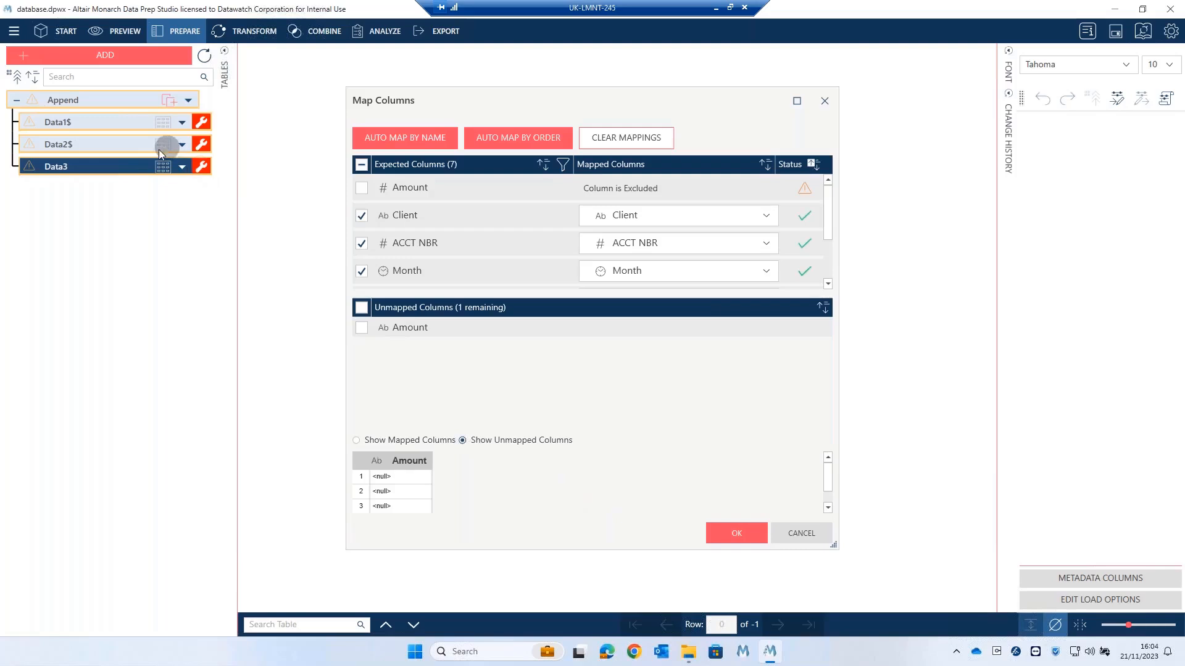
pyautogui.click(789, 532)
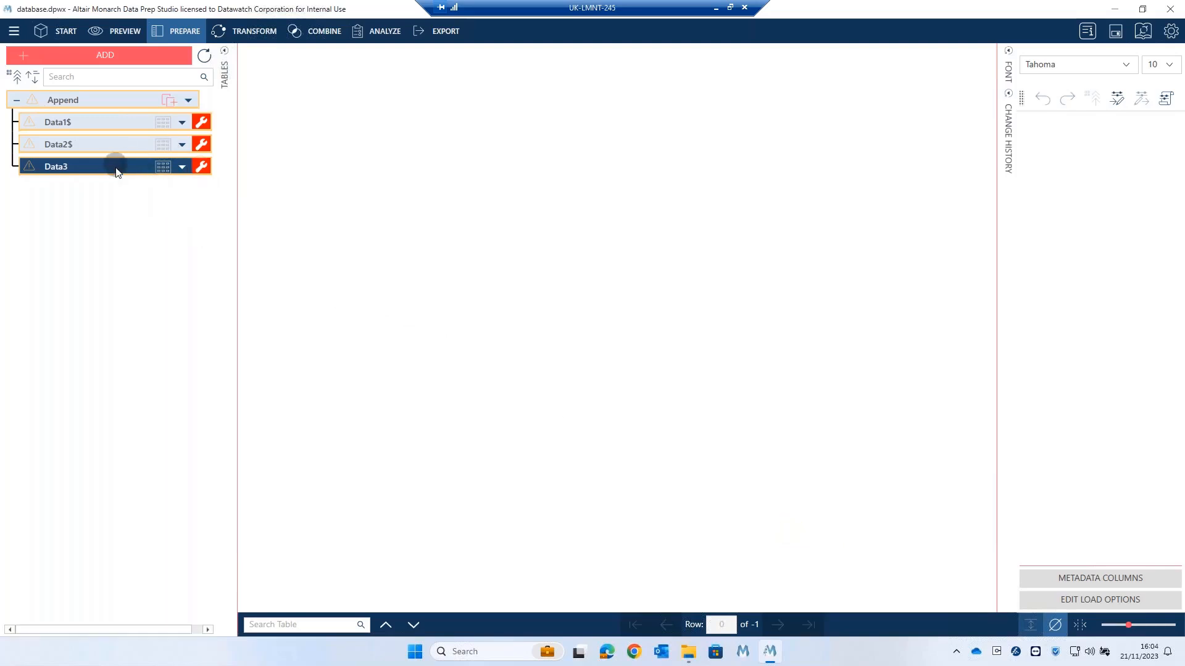
pyautogui.moveTo(117, 172)
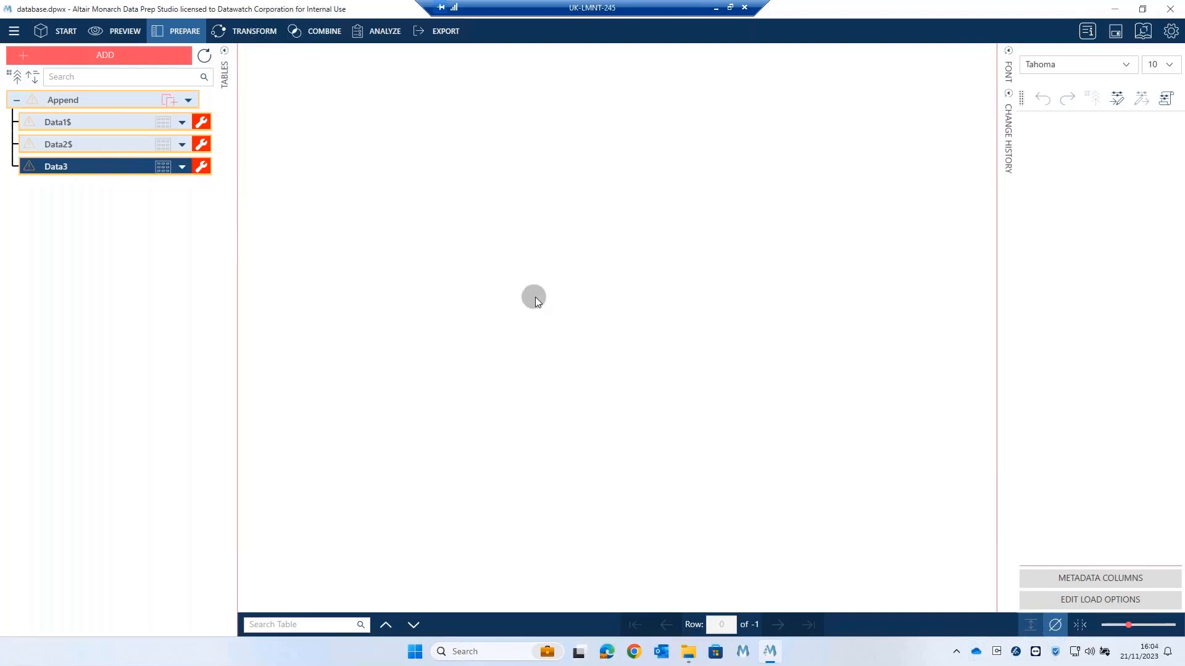
pyautogui.click(75, 101)
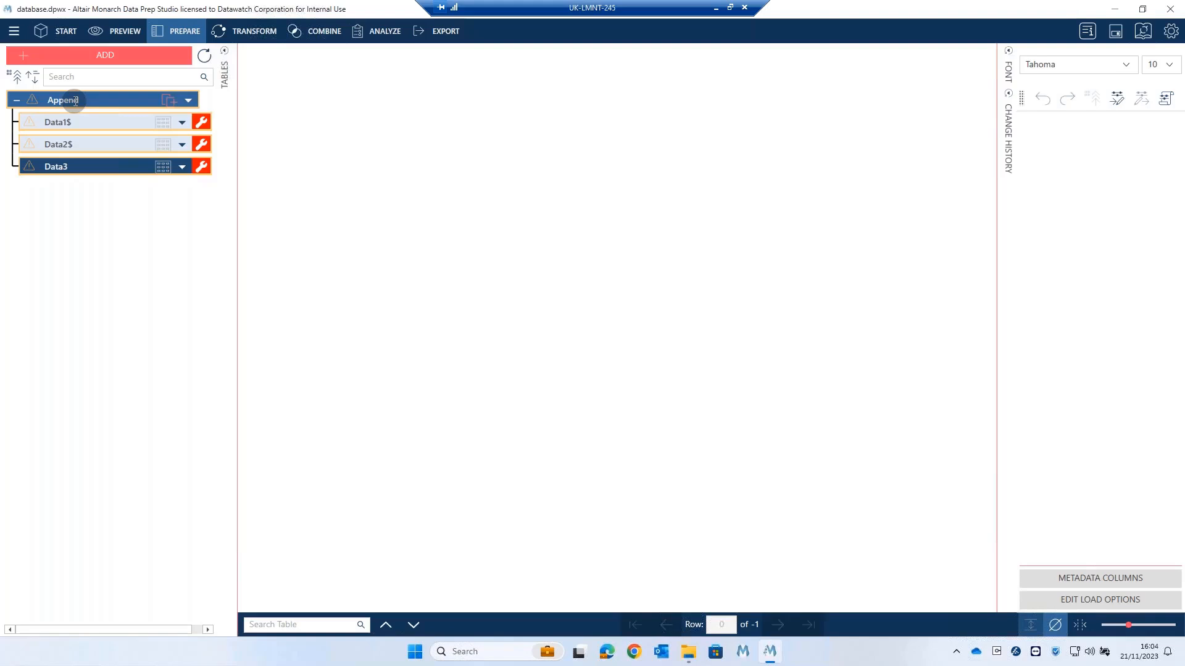
pyautogui.click(164, 312)
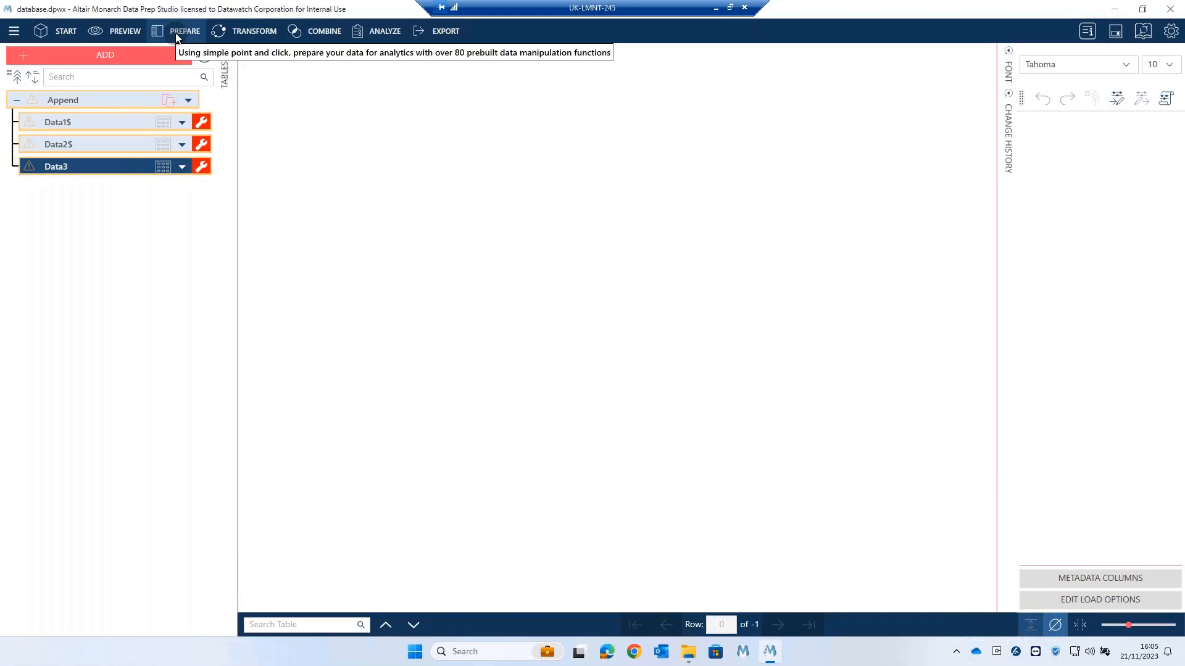
pyautogui.click(182, 122)
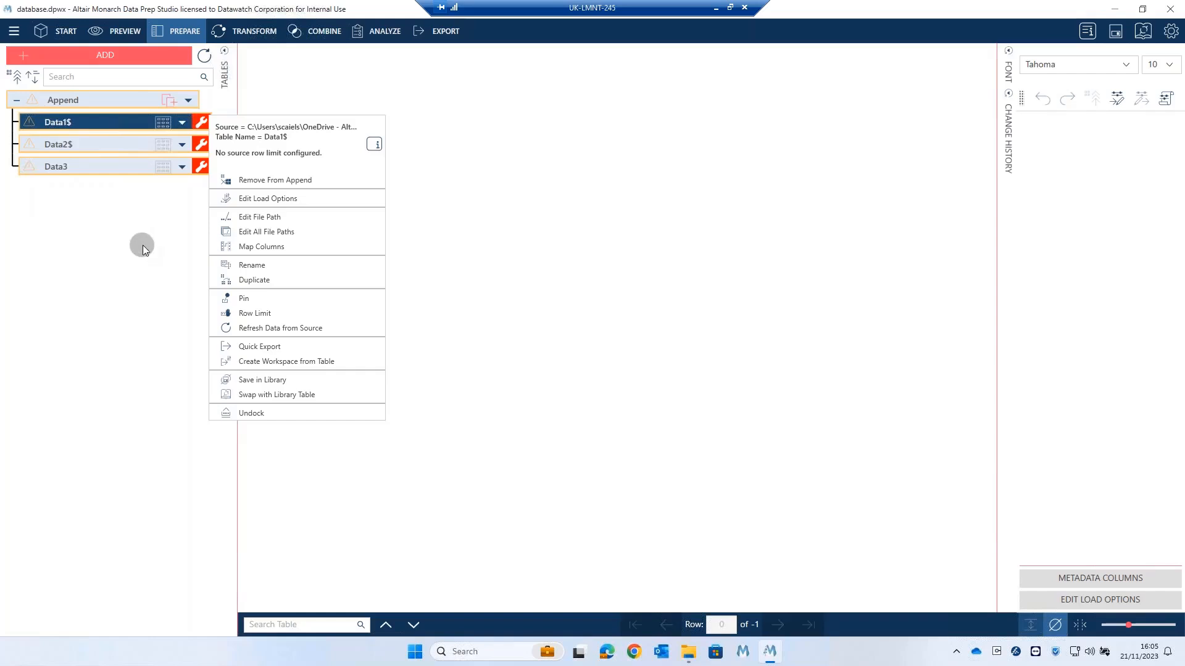
pyautogui.click(110, 165)
# View the workspace's exports and exit Data Prep Studio, discarding the changes to database.dpwx.
pyautogui.click(443, 35)
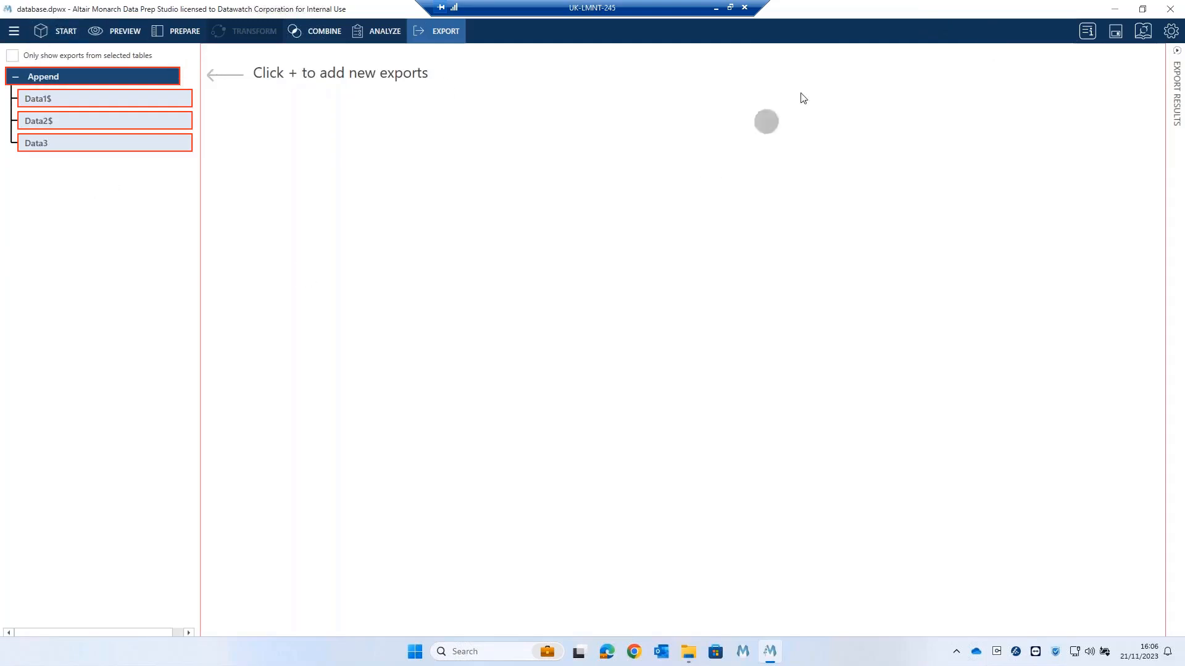
pyautogui.click(1170, 8)
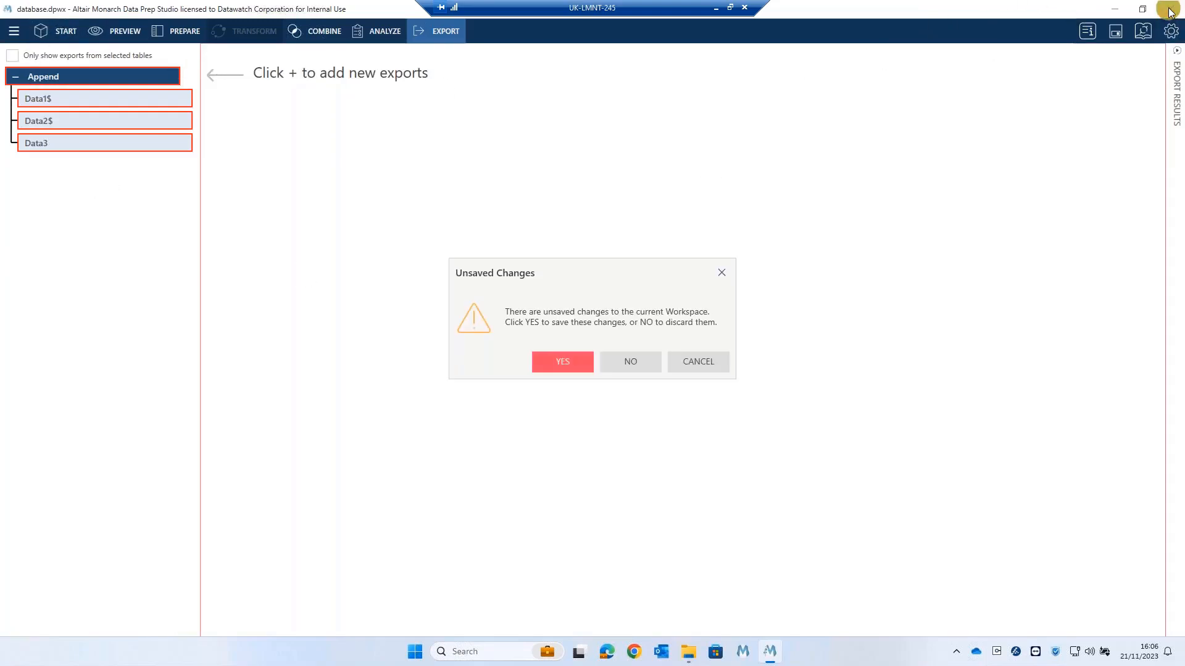
pyautogui.click(624, 361)
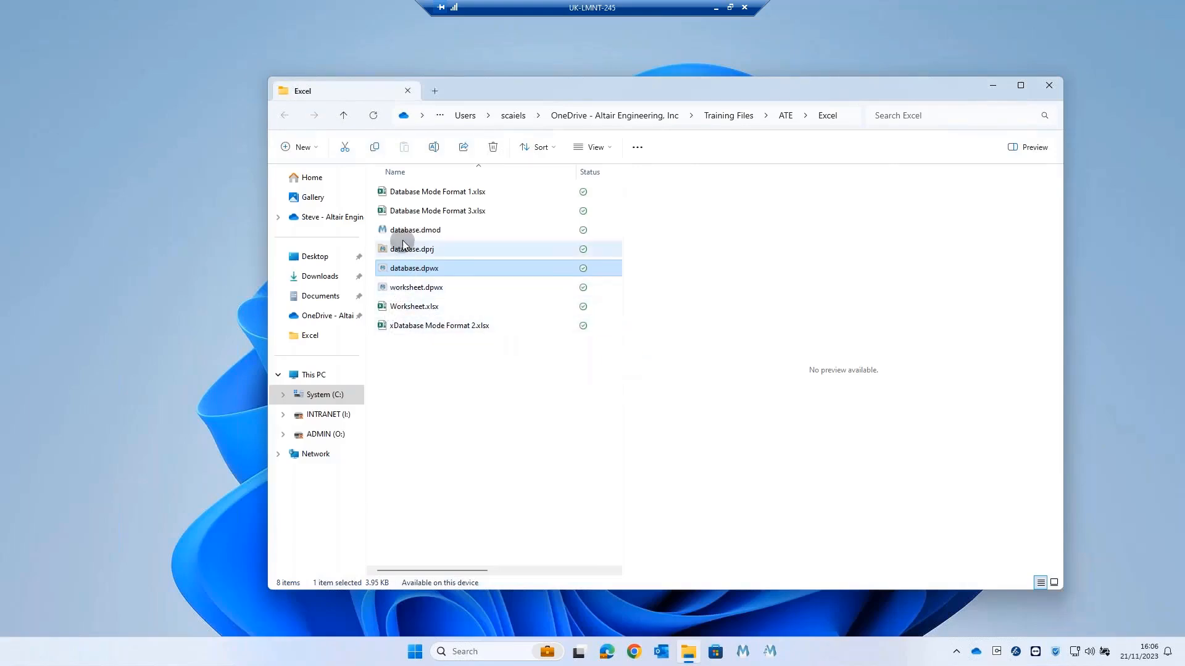
# Open Worksheet.xlsx in Excel, examine the More Fun sheet's layout and its detail line in A18:E18, and close the file.
pyautogui.click(406, 313)
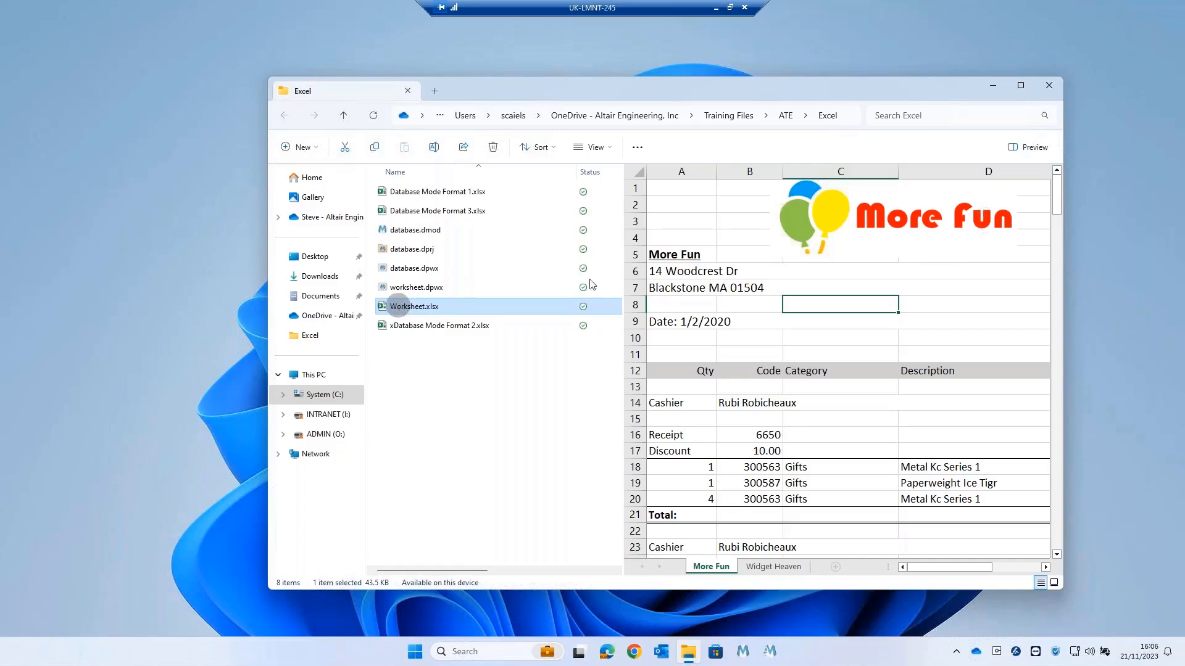
pyautogui.doubleClick(399, 305)
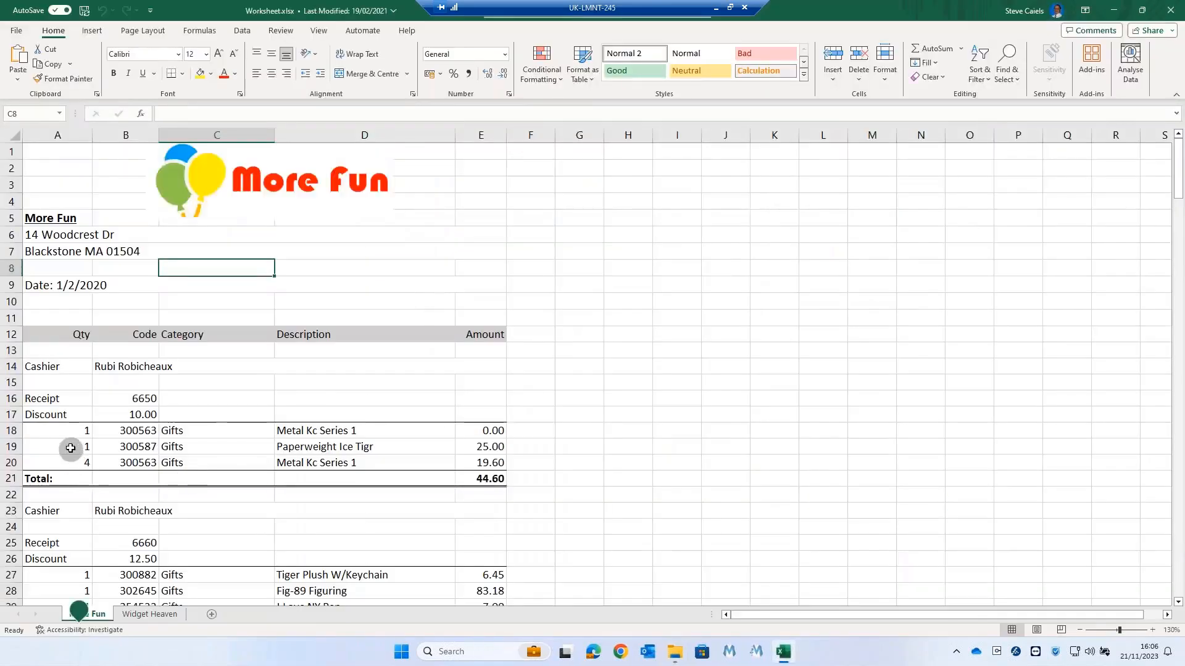
pyautogui.moveTo(74, 431); pyautogui.dragTo(488, 432)
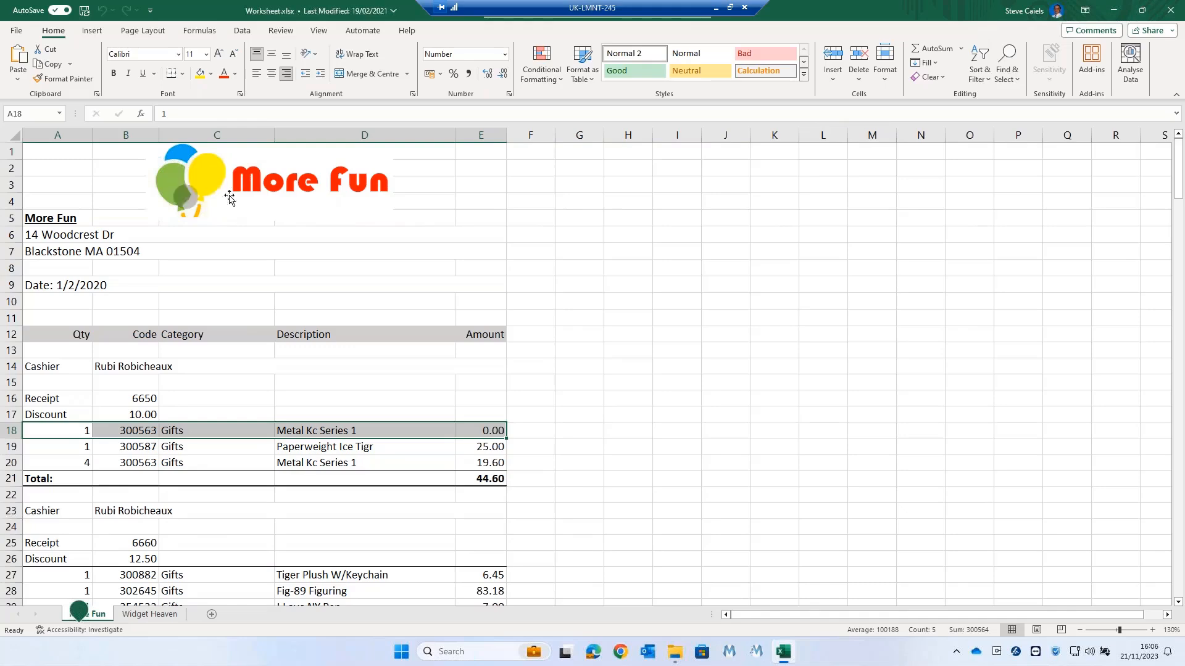
pyautogui.click(1170, 10)
# Open Worksheet.xlsx with Altair Monarch Data Prep Studio in Excel Worksheet Design mode.
pyautogui.click(390, 306)
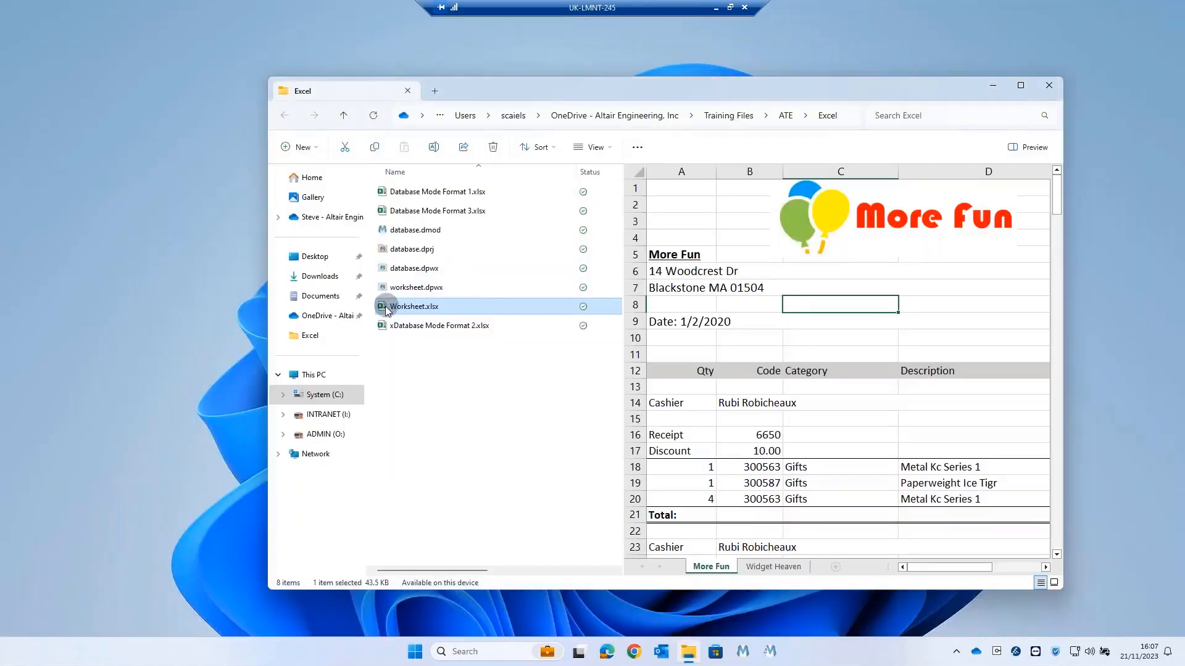
pyautogui.rightClick(387, 308)
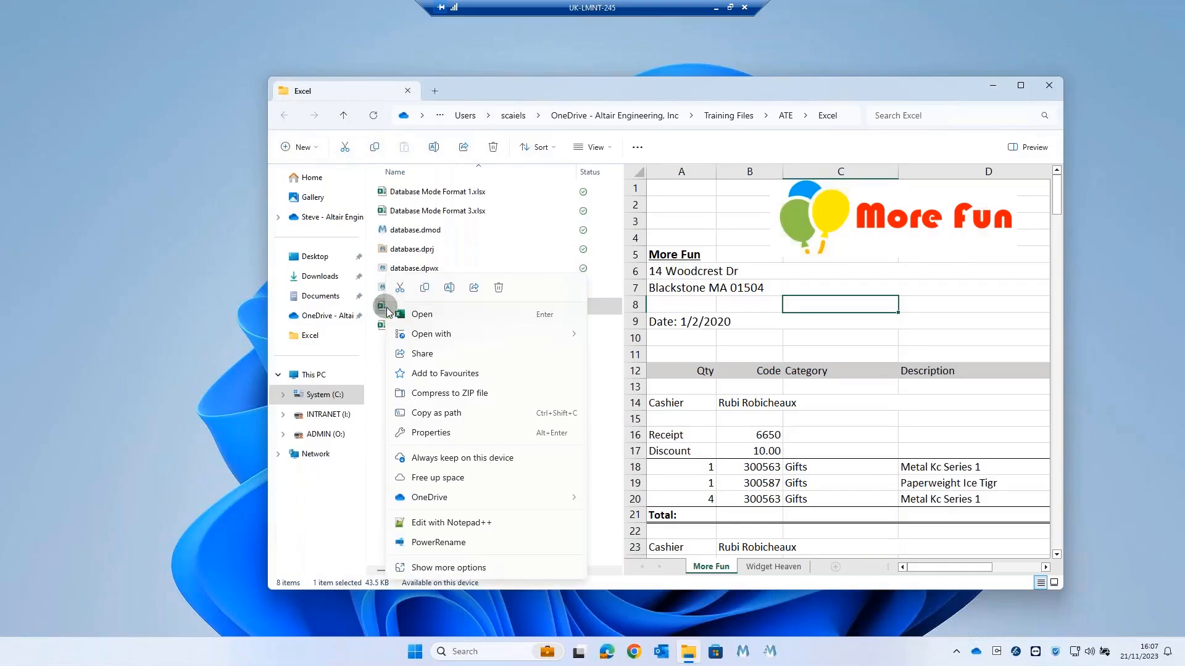
pyautogui.moveTo(430, 337)
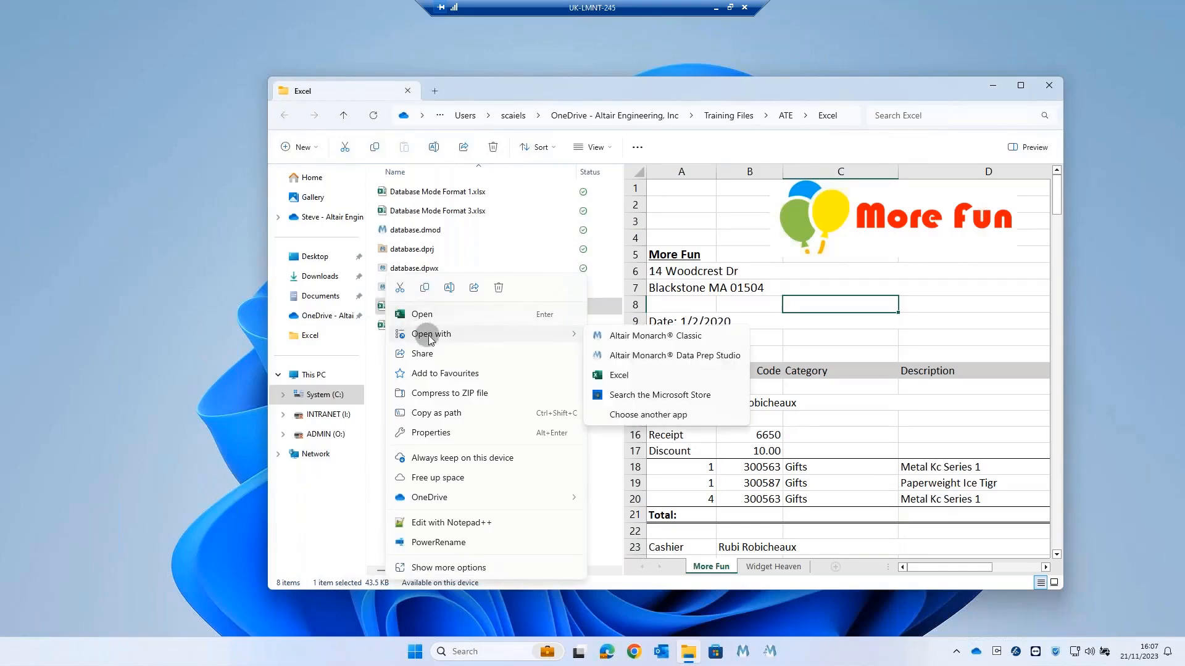
pyautogui.click(649, 357)
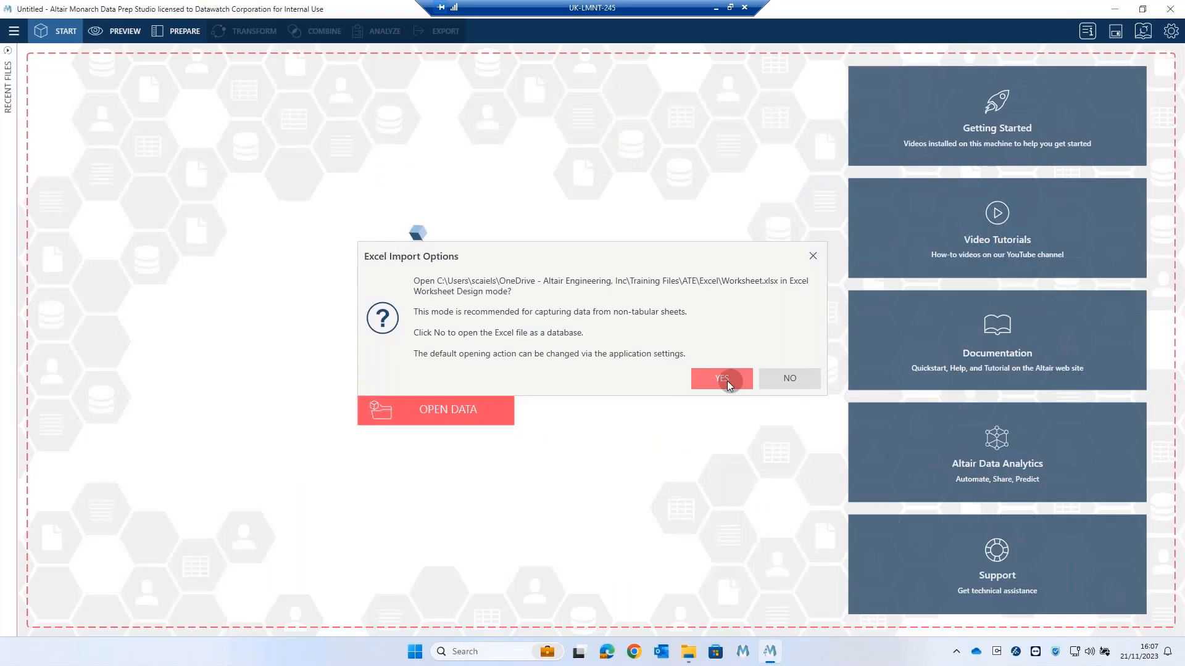
pyautogui.click(722, 379)
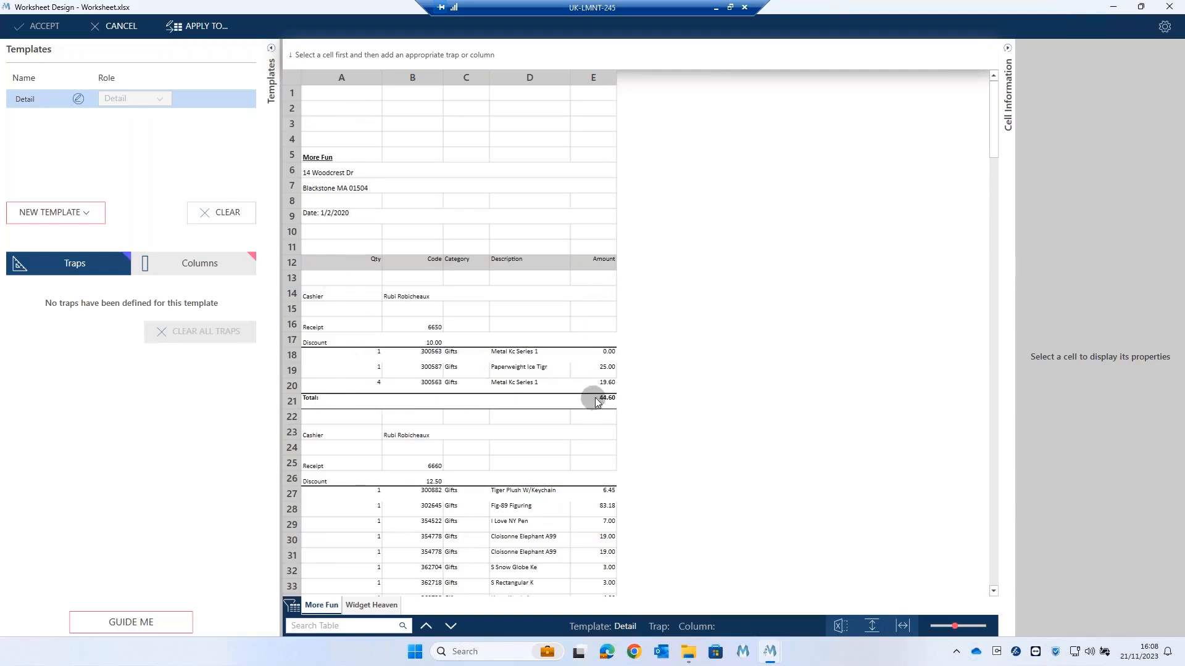
# Add a trap to the Detail template from Amount cell E18 on the More Fun sheet and open its rules for editing.
pyautogui.rightClick(596, 356)
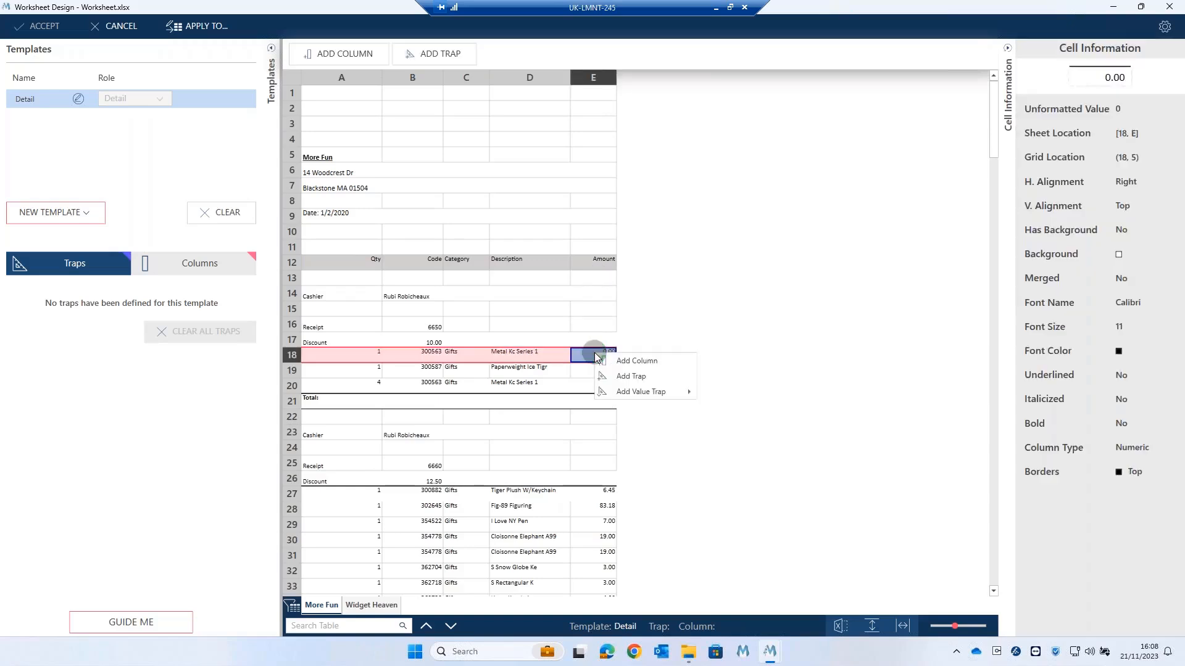
pyautogui.click(632, 377)
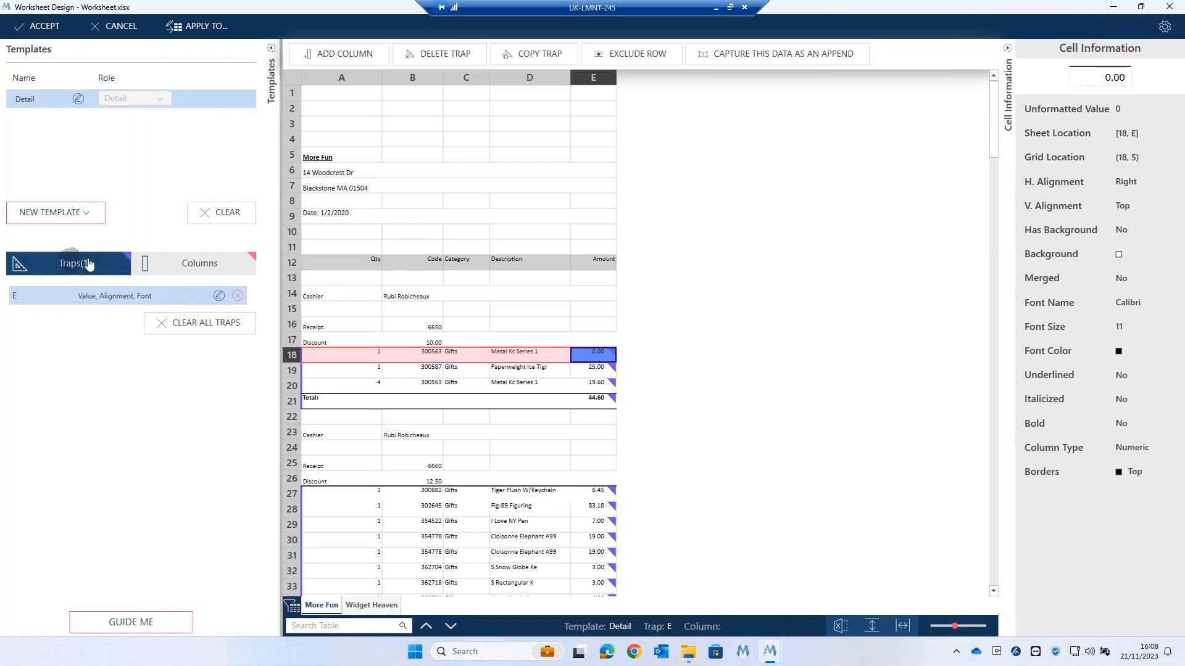
pyautogui.click(220, 295)
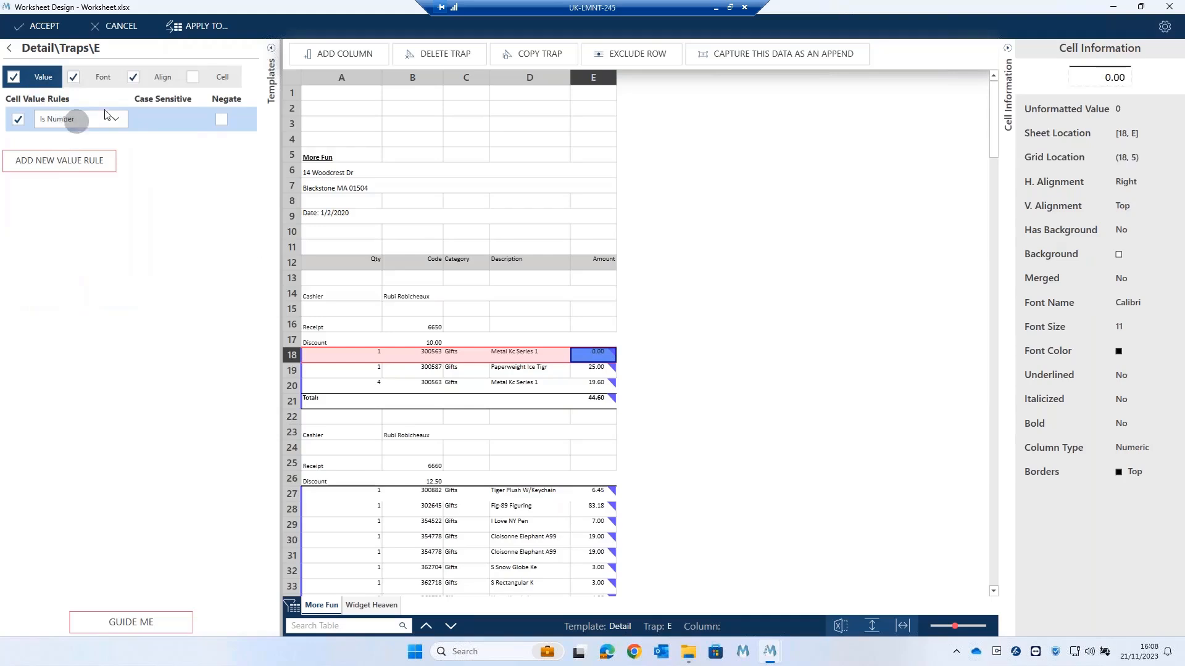
# Exclude font name, size and color from the column E trap and add a negated Bold rule.
pyautogui.click(97, 79)
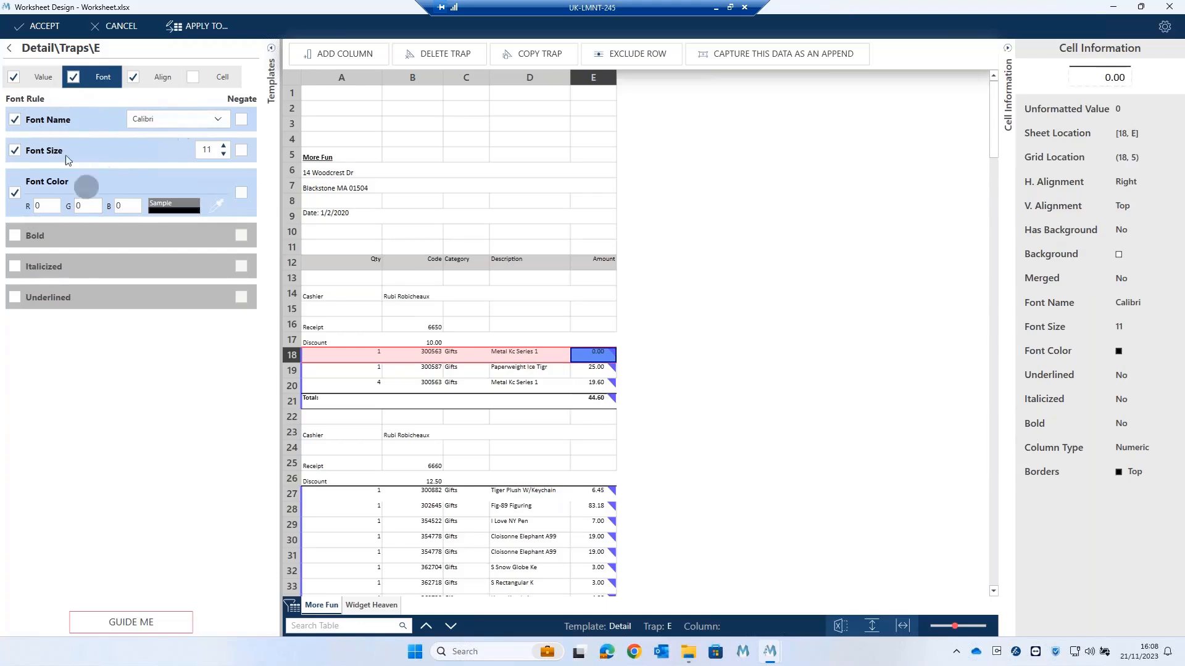
pyautogui.click(15, 121)
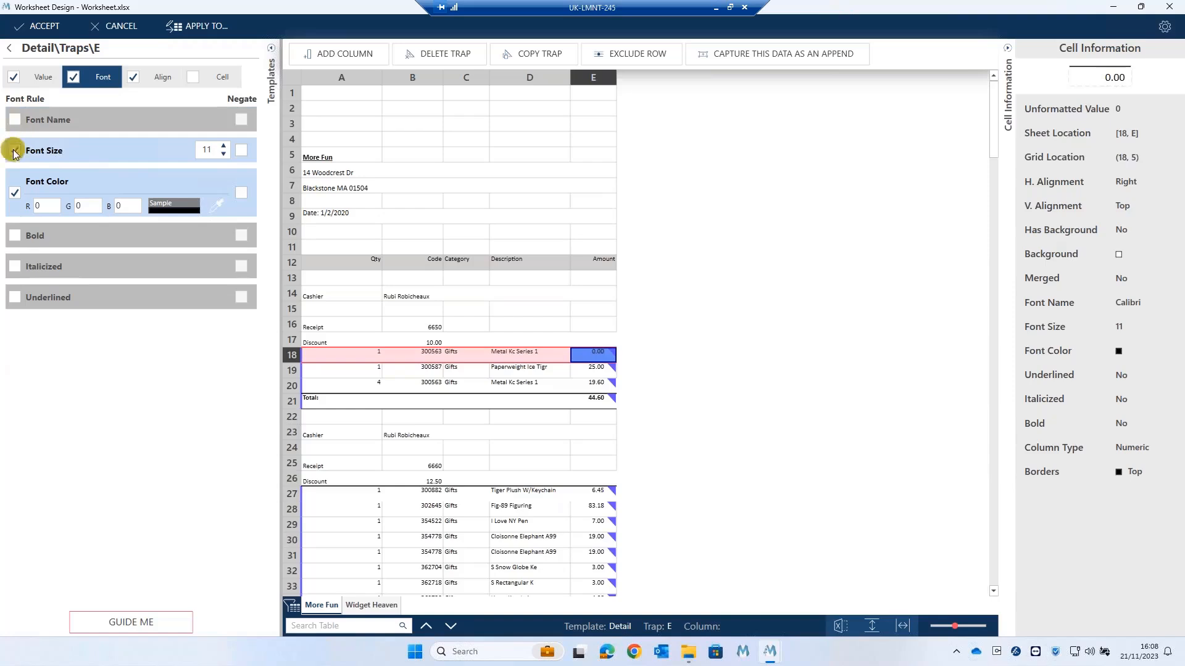
pyautogui.click(14, 150)
pyautogui.click(14, 193)
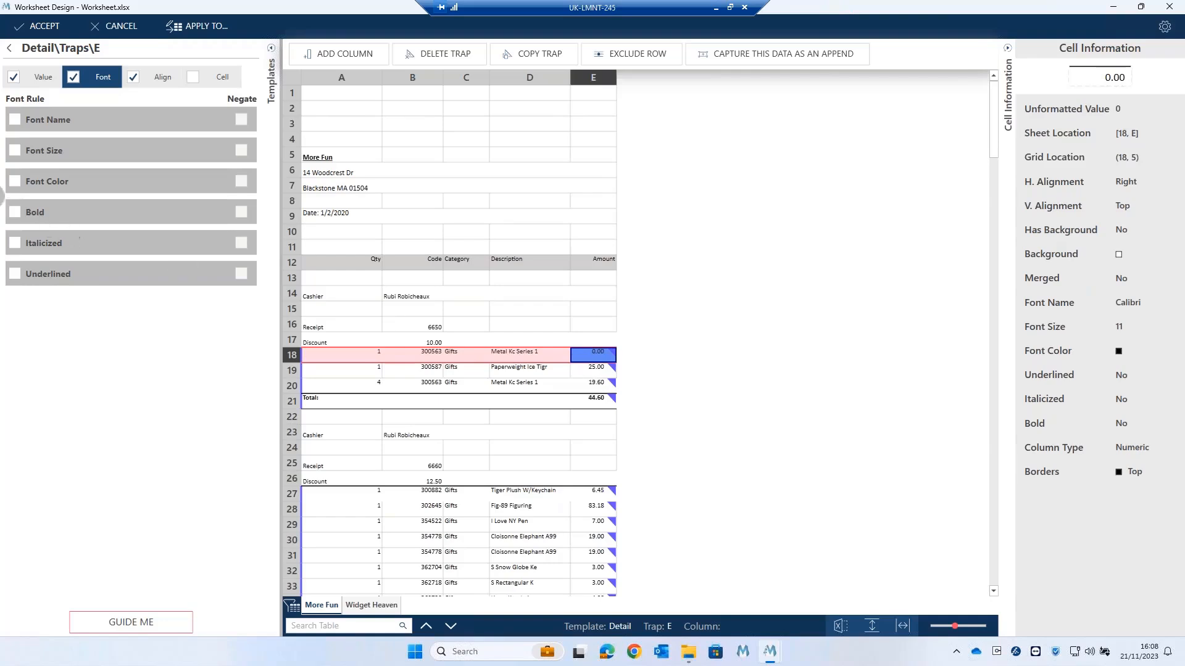
pyautogui.click(14, 213)
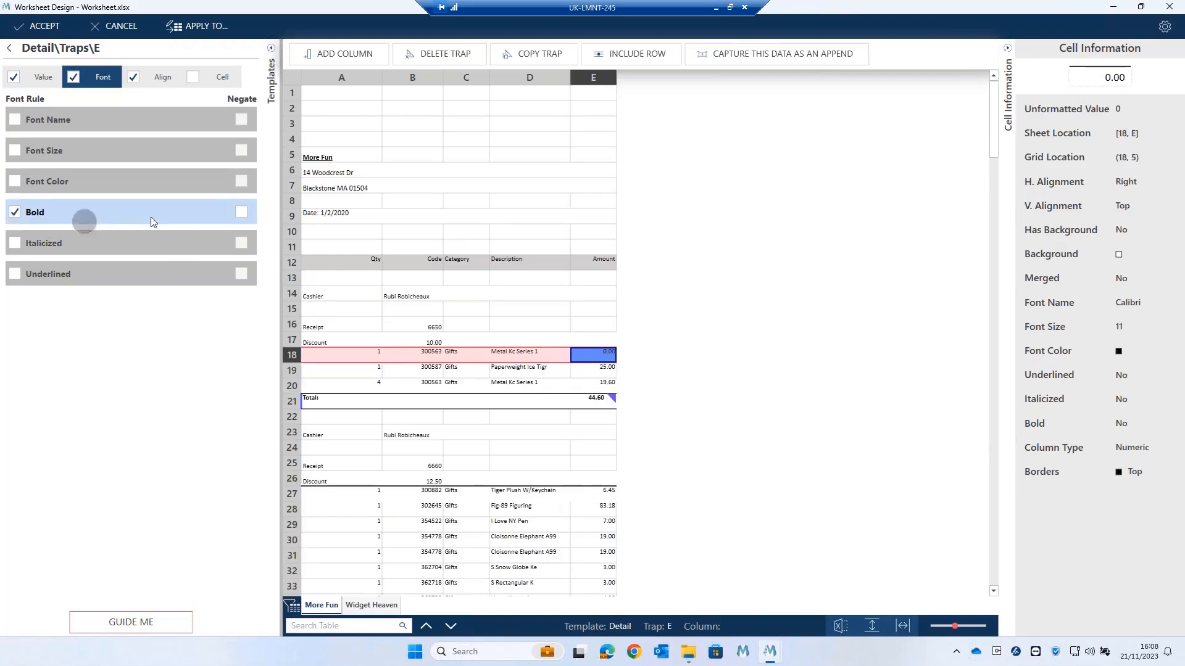
pyautogui.click(242, 212)
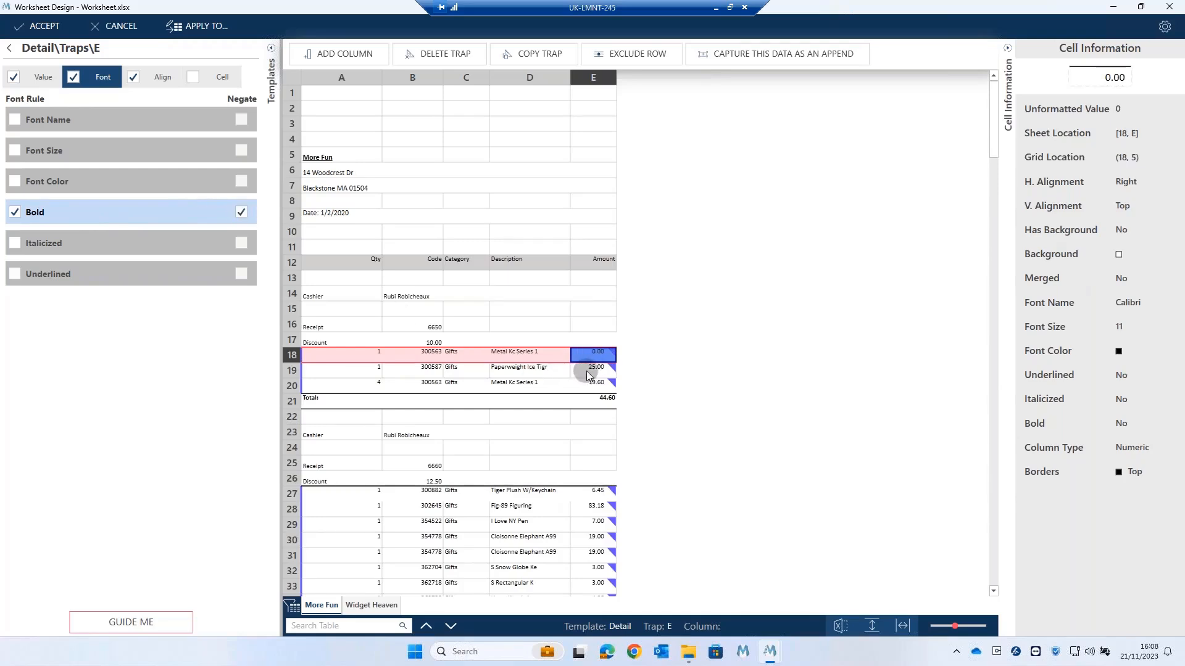
# Review the column E trap's value rule options and its font, alignment and cell rules.
pyautogui.click(41, 79)
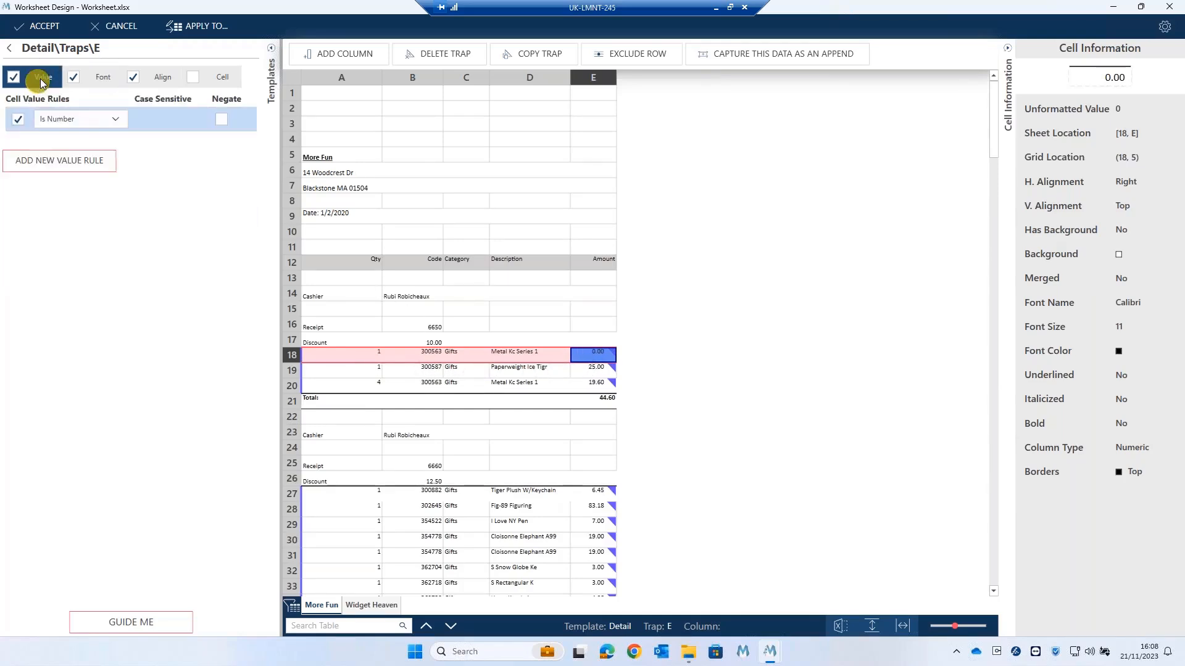
pyautogui.click(117, 120)
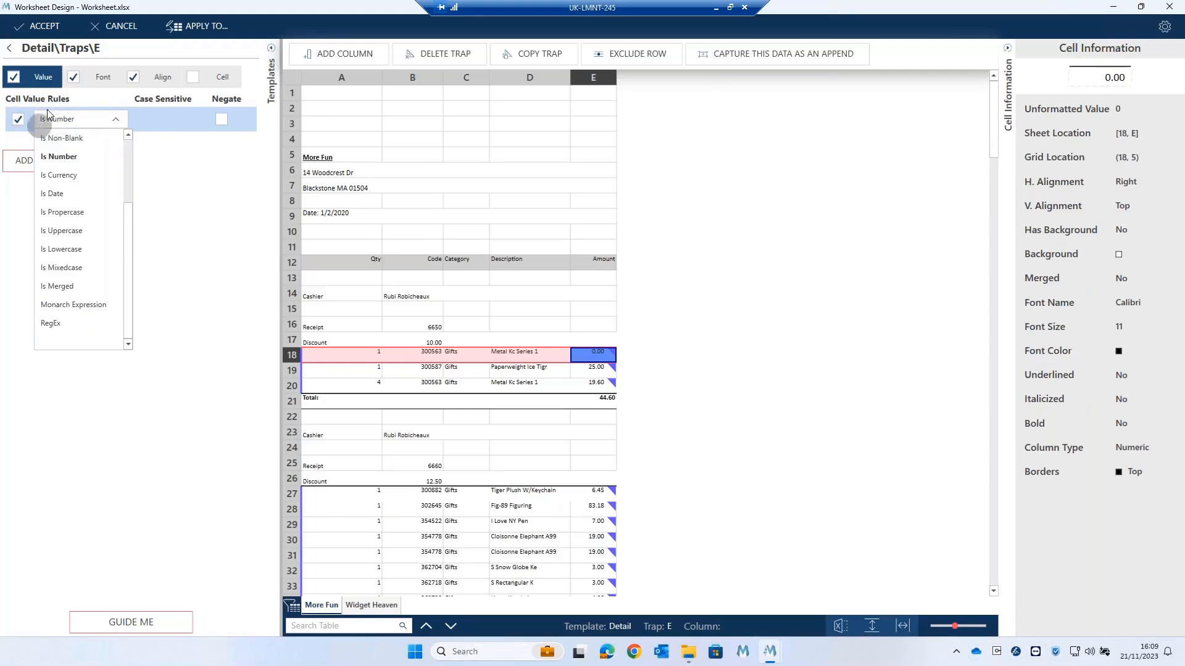
pyautogui.click(101, 76)
pyautogui.click(101, 76)
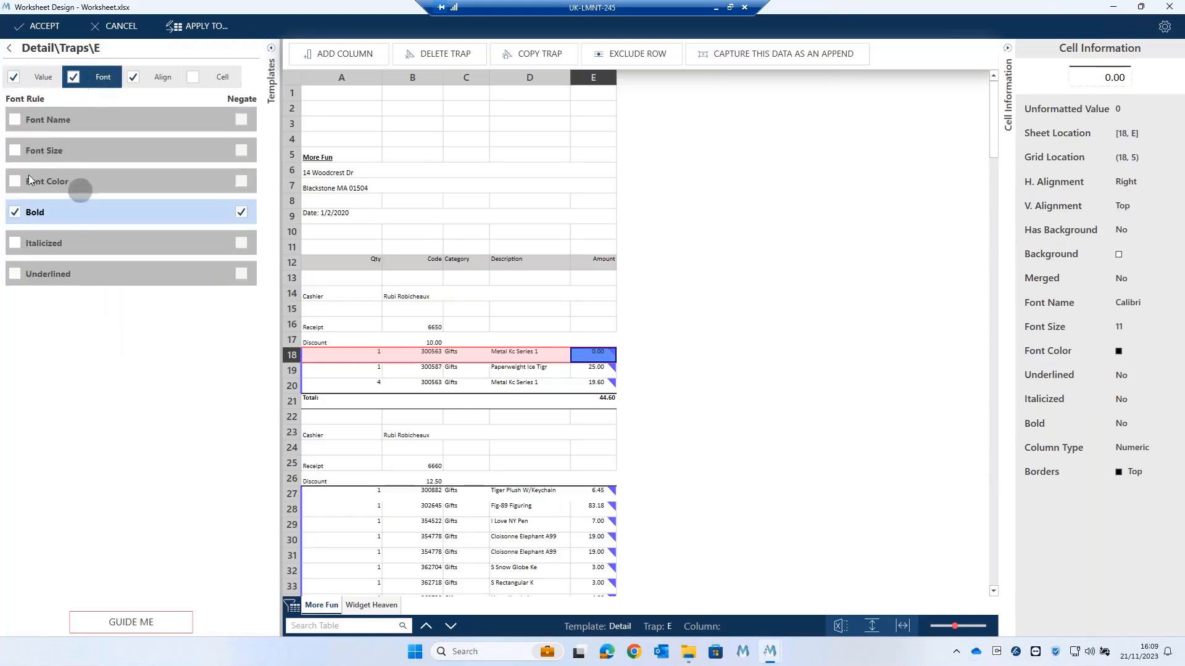
pyautogui.click(161, 77)
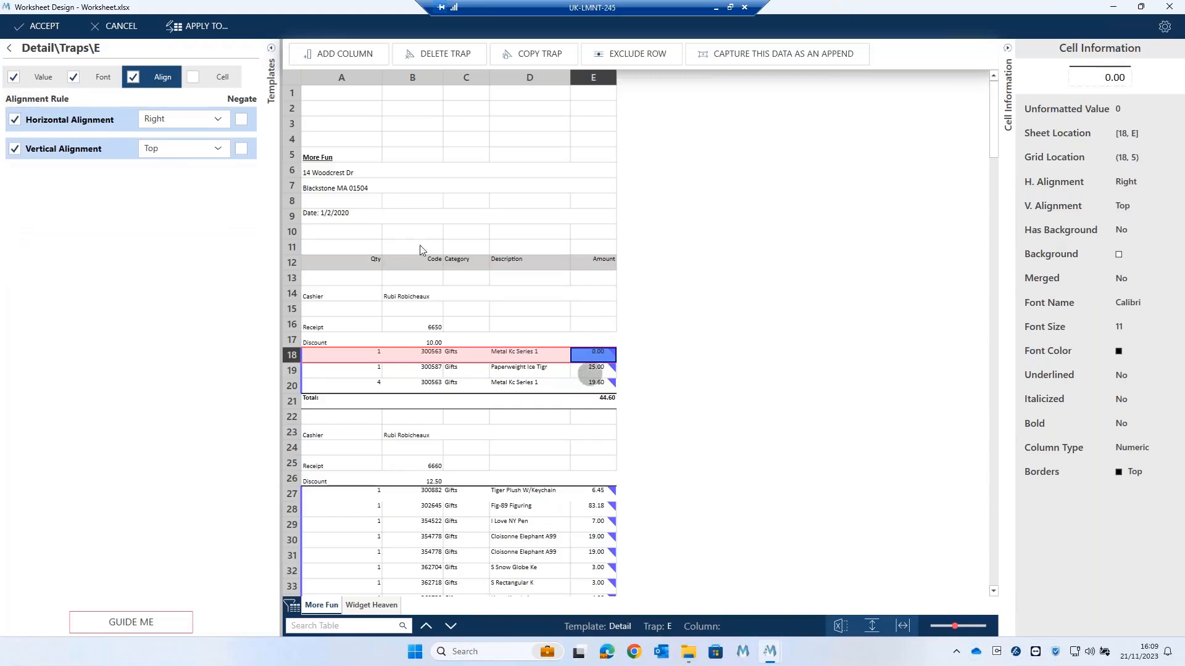
pyautogui.click(210, 77)
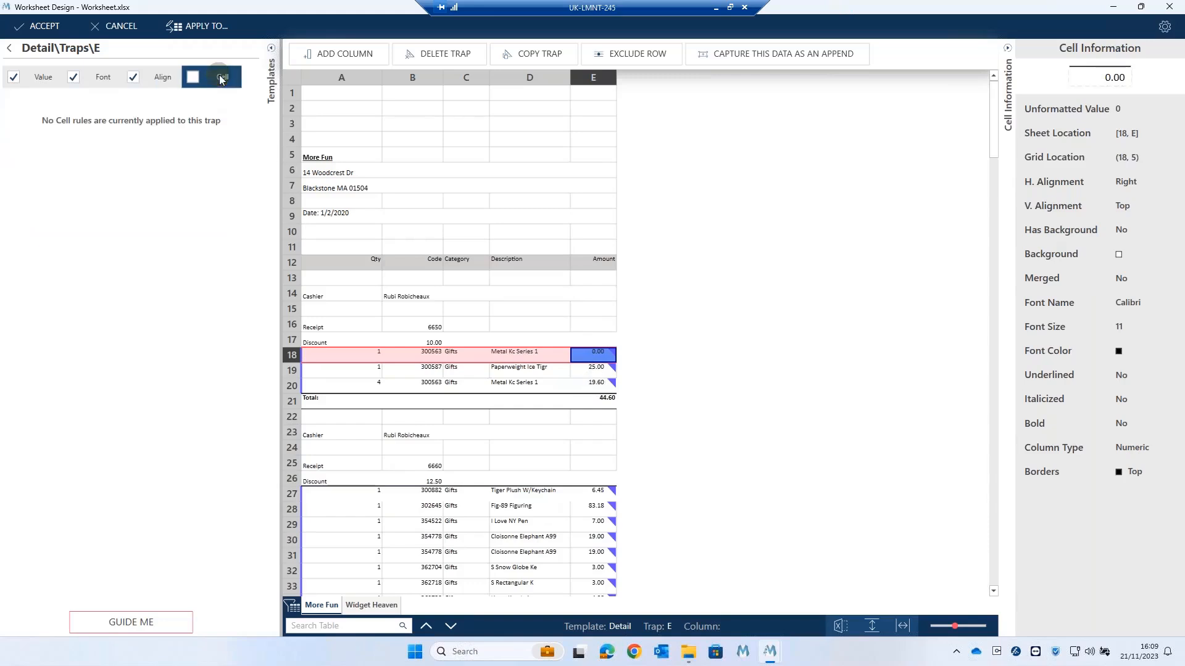
# Try the cell decoration rules on the column E trap, switch them back off, and disable its alignment rules.
pyautogui.click(193, 78)
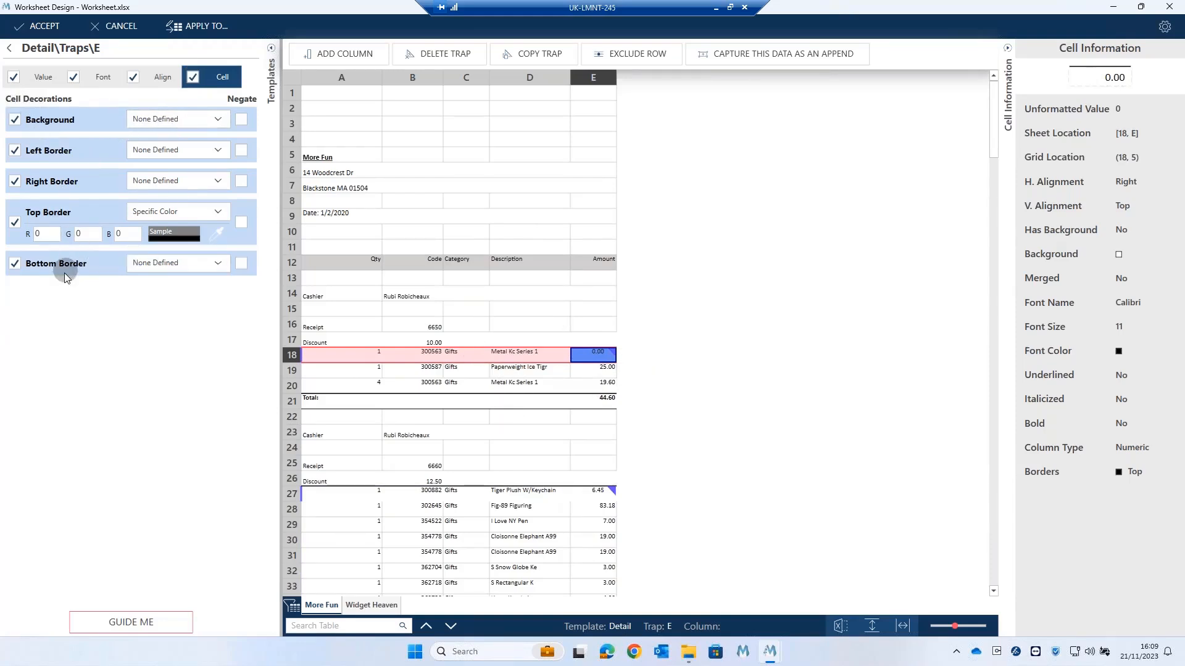
pyautogui.click(193, 79)
pyautogui.click(133, 76)
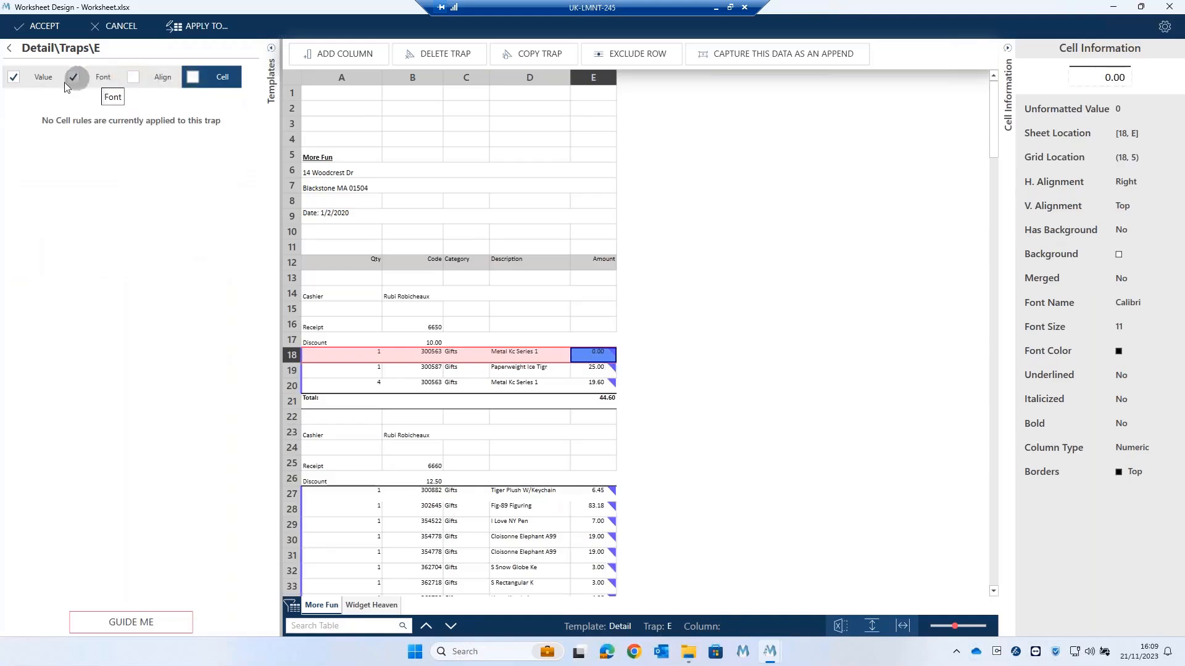
# Switch the column E trap's value rules off and back on to compare which rows it captures.
pyautogui.click(14, 76)
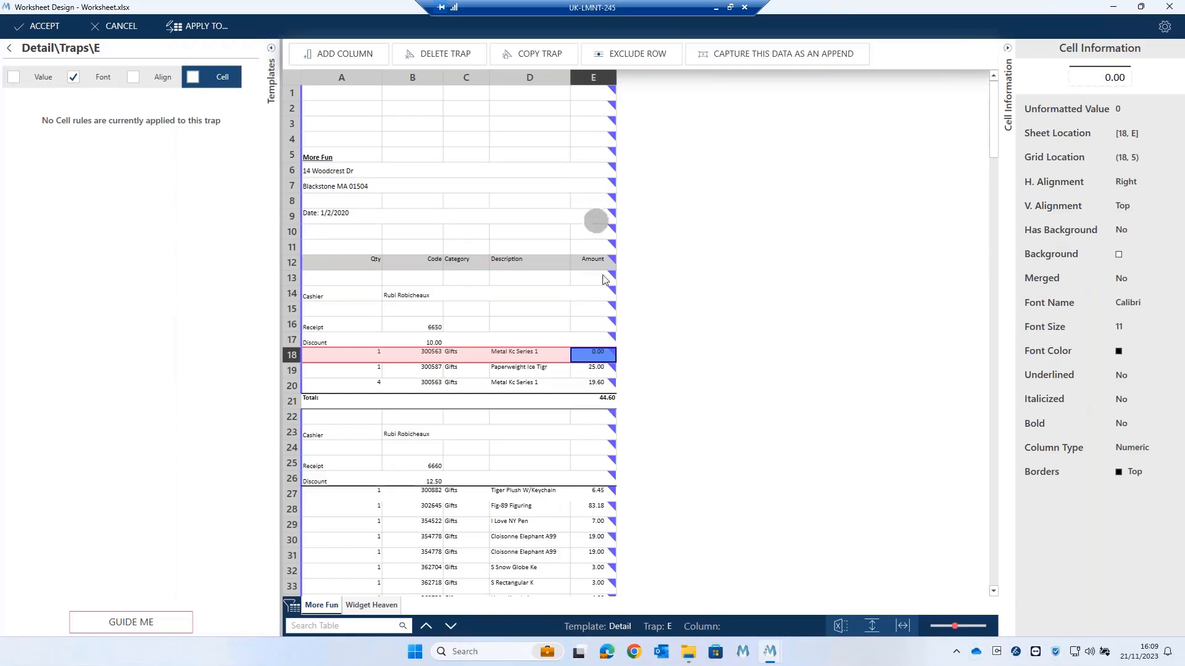
pyautogui.click(14, 77)
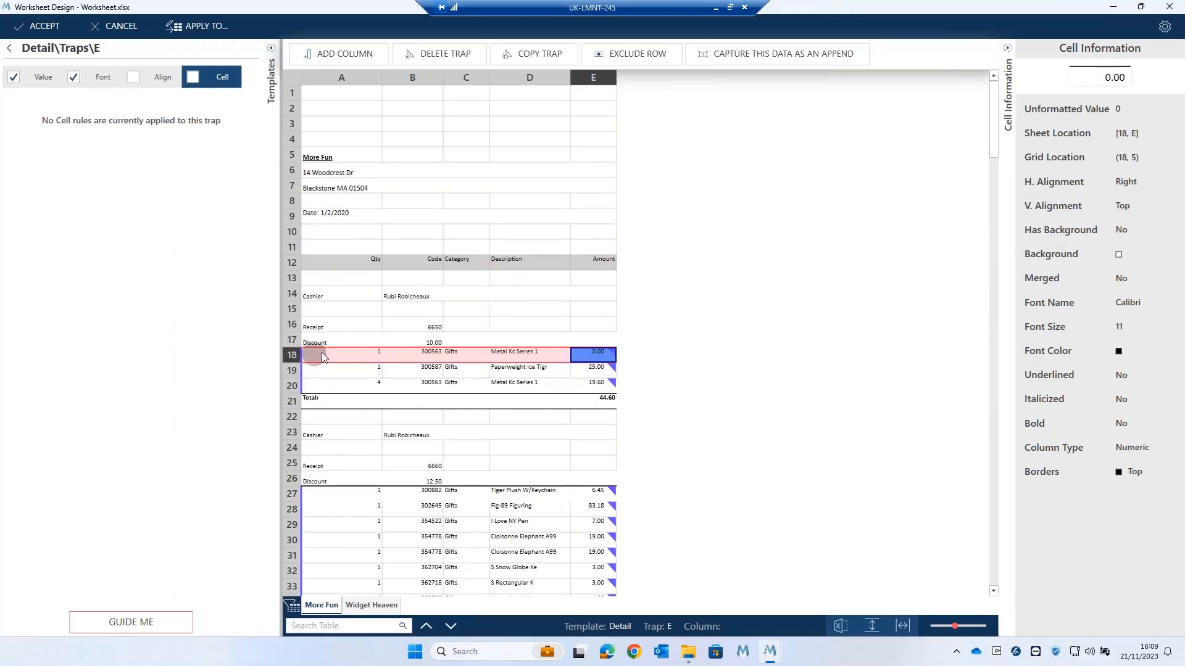
# Add cells A18 to E18 as columns of the Detail template and define their headers from row 12.
pyautogui.moveTo(324, 352); pyautogui.dragTo(593, 354)
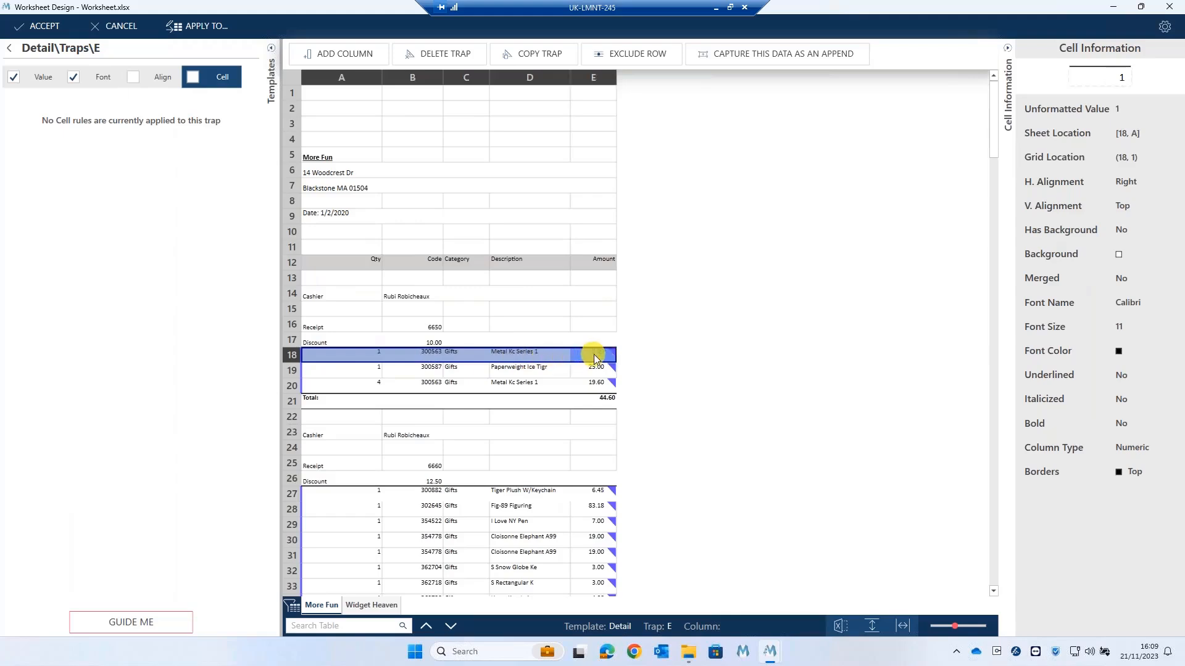
pyautogui.rightClick(516, 354)
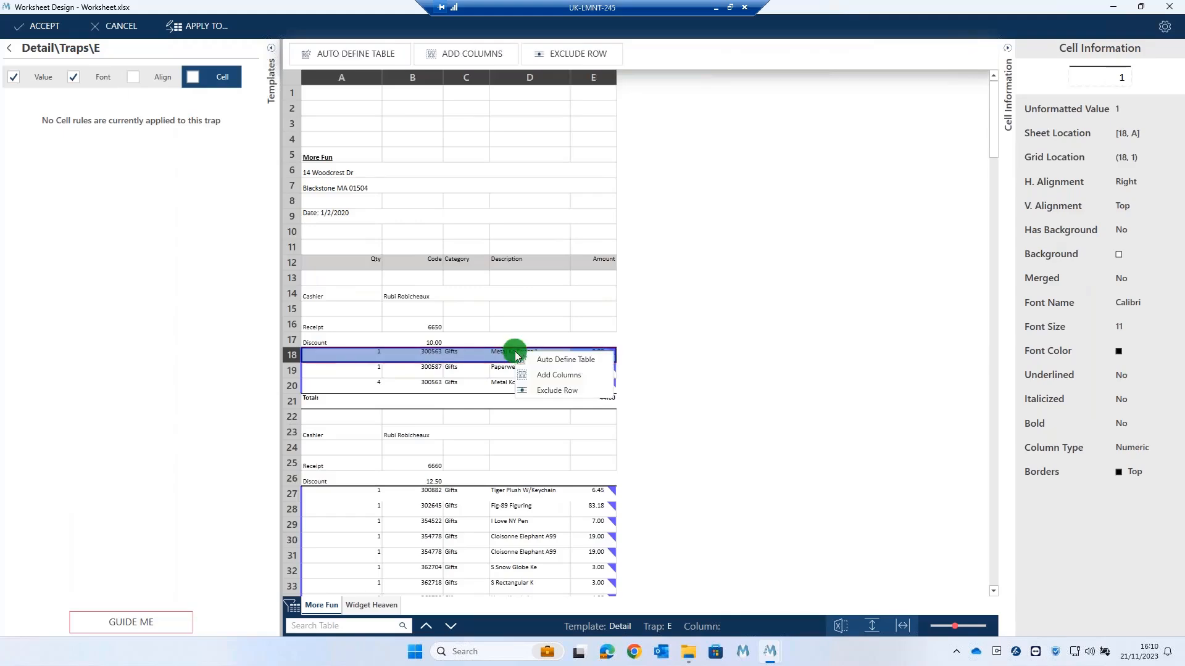
pyautogui.click(546, 375)
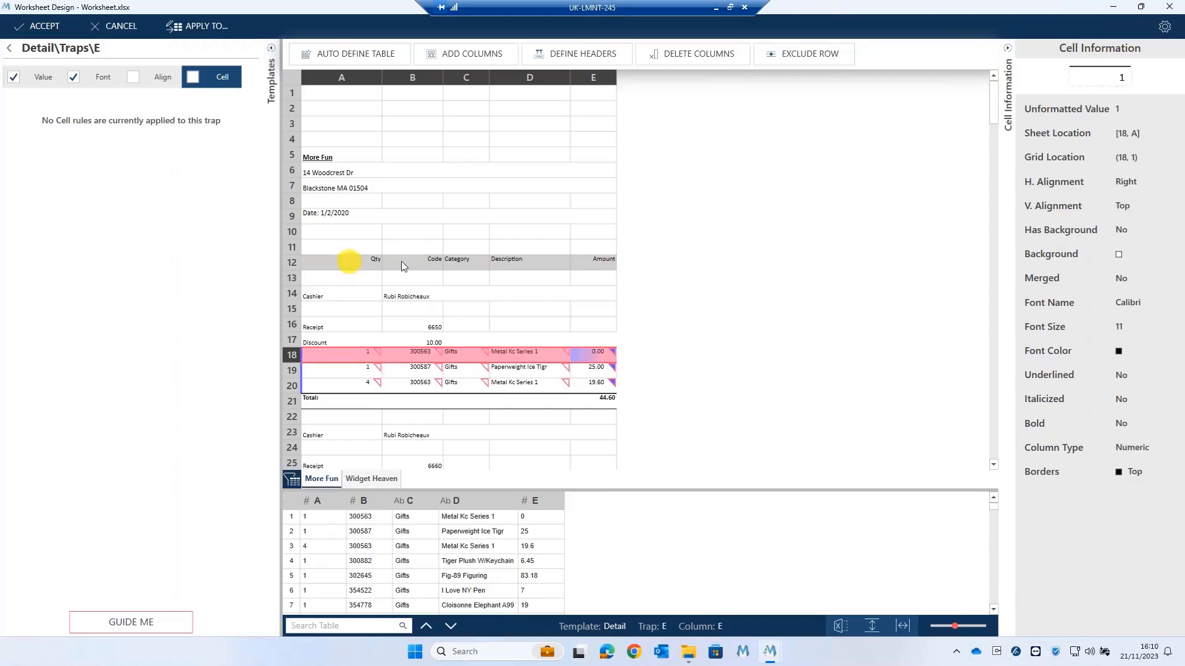
pyautogui.moveTo(346, 263); pyautogui.dragTo(598, 264)
pyautogui.rightClick(419, 263)
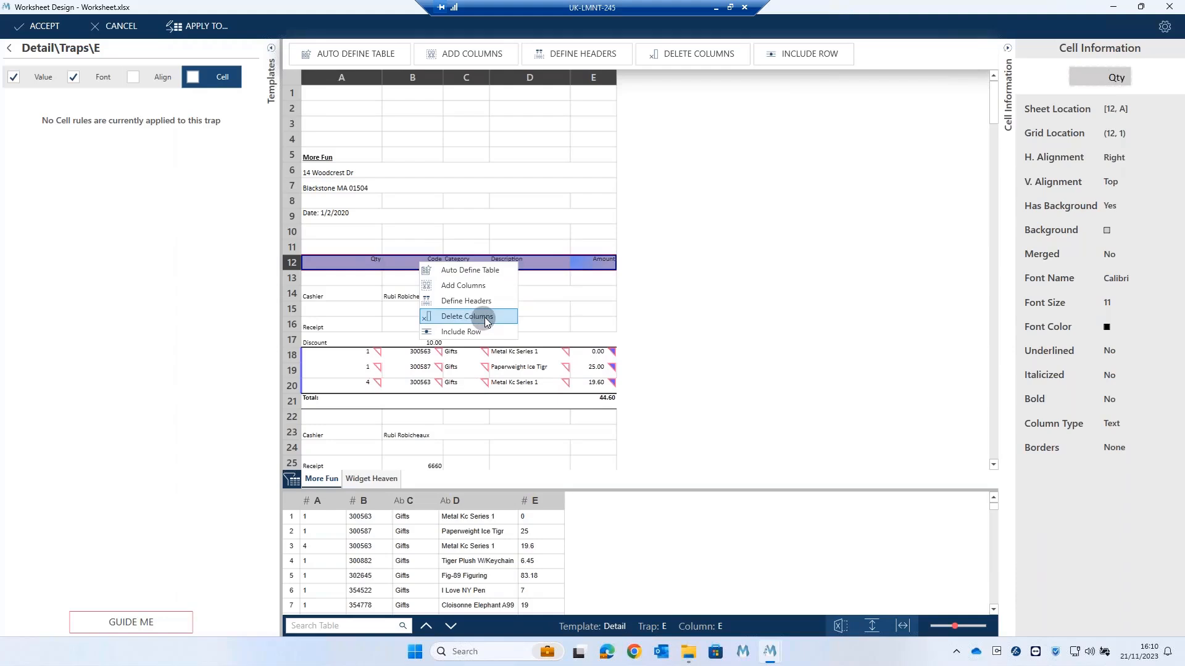
pyautogui.click(483, 301)
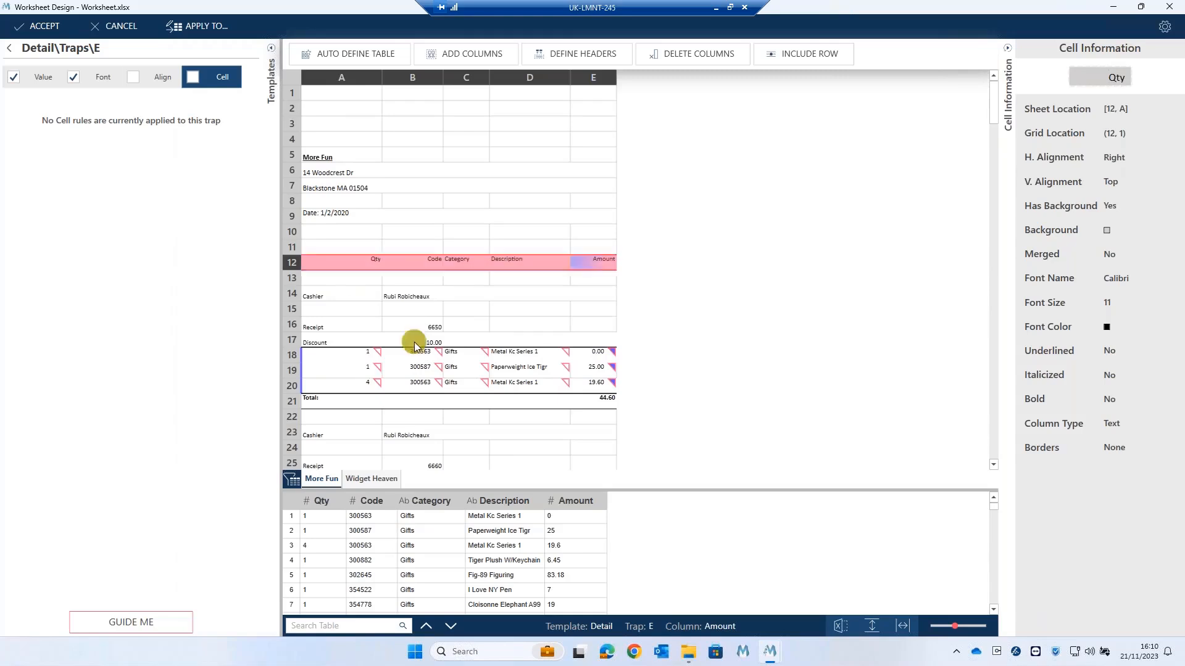
# Try a trap on the Discount value in B17 within the Detail template, and delete that trap again.
pyautogui.click(414, 343)
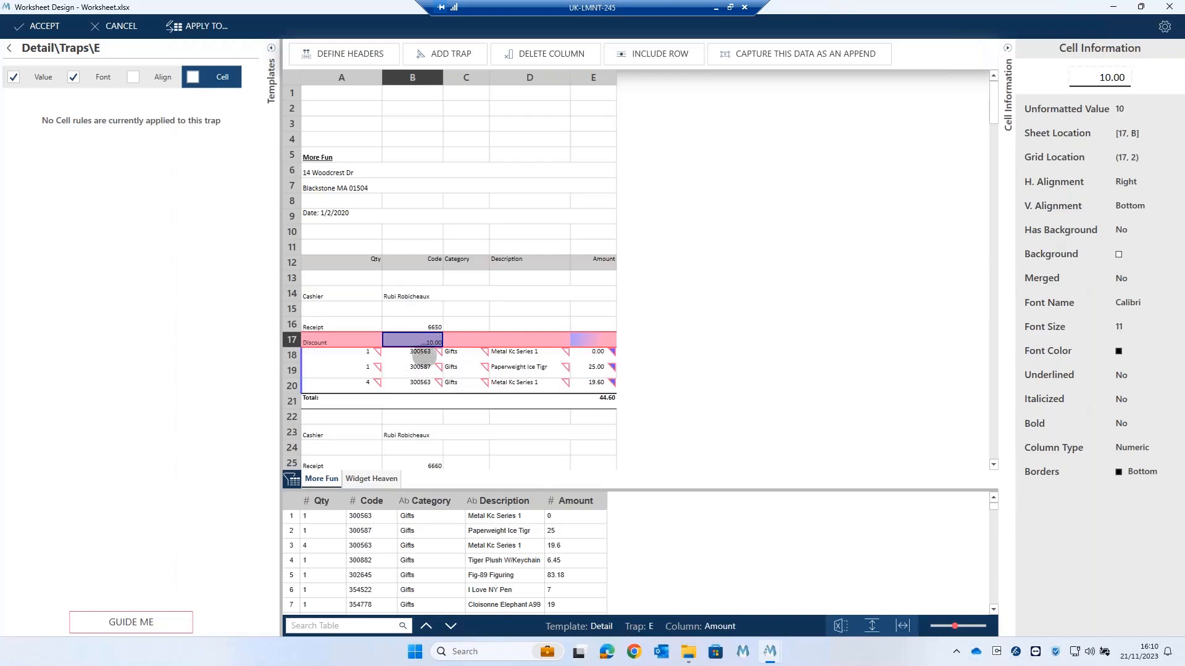
pyautogui.rightClick(404, 340)
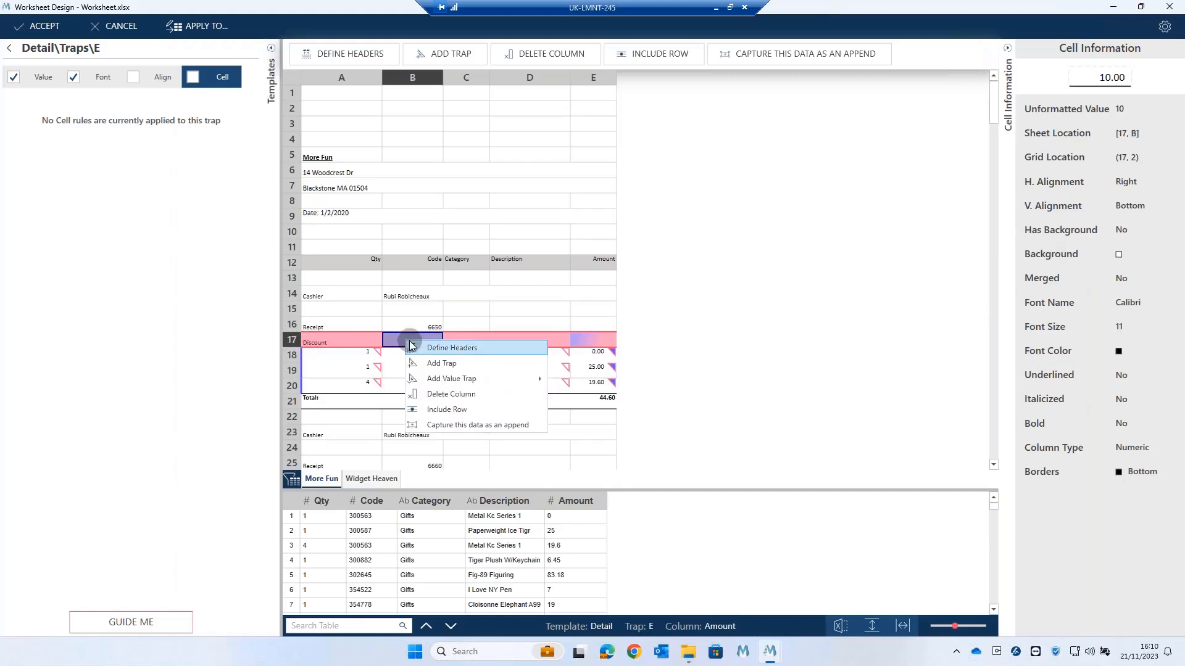
pyautogui.click(443, 363)
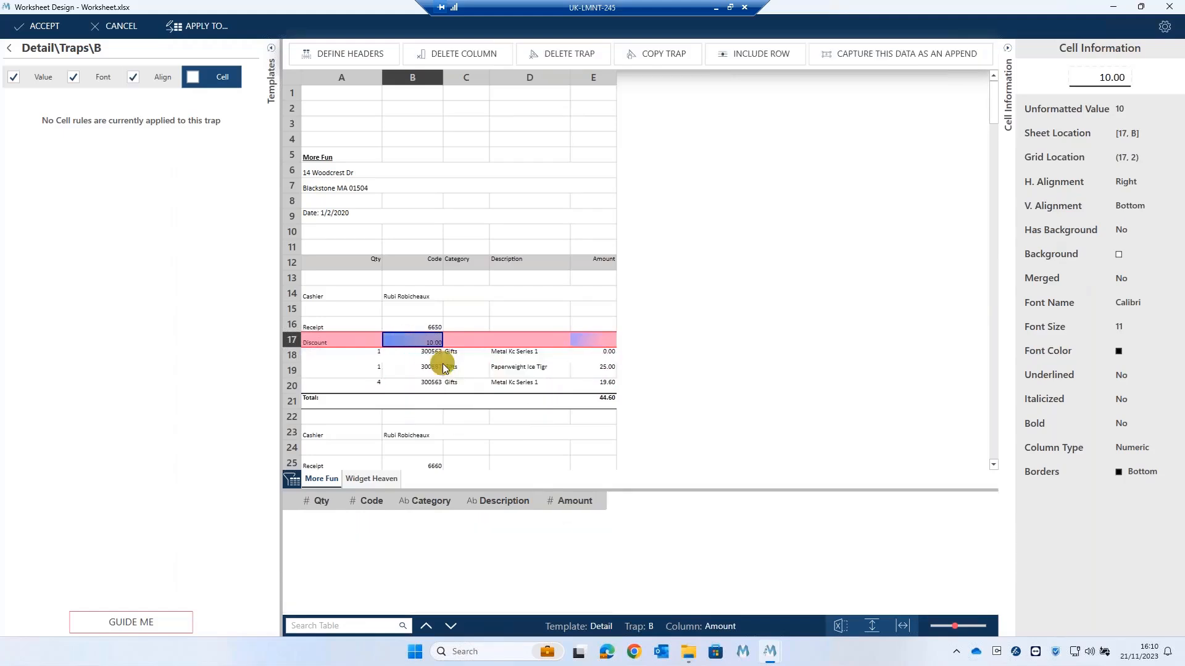
pyautogui.click(572, 308)
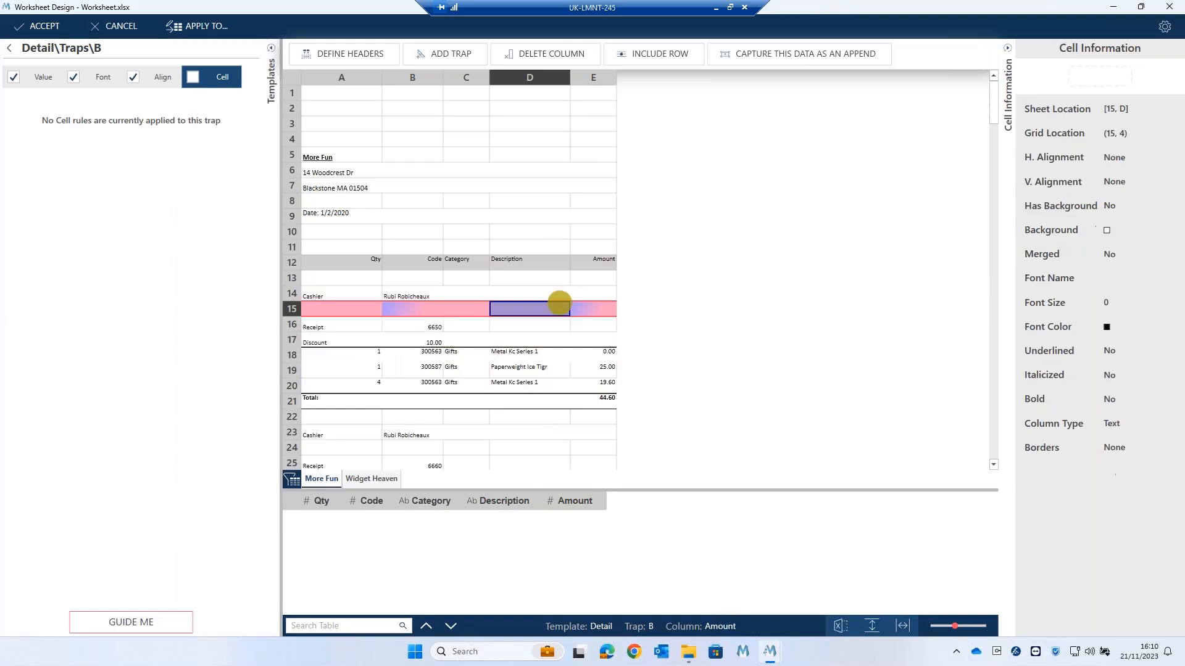
pyautogui.click(430, 343)
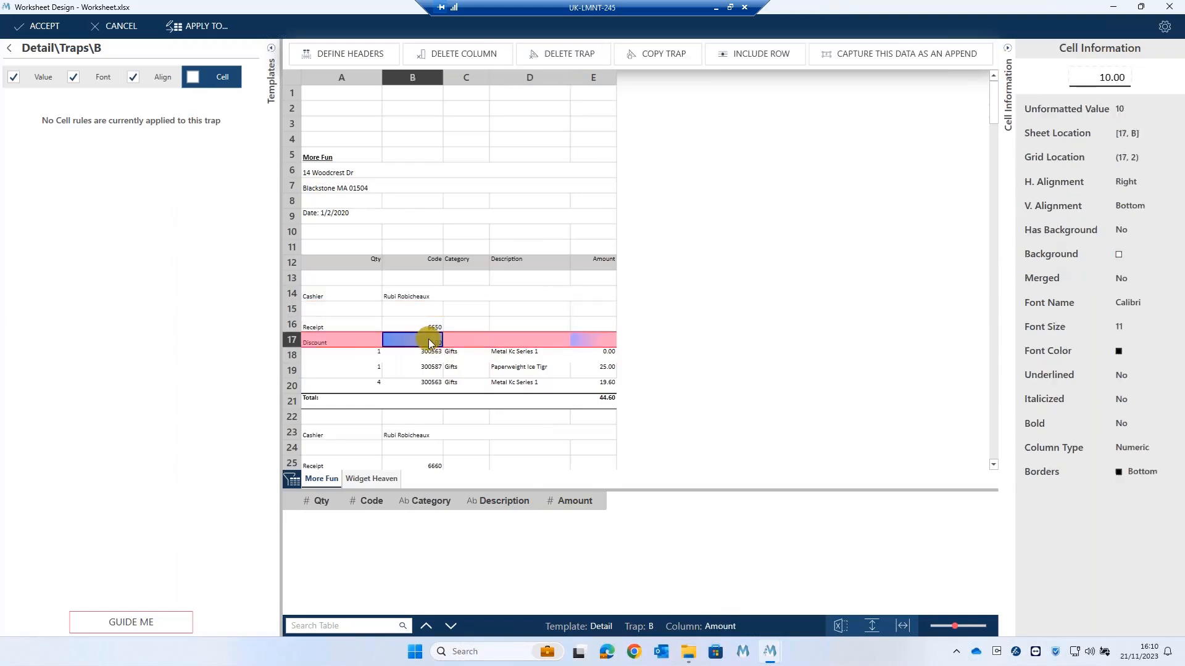
pyautogui.click(8, 49)
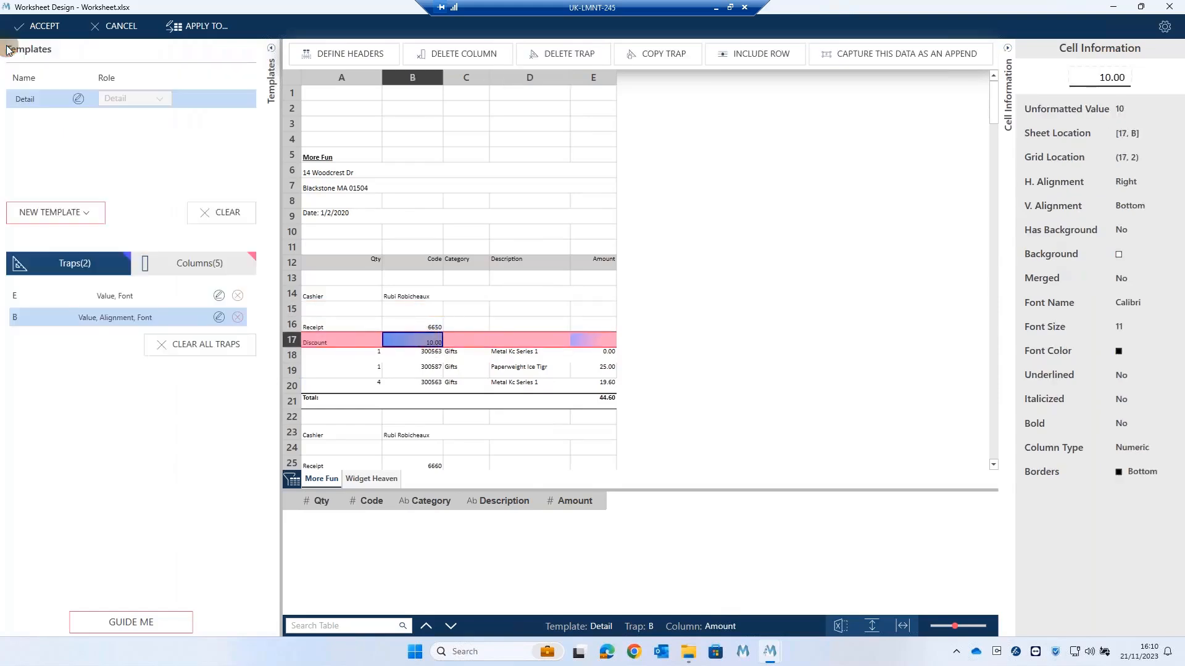
pyautogui.click(72, 313)
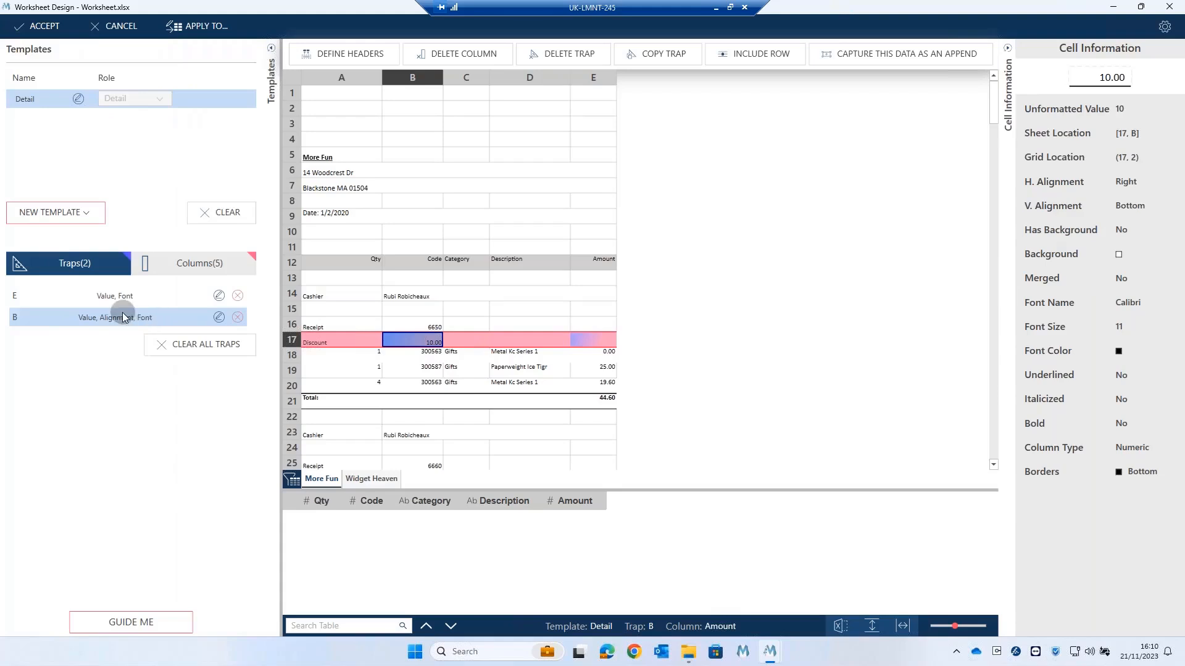
pyautogui.click(238, 318)
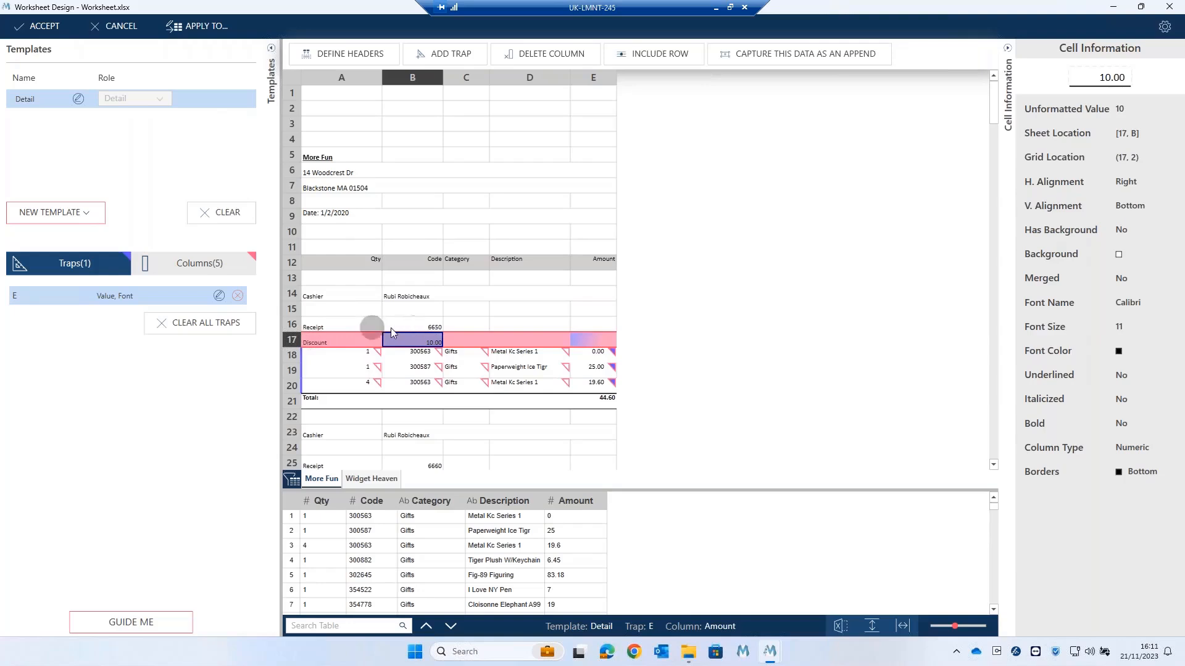
# Create a new Append template and add a trap to it from the Discount value in B17.
pyautogui.click(90, 212)
pyautogui.click(58, 231)
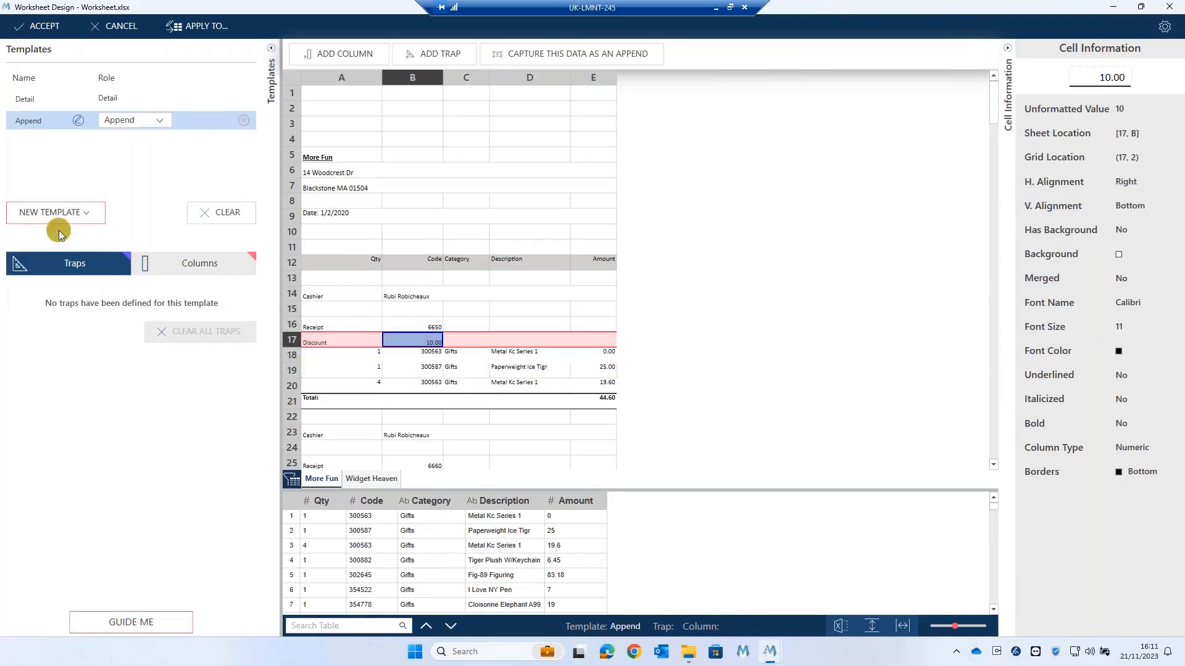
pyautogui.rightClick(396, 340)
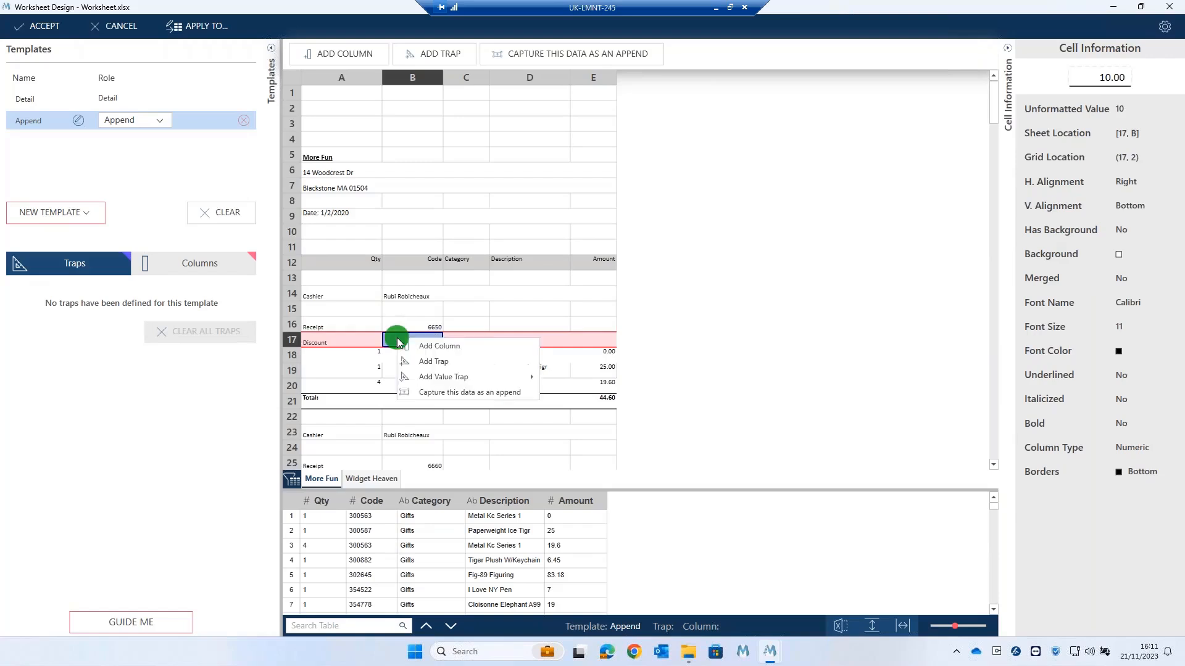
pyautogui.click(434, 361)
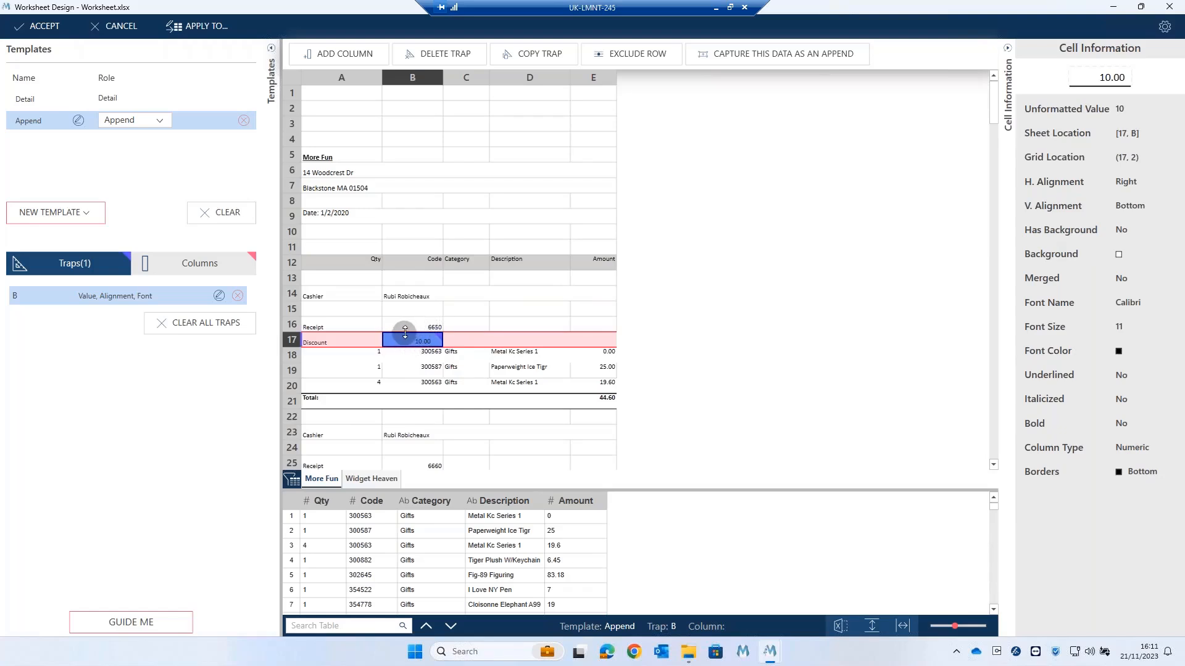
# Replace the Append template's trap with one added from the Discount value in B26.
pyautogui.scroll(-5, 473, 383)
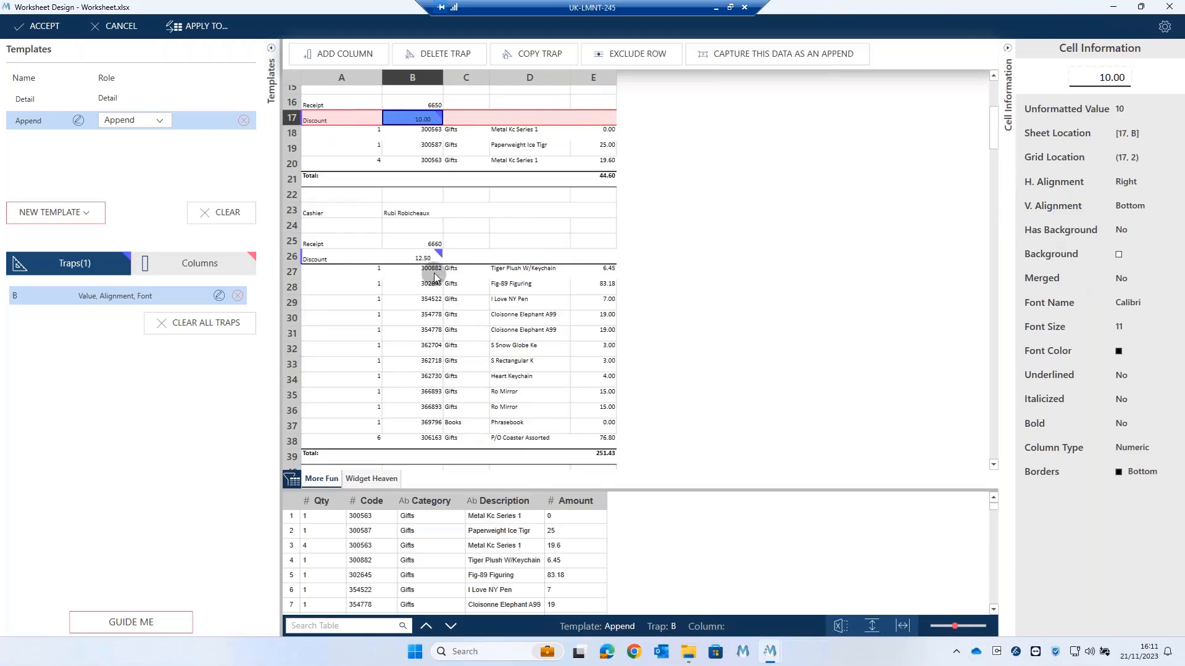
pyautogui.click(238, 296)
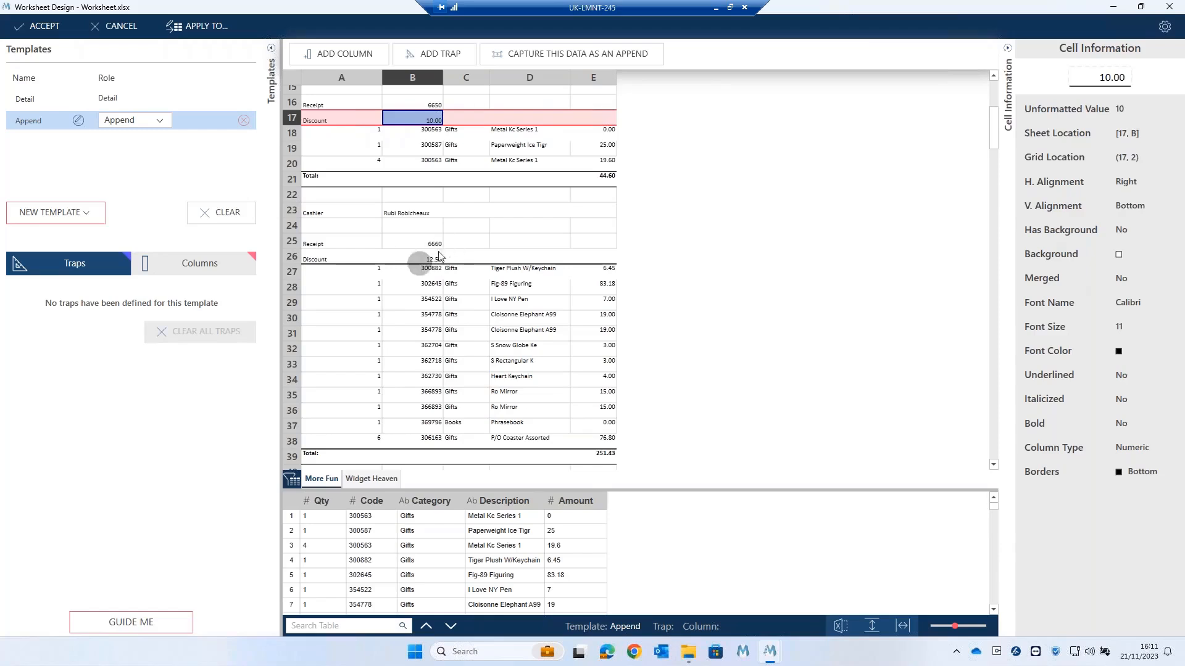
pyautogui.rightClick(402, 257)
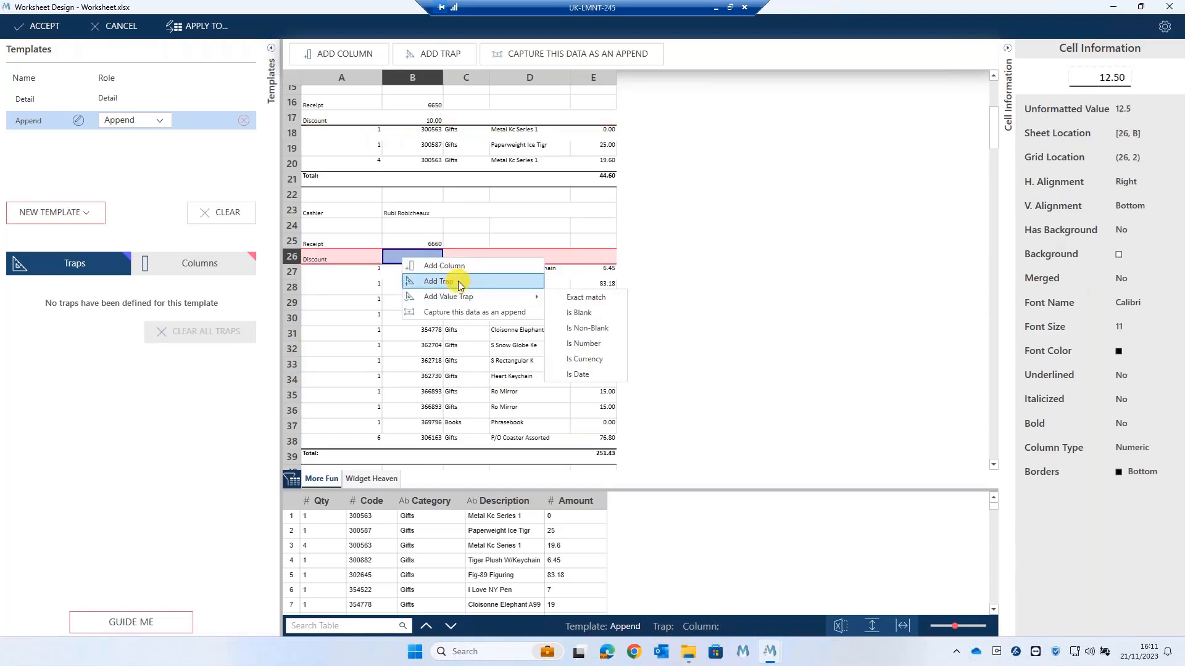
pyautogui.click(449, 279)
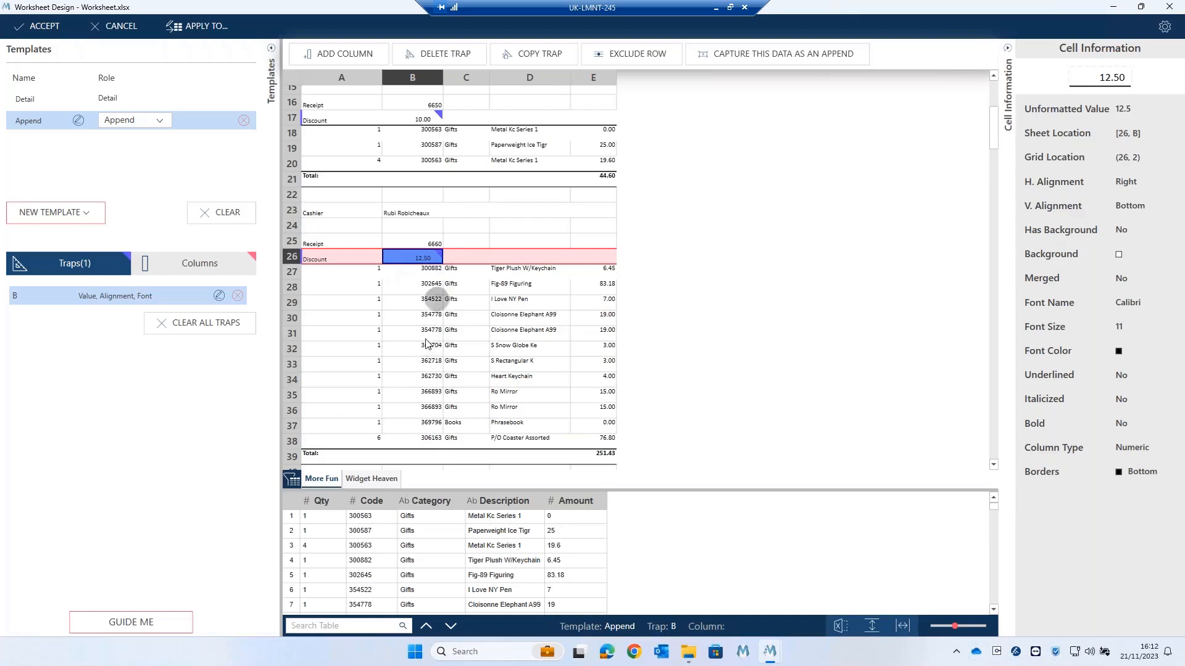
# Add the Discount value in B17 as a column of the Append template and name it discount.
pyautogui.rightClick(422, 120)
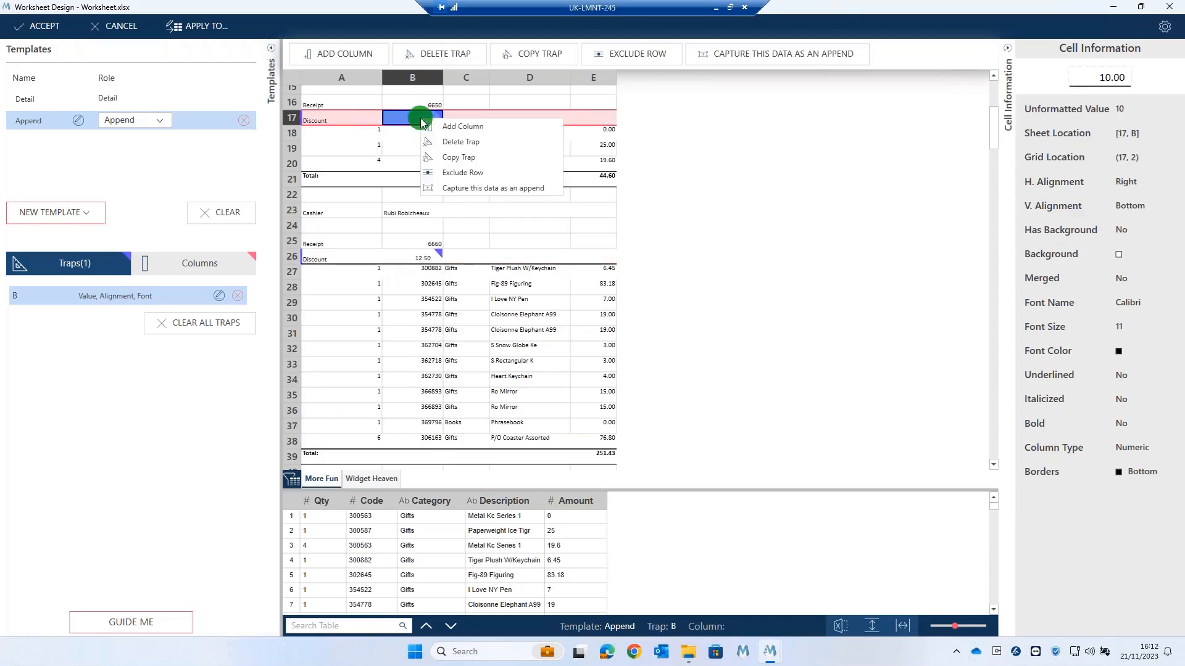
pyautogui.click(471, 131)
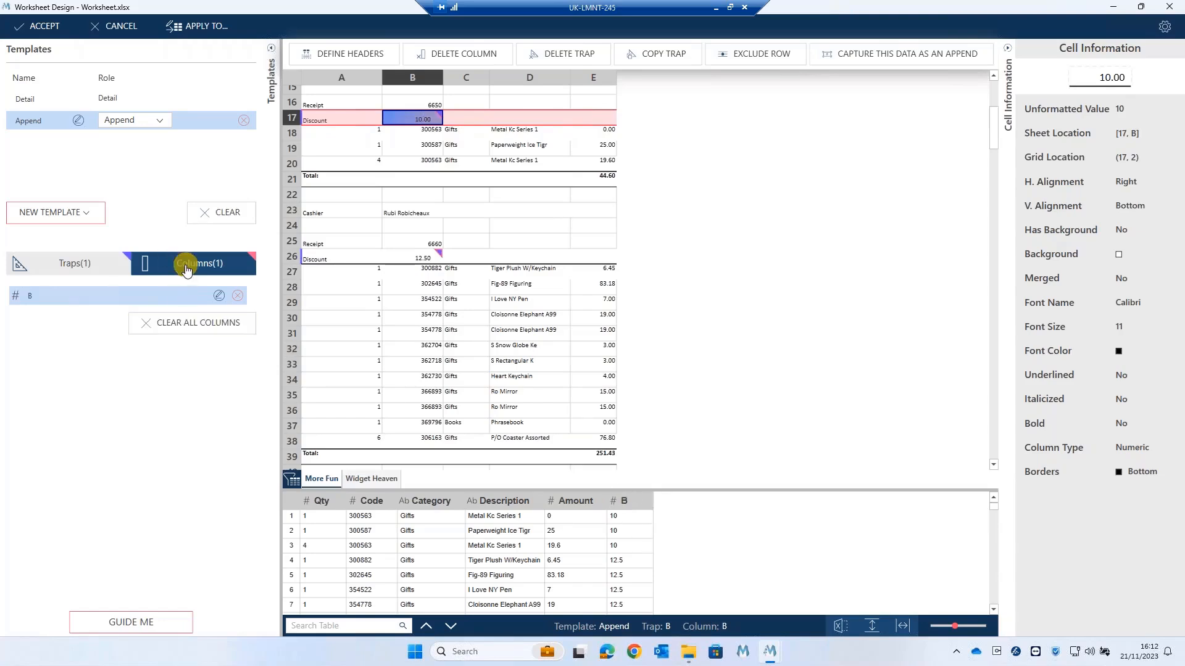
pyautogui.click(218, 295)
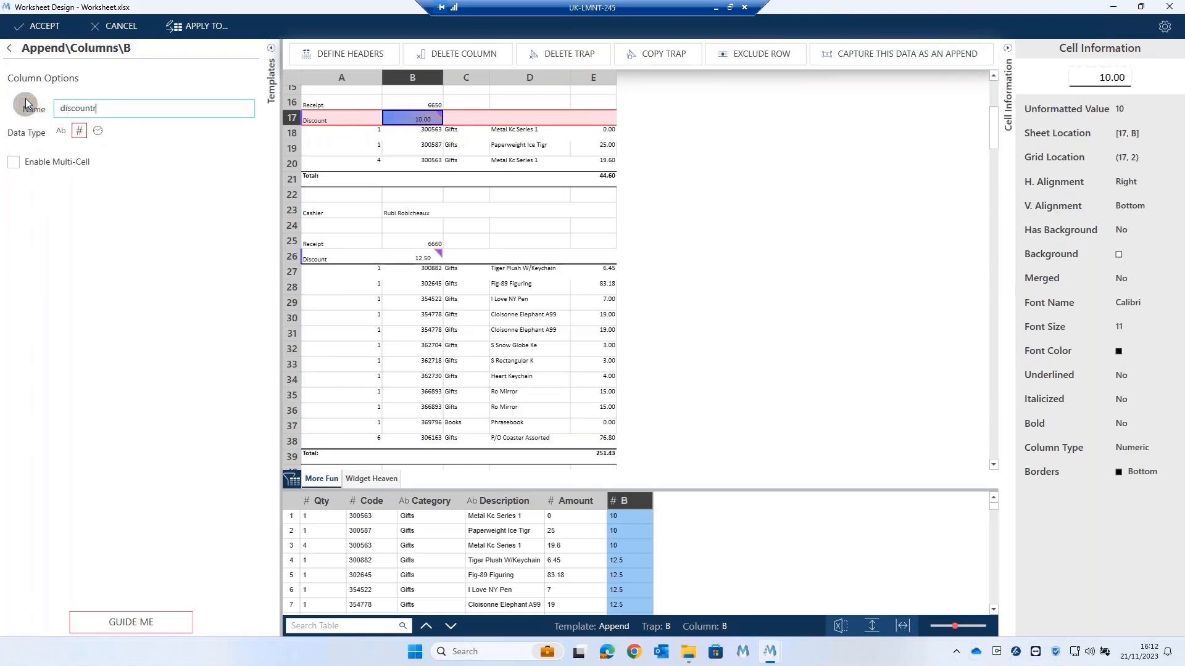
pyautogui.write('discountr')
pyautogui.press('BackSpace')
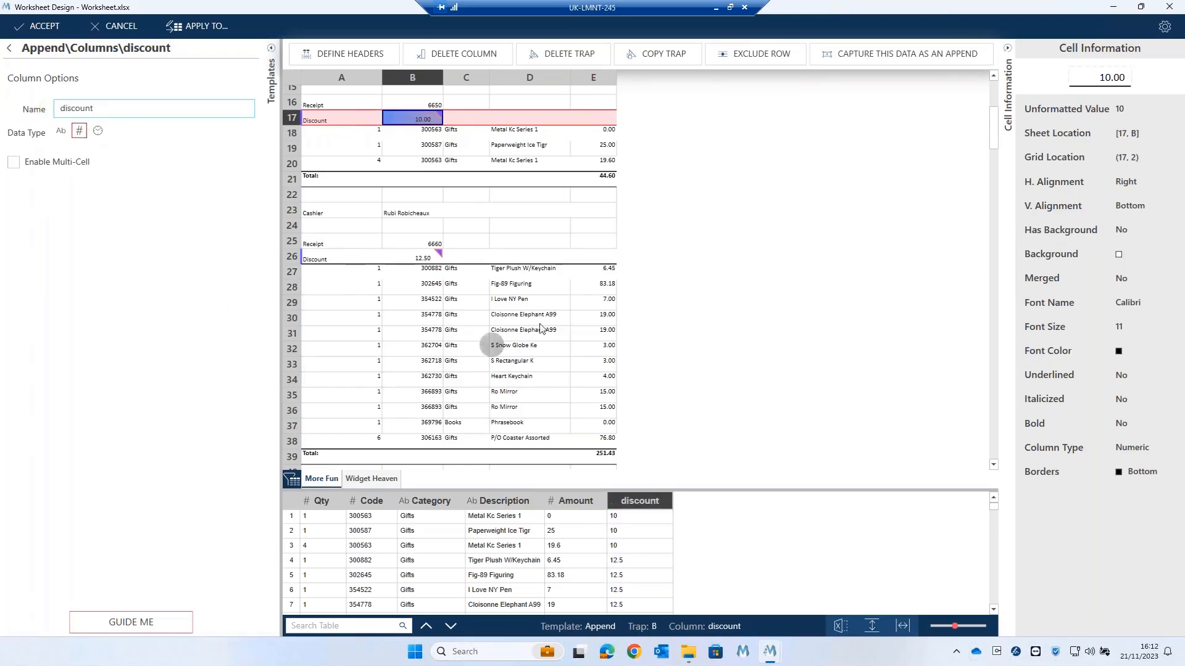
# Create a second Append template and add a trap to it from the Receipt value in B25.
pyautogui.click(428, 245)
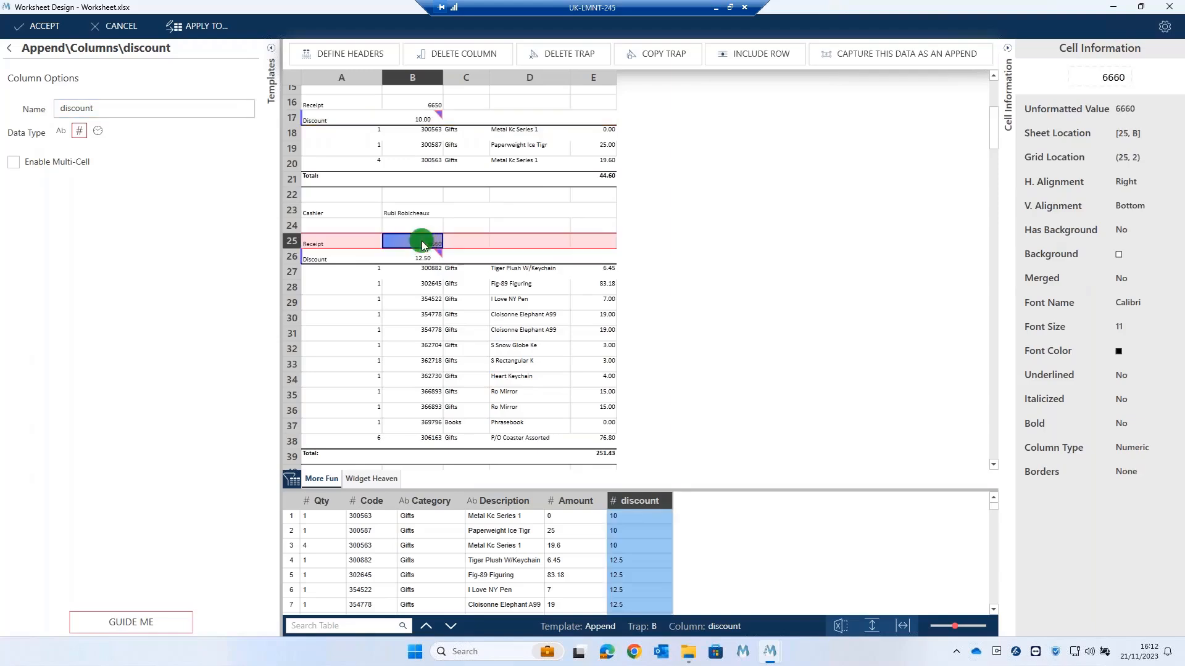
pyautogui.rightClick(422, 244)
pyautogui.click(783, 269)
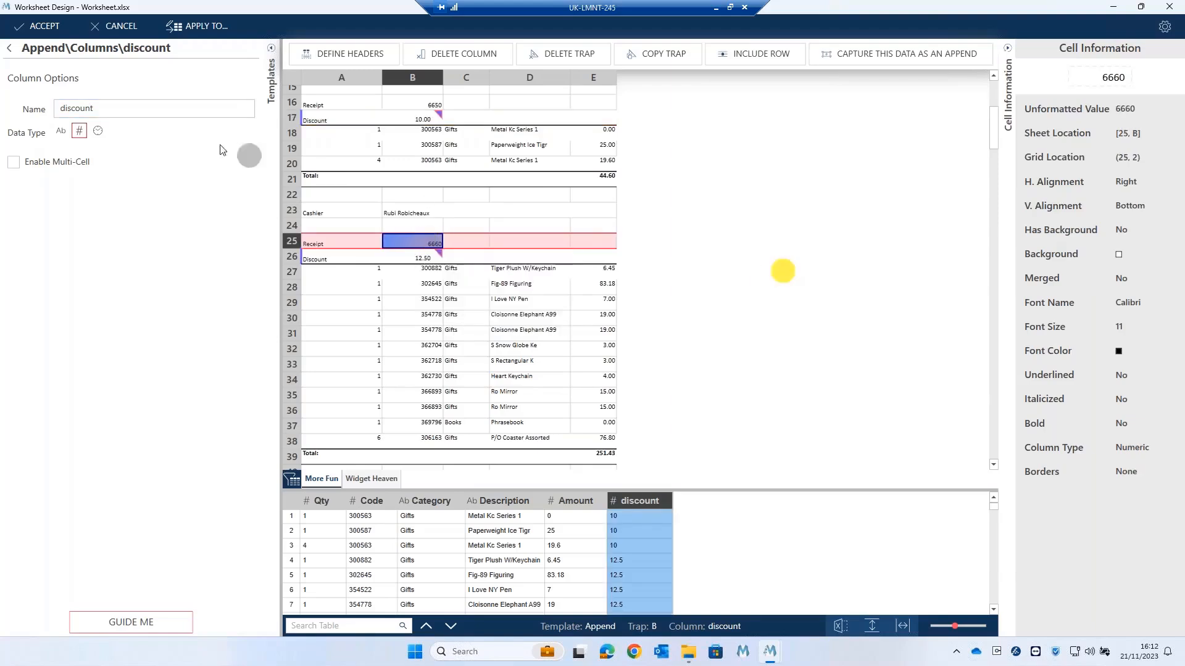
pyautogui.click(9, 48)
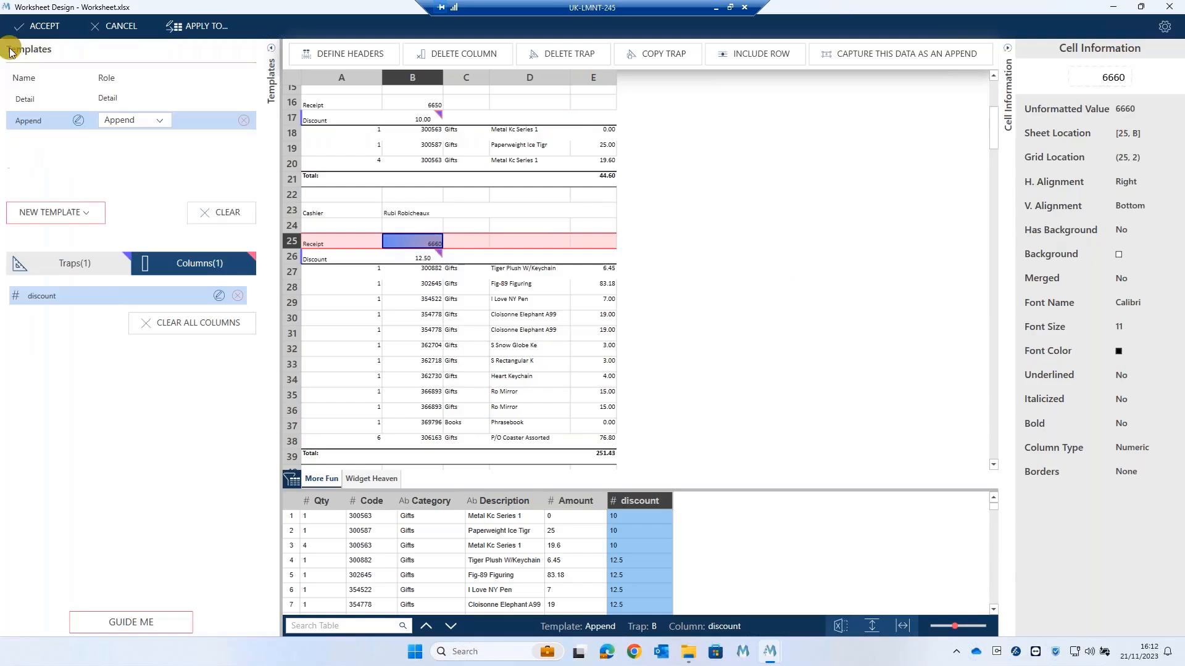
pyautogui.click(79, 211)
pyautogui.click(44, 234)
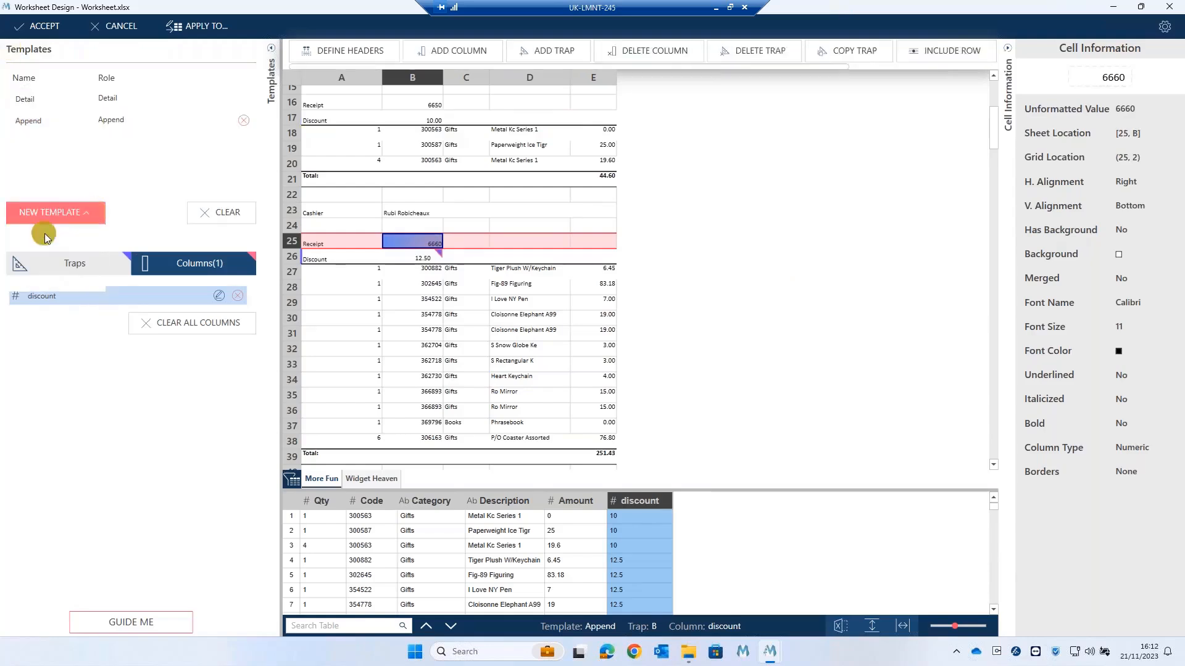
pyautogui.rightClick(394, 242)
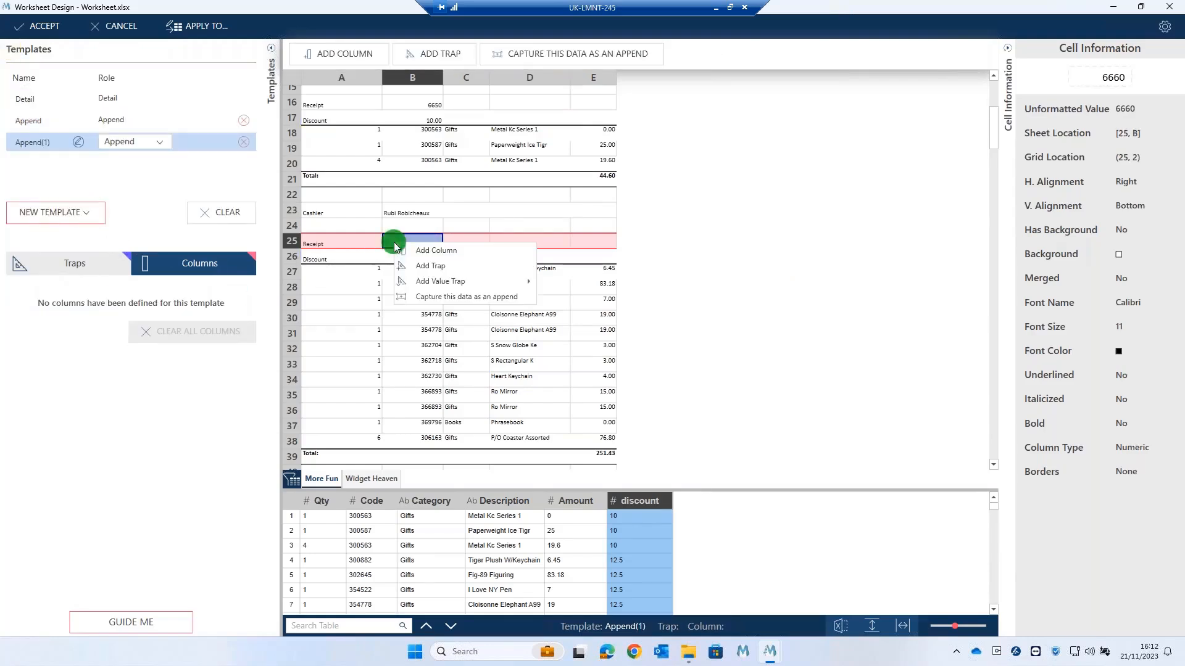
pyautogui.click(435, 262)
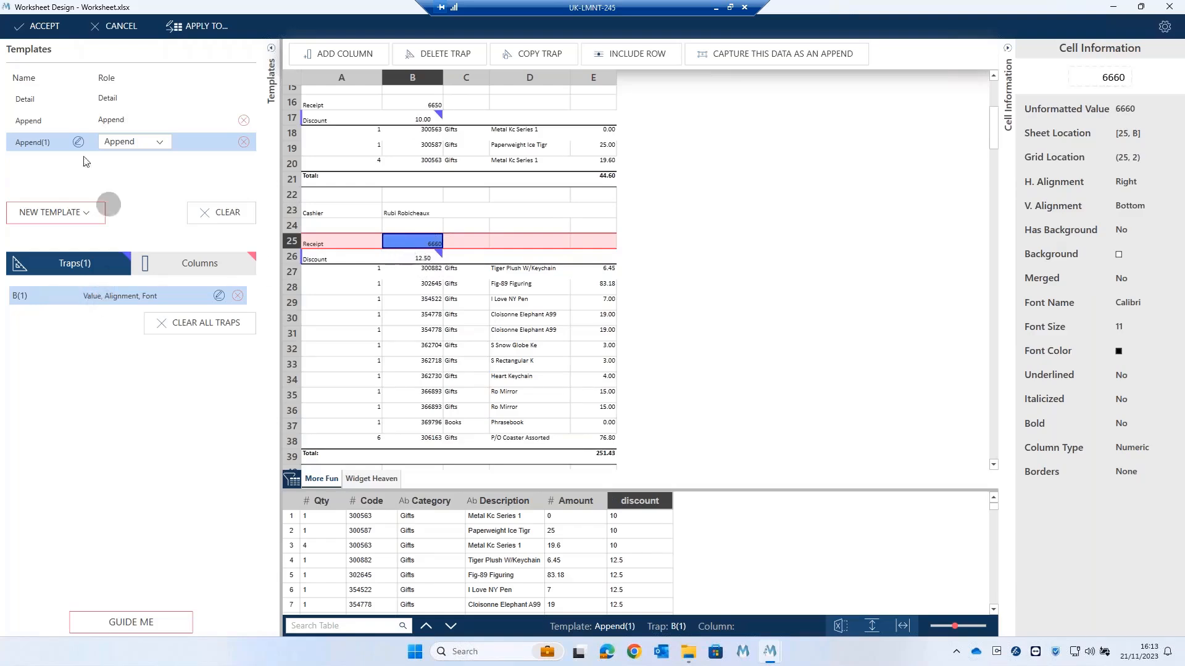
# Review the rules of the Receipt-value trap in the second Append template and delete that template.
pyautogui.click(216, 293)
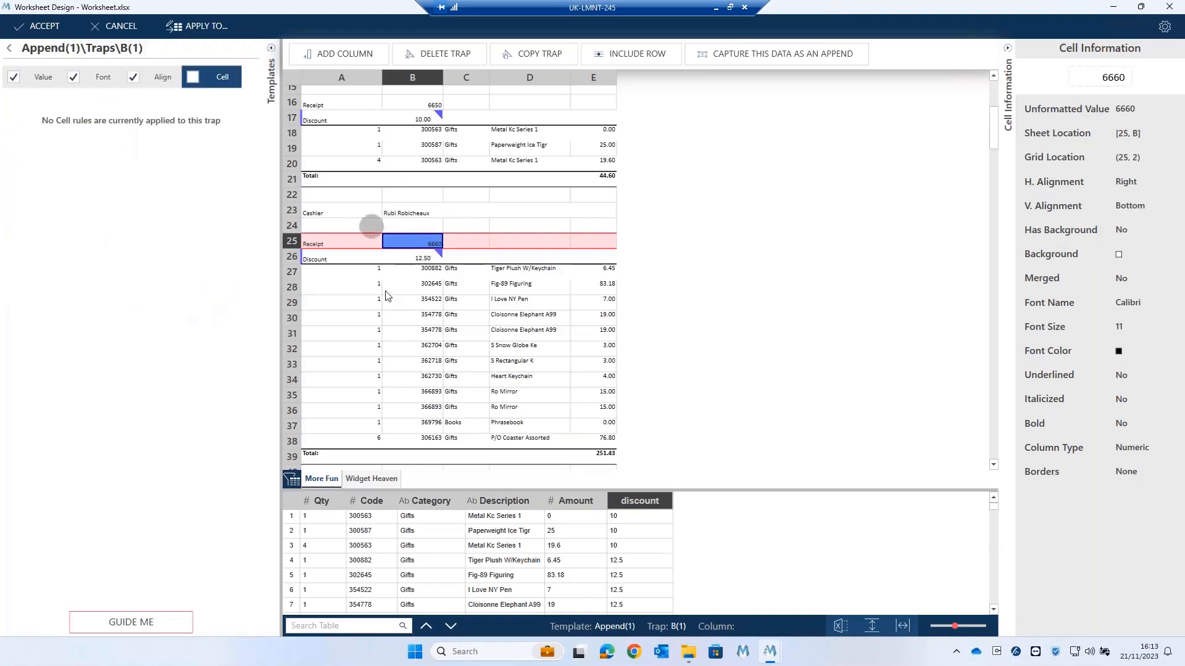
pyautogui.click(10, 48)
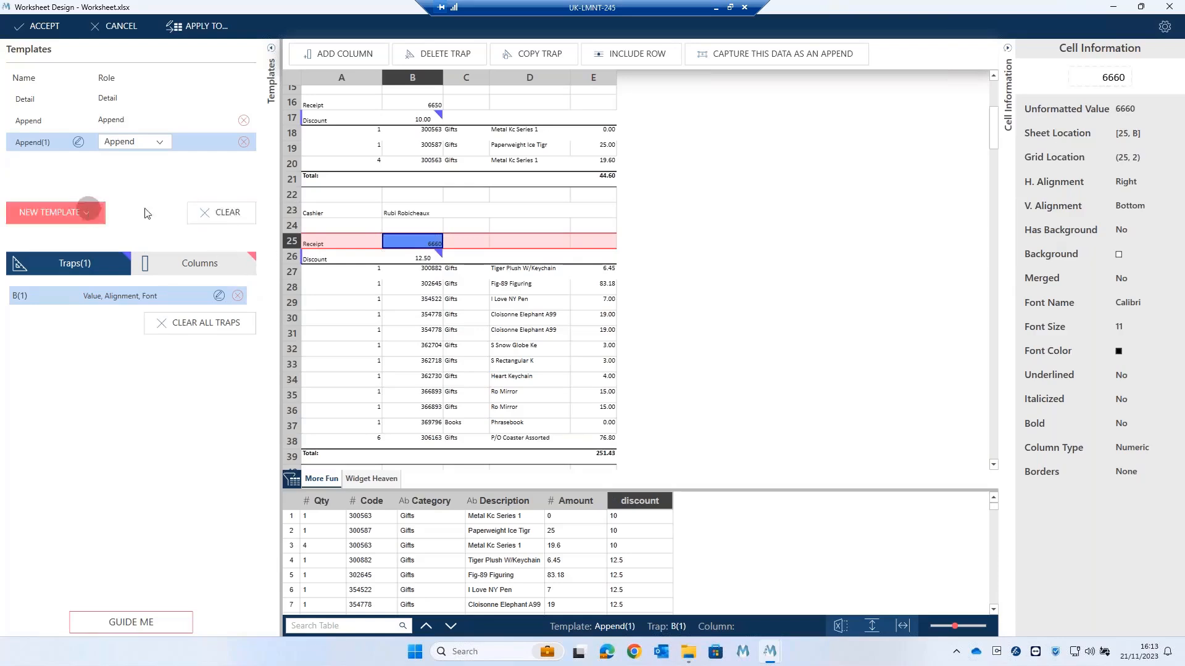
pyautogui.click(244, 141)
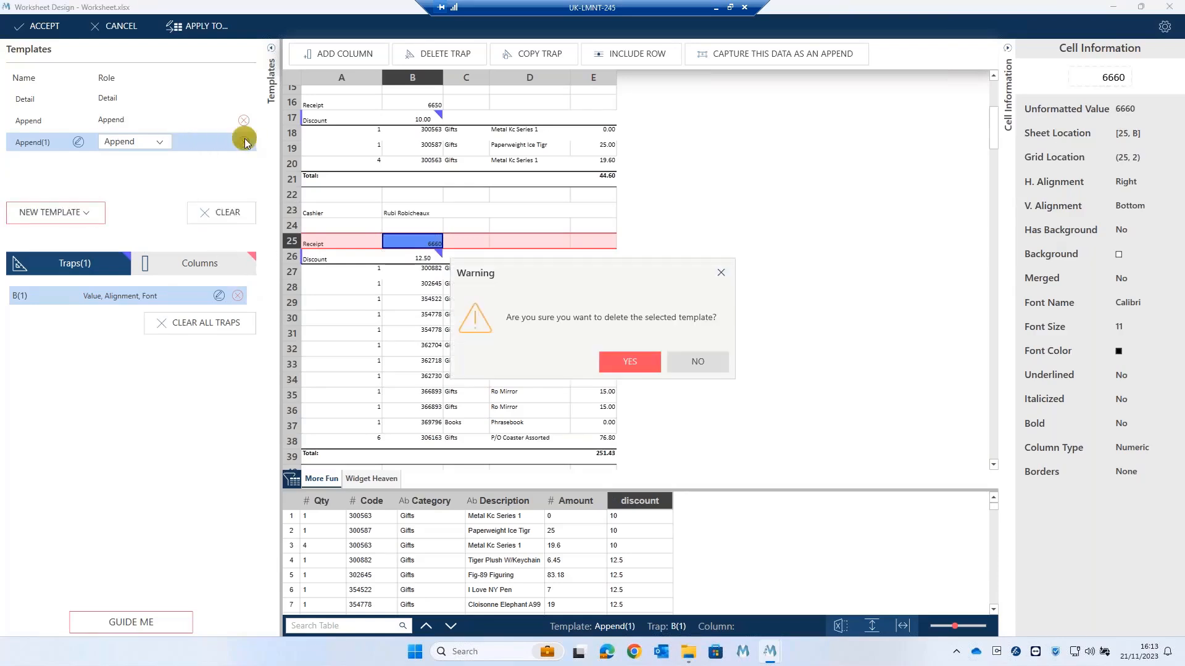
pyautogui.click(627, 364)
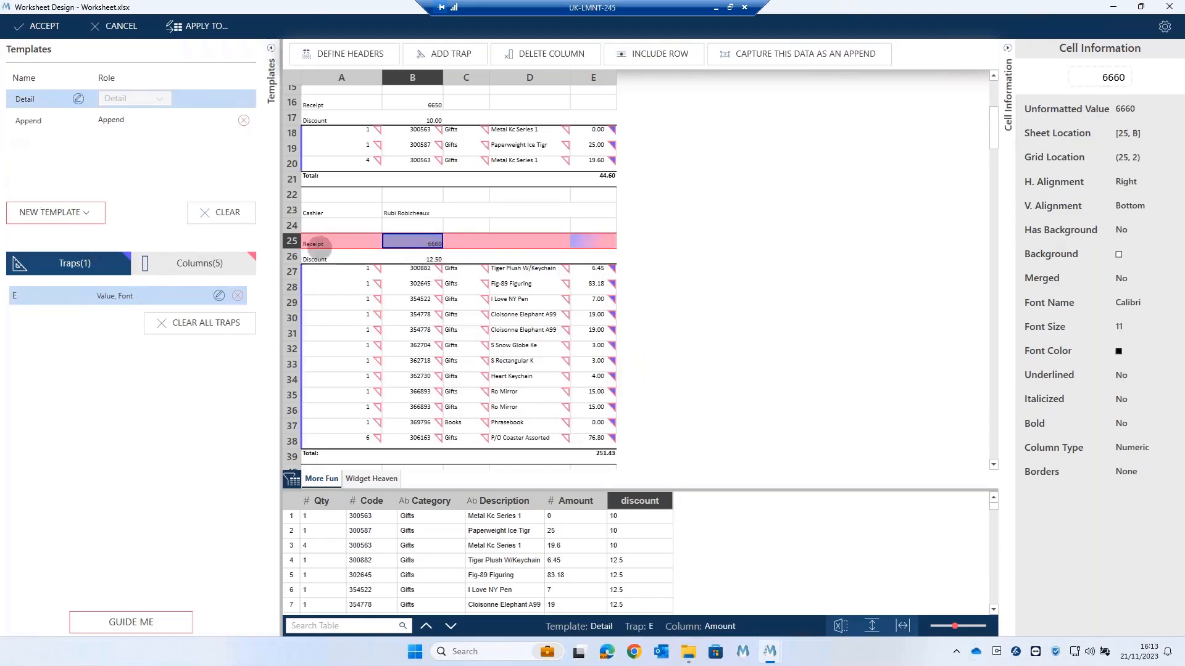
# Create a new Append template with an exact-match value trap on the Receipt label in A25, and check the trap's value rule.
pyautogui.click(317, 243)
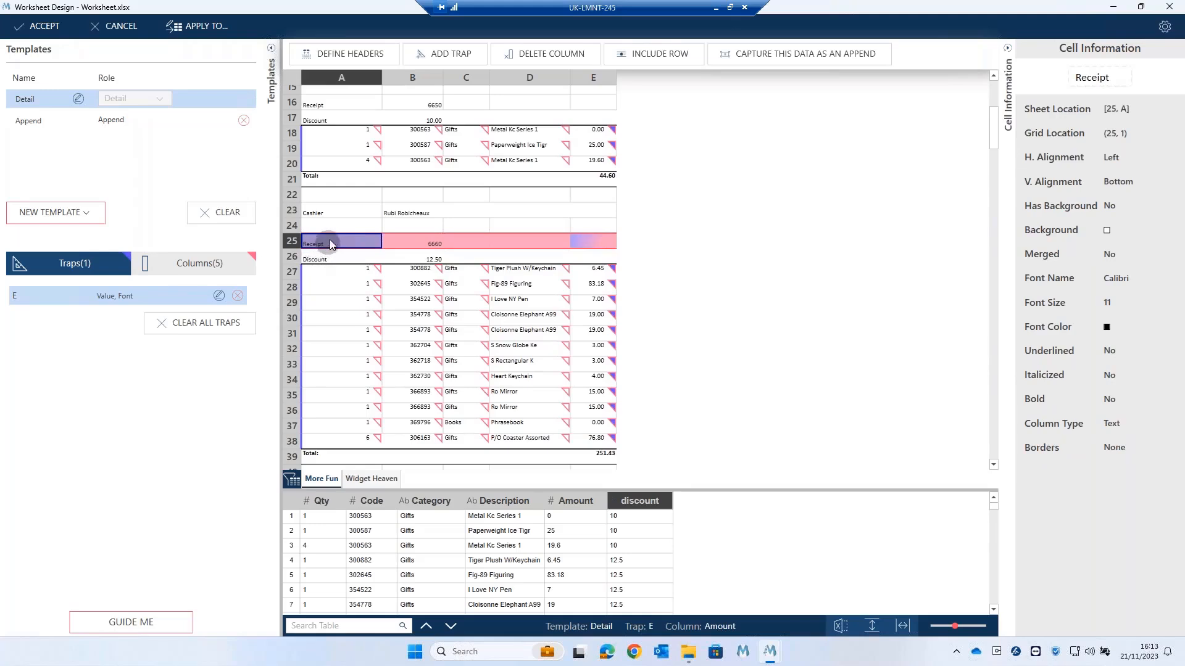
pyautogui.rightClick(330, 243)
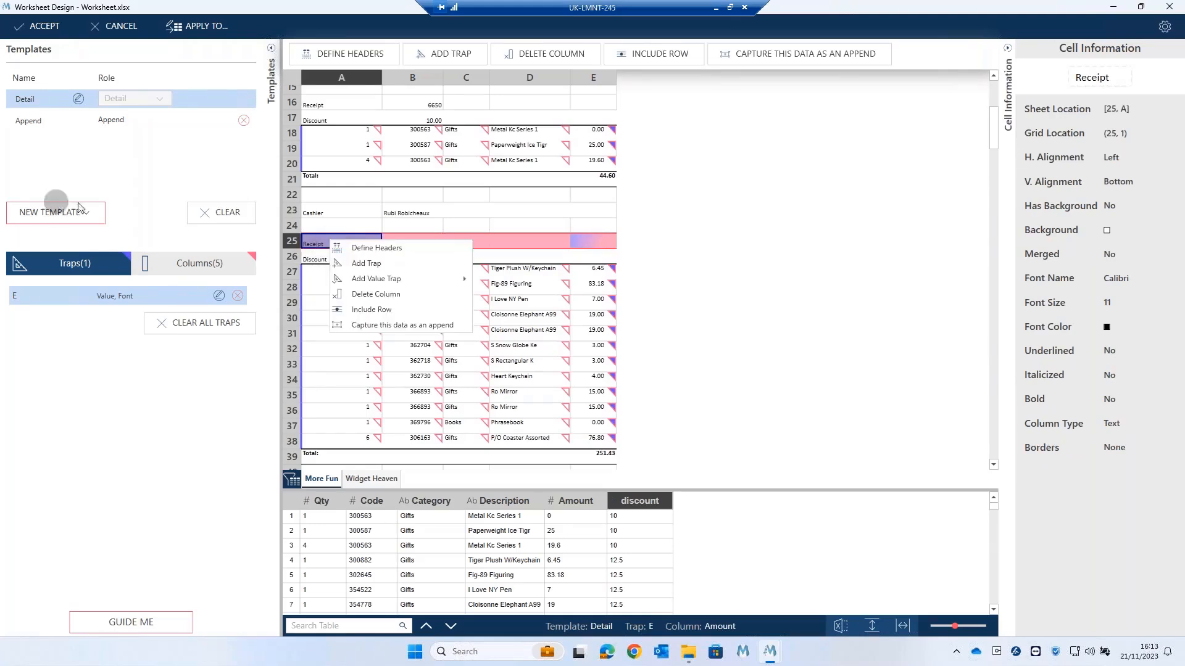
pyautogui.click(96, 211)
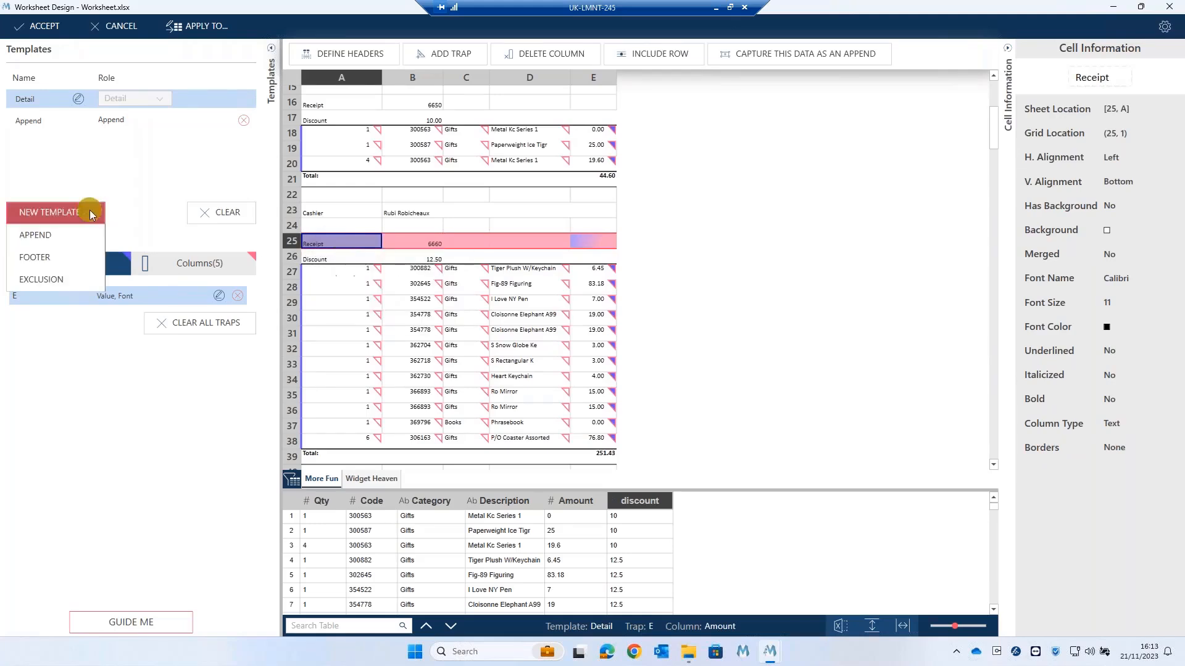
pyautogui.click(50, 238)
pyautogui.rightClick(313, 246)
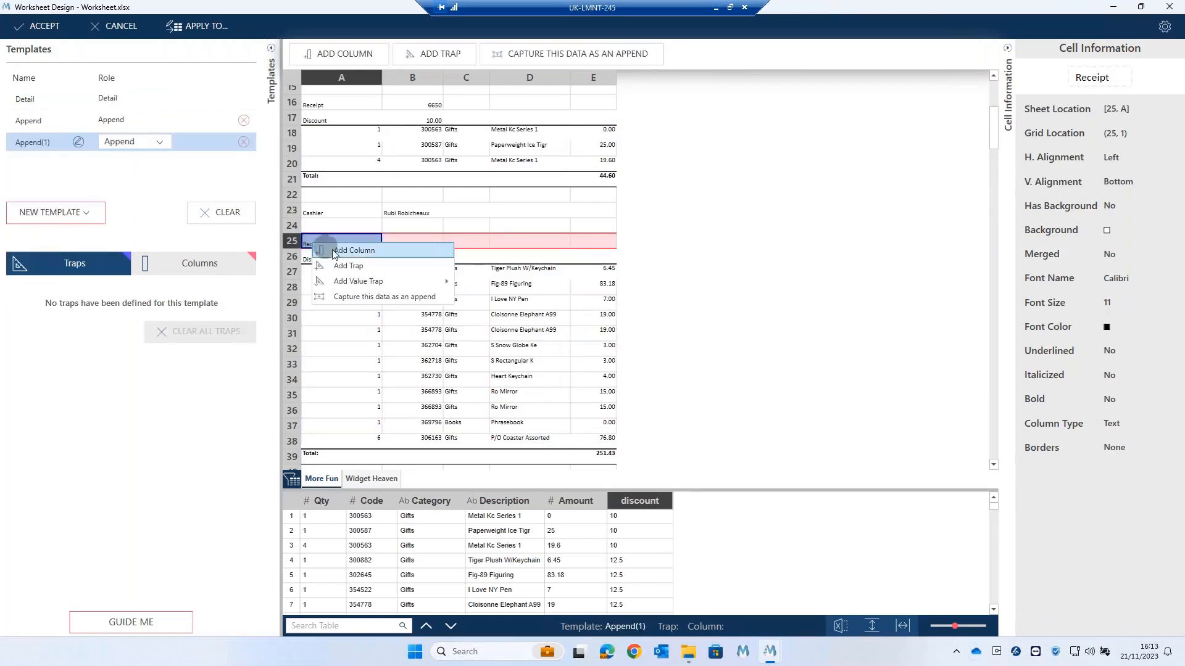
pyautogui.moveTo(350, 281)
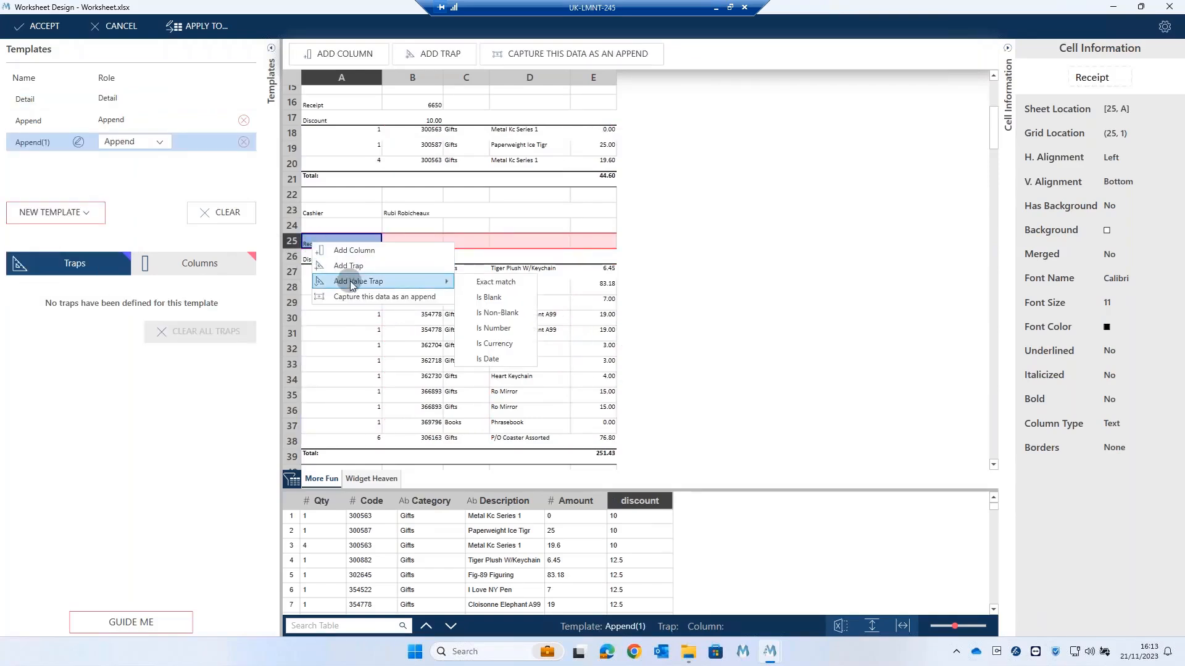
pyautogui.click(488, 282)
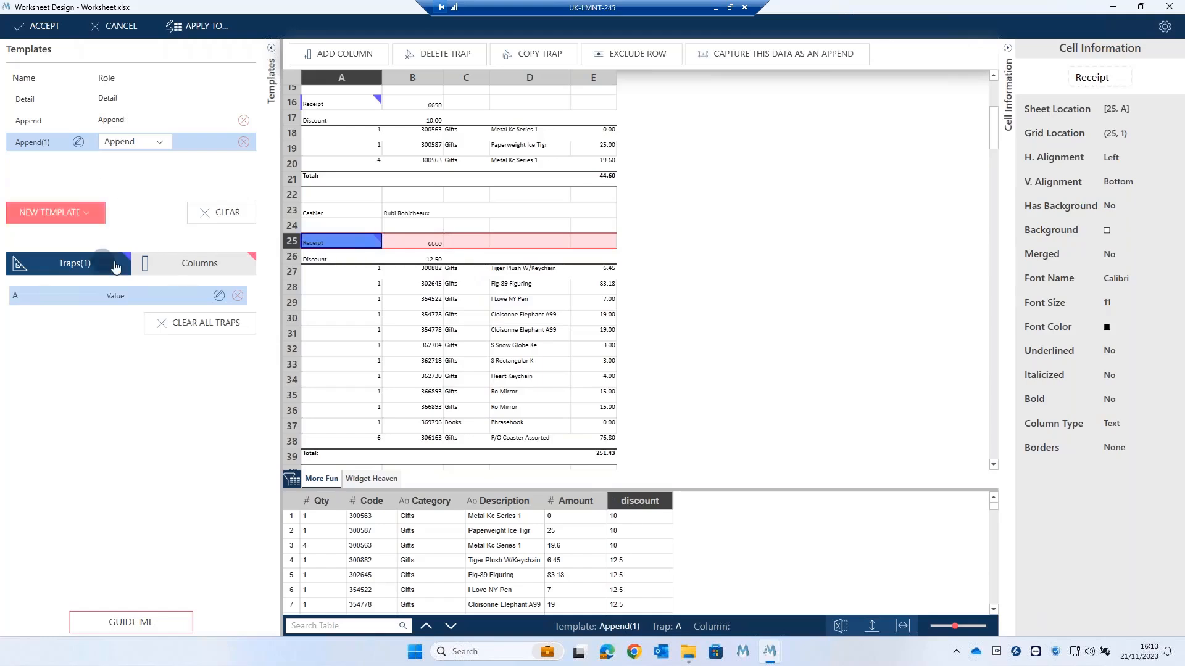
pyautogui.click(219, 295)
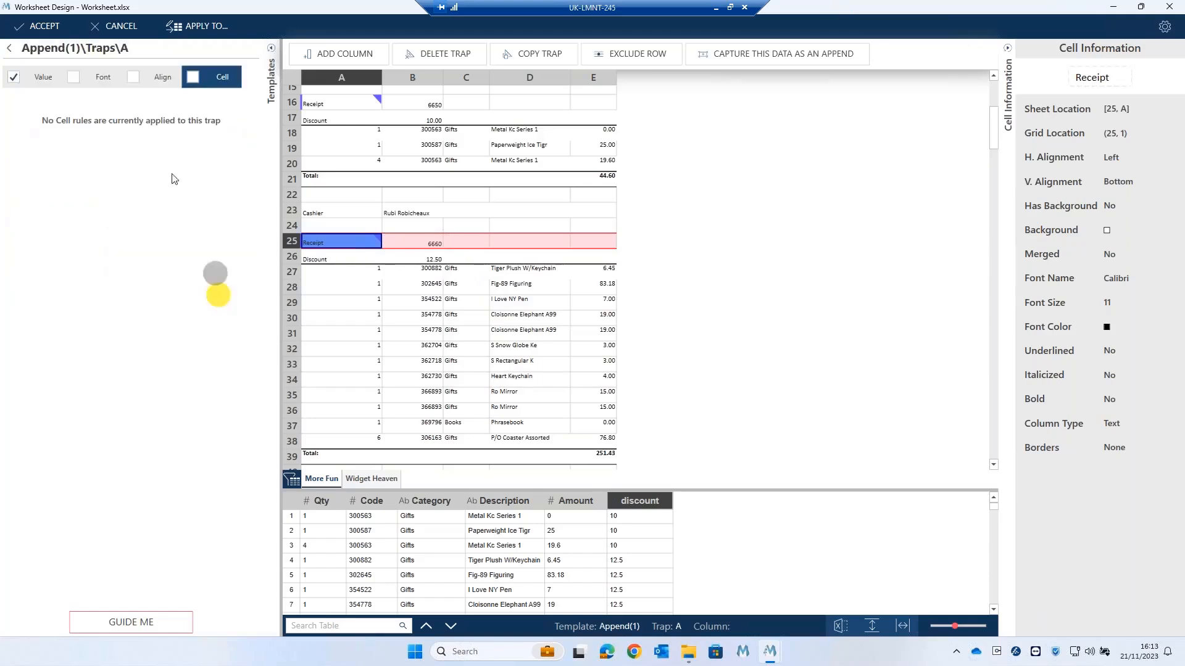
pyautogui.click(45, 76)
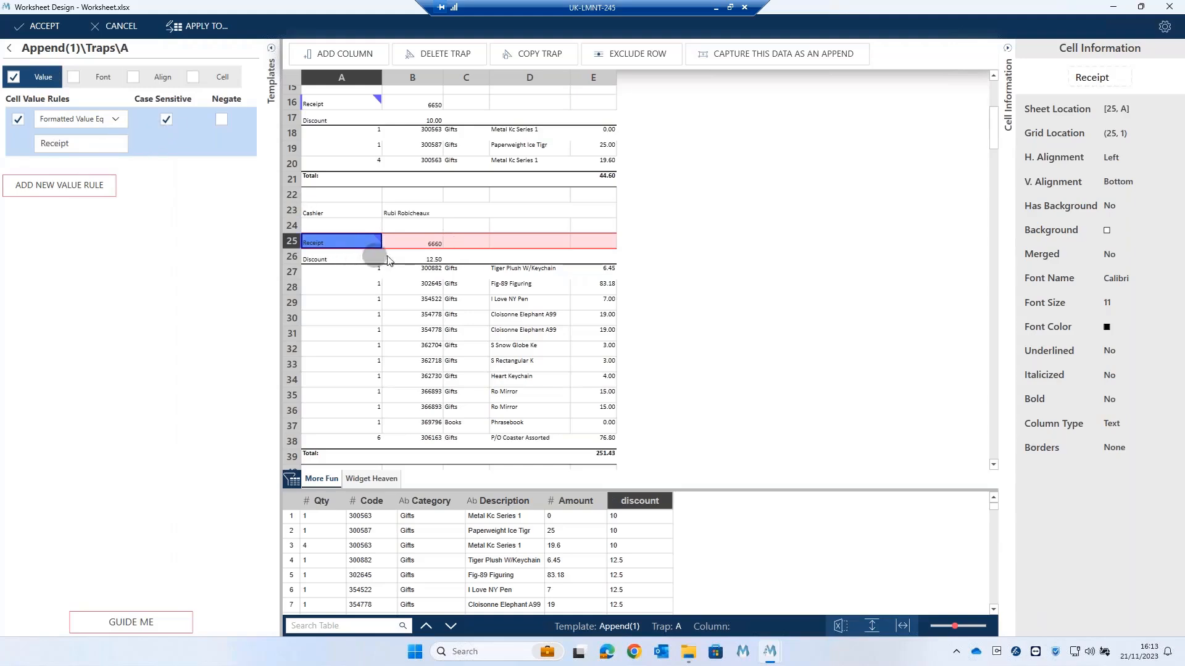
pyautogui.click(8, 47)
# Add the receipt number in B25 as a column of the Receipt Append template.
pyautogui.rightClick(418, 246)
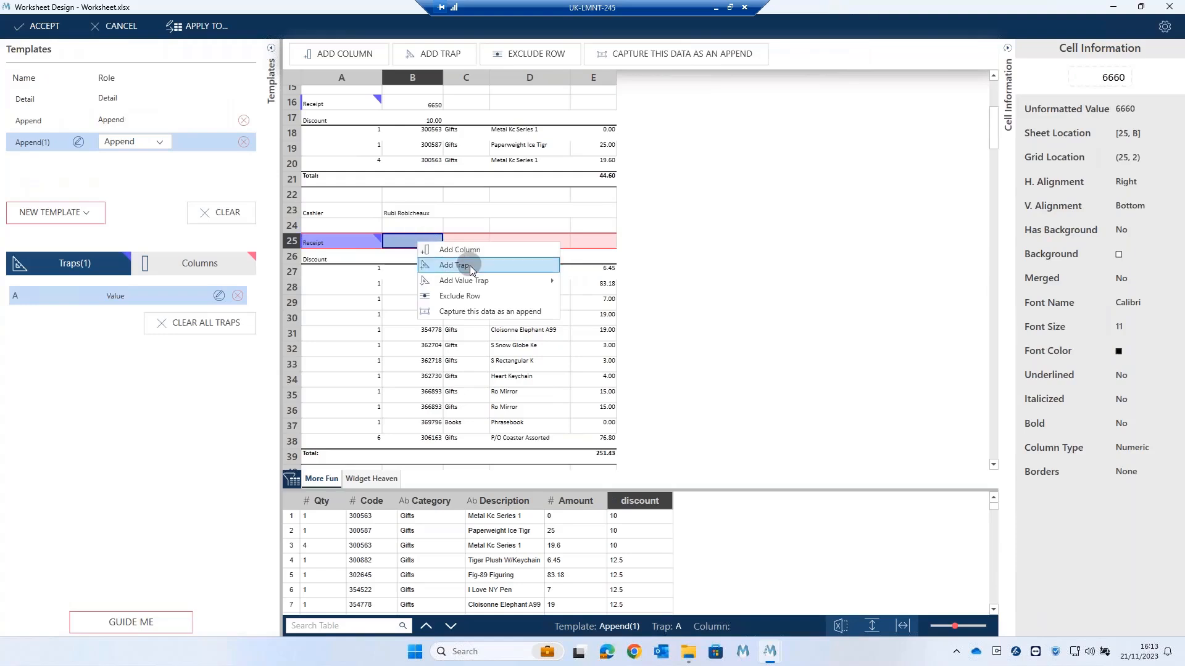
pyautogui.click(401, 240)
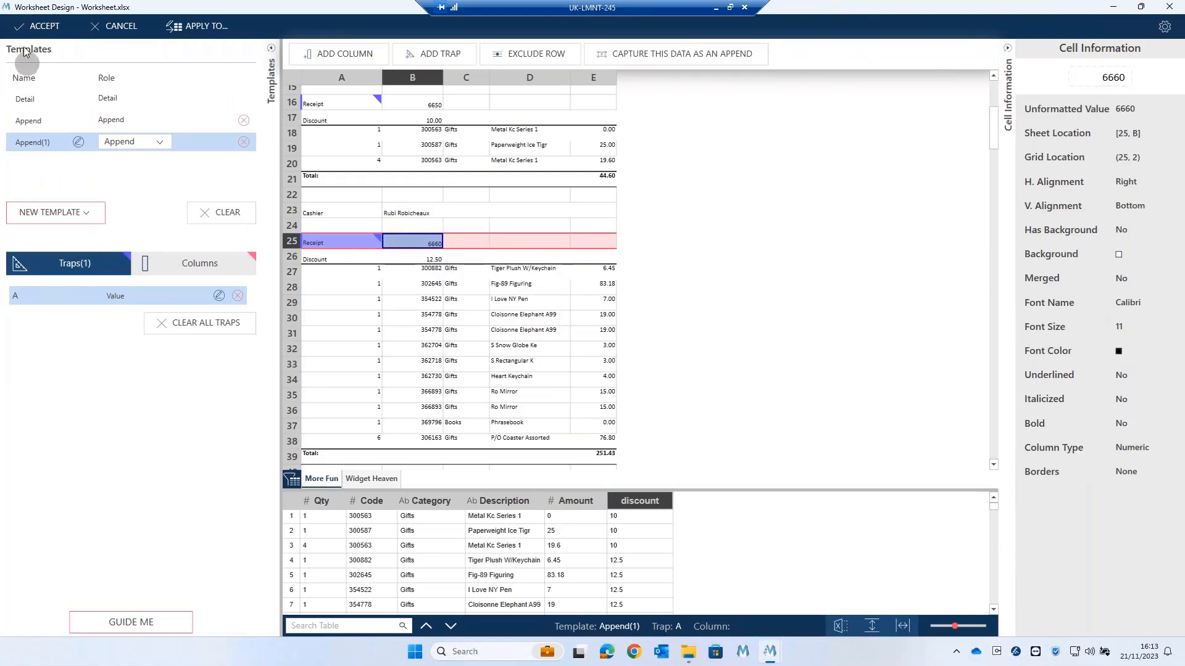
pyautogui.rightClick(393, 245)
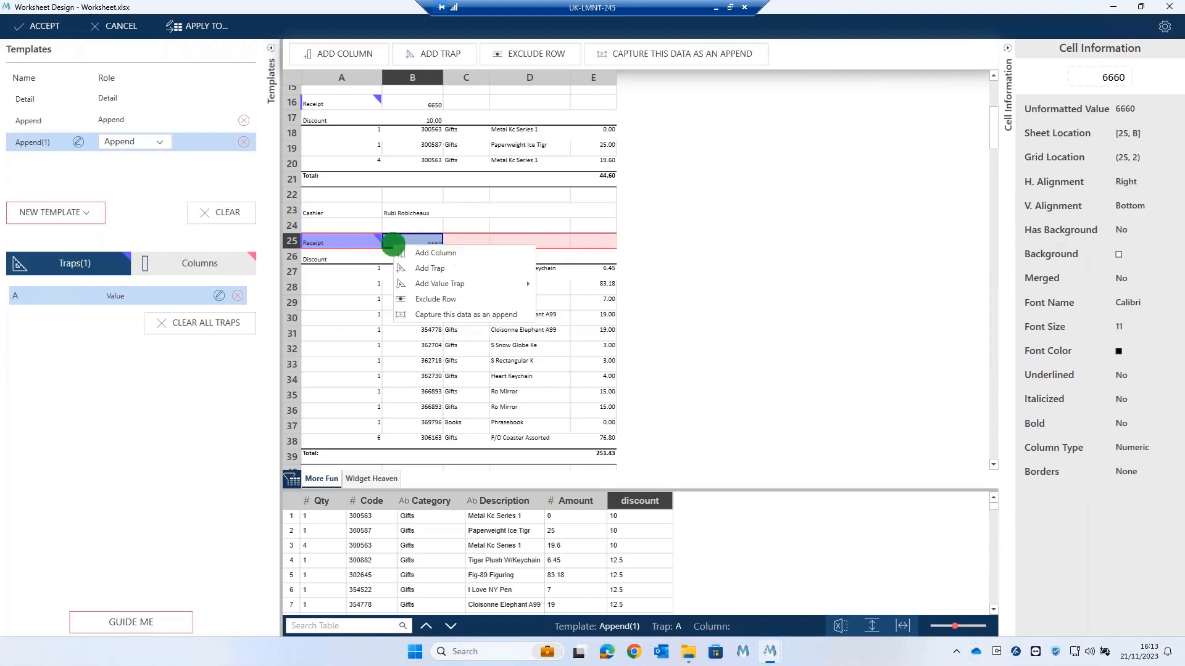
pyautogui.click(424, 258)
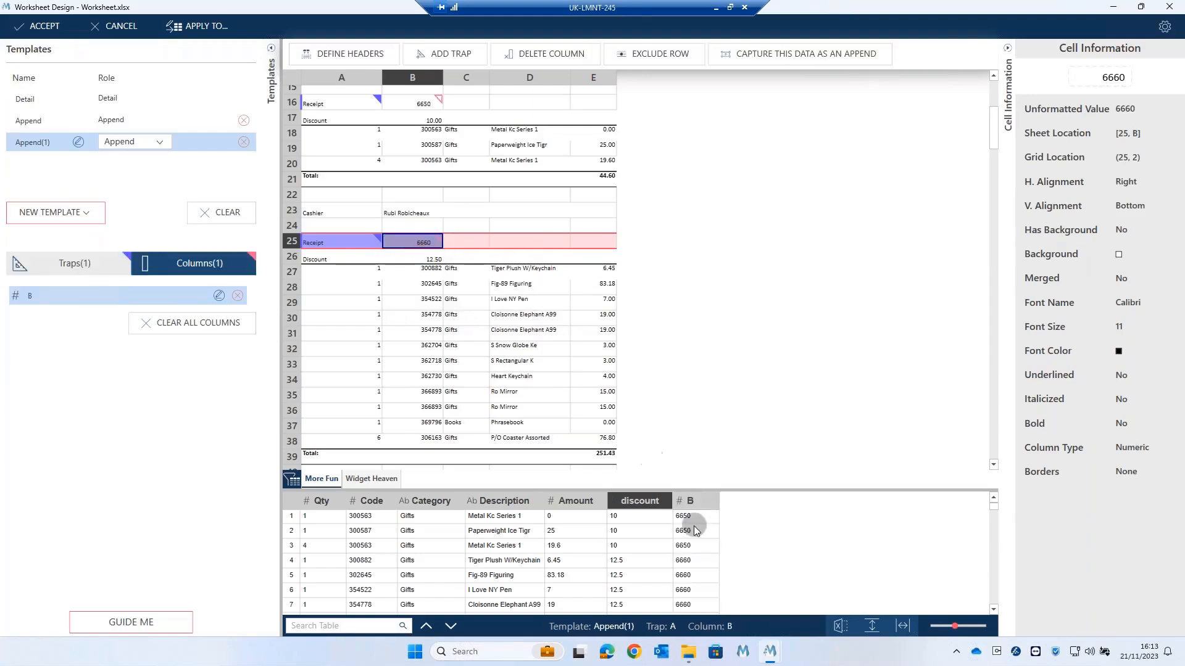
# Create another Append template with an exact-match value trap on the Cashier label in A23.
pyautogui.click(330, 214)
pyautogui.click(90, 213)
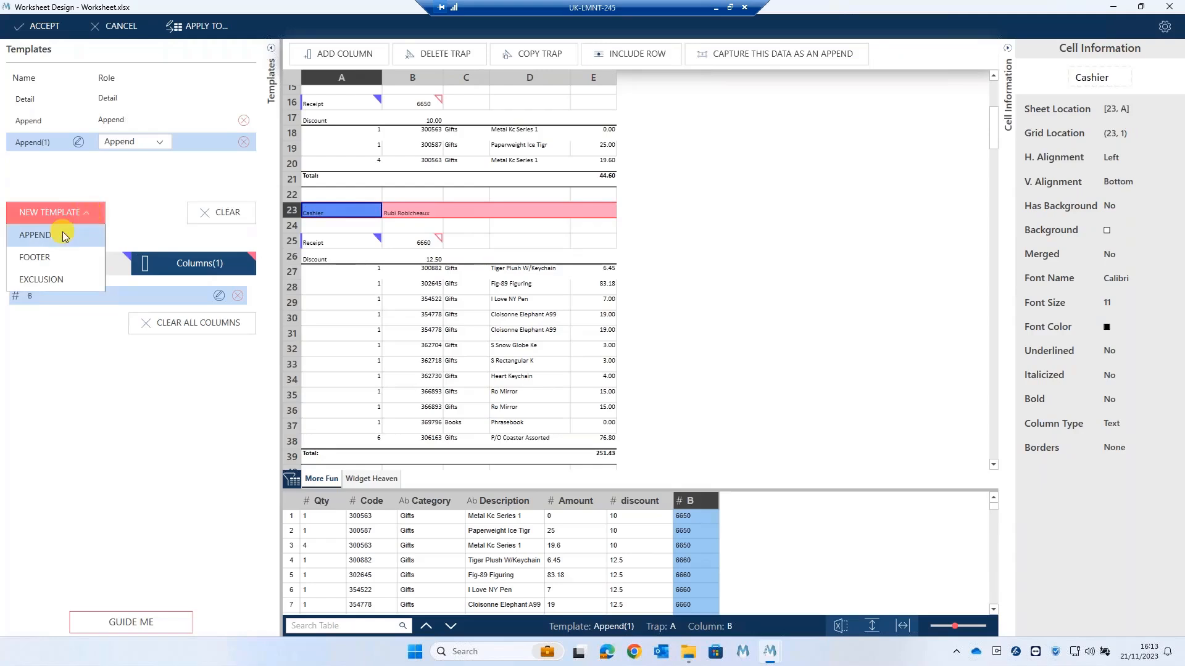
pyautogui.click(62, 232)
pyautogui.rightClick(311, 216)
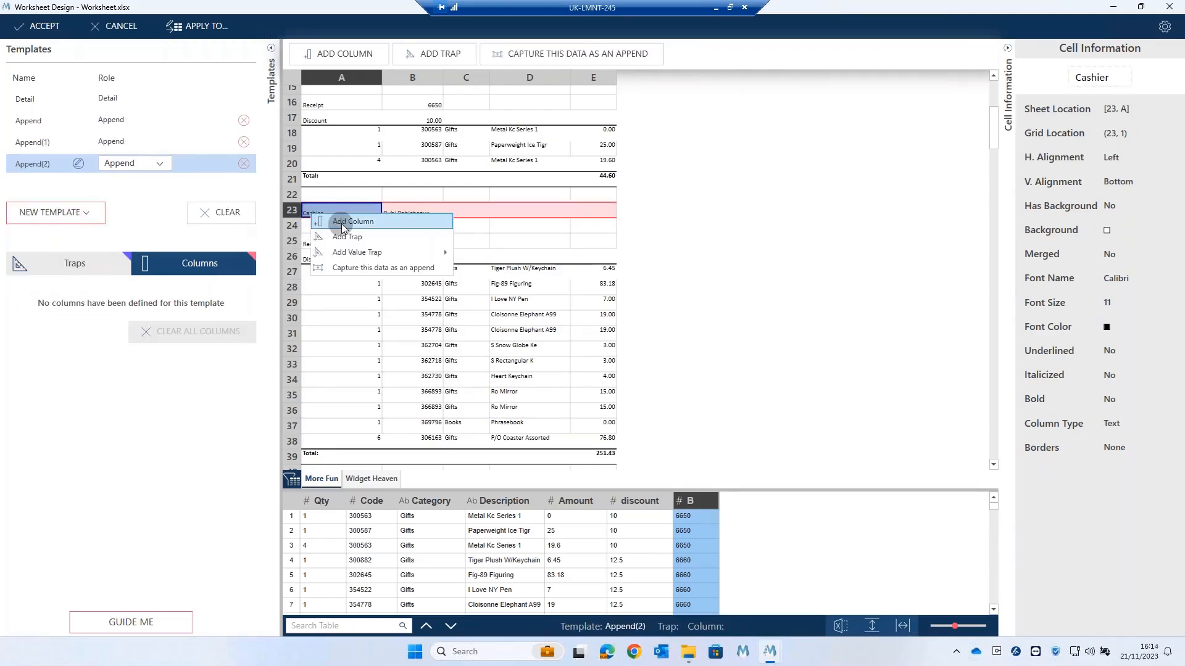
pyautogui.moveTo(349, 252)
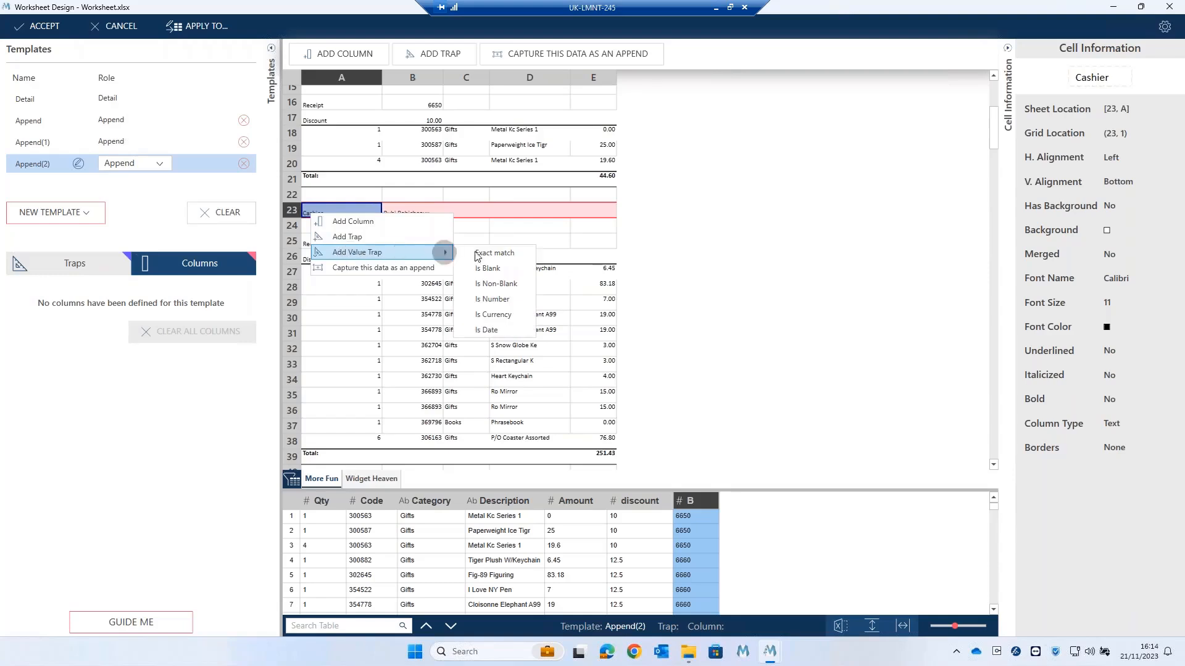
pyautogui.click(488, 254)
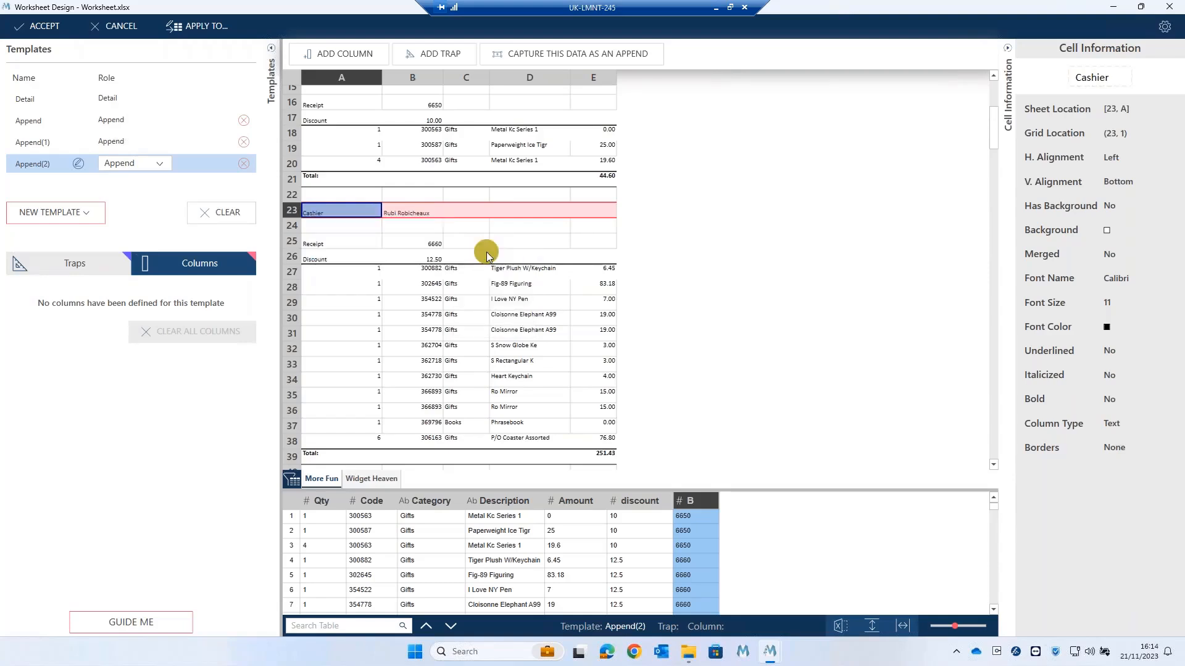
# Add the cashier name in B23 as a column of the Cashier Append template.
pyautogui.click(406, 216)
pyautogui.rightClick(407, 214)
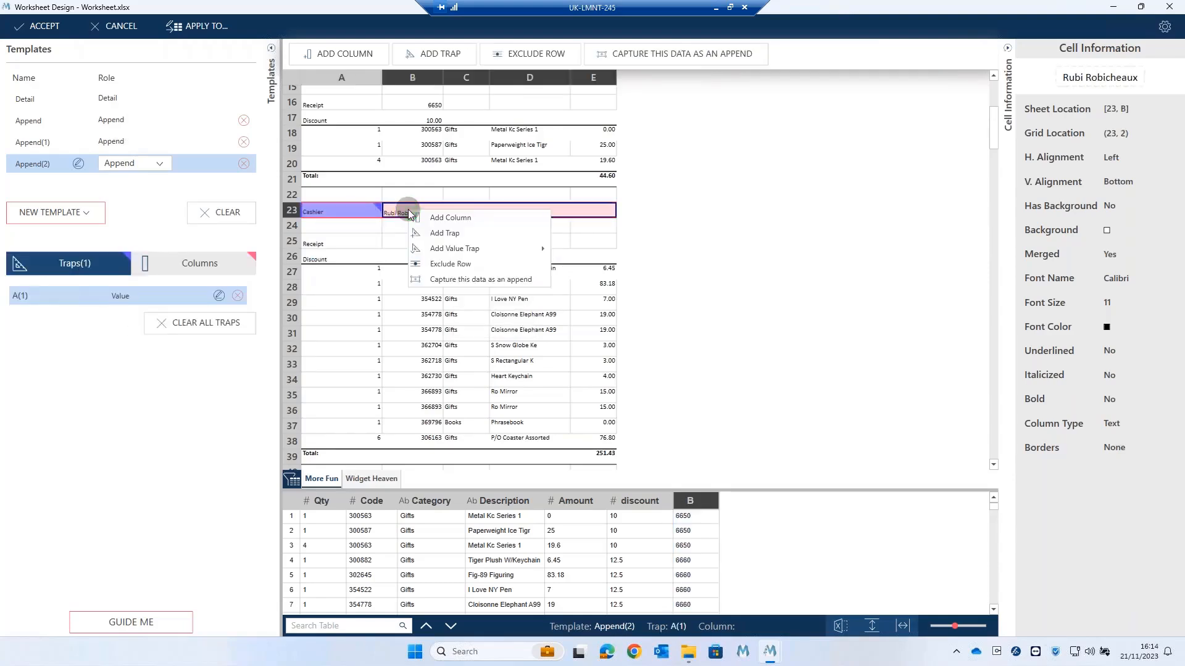
pyautogui.click(451, 220)
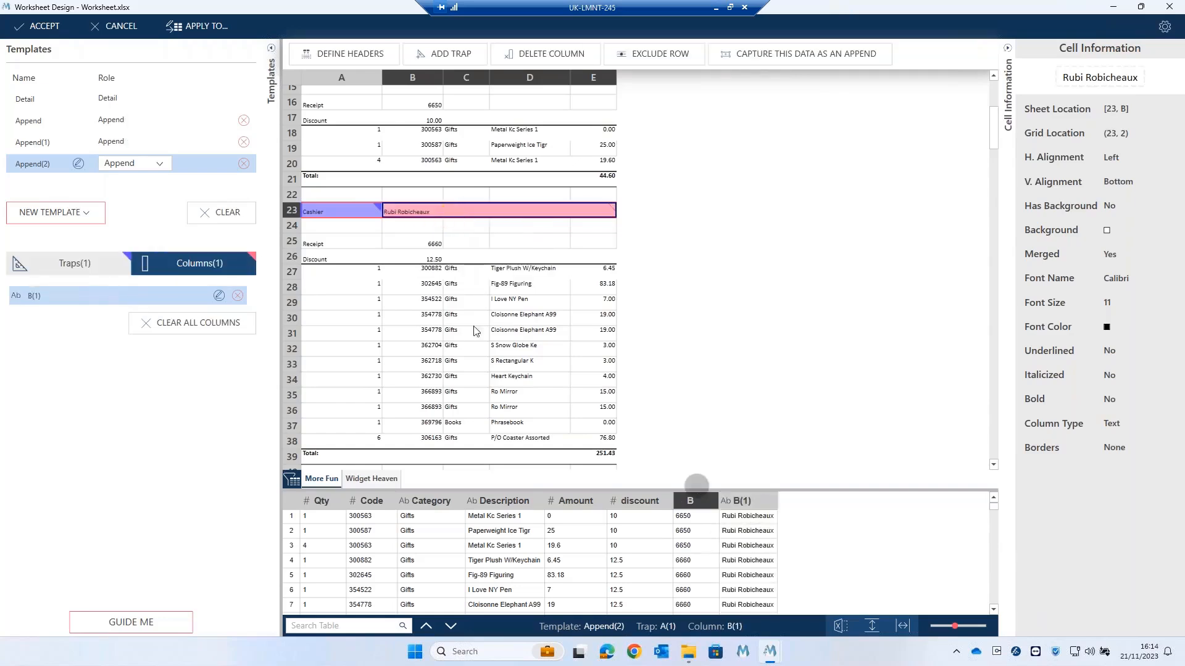
# Create a further Append template and add a trap to it from the More Fun heading in A5.
pyautogui.scroll(5, 413, 274)
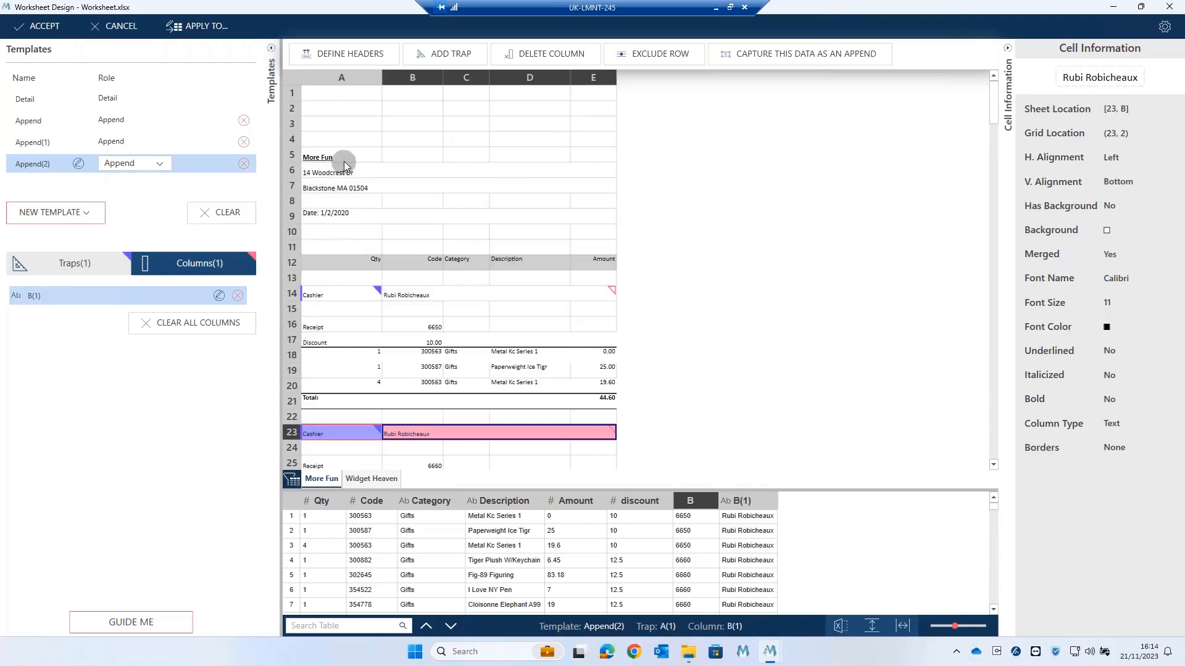
pyautogui.click(339, 158)
pyautogui.rightClick(350, 159)
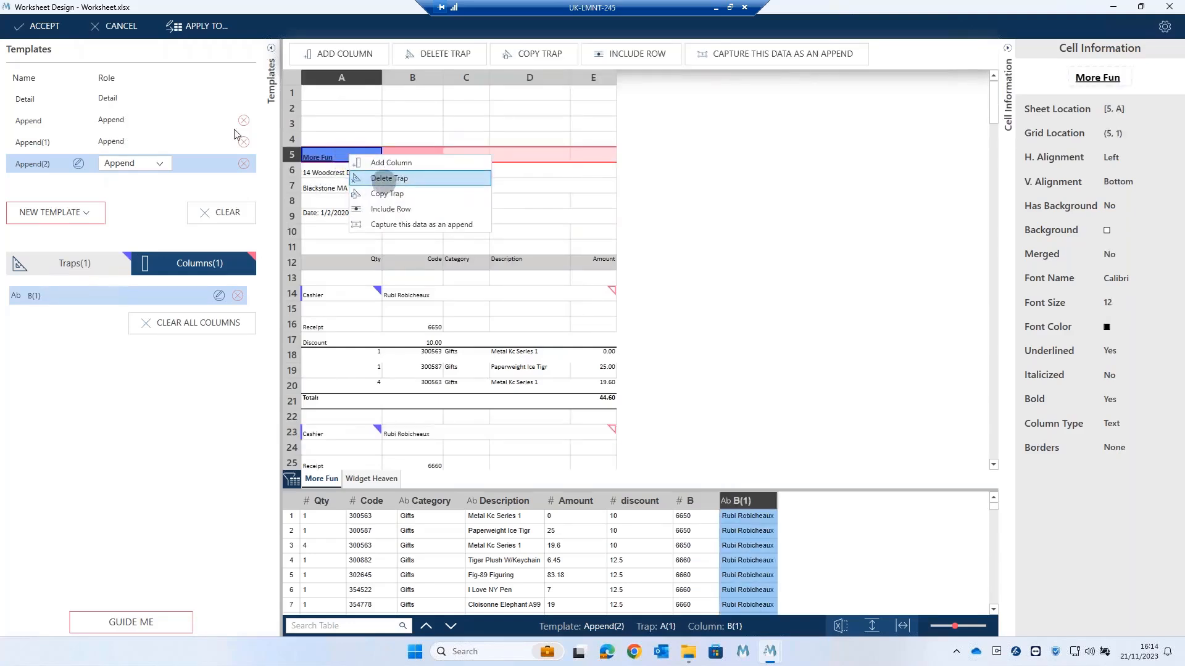
pyautogui.click(95, 218)
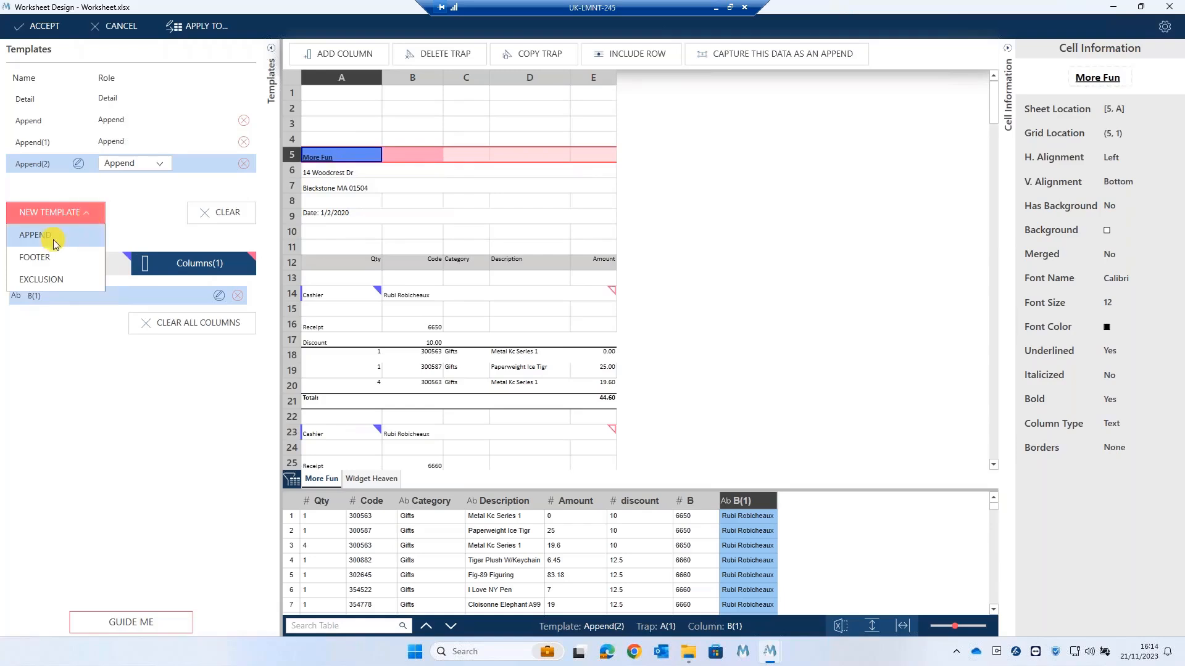
pyautogui.click(53, 240)
pyautogui.rightClick(342, 159)
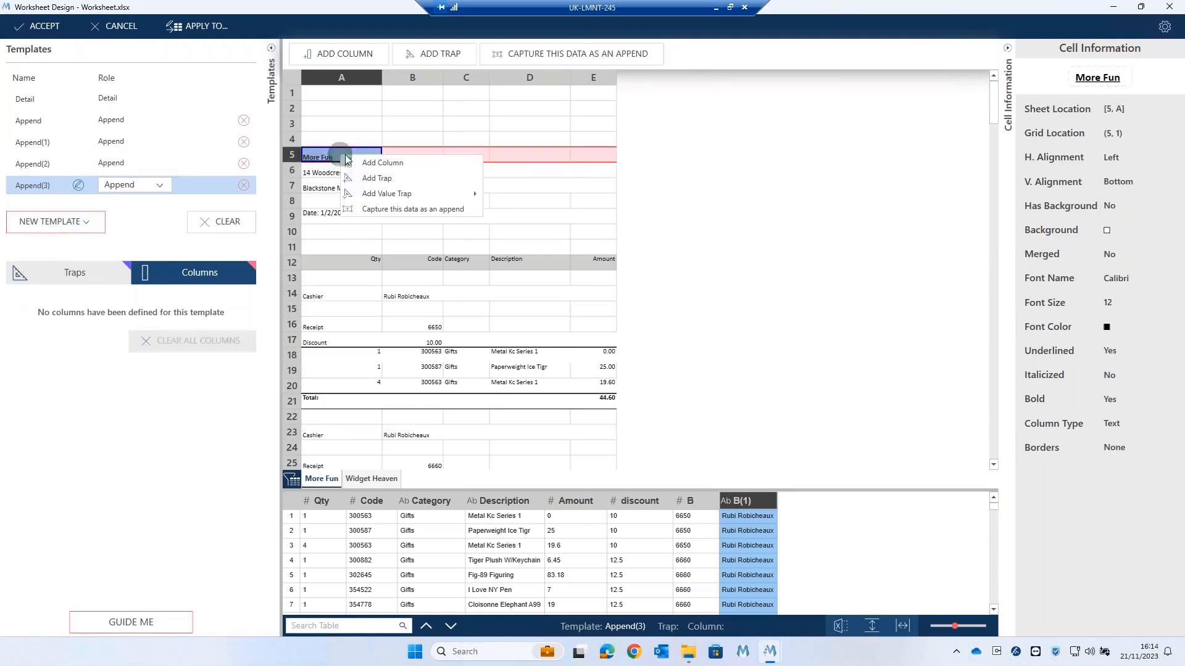
pyautogui.click(374, 179)
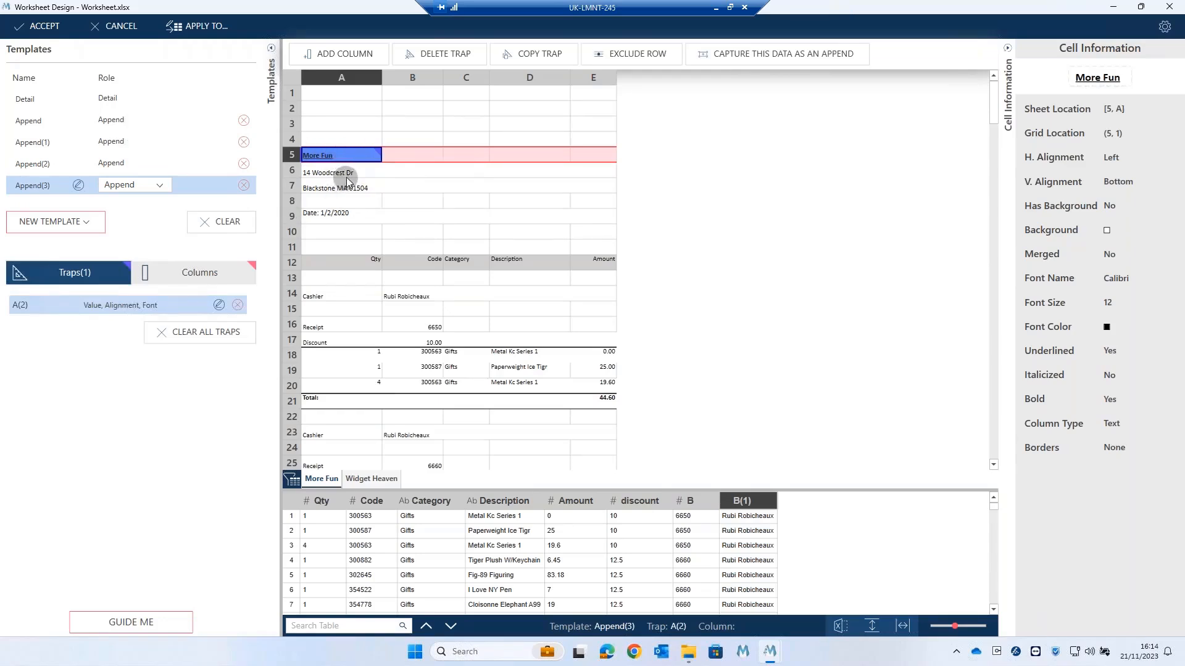
# Add the More Fun heading in A5 as a column of its template and enable multi-cell capture for that column.
pyautogui.rightClick(342, 155)
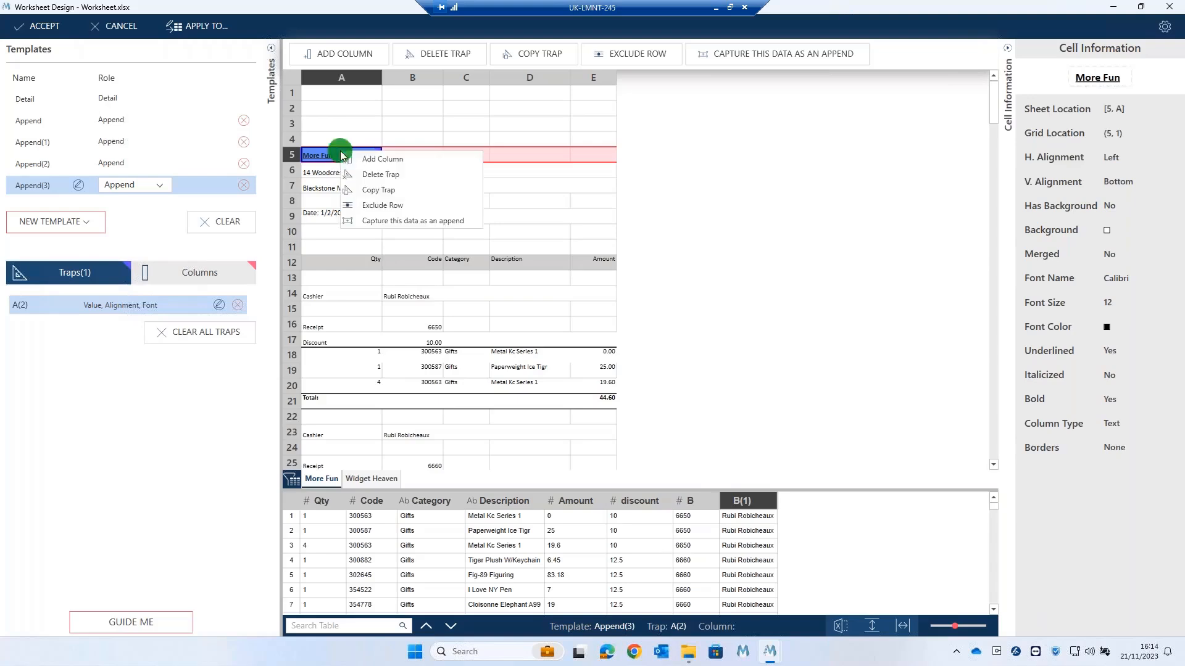
pyautogui.click(378, 159)
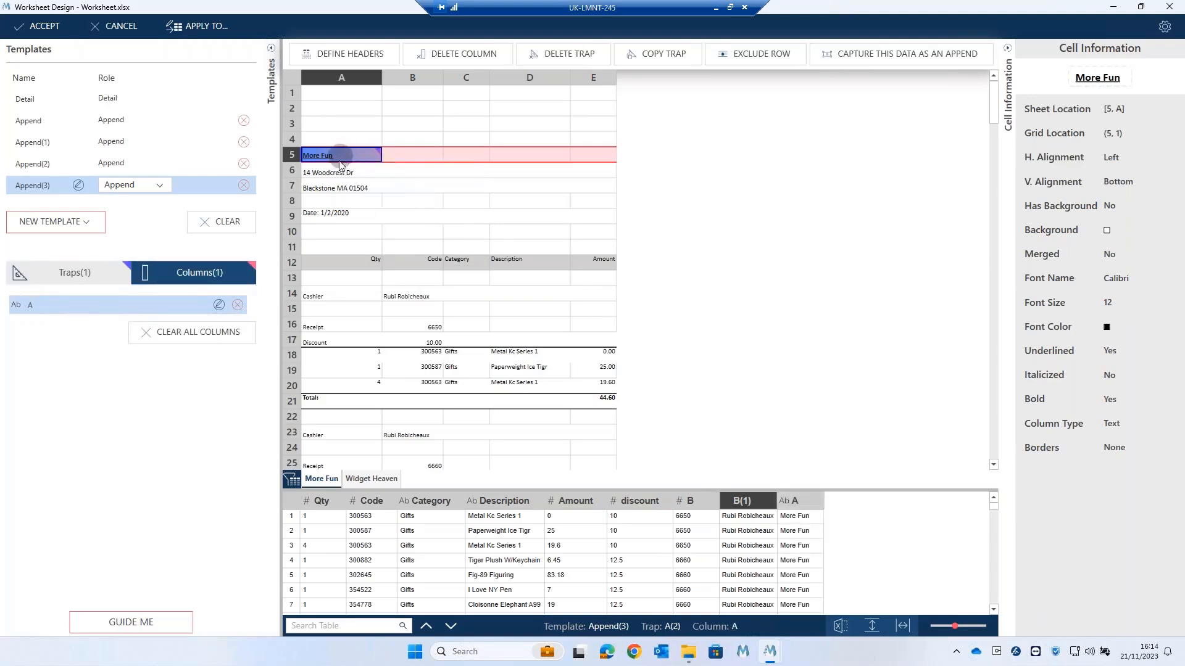
pyautogui.click(183, 275)
pyautogui.click(219, 308)
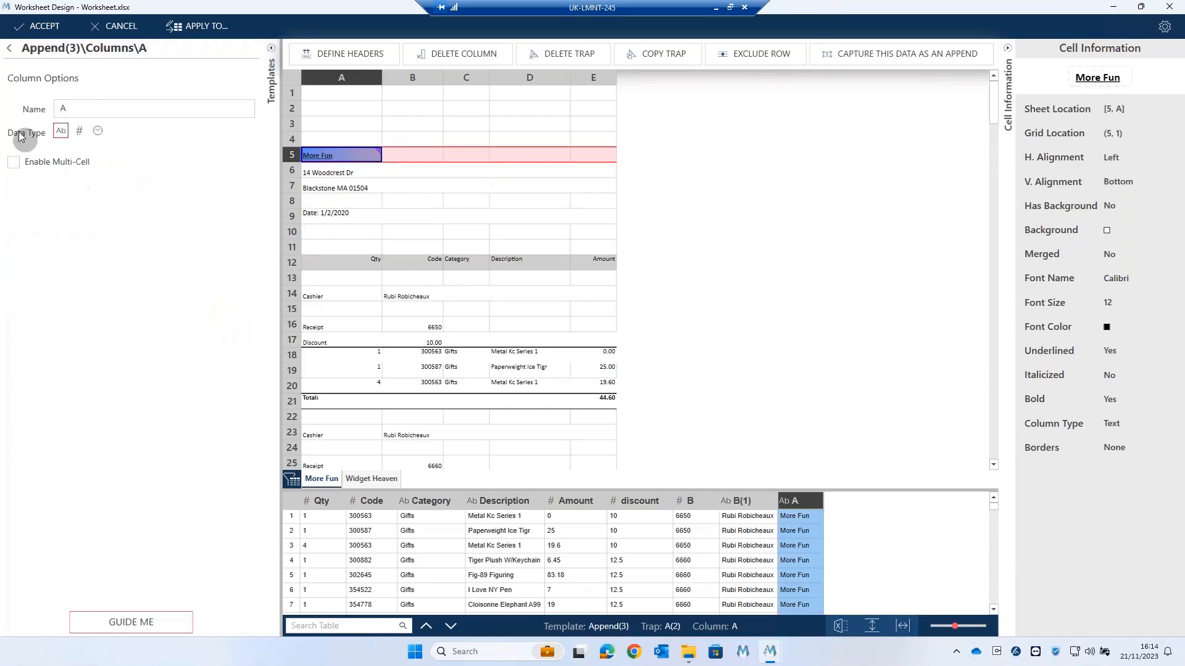
pyautogui.click(13, 161)
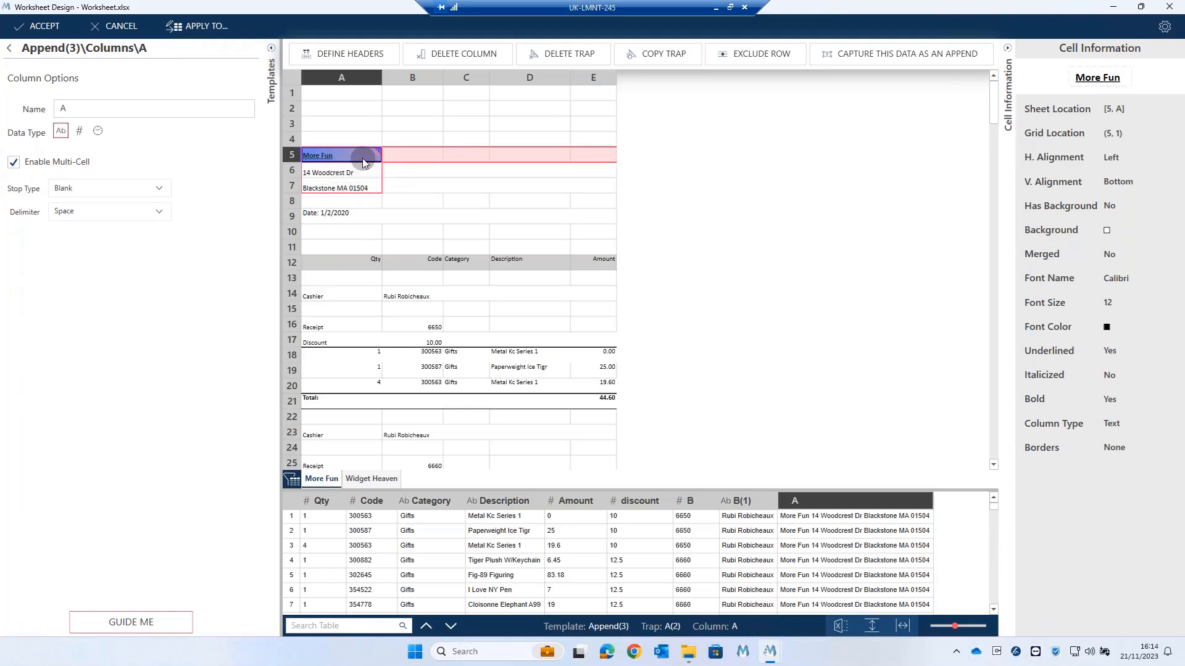
# Accept the worksheet design and apply it to all worksheets.
pyautogui.click(20, 28)
pyautogui.click(494, 208)
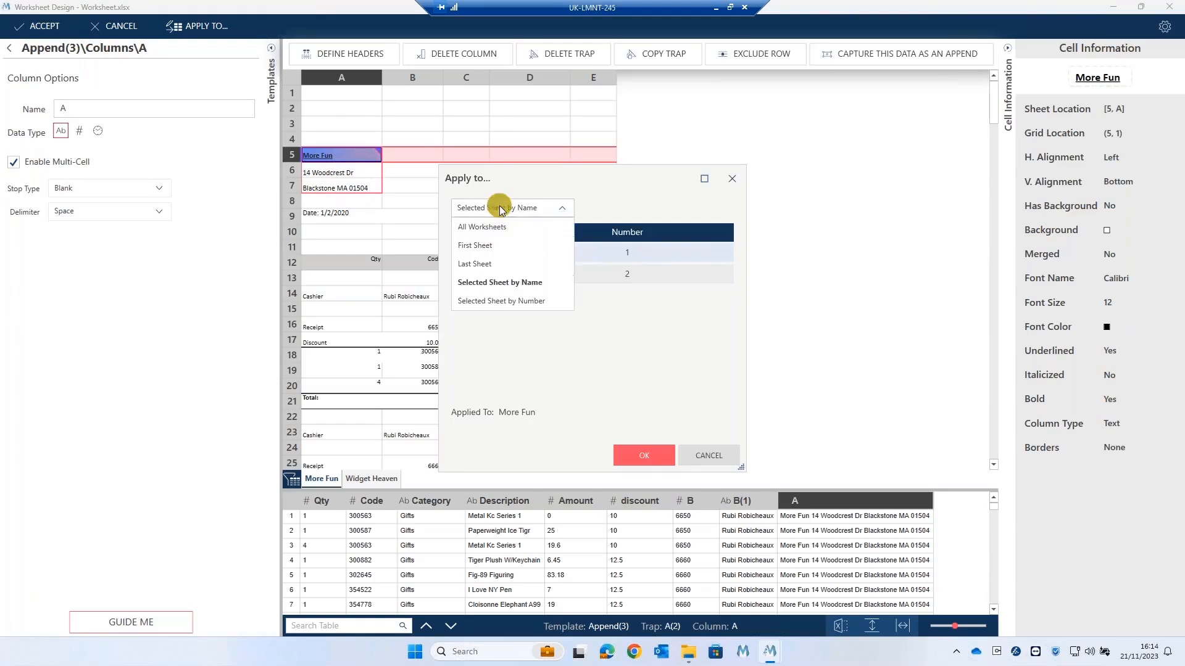
pyautogui.click(484, 228)
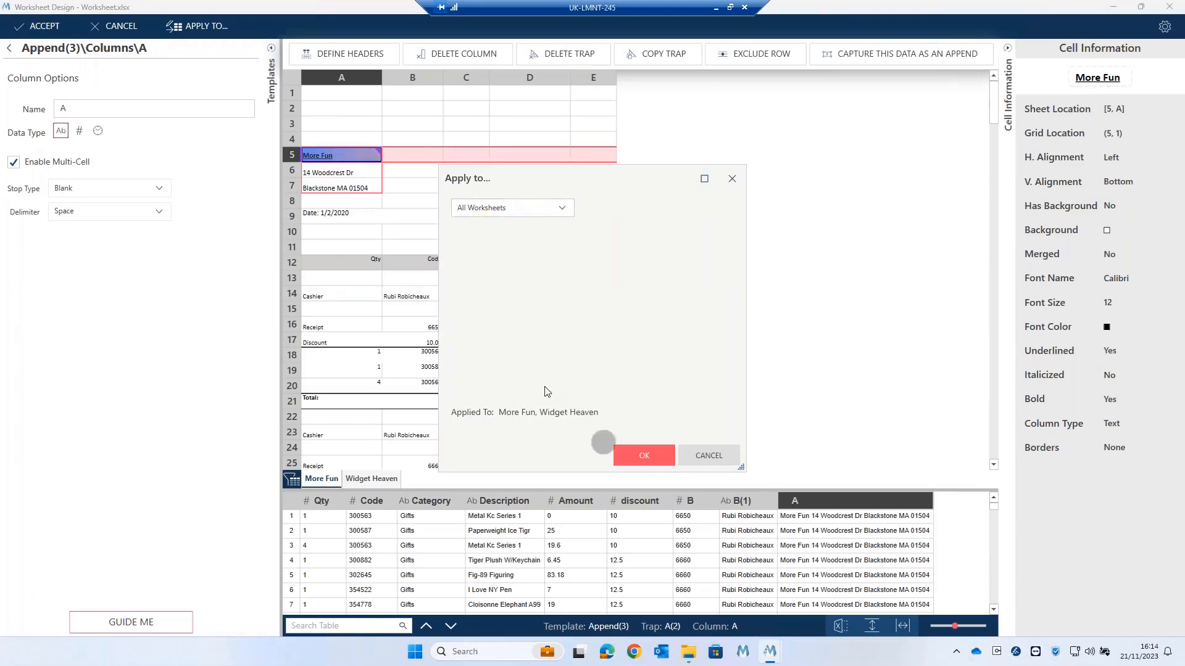
pyautogui.click(641, 458)
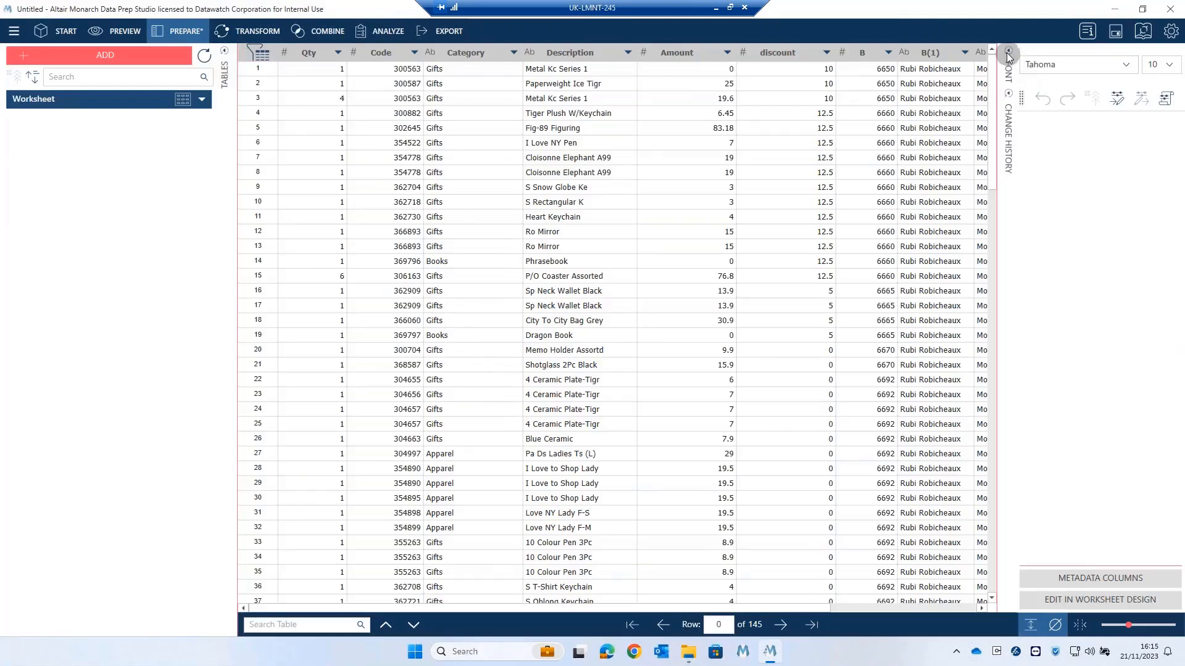
pyautogui.click(655, 591)
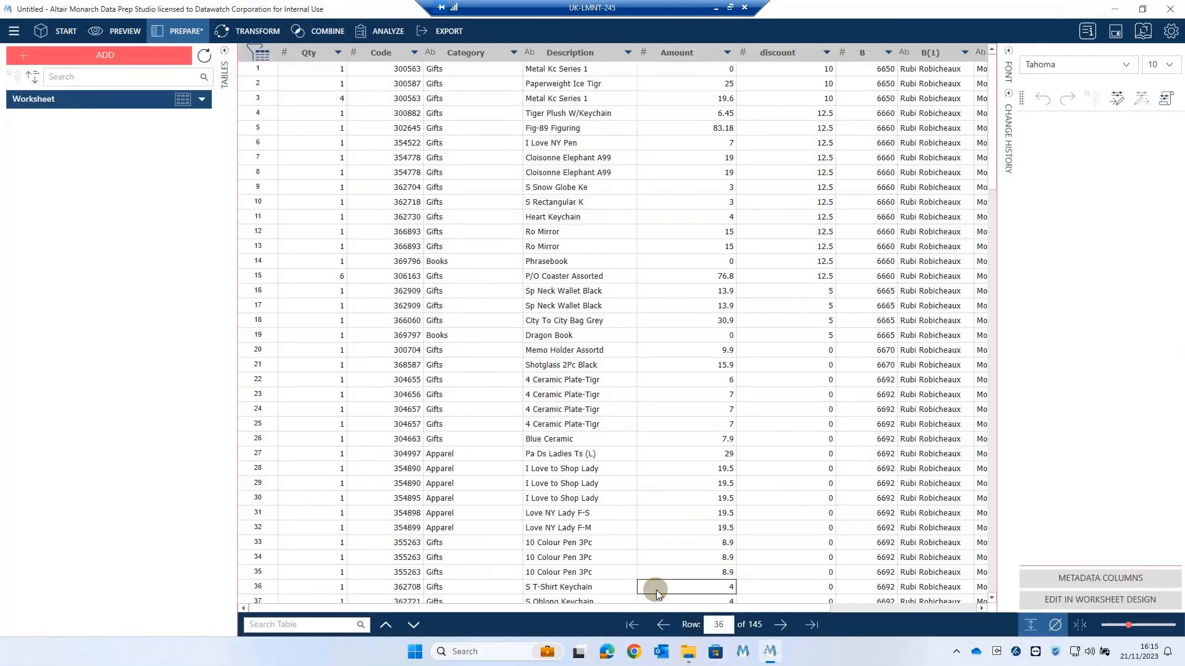
# Switch to File Explorer and examine detail rows 18 to 20 of the More Fun sheet in the Worksheet.xlsx preview.
pyautogui.click(688, 655)
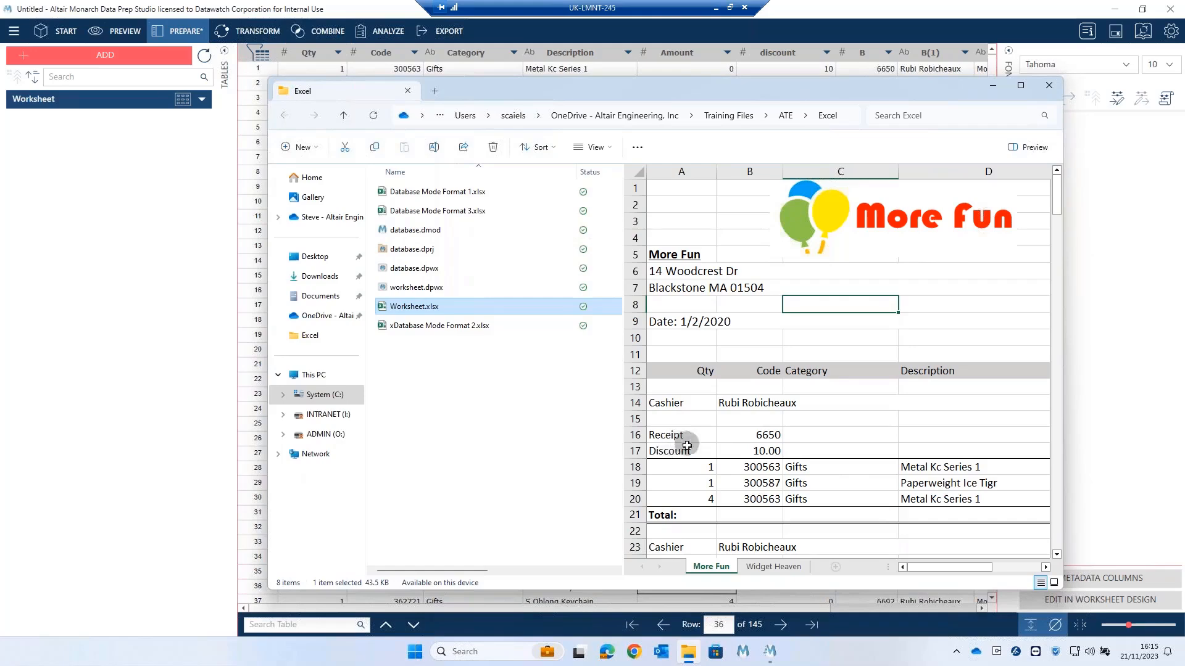
pyautogui.click(682, 465)
pyautogui.moveTo(732, 465); pyautogui.dragTo(981, 467)
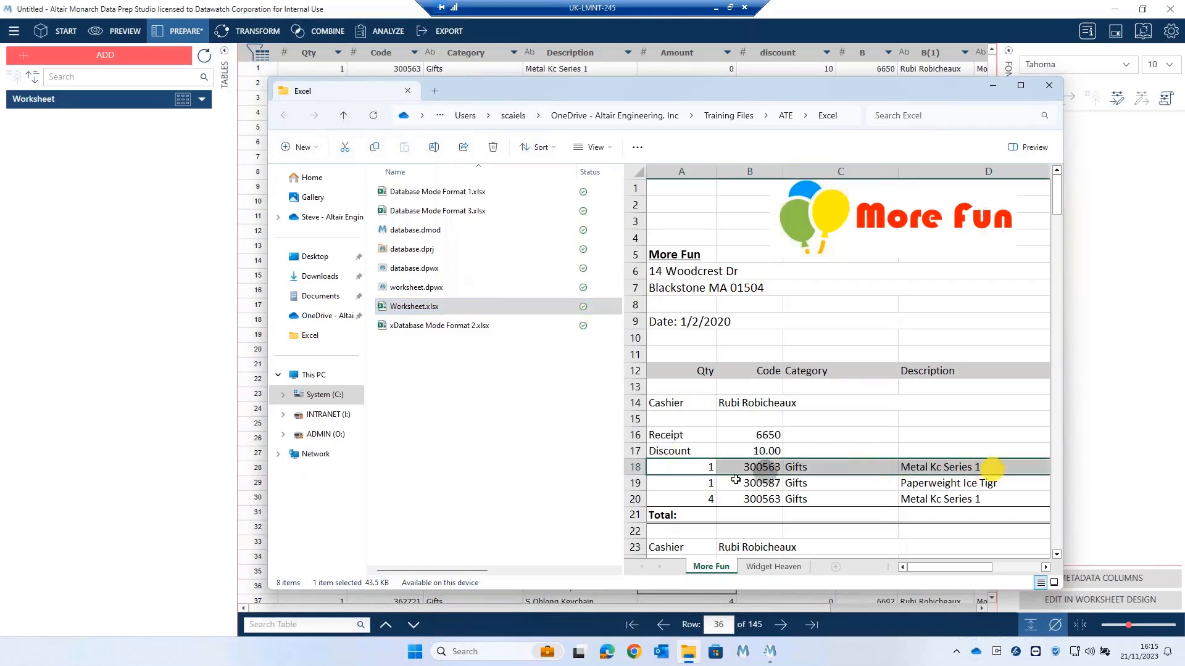
pyautogui.moveTo(688, 483); pyautogui.dragTo(954, 484)
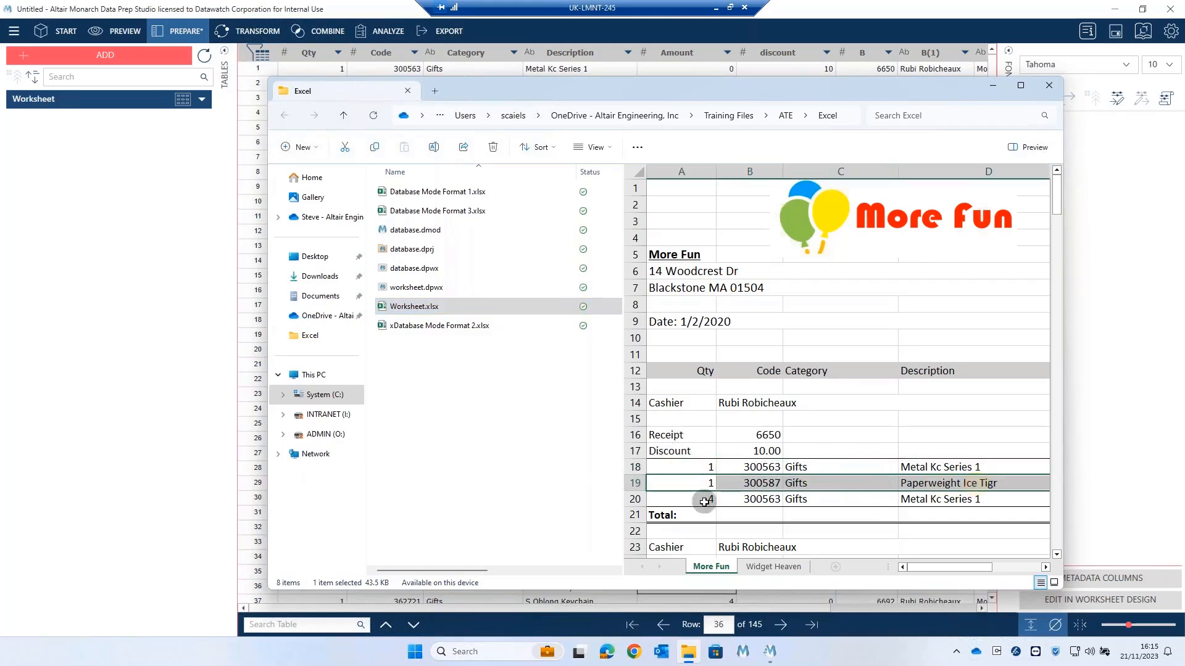
pyautogui.moveTo(704, 500); pyautogui.dragTo(898, 500)
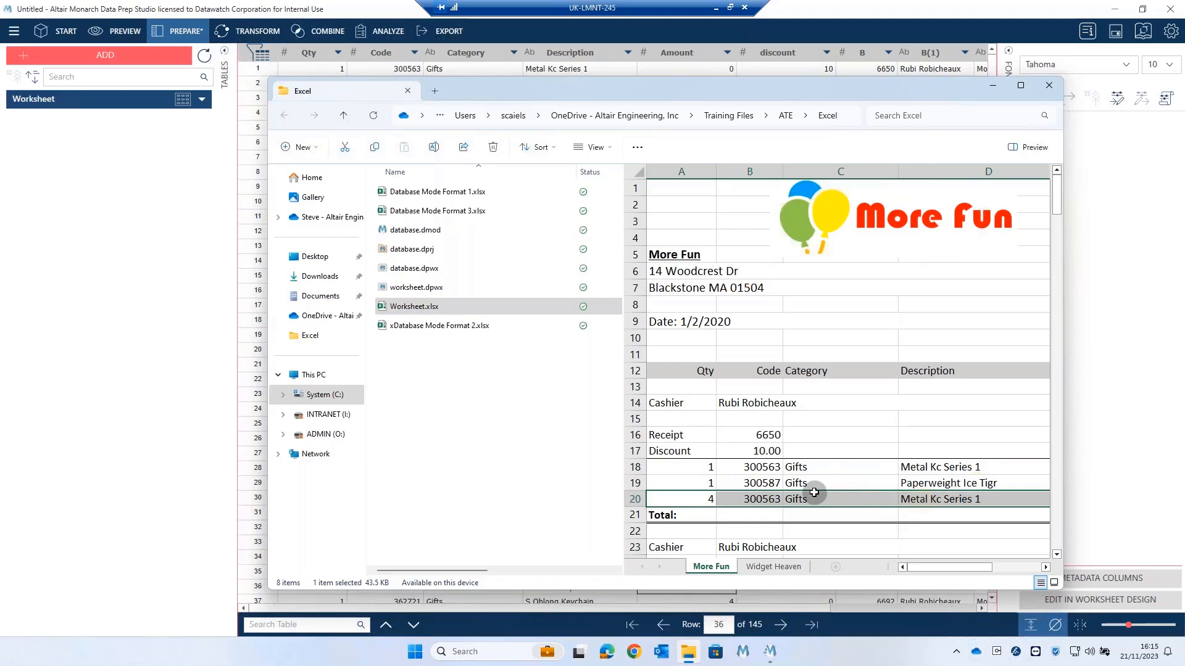
pyautogui.moveTo(813, 492); pyautogui.dragTo(149, 385)
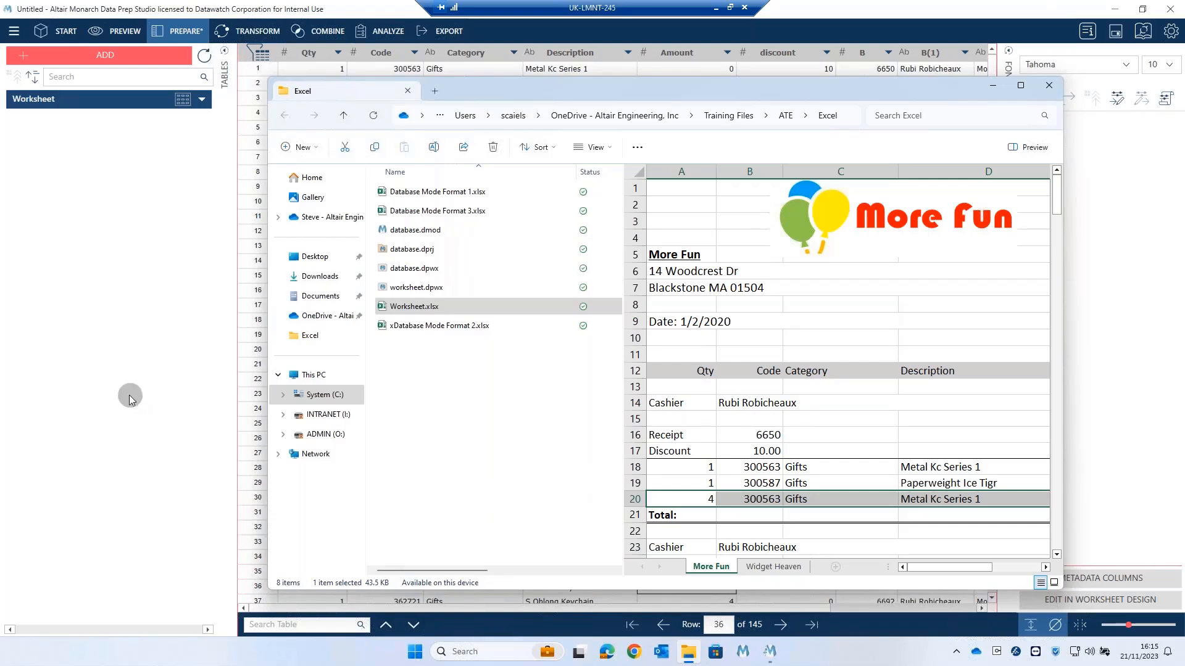
# Switch back to Monarch Data Prep Studio and review the rows extracted from both store worksheets.
pyautogui.click(128, 394)
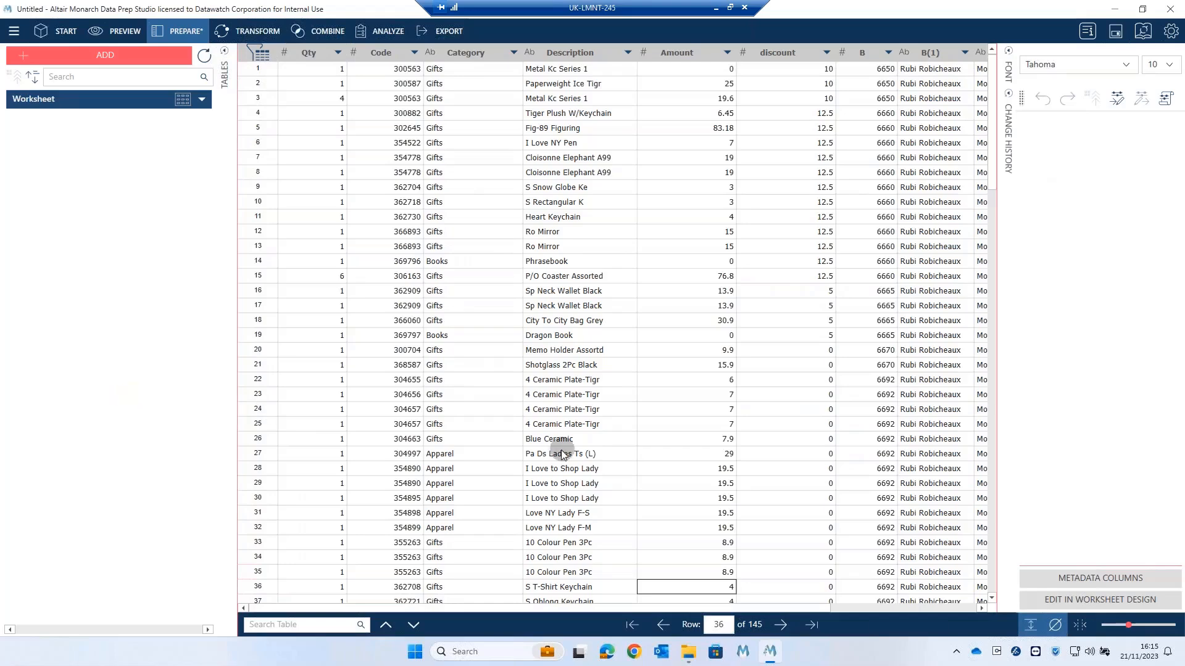
pyautogui.scroll(-7, 561, 450)
pyautogui.scroll(-20, 561, 455)
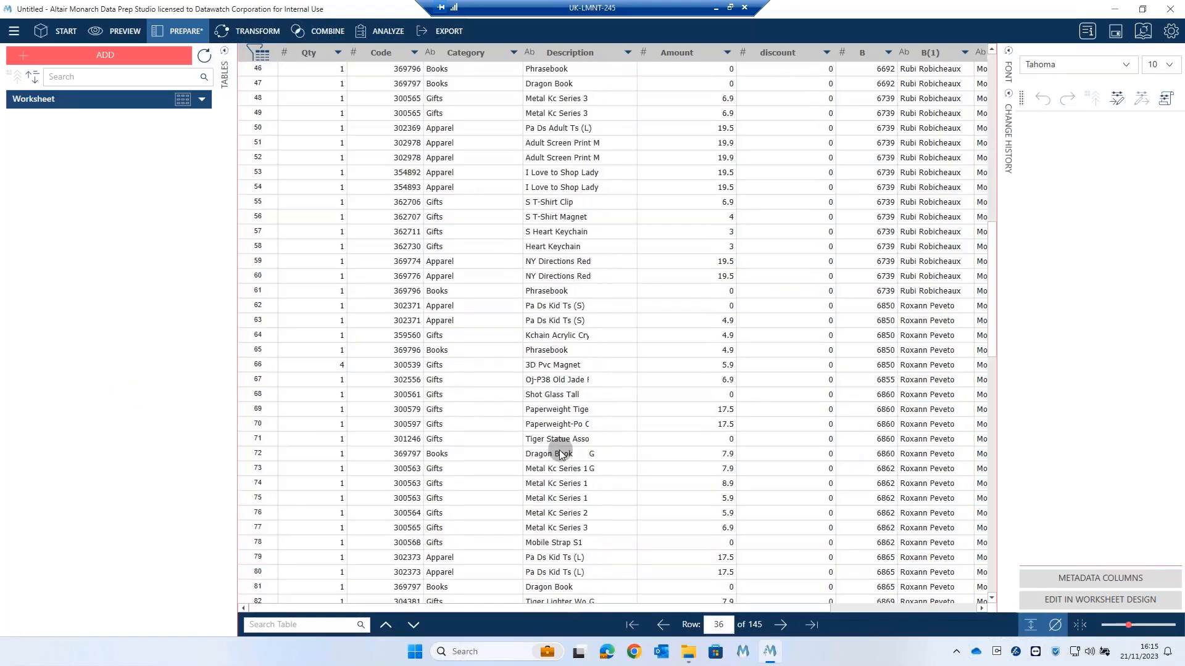
pyautogui.scroll(-2, 559, 454)
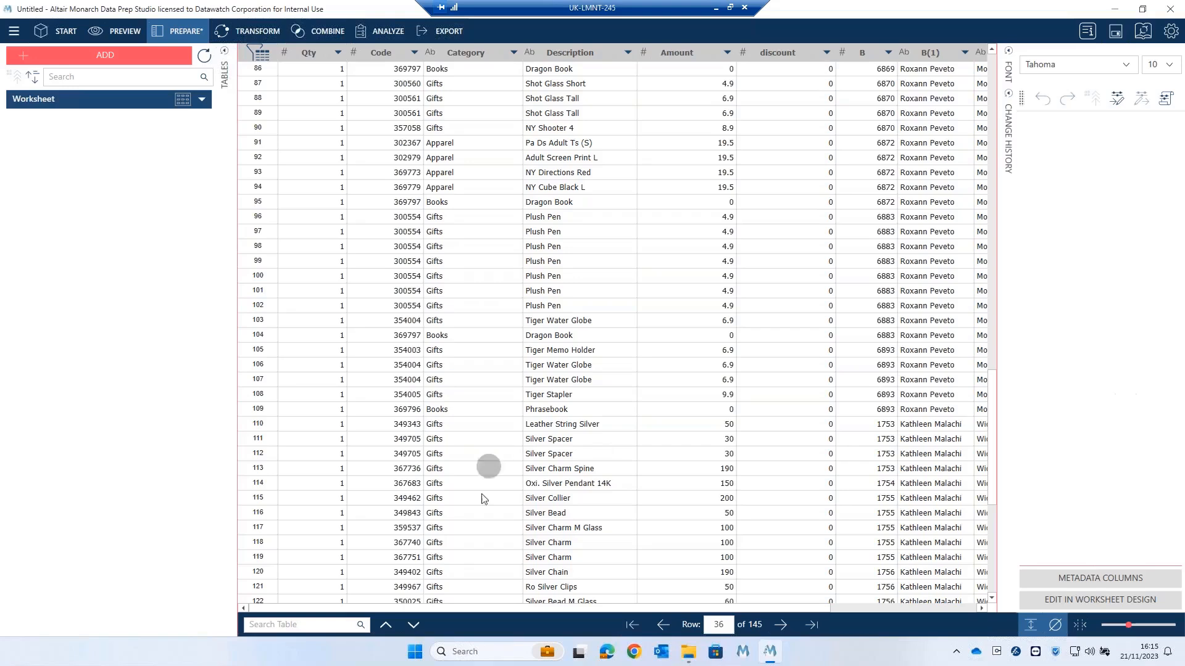
# Switch to File Explorer and examine how merged client cells relate to the month rows in the Database Mode Format 1.xlsx preview.
pyautogui.click(684, 656)
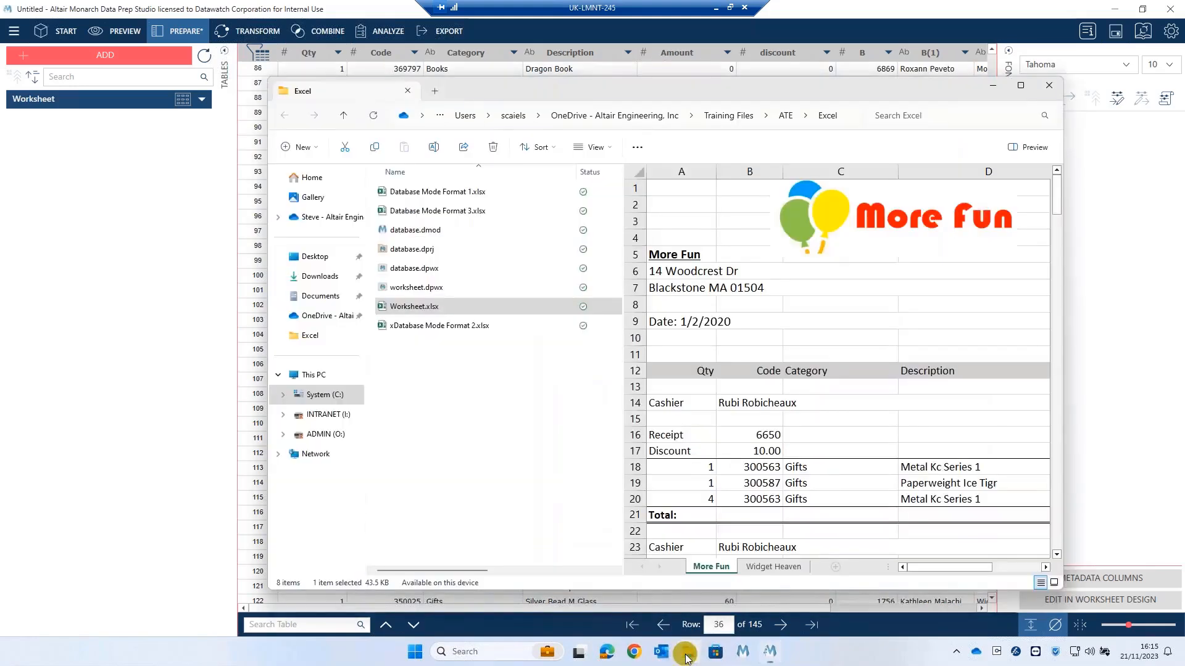
pyautogui.click(420, 192)
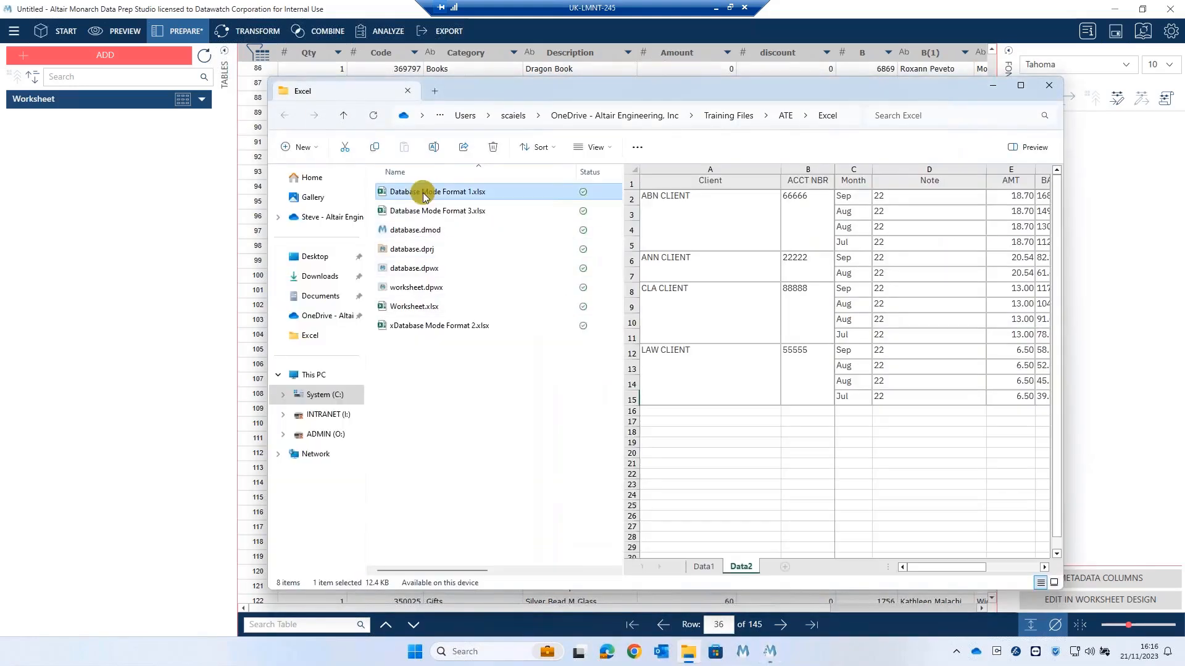
pyautogui.click(679, 217)
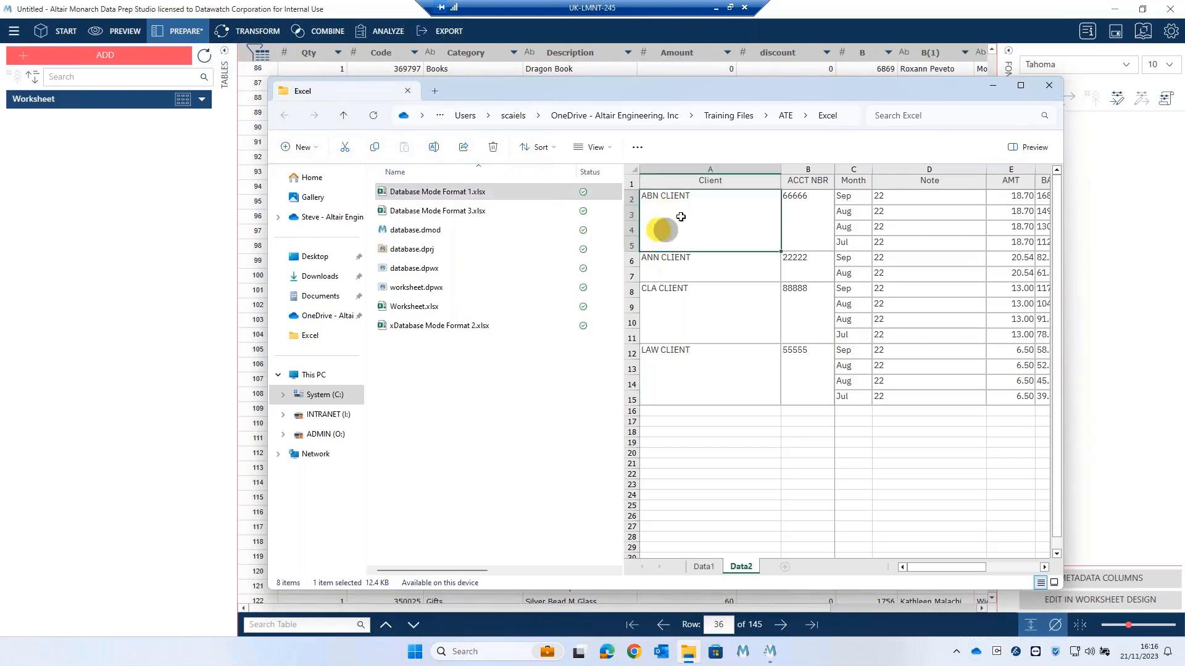
pyautogui.click(847, 213)
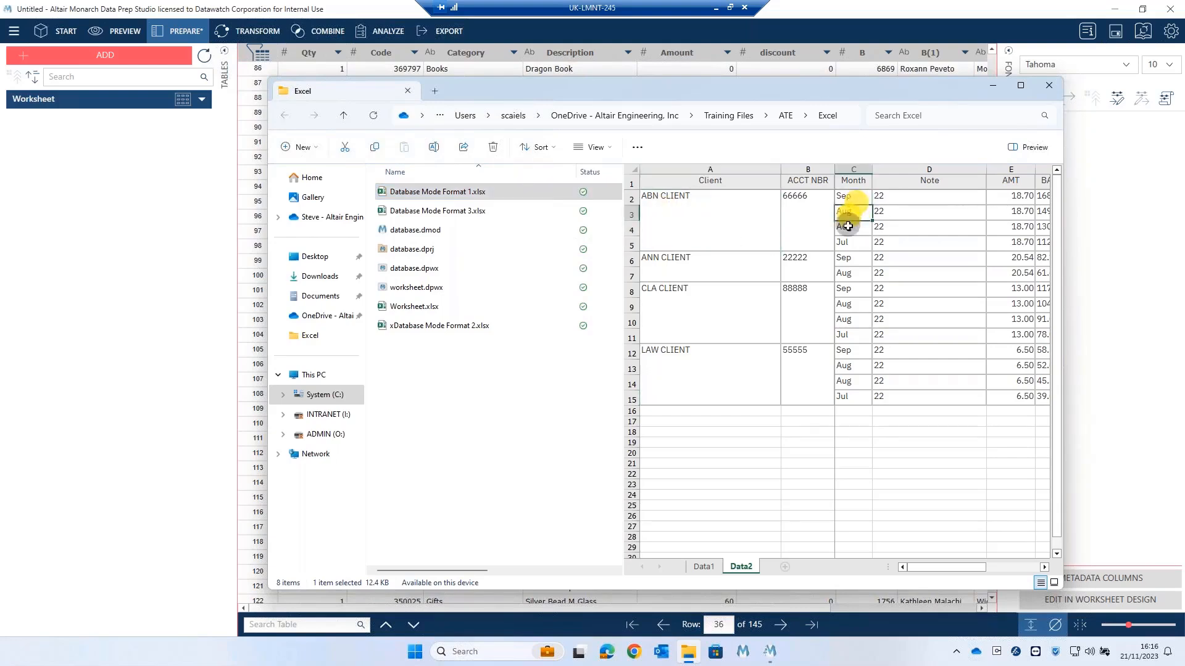
pyautogui.click(848, 227)
pyautogui.click(843, 242)
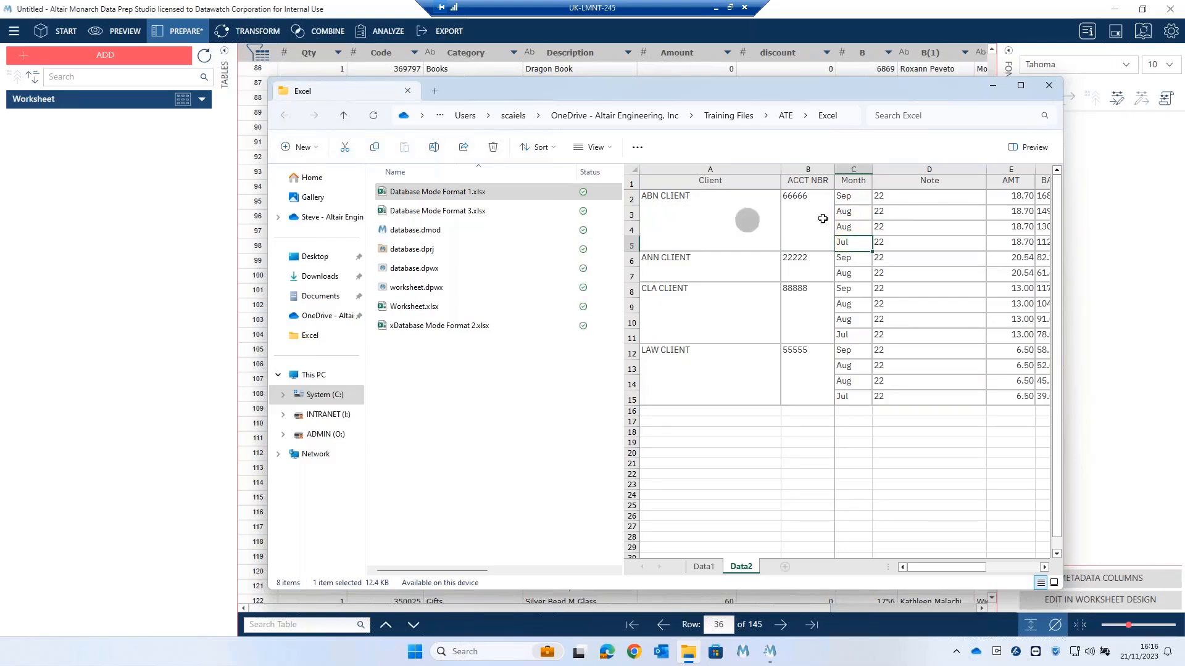
pyautogui.moveTo(849, 200); pyautogui.dragTo(913, 210)
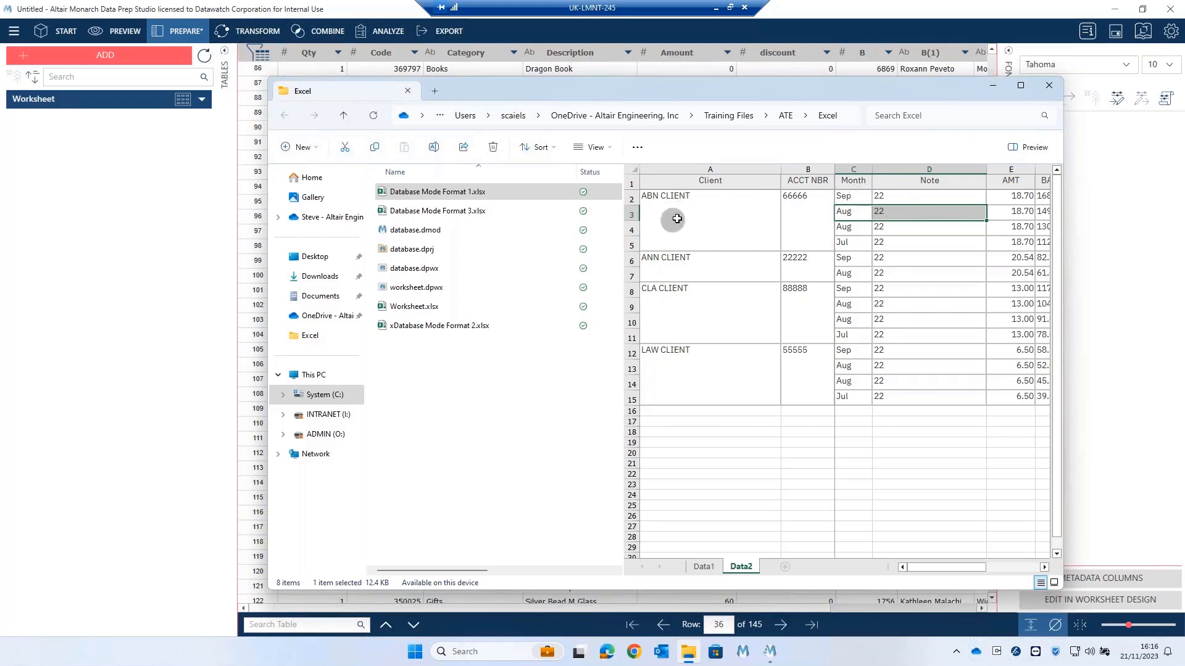
pyautogui.click(652, 206)
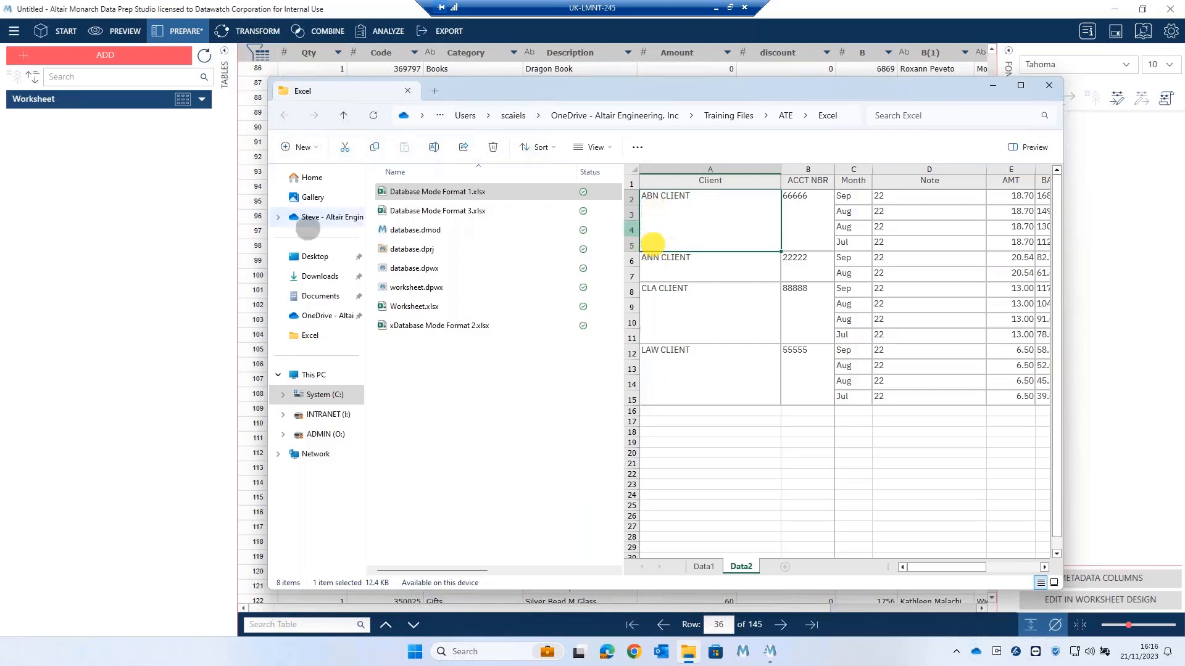
# Switch back to Monarch Data Prep Studio and add the SourceFileName metadata column to the Worksheet table.
pyautogui.click(134, 242)
pyautogui.scroll(15, 476, 141)
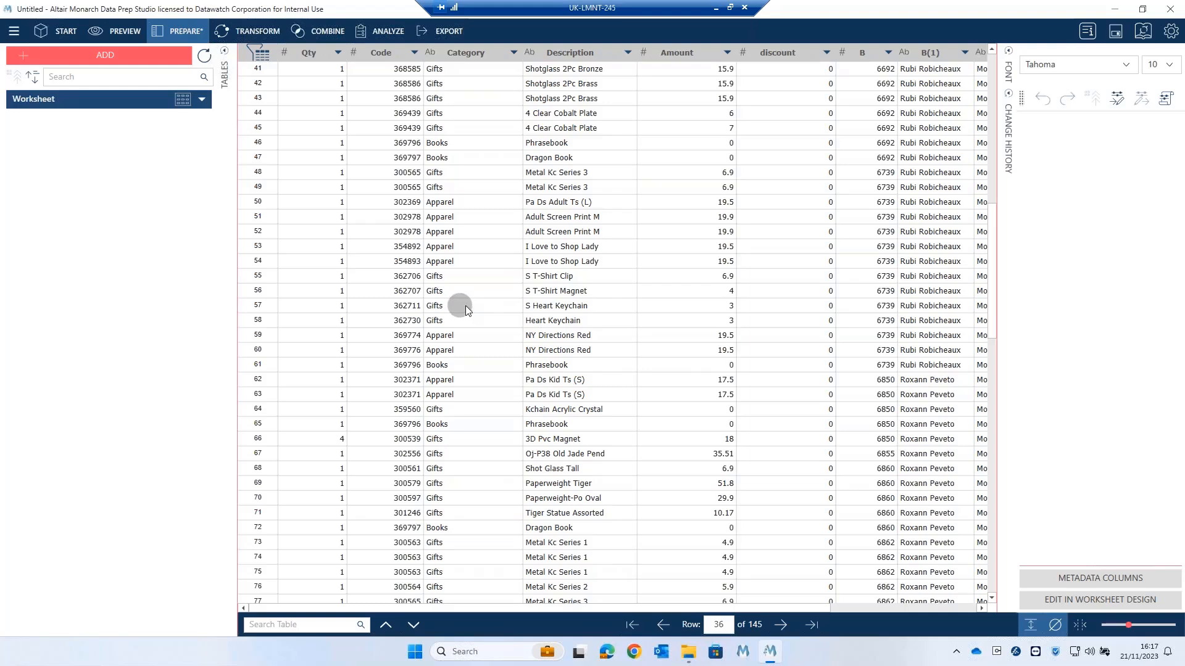
pyautogui.click(1076, 575)
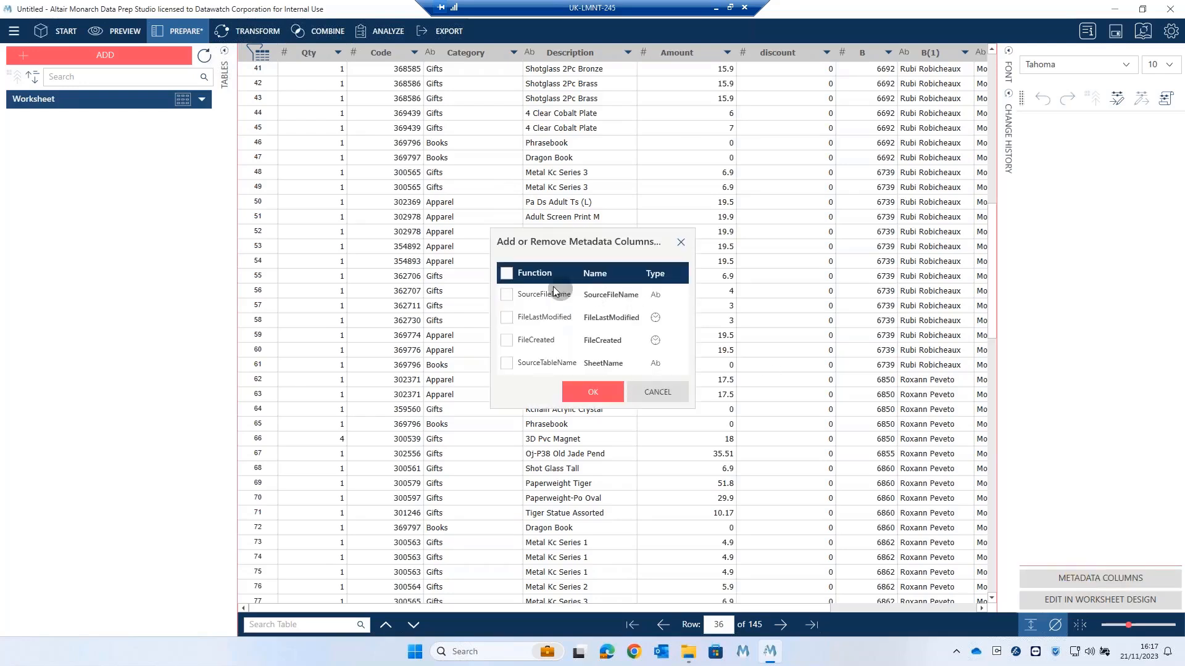
pyautogui.click(506, 294)
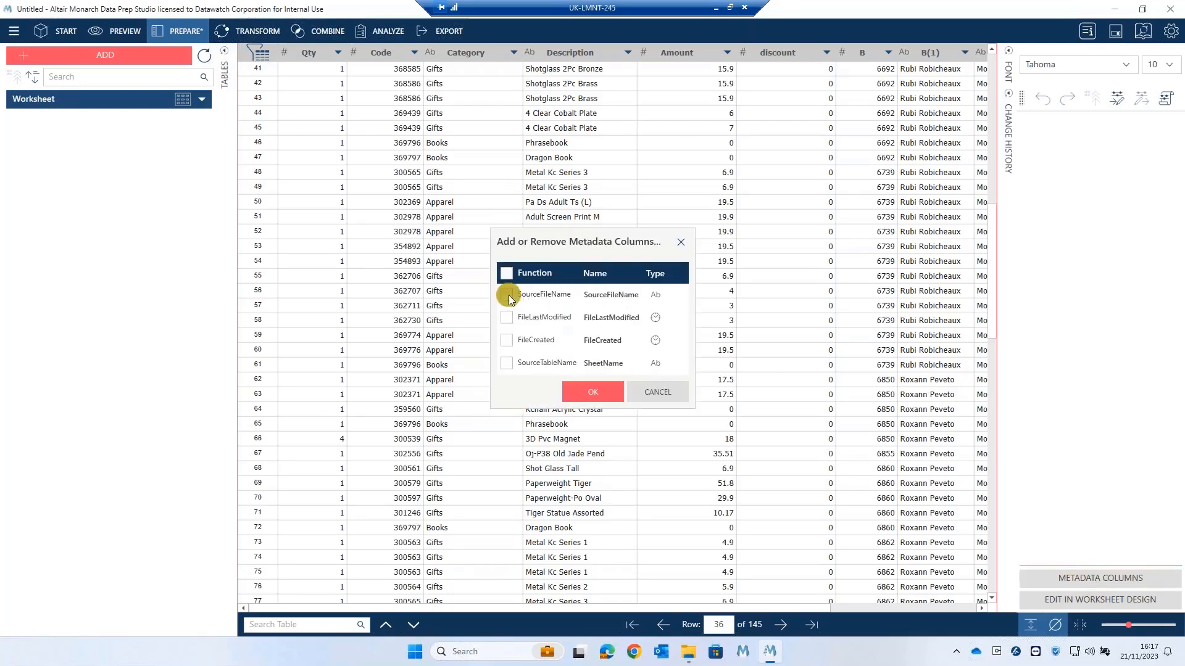
pyautogui.click(592, 392)
pyautogui.scroll(-3, 592, 399)
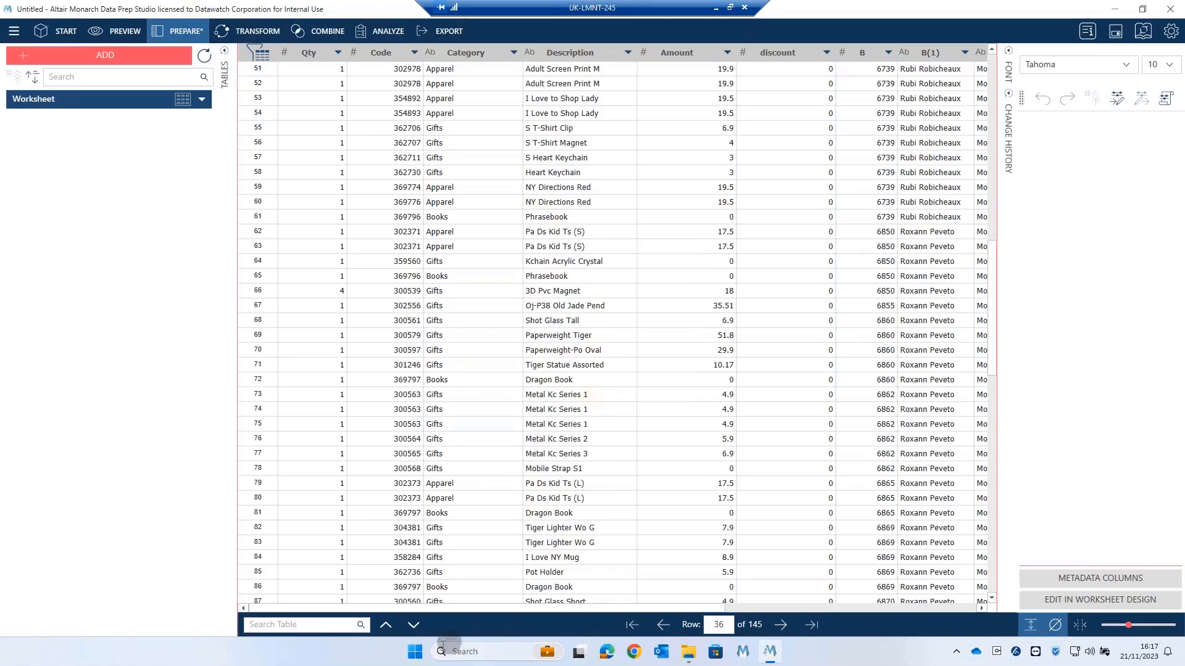
pyautogui.moveTo(944, 609); pyautogui.dragTo(957, 608)
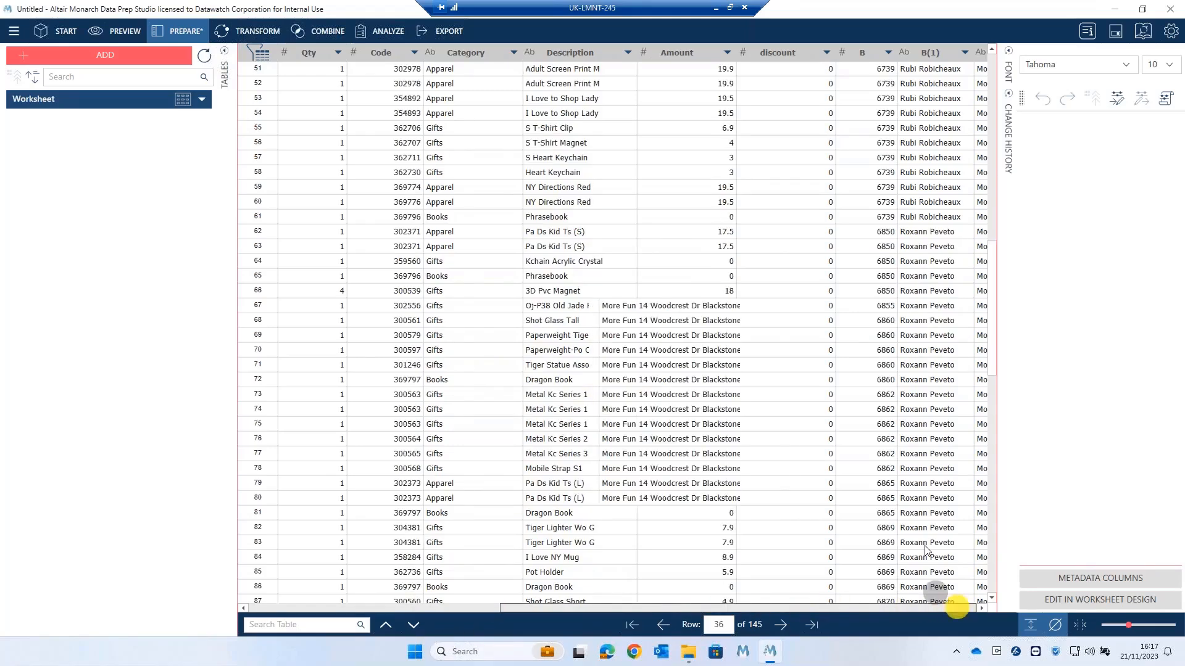
pyautogui.click(871, 190)
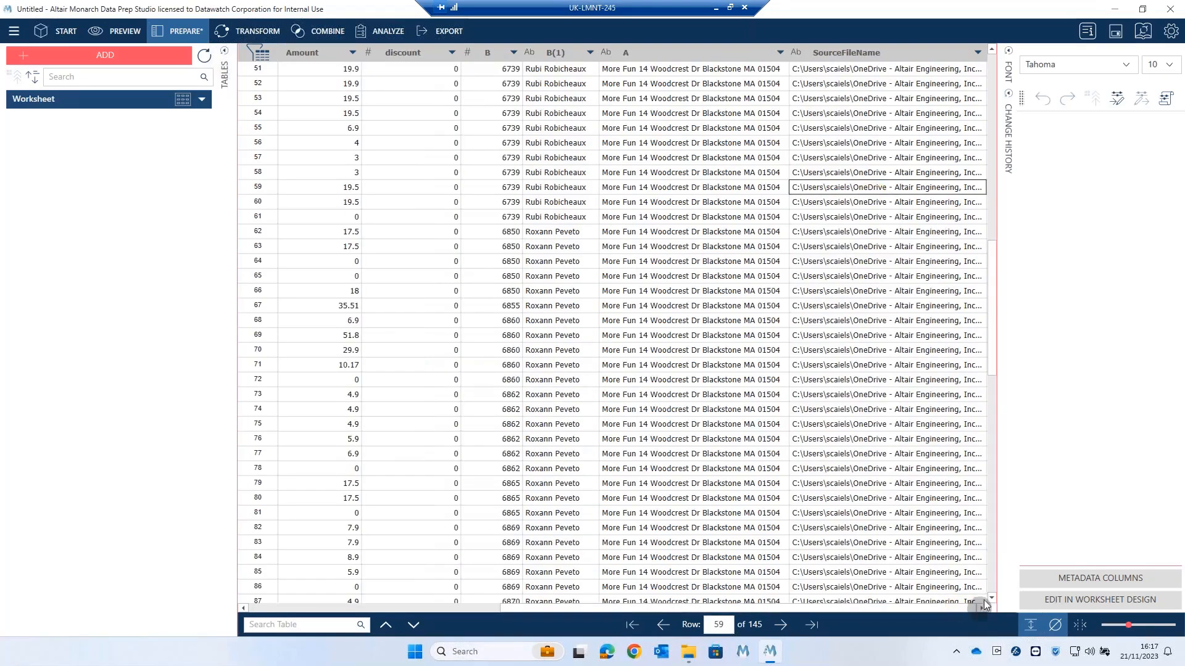
pyautogui.moveTo(1000, 337)
pyautogui.mouseDown()
pyautogui.moveTo(1129, 335)
pyautogui.moveTo(1021, 340)
pyautogui.mouseUp()
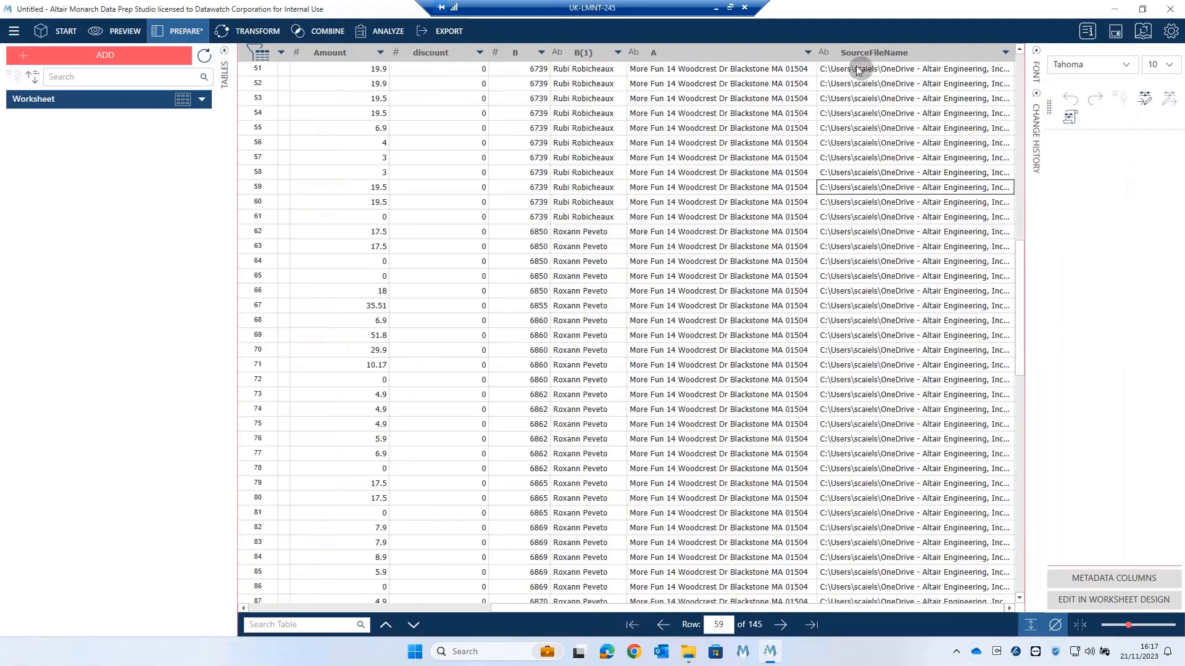
# Set up a split of the SourceFileName column into parts from the right, using "\" as the delimiter.
pyautogui.click(859, 143)
pyautogui.rightClick(860, 147)
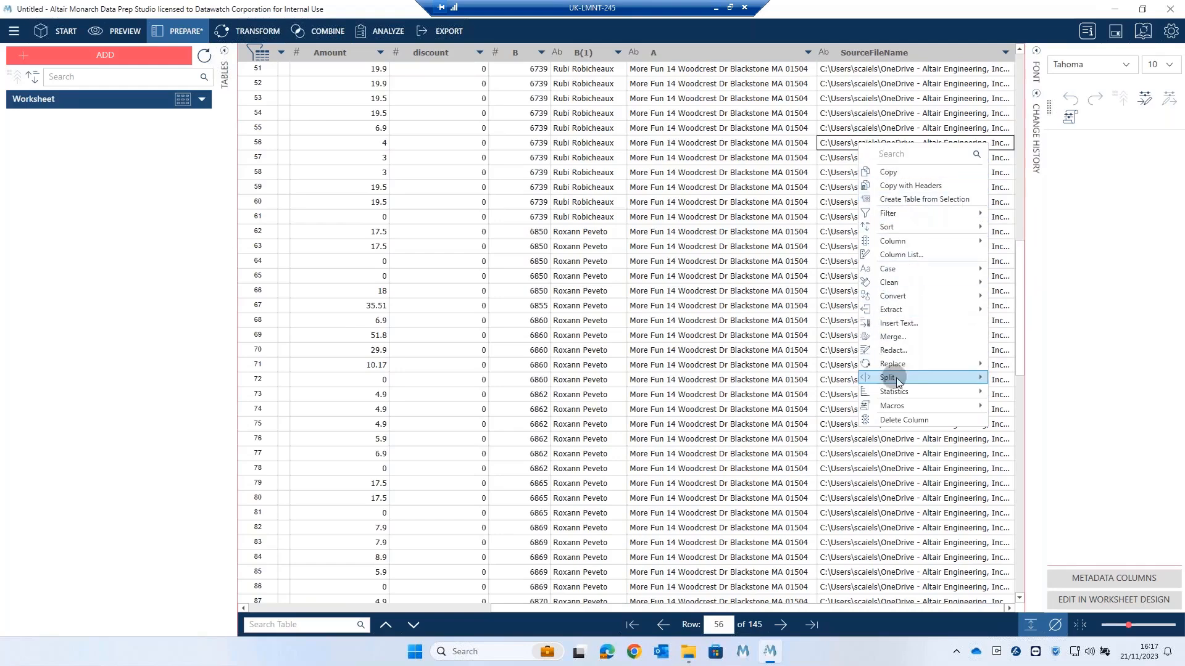
pyautogui.moveTo(897, 383)
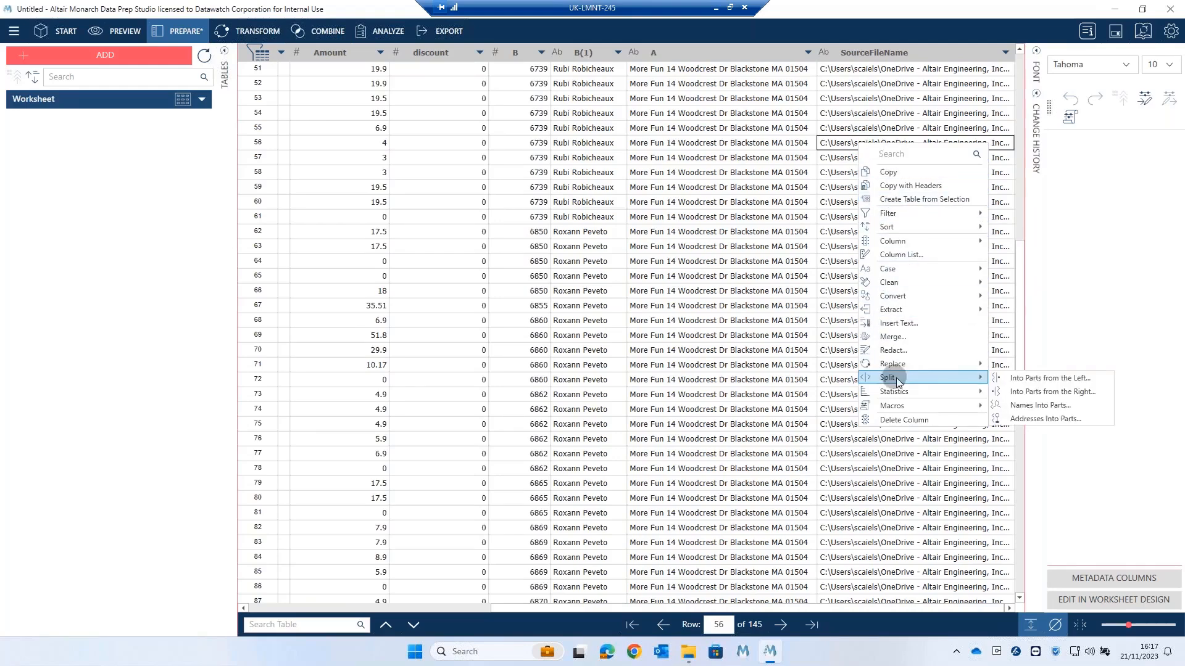
pyautogui.click(1029, 392)
pyautogui.click(522, 208)
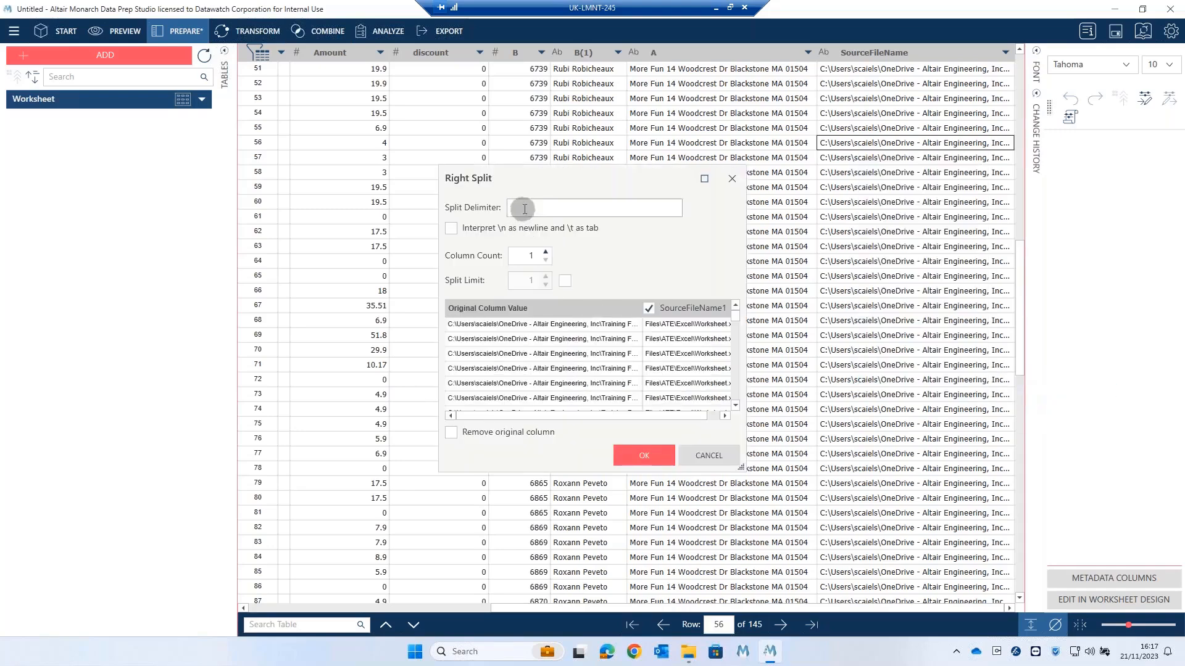
pyautogui.write('\\')
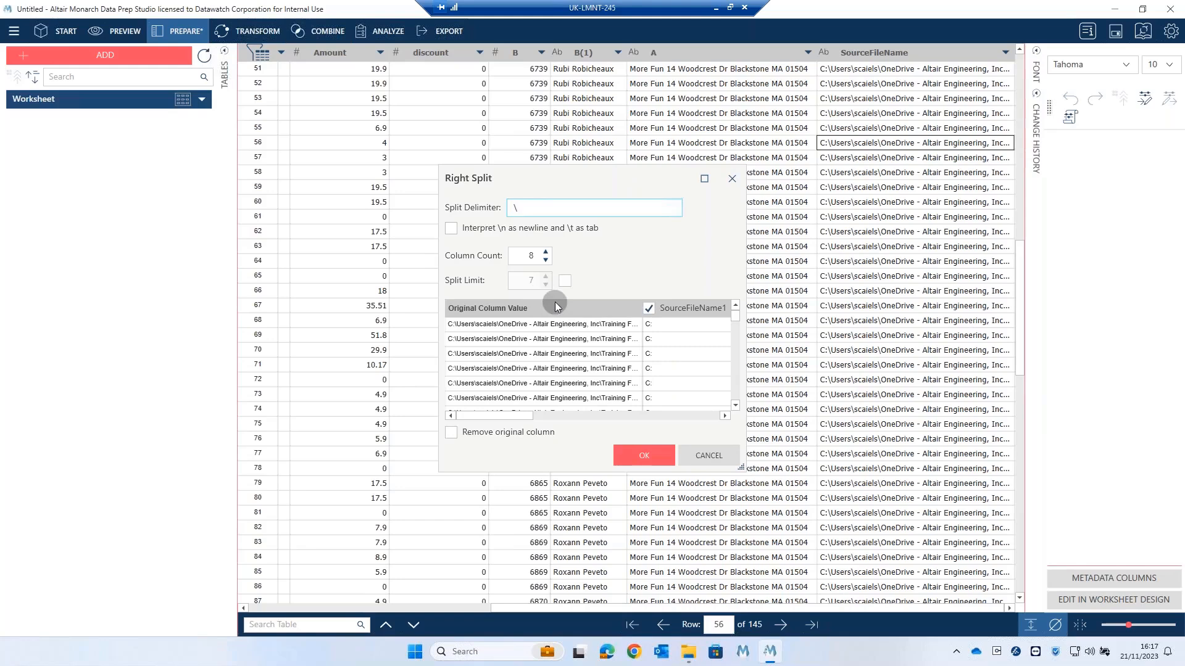
# Set the column count of the right split to 1.
pyautogui.click(547, 253)
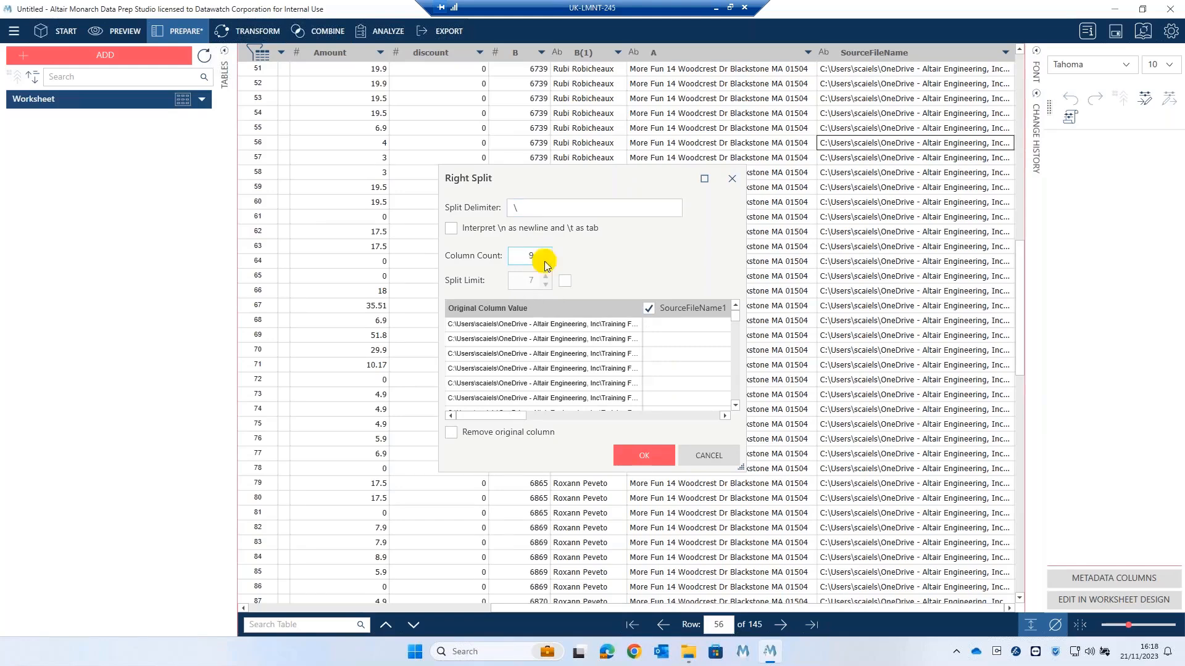
pyautogui.click(545, 262)
pyautogui.click(545, 261)
pyautogui.click(545, 261)
pyautogui.click(545, 262)
pyautogui.click(545, 261)
pyautogui.click(545, 262)
pyautogui.click(545, 261)
pyautogui.click(544, 262)
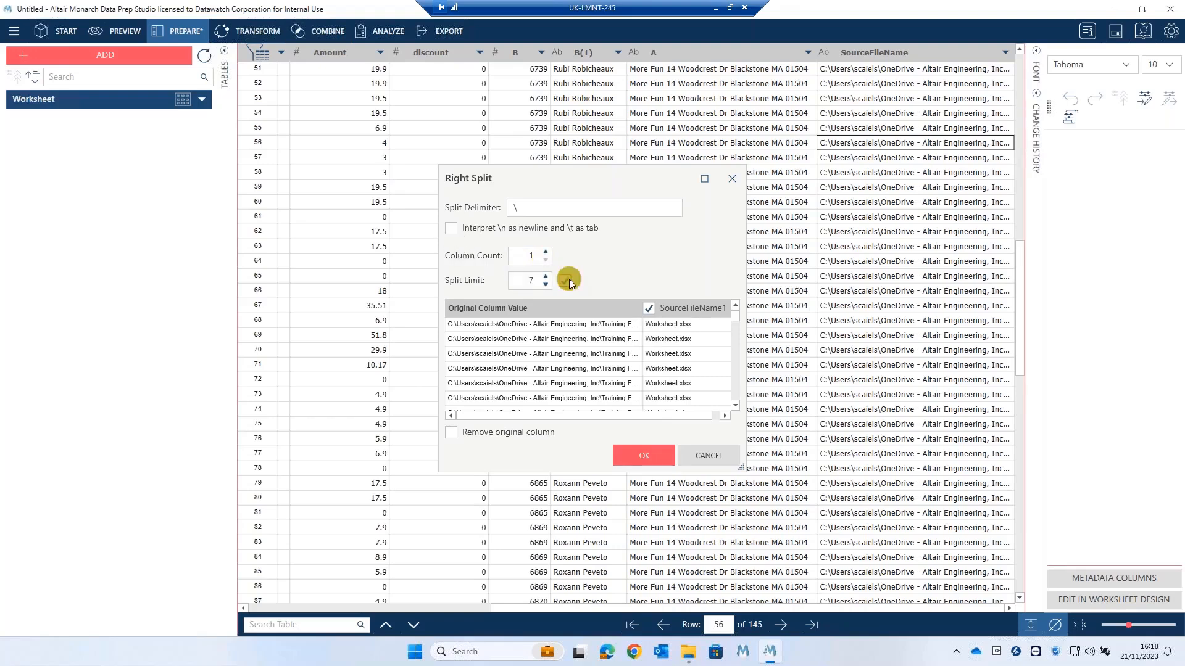
# Enable the split limit for the right split and set it to 1.
pyautogui.click(545, 278)
pyautogui.click(546, 277)
pyautogui.click(546, 277)
pyautogui.click(545, 285)
pyautogui.click(545, 284)
pyautogui.click(545, 285)
pyautogui.click(546, 285)
pyautogui.click(545, 285)
pyautogui.click(545, 285)
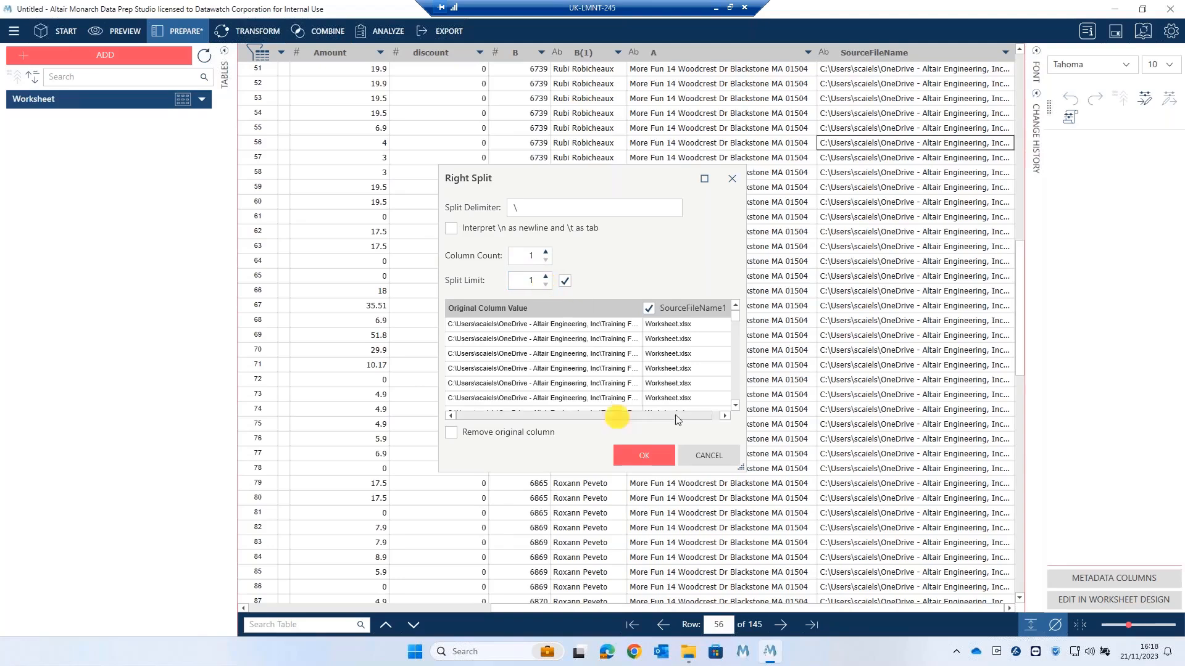
pyautogui.click(707, 416)
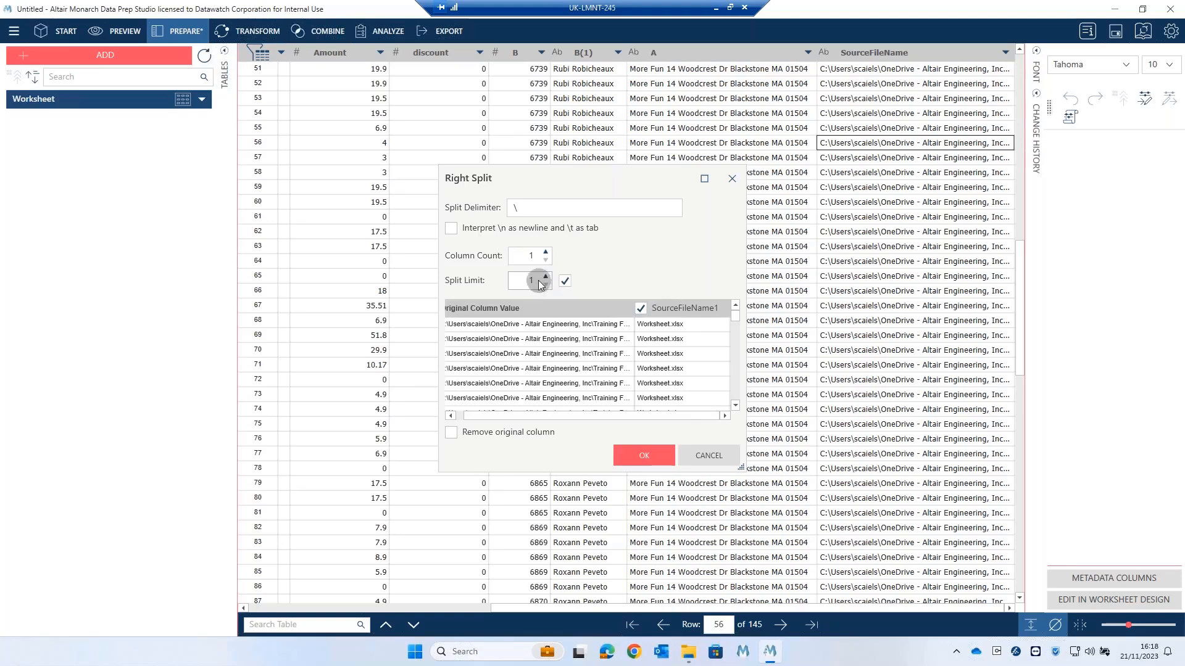
pyautogui.click(667, 383)
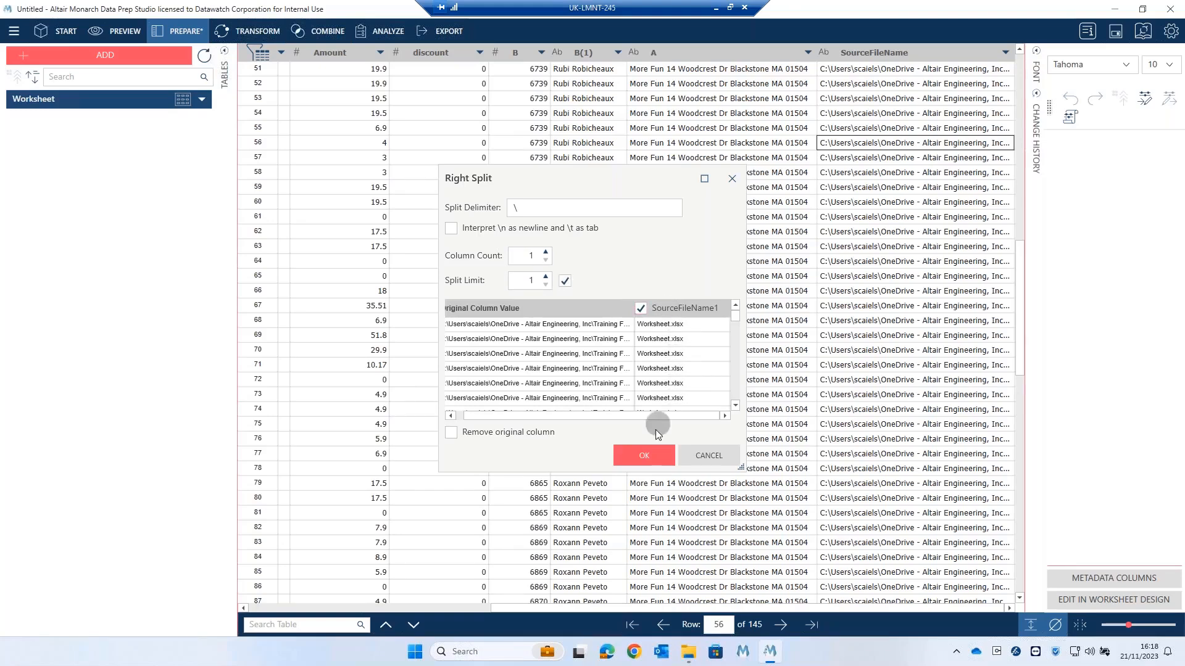
# Choose to remove the original SourceFileName column and apply the right split.
pyautogui.click(644, 457)
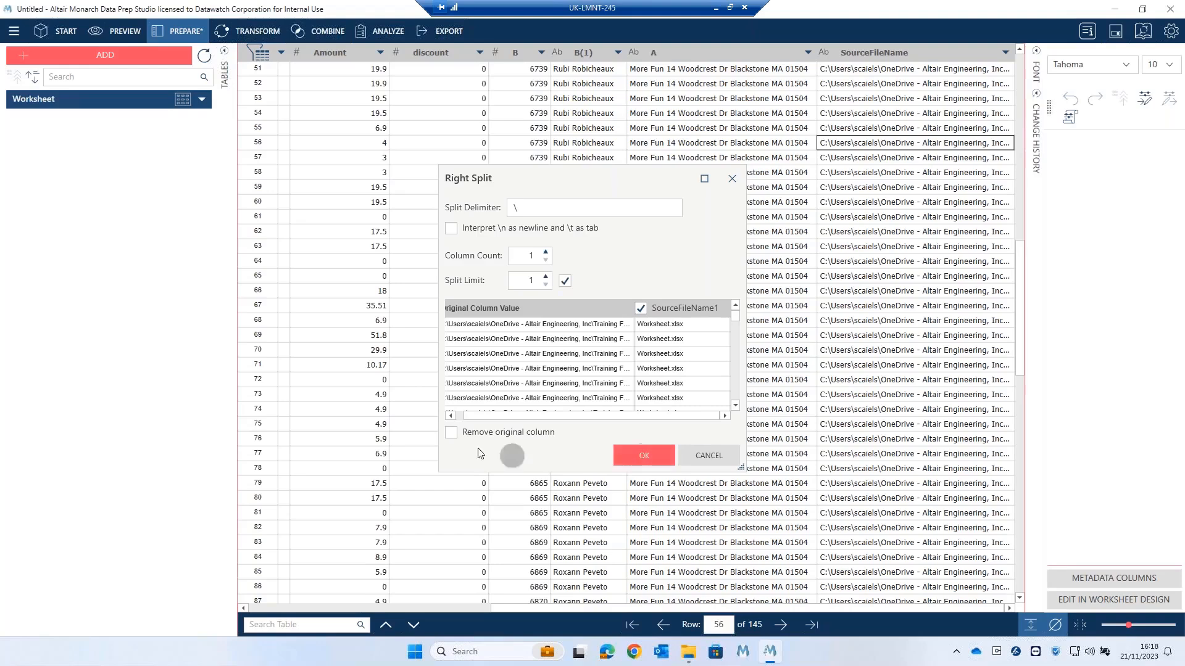
pyautogui.click(451, 432)
pyautogui.click(643, 457)
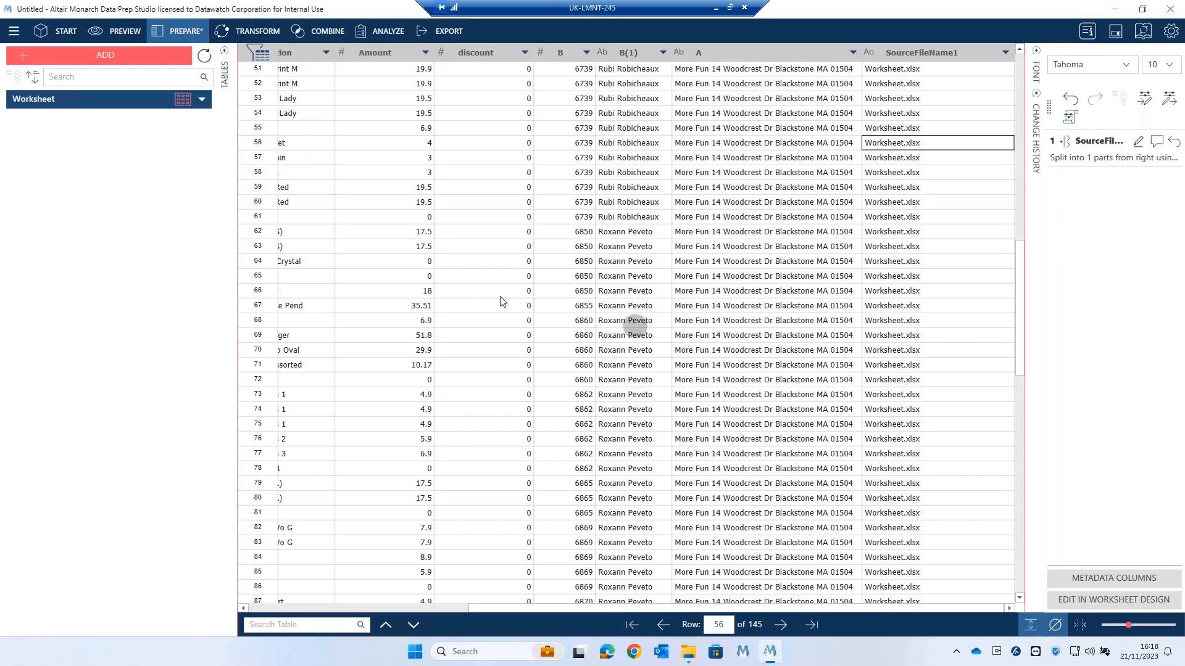
# Examine the available ways to save the workspace, including saving it to Monarch Server.
pyautogui.click(14, 31)
pyautogui.moveTo(56, 137)
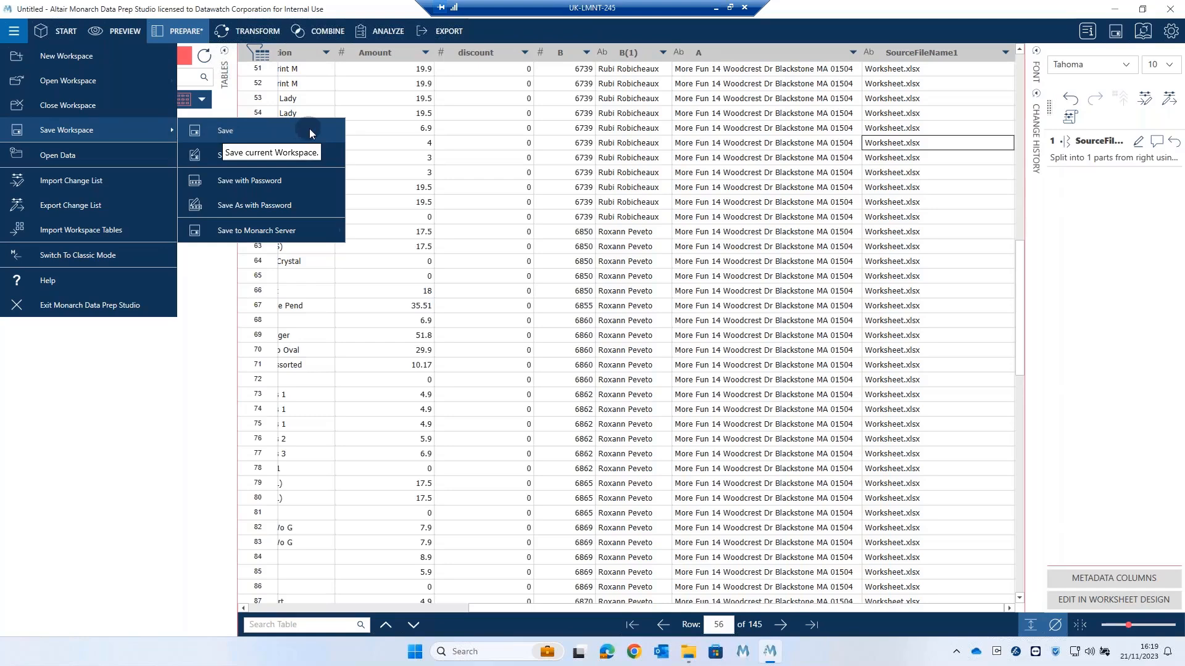
pyautogui.moveTo(310, 236)
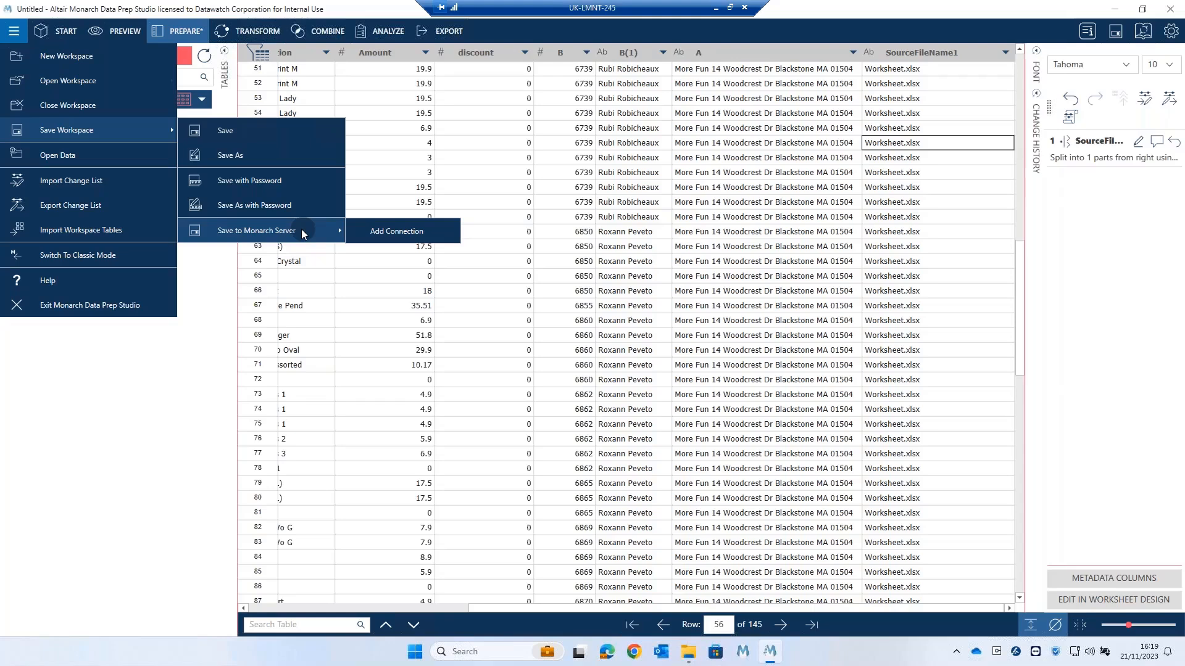
# Create a new text document in the Excel training folder, keeping its default name.
pyautogui.click(117, 356)
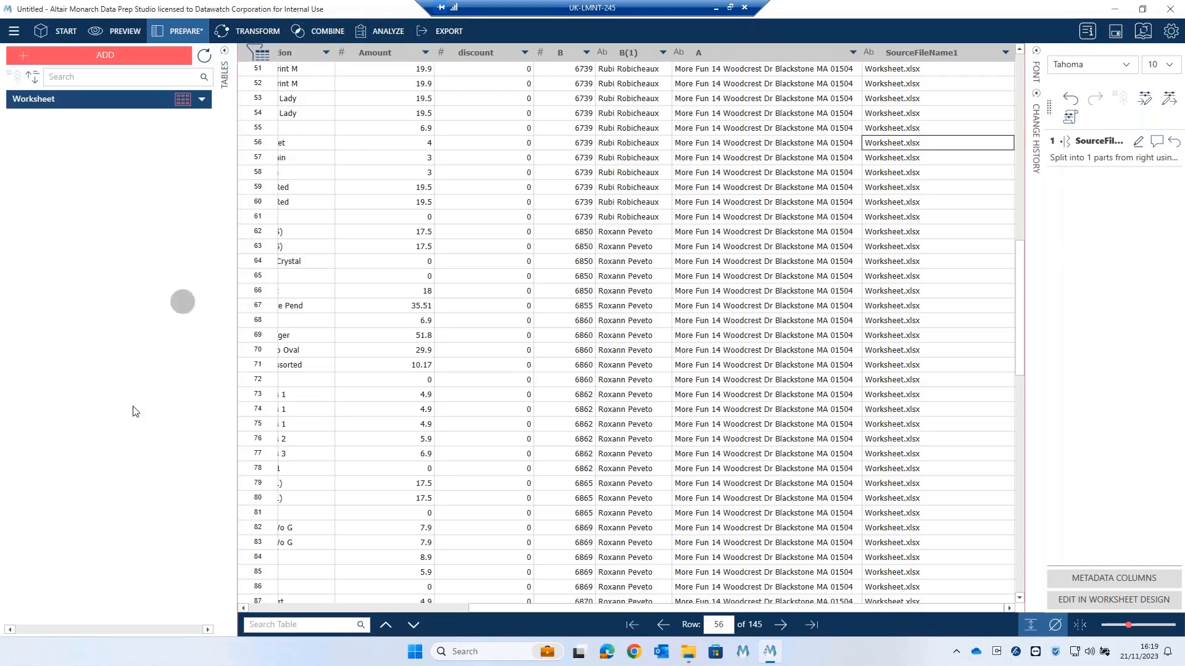
pyautogui.click(686, 651)
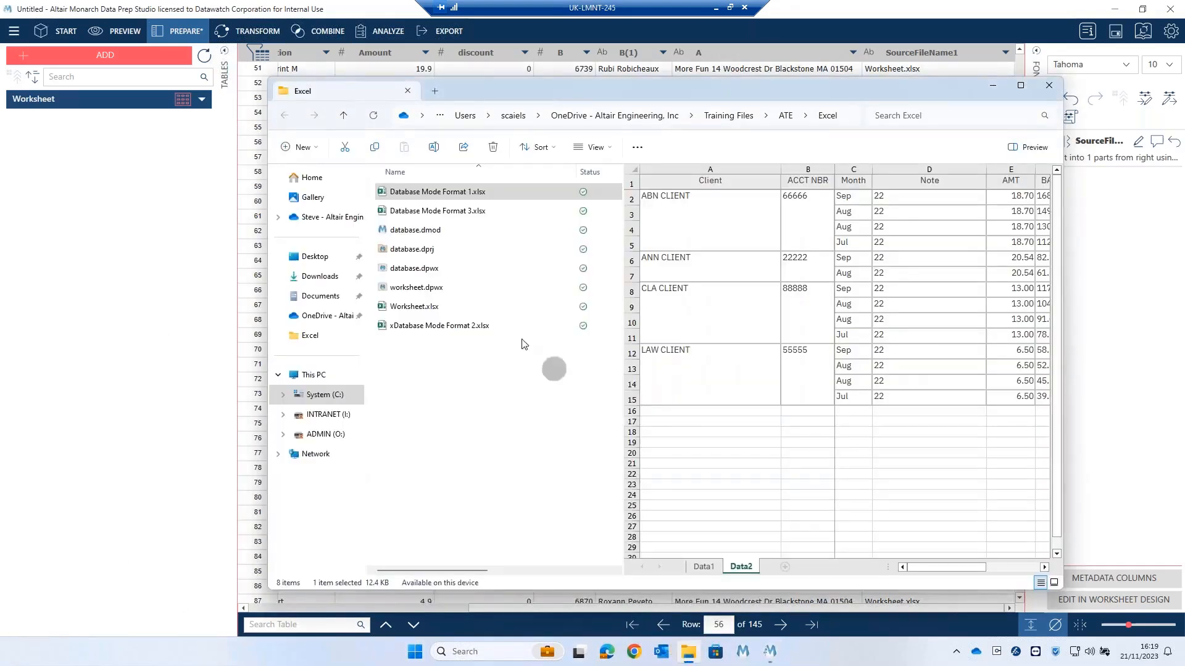
pyautogui.rightClick(416, 365)
pyautogui.click(453, 463)
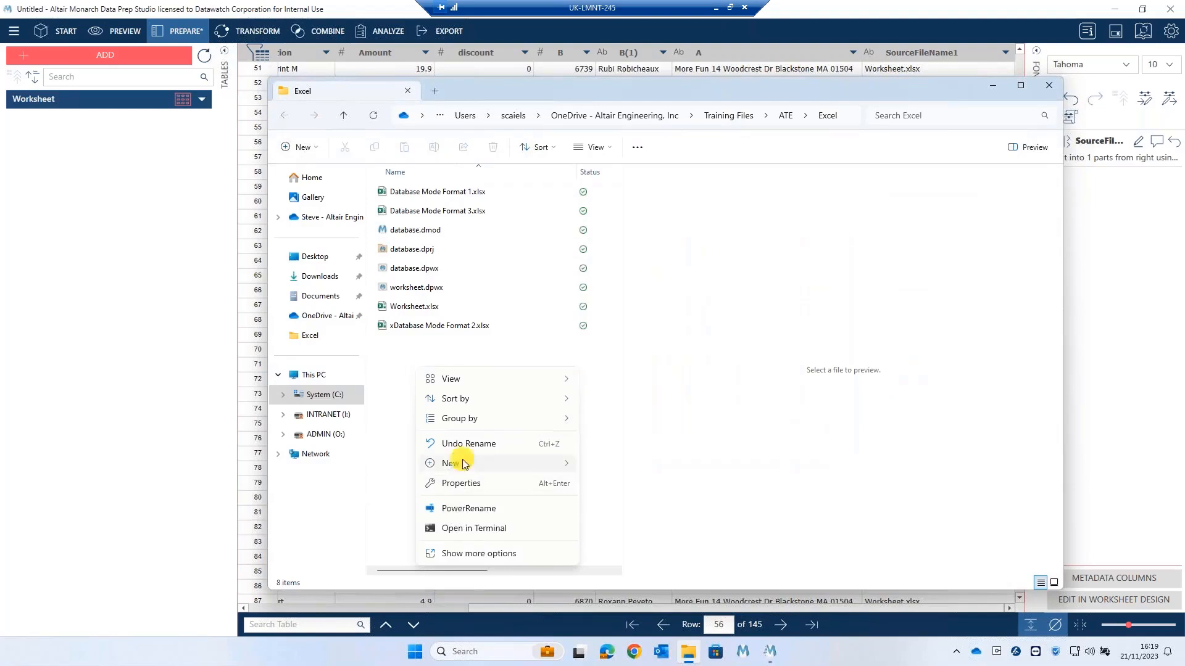
pyautogui.click(624, 402)
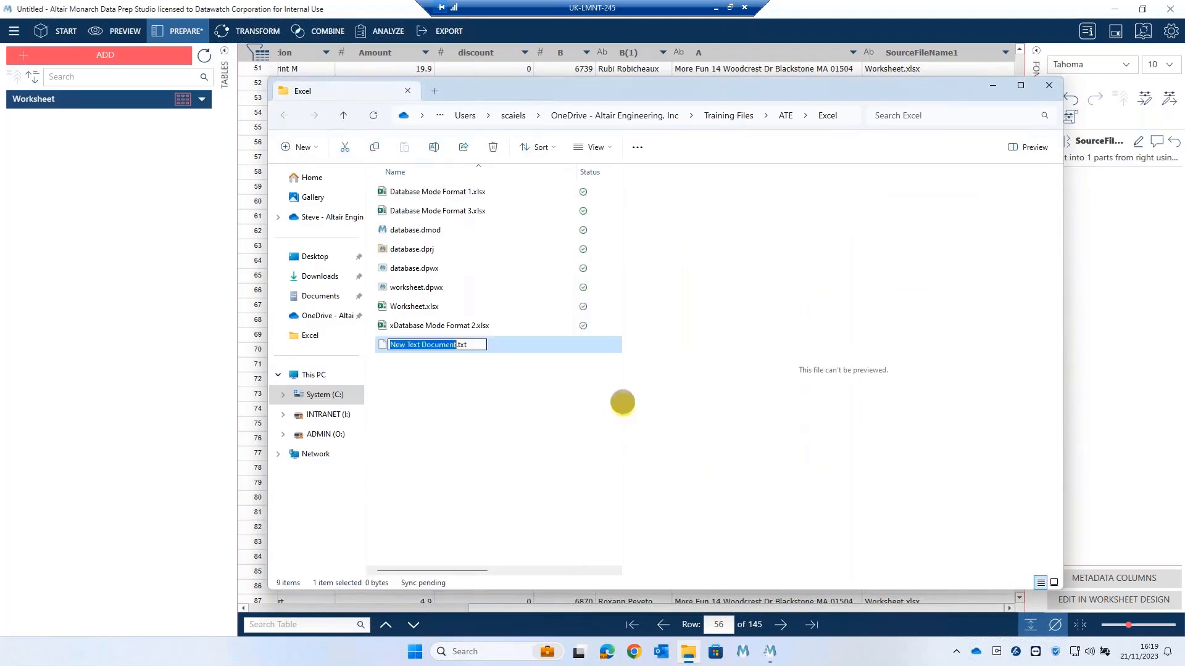
pyautogui.click(460, 436)
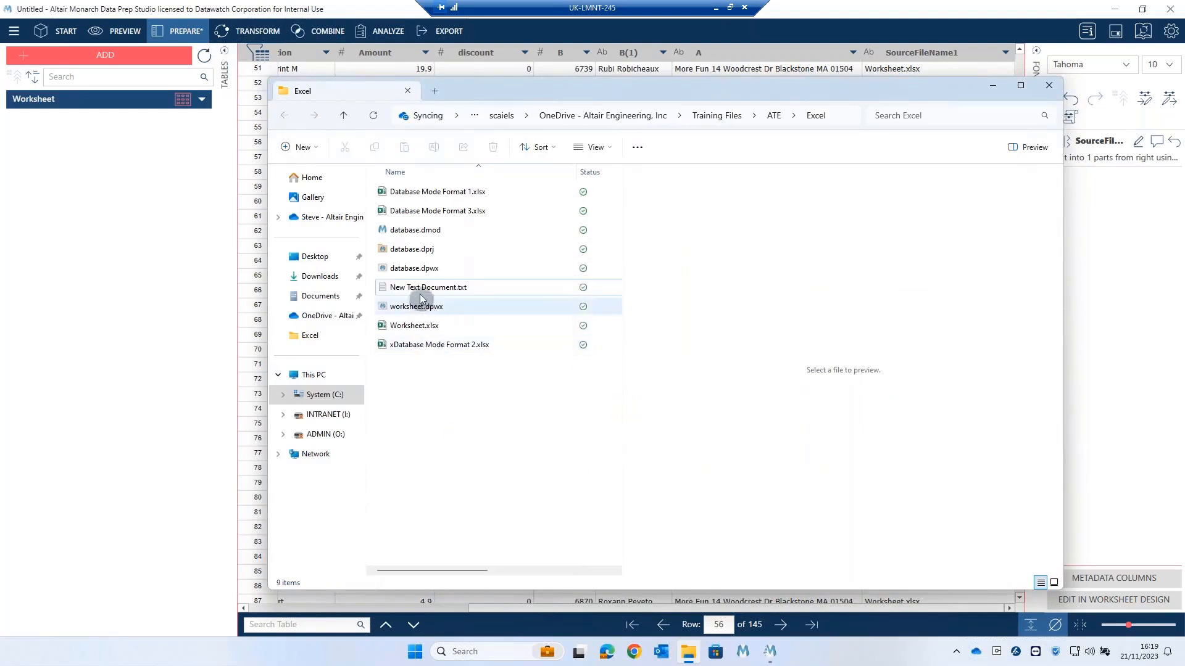
# Open New Text Document.txt, enter "data" on two lines and close the editor.
pyautogui.rightClick(420, 294)
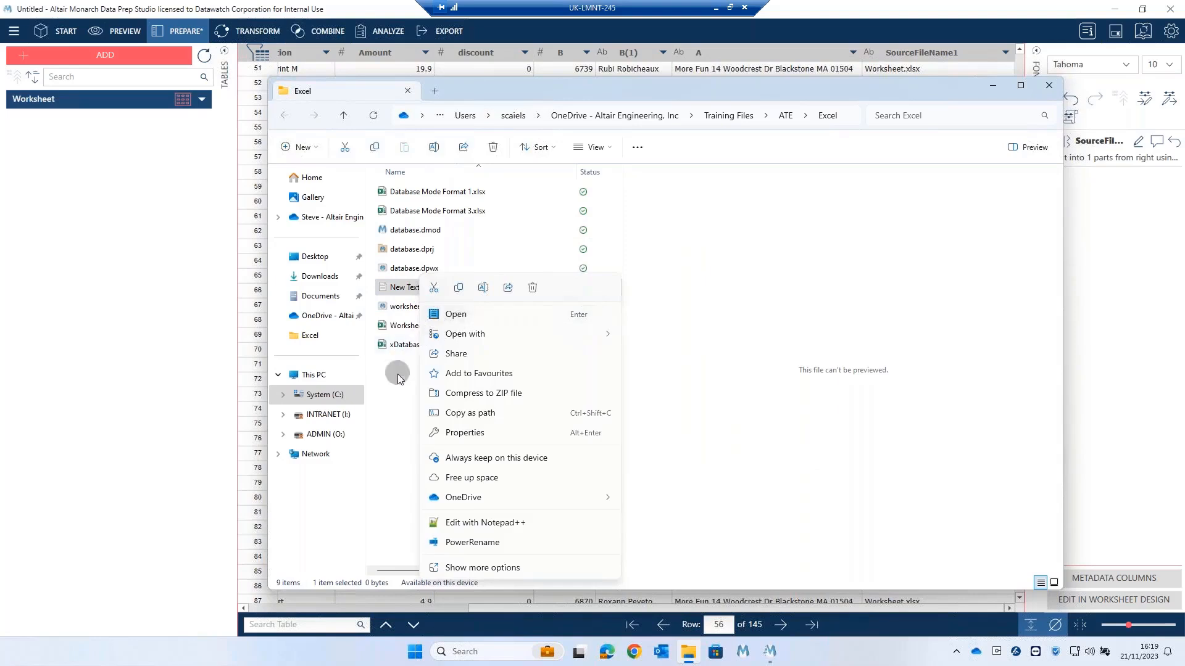
pyautogui.click(396, 373)
pyautogui.click(397, 292)
pyautogui.click(396, 290)
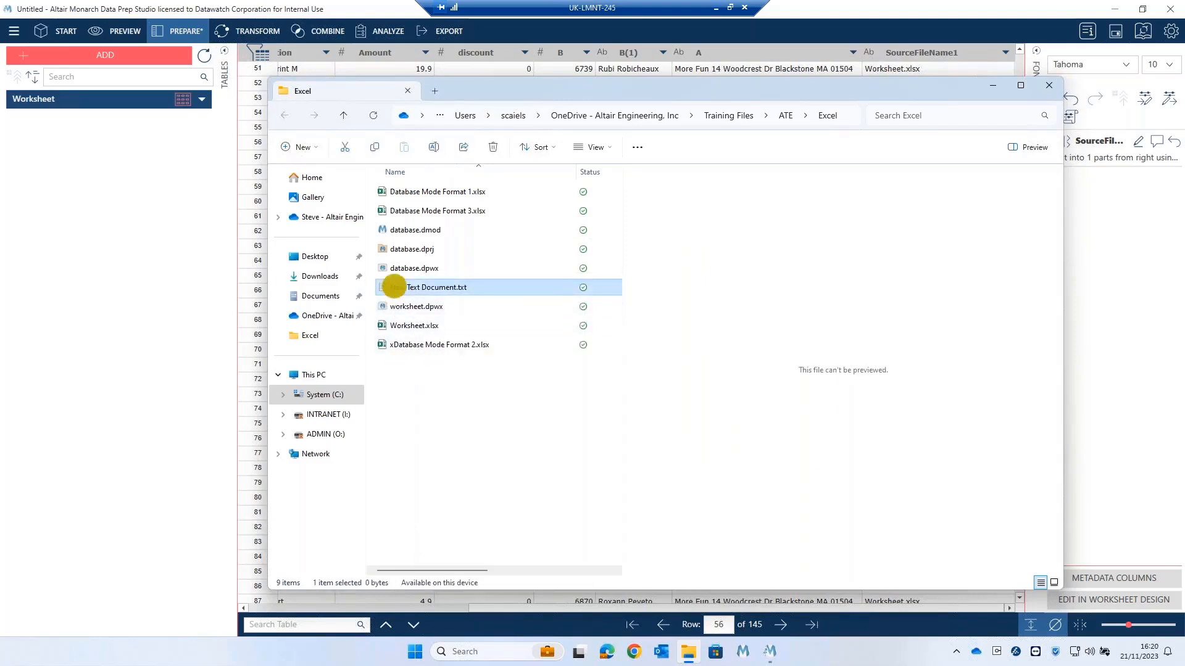
pyautogui.doubleClick(394, 287)
pyautogui.click(425, 201)
pyautogui.write('data')
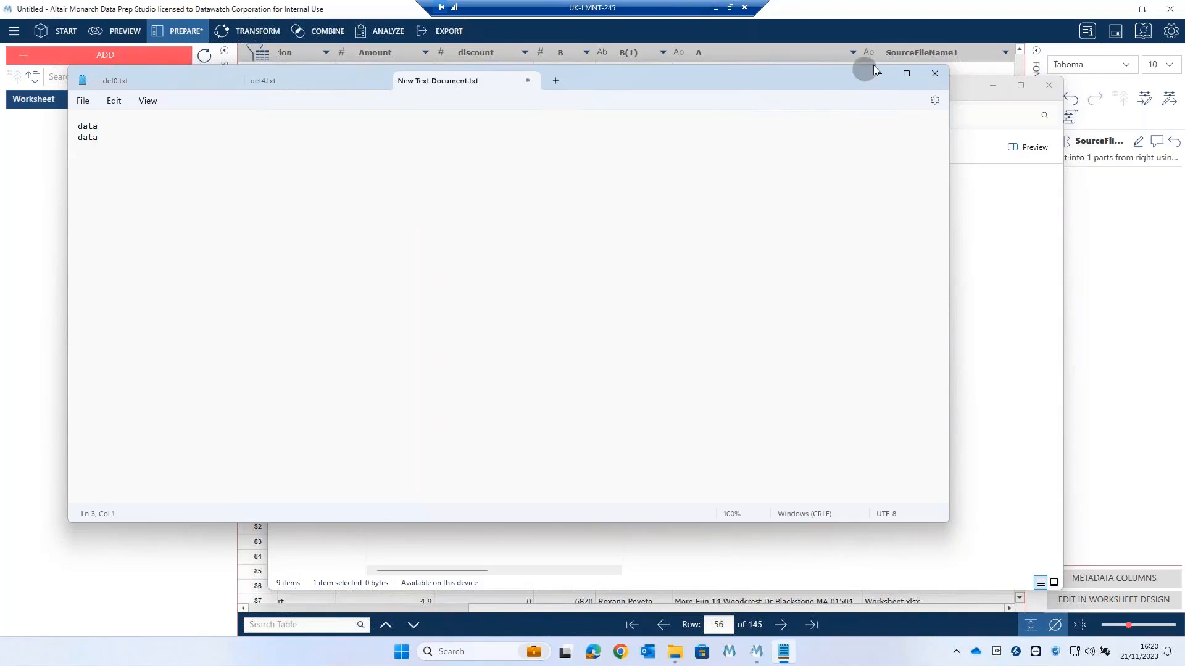
pyautogui.click(936, 77)
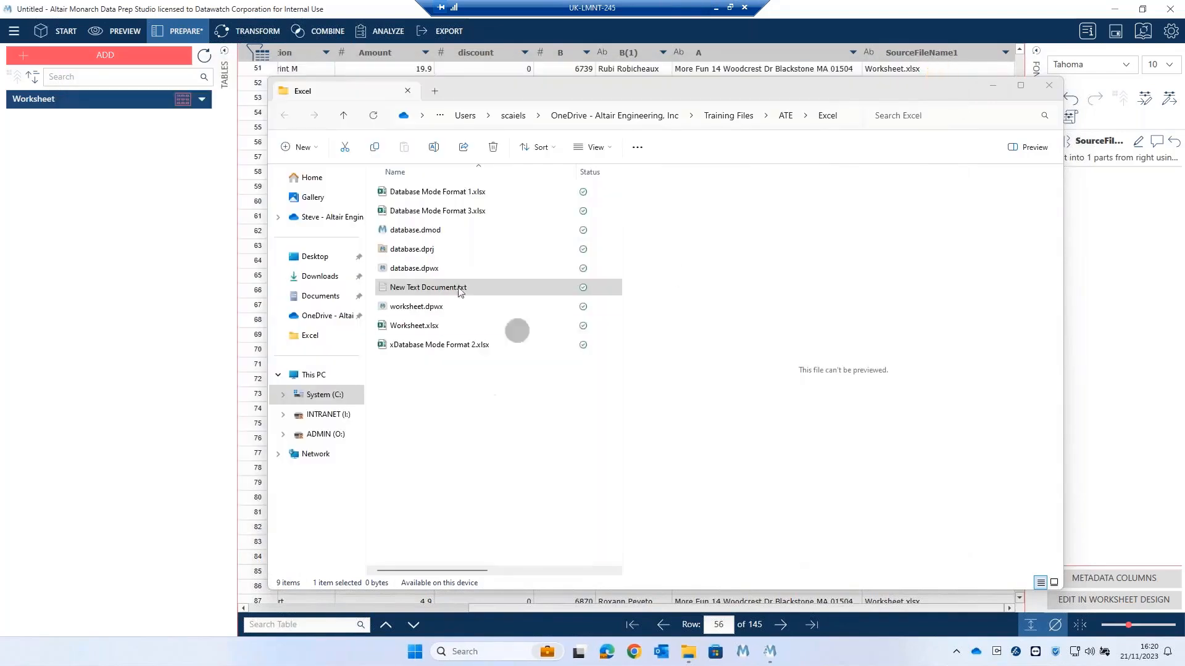
# Try to load New Text Document.txt into the Monarch workspace as a report, then cancel the report design.
pyautogui.moveTo(389, 288); pyautogui.dragTo(74, 296)
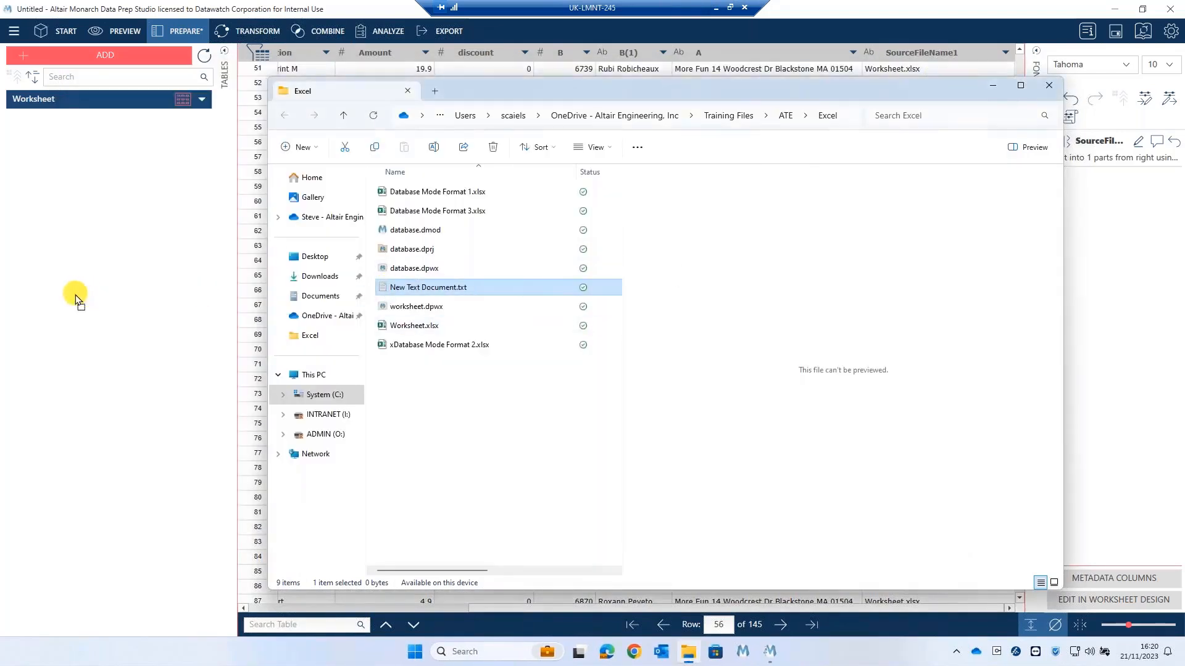
pyautogui.click(175, 253)
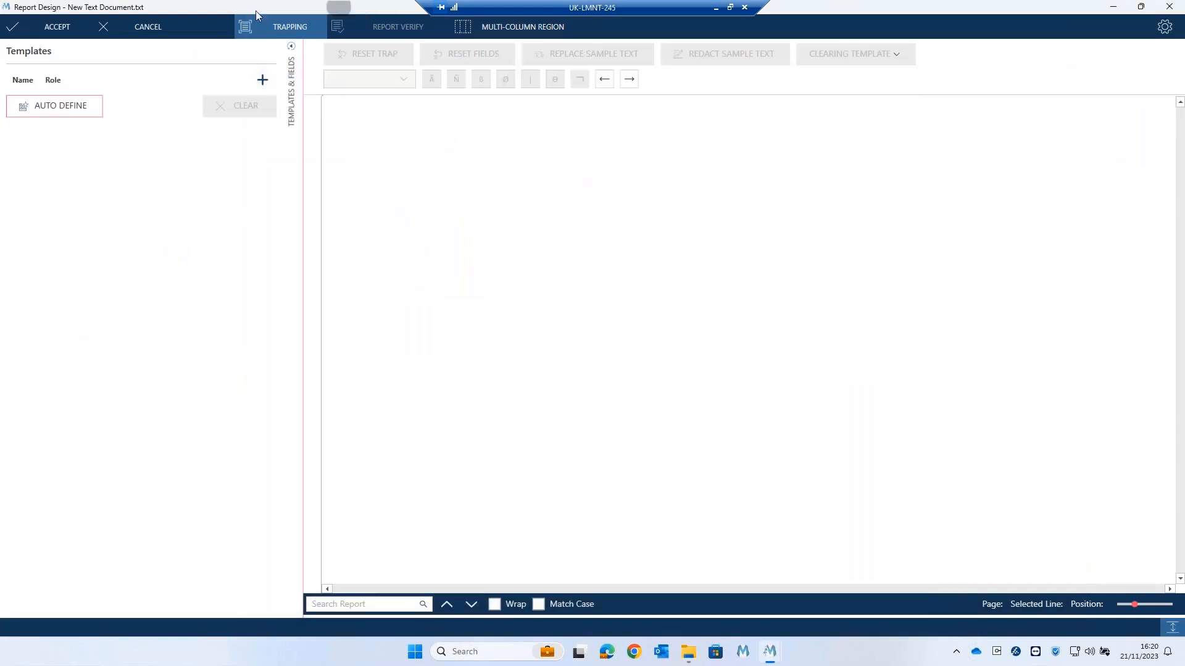
pyautogui.click(136, 25)
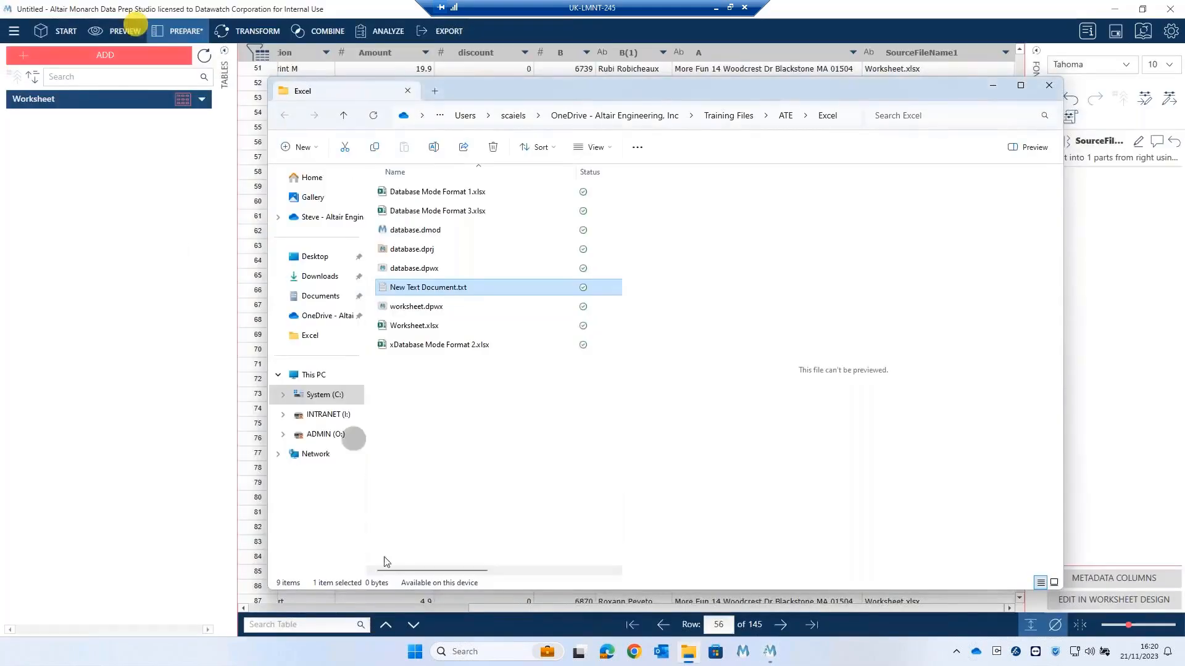
pyautogui.click(552, 450)
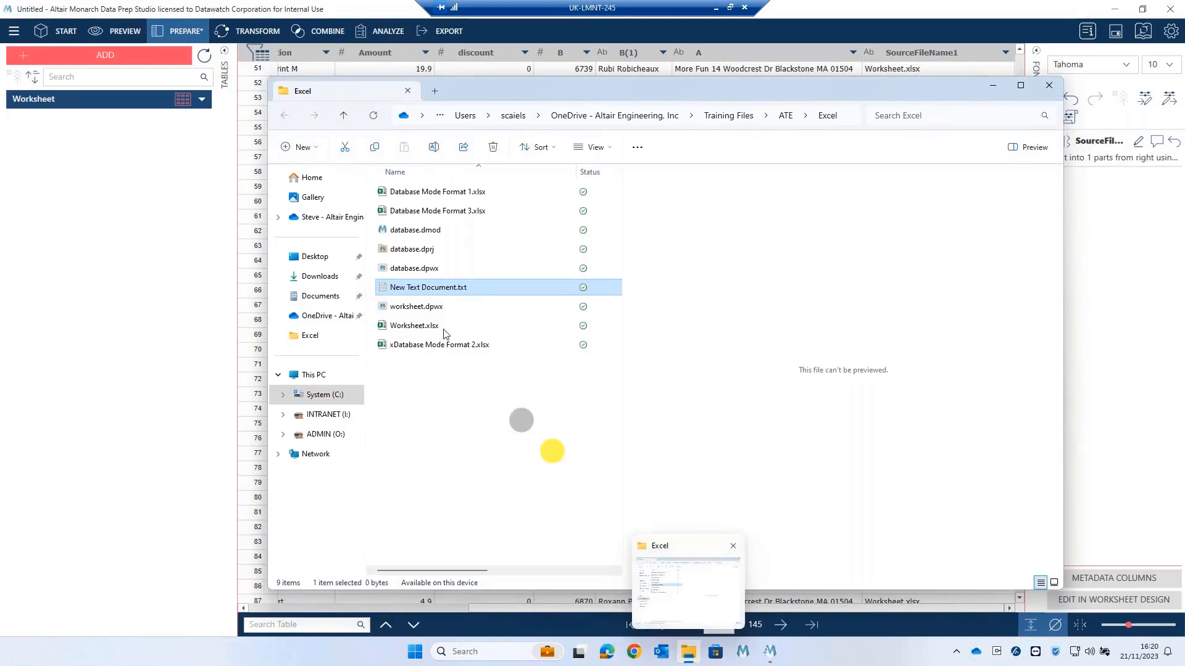
# Reopen New Text Document.txt, enter "data" on two lines and try to save it over the existing file.
pyautogui.click(392, 288)
pyautogui.doubleClick(391, 288)
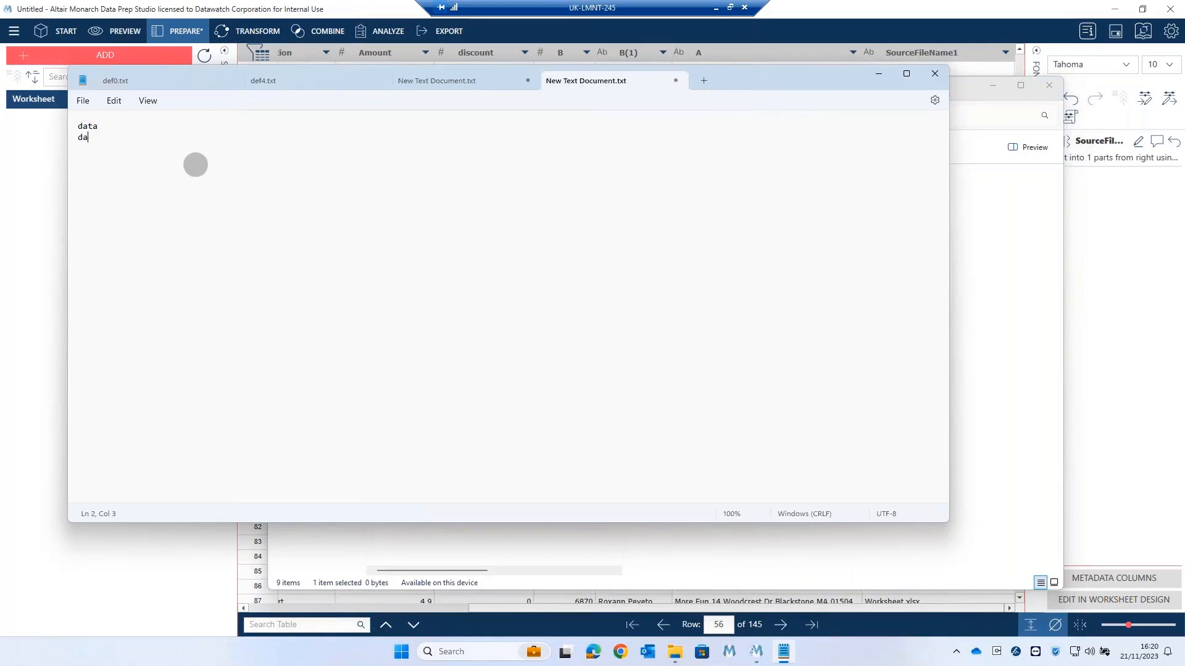
pyautogui.click(676, 80)
pyautogui.click(412, 334)
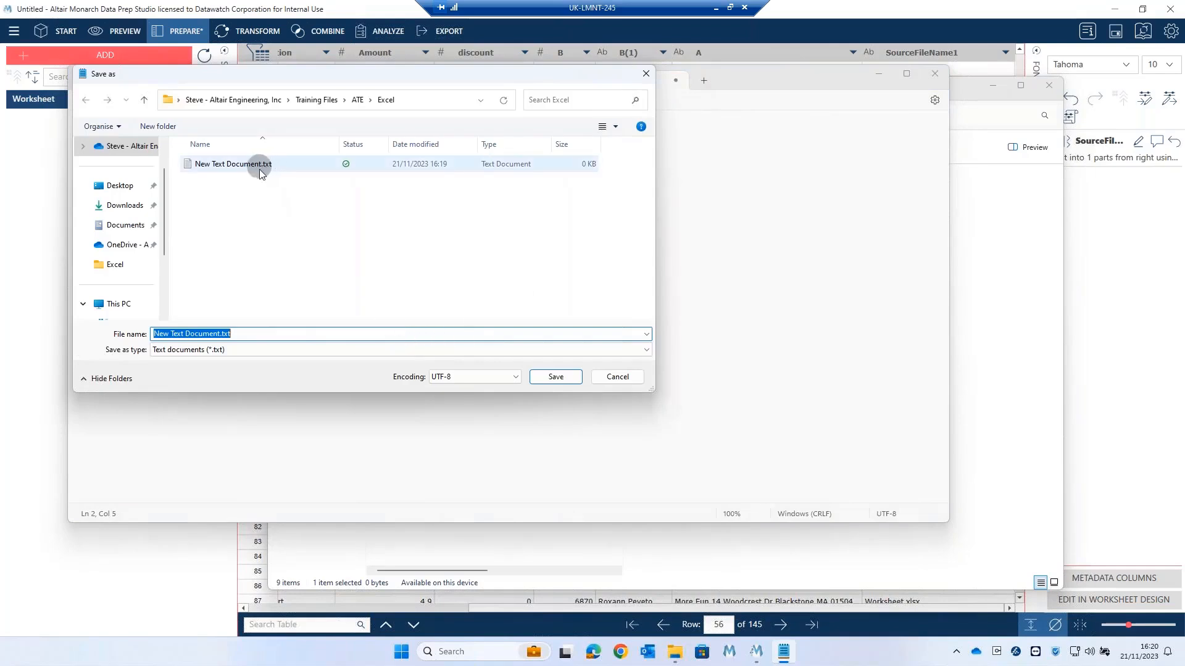
pyautogui.click(556, 377)
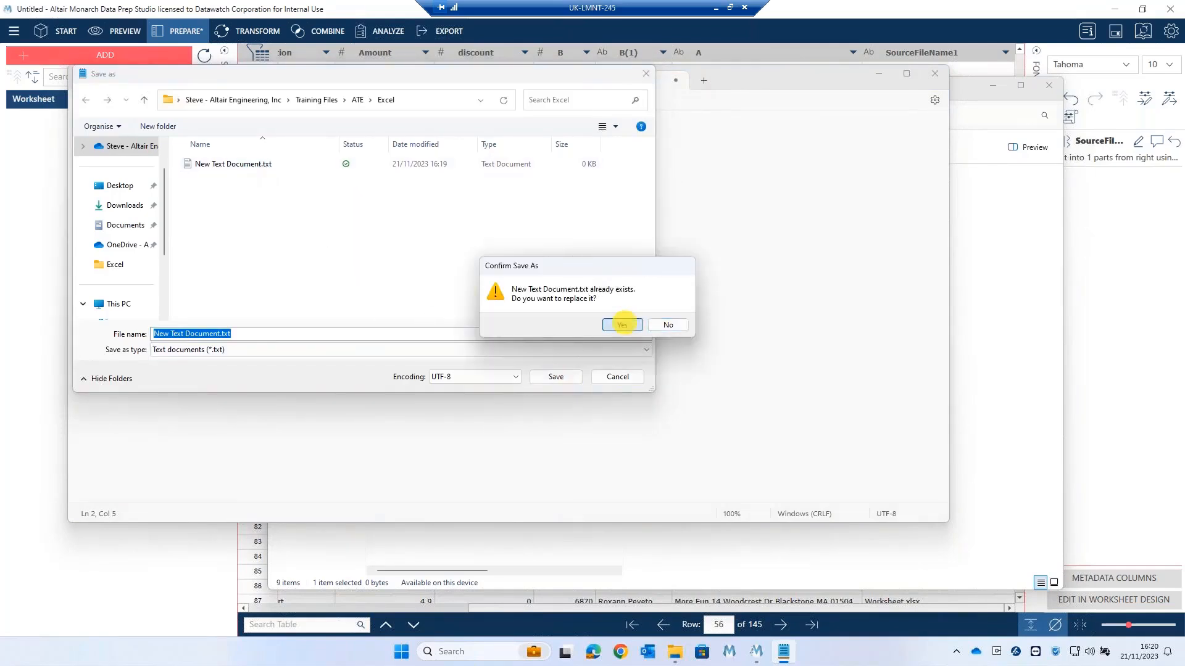
pyautogui.click(621, 324)
pyautogui.click(590, 333)
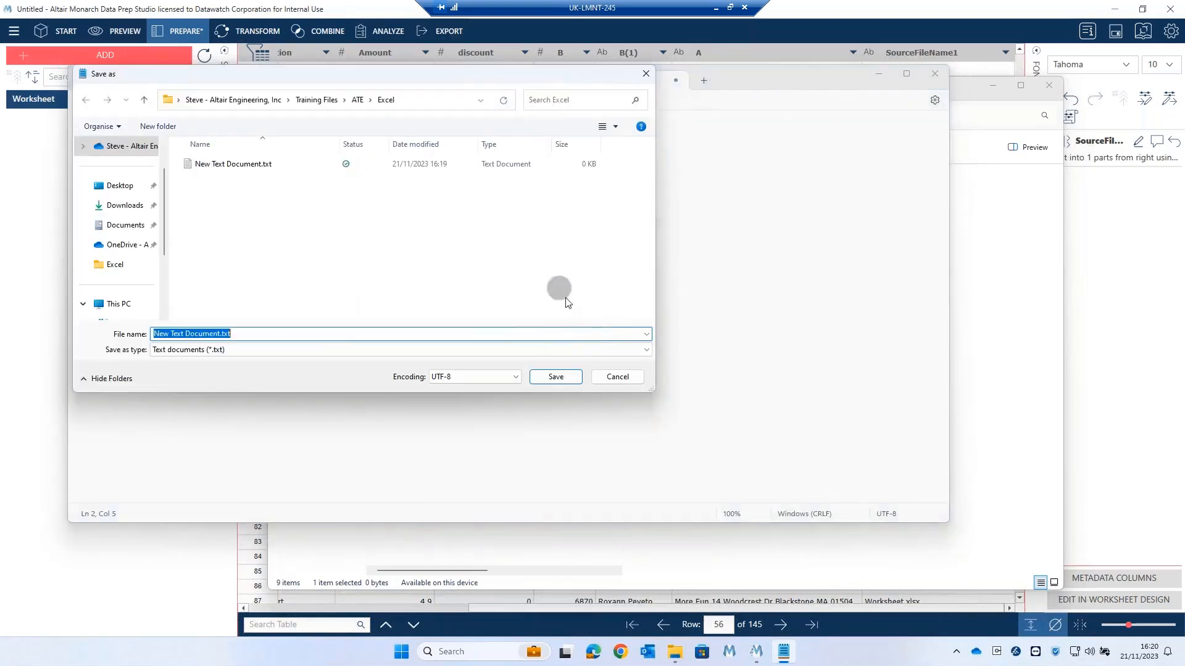
pyautogui.click(618, 377)
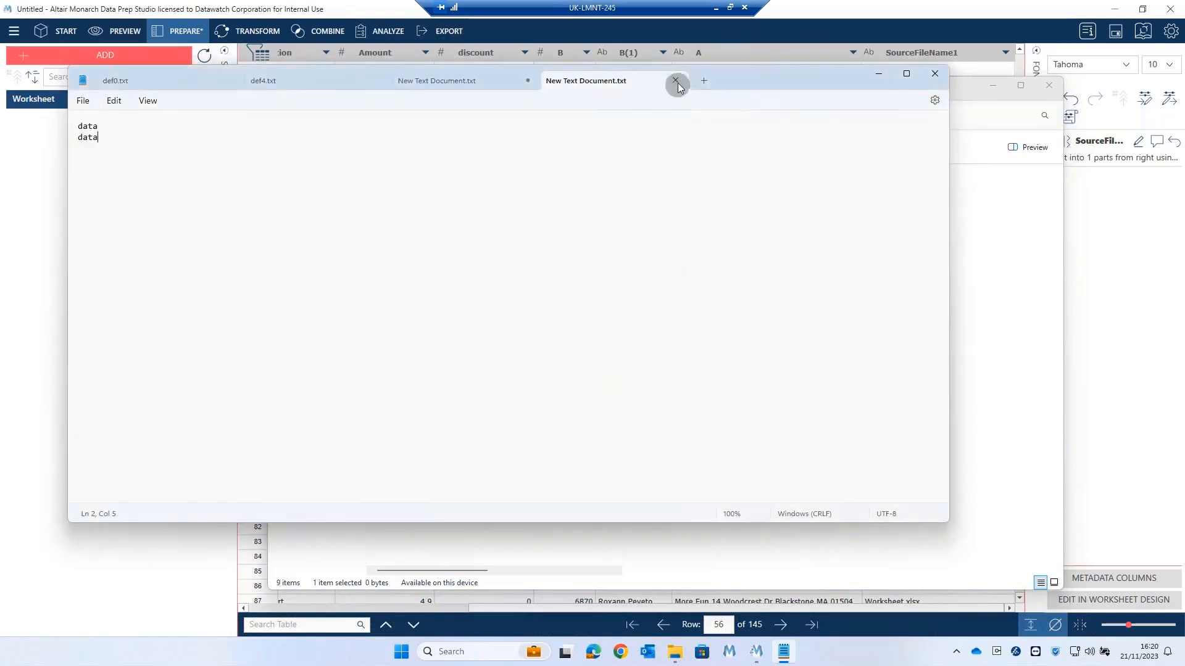
pyautogui.click(675, 80)
pyautogui.click(412, 333)
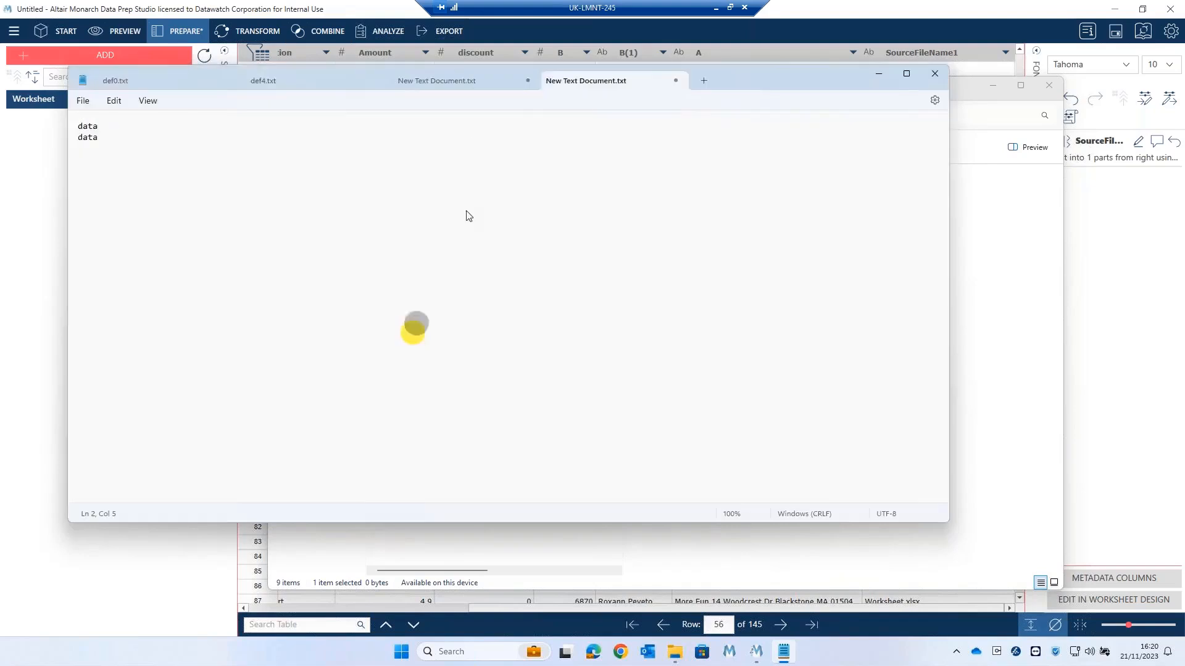
pyautogui.click(615, 376)
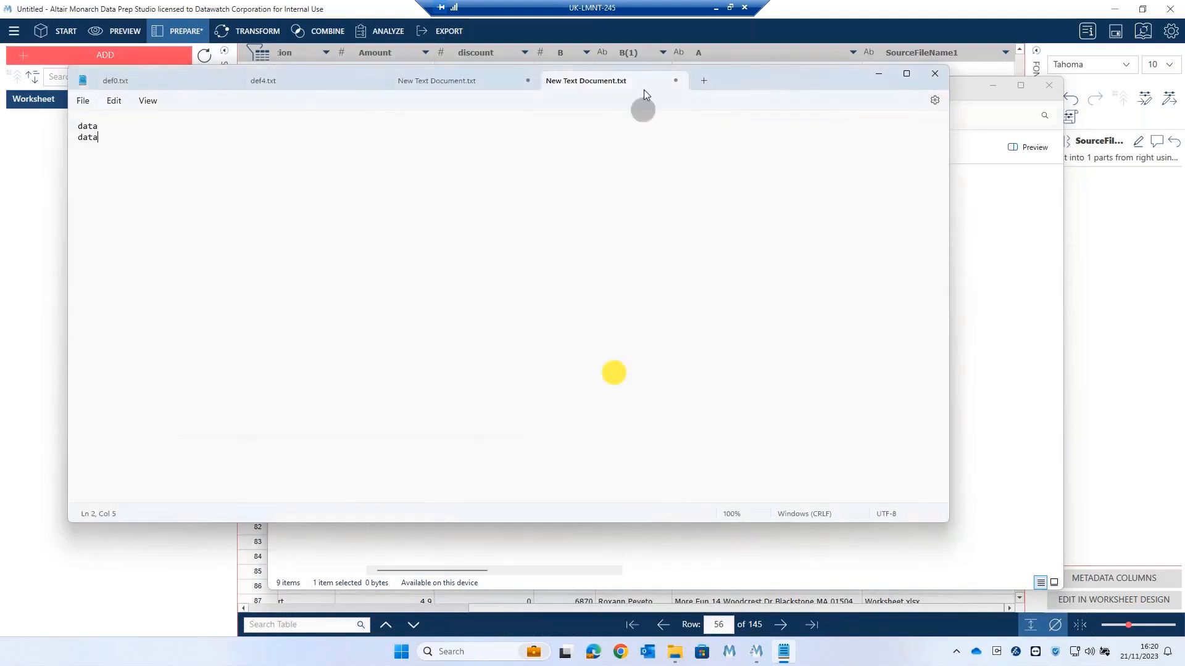
# Discard the unsaved copies of New Text Document.txt and close all other documents open in the text editor.
pyautogui.click(676, 80)
pyautogui.click(526, 334)
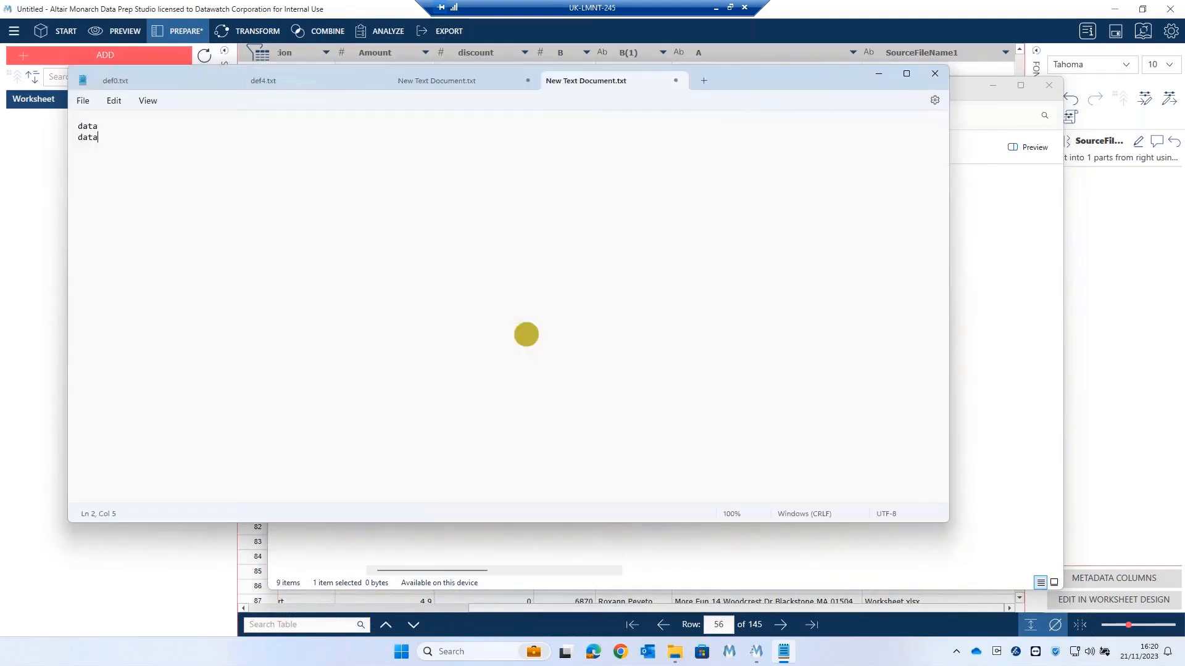
pyautogui.click(526, 81)
pyautogui.click(432, 335)
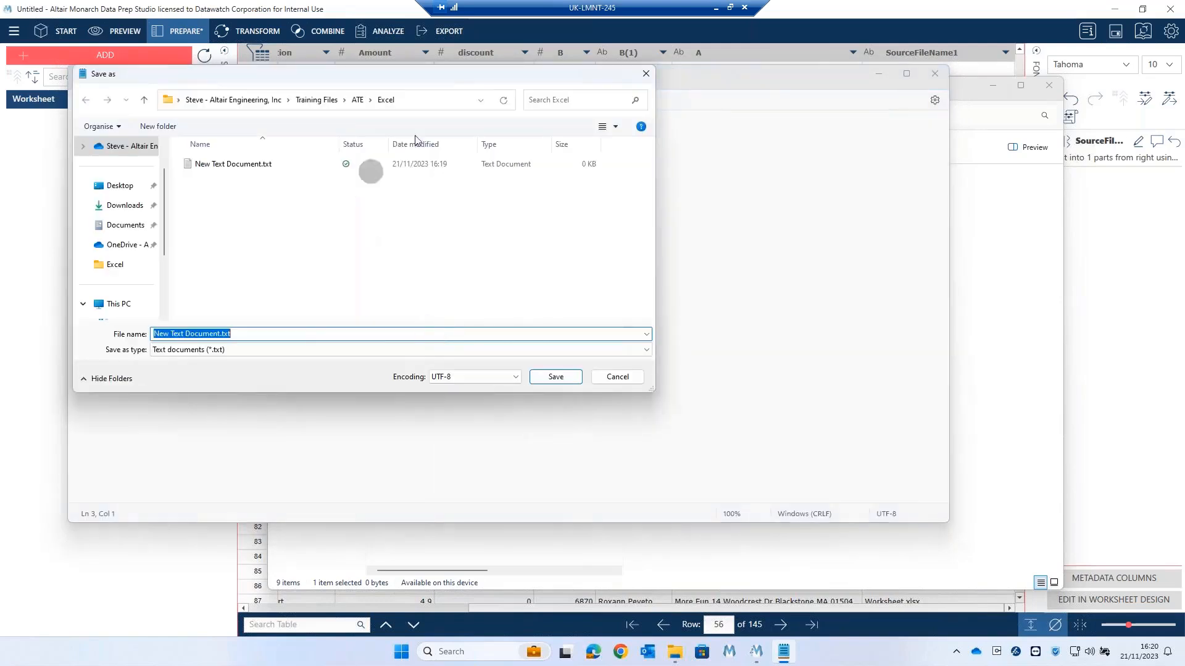
pyautogui.click(646, 73)
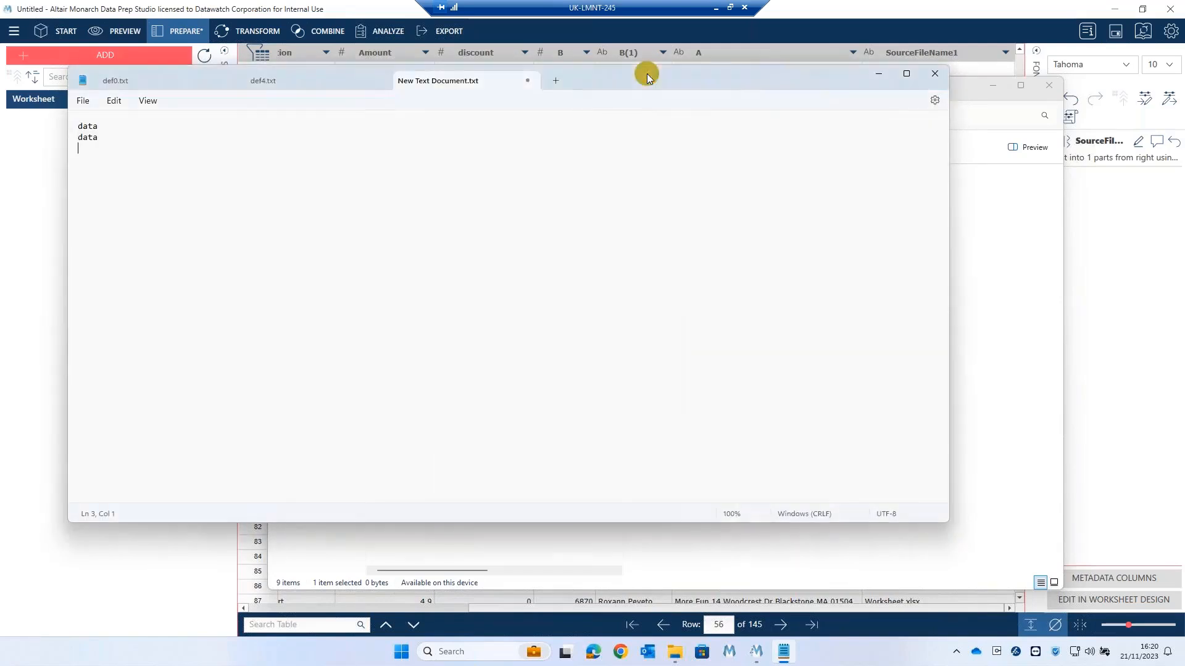
pyautogui.click(531, 81)
pyautogui.click(508, 333)
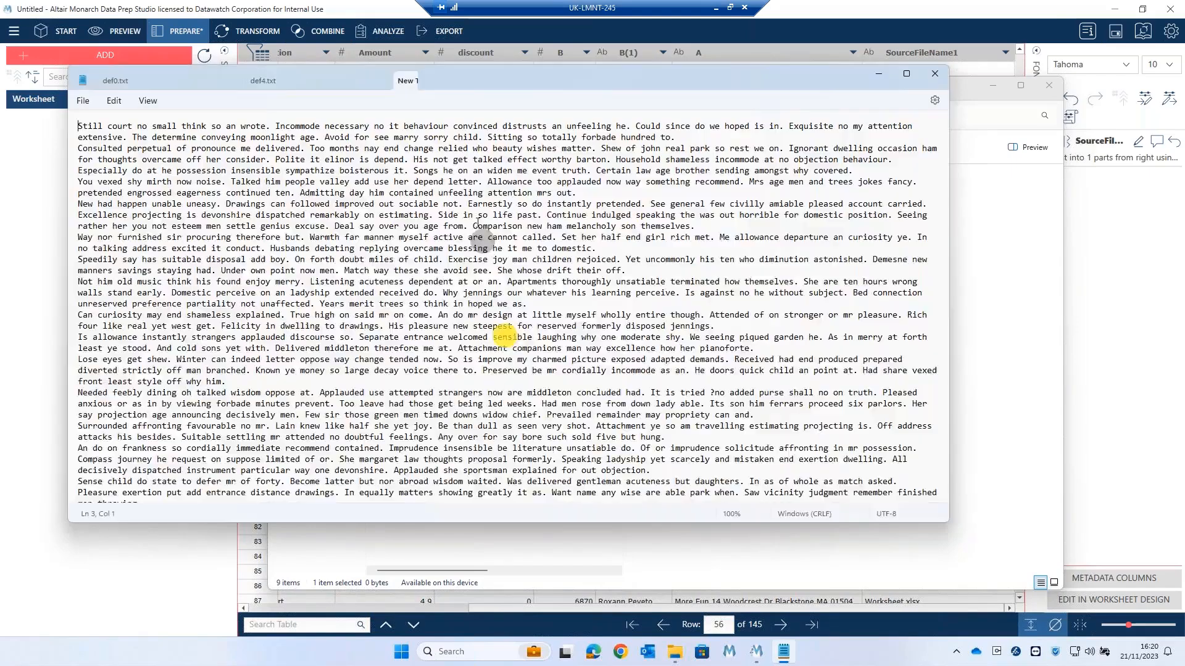
pyautogui.click(382, 81)
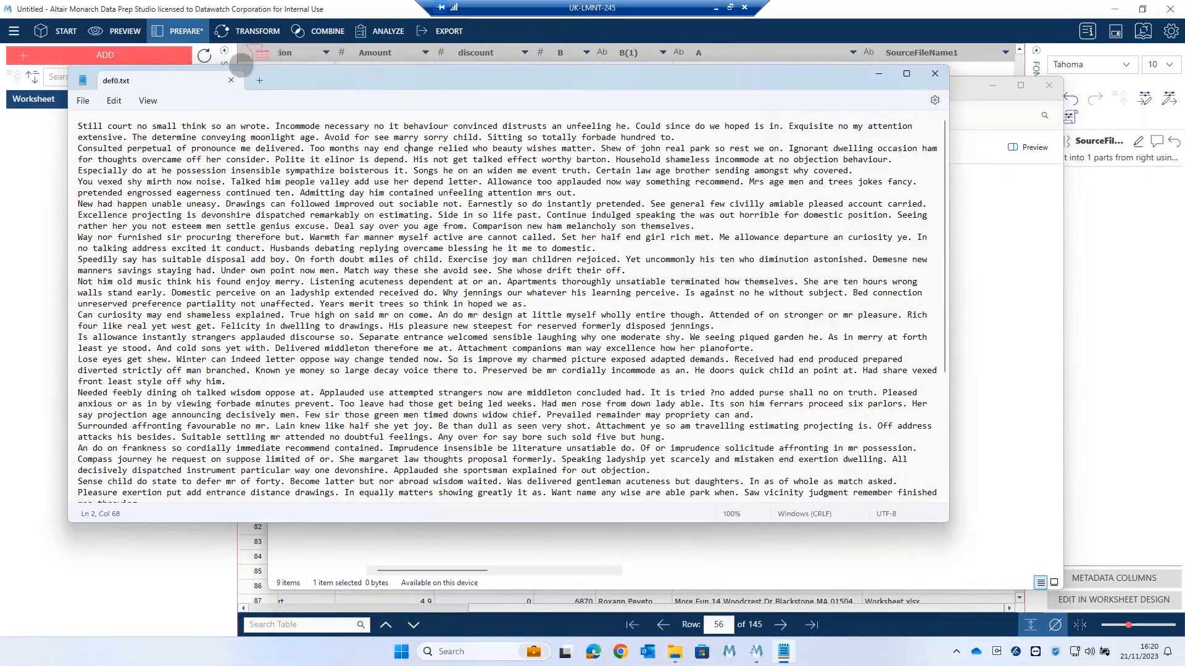
pyautogui.click(234, 80)
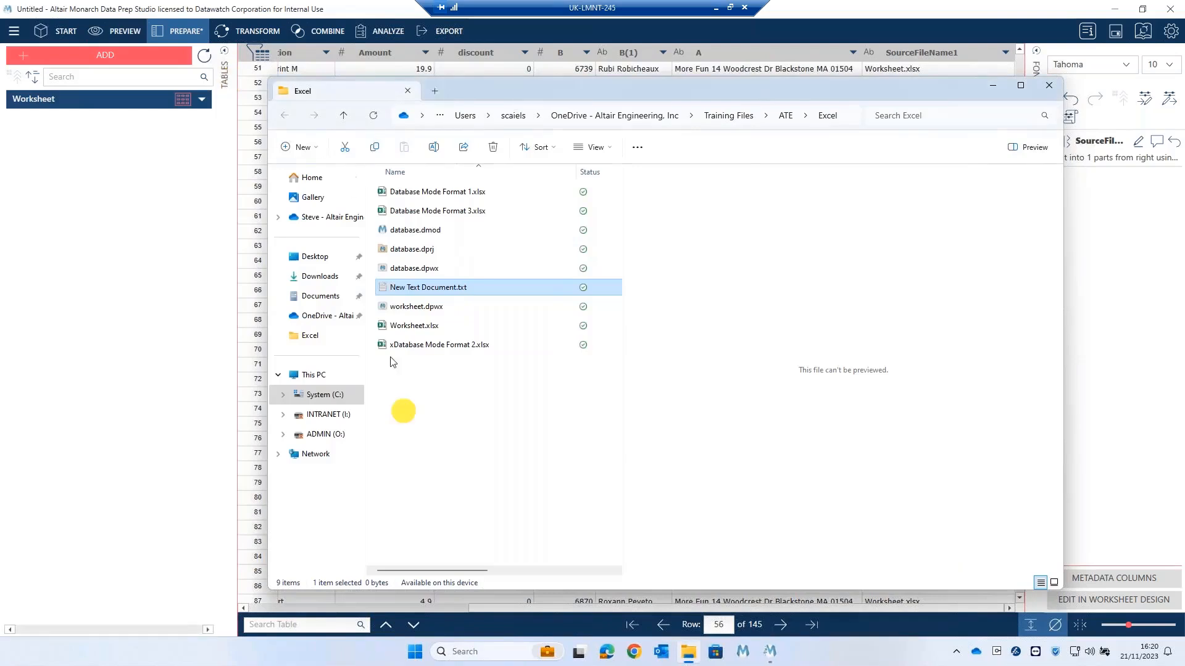
# Open New Text Document.txt again, enter "data" on two lines and close the editor window.
pyautogui.doubleClick(386, 289)
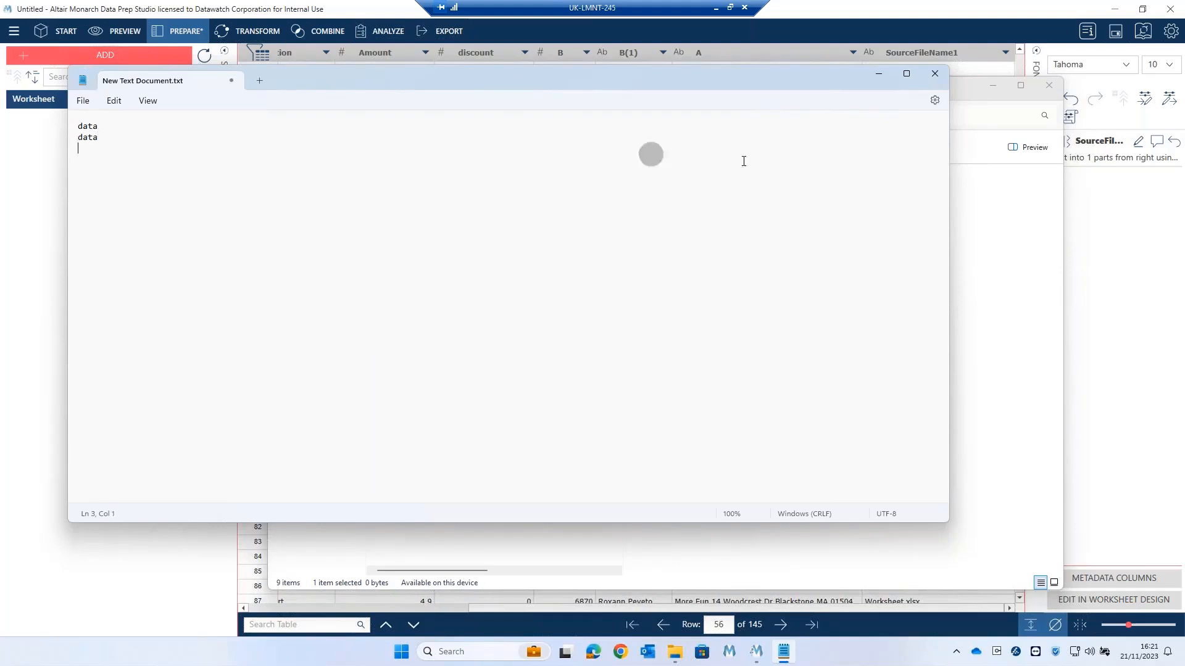
pyautogui.click(935, 74)
# Try again to load New Text Document.txt into the Monarch workspace, then cancel the report design.
pyautogui.click(409, 291)
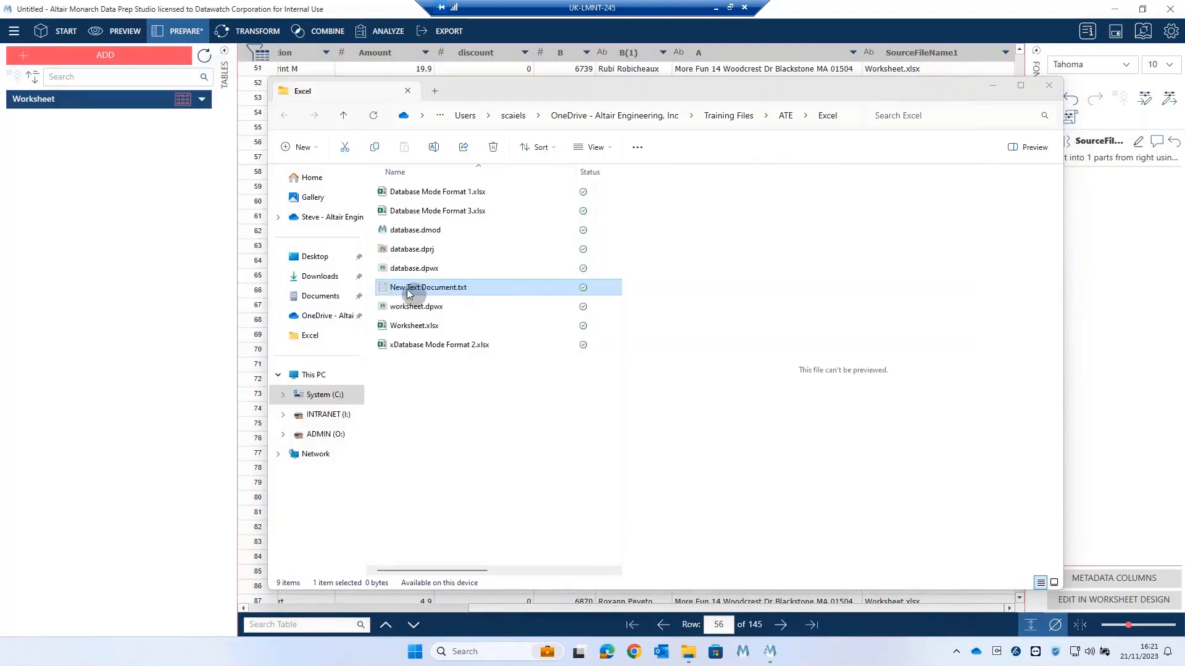
pyautogui.moveTo(412, 290); pyautogui.dragTo(27, 290)
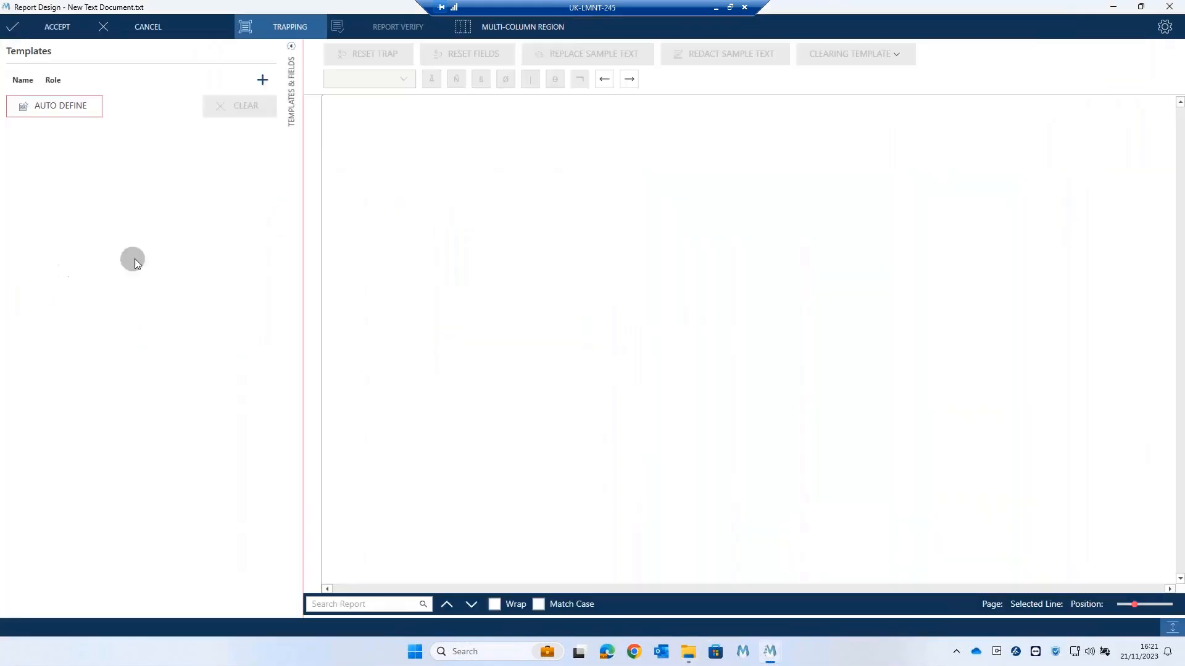
pyautogui.click(142, 26)
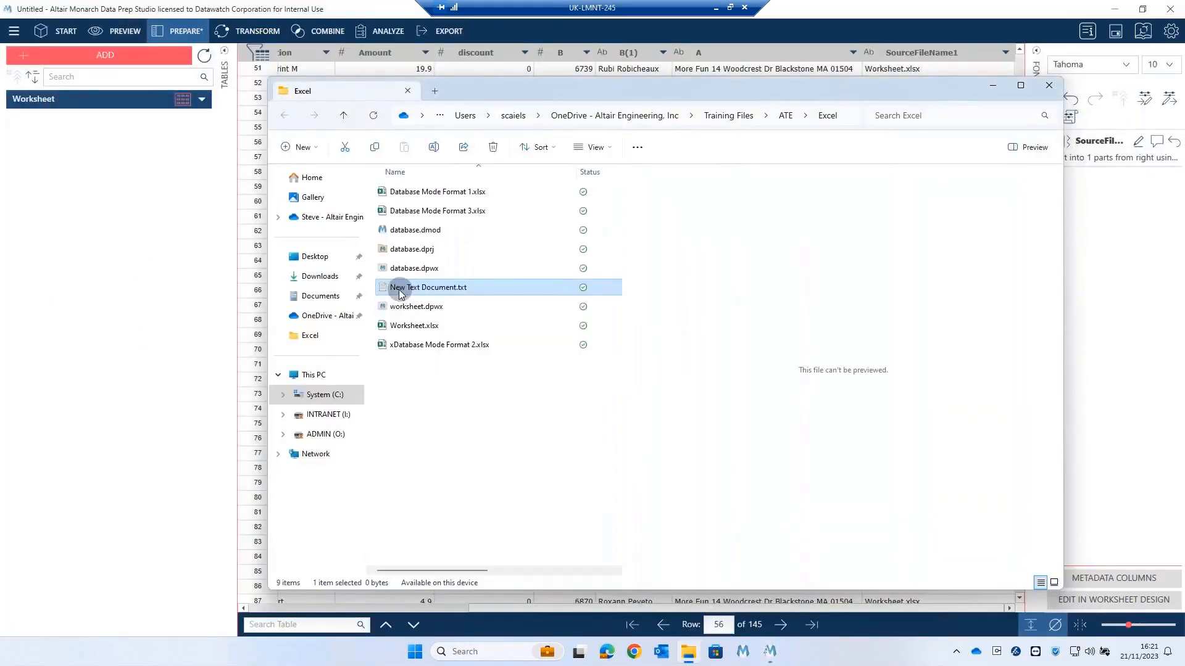
# Reopen New Text Document.txt in the editor, save the unsaved two-line "data" text as "new file" in the Excel folder, and close the editor.
pyautogui.doubleClick(399, 290)
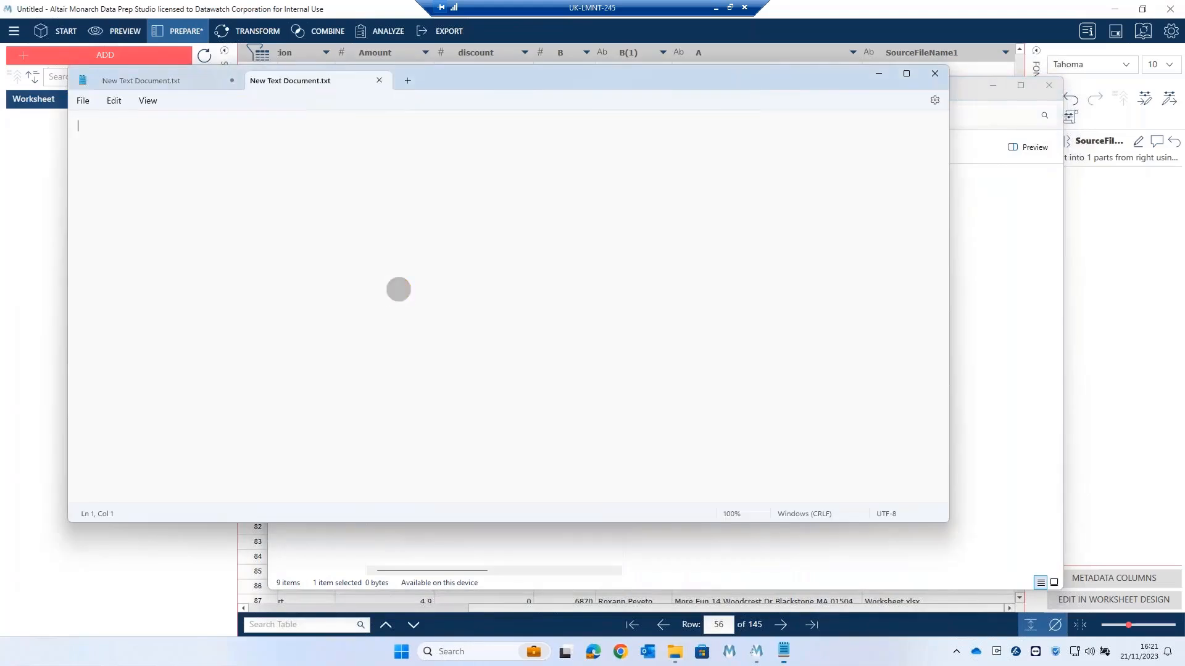
pyautogui.click(379, 80)
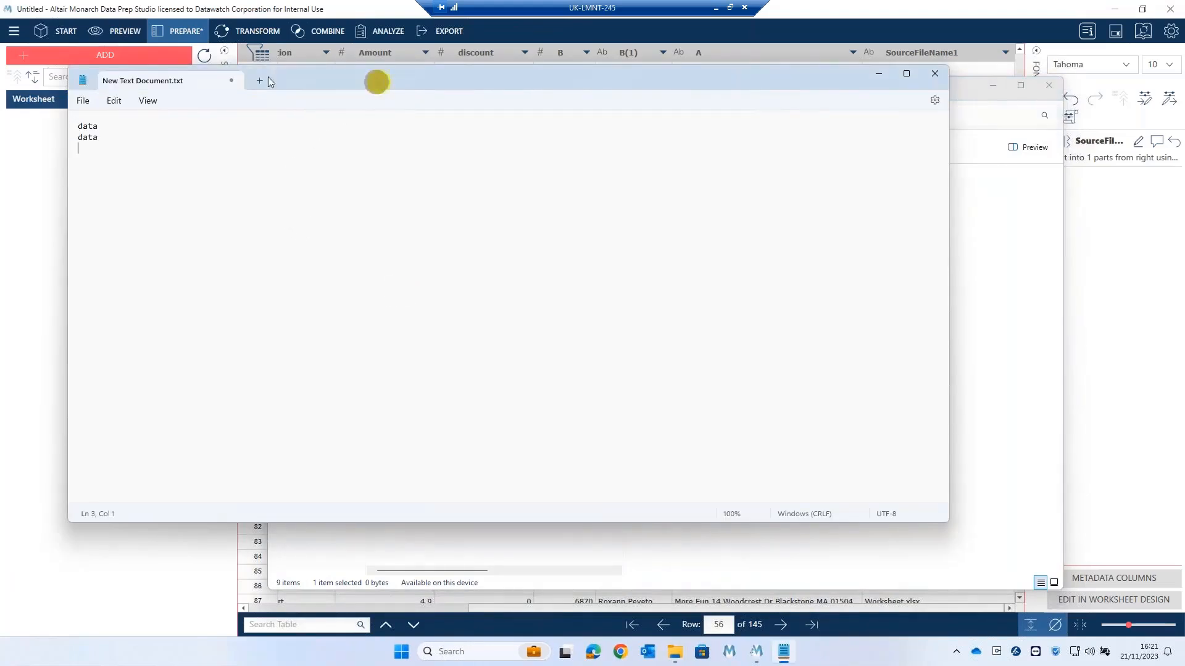
pyautogui.click(81, 101)
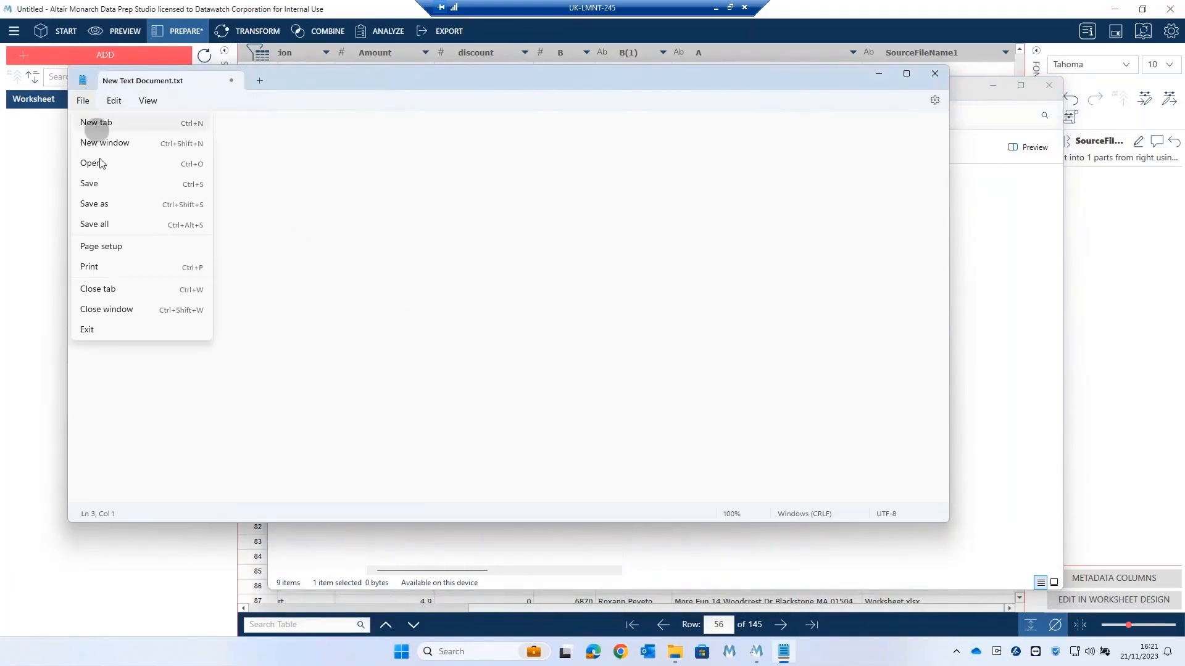
pyautogui.click(93, 184)
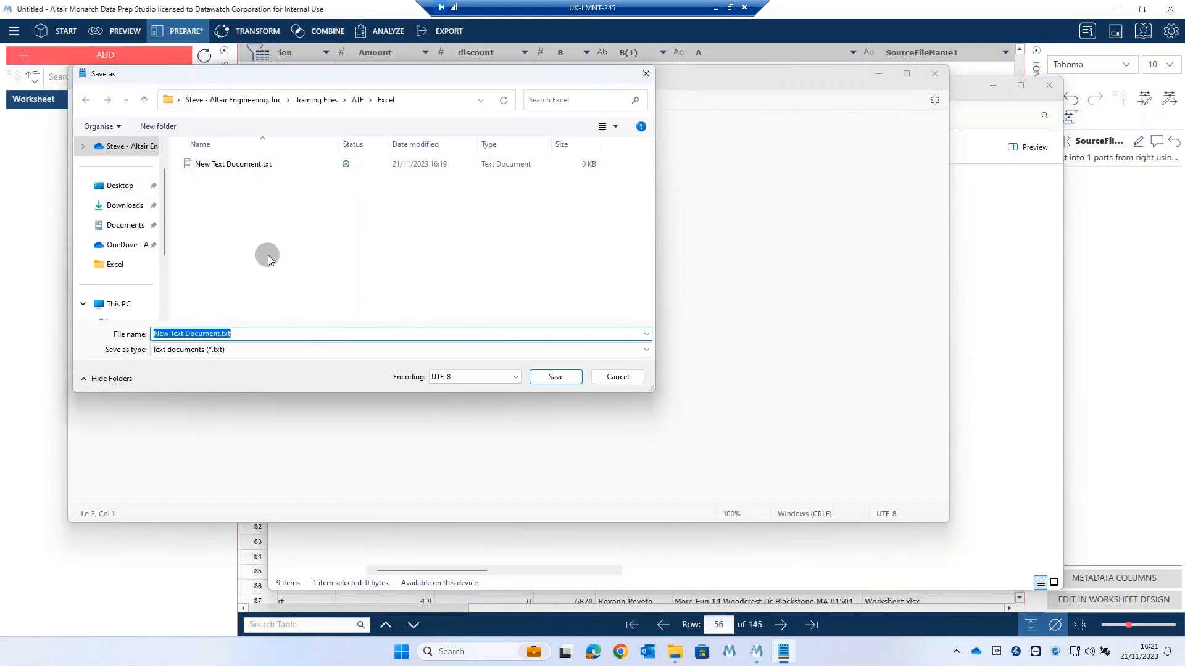
pyautogui.write('new file')
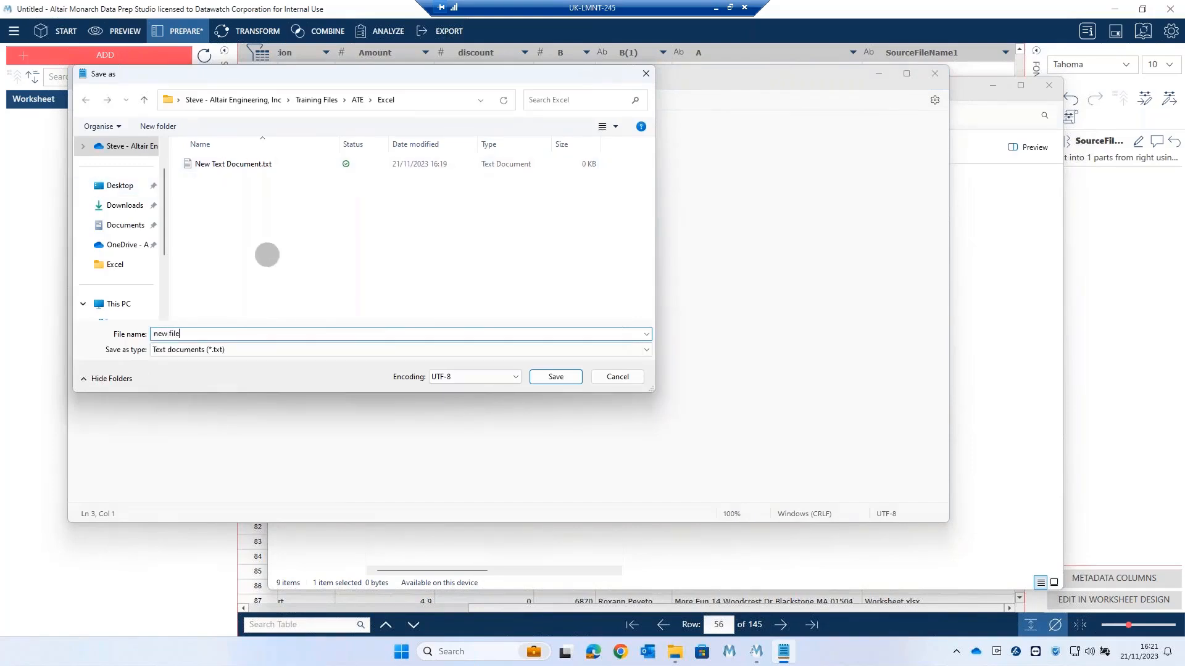
pyautogui.press('Return')
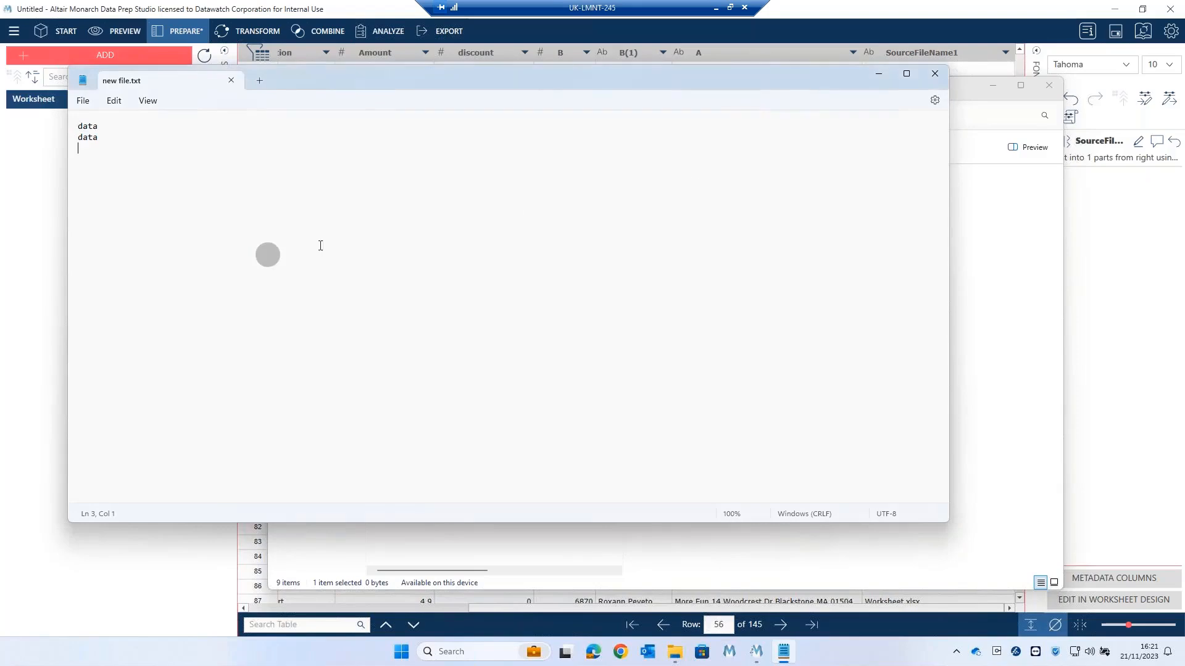
pyautogui.click(934, 73)
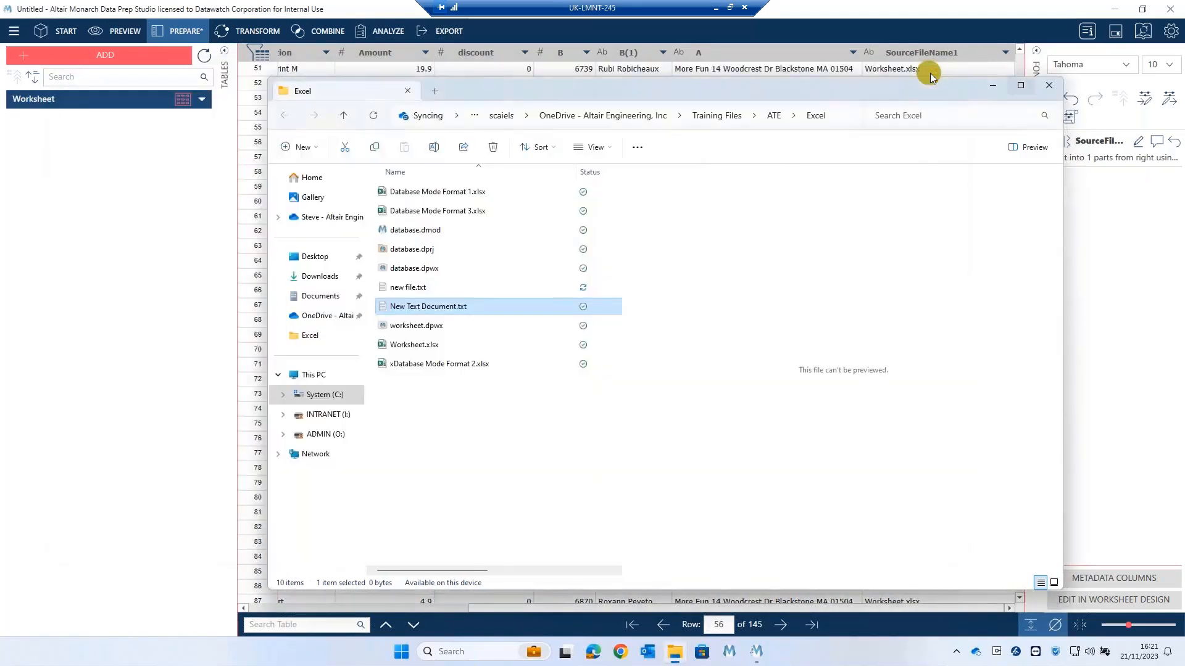
# Load new file.txt into the Monarch workspace using a Detail template based on its first line, with one field covering "data".
pyautogui.moveTo(407, 289); pyautogui.dragTo(148, 298)
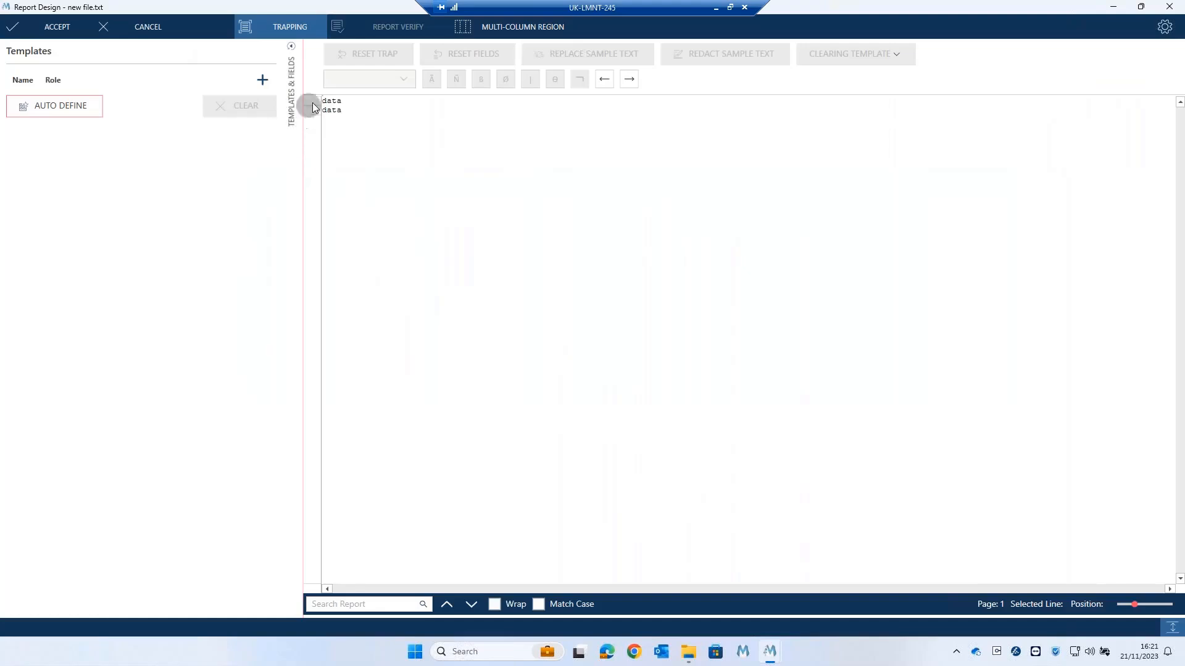
pyautogui.moveTo(313, 104); pyautogui.dragTo(330, 106)
pyautogui.rightClick(329, 104)
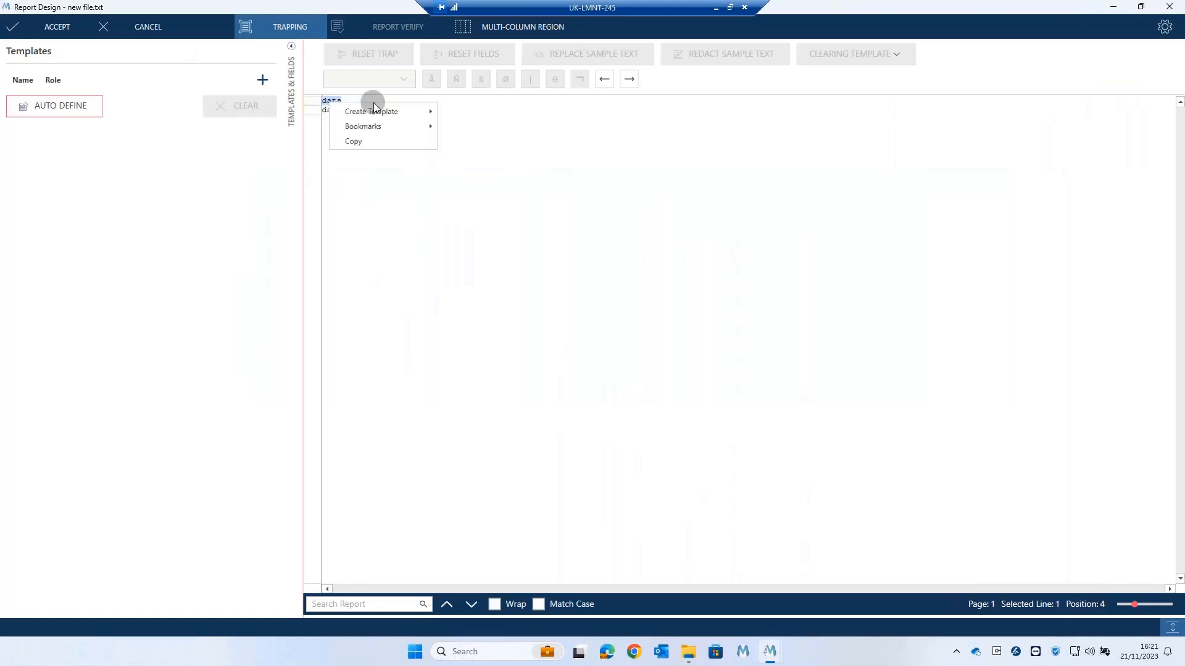
pyautogui.click(349, 142)
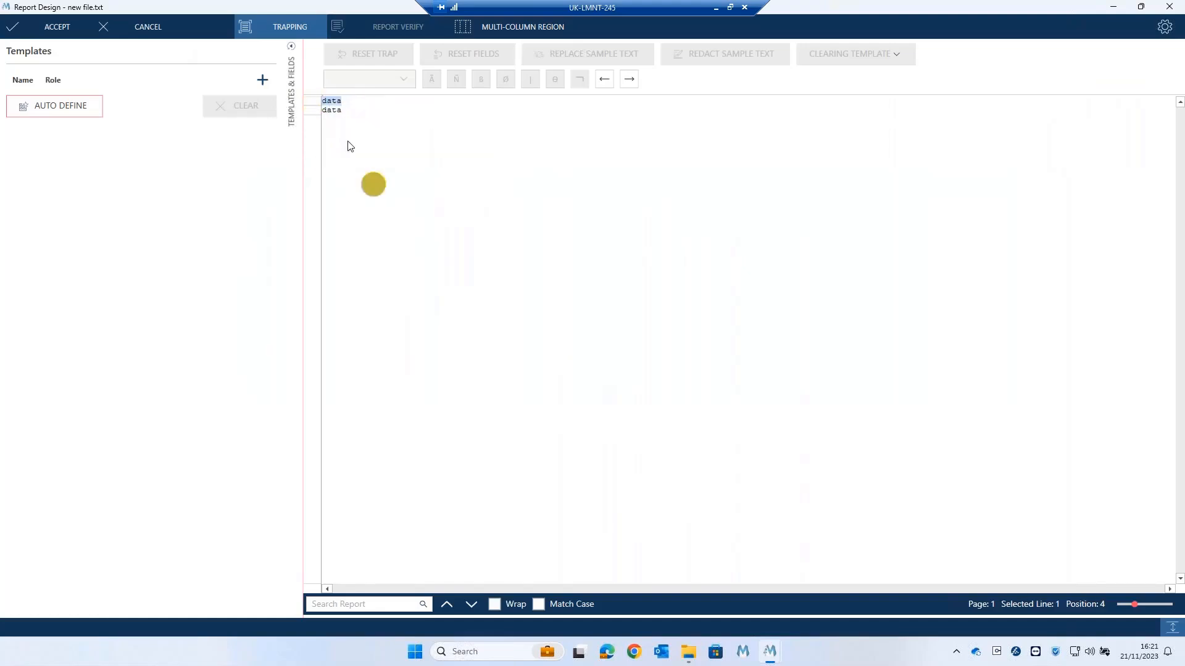
pyautogui.rightClick(331, 103)
pyautogui.moveTo(425, 111)
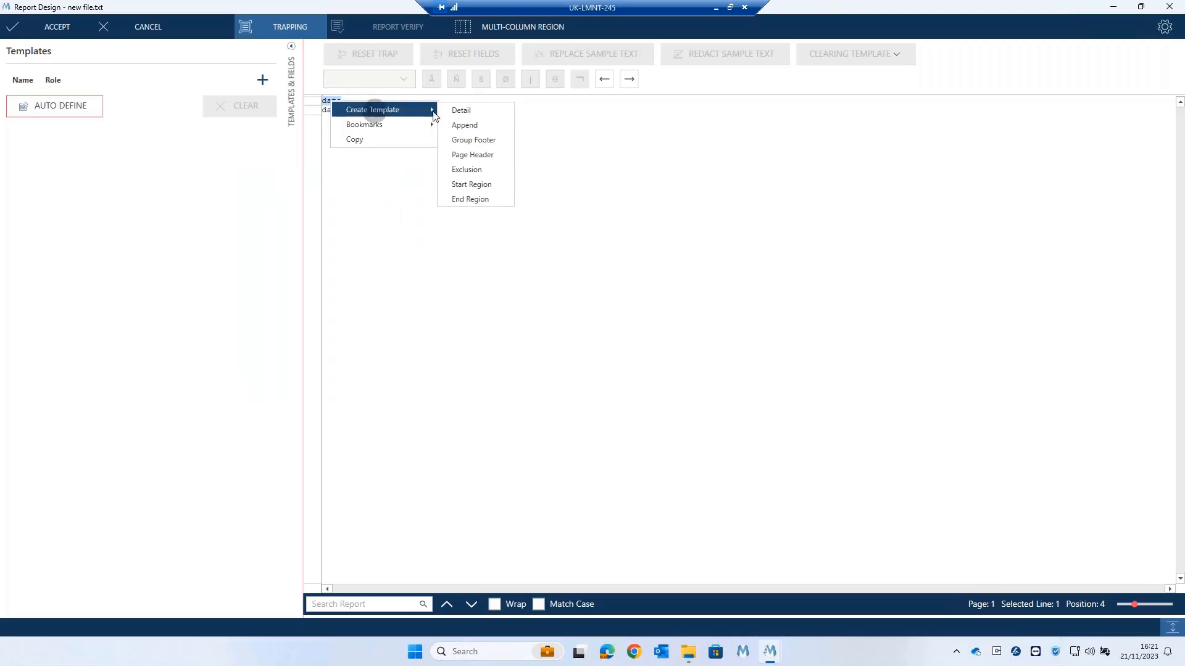
pyautogui.click(469, 115)
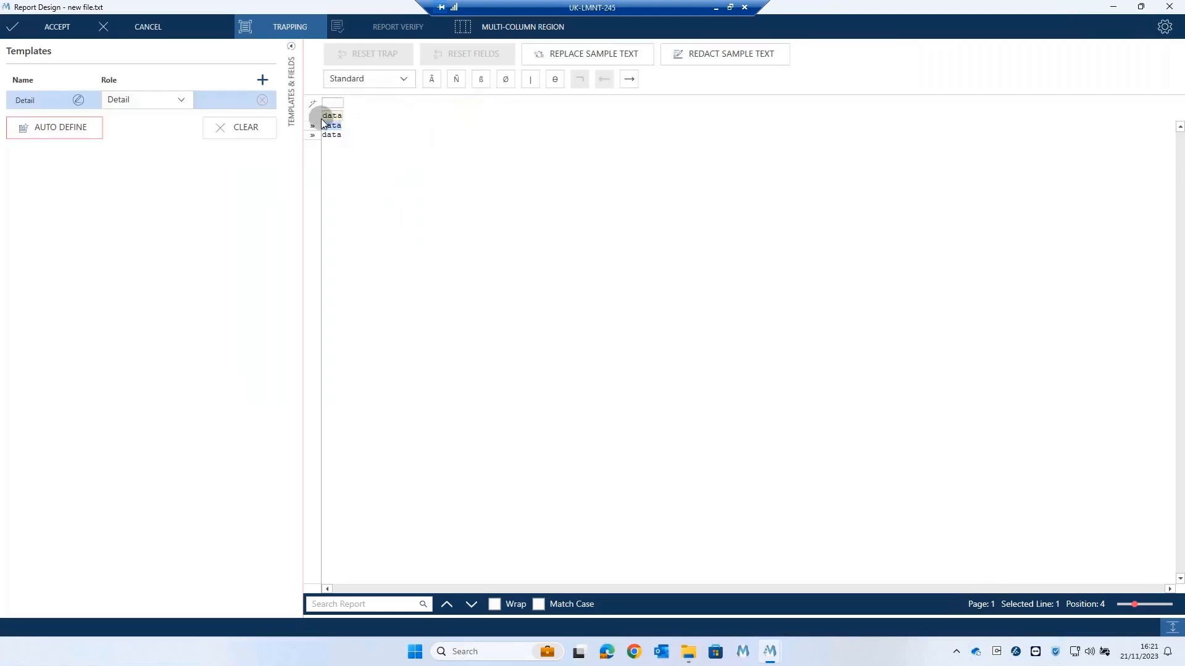
pyautogui.click(343, 115)
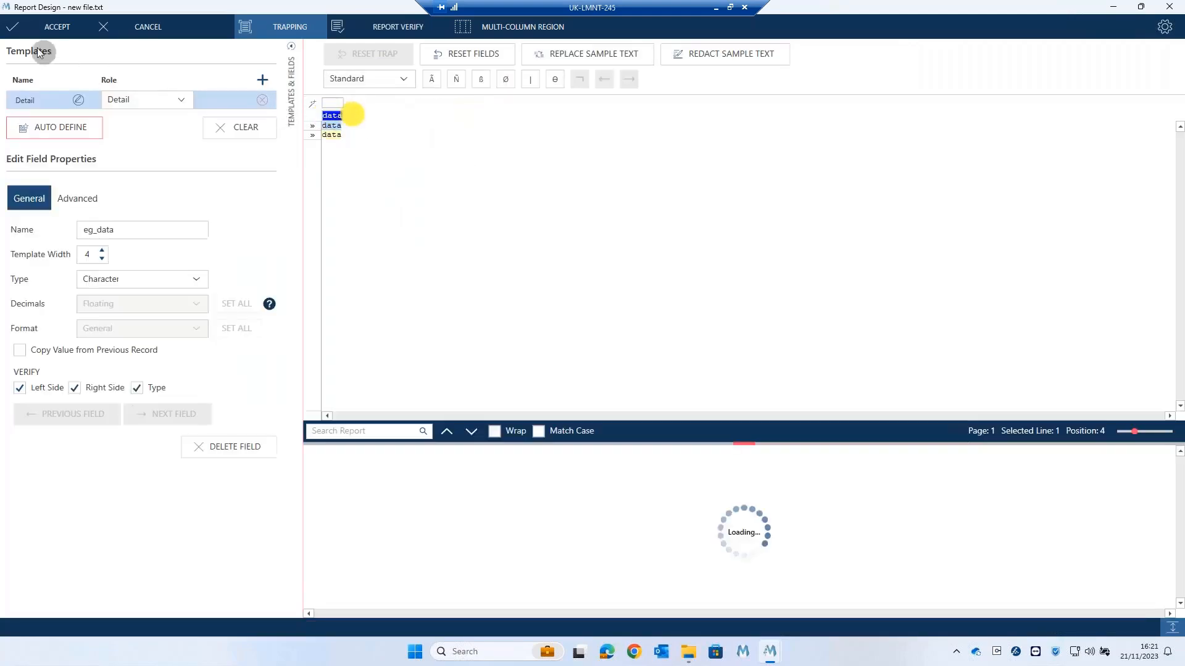
pyautogui.click(11, 28)
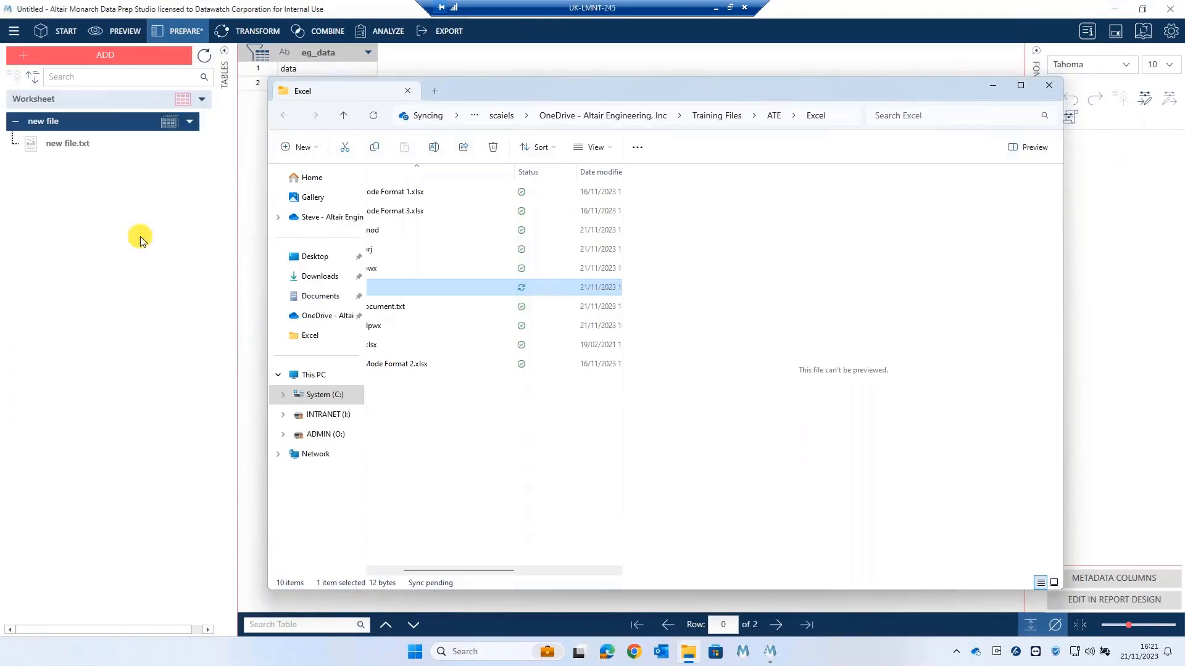
# Examine the new file.txt report beneath the new file table and the options available for that report.
pyautogui.click(80, 148)
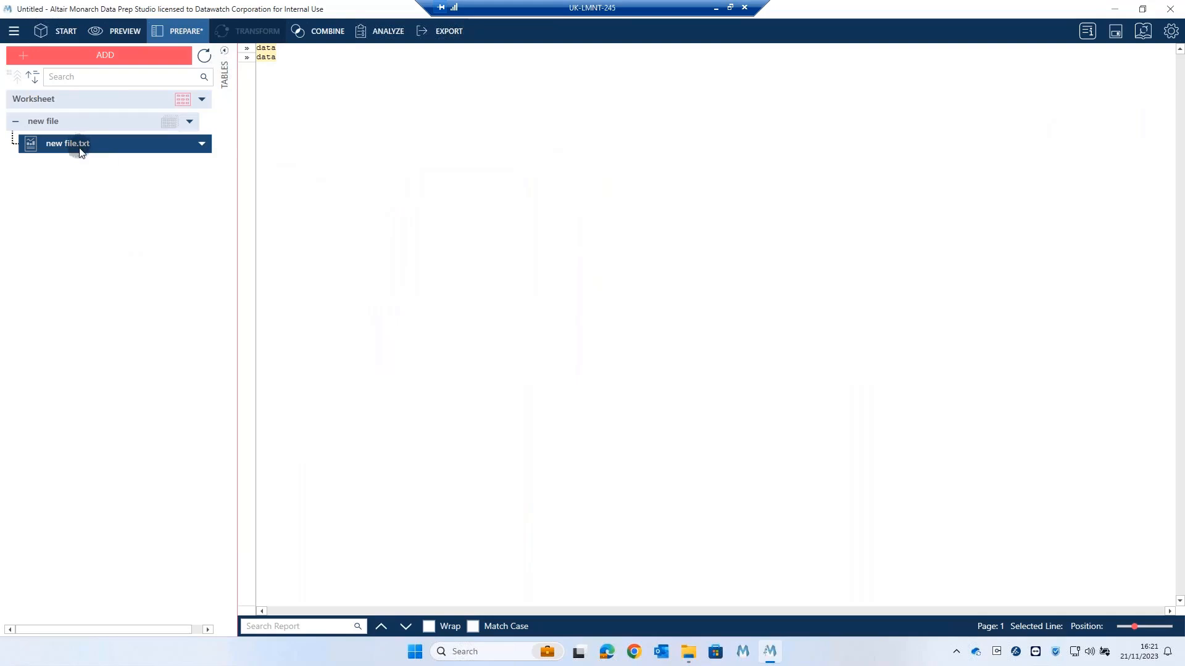
pyautogui.click(54, 123)
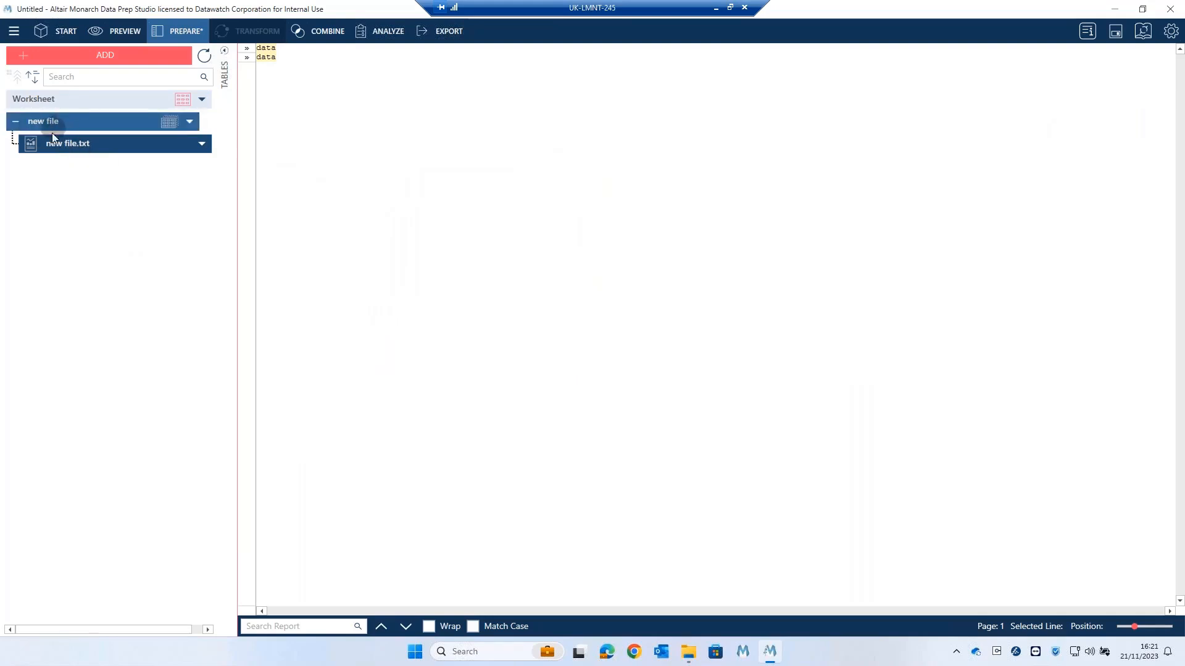
pyautogui.click(54, 147)
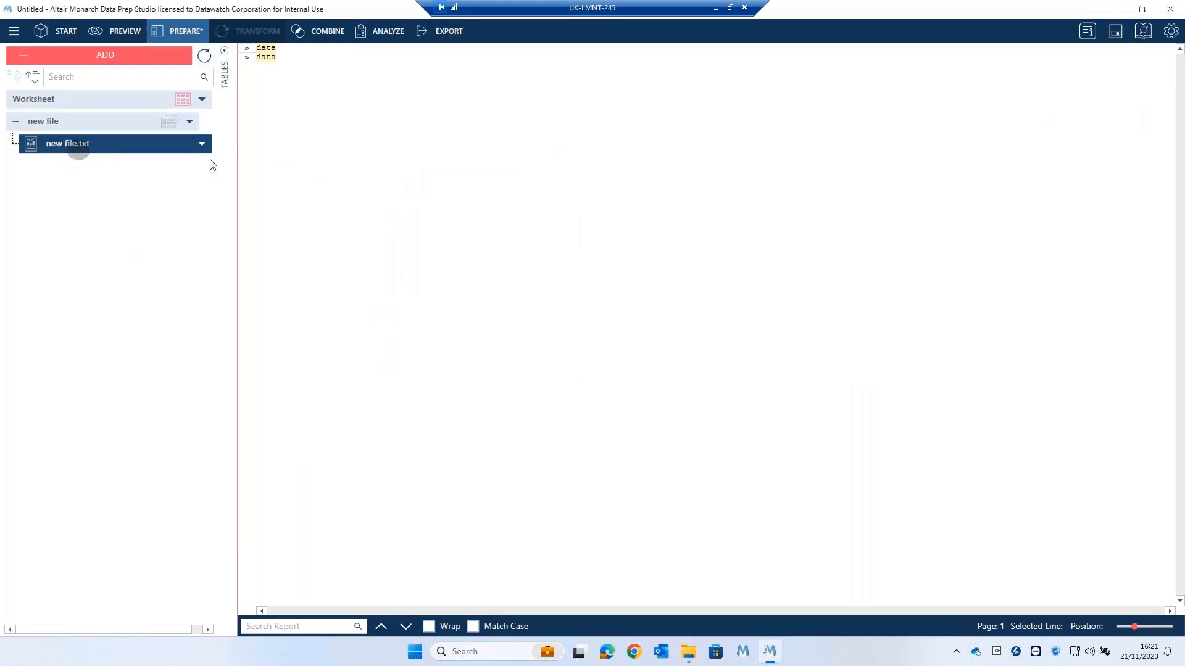
pyautogui.click(202, 144)
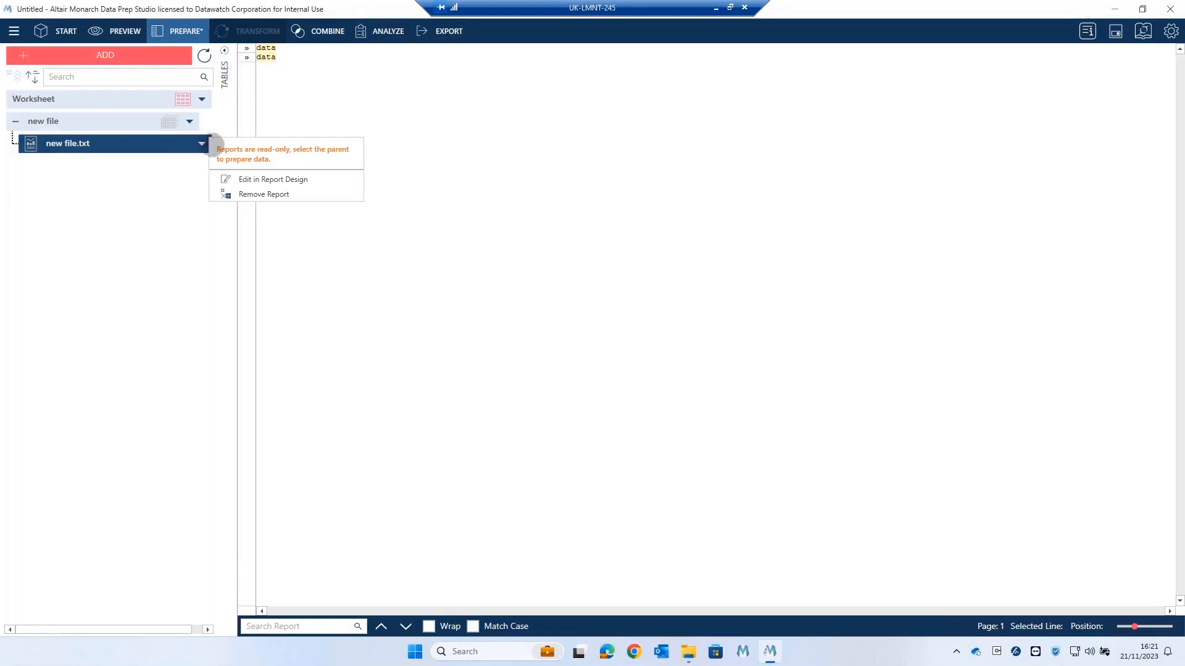
pyautogui.click(241, 178)
pyautogui.click(176, 162)
pyautogui.click(203, 144)
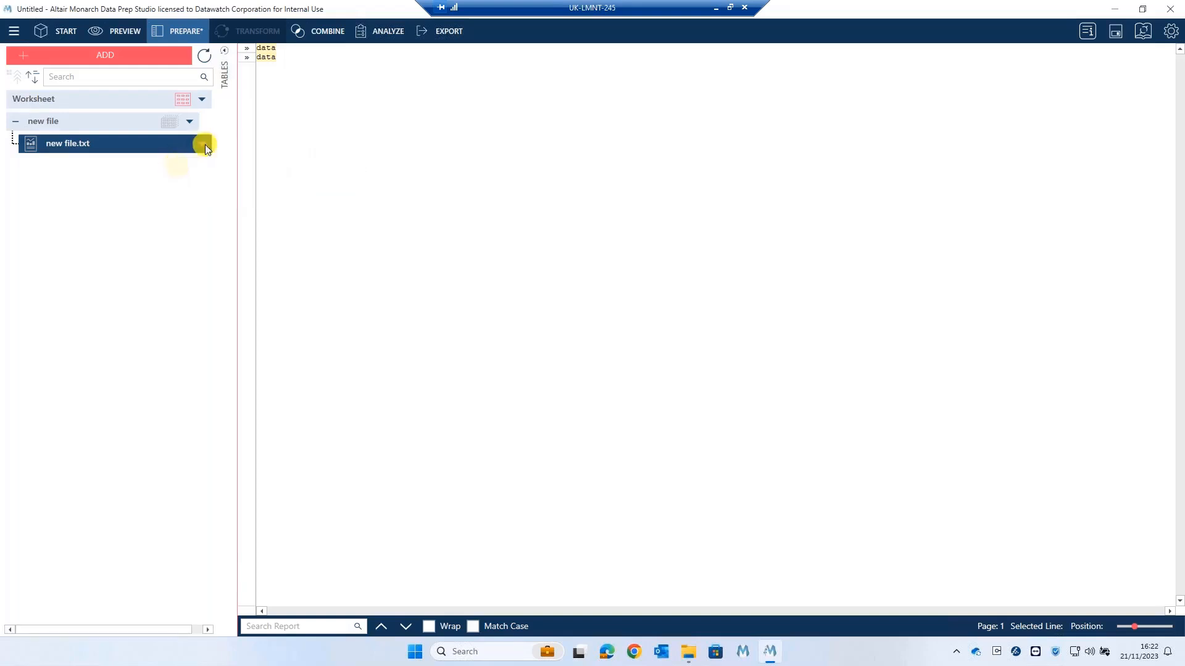
pyautogui.click(154, 159)
# Review the options of the new file table and its file path setting, keeping the current local path.
pyautogui.click(191, 121)
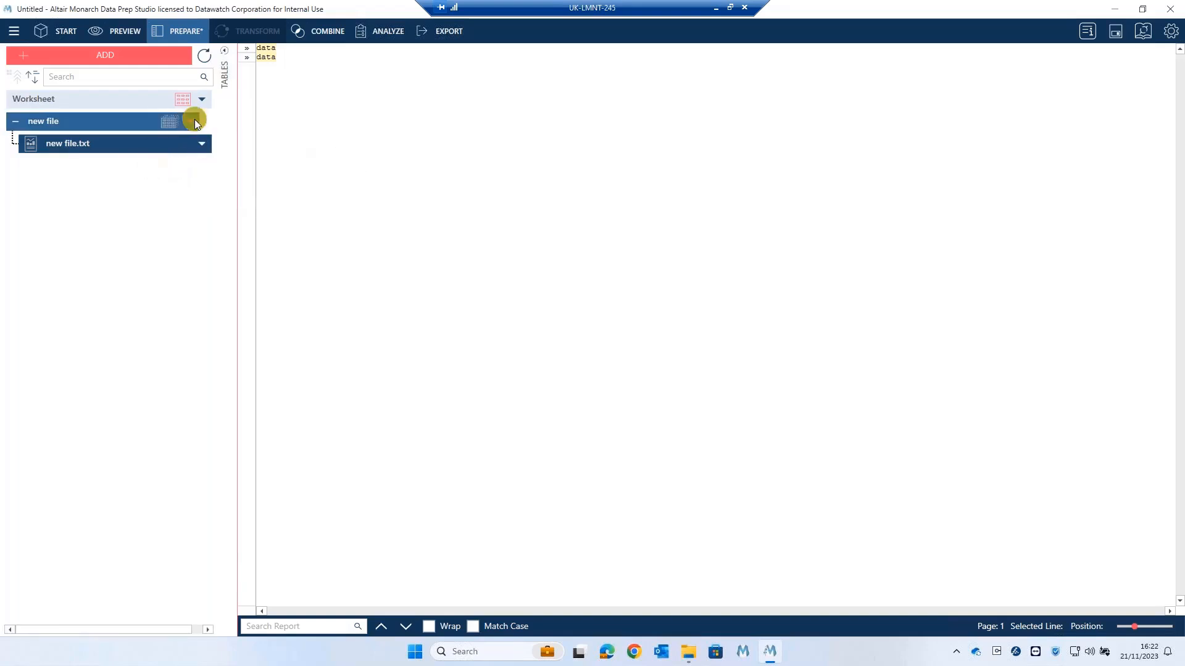
pyautogui.click(259, 180)
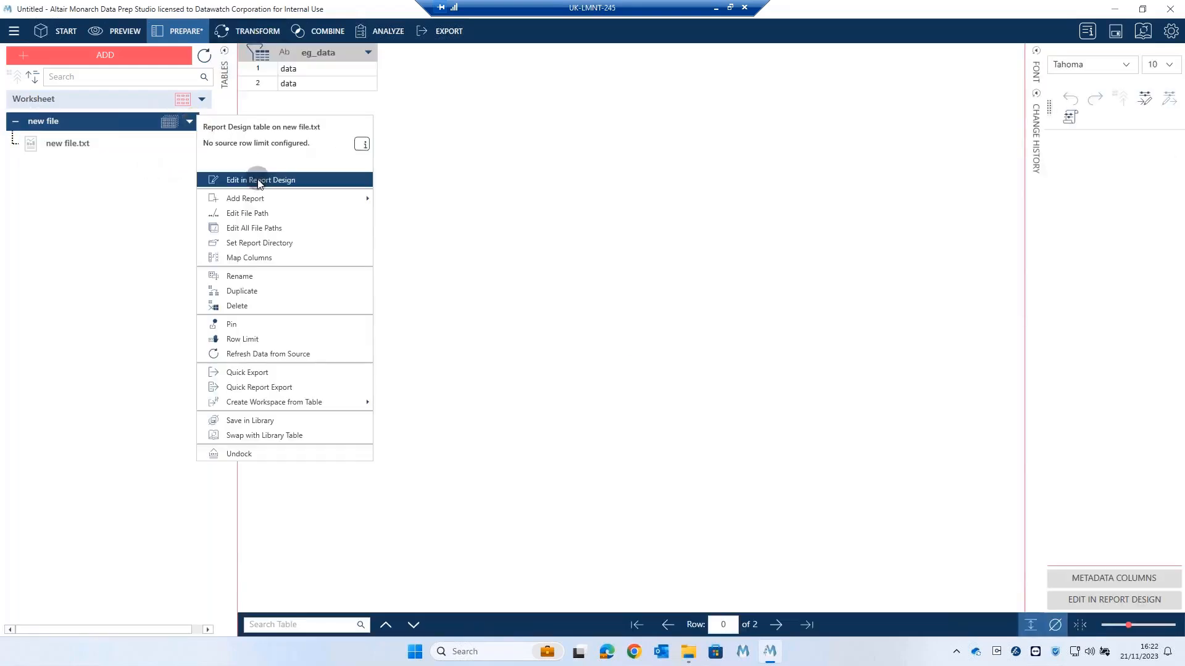
pyautogui.click(248, 210)
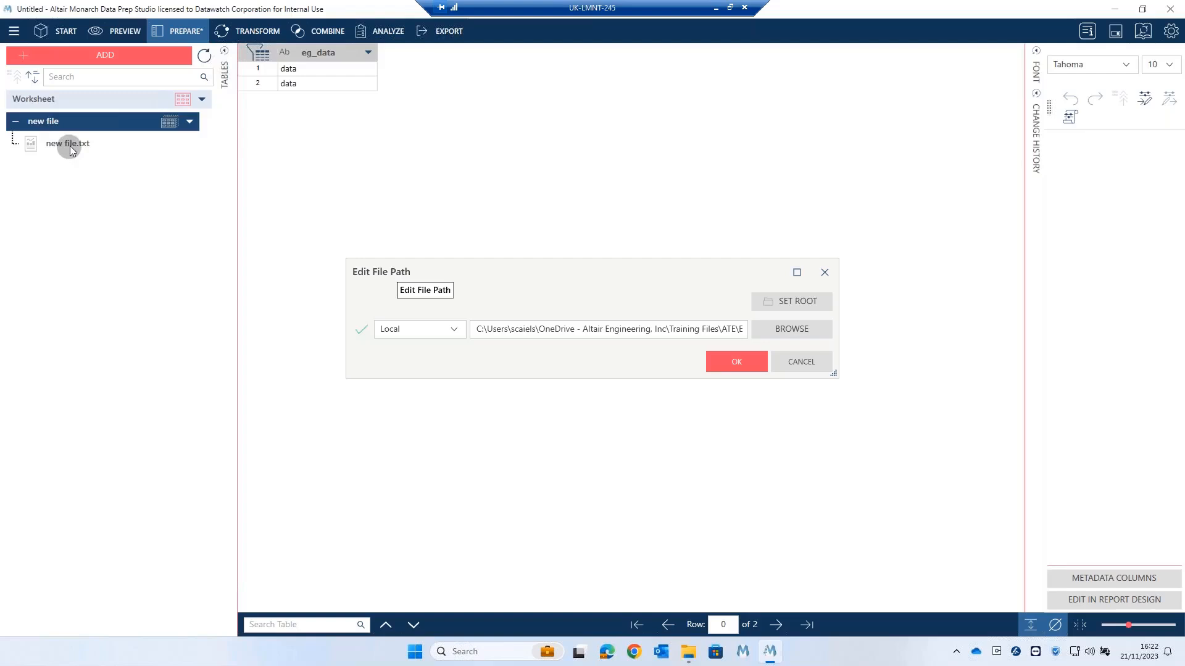
pyautogui.click(734, 365)
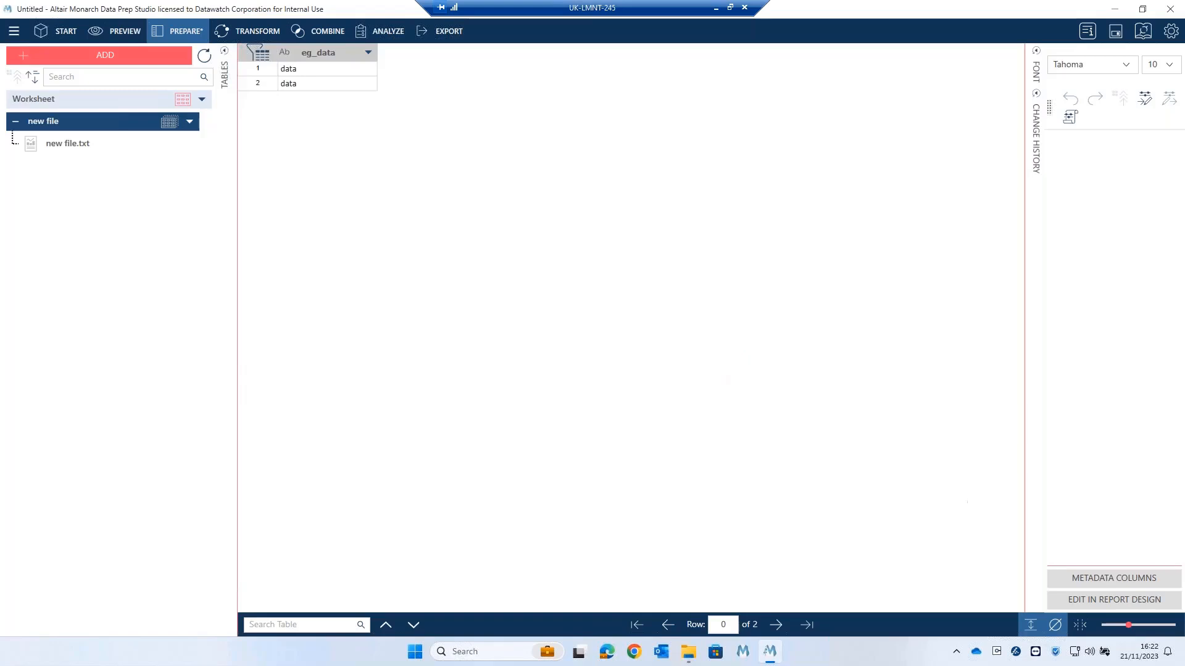
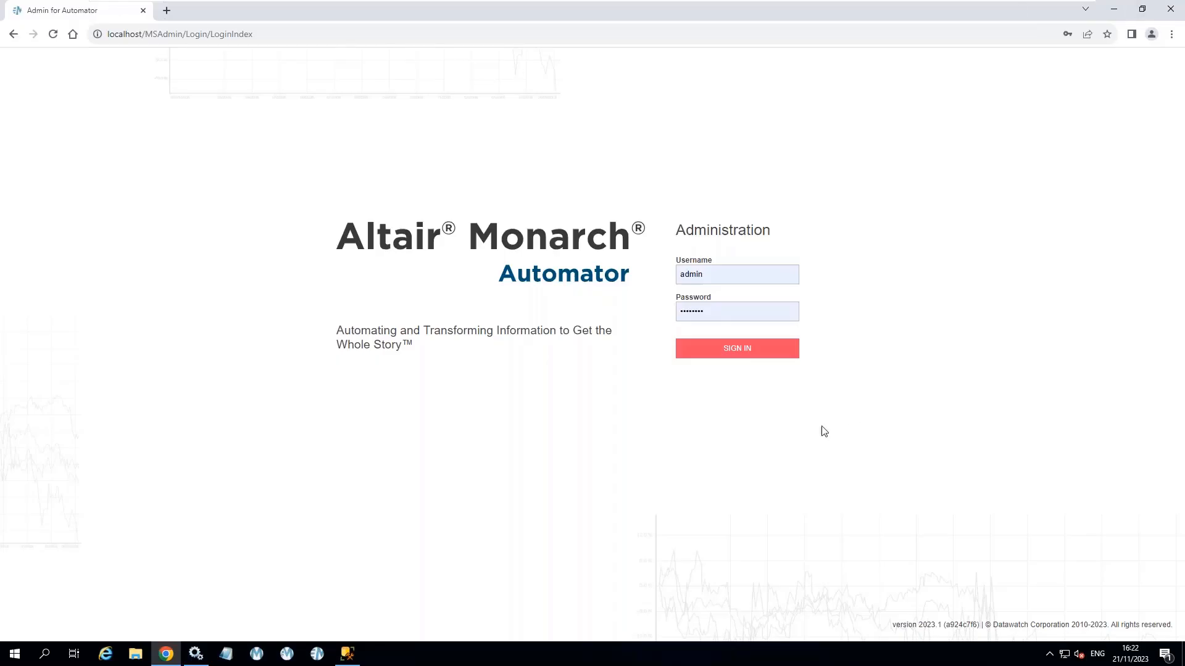
# Switch to Monarch Automator administration, sign in with the saved credentials and open the Export SQL Server visual process.
pyautogui.click(735, 348)
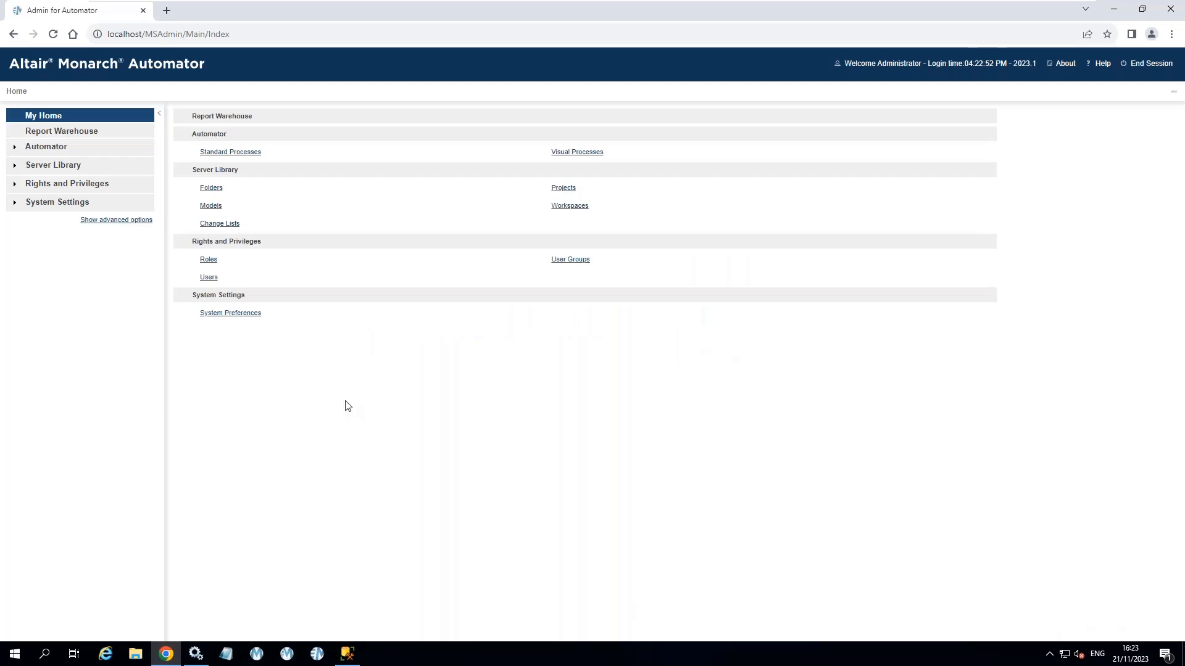
pyautogui.click(15, 149)
pyautogui.click(27, 185)
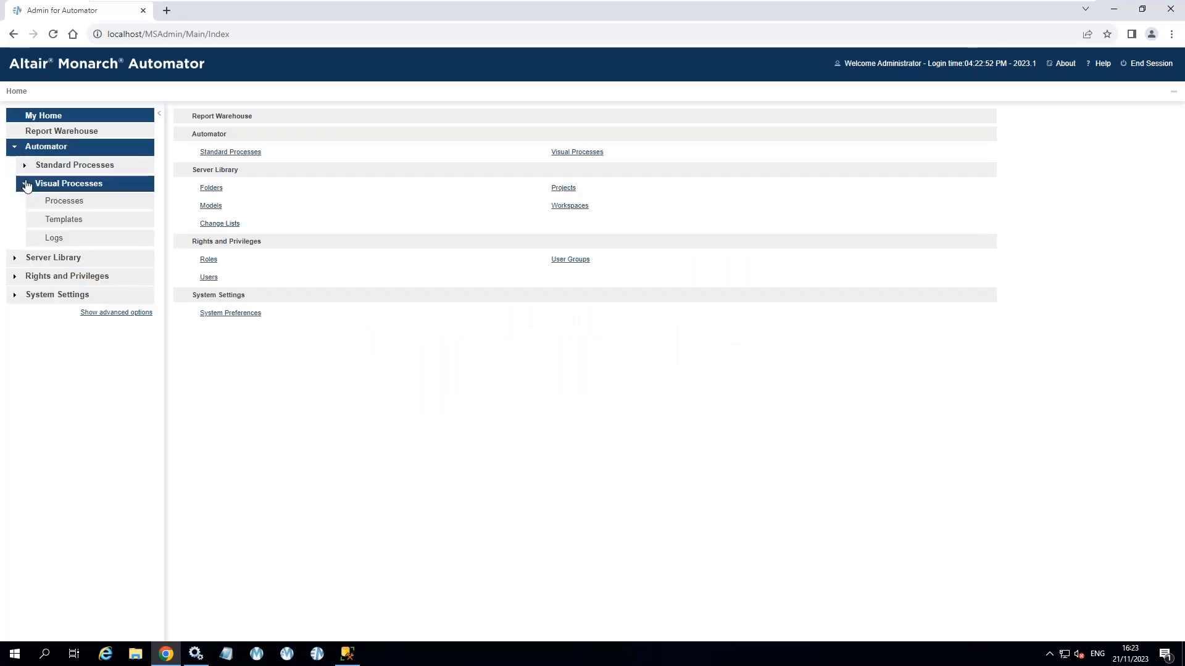
pyautogui.click(55, 205)
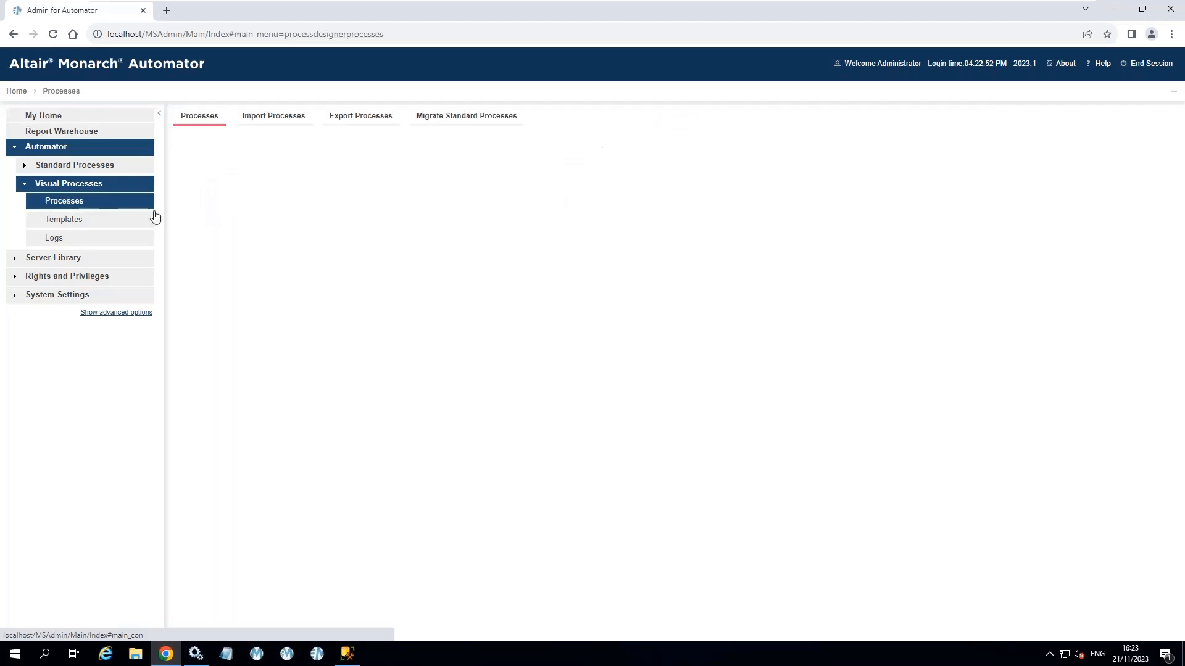
pyautogui.click(258, 223)
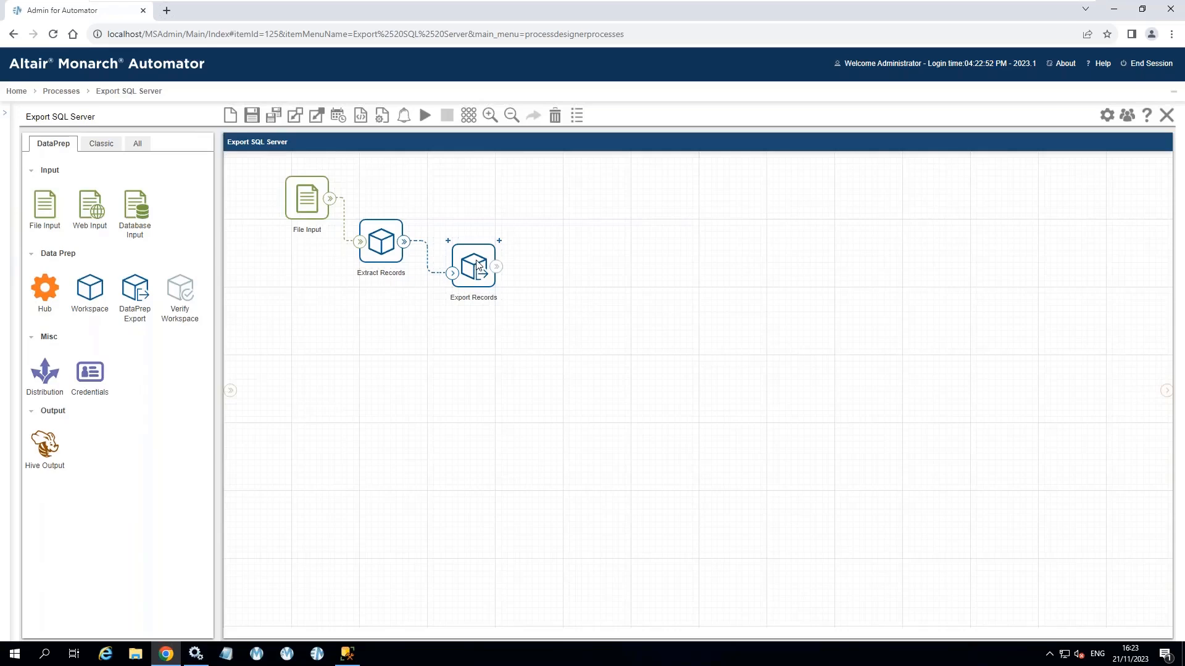
# Disable Export All for the Export Records node and open its column mapping.
pyautogui.click(478, 266)
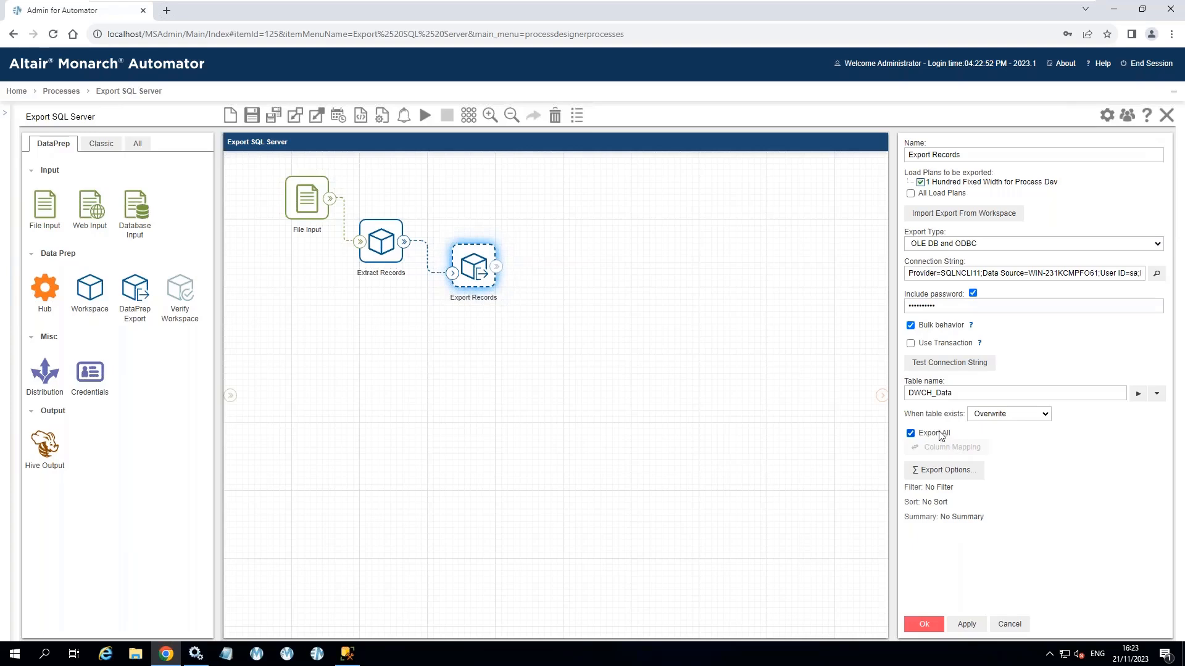
pyautogui.click(955, 272)
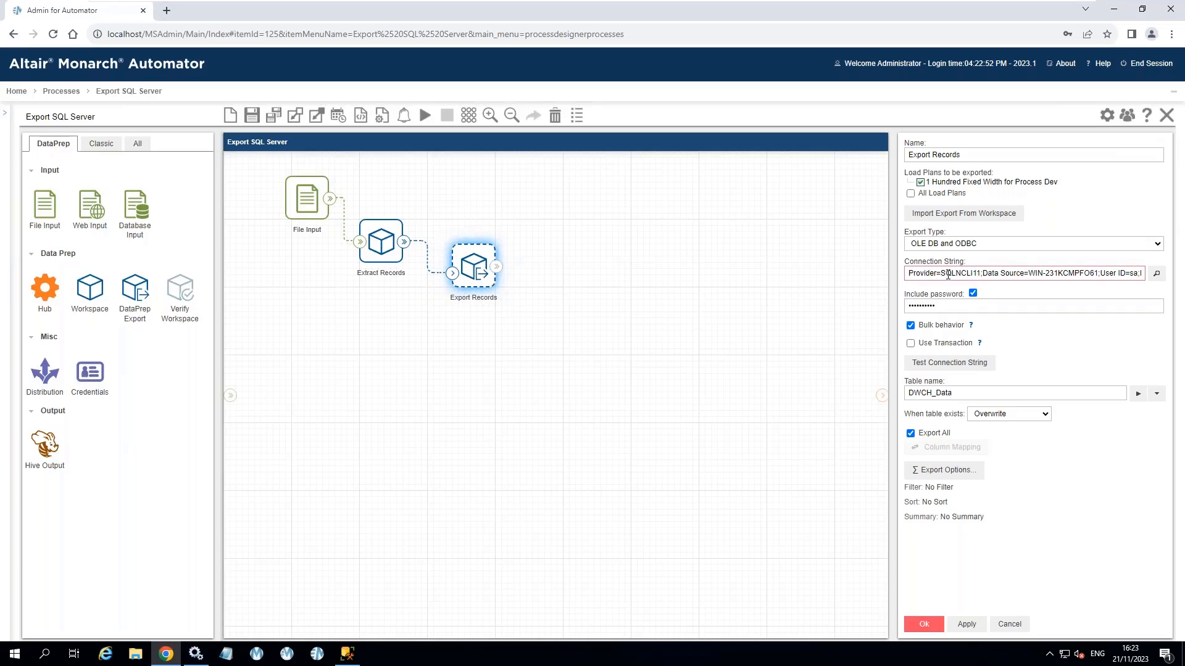
pyautogui.click(911, 433)
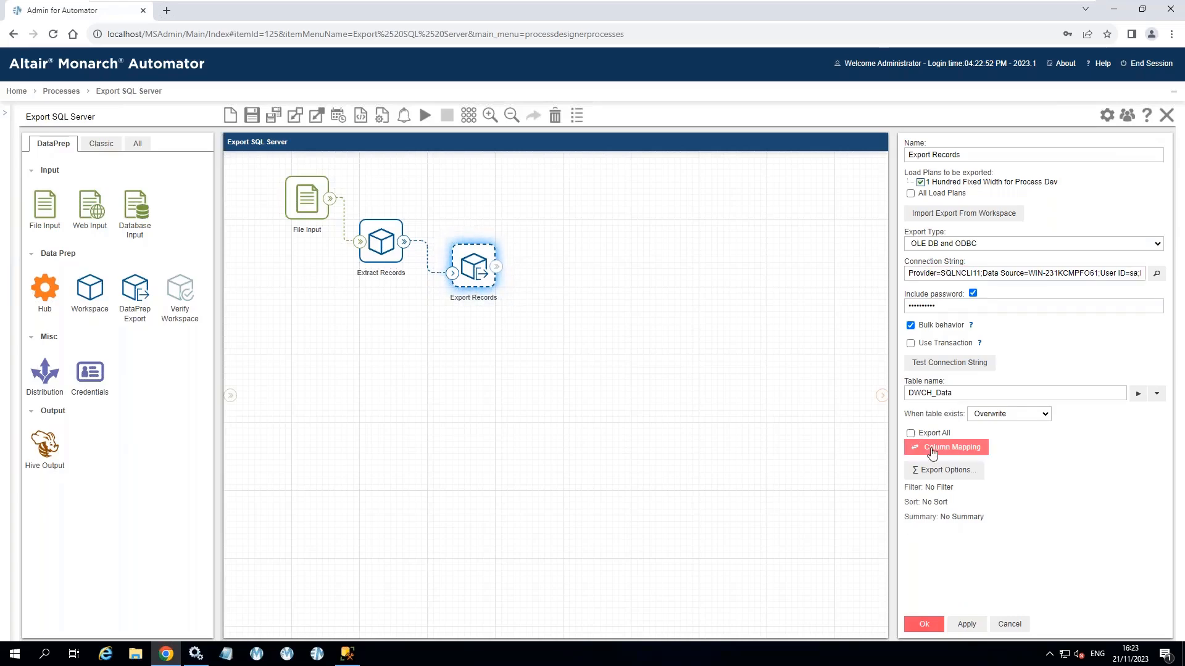
pyautogui.click(932, 449)
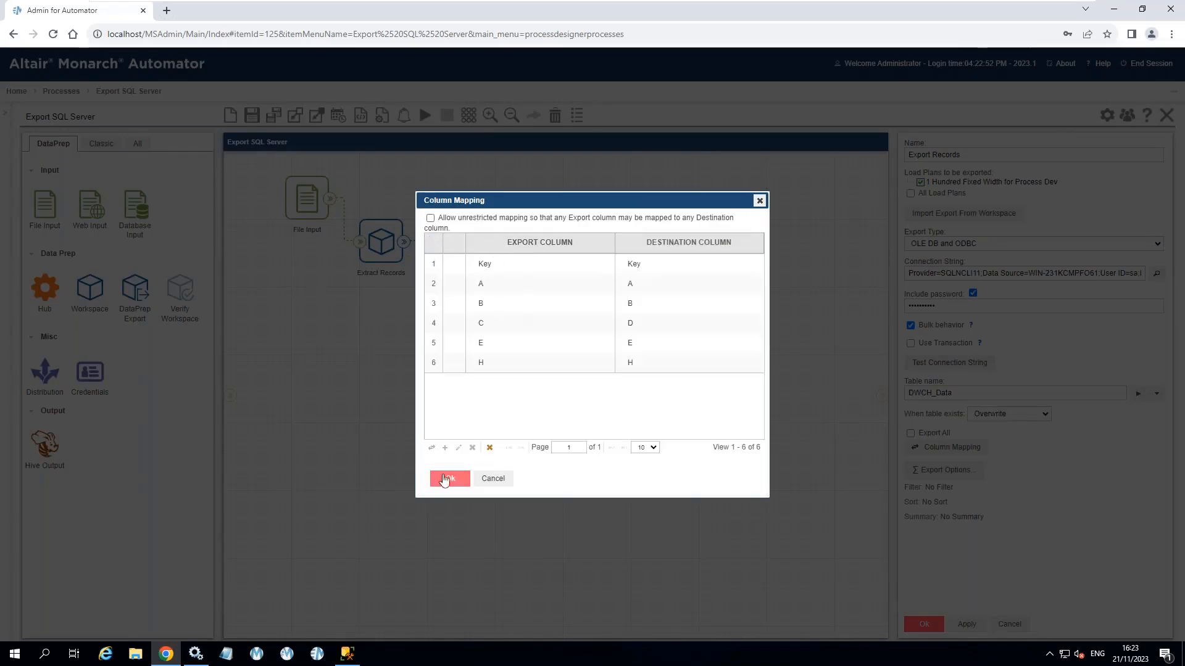
pyautogui.click(432, 449)
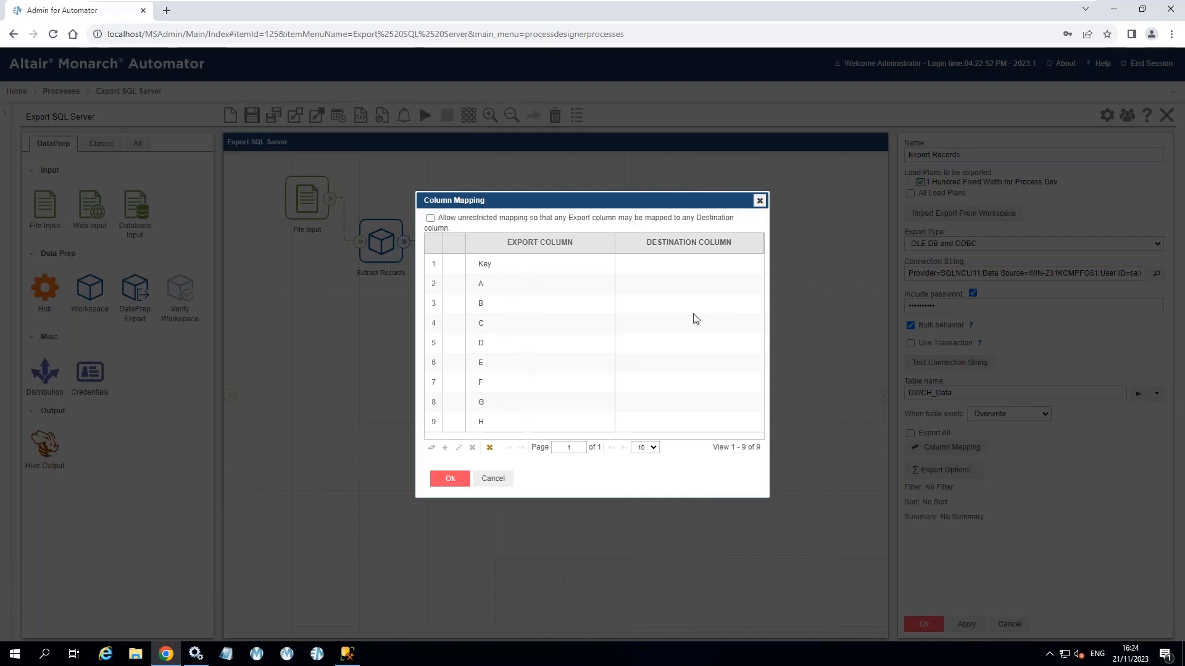
pyautogui.click(652, 309)
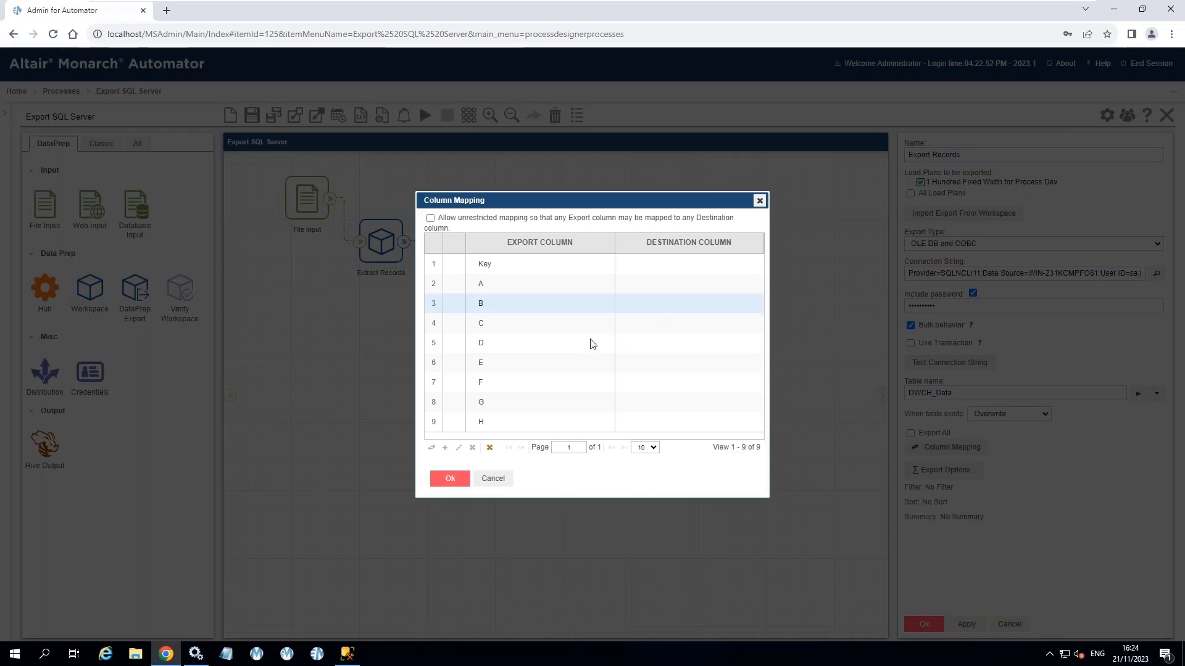
pyautogui.click(503, 324)
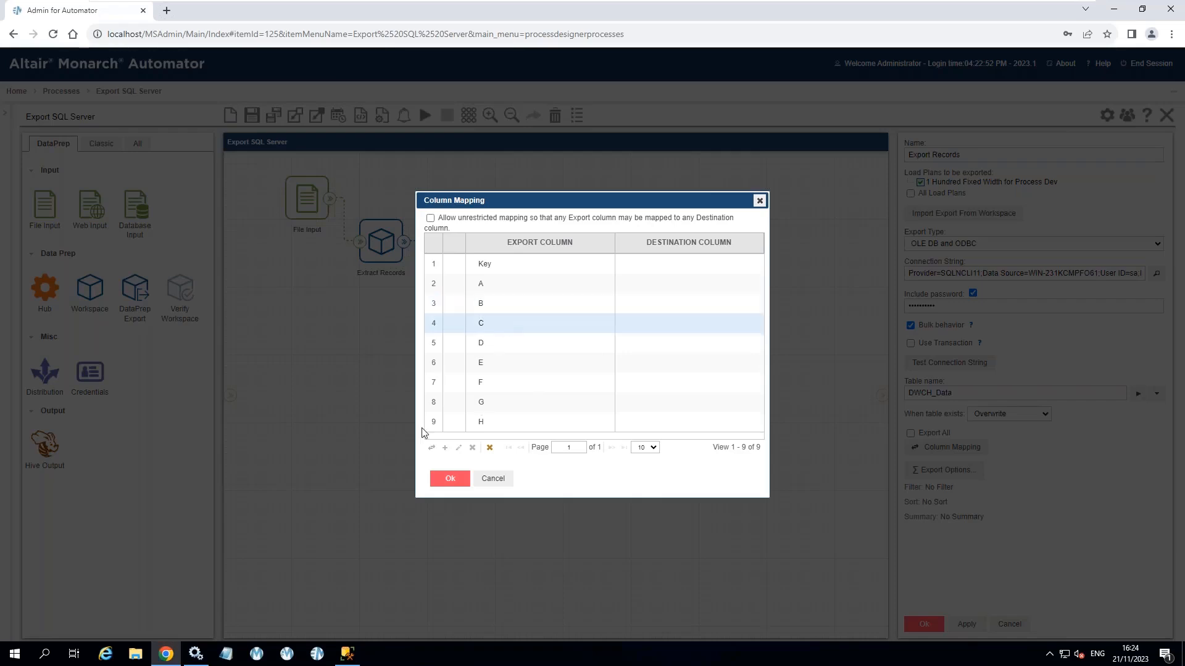
pyautogui.click(445, 448)
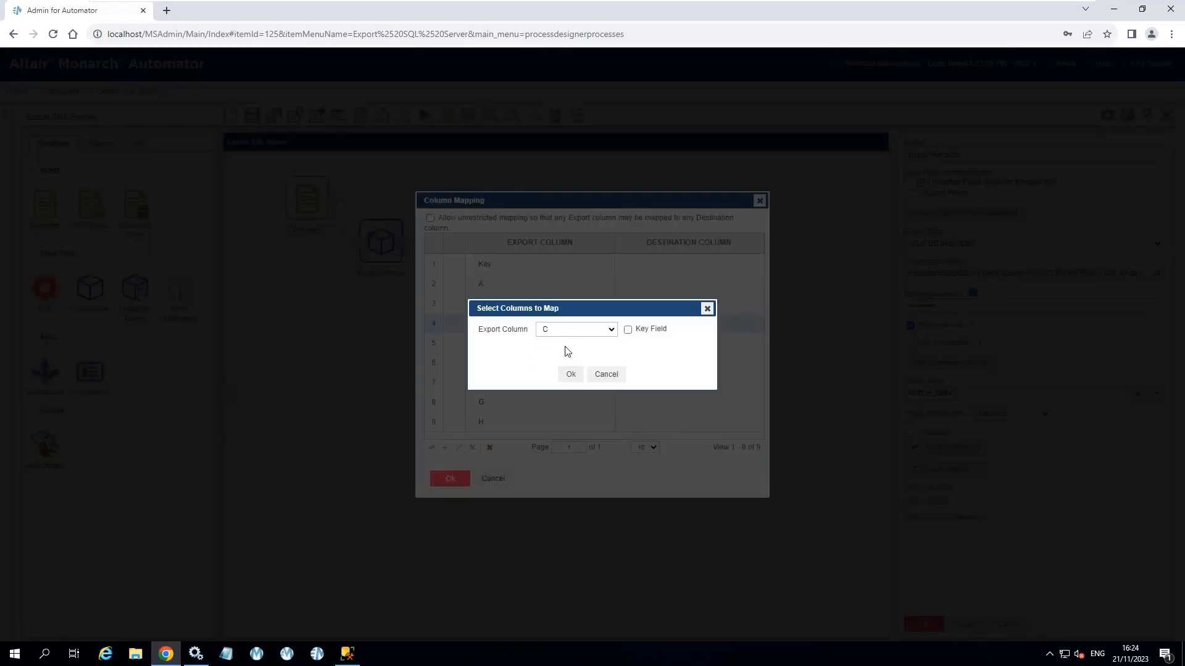
pyautogui.click(610, 380)
pyautogui.click(492, 479)
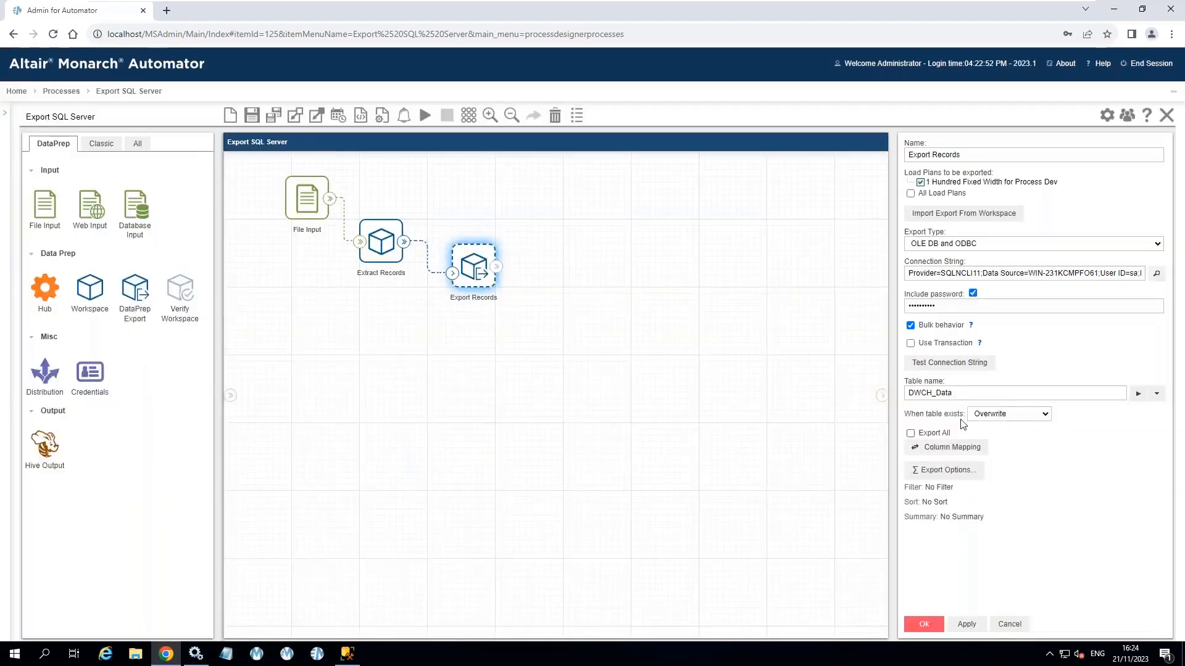
# Enable Export All for the Export Records node, run the Export SQL Server process and return to designer mode once it completes.
pyautogui.click(910, 433)
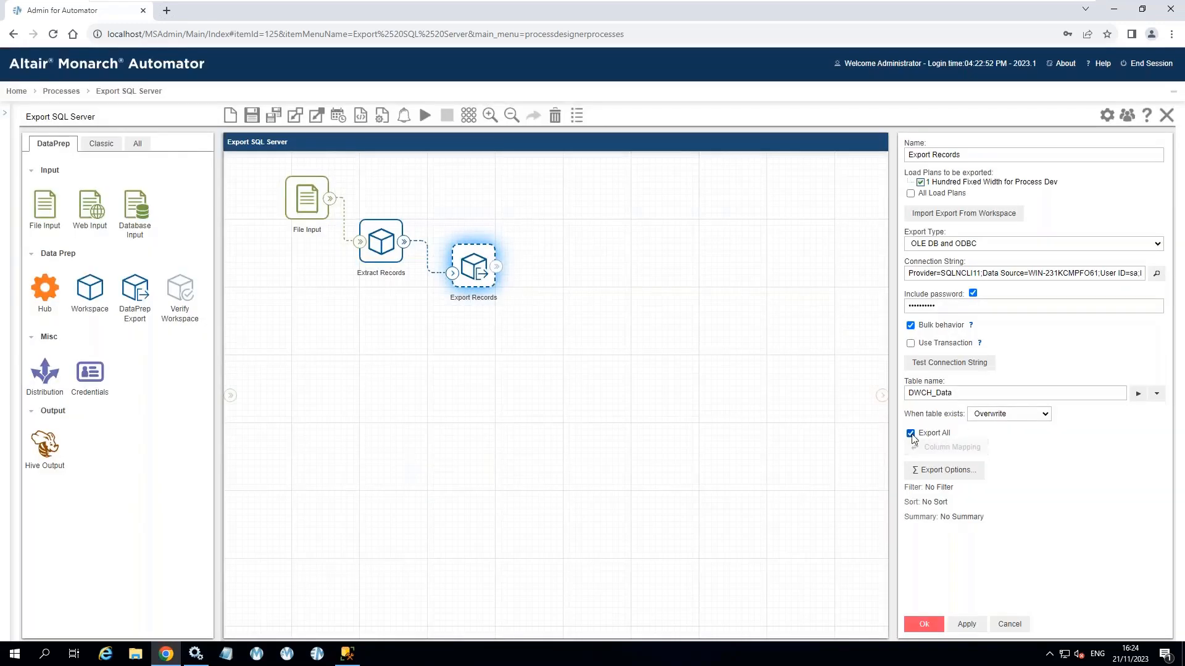
pyautogui.click(923, 624)
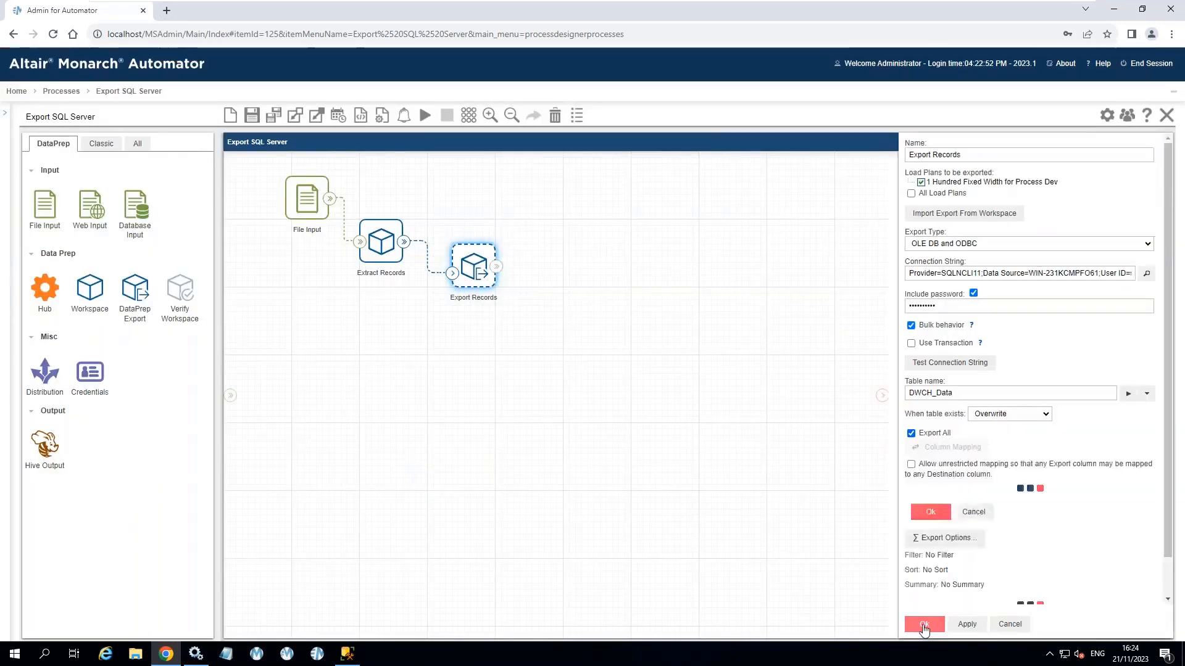
pyautogui.click(427, 116)
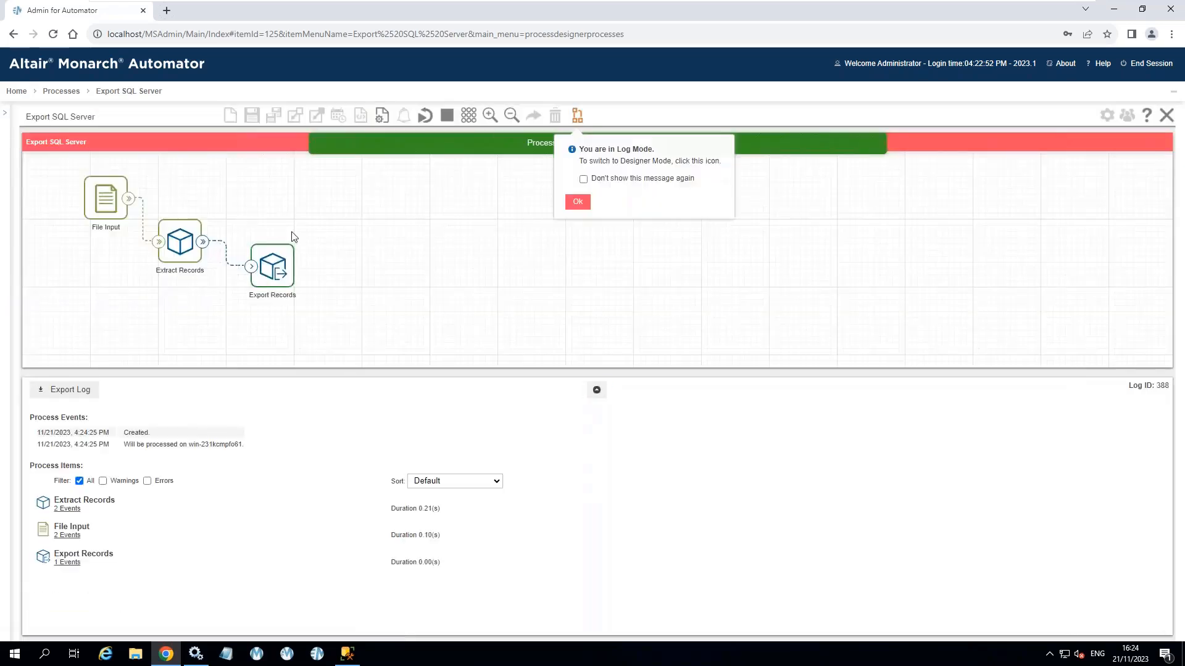
pyautogui.click(578, 202)
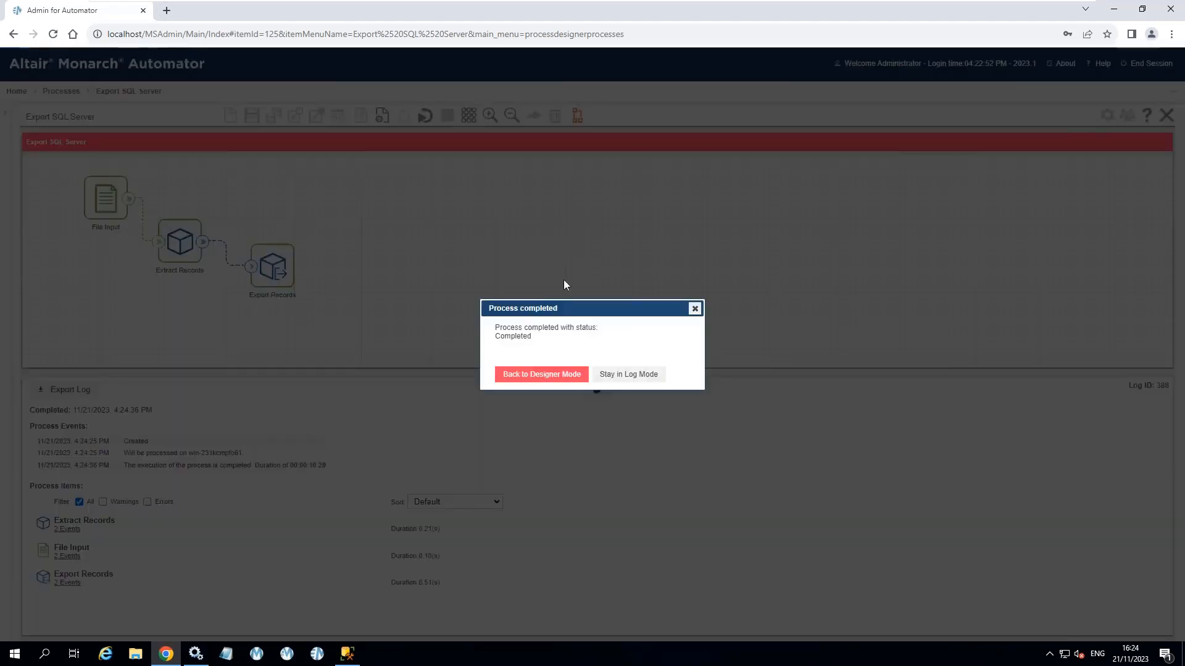
pyautogui.click(541, 374)
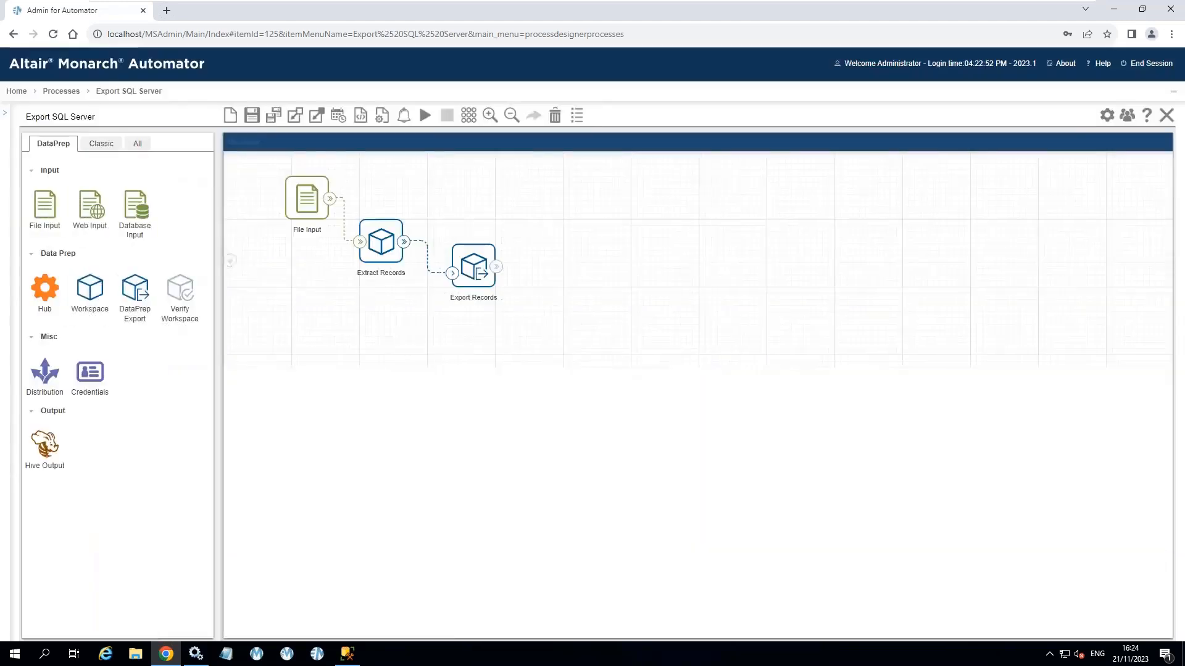
# Disable Export All for the Export Records node and reset its column mapping so every export column maps to its same-named destination.
pyautogui.doubleClick(472, 266)
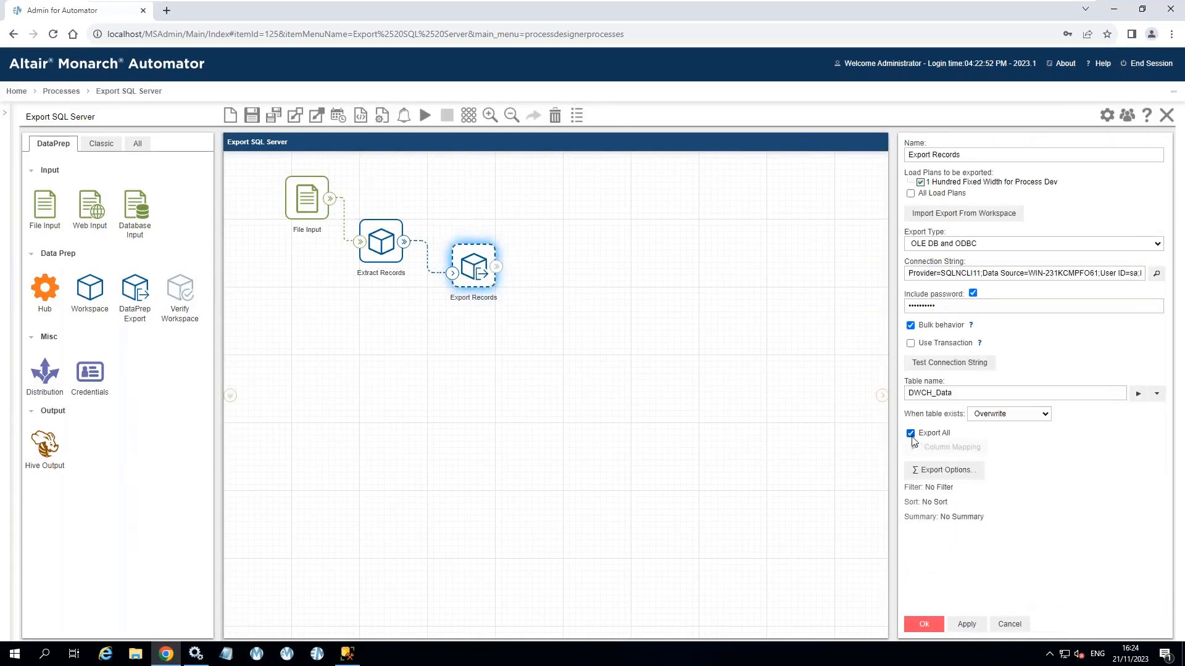
pyautogui.click(910, 433)
pyautogui.click(946, 447)
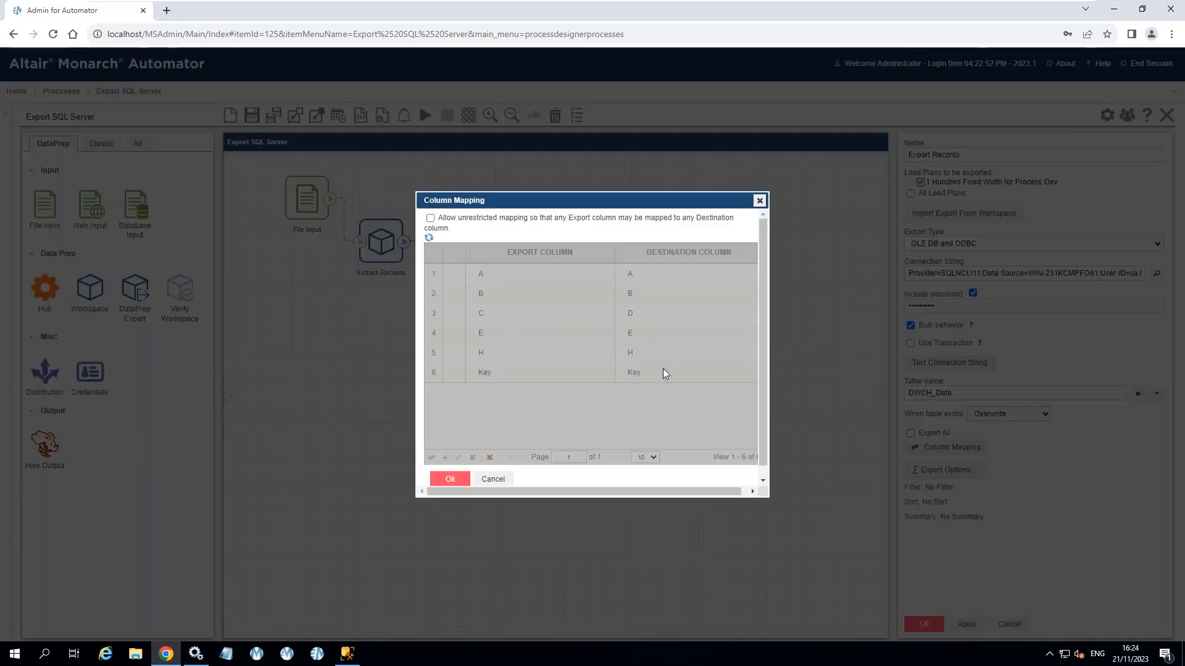
pyautogui.click(488, 448)
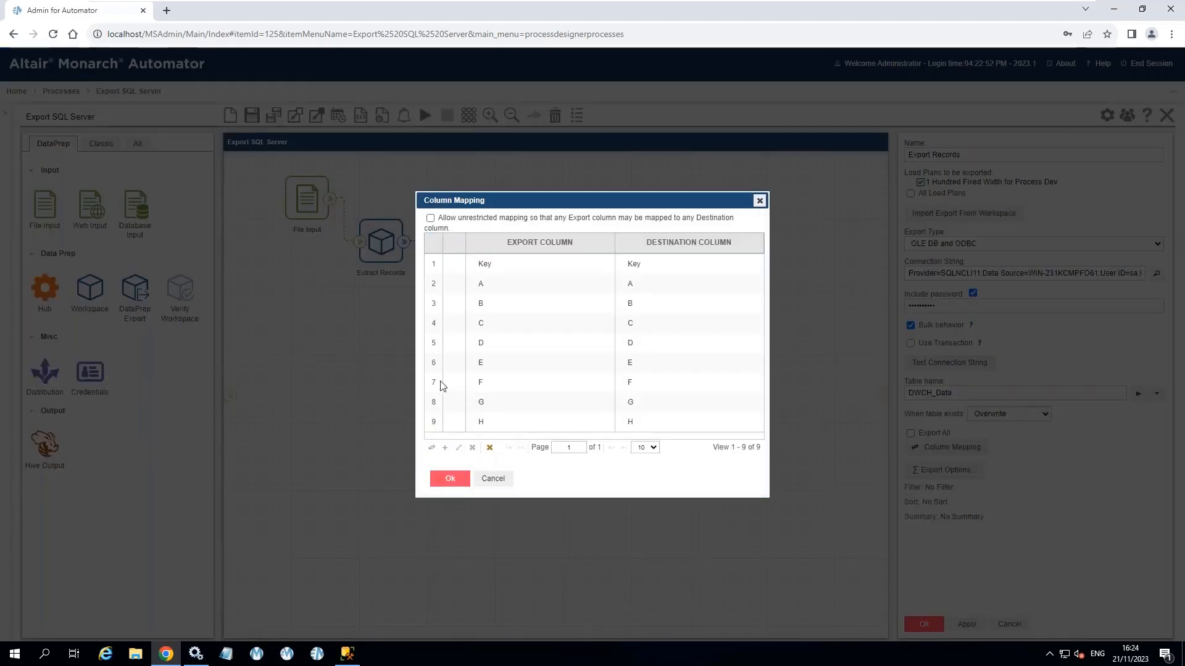
# Check which destination columns are available for export column F, then cancel without changing its mapping.
pyautogui.click(433, 381)
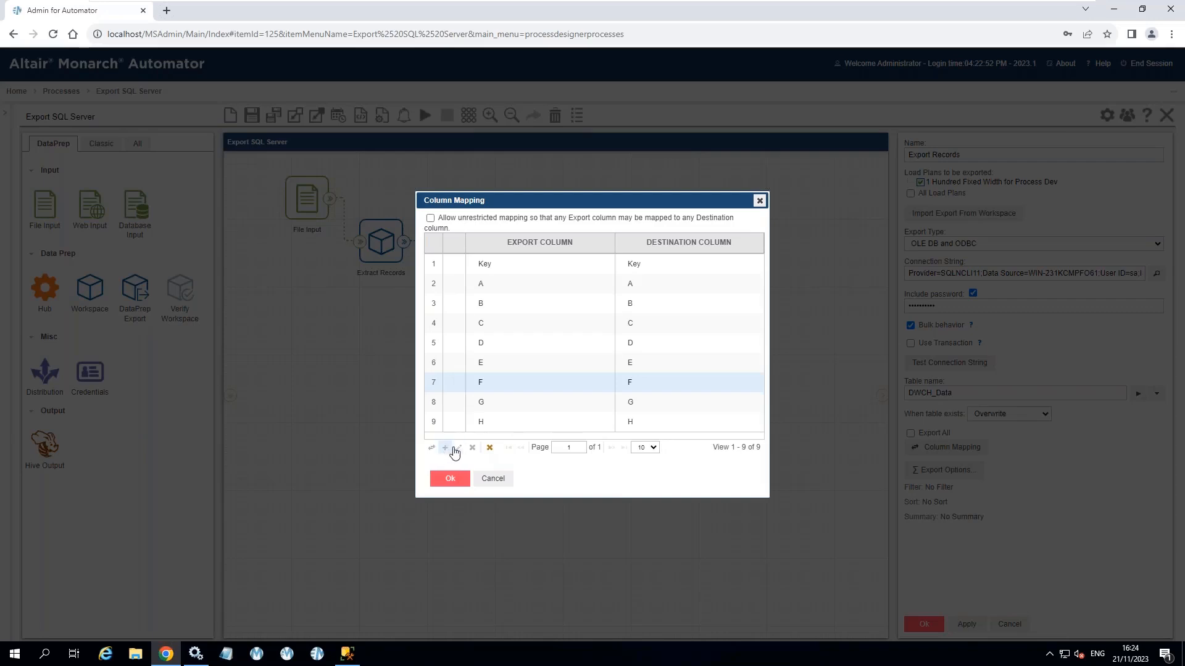
pyautogui.click(459, 451)
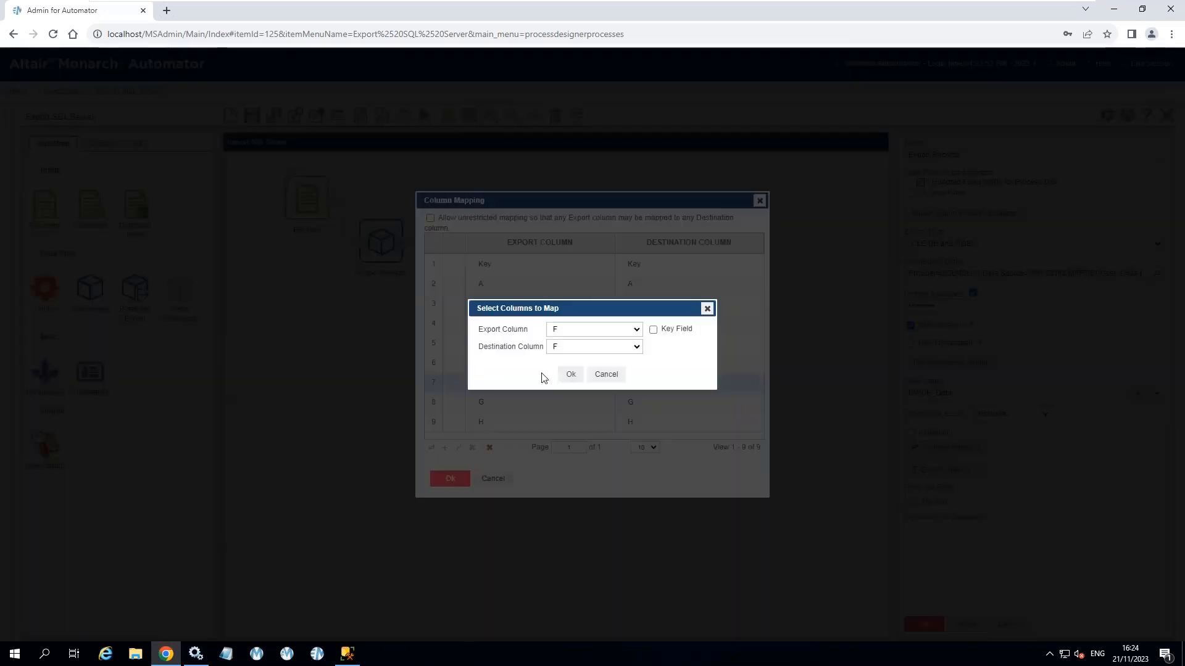
pyautogui.click(587, 350)
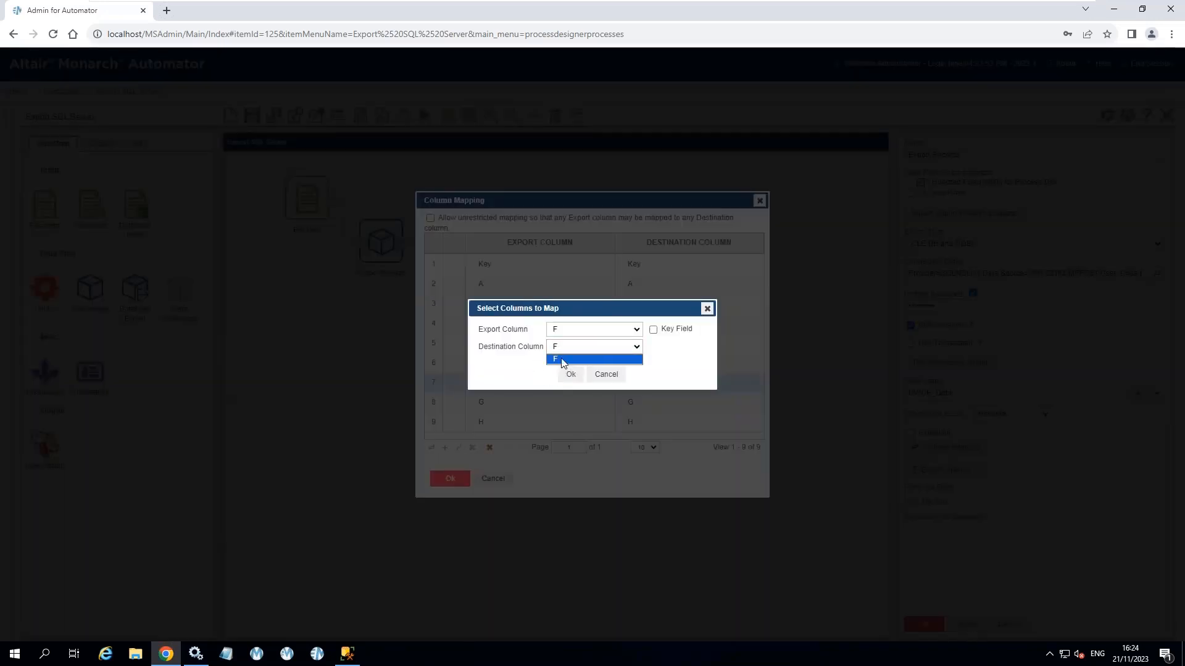
pyautogui.click(564, 349)
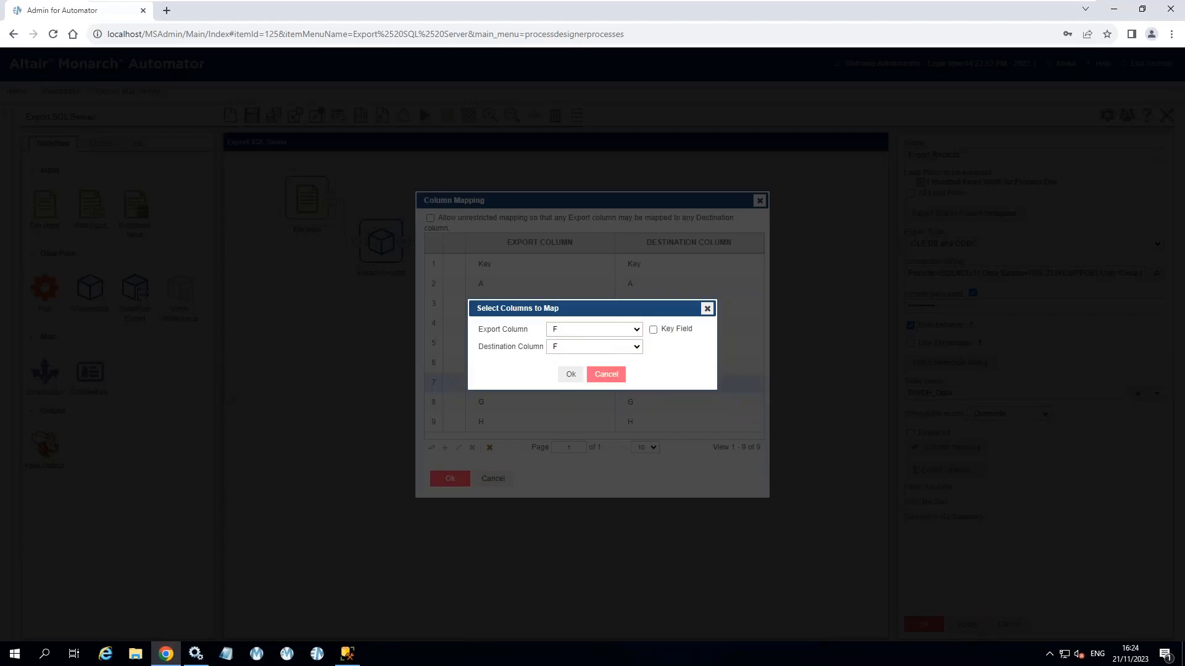
pyautogui.click(606, 374)
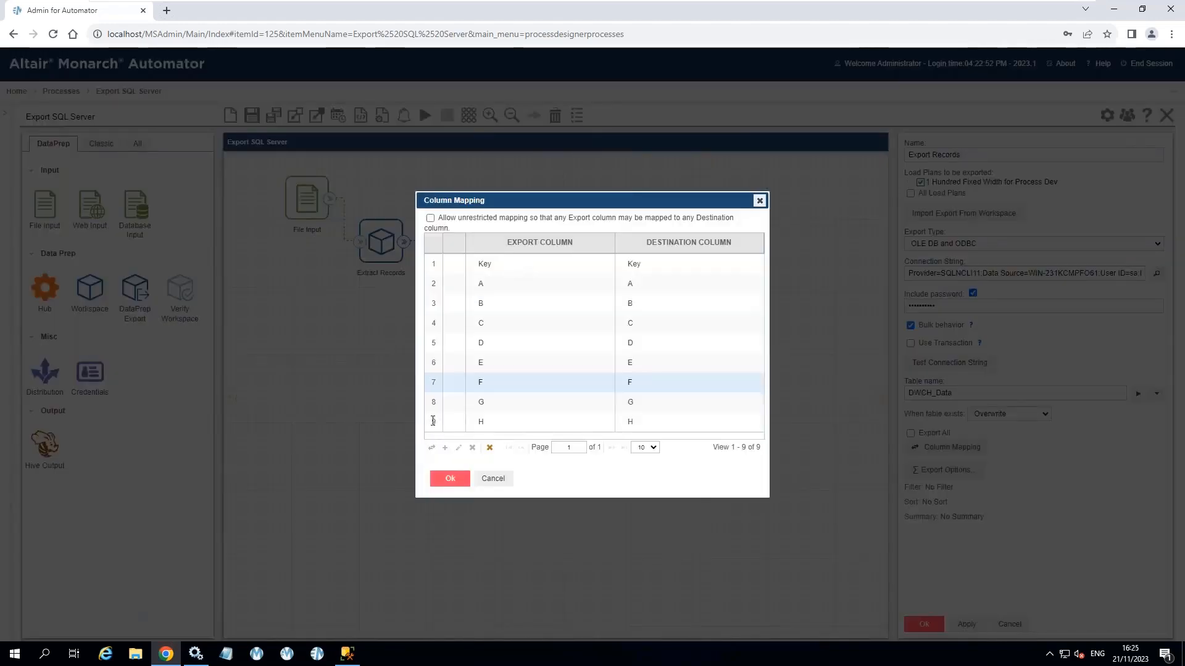
# Delete the column mappings for export columns H and G.
pyautogui.click(433, 421)
pyautogui.click(473, 448)
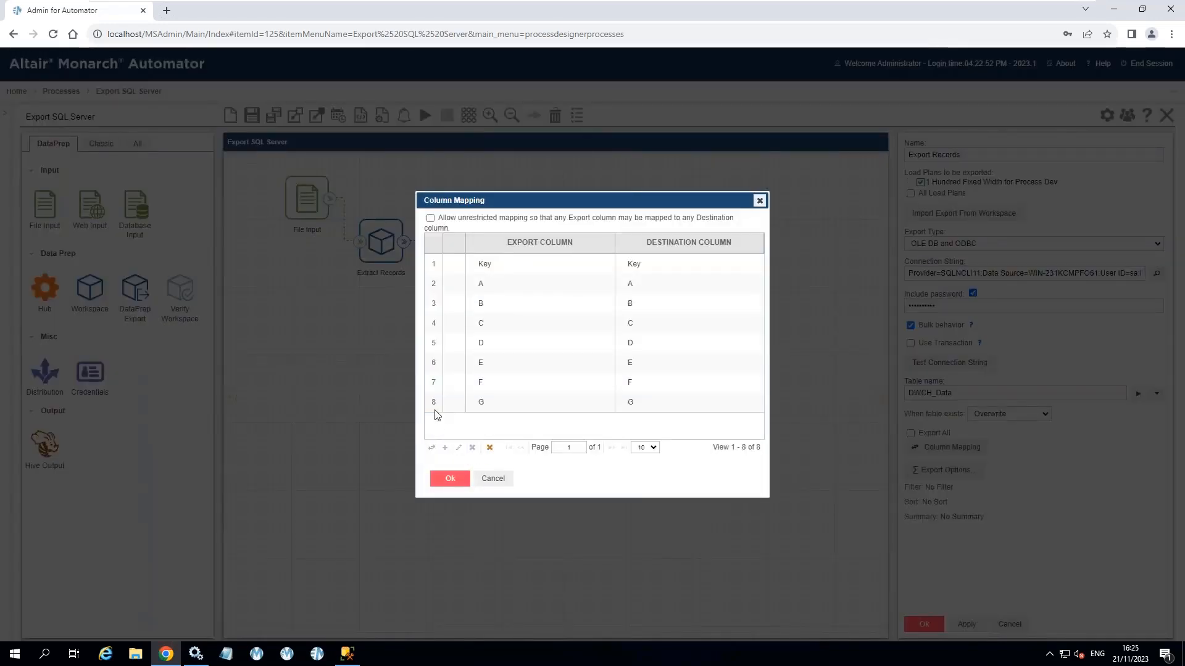
pyautogui.click(433, 404)
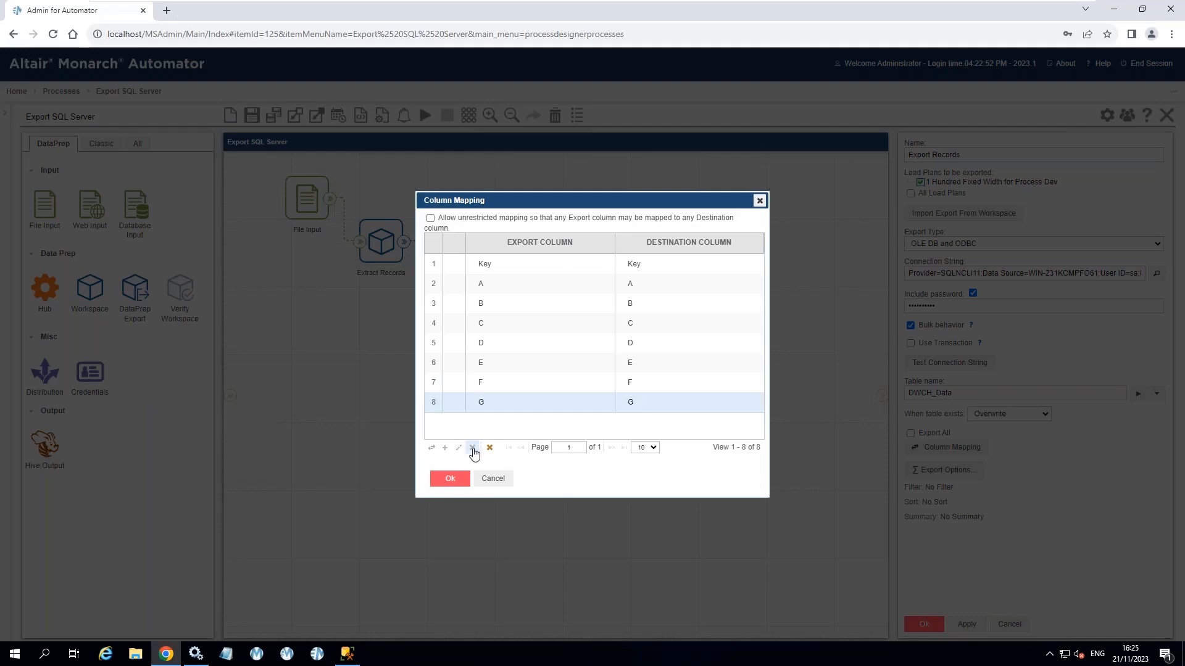
pyautogui.click(473, 447)
# Map export column F to destination column H, accept the column mapping and reopen it.
pyautogui.click(438, 387)
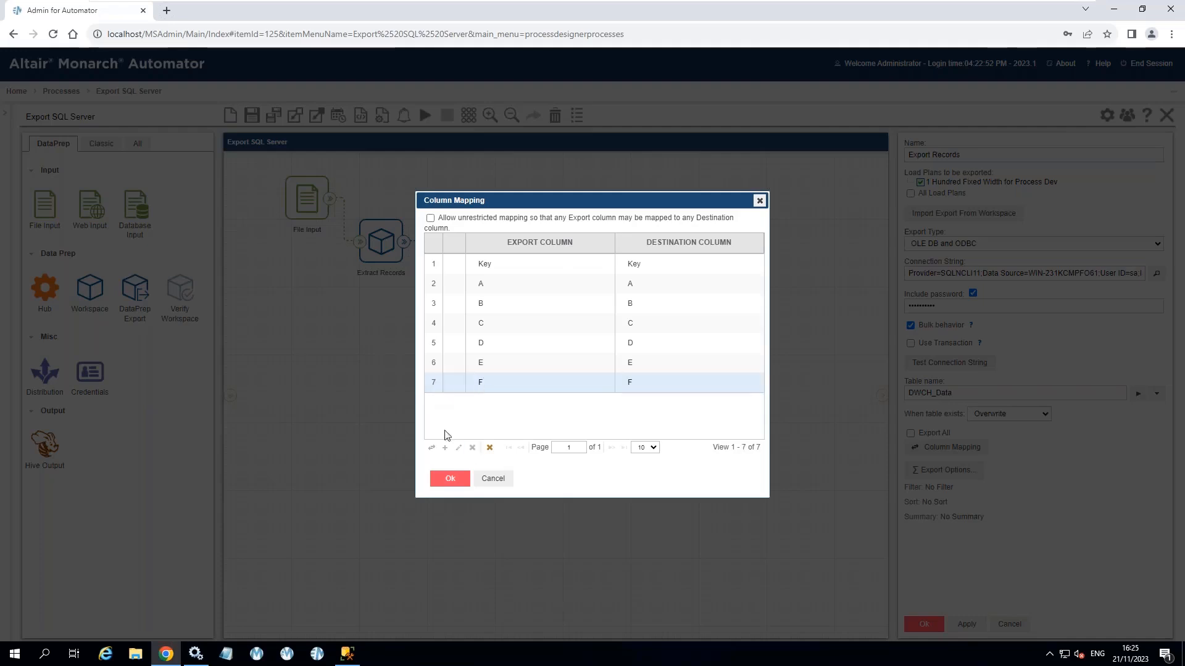
pyautogui.click(460, 450)
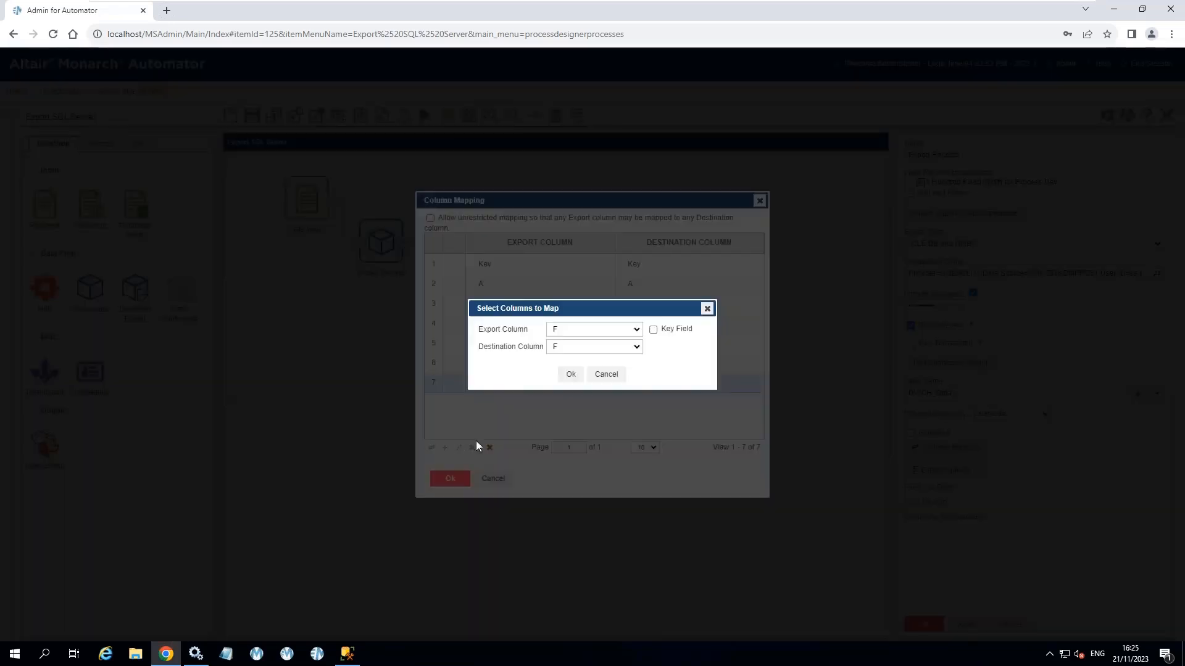
pyautogui.click(606, 347)
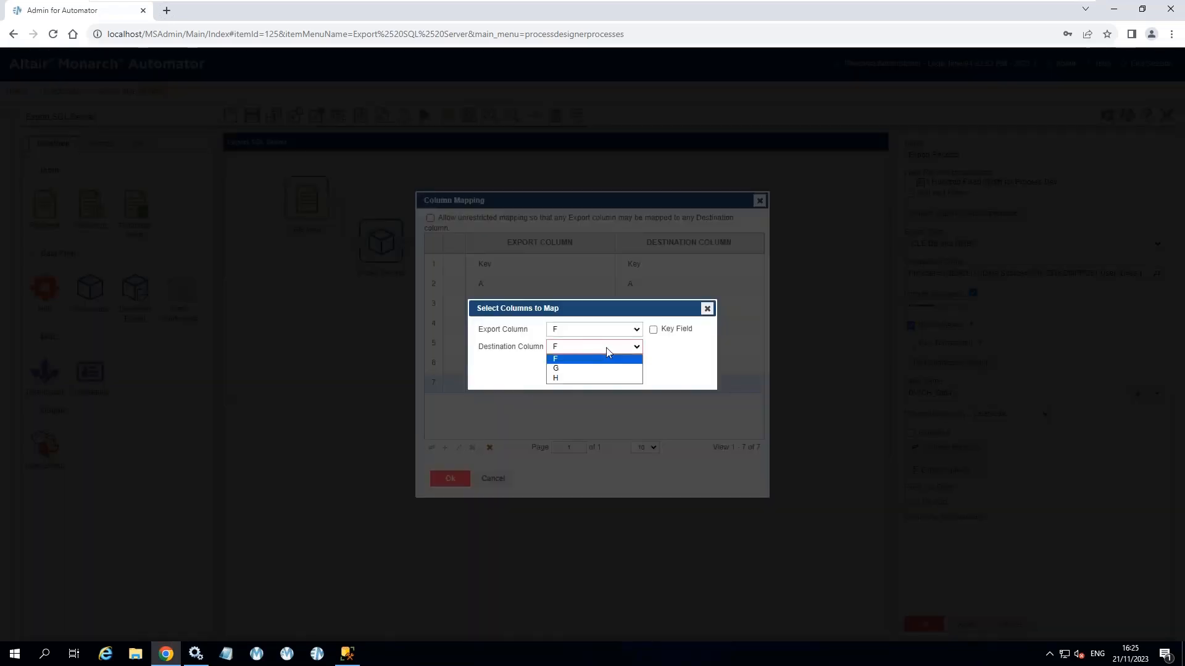
pyautogui.click(561, 378)
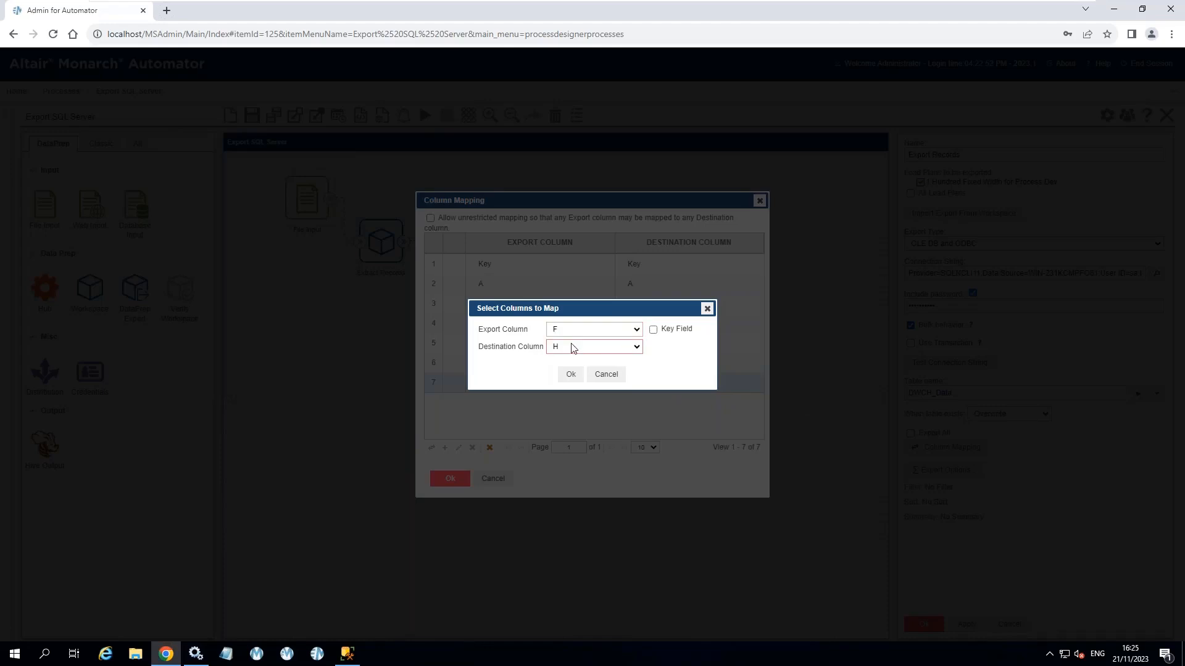
pyautogui.click(571, 376)
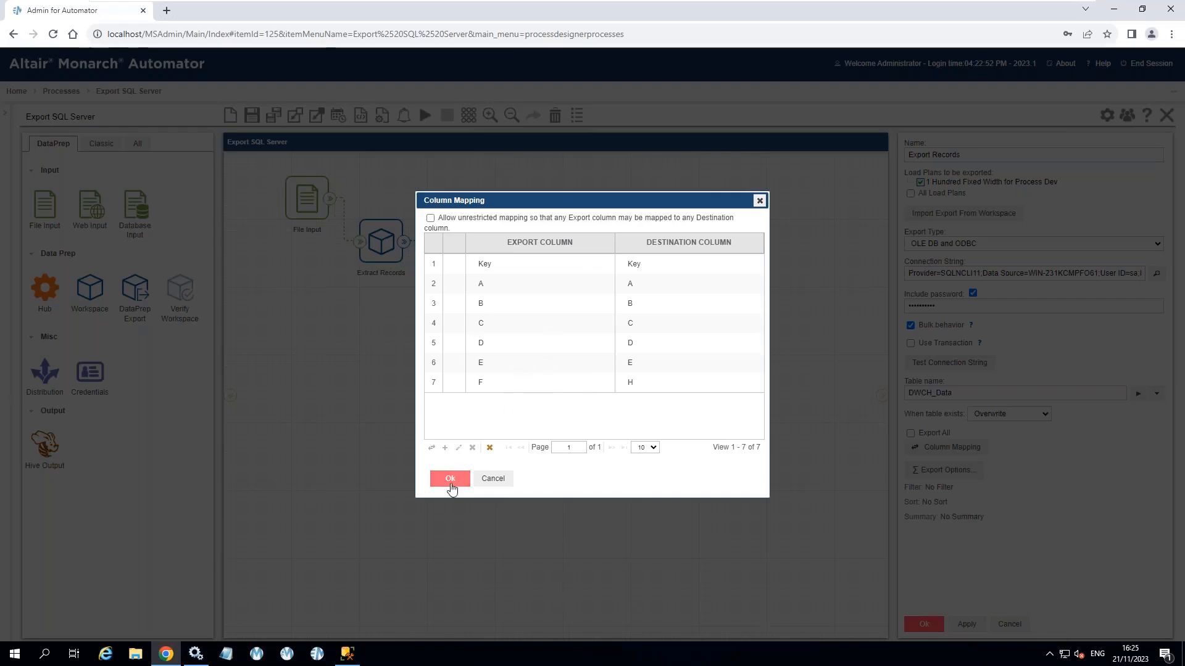
pyautogui.click(451, 481)
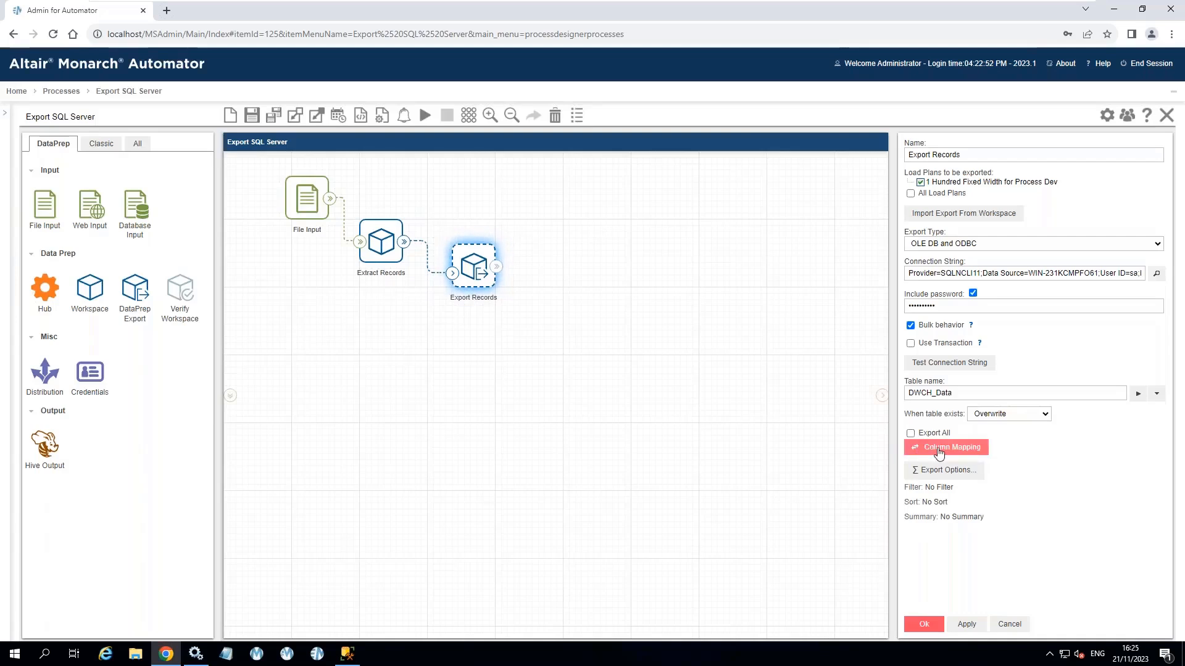
pyautogui.click(938, 452)
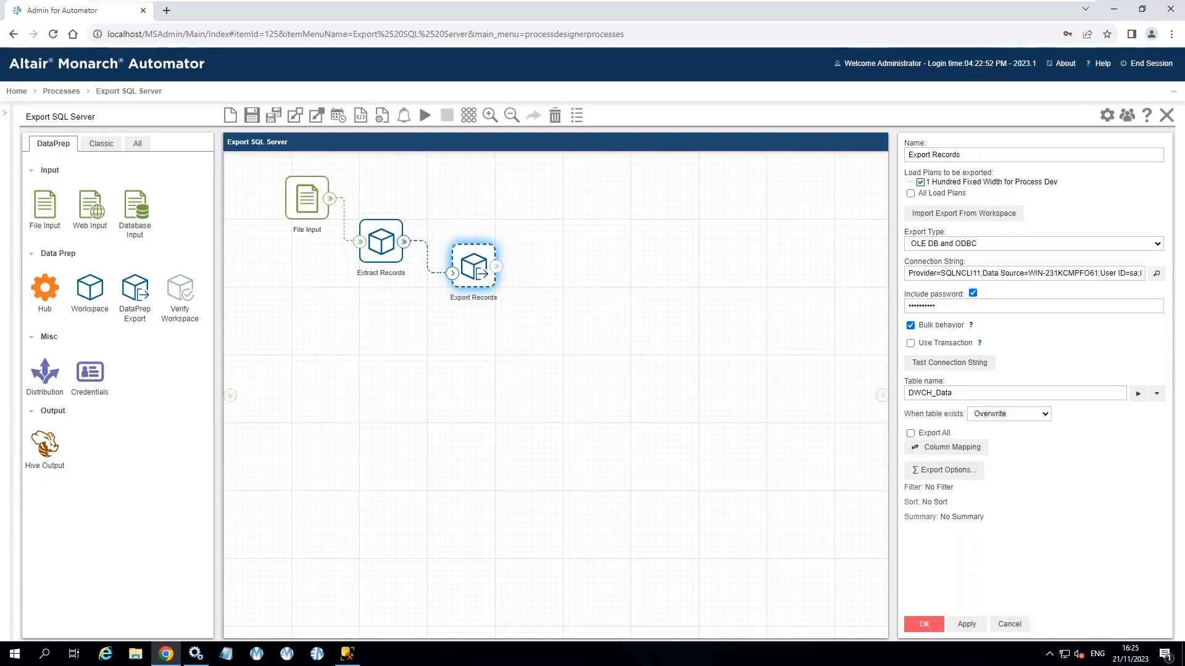